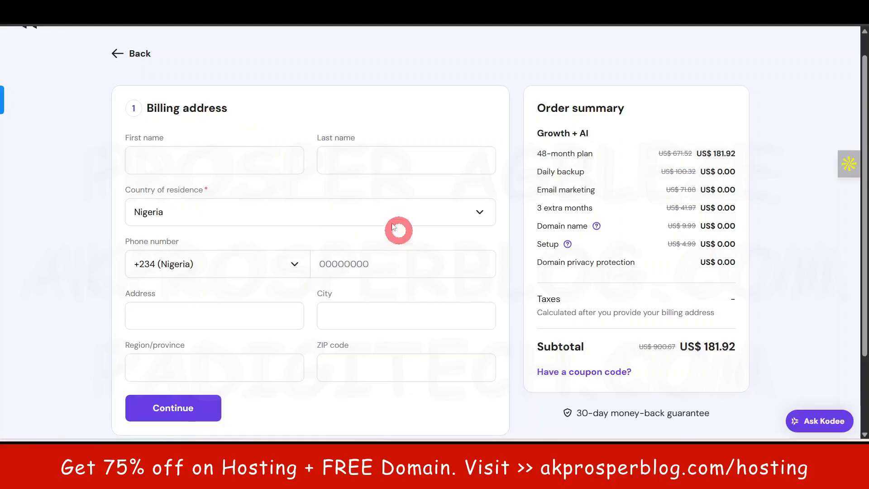
Continue past the billing address with Nigeria as the country of residence and review the payment methods offered at checkout.
scroll(345, 314, "down", 2)
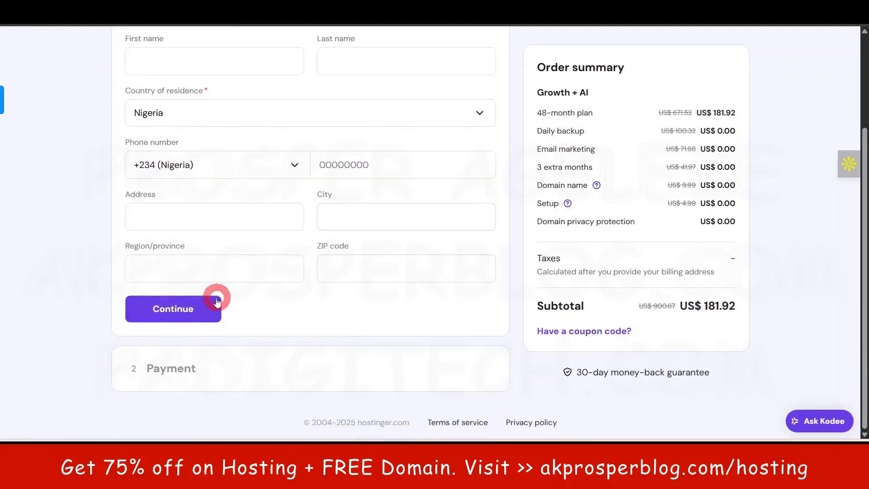
left_click(206, 310)
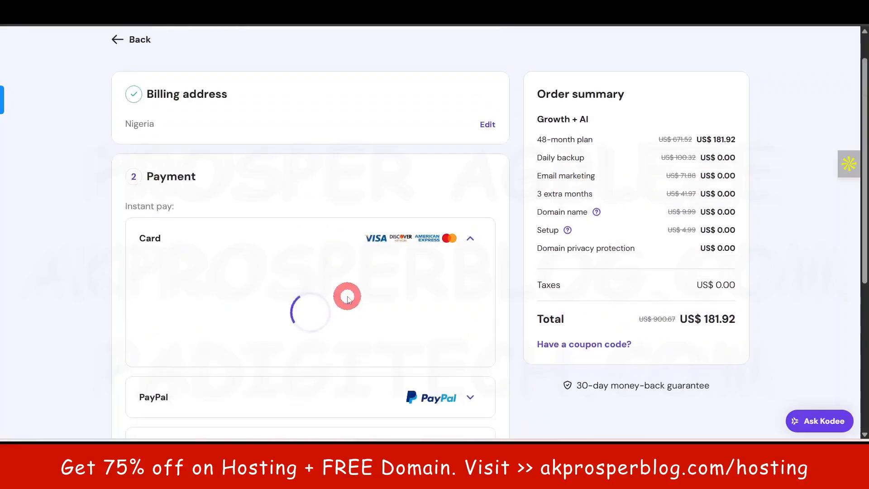
scroll(347, 299, "down", 1)
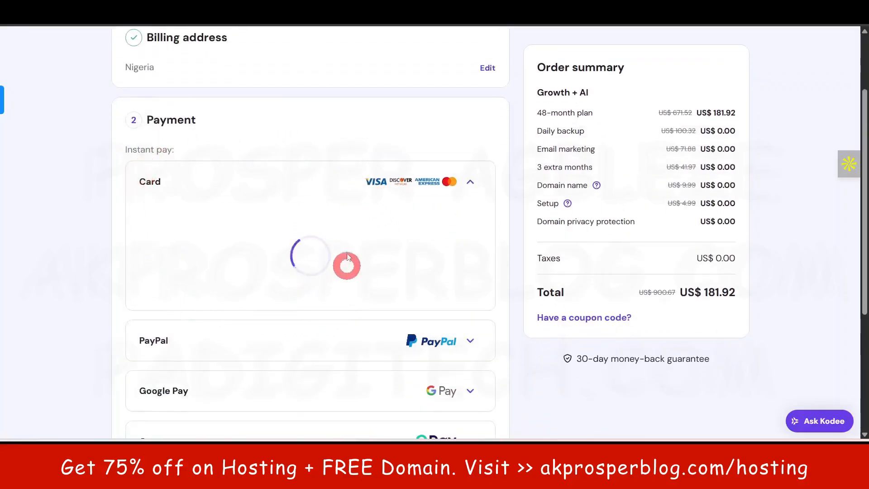
scroll(343, 254, "down", 1)
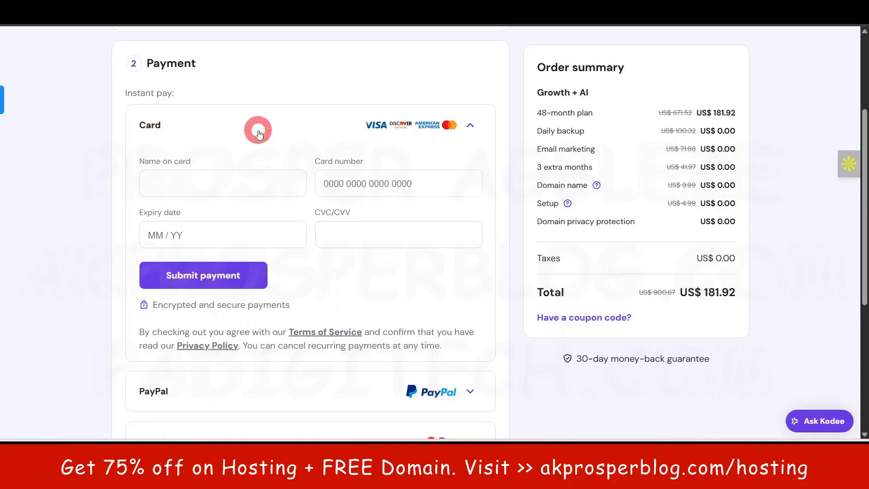
scroll(392, 171, "down", 4)
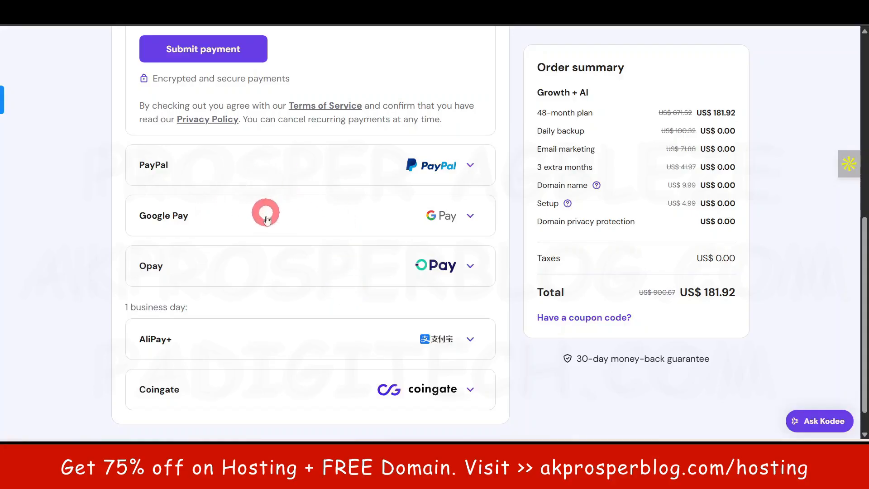
scroll(267, 210, "up", 4)
scroll(314, 215, "down", 3)
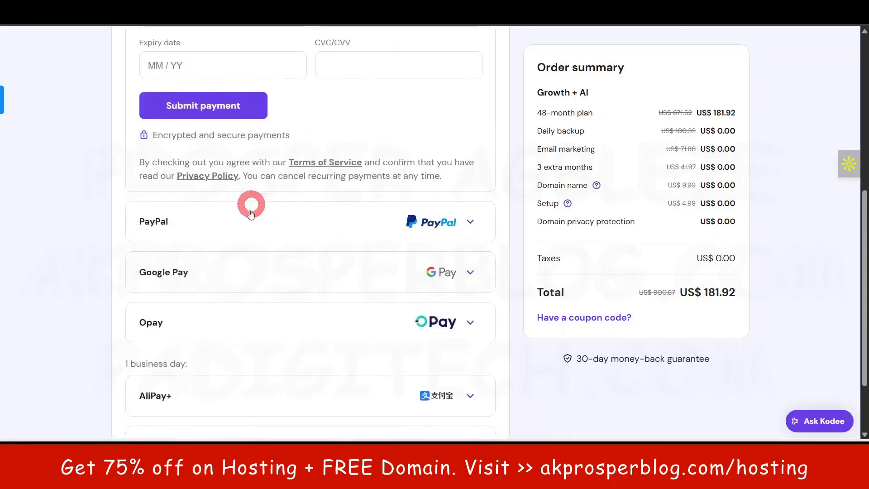
scroll(308, 271, "down", 2)
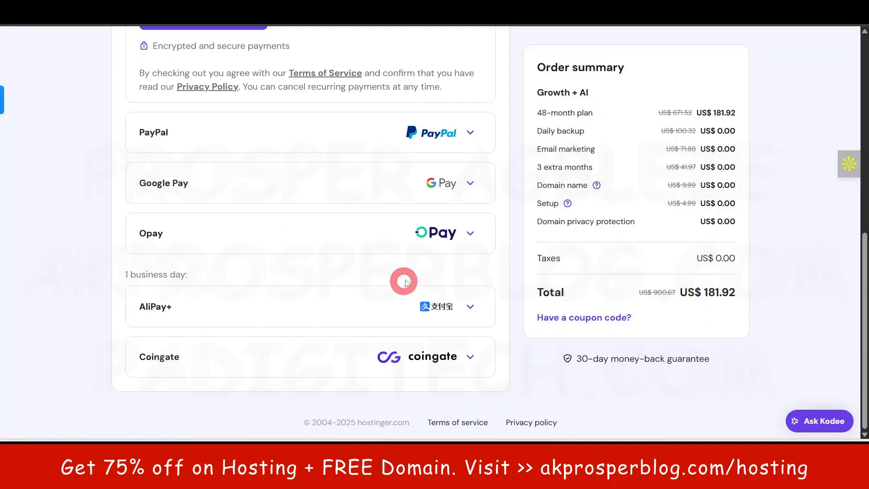
scroll(403, 281, "up", 7)
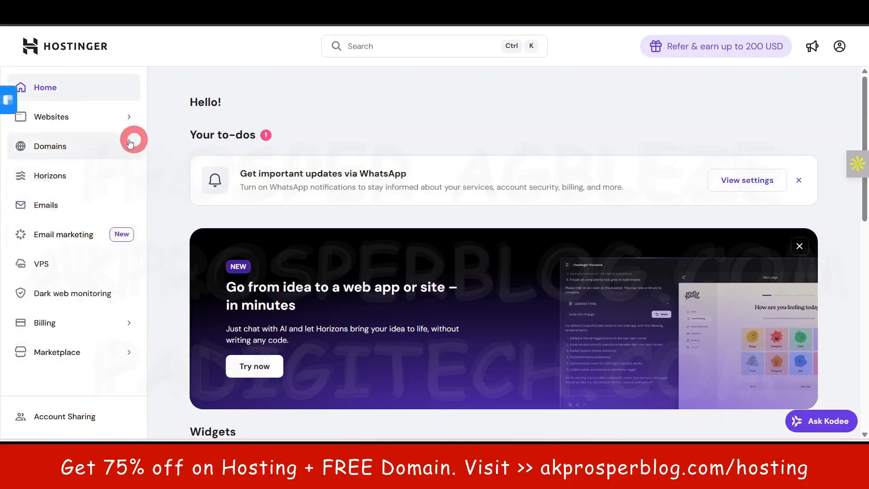
Start adding a WordPress website to the Business Web Hosting plan and specify that it is for Myself or my business.
left_click(60, 117)
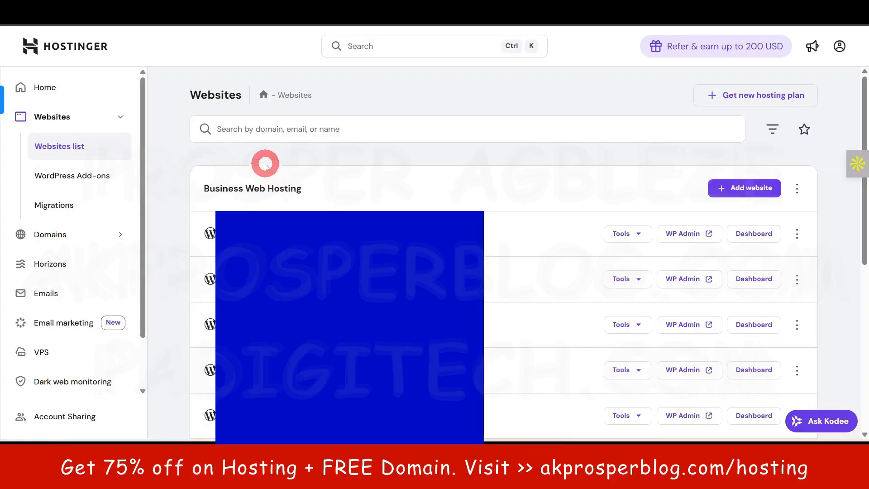
left_click(751, 189)
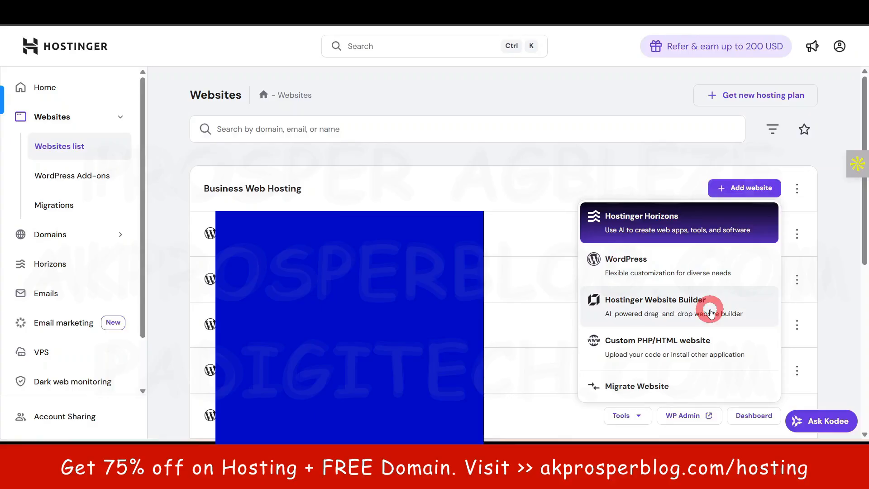
left_click(653, 262)
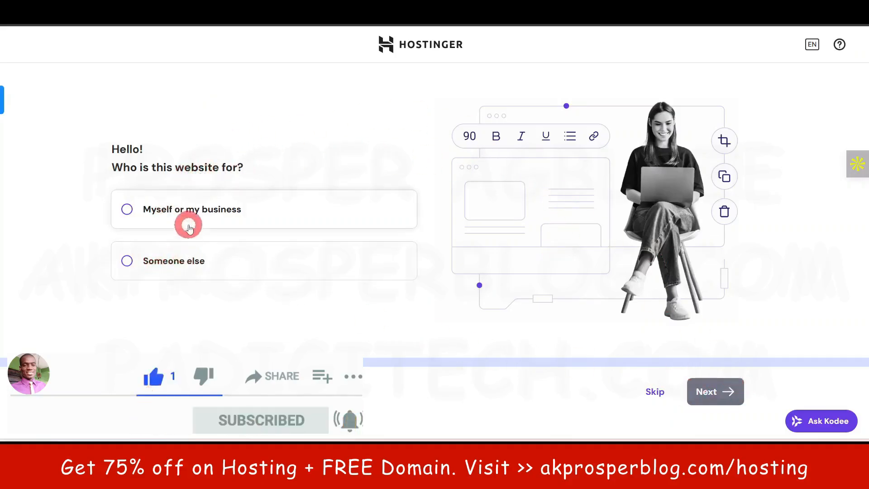
left_click(213, 216)
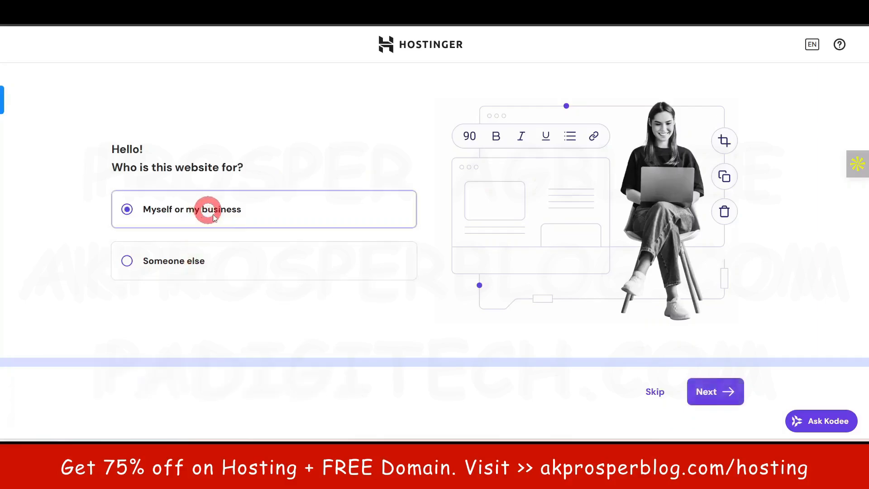
left_click(704, 392)
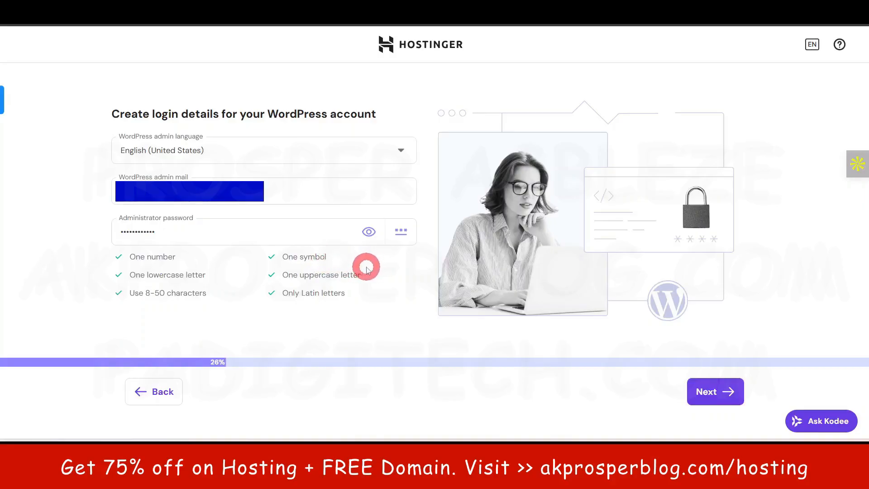
Submit the WordPress admin login details and choose to create a blank site.
left_click(711, 393)
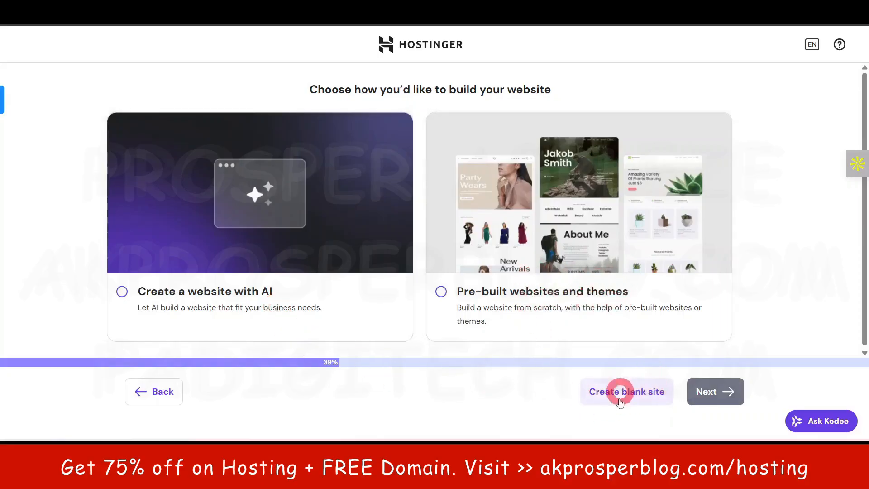
left_click(633, 393)
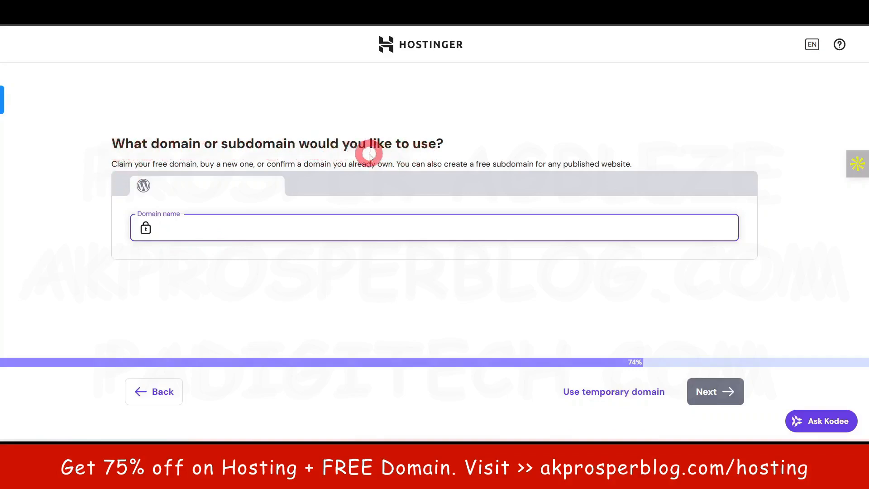
Examine the domain page's instructions about claiming a free domain or confirming one already owned.
left_click_drag(110, 167, 382, 165)
left_click(88, 170)
left_click(140, 208)
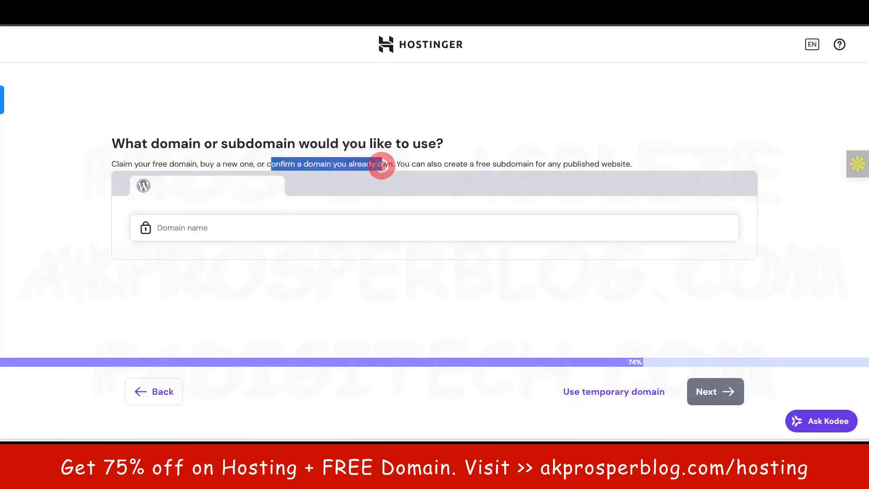
left_click(81, 204)
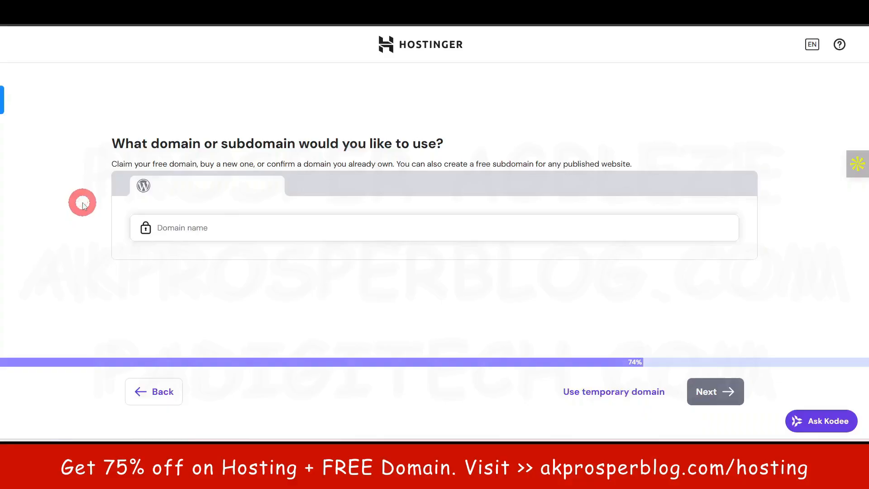
left_click_drag(112, 163, 180, 164)
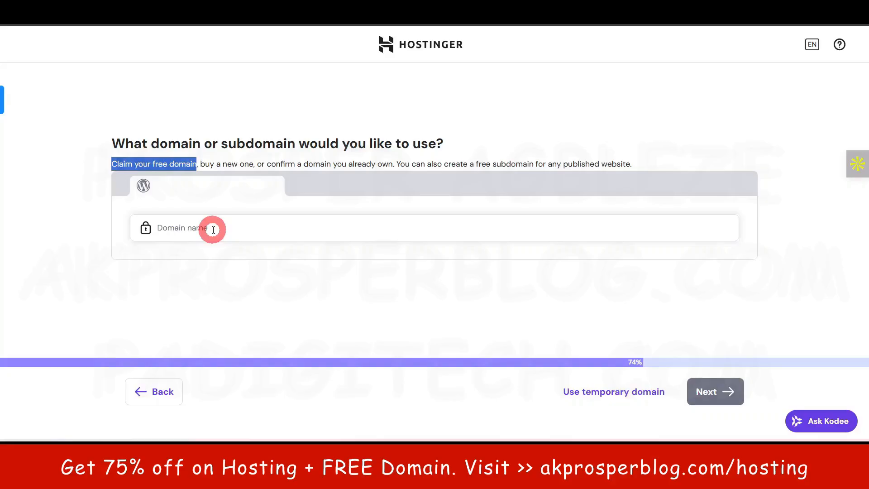
Copy gazettegpt.com from the sticky note and try it as the website's domain name.
left_click(379, 453)
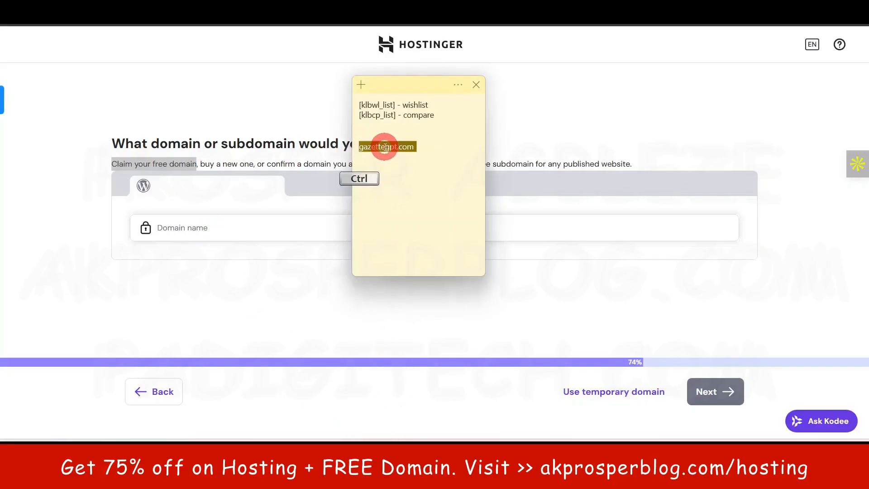
left_click(32, 279)
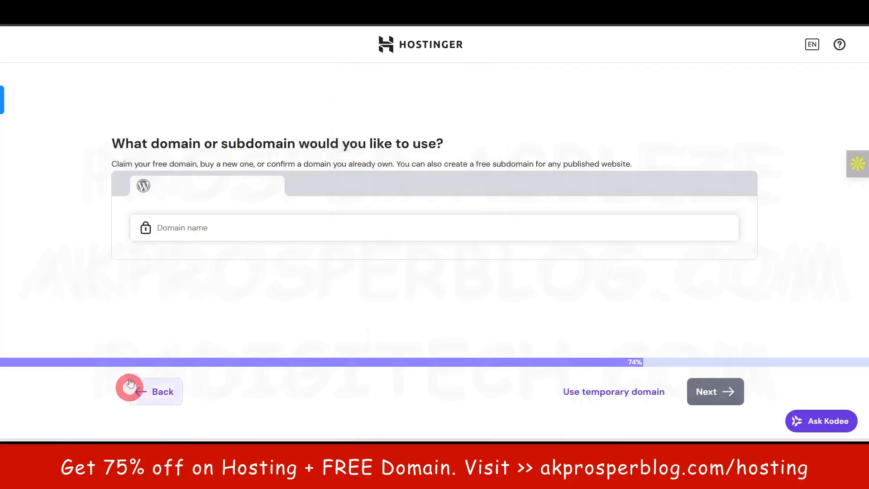
left_click(195, 228)
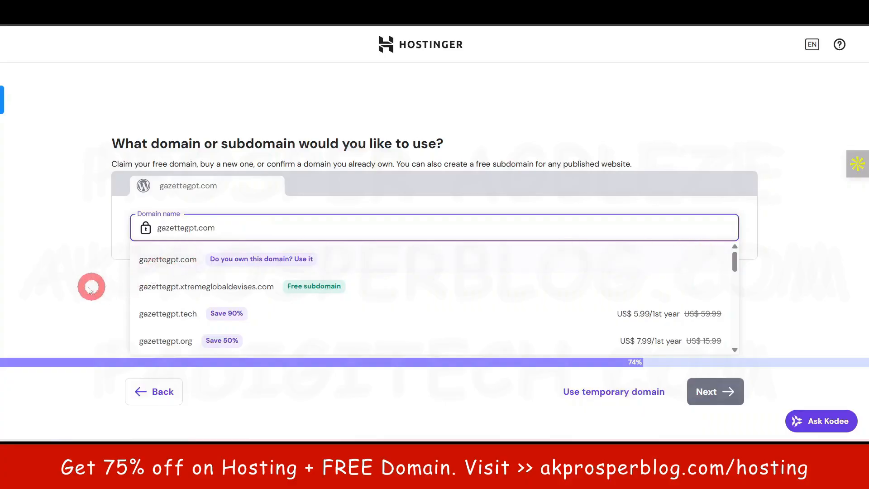
left_click(58, 262)
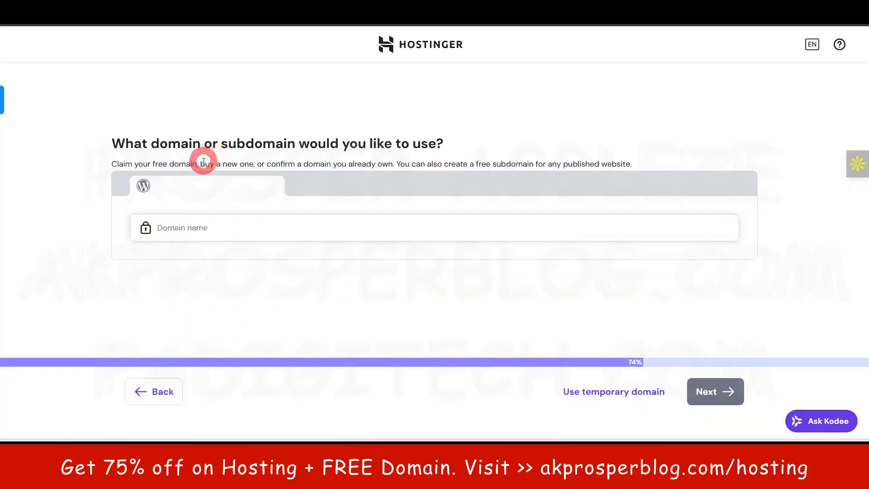
Read through the three domain choices: claiming a free domain, buying a new one, or confirming an owned domain.
left_click_drag(201, 163, 253, 163)
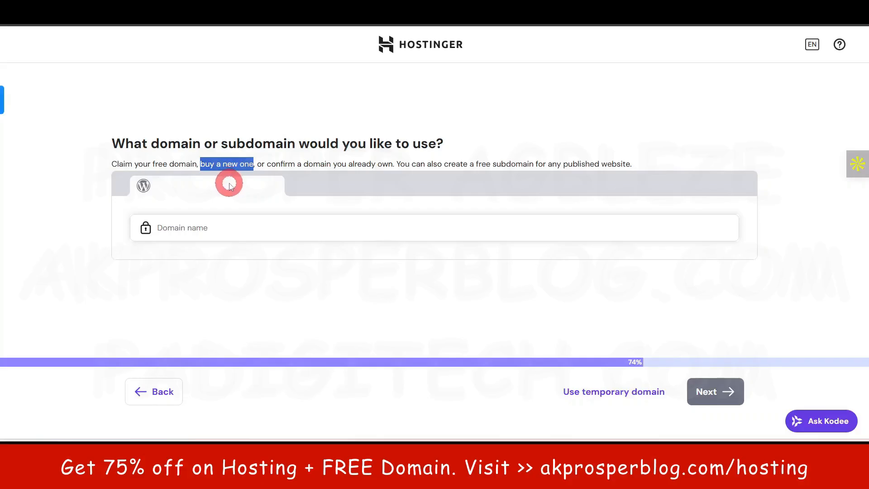
left_click_drag(109, 164, 186, 164)
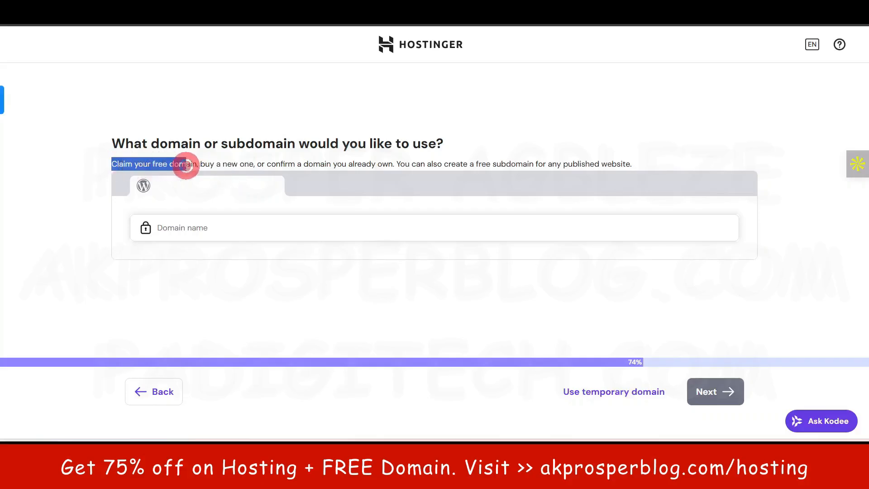
left_click(80, 213)
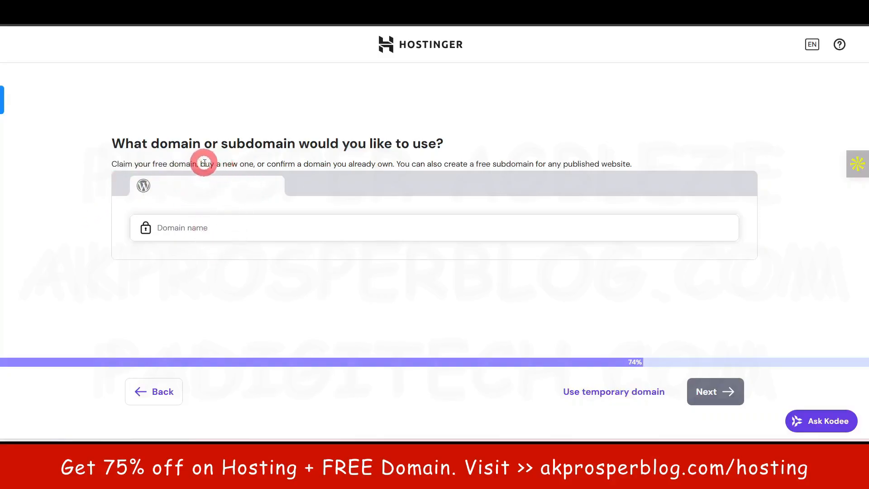
left_click_drag(201, 164, 250, 168)
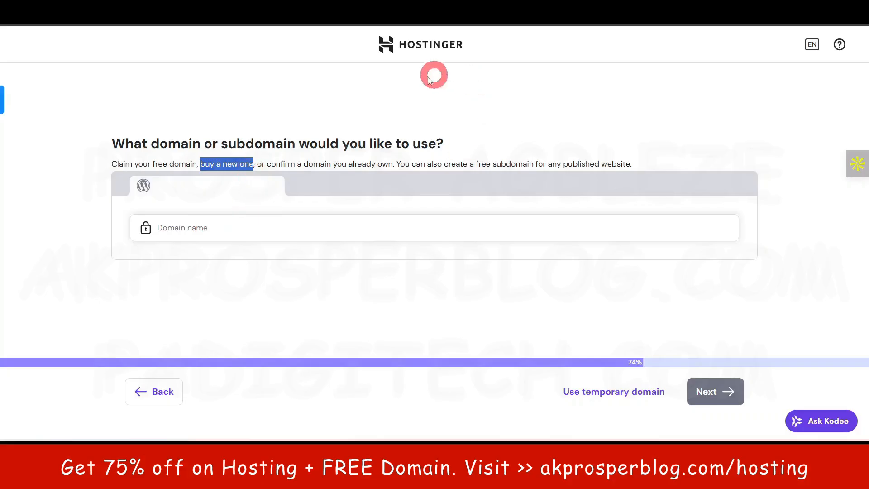
left_click(93, 236)
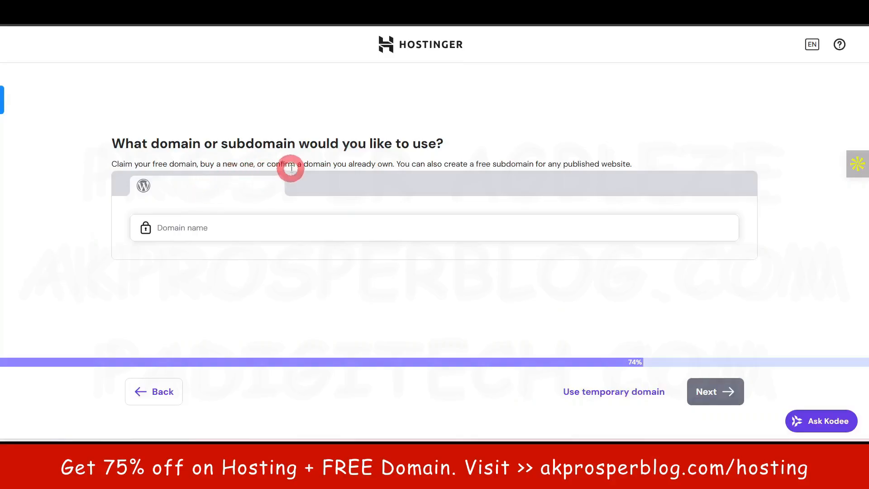
left_click_drag(267, 164, 387, 164)
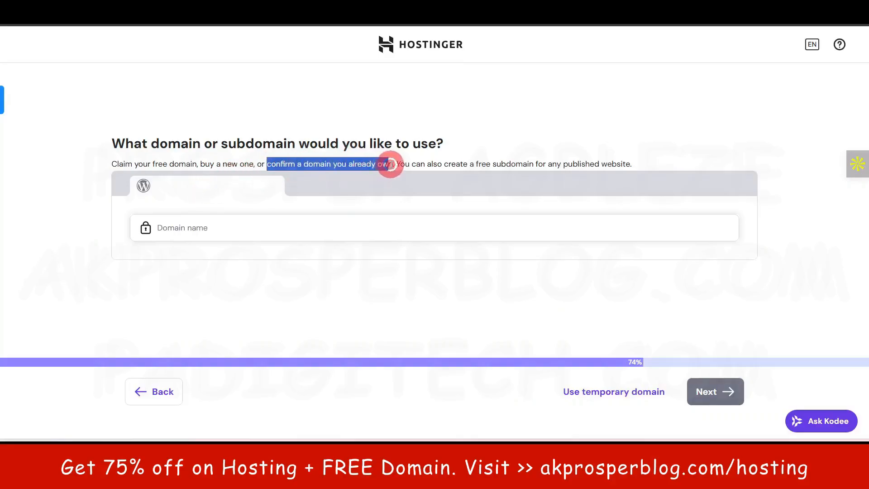
left_click(73, 230)
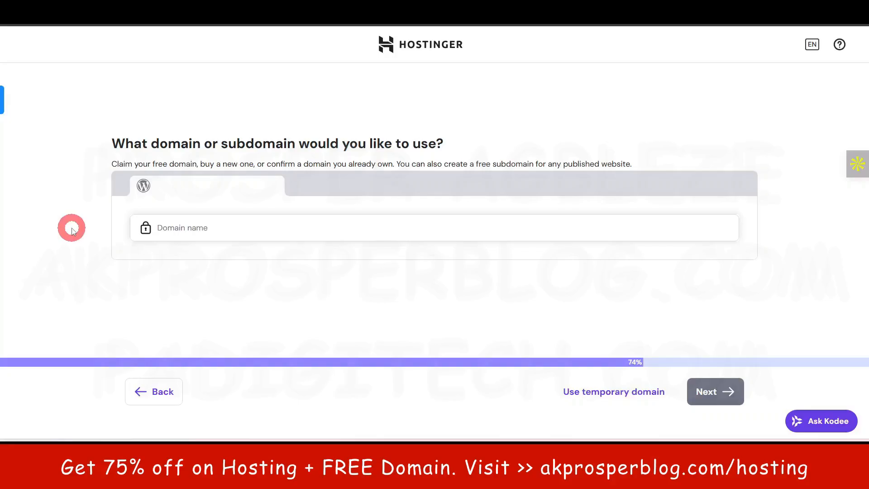
Enter gazettegpt.com as the domain name, use it as an already owned domain, and install WordPress on it.
left_click(263, 230)
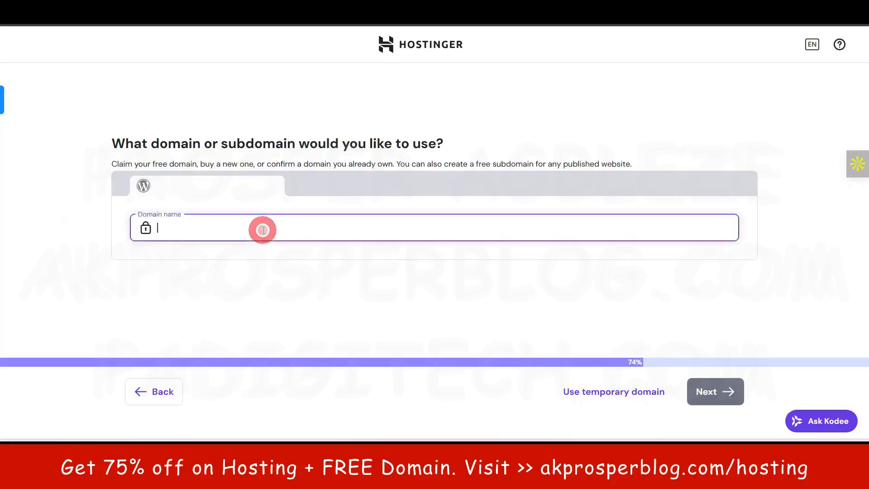
type("gazettegpt.com")
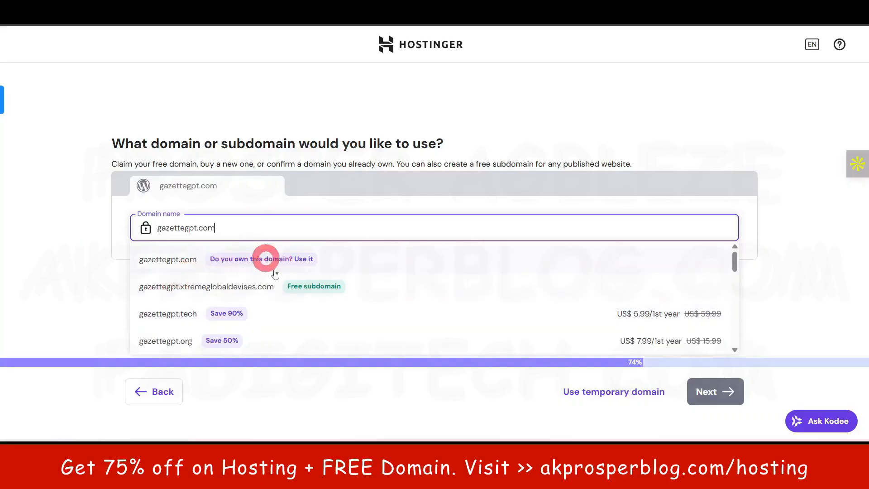
left_click(375, 259)
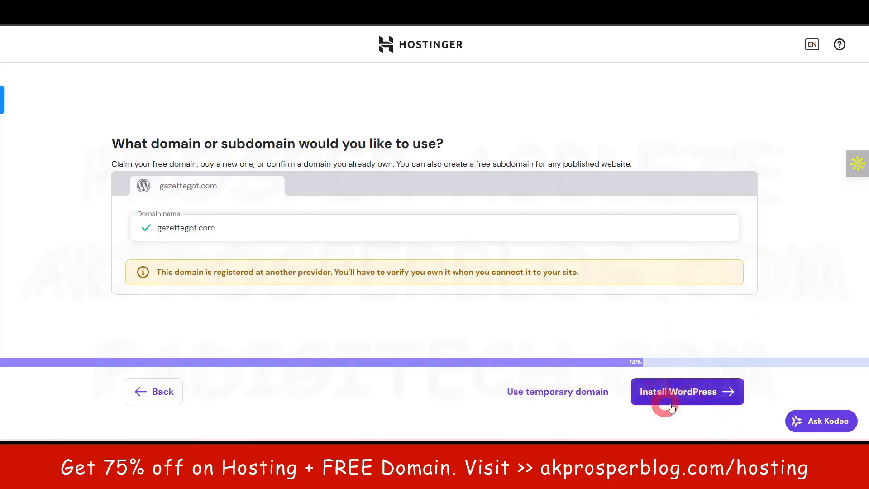
left_click(685, 397)
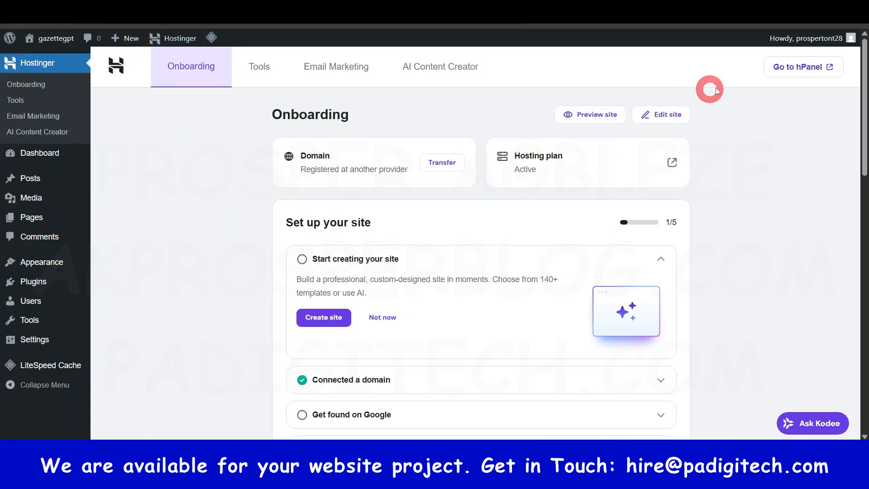
Leave the full-screen view to examine the site's WordPress admin address, and restore the full-screen view.
mouse_move(830, 8)
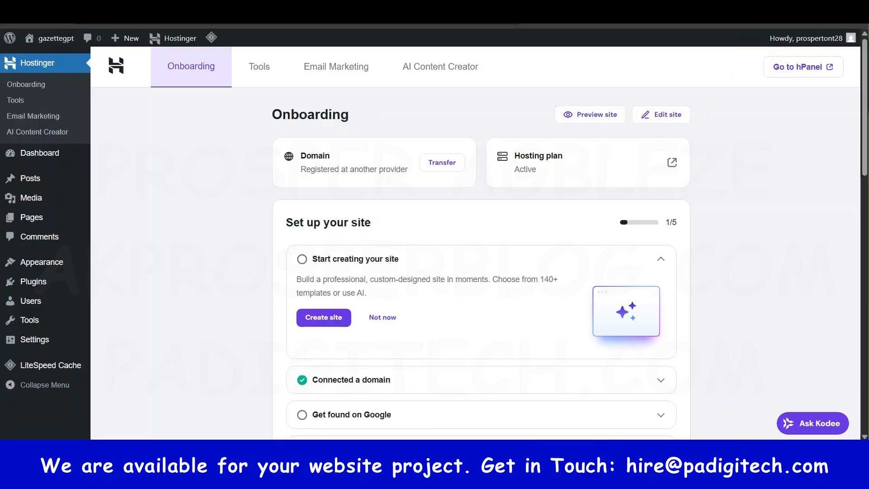
left_click(830, 6)
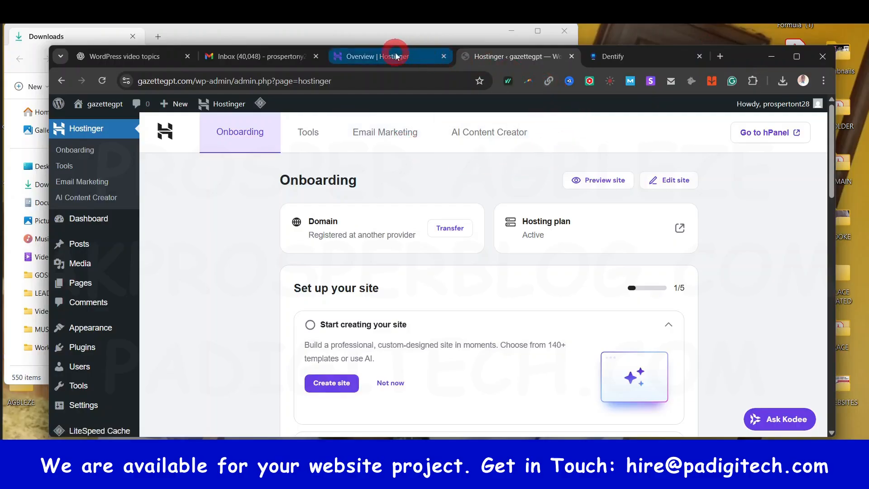
left_click_drag(418, 46, 413, 6)
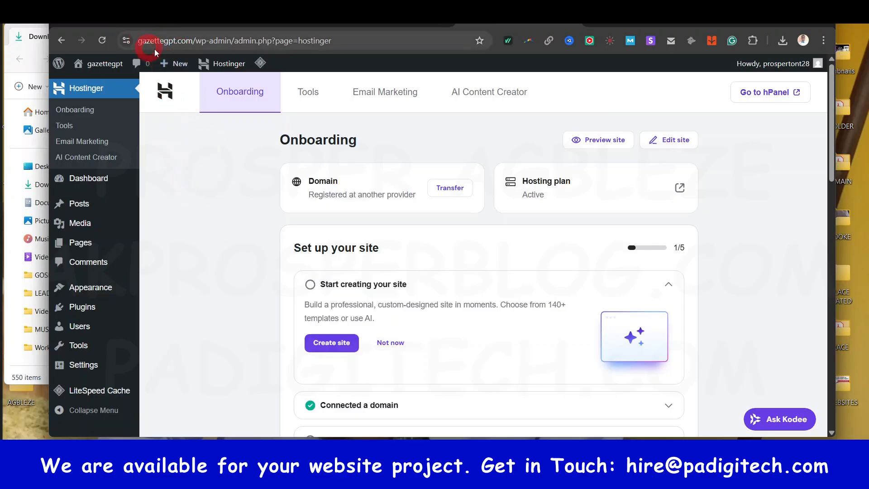
mouse_move(174, 64)
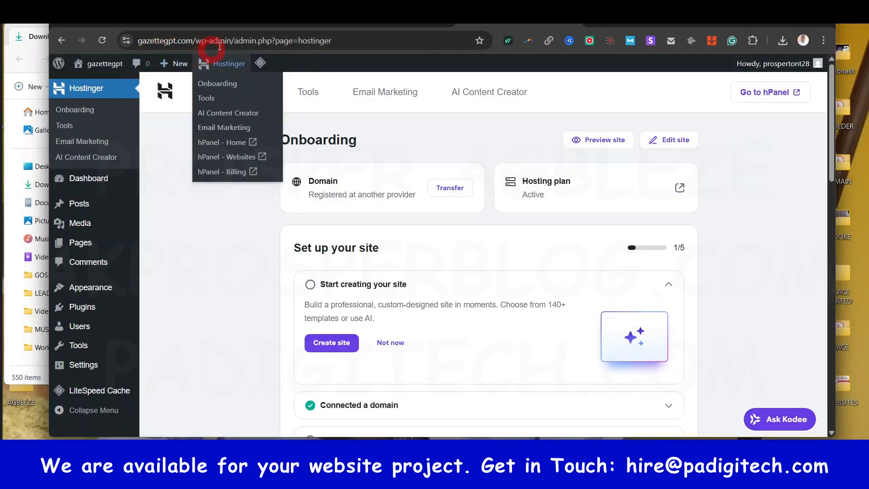
key("F11")
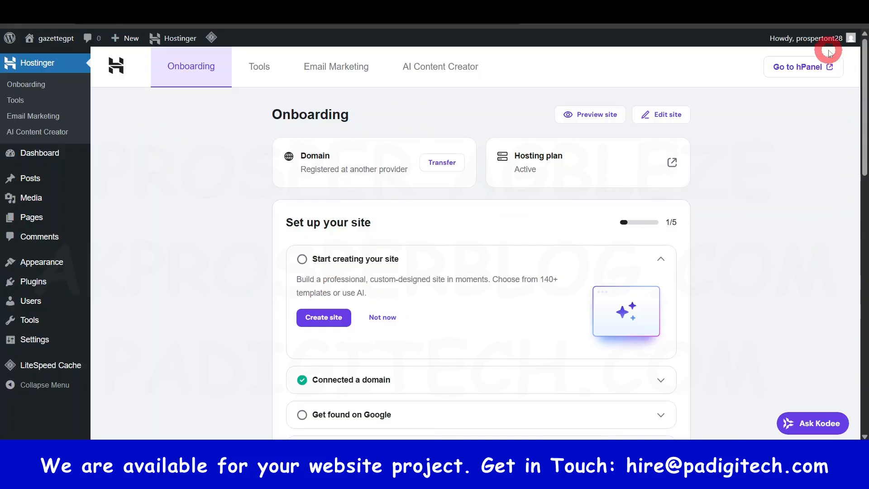
Open the logged-in account's WordPress profile for editing.
mouse_move(809, 39)
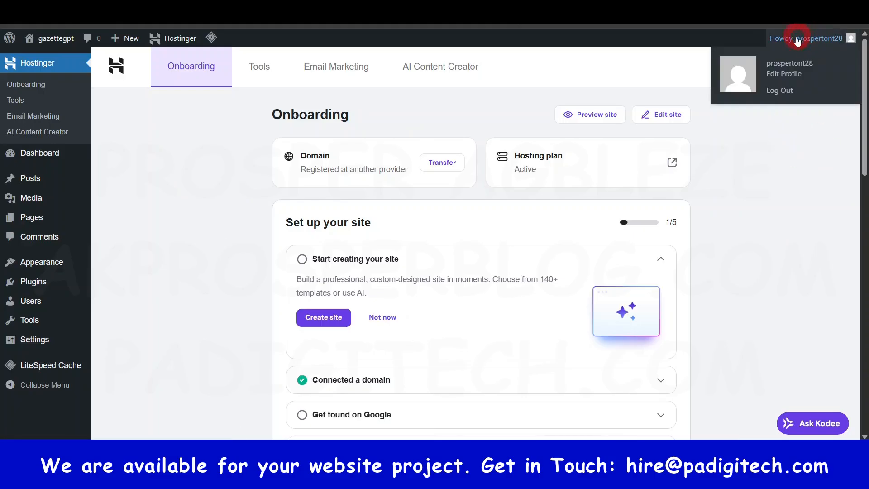
left_click(788, 74)
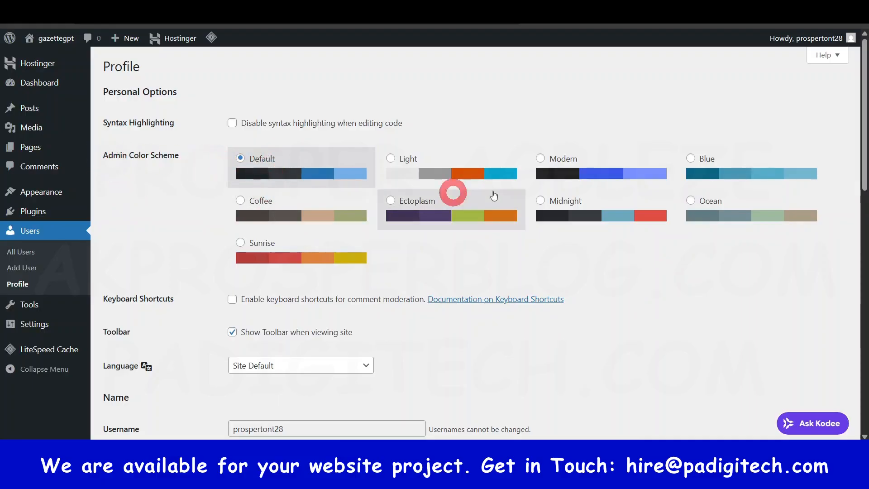
Try several admin color schemes on the profile, including Light, Midnight and Ocean, and return to Default.
left_click(493, 173)
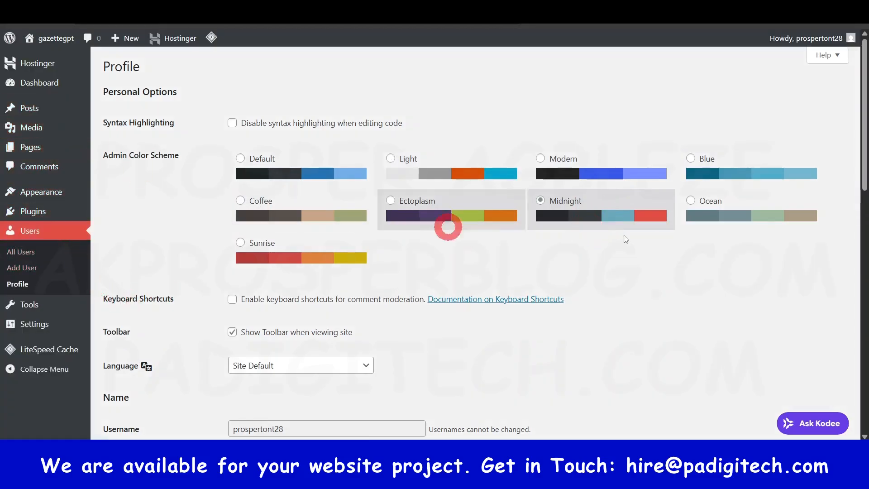
left_click(746, 215)
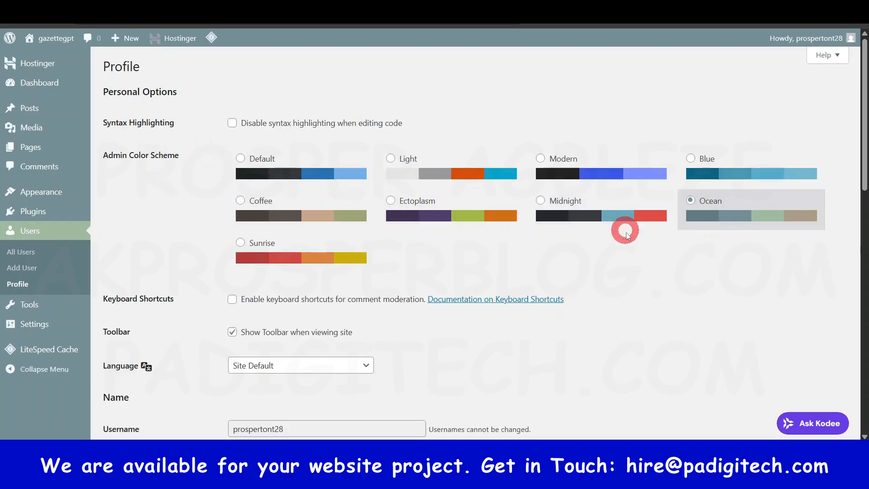
left_click(296, 174)
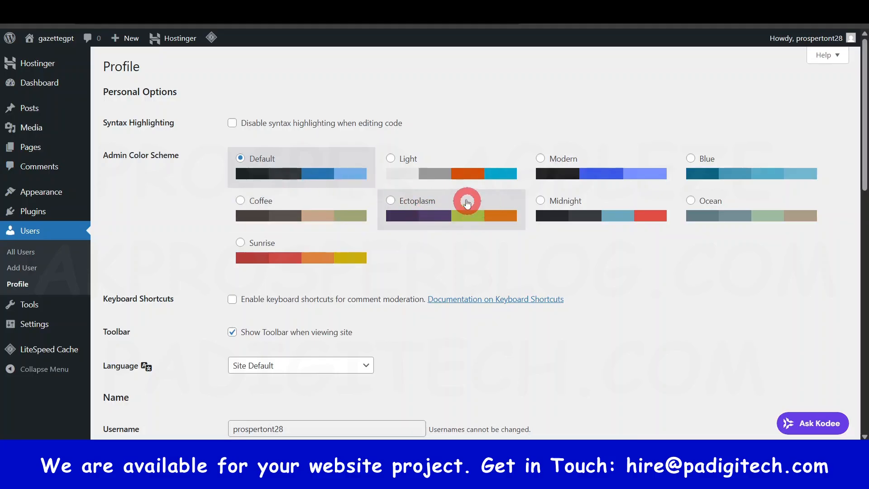
Fill in the profile's first name and choose it as the publicly displayed name.
scroll(471, 217, "down", 1)
scroll(467, 205, "down", 4)
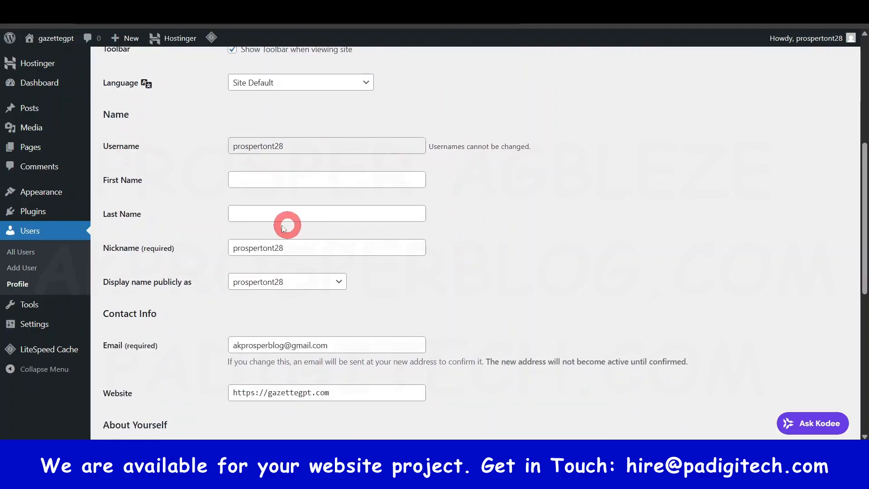
left_click(284, 179)
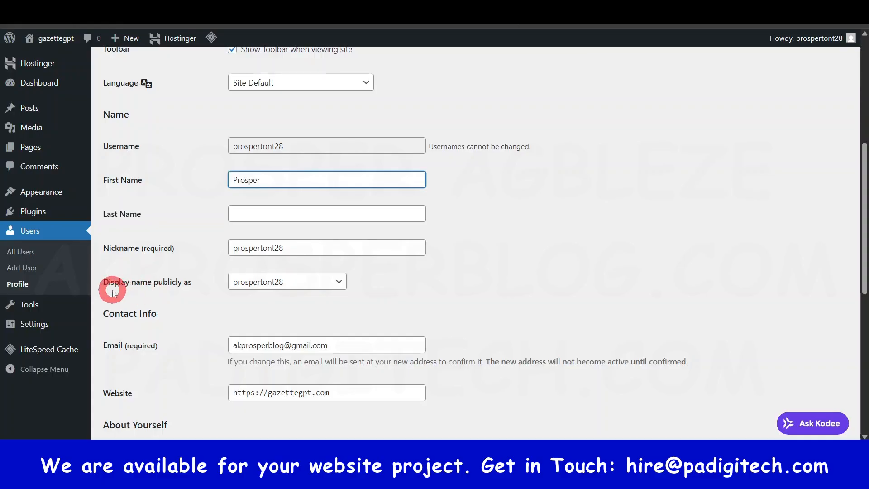
left_click(256, 329)
left_click(282, 282)
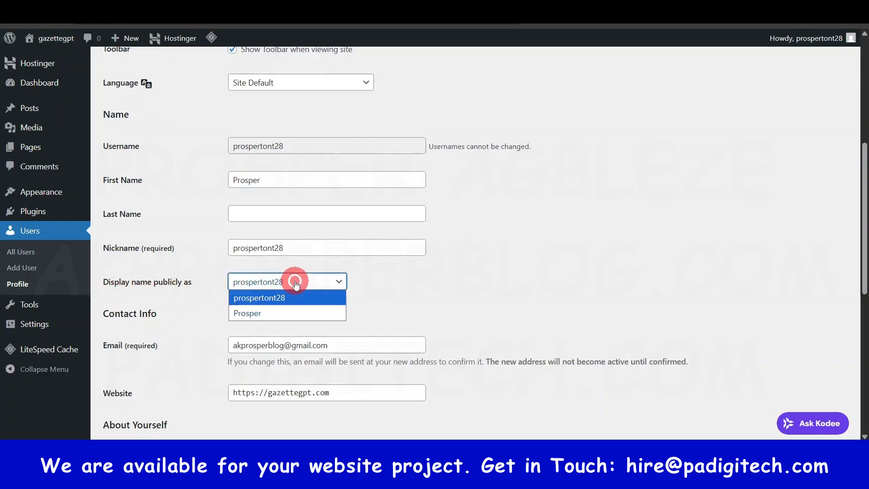
left_click(260, 313)
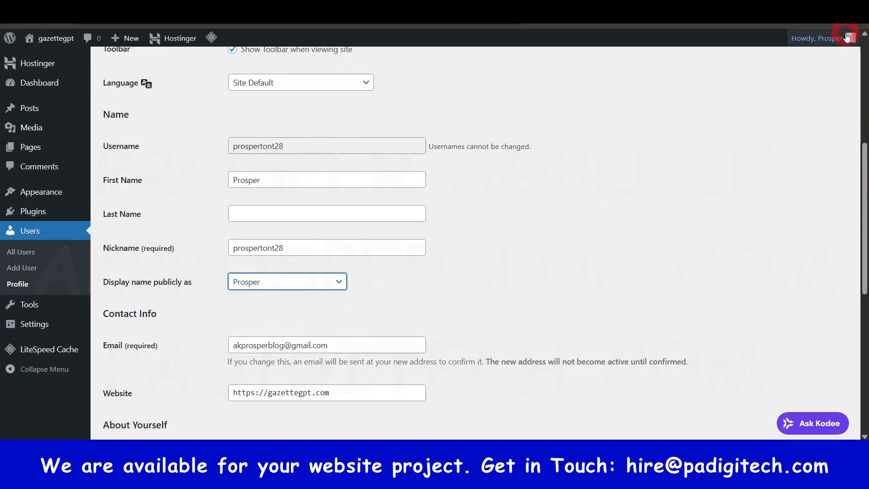
left_click(821, 38)
left_click(833, 75)
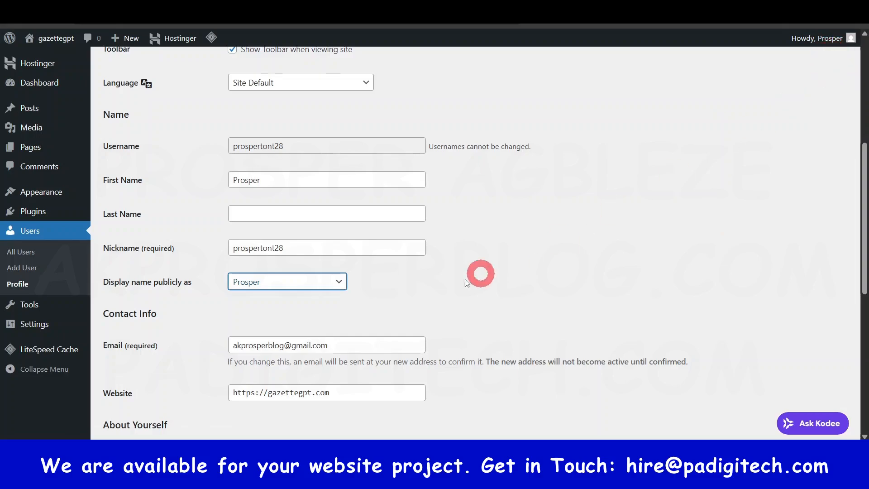
Check the note about changing the contact e-mail and update the profile.
scroll(694, 264, "down", 3)
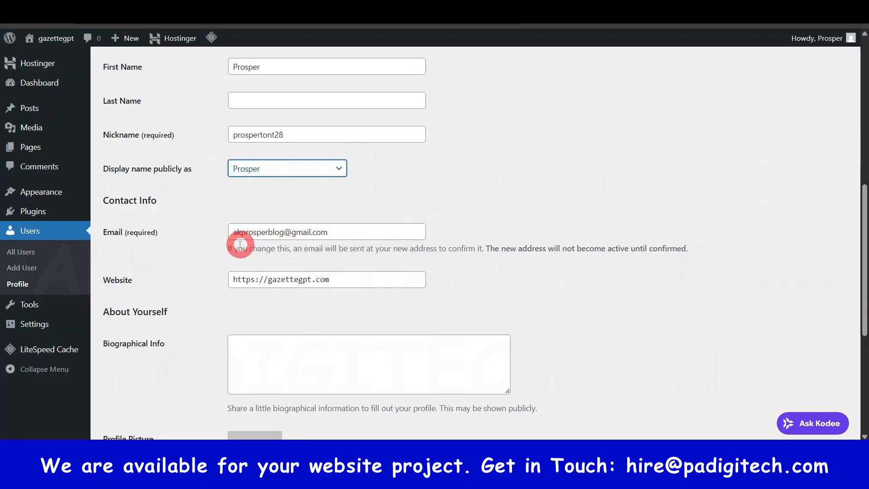
left_click_drag(230, 249, 551, 280)
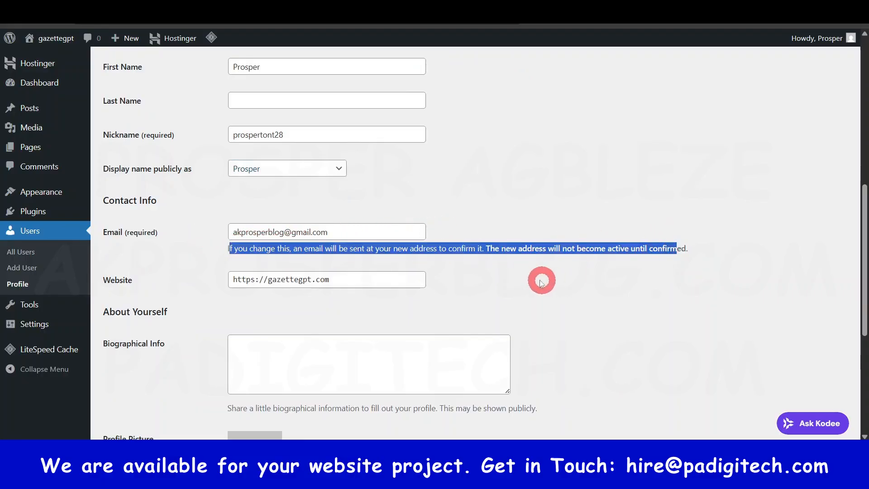
left_click(357, 239)
scroll(294, 222, "down", 3)
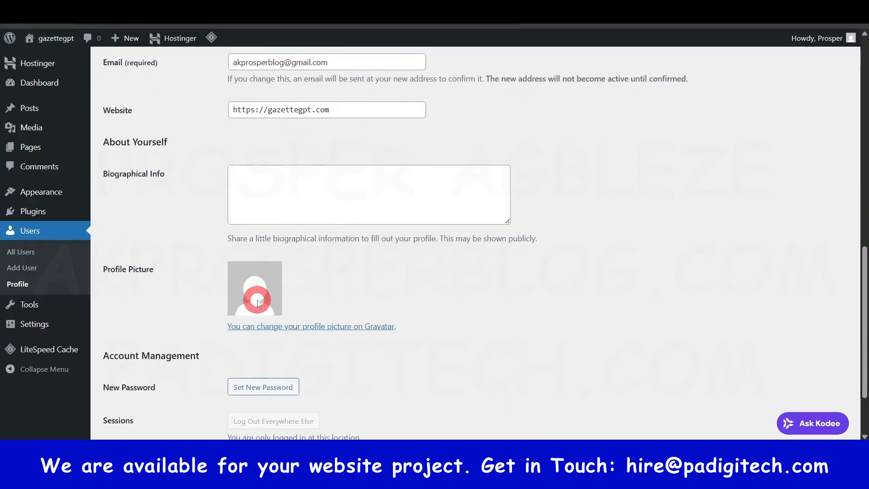
scroll(396, 277, "down", 2)
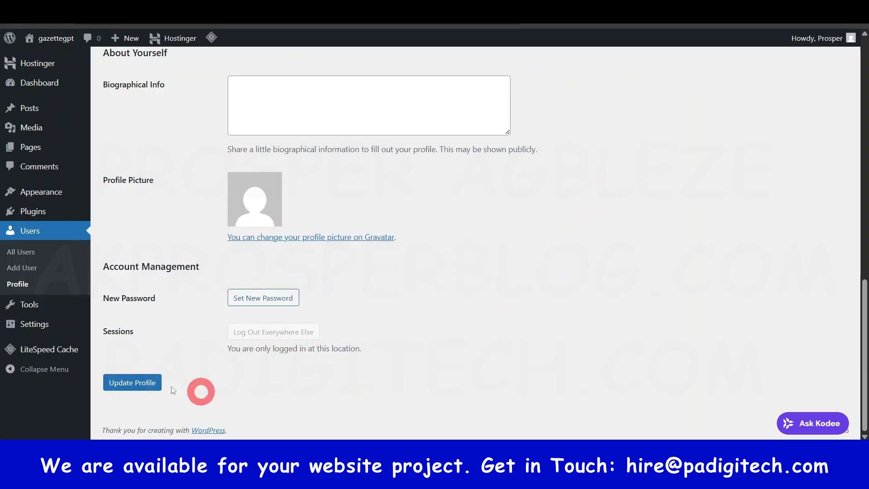
left_click(131, 382)
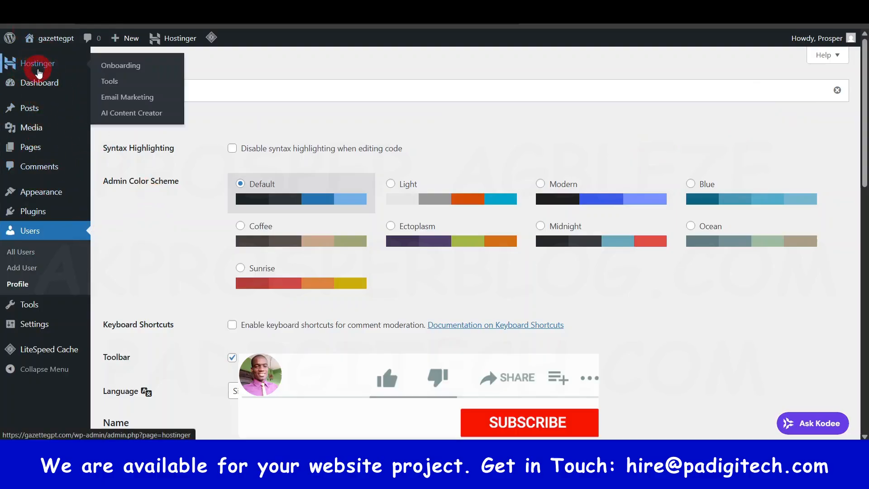
Deactivate the Hostinger AI, Hostinger Easy Onboarding, Hostinger Reach and Hostinger Tools plugins in bulk, leaving out LiteSpeed Cache.
left_click(38, 63)
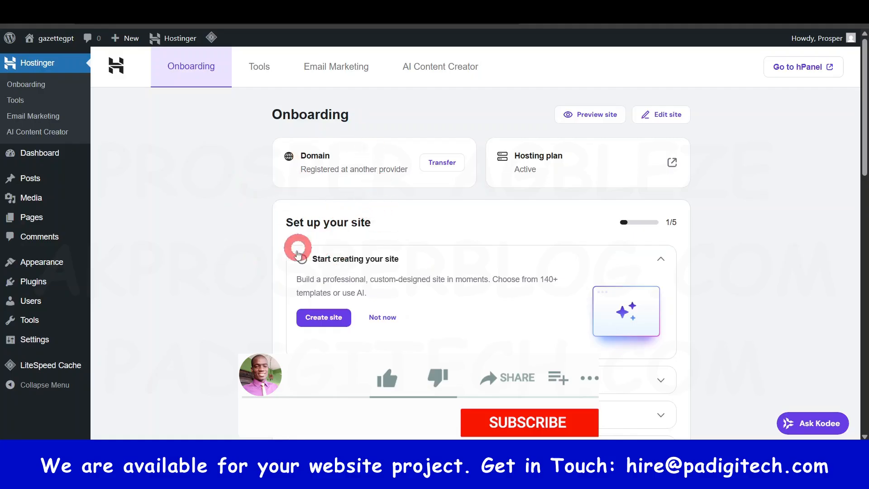
mouse_move(38, 286)
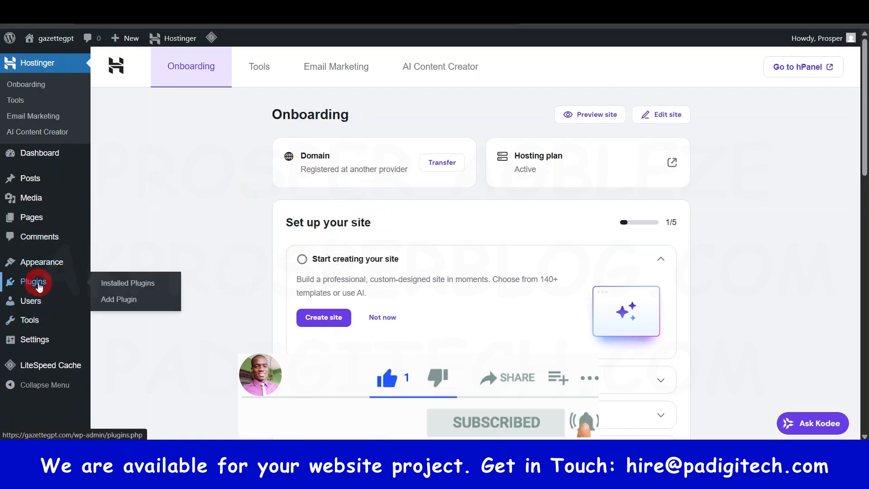
left_click(38, 285)
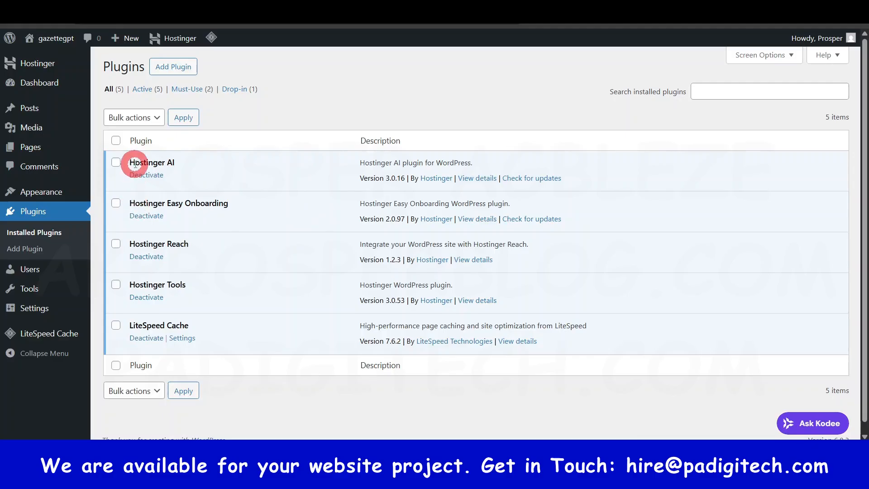
left_click(116, 164)
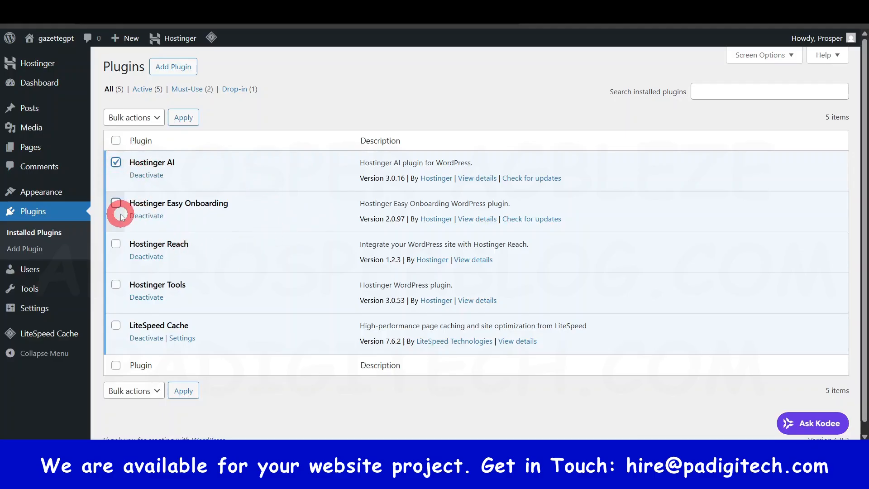
left_click(116, 205)
left_click(116, 245)
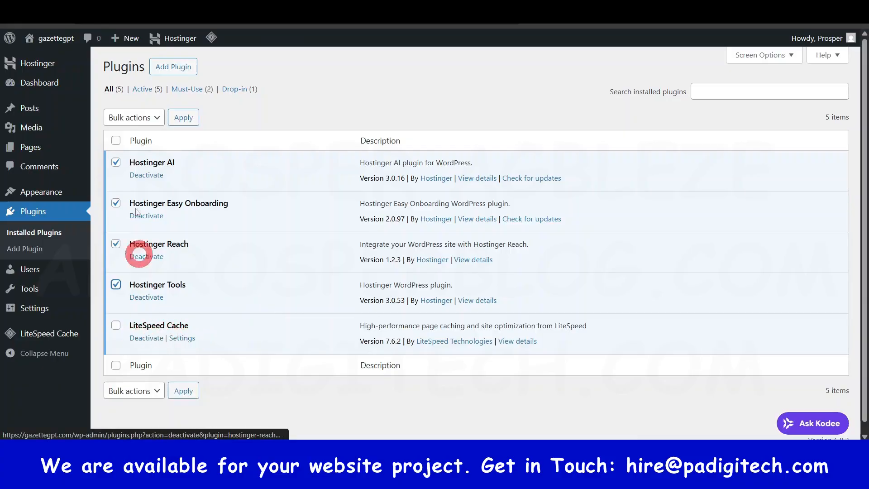
left_click(144, 120)
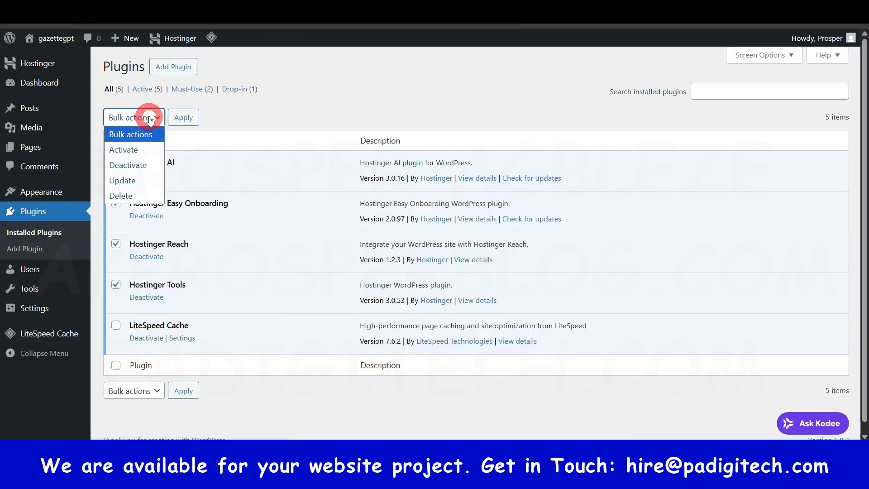
left_click(141, 166)
left_click(193, 119)
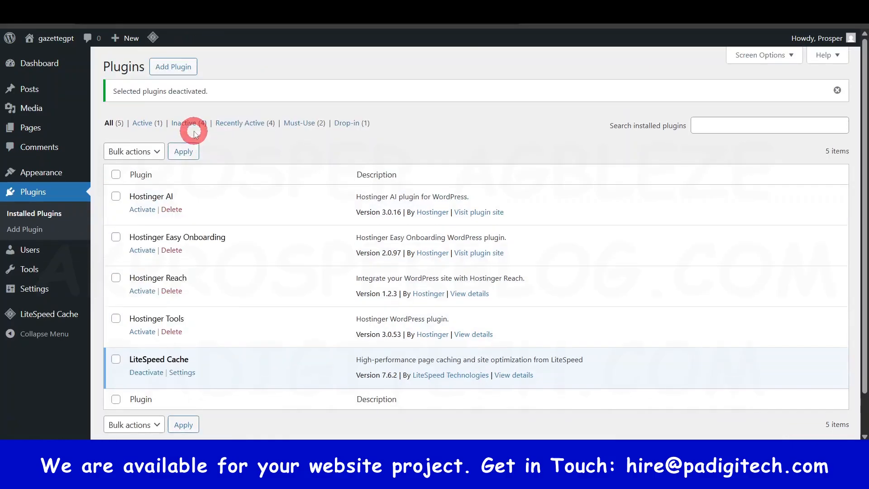
Delete the four deactivated Hostinger plugins in bulk and confirm their removal.
left_click(120, 198)
left_click(117, 280)
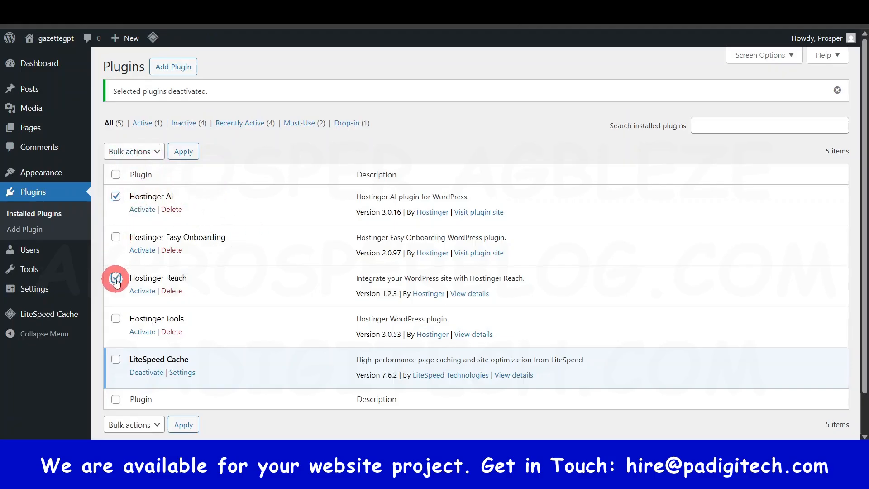
left_click(118, 319)
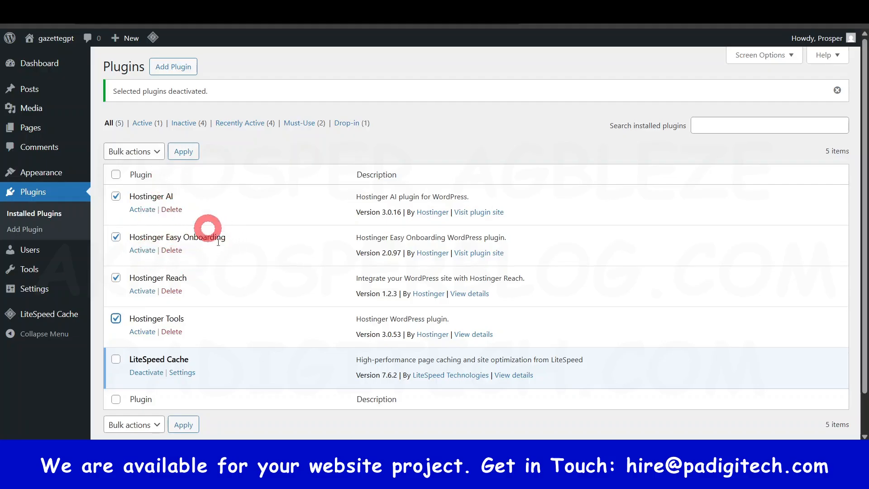
left_click(151, 151)
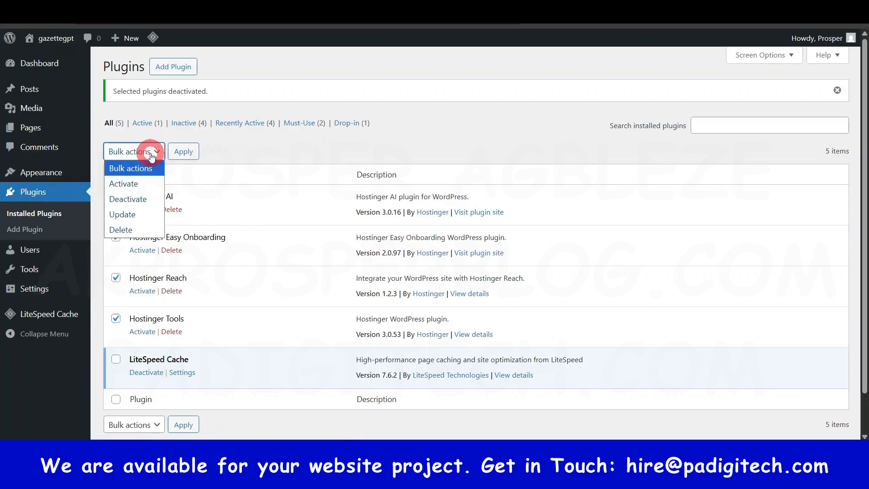
left_click(137, 228)
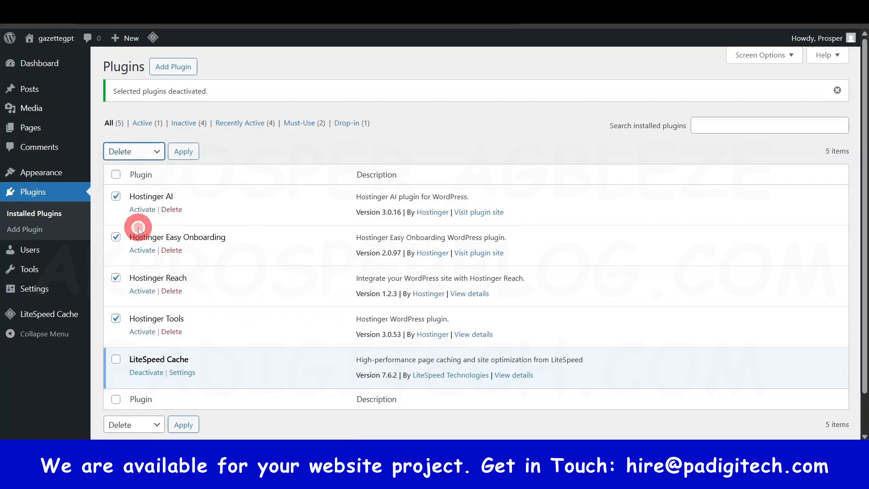
left_click(184, 155)
left_click(479, 97)
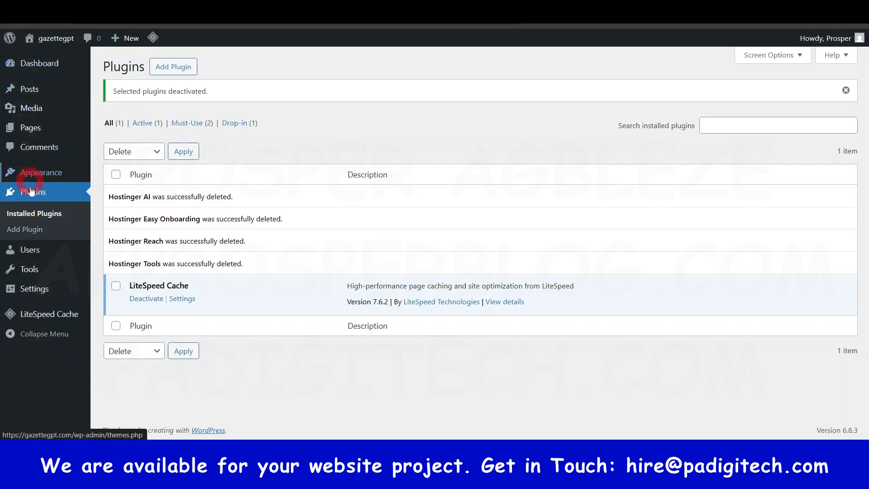
Return to the home page of the WordPress dashboard.
mouse_move(38, 112)
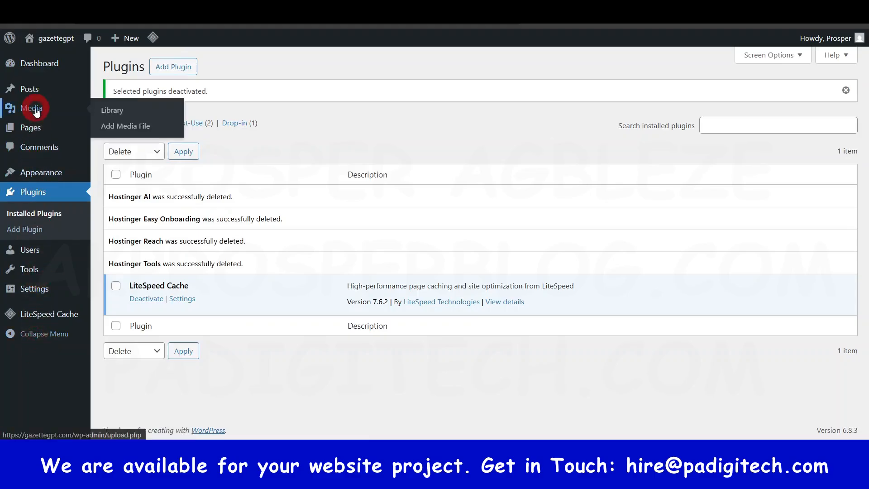
mouse_move(42, 94)
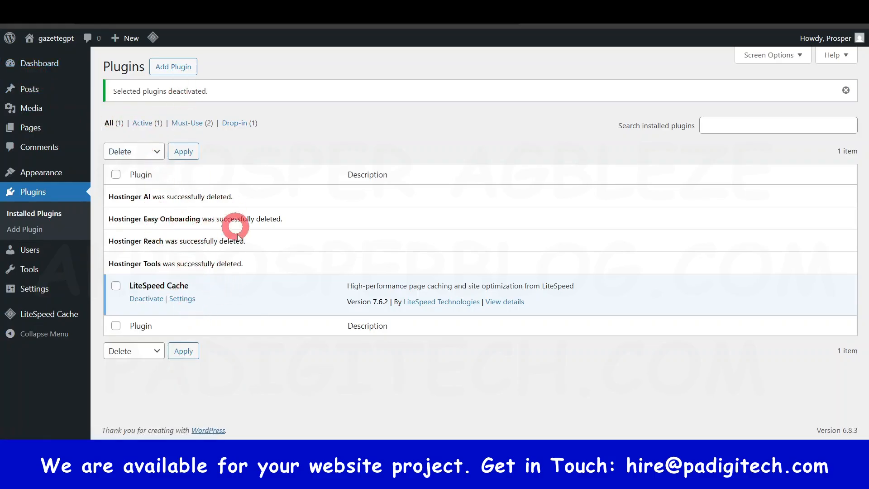
left_click(47, 67)
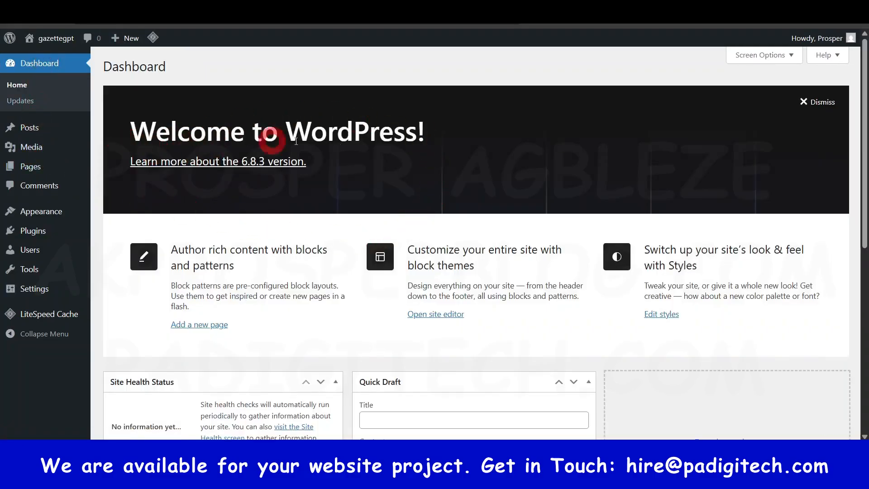
Hide all dashboard screen elements: Site Health Status, At a Glance, Activity, Quick Draft, WordPress Events and News, and Welcome.
scroll(504, 175, "down", 4)
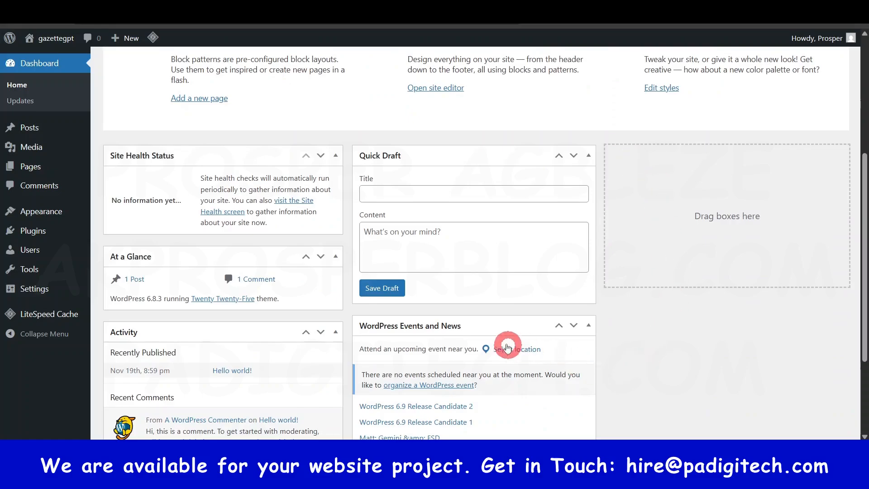
scroll(312, 357, "down", 3)
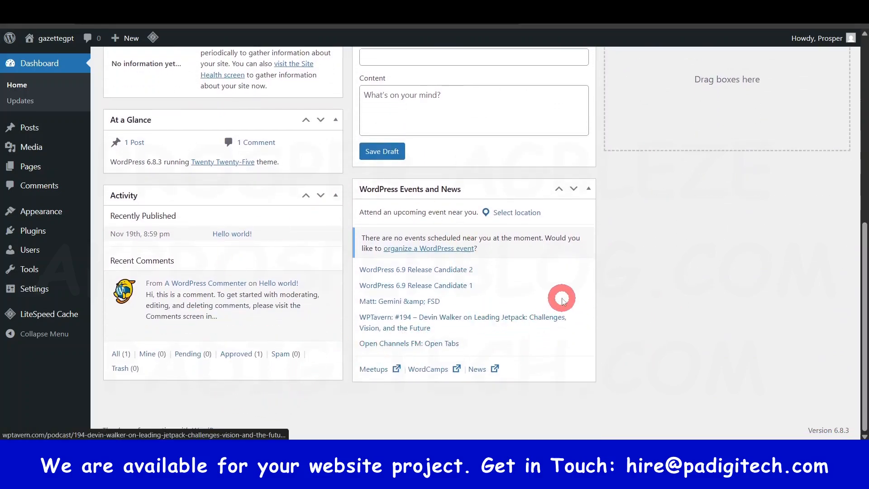
scroll(464, 219, "up", 5)
scroll(498, 357, "up", 2)
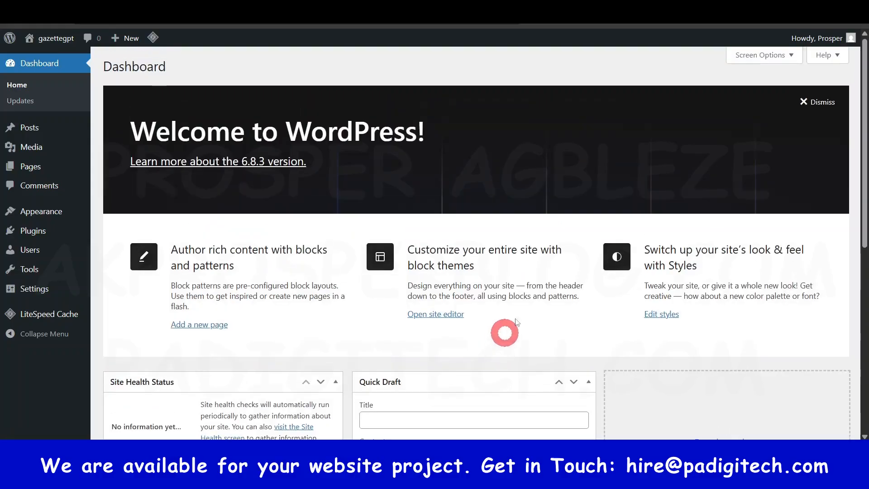
left_click(787, 56)
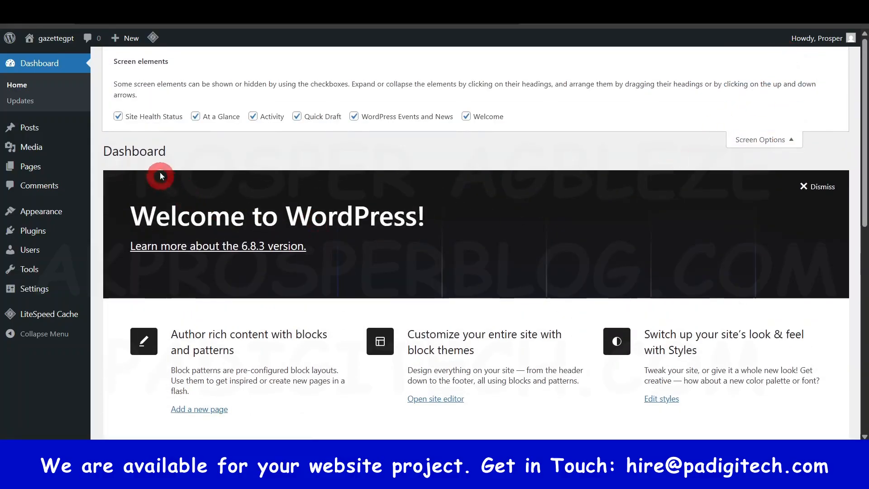
left_click(145, 116)
left_click(227, 119)
left_click(268, 117)
left_click(323, 116)
left_click(387, 119)
left_click(476, 121)
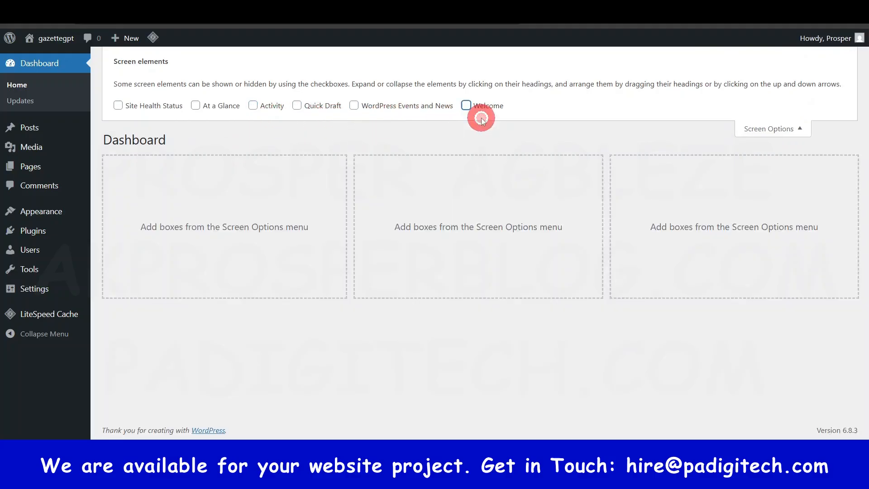
left_click(796, 129)
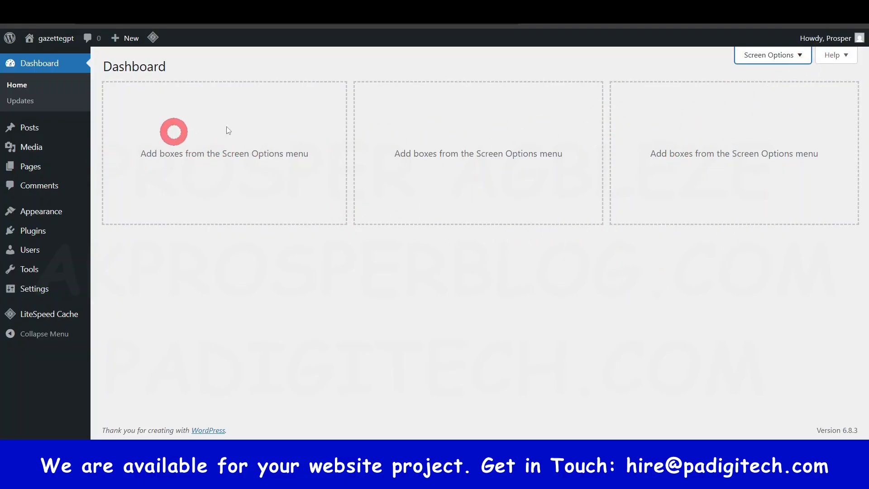
left_click(796, 55)
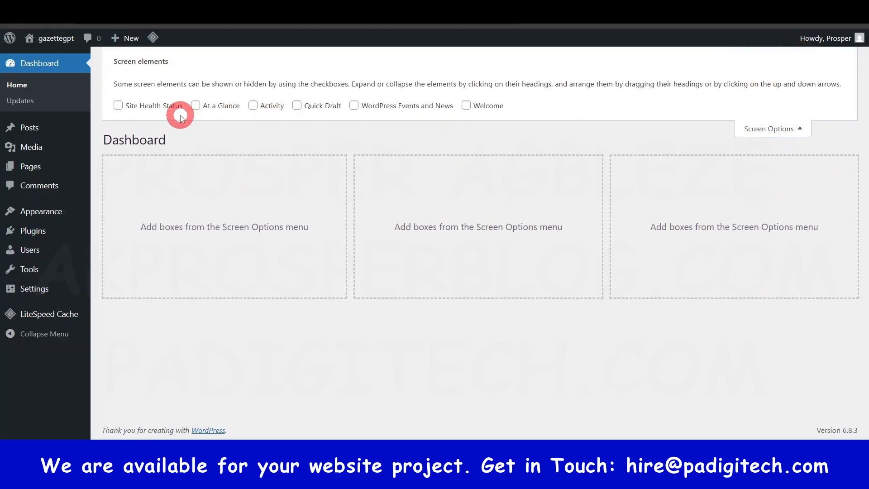
left_click(804, 129)
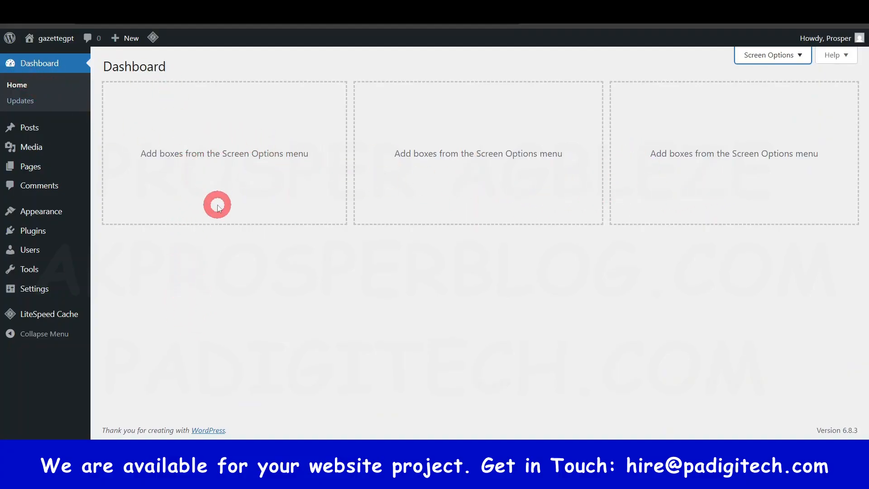
left_click(794, 55)
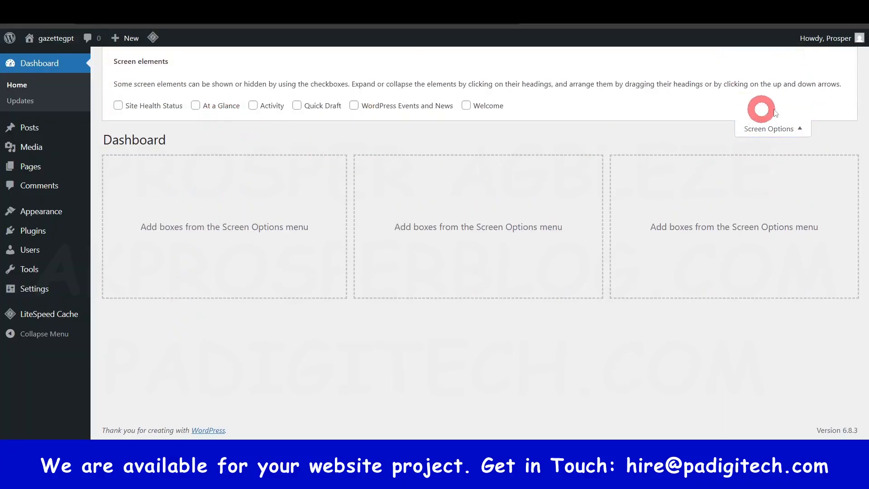
left_click(800, 128)
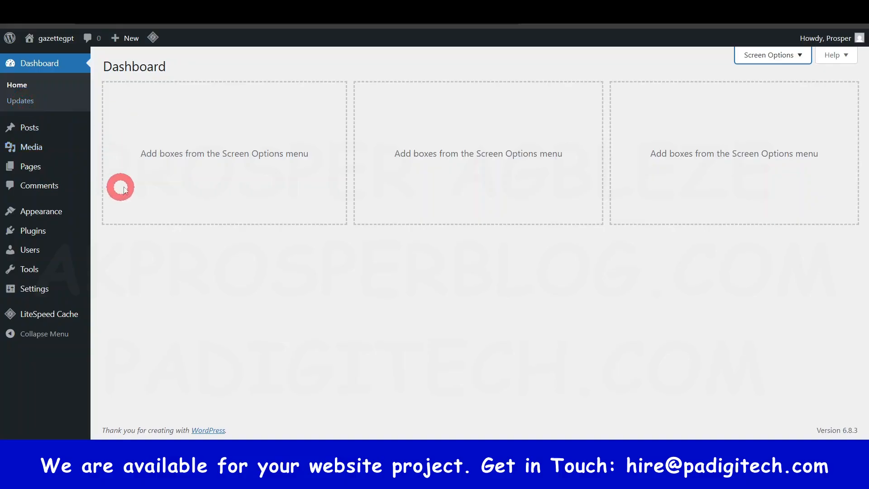
Open the list of posts in a new tab and move the "Hello world!" post to the trash in bulk.
right_click(26, 128)
left_click(96, 142)
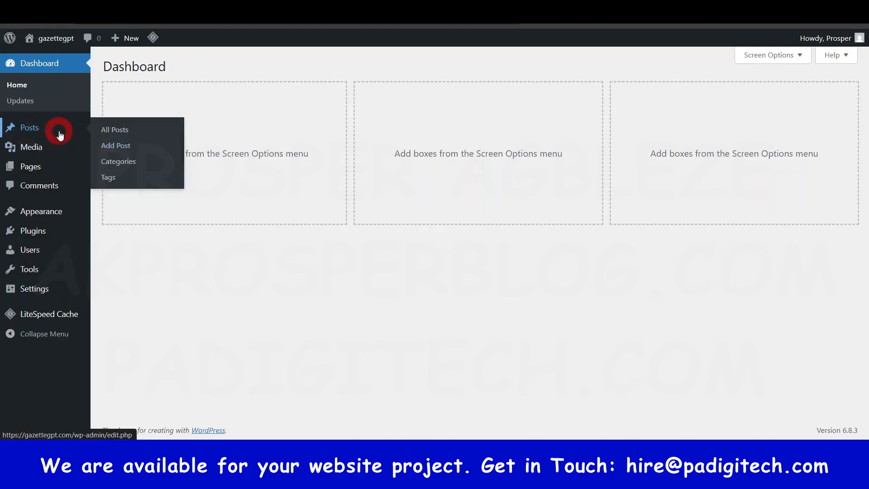
left_click(28, 130)
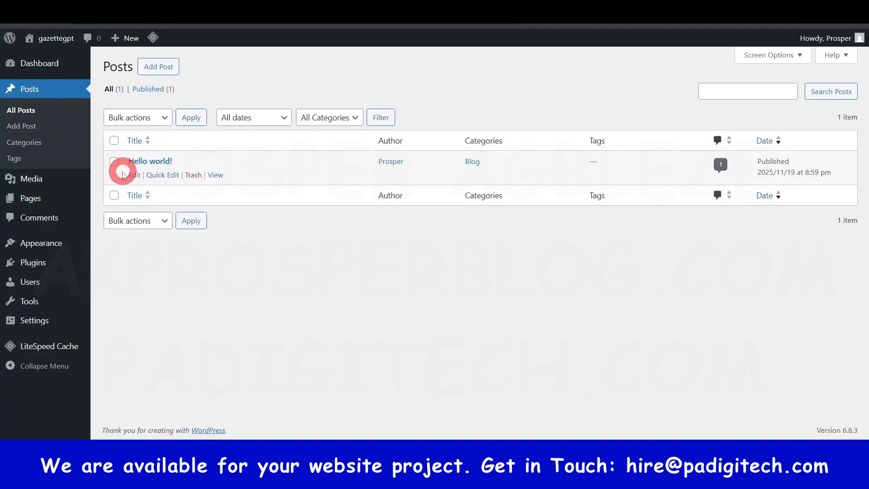
left_click(114, 141)
left_click(155, 117)
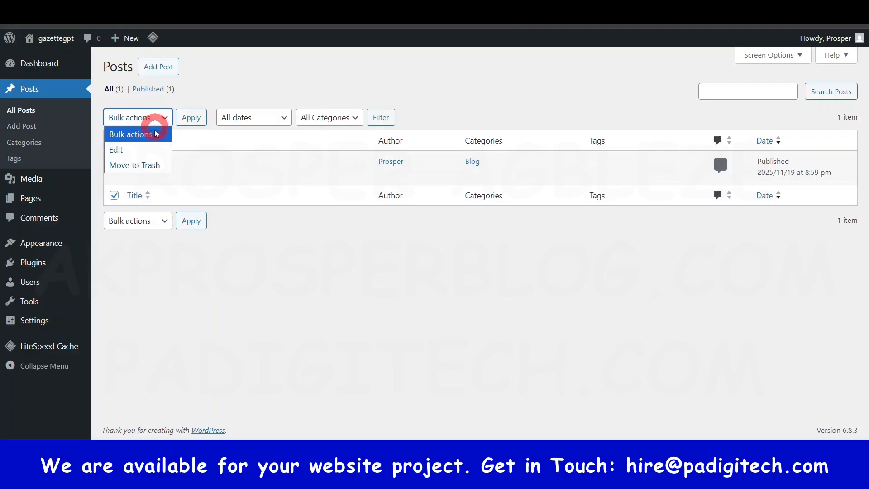
left_click(149, 166)
left_click(190, 118)
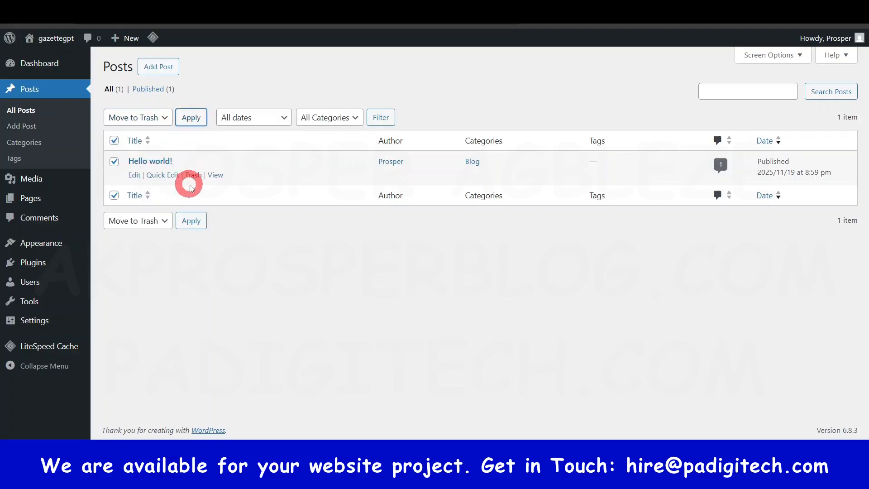
Start a new post and enter "jjfffnfj" as its first paragraph, followed by an empty one.
left_click(159, 67)
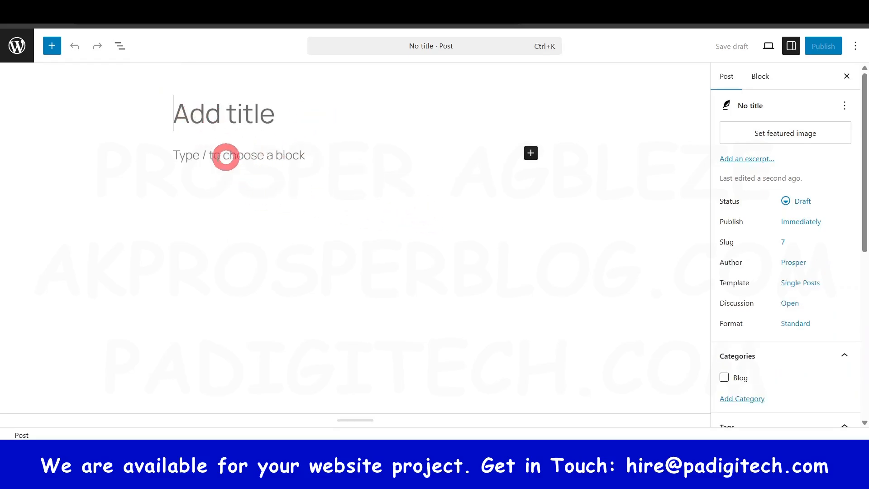
left_click(229, 154)
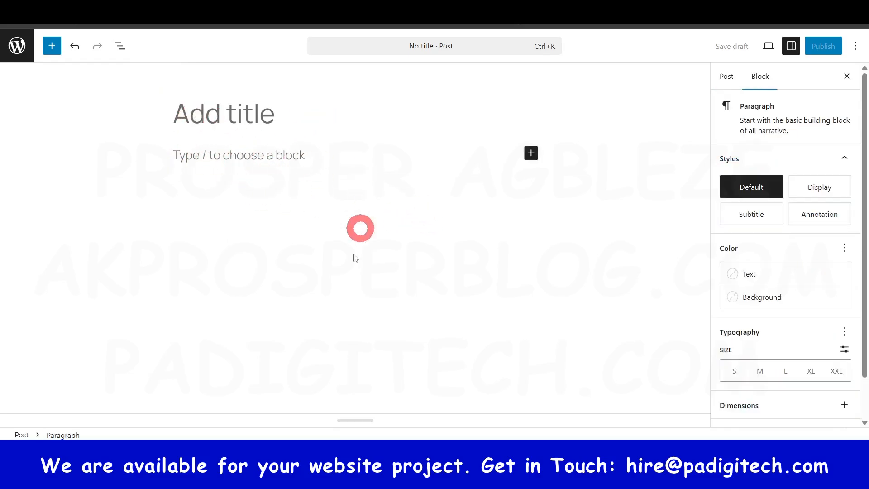
type("jjfffnfj")
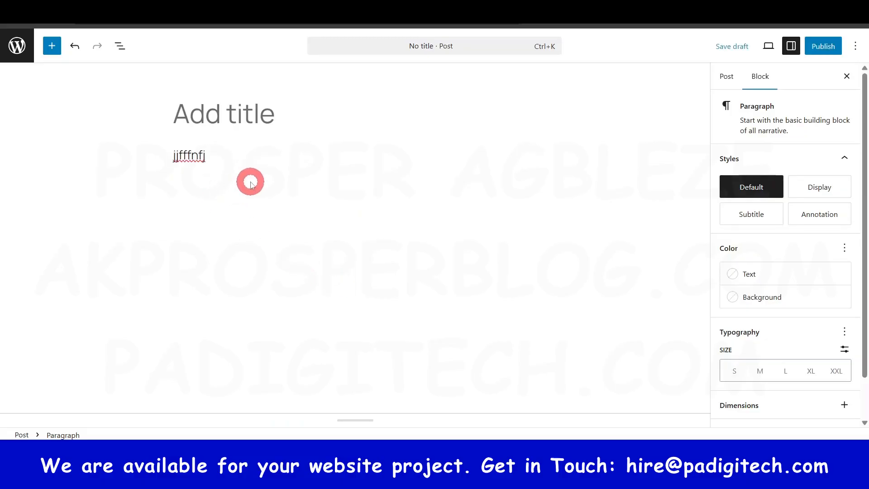
key("Return")
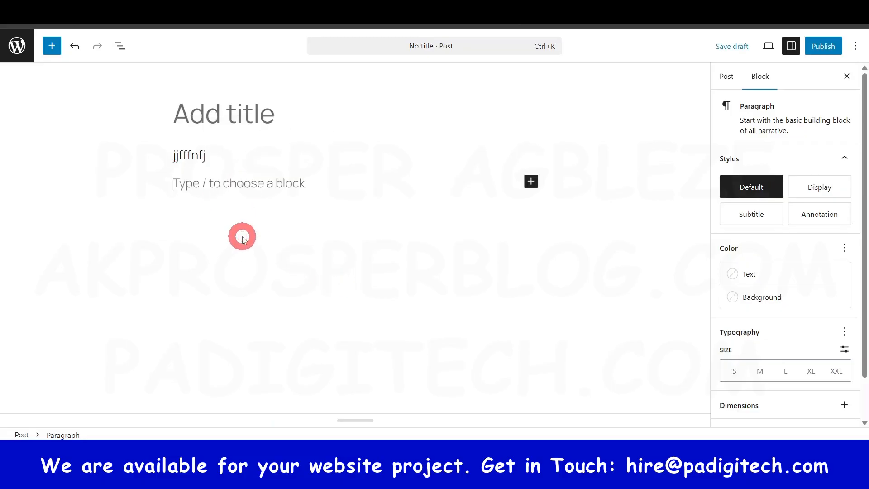
Browse all available text, media and design blocks, and leave the post editor without saving the post.
left_click(531, 182)
left_click(628, 274)
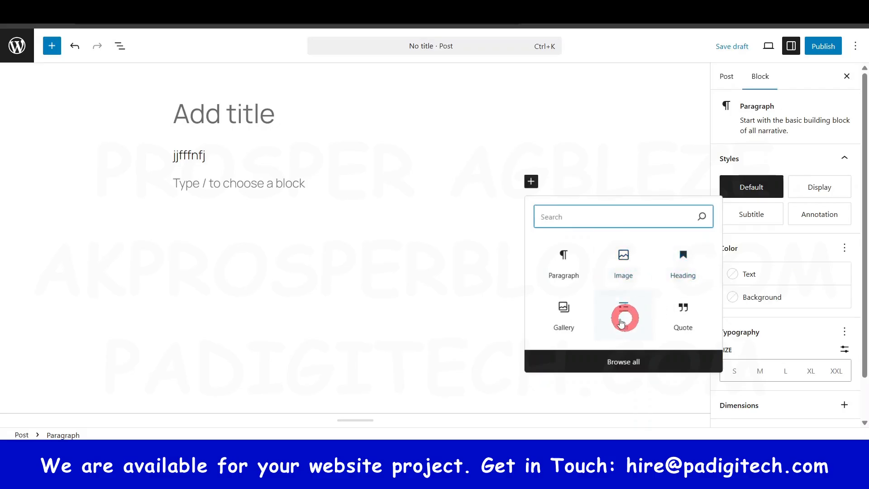
left_click(609, 367)
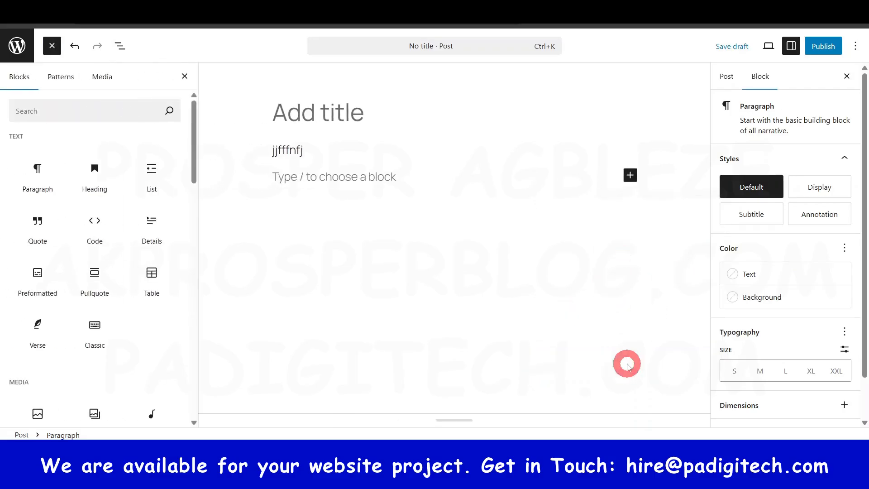
scroll(110, 200, "down", 2)
scroll(102, 172, "down", 2)
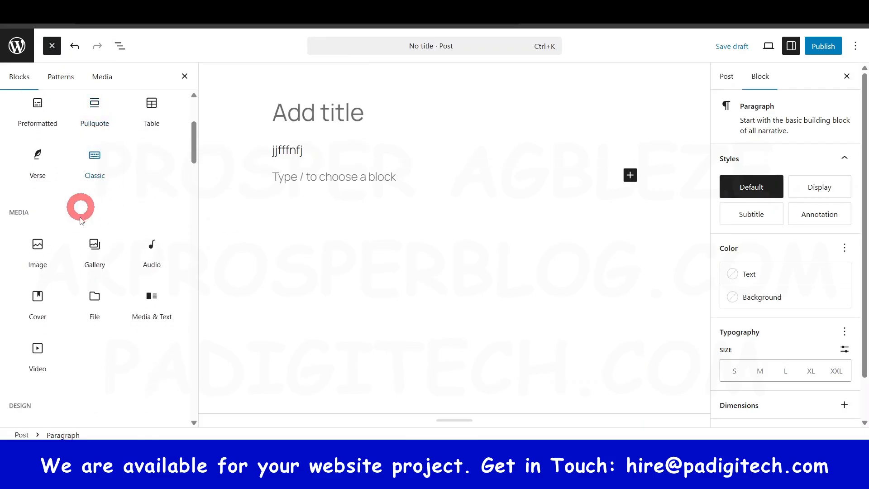
scroll(78, 323, "down", 4)
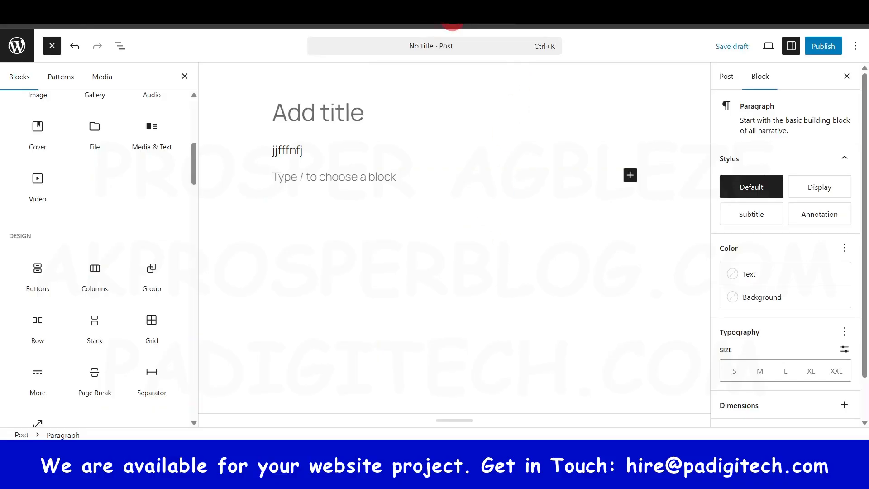
key("ctrl+w")
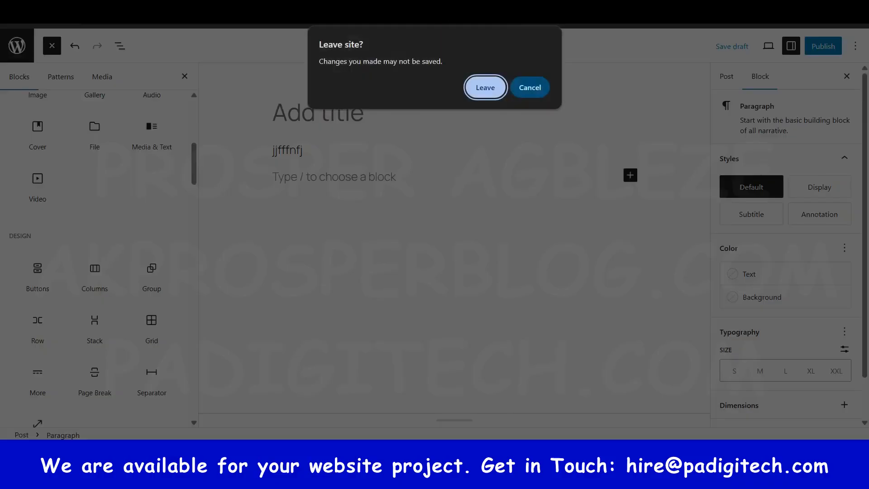
left_click(470, 92)
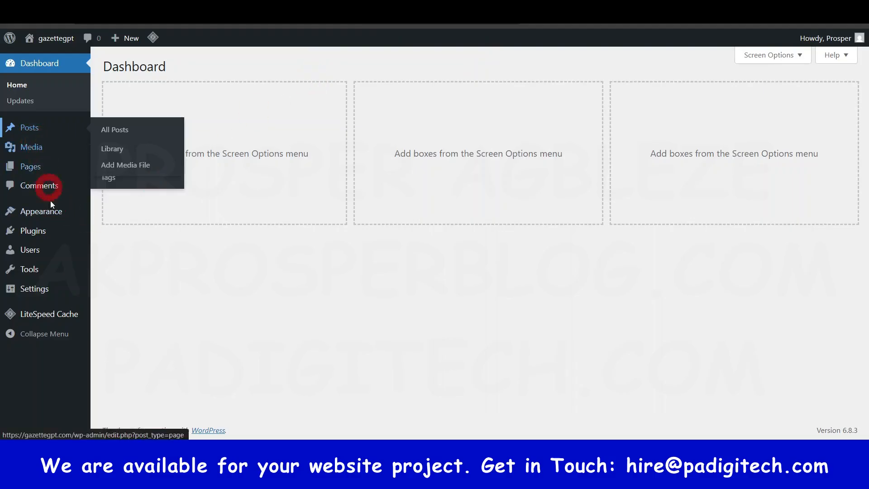
Open the Media Library in a new tab and display its file upload area.
right_click(31, 156)
left_click(87, 162)
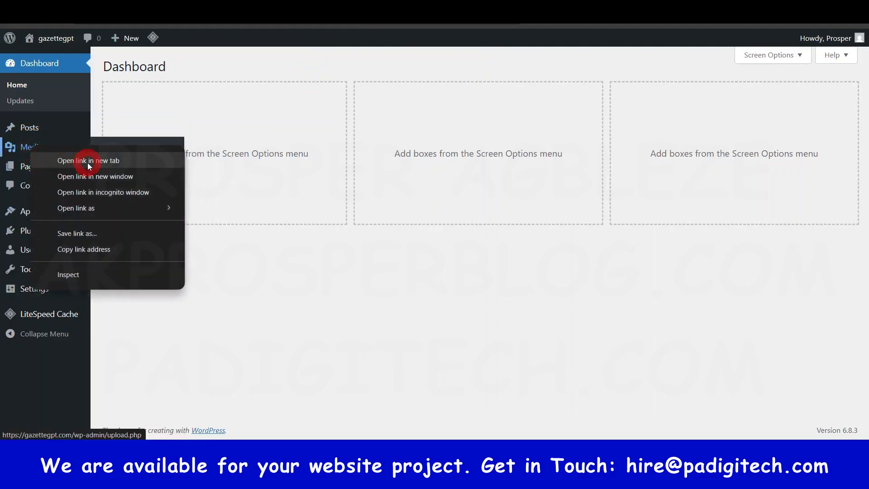
left_click(379, 162)
left_click(520, 25)
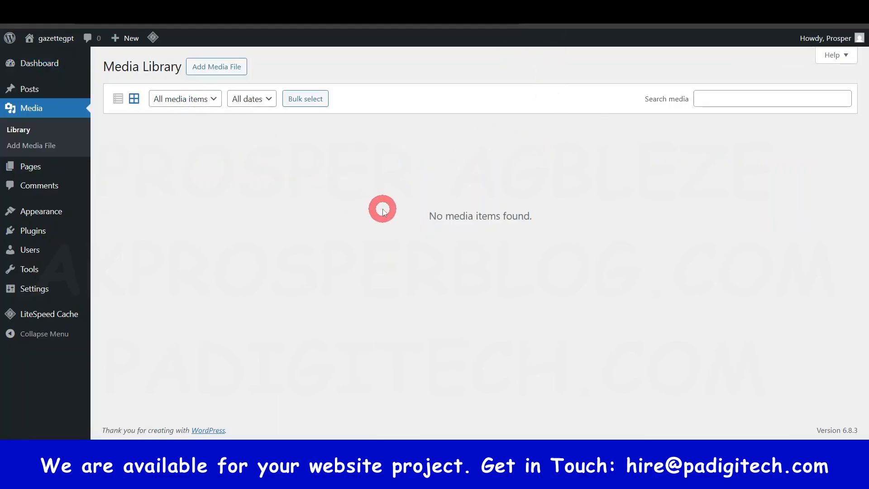
left_click(216, 67)
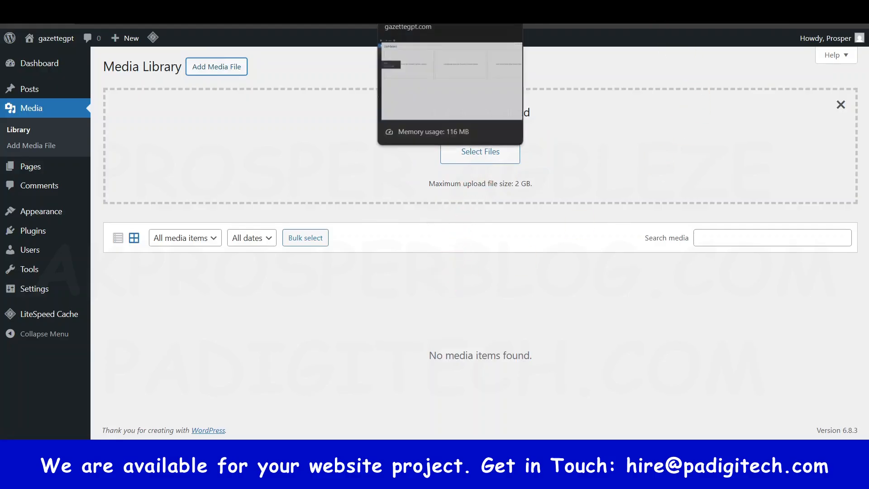
Open the list of pages in a new tab and view the dental demo site's home page as an example.
left_click(404, 10)
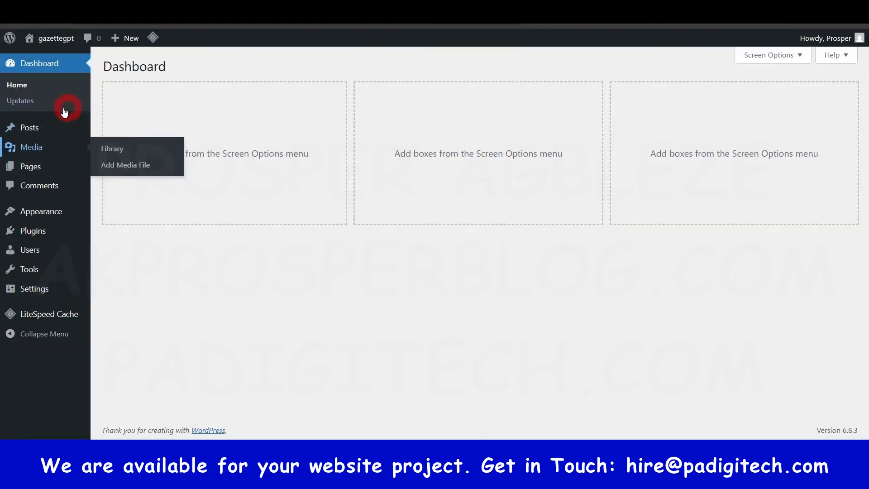
right_click(34, 169)
left_click(71, 182)
left_click(493, 10)
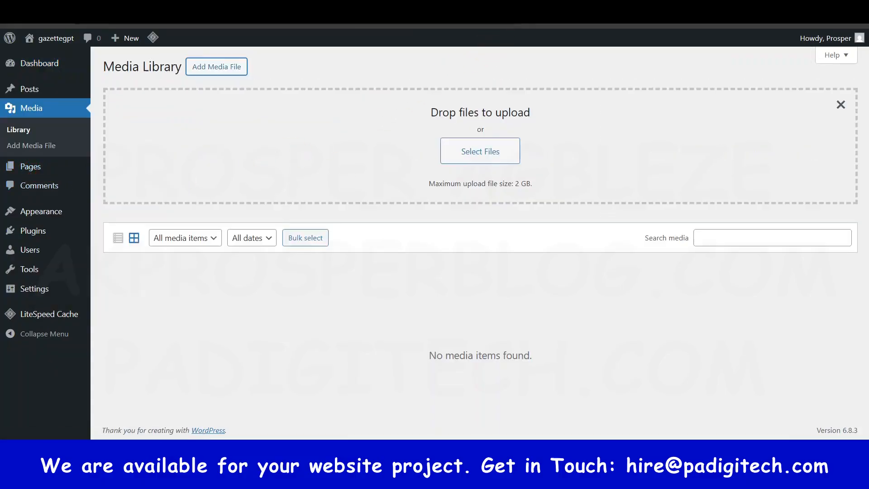
left_click(579, 9)
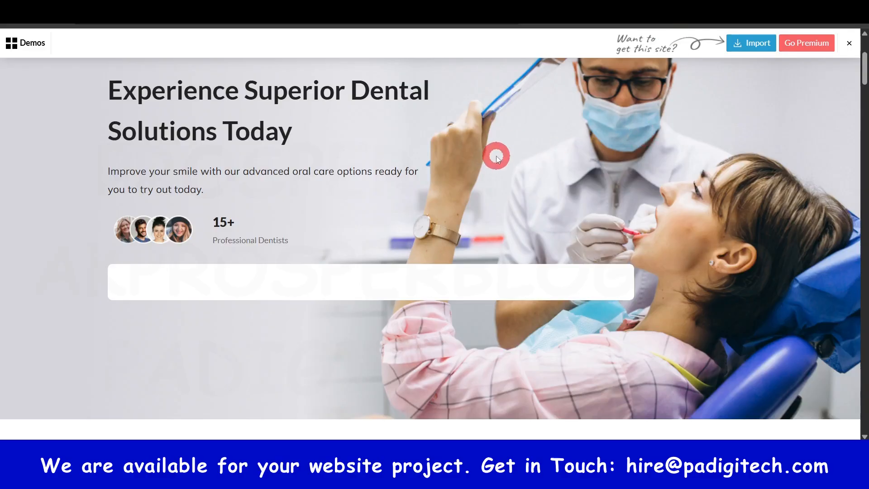
scroll(496, 153, "up", 4)
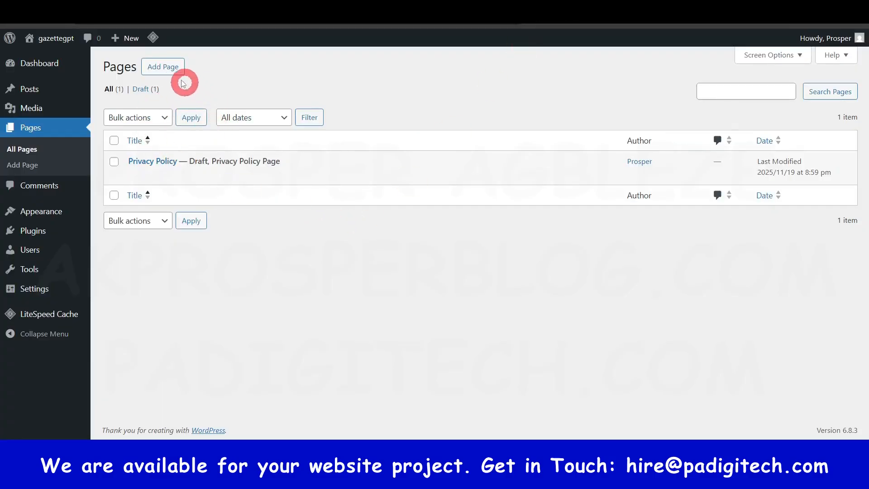
left_click(173, 74)
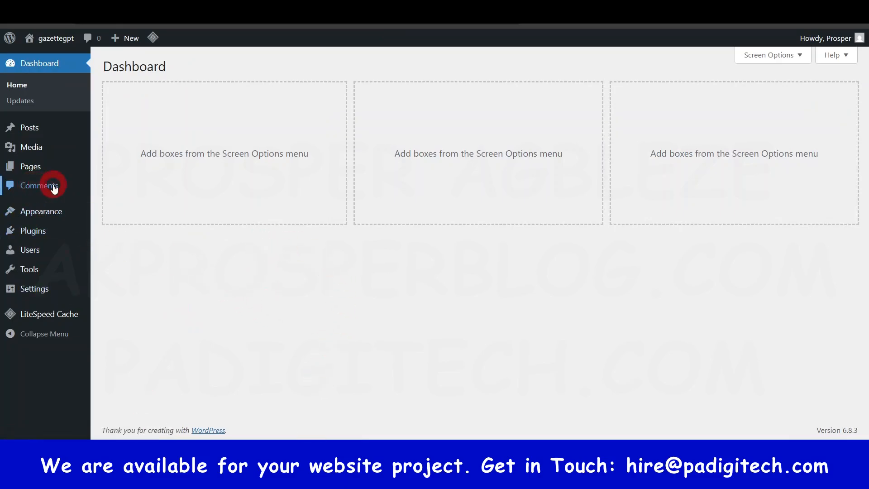
Look through the Appearance and Plugins options and open the list of users in a new tab.
mouse_move(30, 216)
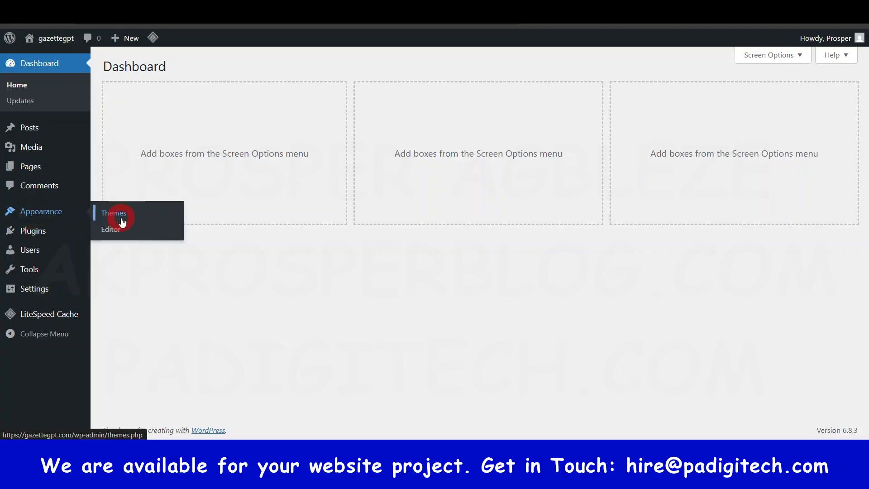
mouse_move(34, 232)
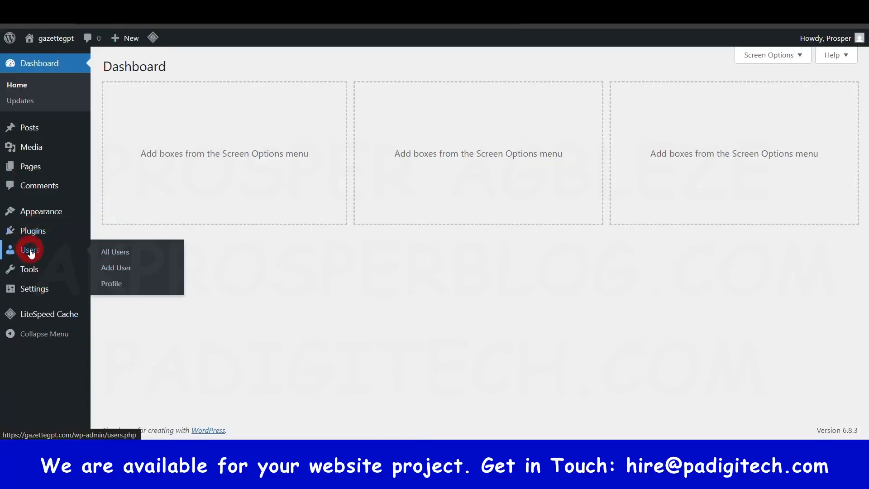
right_click(34, 253)
left_click(83, 264)
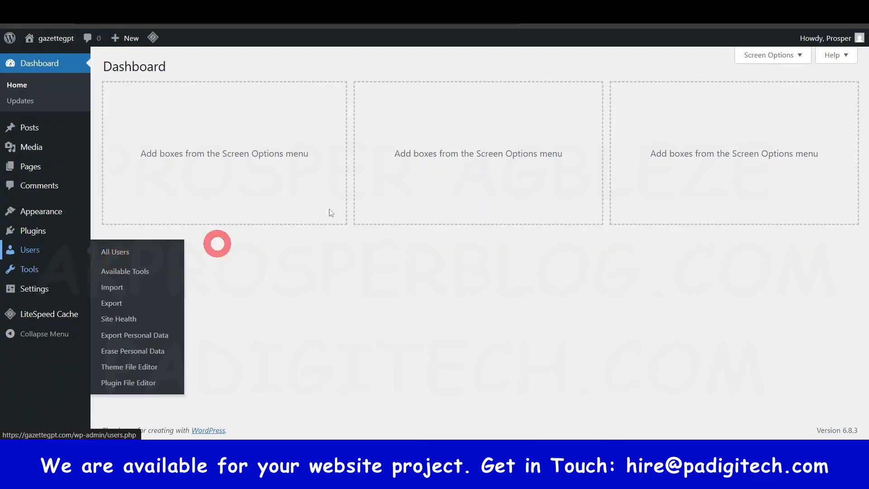
View the list of users, open the administrator's profile for editing, and return to the list unchanged.
left_click(475, 8)
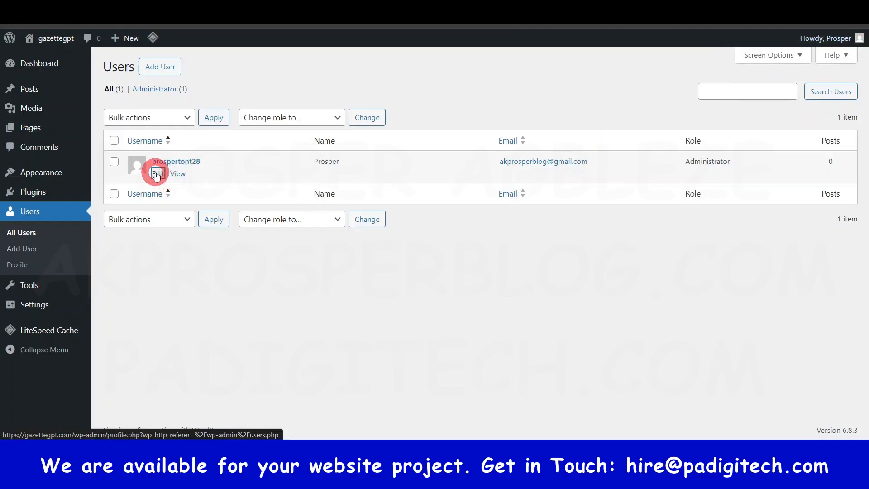
left_click(157, 174)
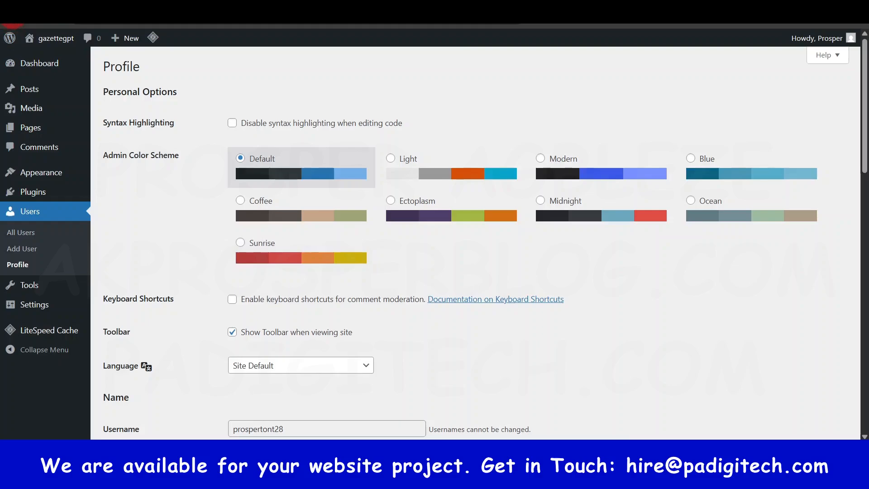
left_click(12, 18)
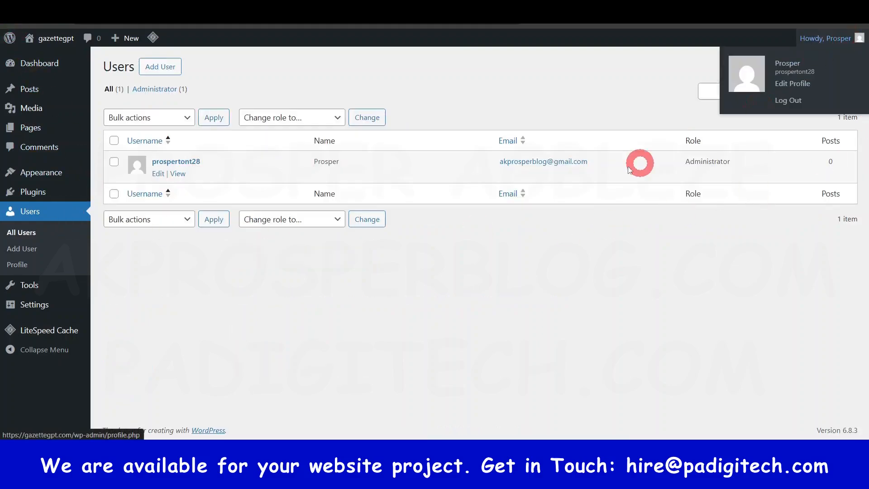
Open the form for adding a user and examine its fields and the available user roles.
left_click(161, 67)
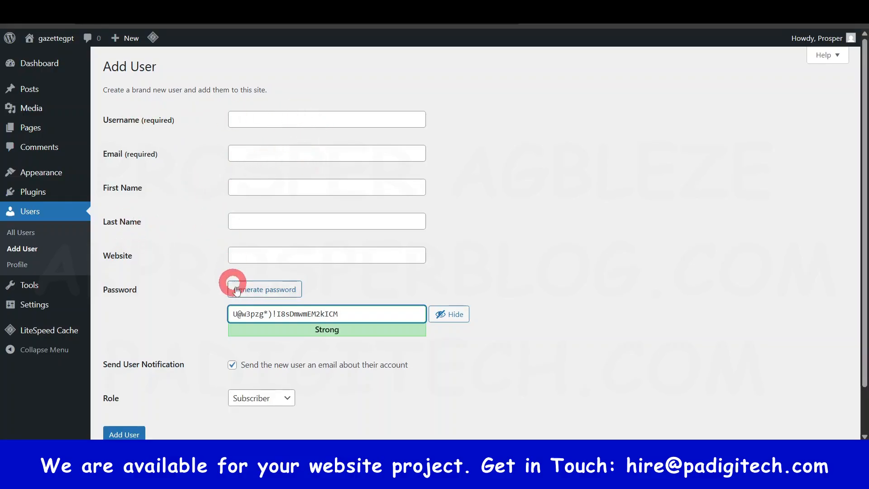
scroll(240, 290, "down", 1)
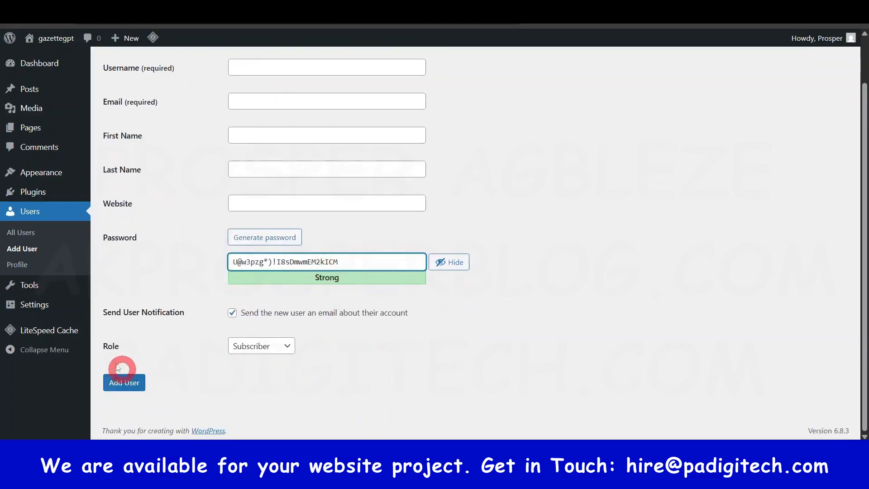
left_click(285, 348)
left_click(357, 374)
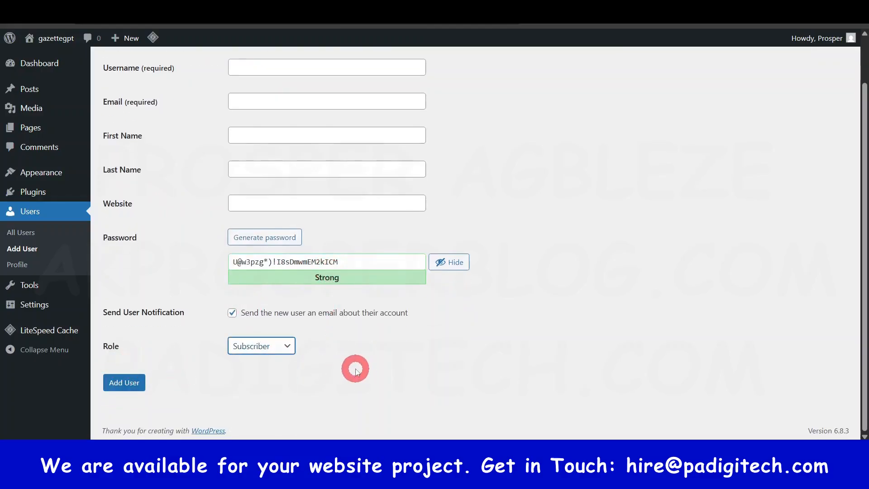
left_click(290, 348)
left_click(285, 346)
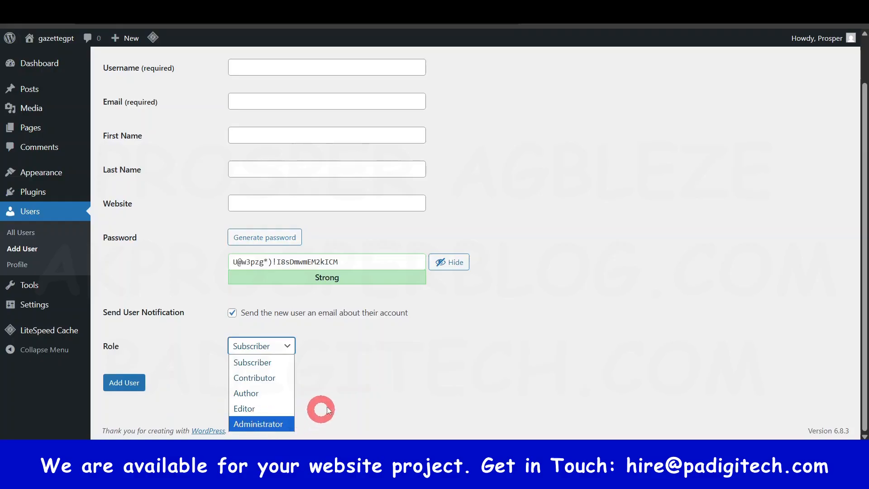
left_click(349, 390)
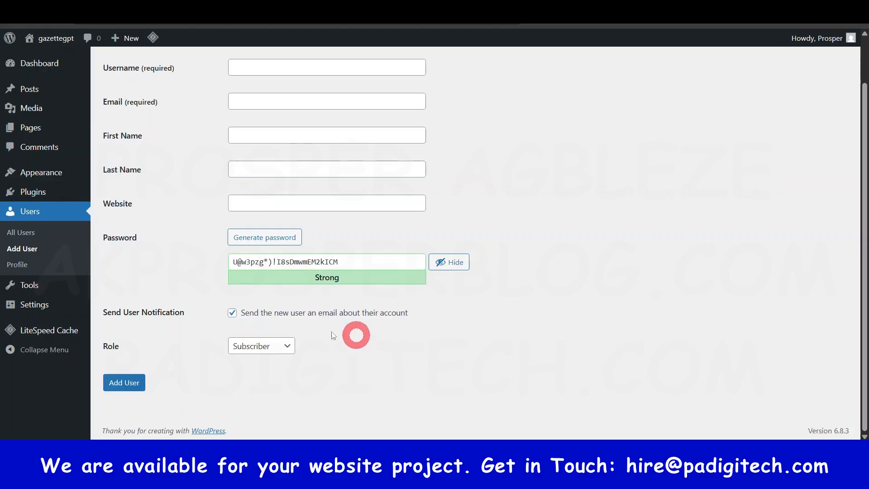
scroll(163, 296, "up", 2)
scroll(165, 300, "down", 2)
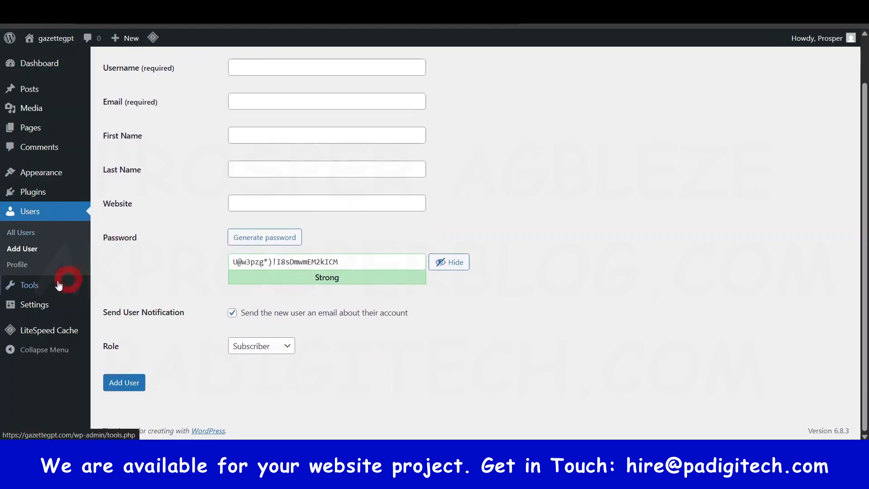
Open General Settings in a new tab and examine the site title, tagline and site icon options.
mouse_move(32, 290)
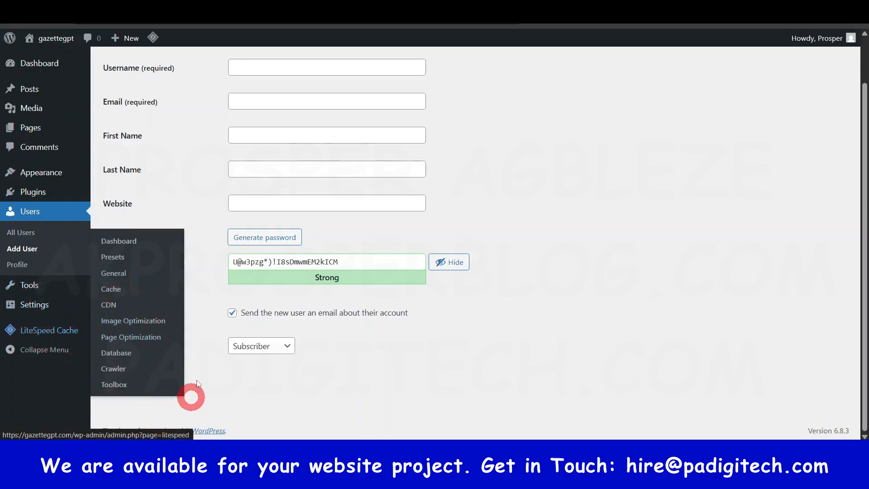
mouse_move(32, 310)
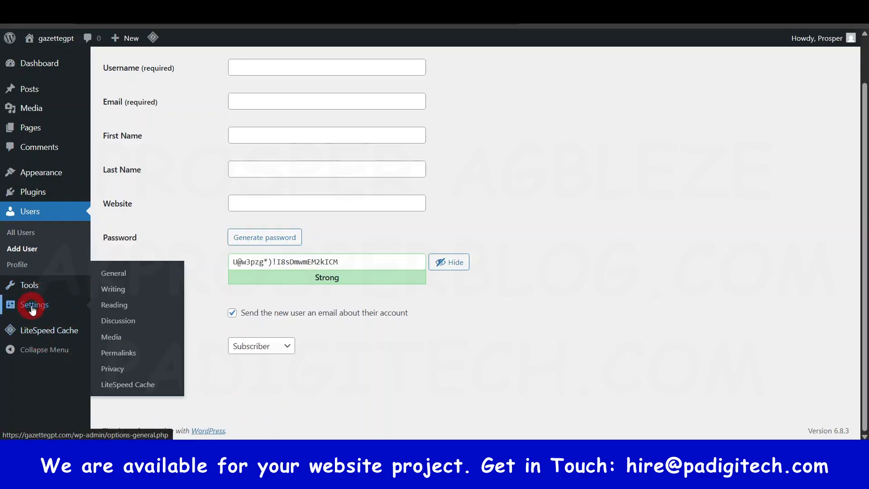
right_click(117, 273)
left_click(160, 285)
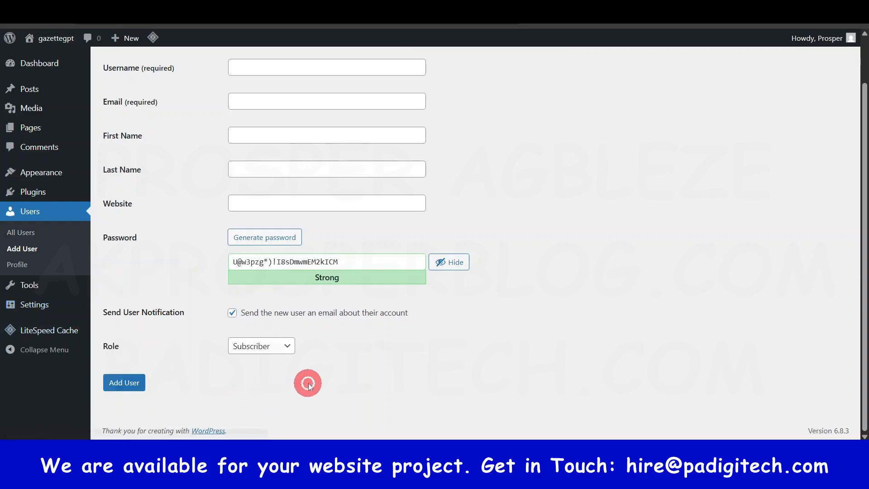
left_click(568, 11)
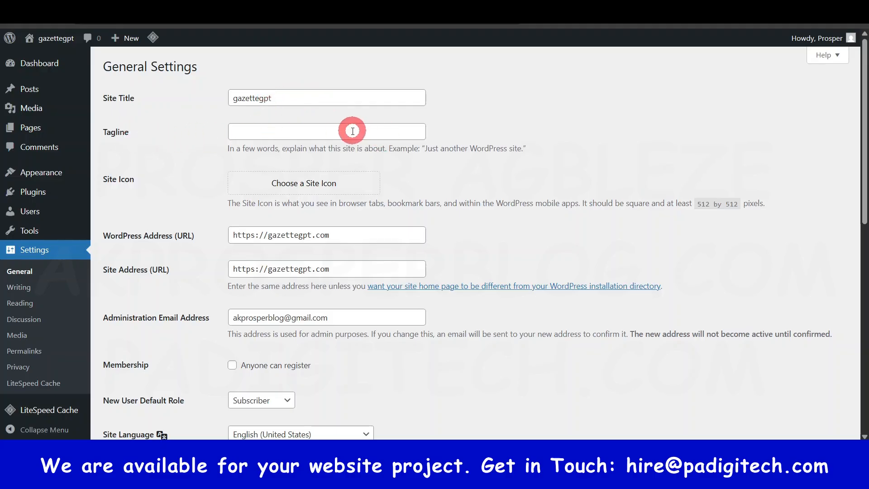
left_click_drag(226, 149, 605, 151)
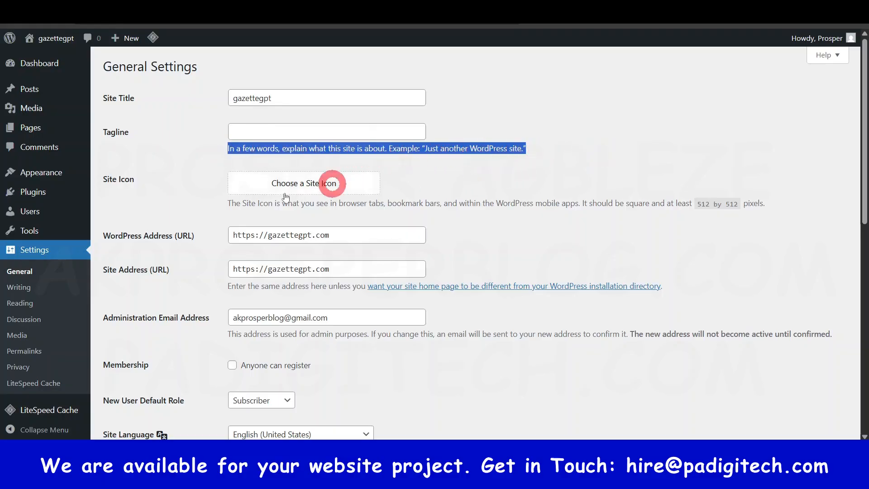
left_click(533, 171)
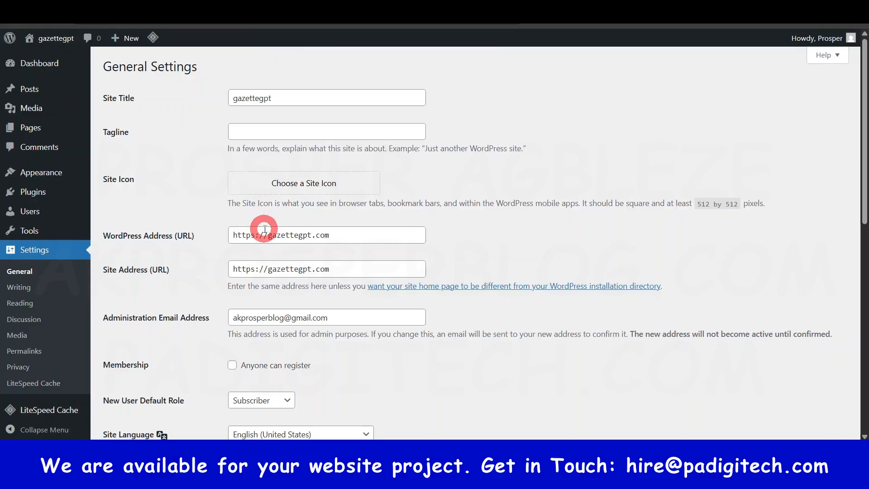
Review the membership, language, timezone, date and time options, and save the general settings.
scroll(355, 227, "down", 5)
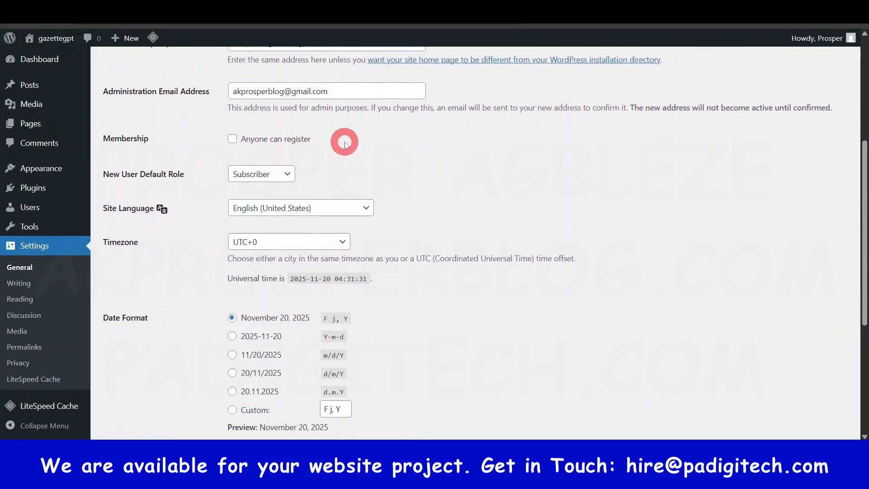
scroll(315, 251, "down", 4)
scroll(304, 233, "up", 3)
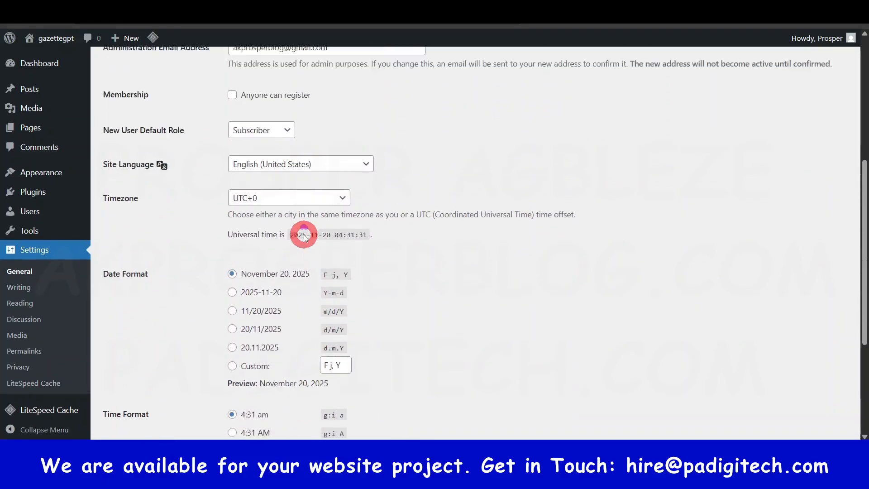
scroll(301, 247, "down", 1)
scroll(403, 238, "up", 1)
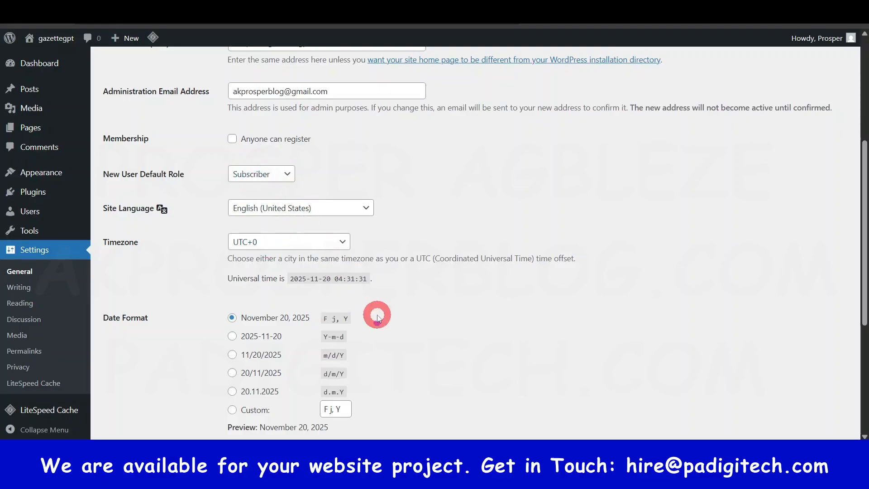
scroll(375, 315, "down", 1)
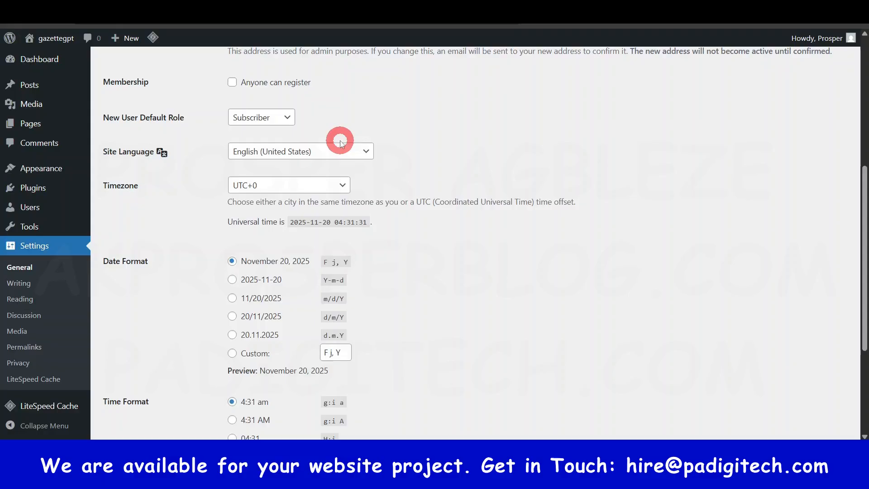
scroll(341, 181, "down", 4)
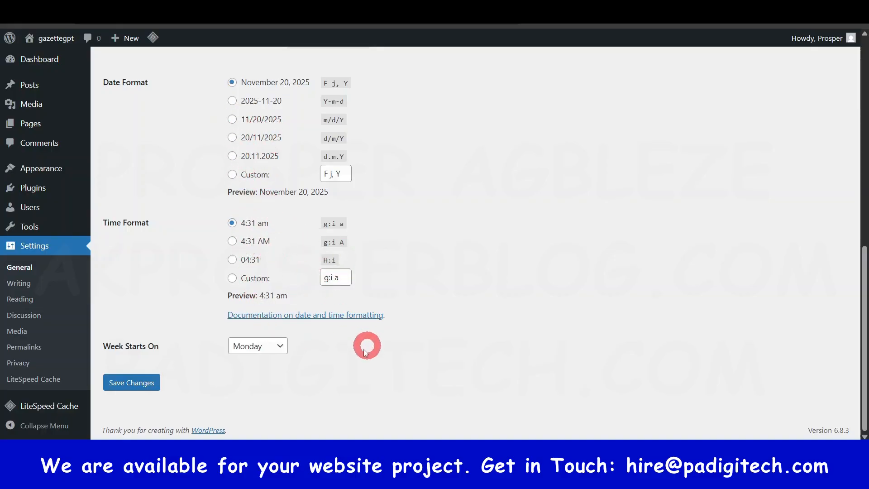
left_click(136, 382)
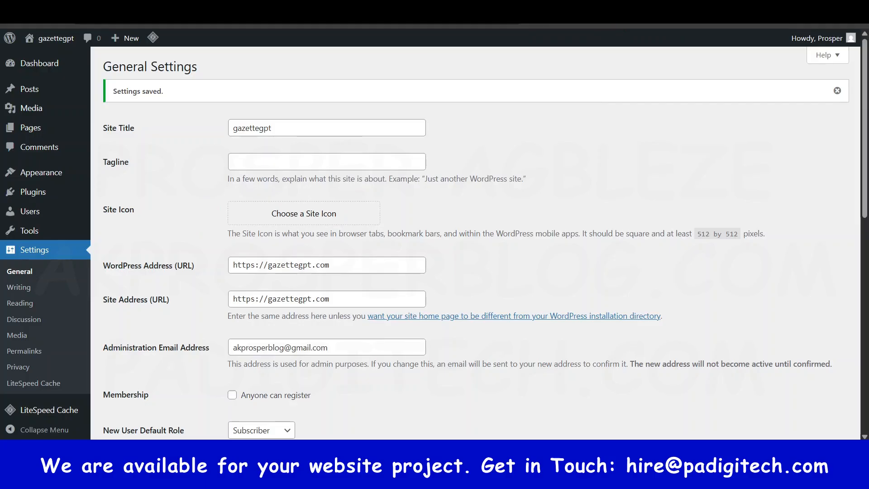
Return to the Add User form, leave it without saving, and view the LiteSpeed Cache dashboard.
left_click(452, 28)
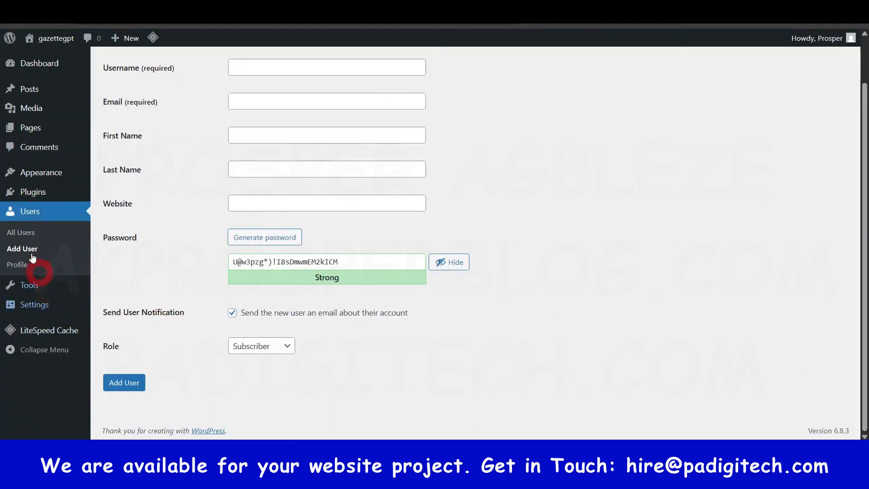
mouse_move(33, 301)
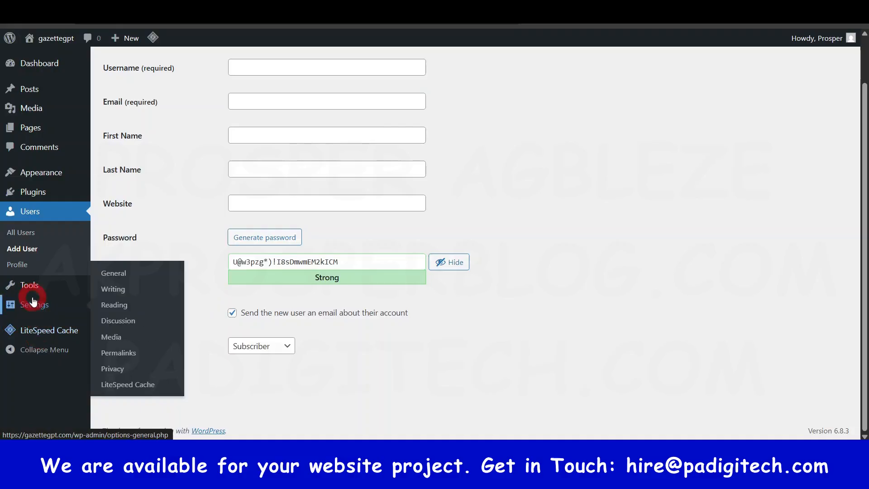
left_click(45, 328)
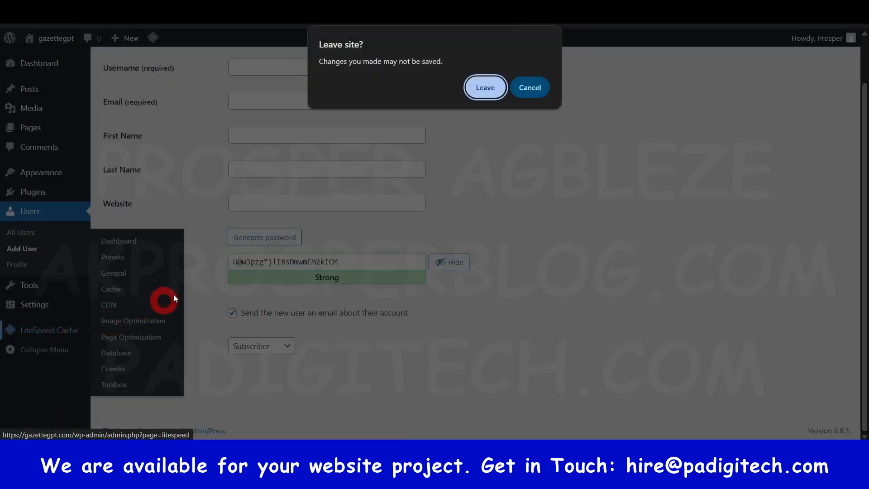
left_click(484, 88)
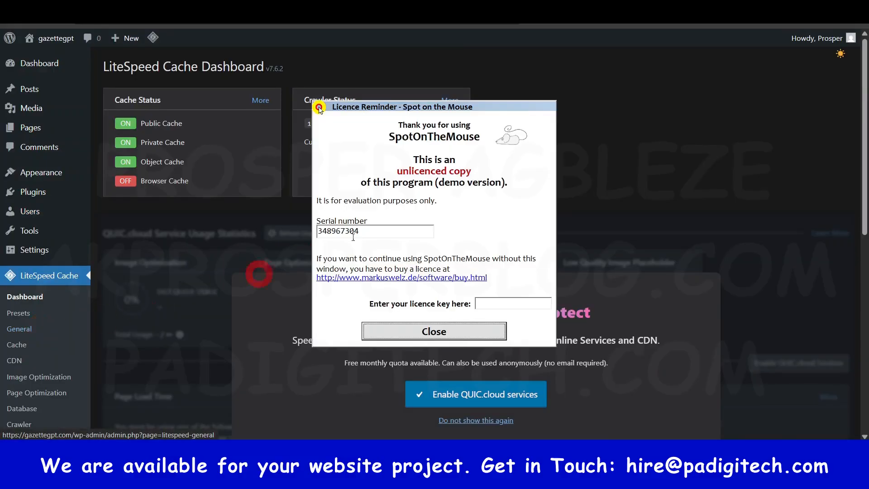
left_click(430, 327)
scroll(425, 214, "down", 3)
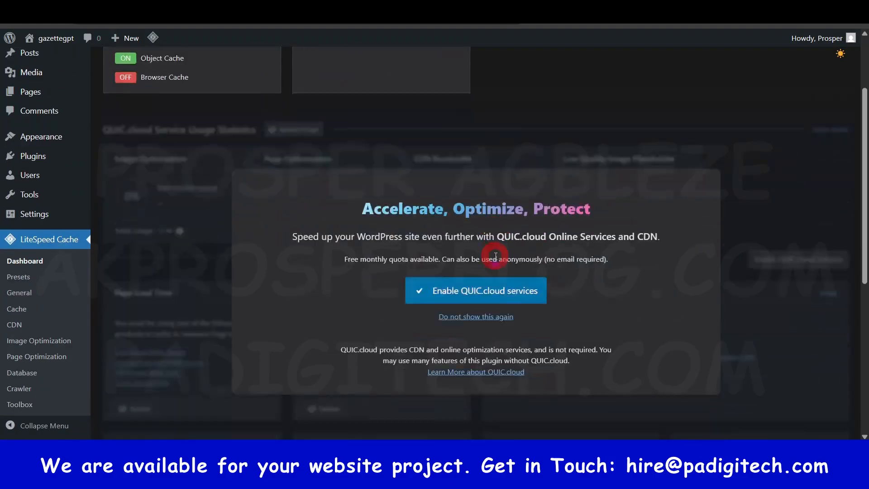
Open the LiteSpeed Cache presets and compare the standard ones from Essentials to Extreme.
left_click(26, 278)
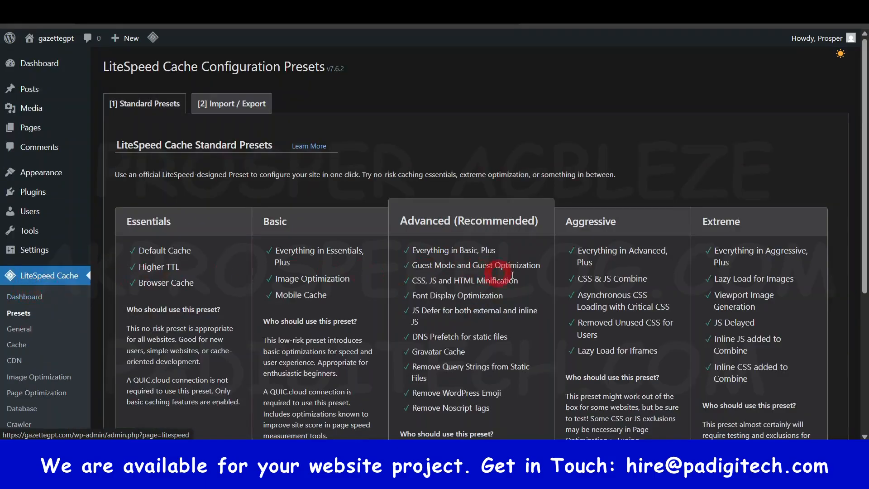
left_click(862, 125)
left_click_drag(862, 144, 863, 240)
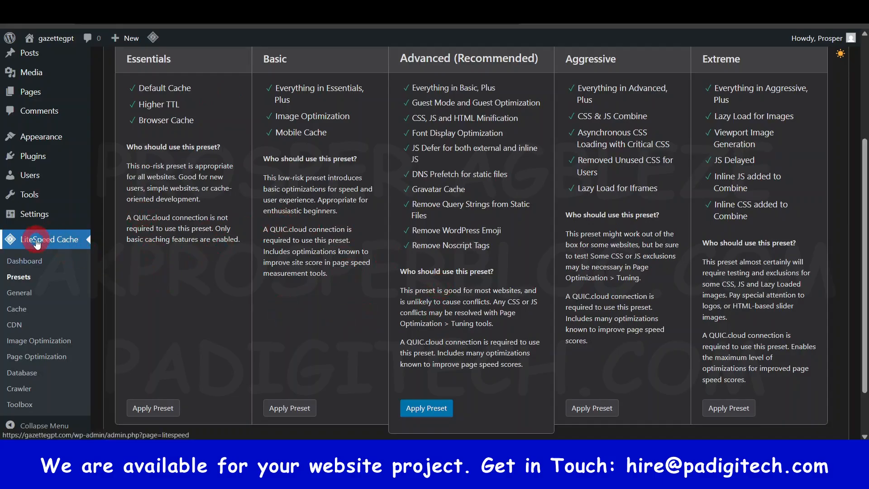
left_click(58, 276)
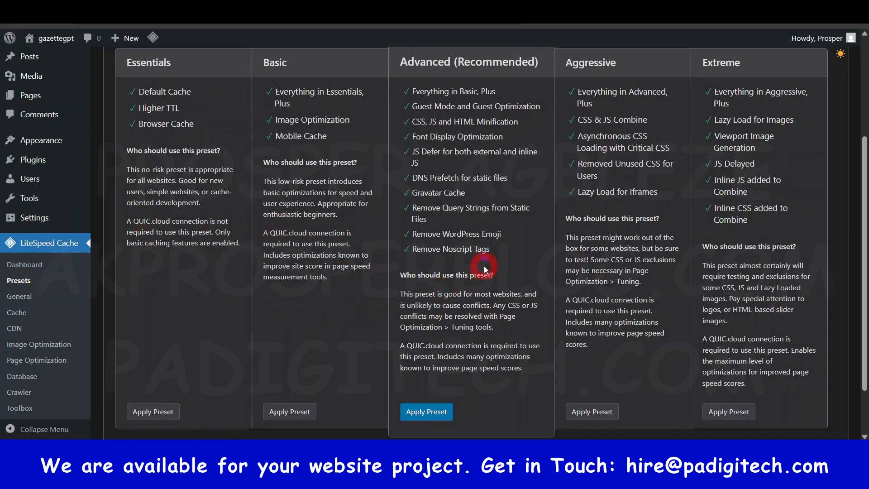
scroll(165, 194, "down", 3)
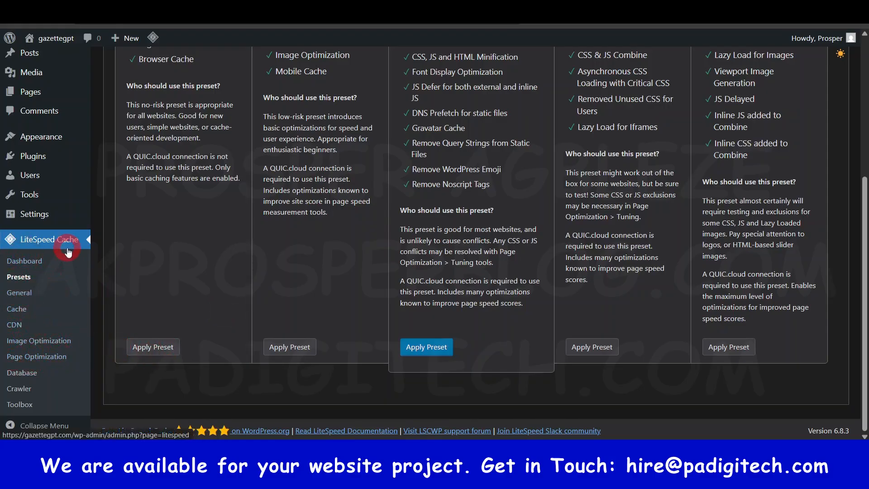
scroll(58, 237, "up", 5)
Return to the WordPress dashboard and open the installed themes to look them over.
mouse_move(46, 71)
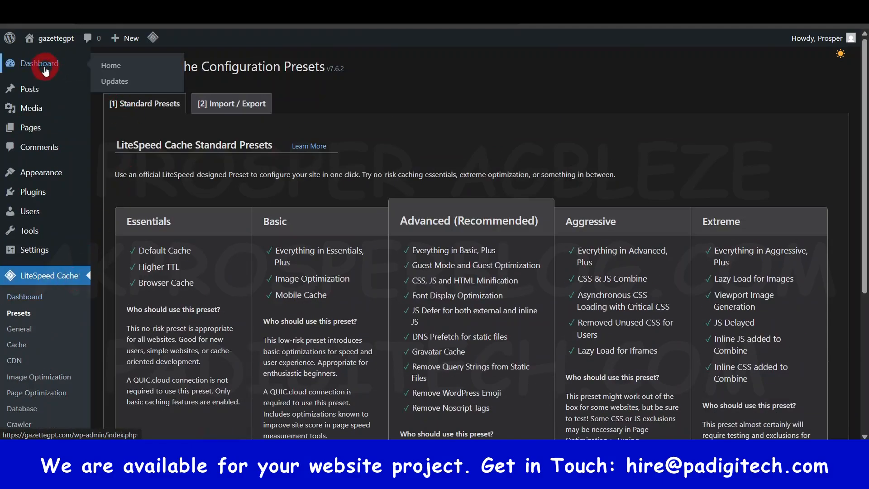
left_click(44, 63)
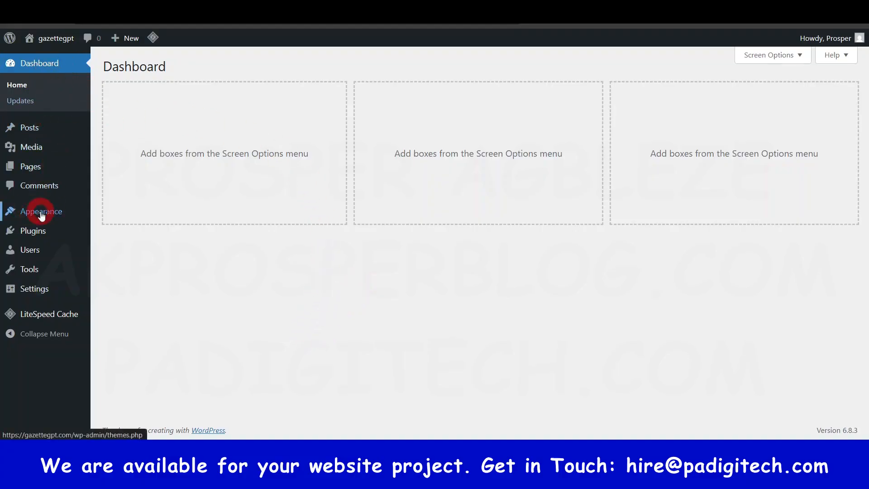
mouse_move(42, 216)
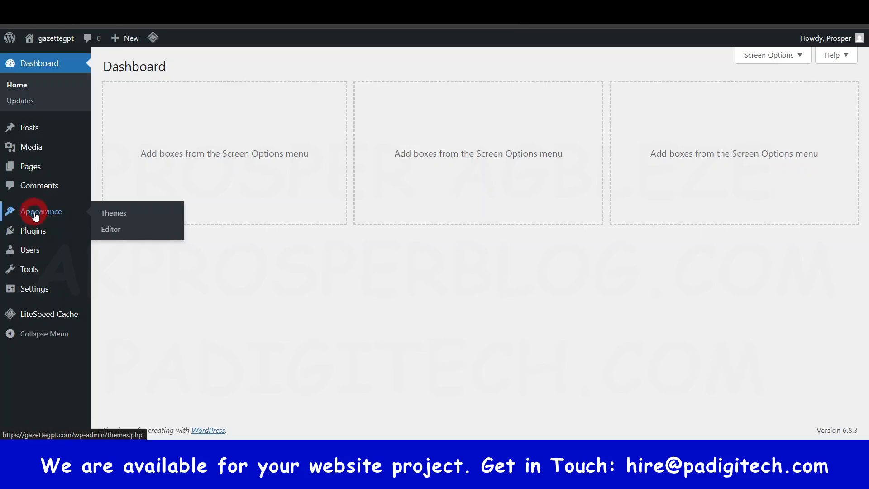
left_click(118, 215)
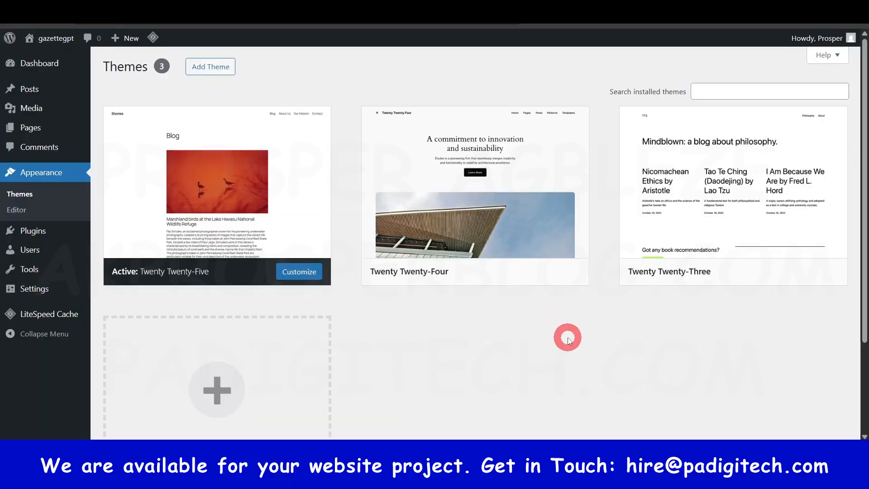
mouse_move(620, 219)
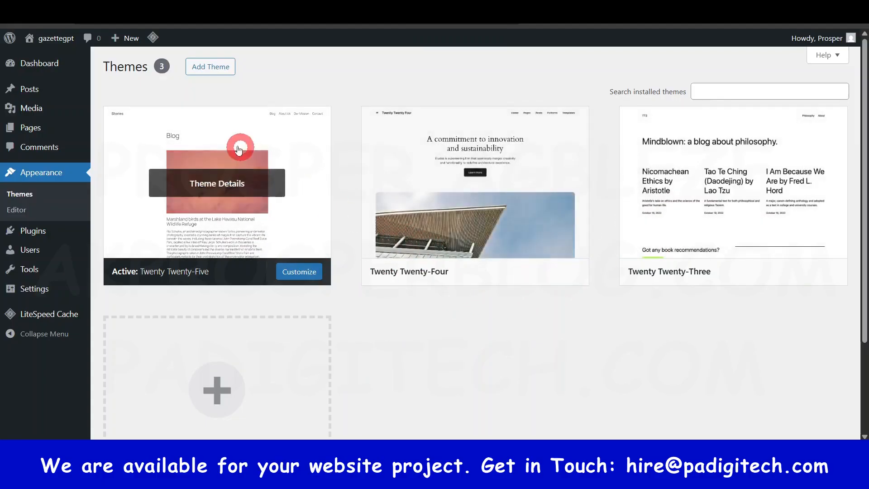
Open the live gazettegpt site in a separate tab, look over its homepage, and return to the installed themes.
right_click(53, 40)
left_click(90, 58)
left_click(172, 8)
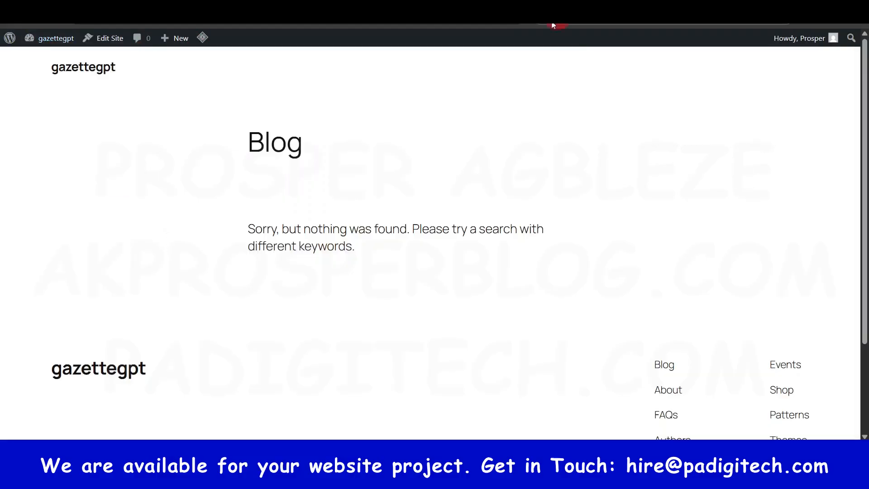
scroll(285, 217, "down", 1)
scroll(295, 243, "up", 1)
left_click(501, 9)
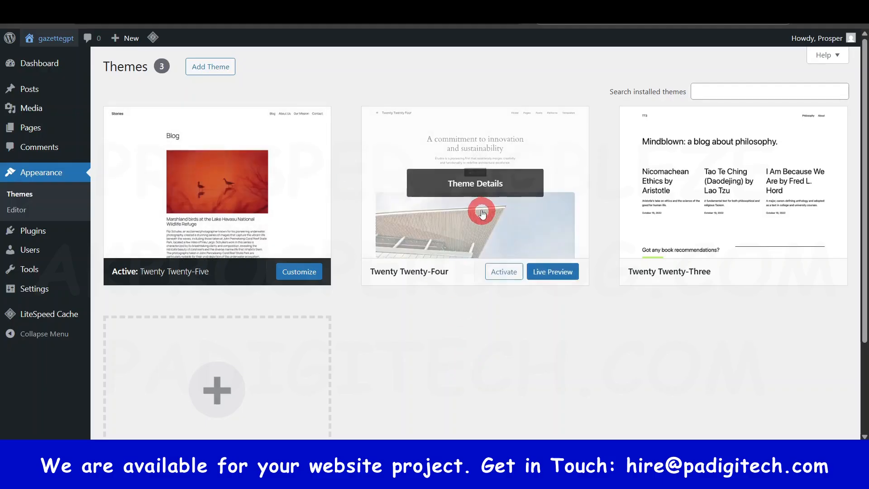
left_click(188, 216)
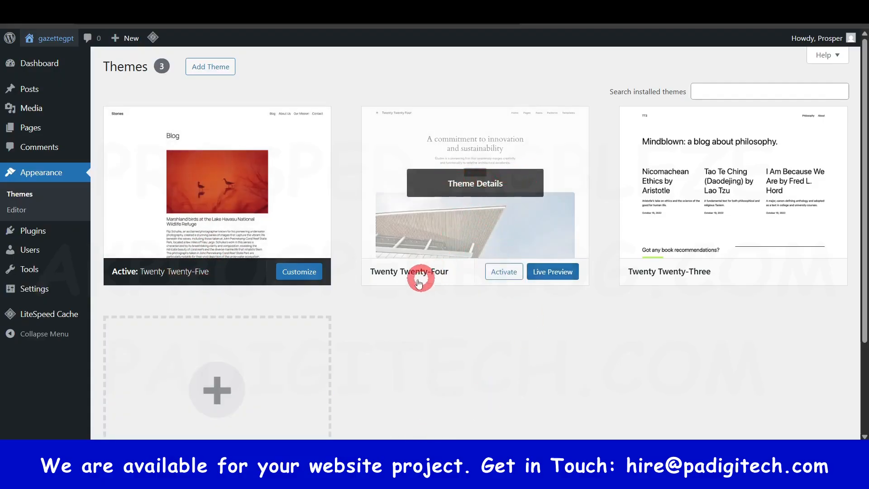
Activate the Twenty Twenty-Four theme, reload the live site to look over its homepage, and return to the themes.
left_click(507, 273)
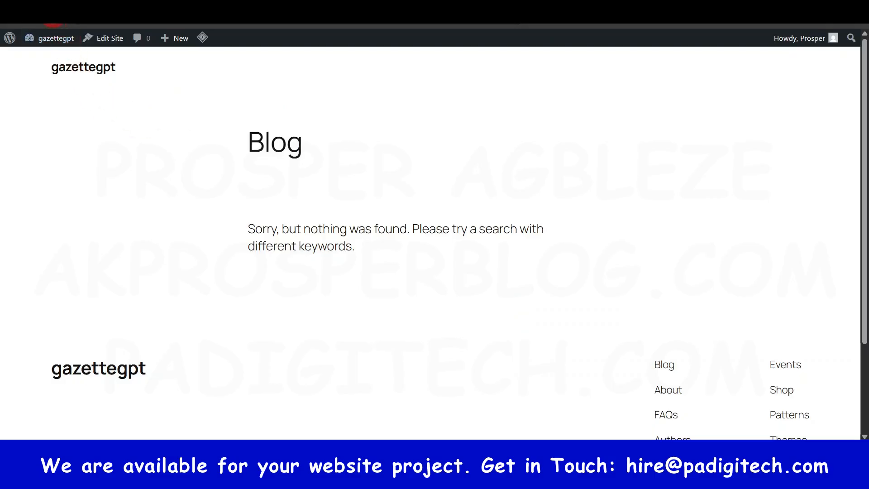
left_click(54, 15)
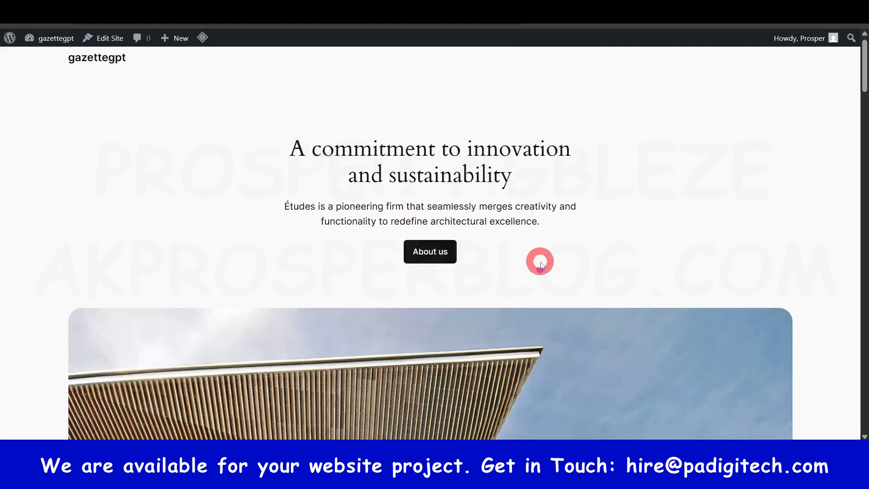
scroll(540, 262, "down", 5)
scroll(541, 261, "up", 5)
left_click(68, 3)
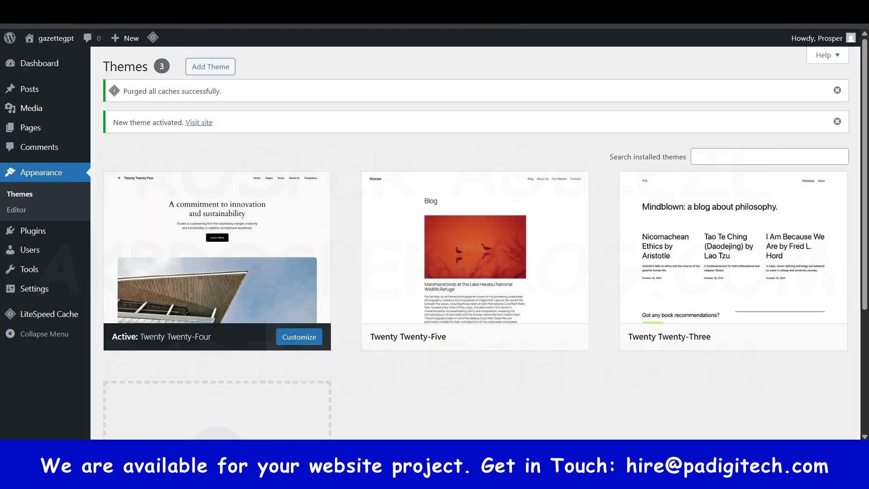
Activate the Twenty Twenty-Three theme, reload the live site to examine its homepage, and return to the themes.
left_click(768, 344)
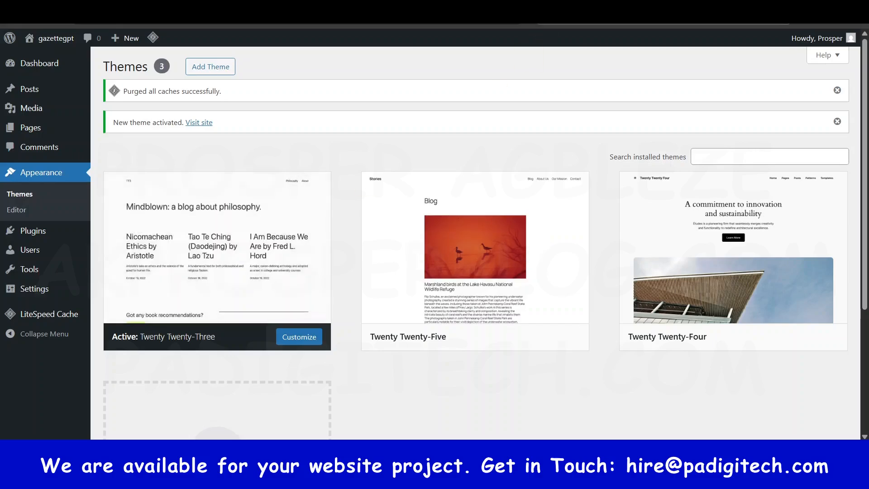
left_click(66, 24)
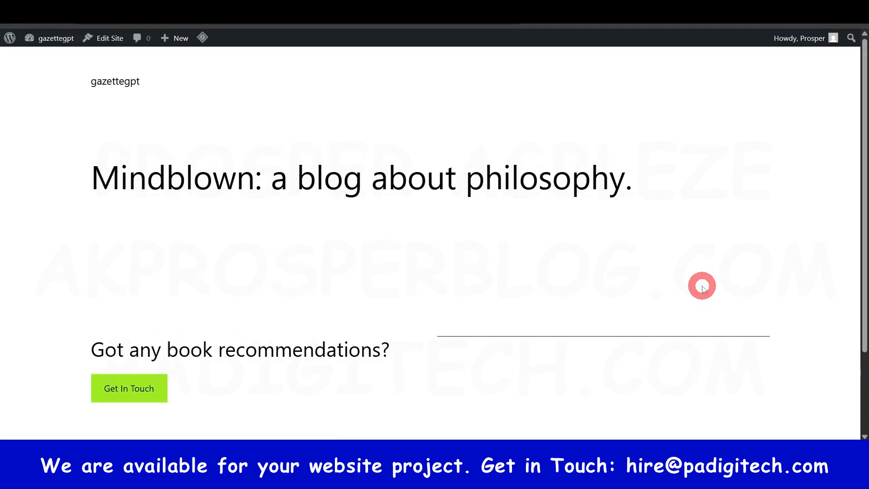
scroll(702, 286, "down", 3)
scroll(702, 285, "up", 3)
scroll(475, 246, "down", 3)
scroll(479, 239, "up", 3)
left_click(581, 9)
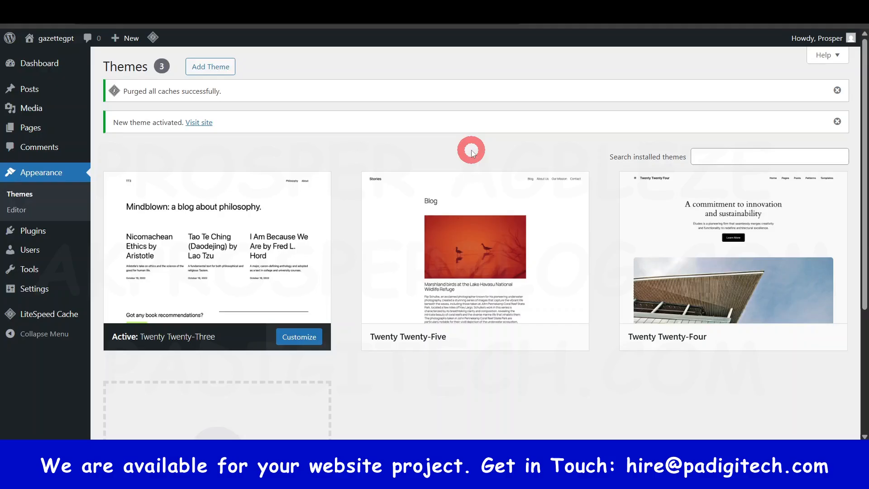
Open the catalogue for adding themes and browse the popular ones, such as Astra, Kadence, OceanWP and GeneratePress.
scroll(471, 153, "down", 3)
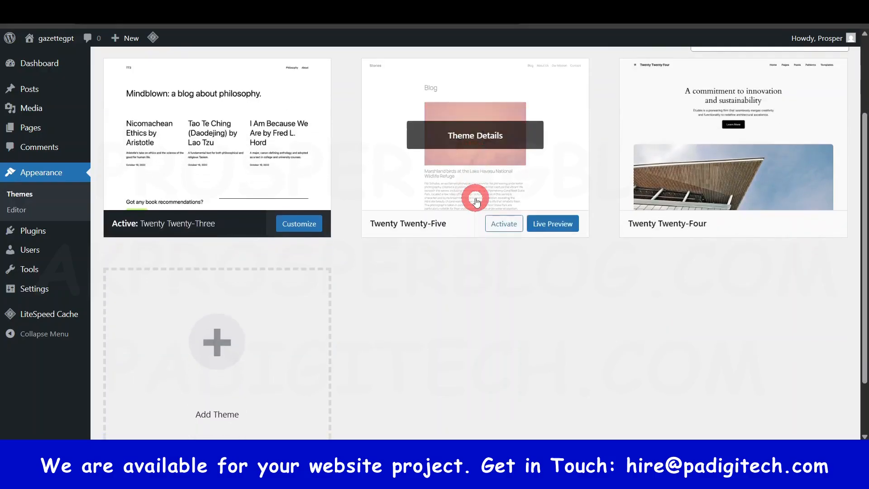
scroll(473, 195, "up", 3)
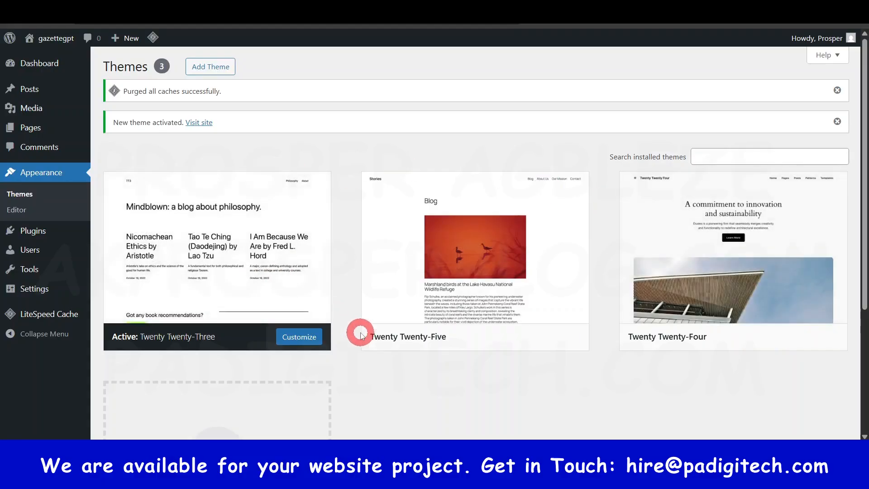
left_click(207, 68)
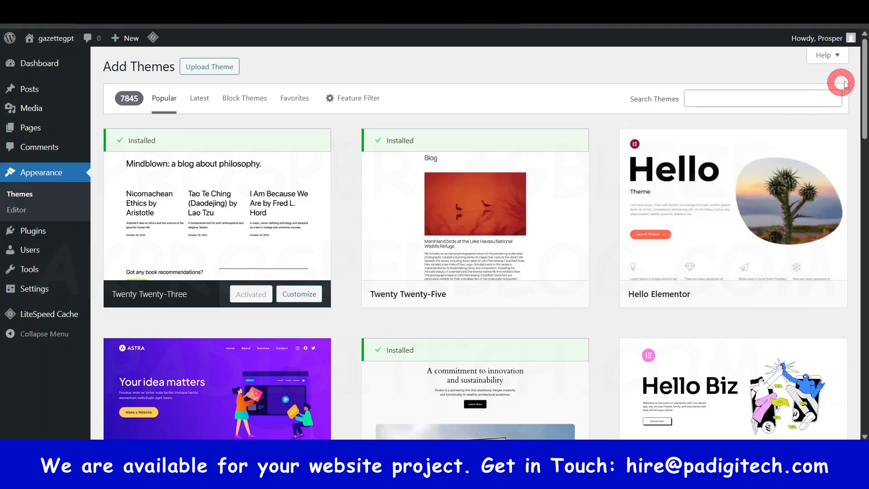
left_click_drag(865, 92, 604, 34)
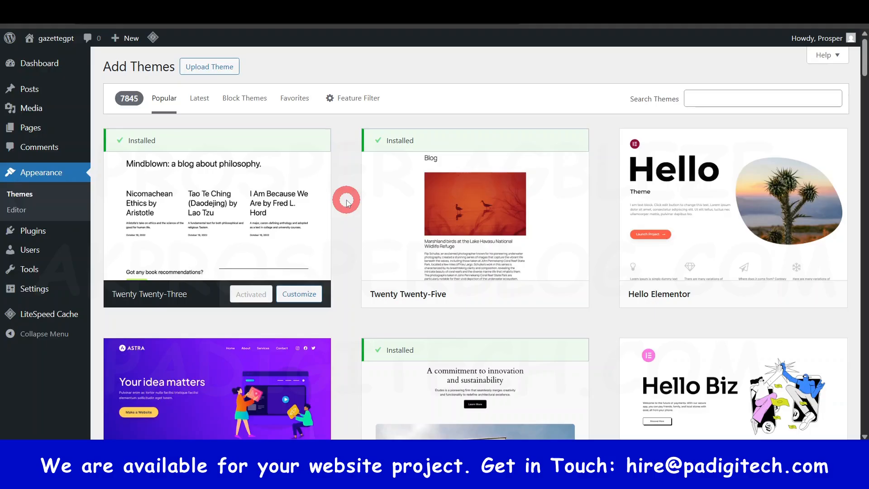
scroll(346, 199, "down", 4)
mouse_move(140, 229)
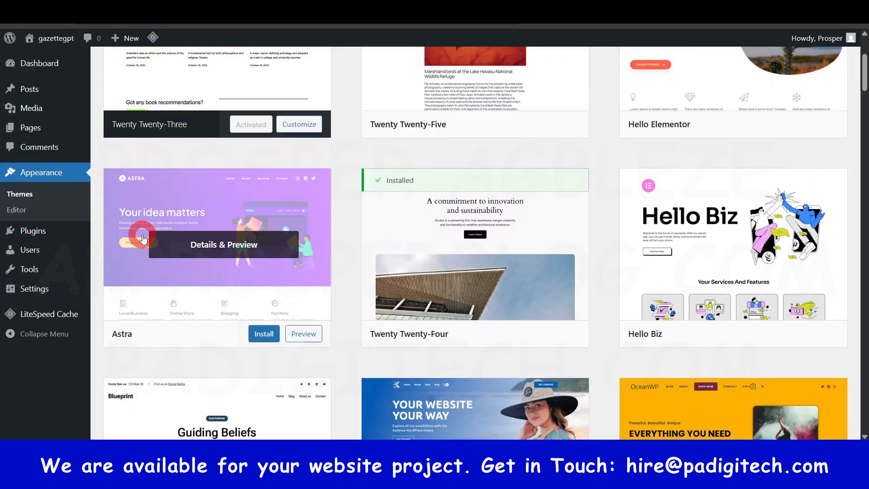
scroll(197, 247, "down", 4)
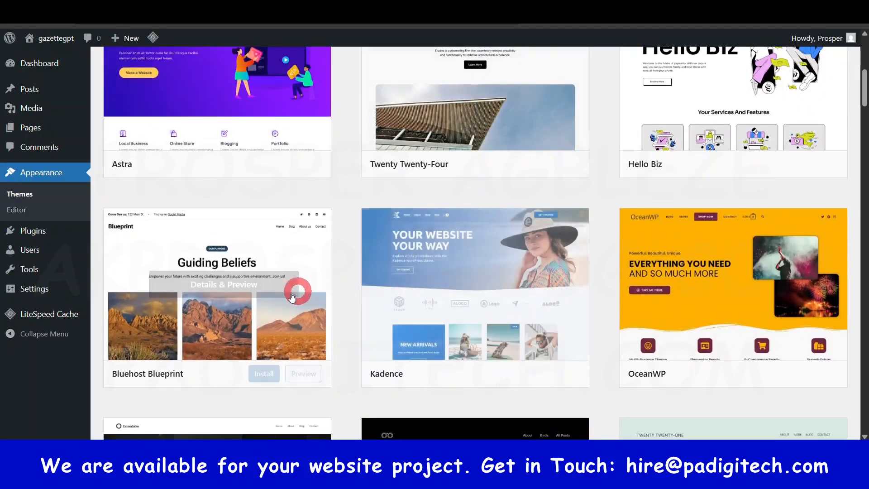
mouse_move(443, 299)
scroll(497, 308, "down", 1)
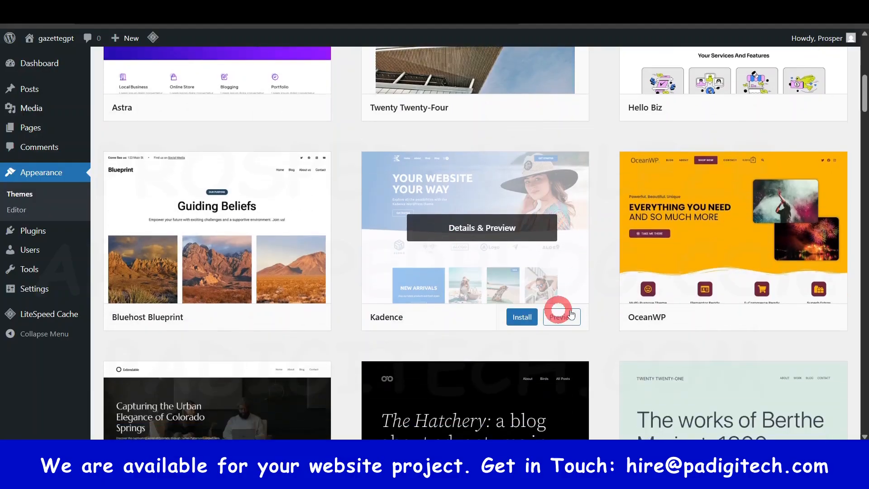
mouse_move(696, 276)
scroll(699, 276, "down", 1)
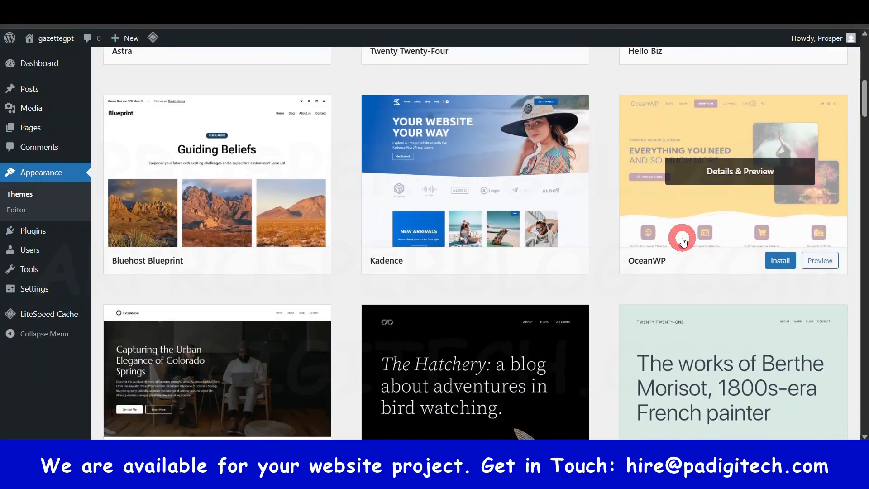
scroll(681, 236, "down", 1)
scroll(667, 246, "down", 1)
scroll(484, 276, "down", 3)
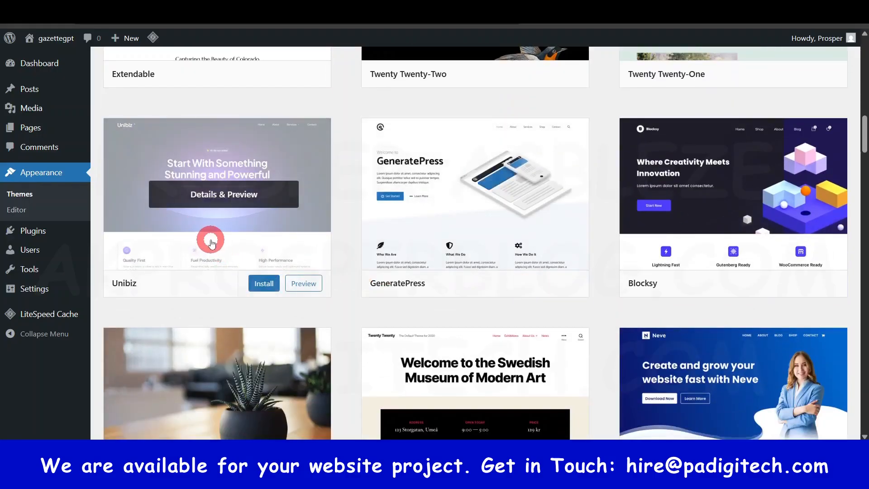
scroll(747, 284, "up", 6)
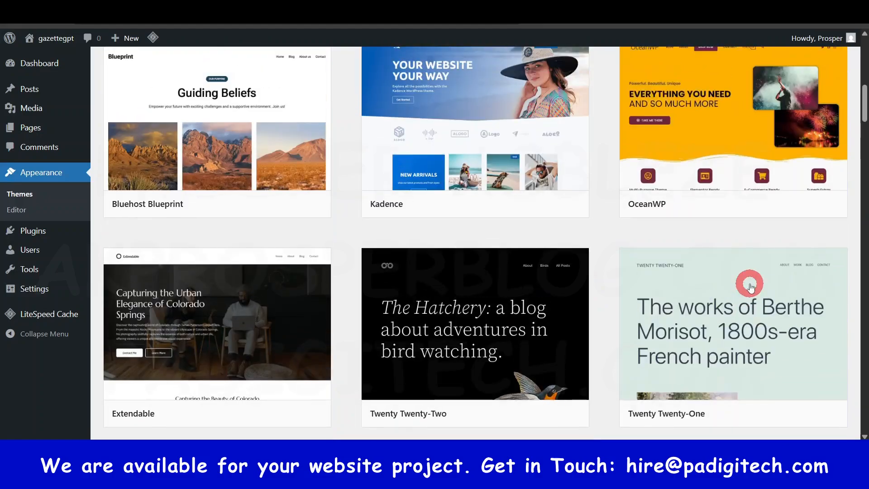
scroll(750, 286, "up", 3)
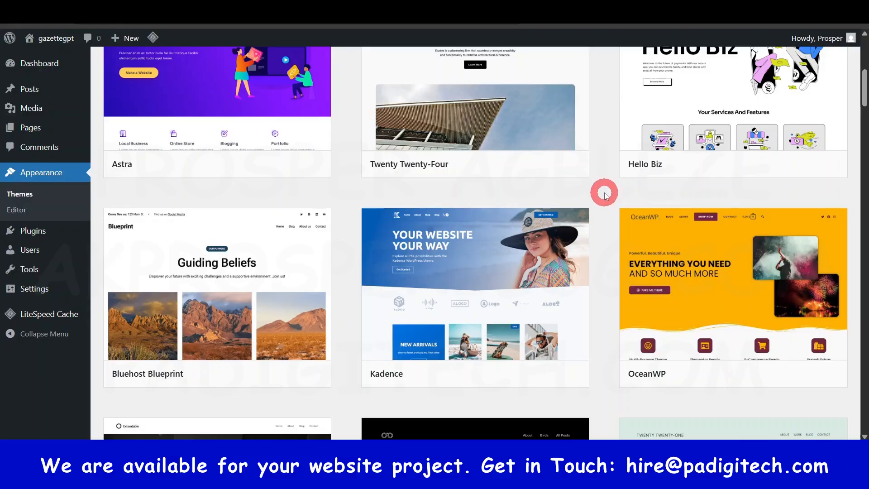
scroll(702, 283, "down", 1)
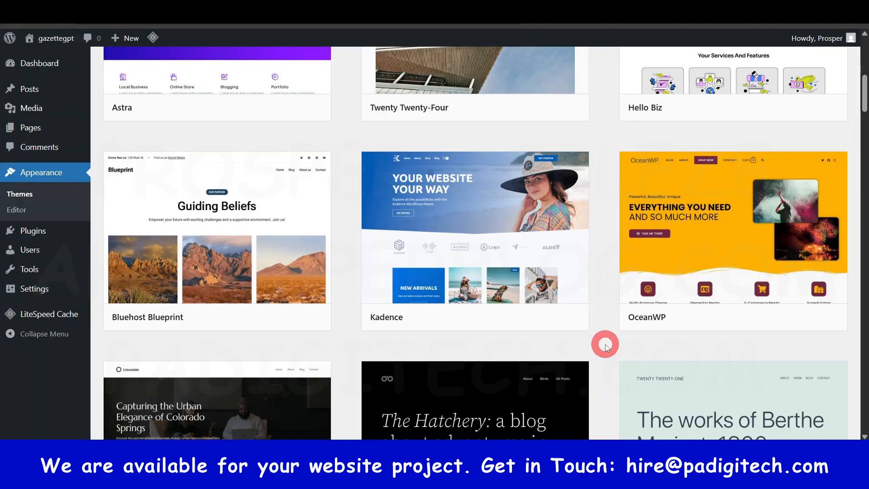
scroll(606, 346, "up", 6)
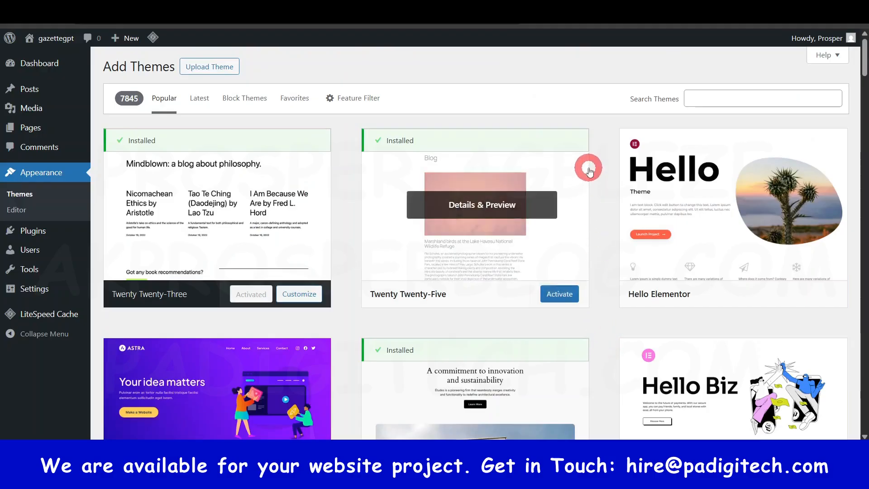
mouse_move(588, 136)
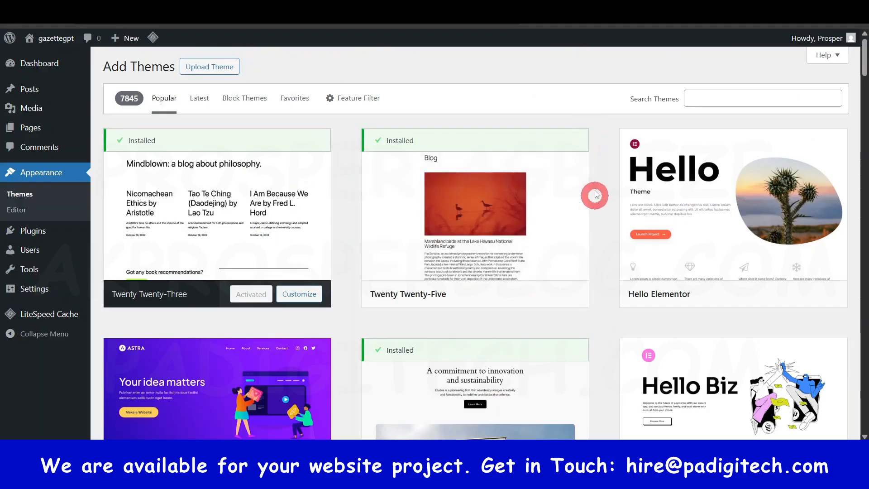
Search the theme catalogue for "zakra" and install the Zakra theme.
left_click(721, 98)
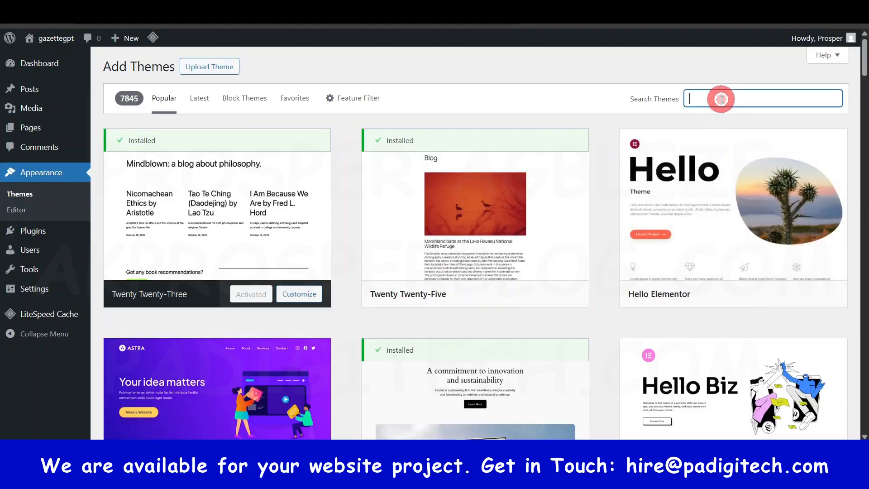
type("zakra")
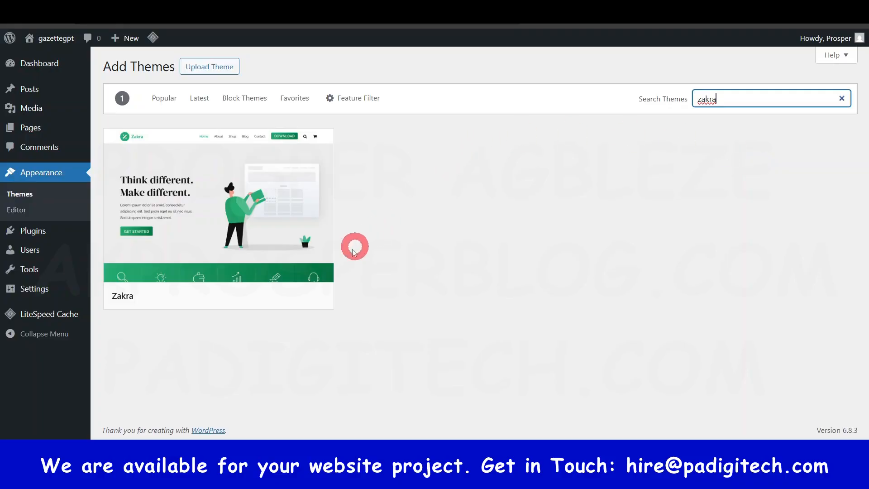
mouse_move(225, 297)
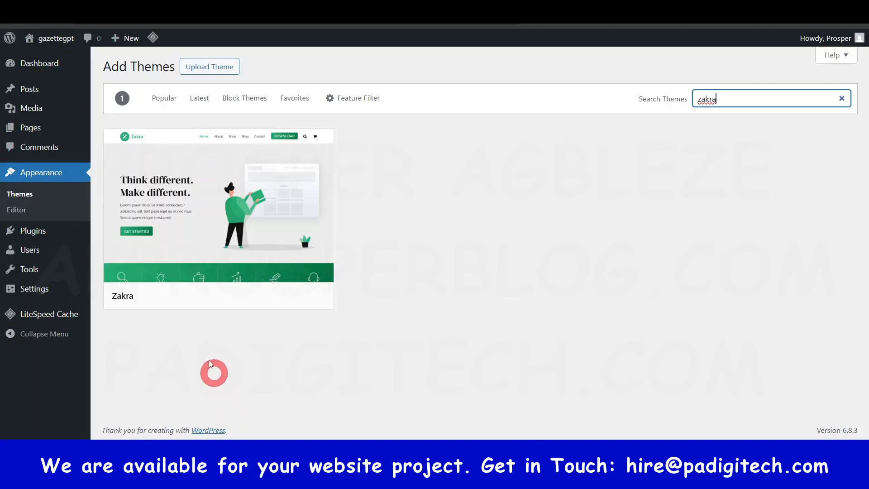
mouse_move(285, 225)
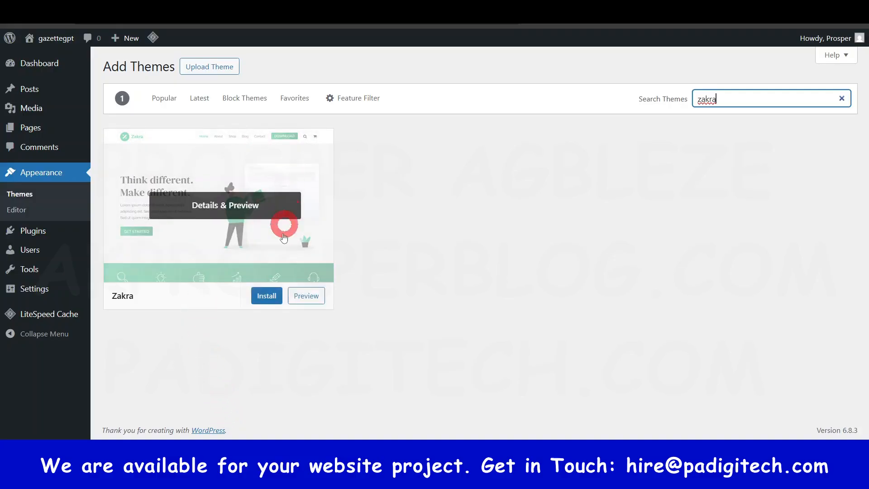
left_click(266, 297)
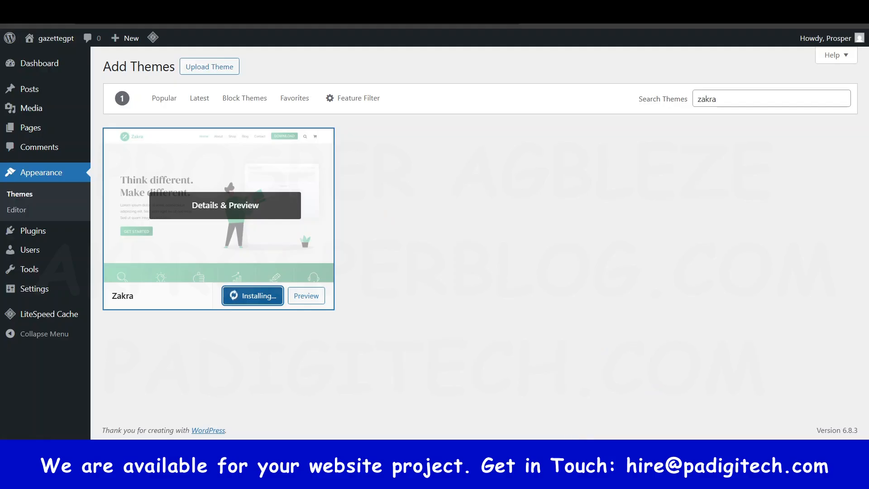
key("alt+Tab")
key("alt+Tab")
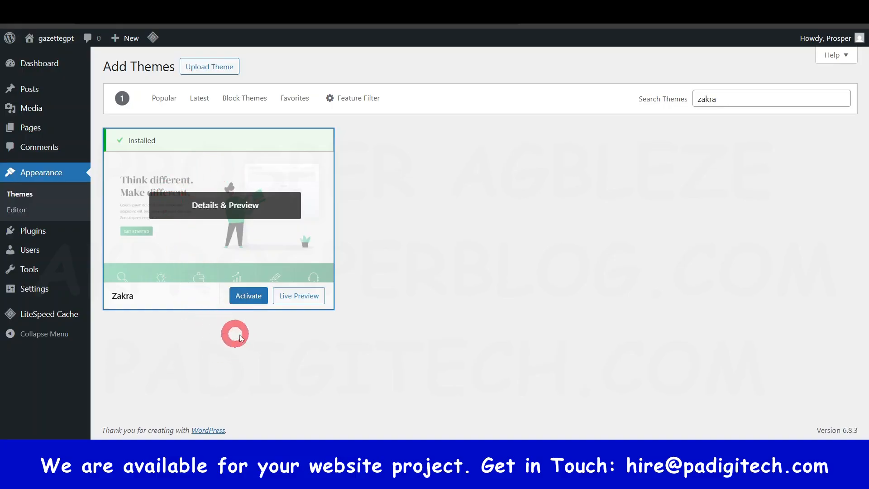
Activate the Zakra theme, check the reloaded live site, and return to the themes page.
left_click(248, 298)
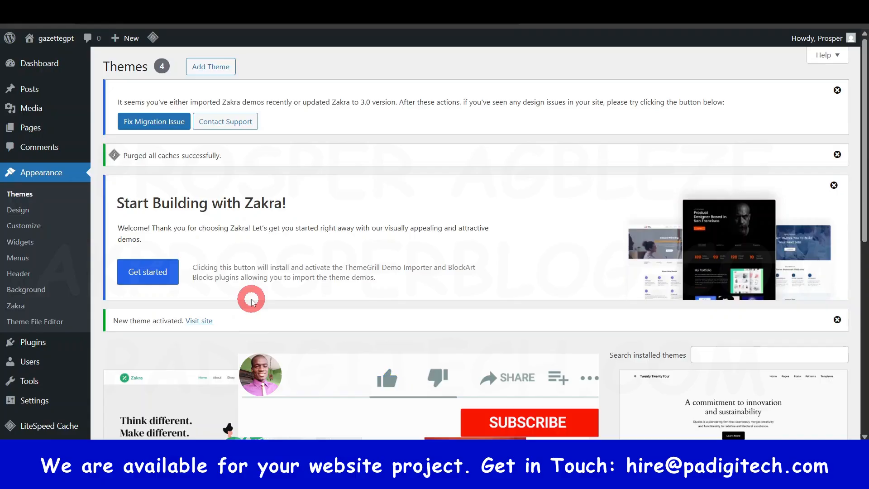
scroll(250, 299, "down", 1)
scroll(270, 231, "up", 1)
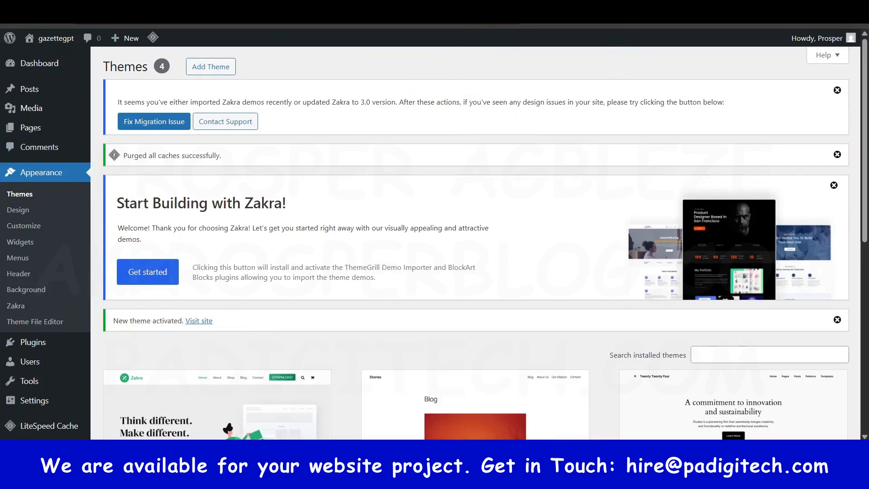
left_click(494, 6)
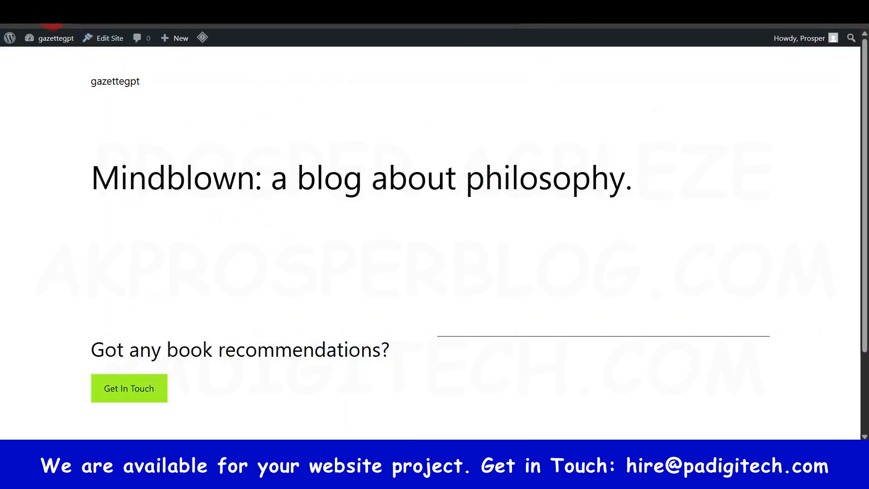
left_click(54, 20)
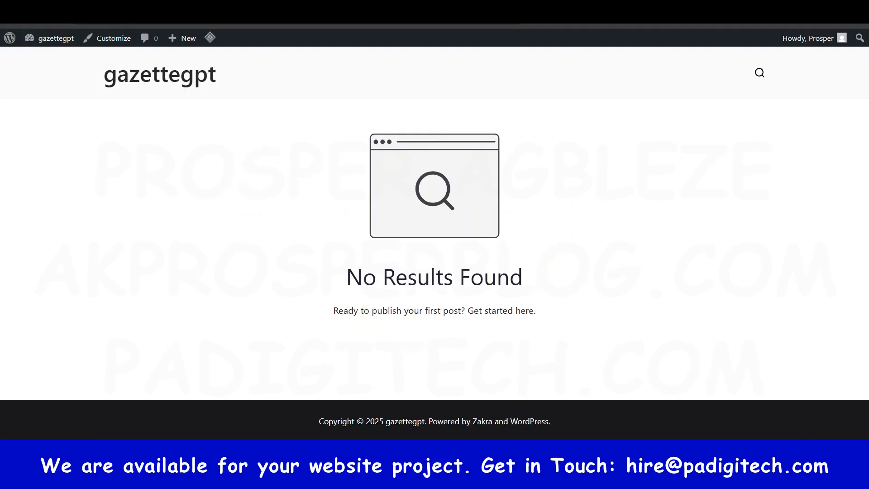
left_click(457, 6)
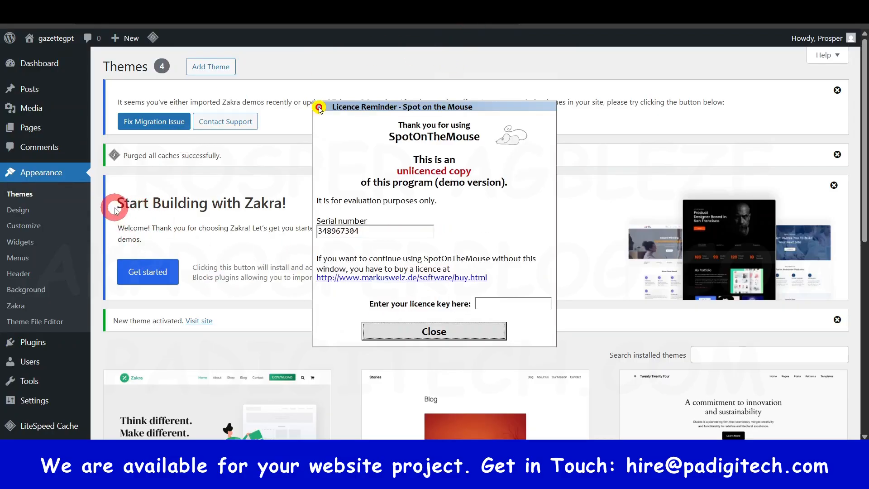
left_click(470, 332)
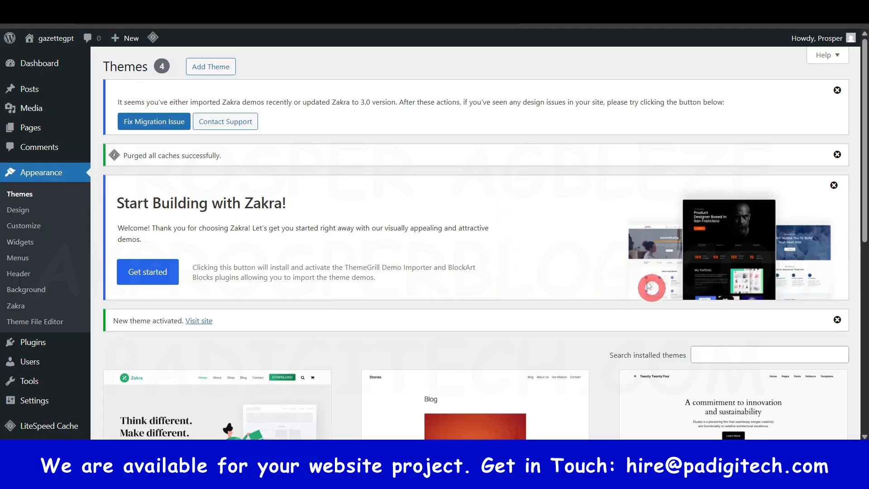
Start the Zakra setup and filter its starter templates to free ones built with Elementor.
left_click(158, 273)
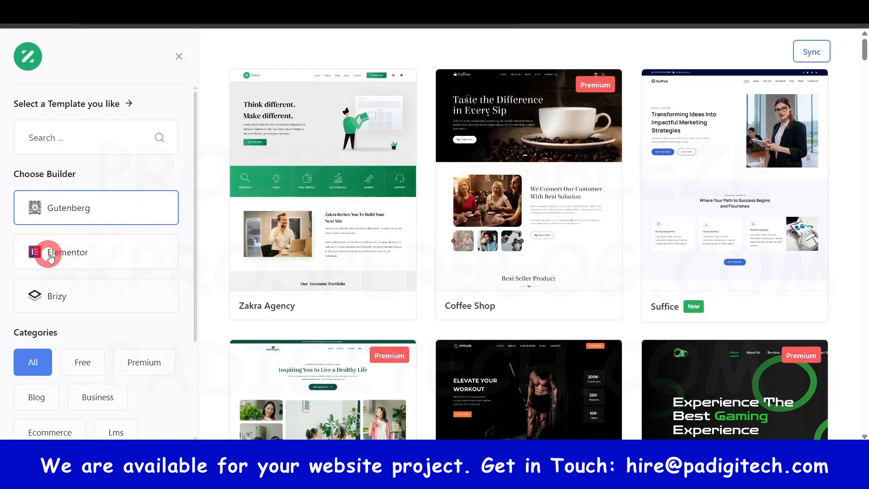
left_click(71, 253)
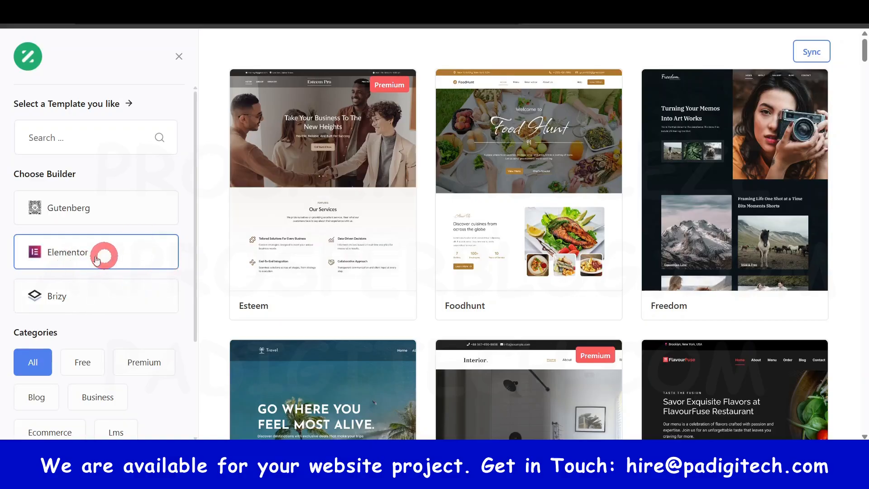
scroll(96, 256, "down", 3)
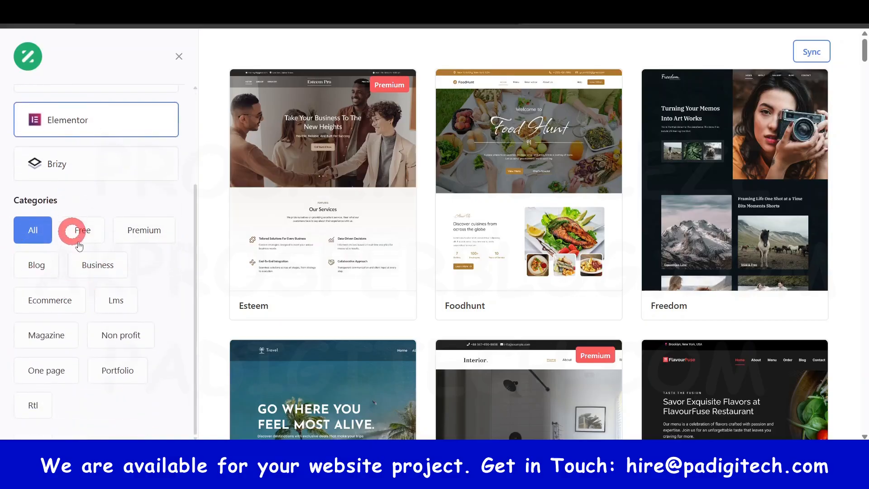
left_click(83, 232)
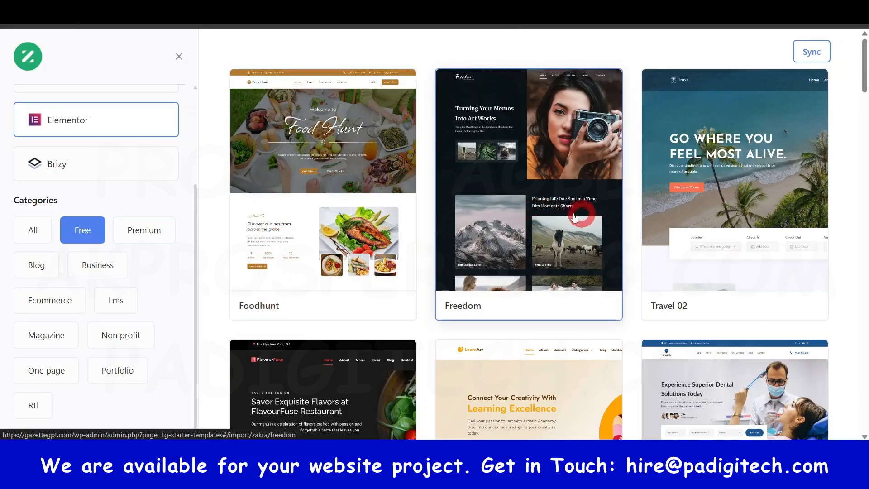
Browse the free Elementor starter templates through to the end of the list and back to the first rows.
scroll(834, 271, "down", 7)
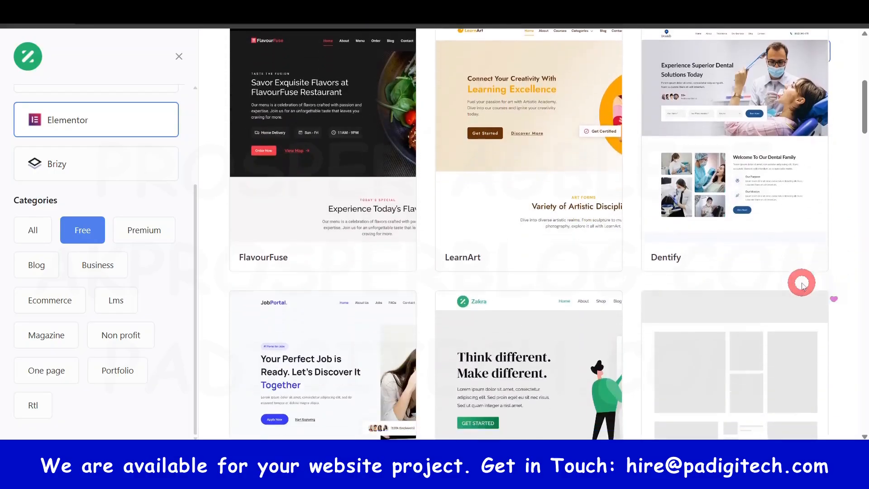
scroll(252, 188, "down", 5)
scroll(402, 218, "down", 1)
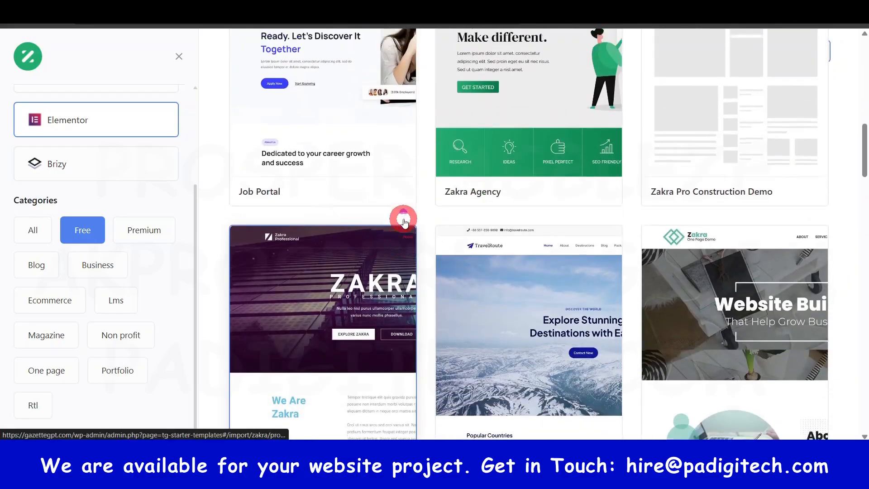
scroll(404, 222, "up", 8)
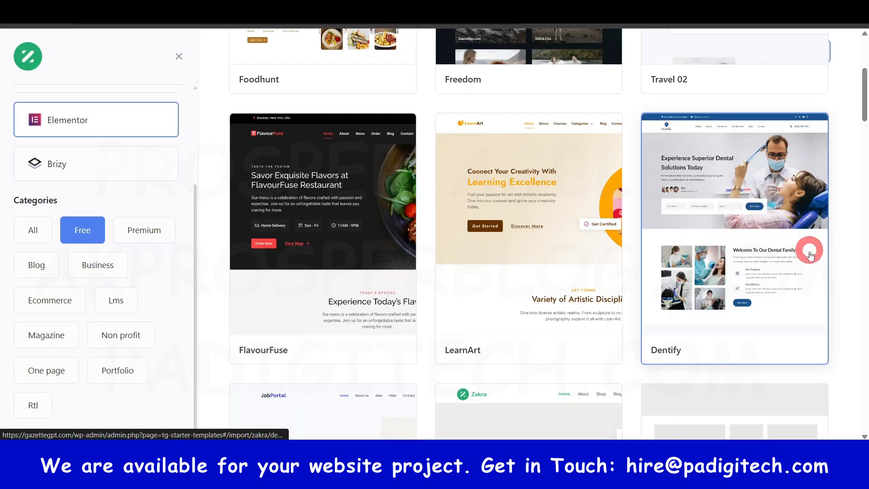
scroll(755, 229, "up", 5)
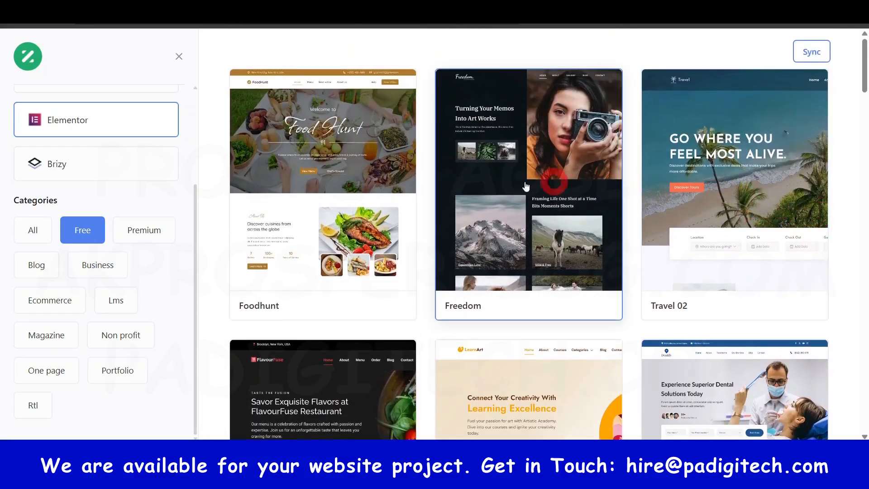
scroll(214, 181, "down", 7)
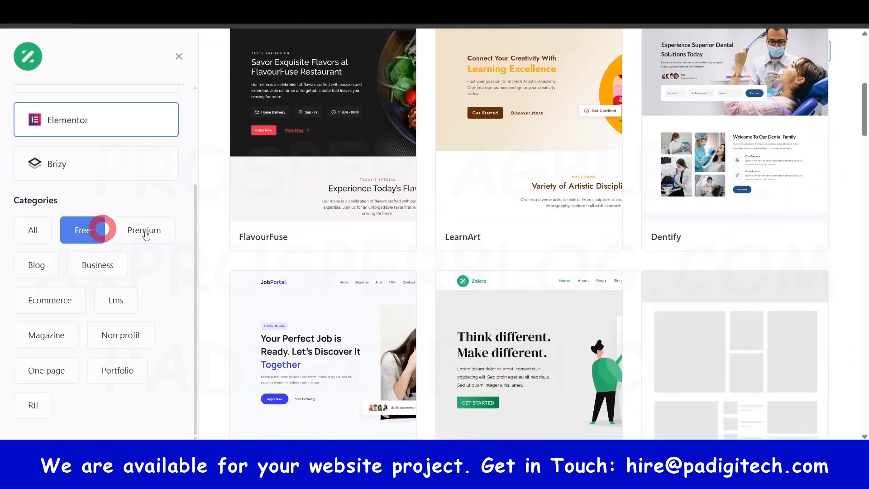
scroll(389, 237, "down", 15)
scroll(471, 240, "down", 3)
scroll(603, 239, "up", 4)
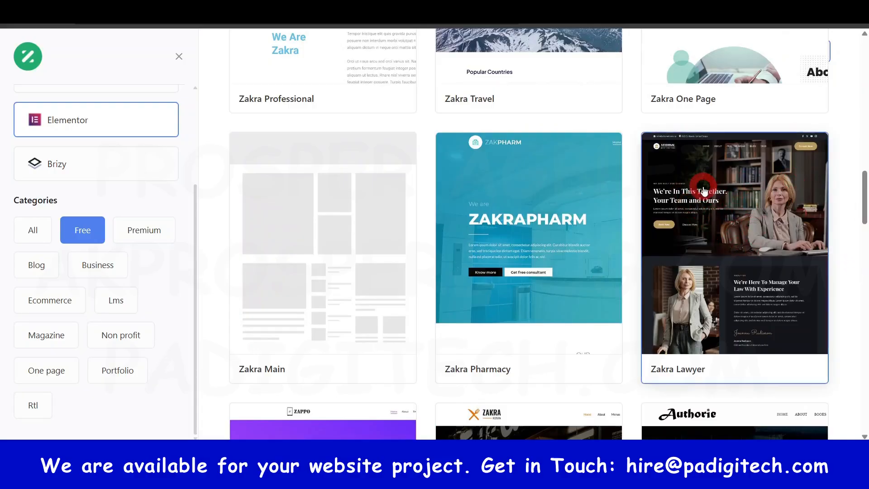
scroll(704, 190, "down", 9)
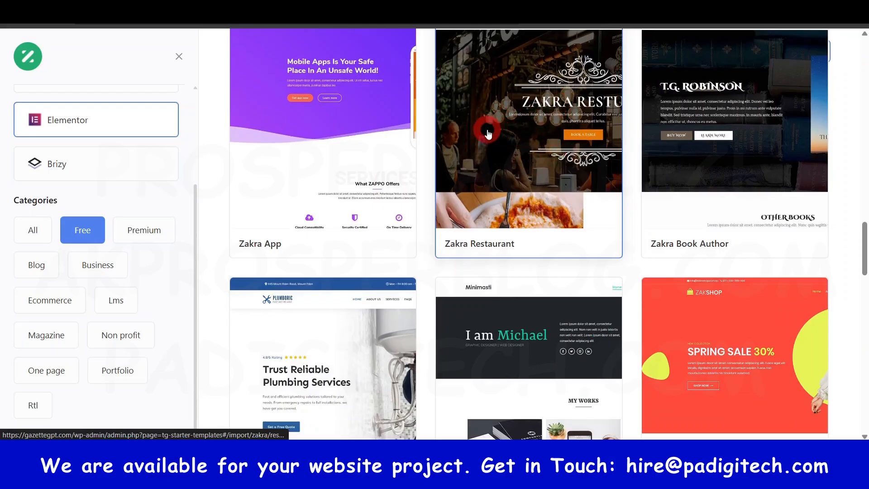
scroll(774, 145, "down", 7)
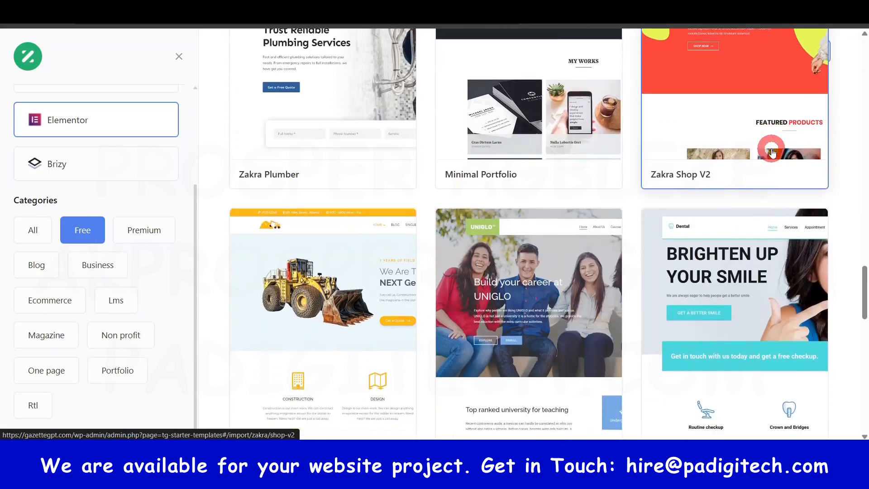
scroll(771, 153, "down", 2)
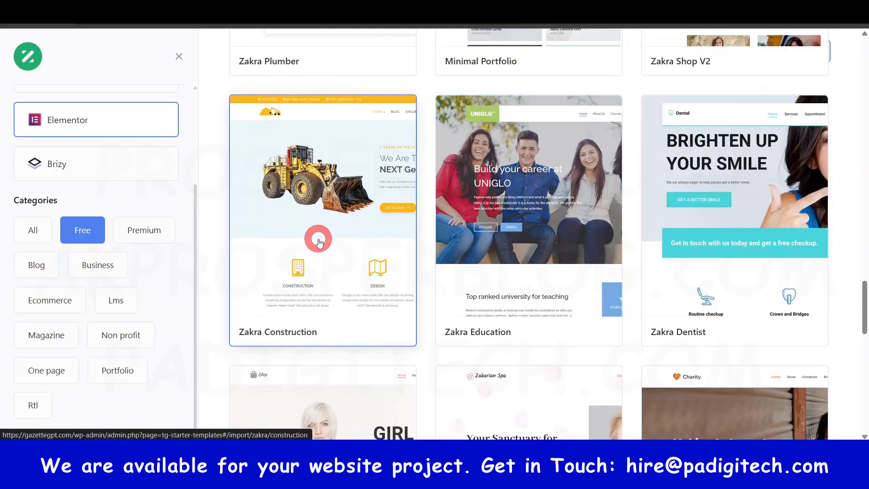
scroll(300, 195, "down", 8)
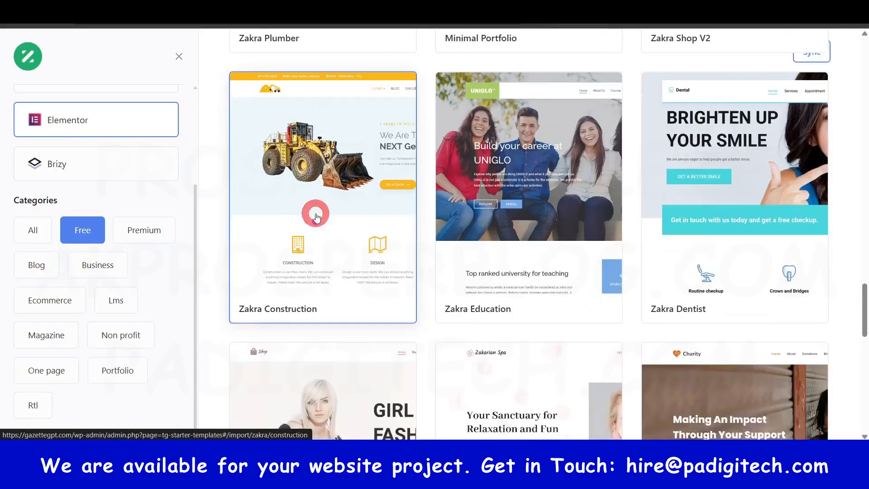
scroll(316, 177, "up", 3)
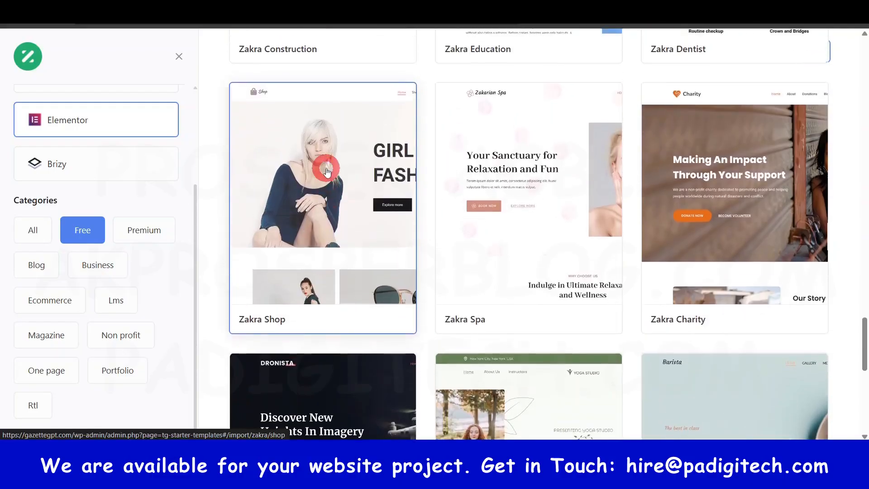
scroll(534, 194, "down", 7)
scroll(552, 203, "down", 3)
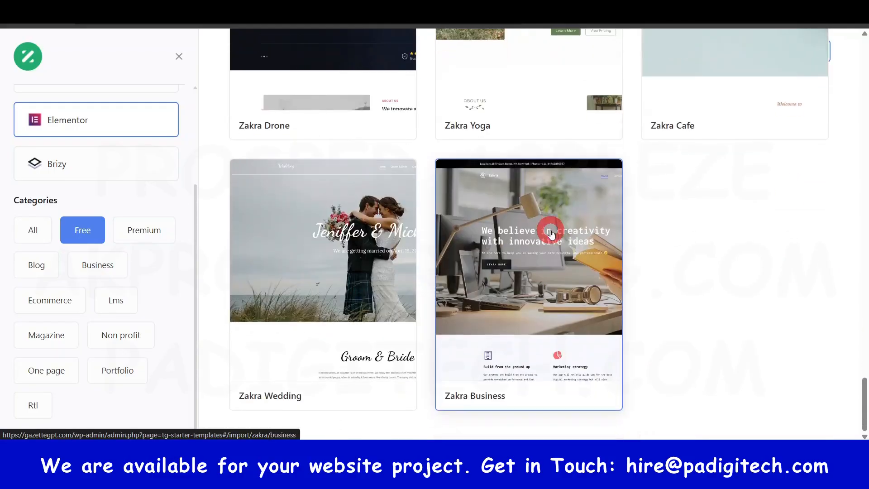
scroll(550, 233, "up", 15)
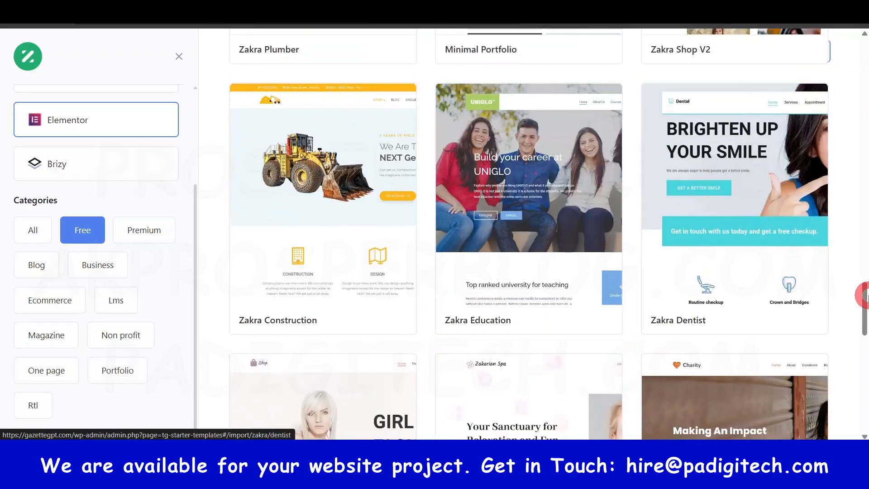
left_click(866, 185)
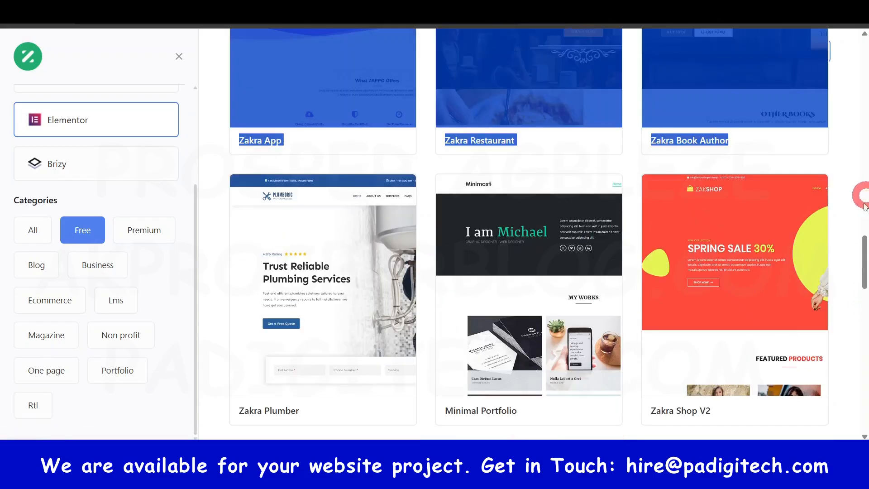
scroll(844, 208, "up", 7)
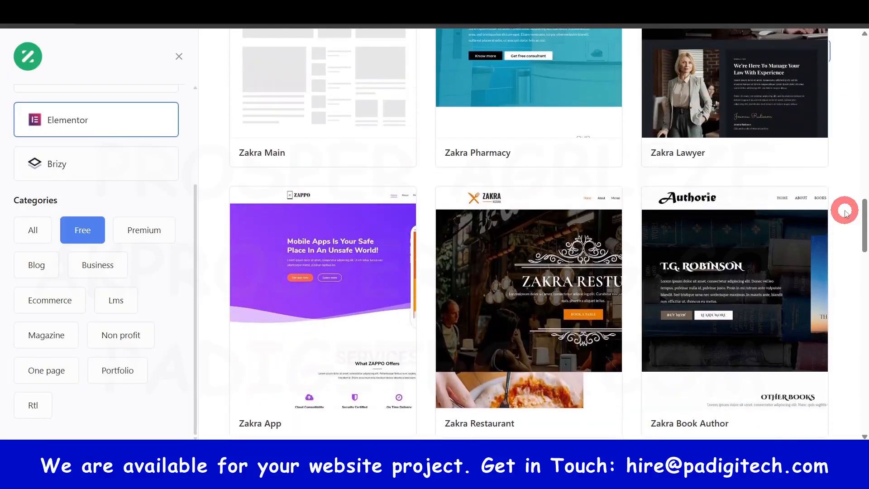
scroll(845, 212, "up", 5)
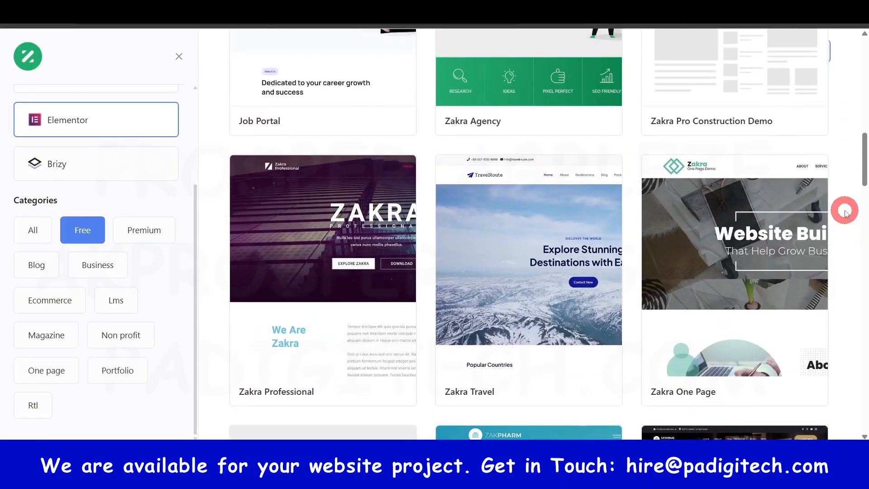
scroll(844, 210, "up", 6)
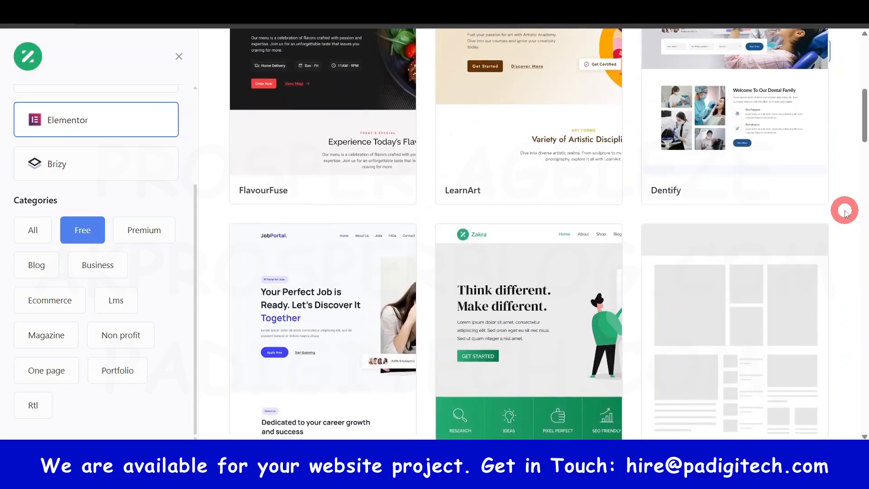
scroll(844, 209, "up", 3)
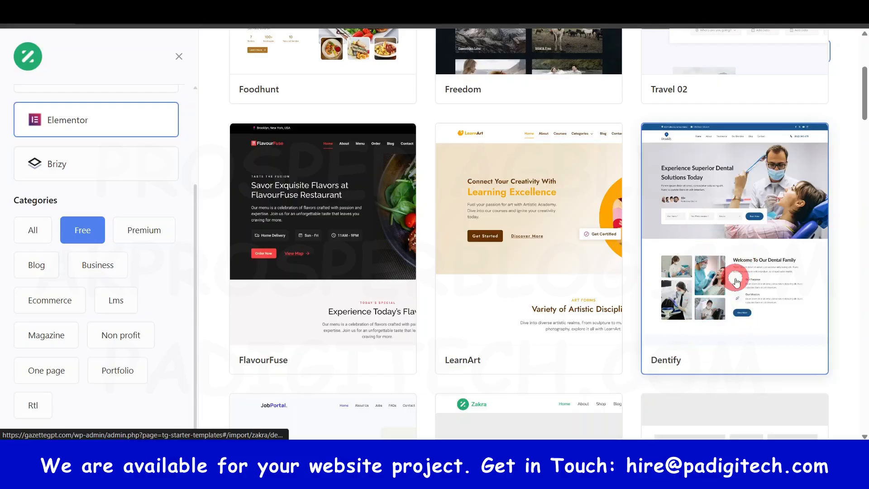
Open the Dentify template and examine its homepage preview.
left_click(732, 288)
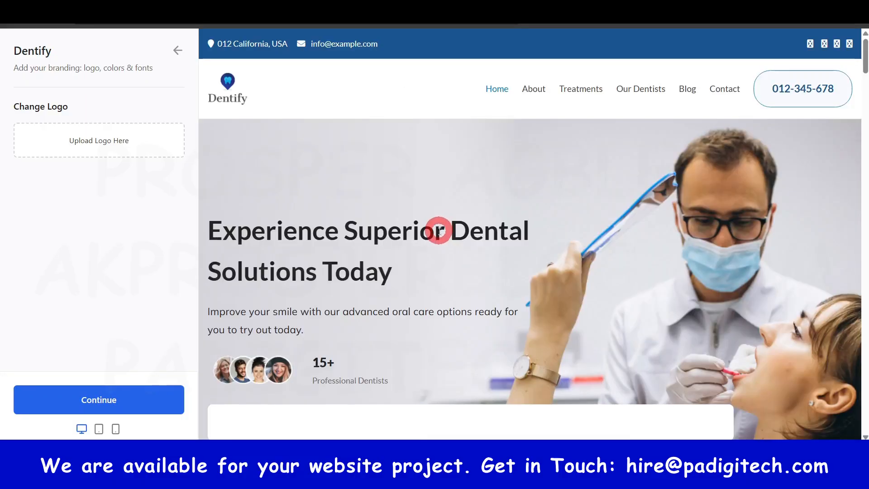
scroll(569, 248, "down", 5)
scroll(570, 251, "up", 5)
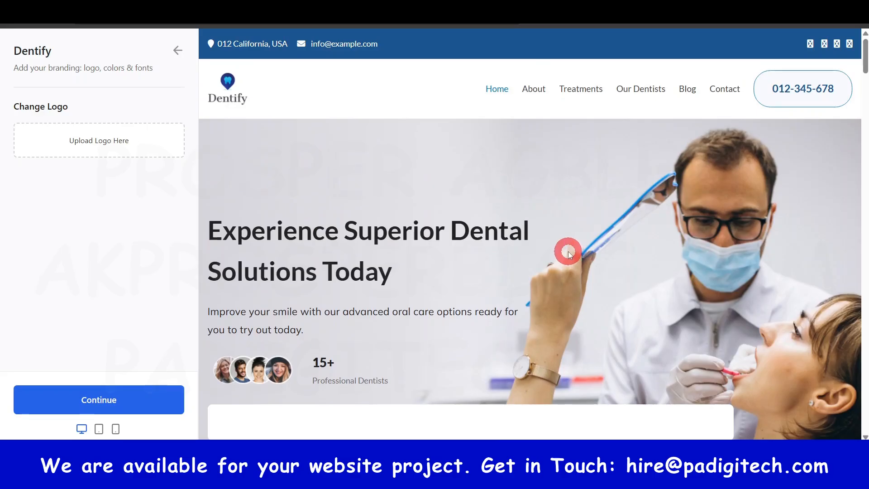
scroll(568, 252, "down", 1)
scroll(568, 251, "up", 1)
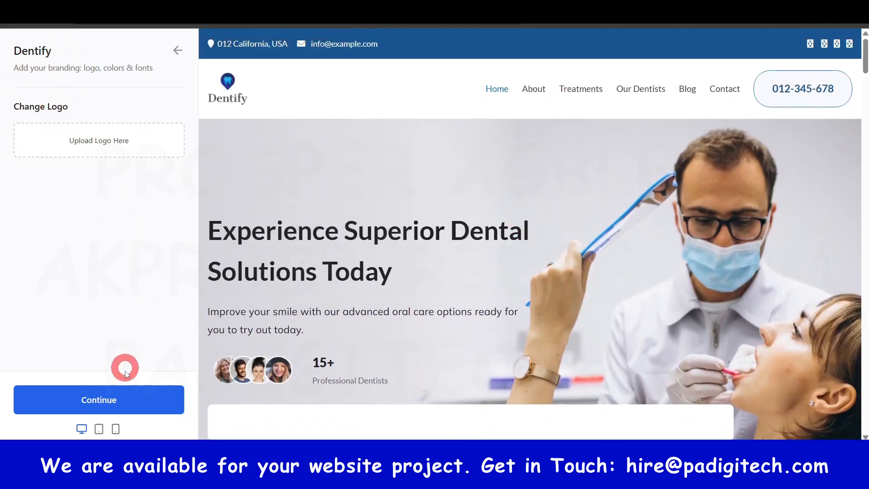
Import the Dentify template with the Elementor and Everest Forms features, and return to the dashboard.
left_click(95, 407)
left_click(88, 410)
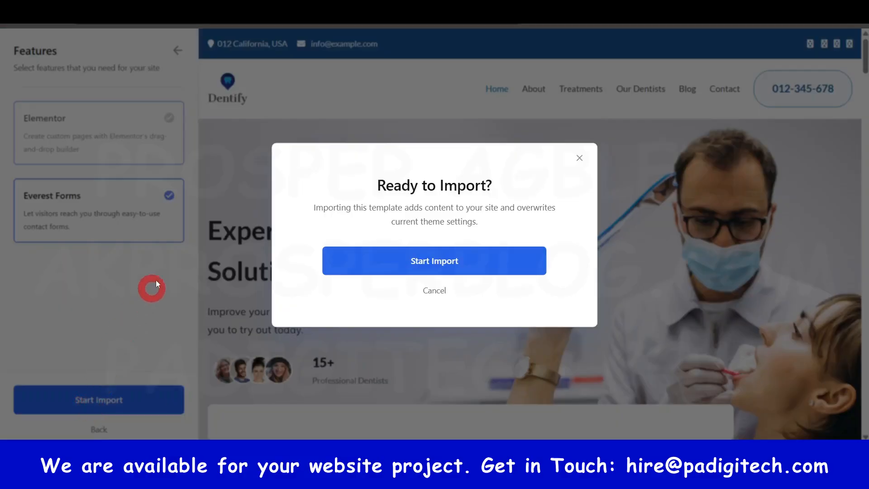
left_click(436, 264)
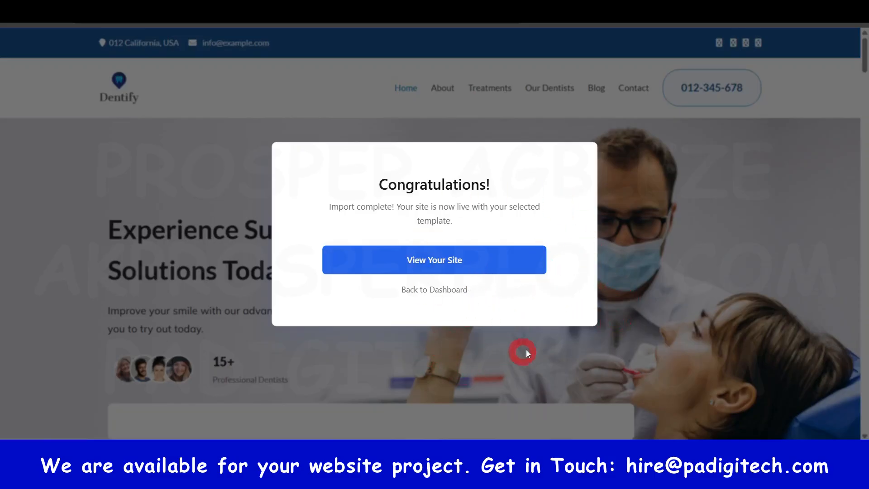
left_click(433, 288)
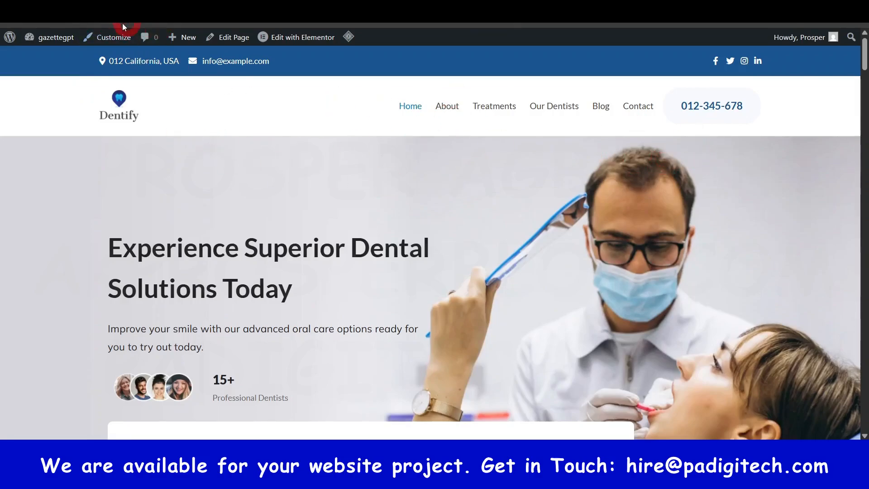
left_click(403, 325)
mouse_move(834, 45)
left_click_drag(860, 81, 862, 52)
left_click(261, 102)
left_click(222, 204)
left_click(201, 111)
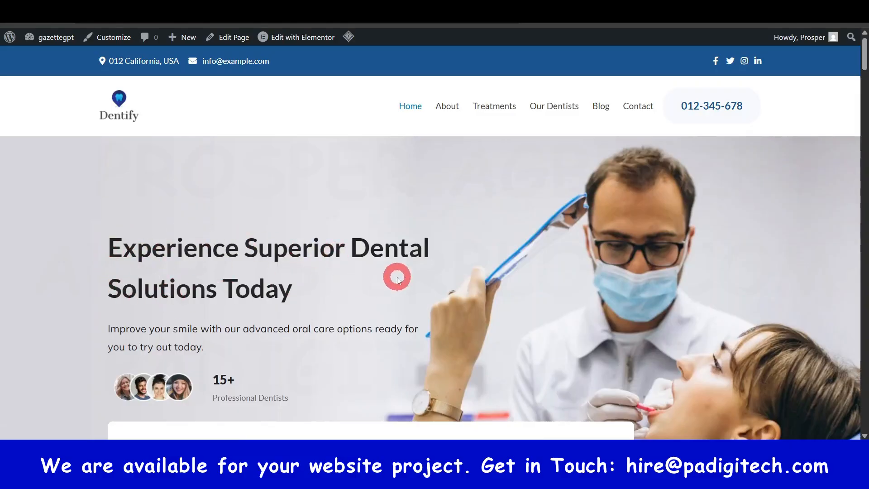
Examine the imported homepage's hero, booking form, welcome and treatments sections on the live site.
scroll(319, 325, "down", 5)
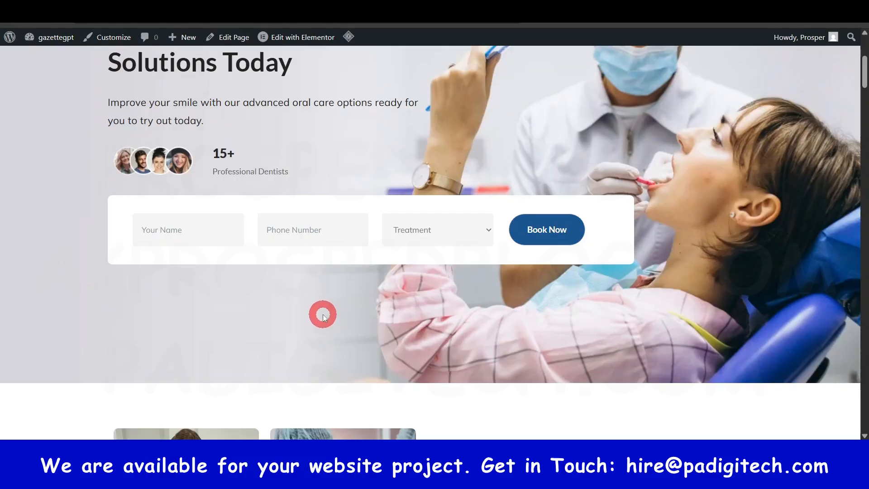
scroll(323, 313, "up", 5)
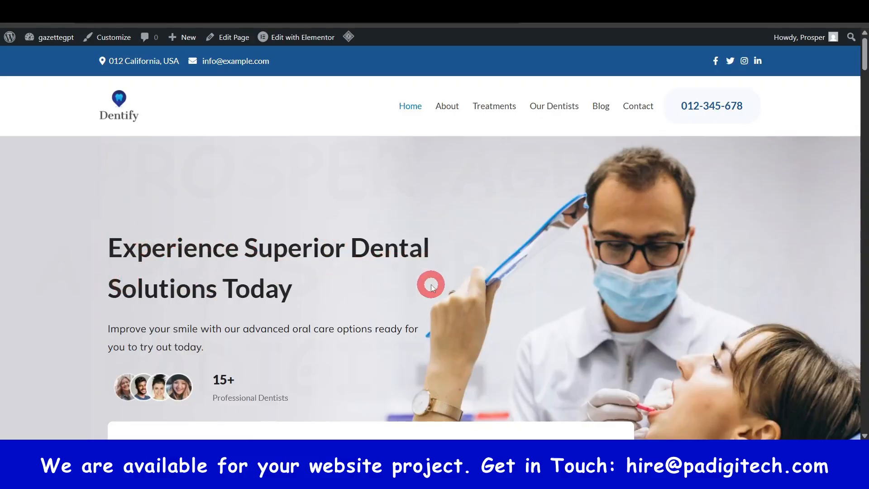
scroll(381, 304, "down", 10)
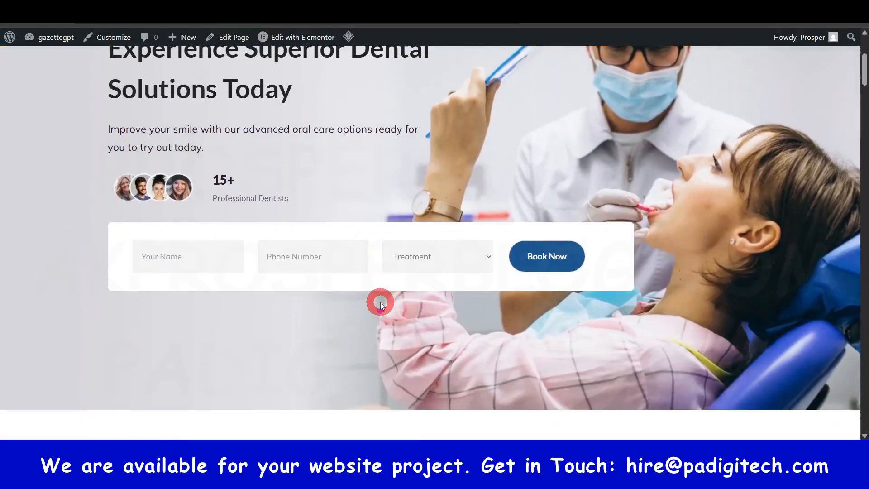
scroll(331, 220, "down", 3)
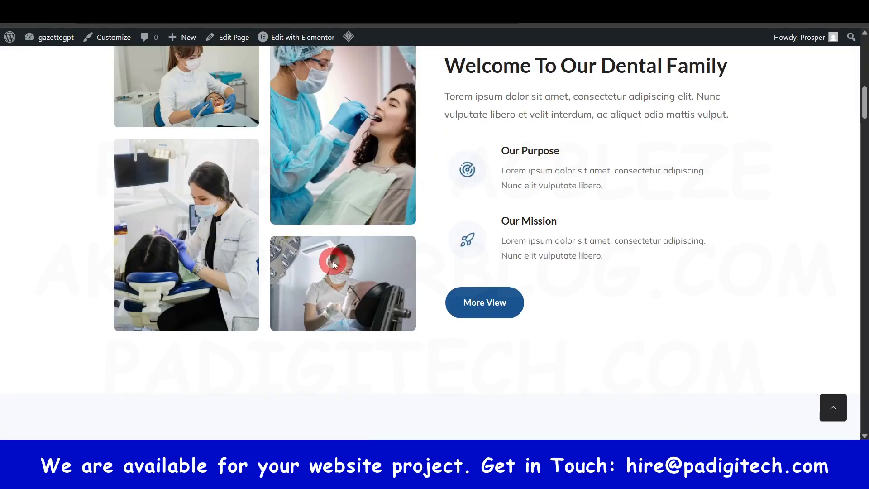
scroll(334, 264, "down", 3)
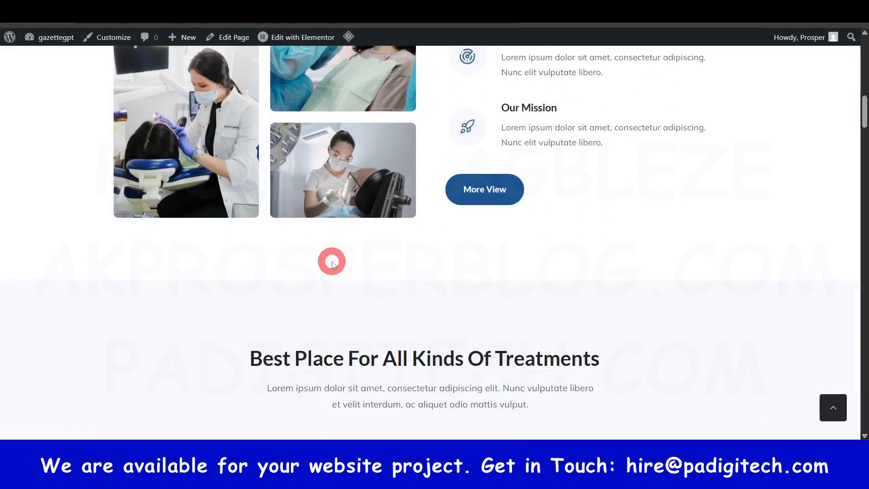
scroll(331, 261, "down", 4)
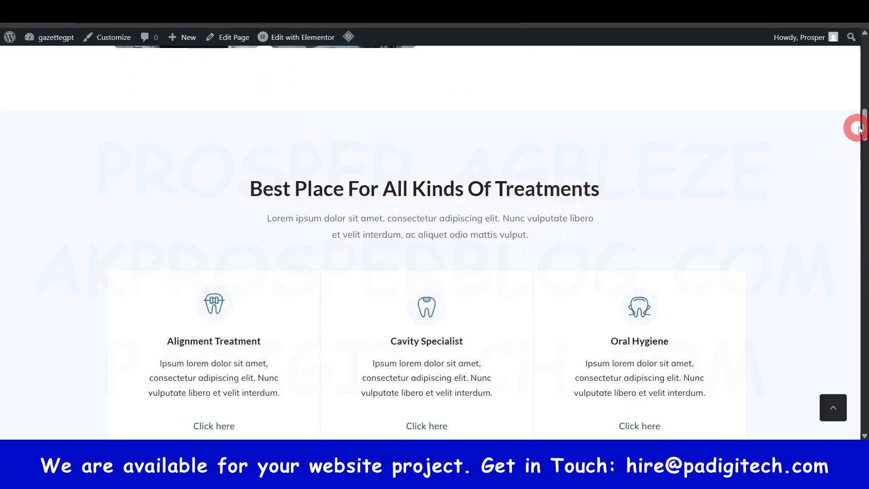
left_click_drag(864, 125, 864, 111)
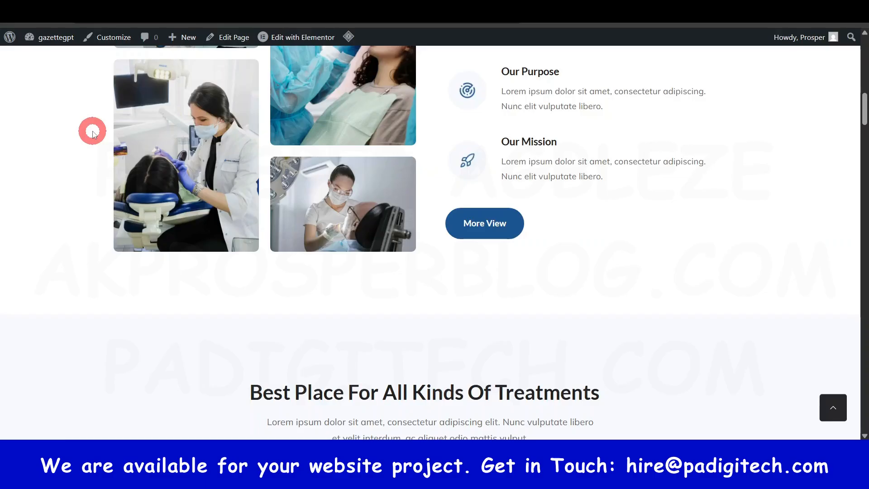
left_click_drag(865, 108, 865, 67)
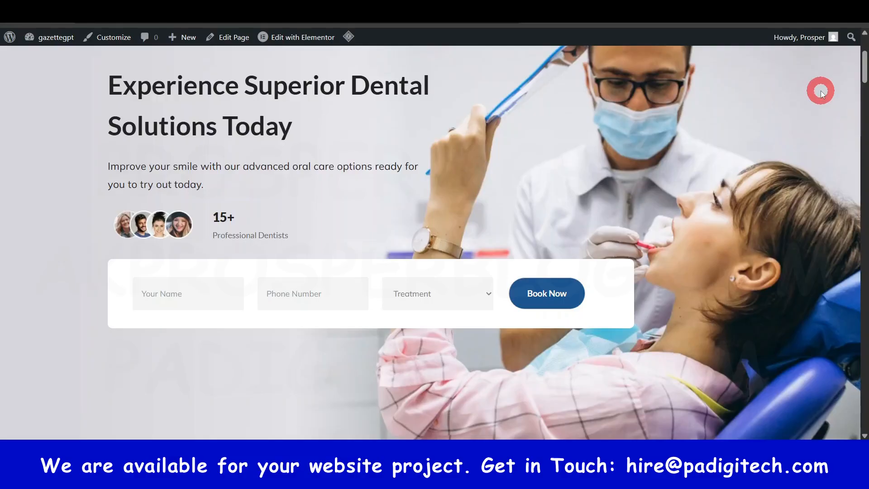
left_click_drag(865, 68, 864, 47)
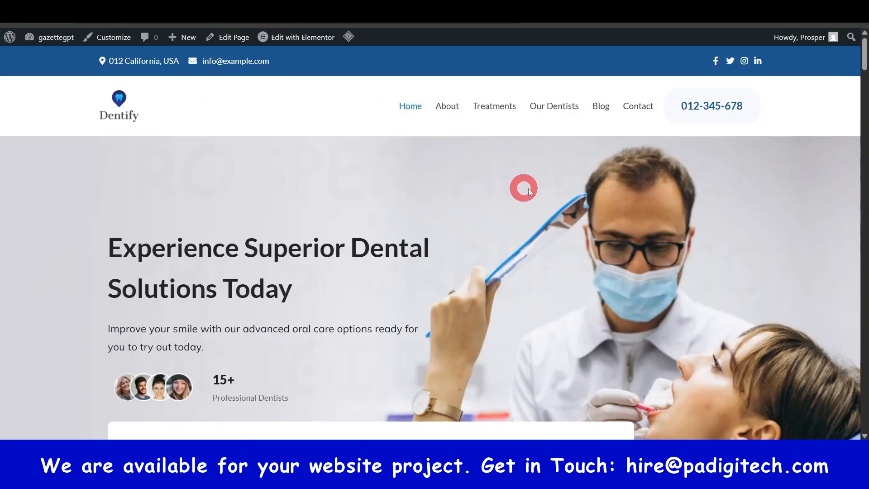
Look over the lower part of the homepage, including the Witness Dental Transformations gallery, and return to its header.
left_click_drag(863, 61, 866, 417)
left_click(433, 183)
scroll(448, 245, "up", 6)
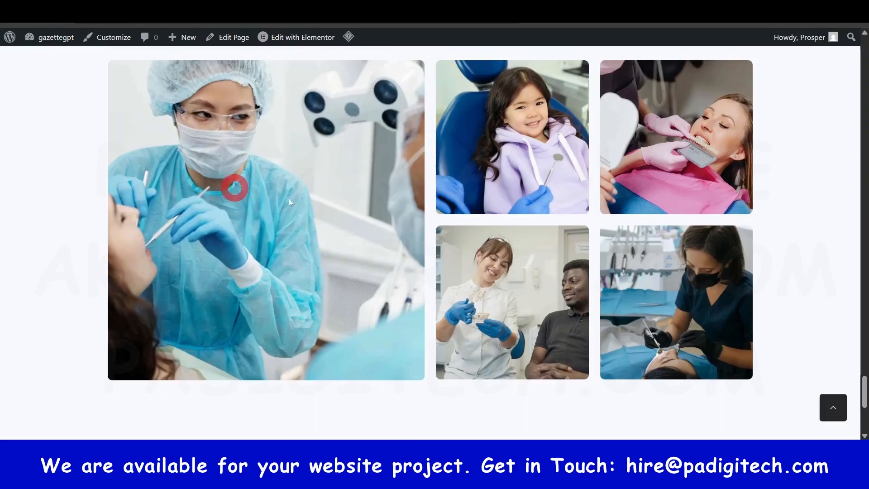
scroll(738, 303, "up", 4)
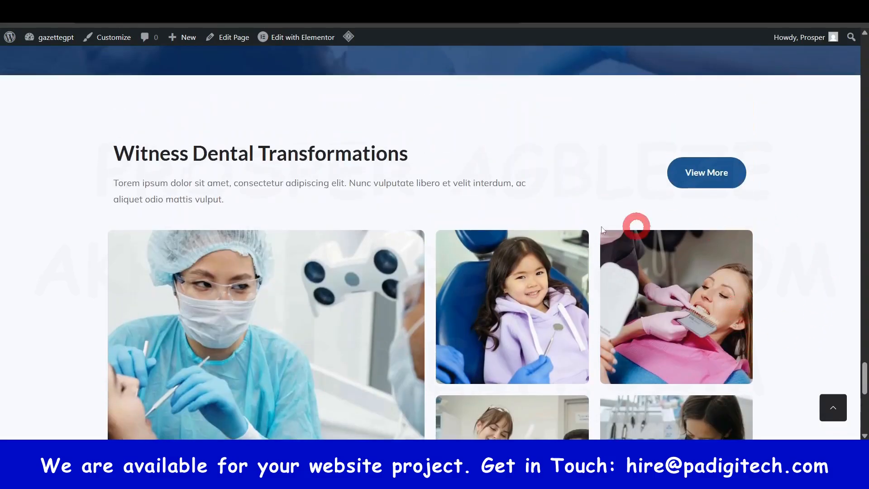
left_click_drag(862, 376, 862, 54)
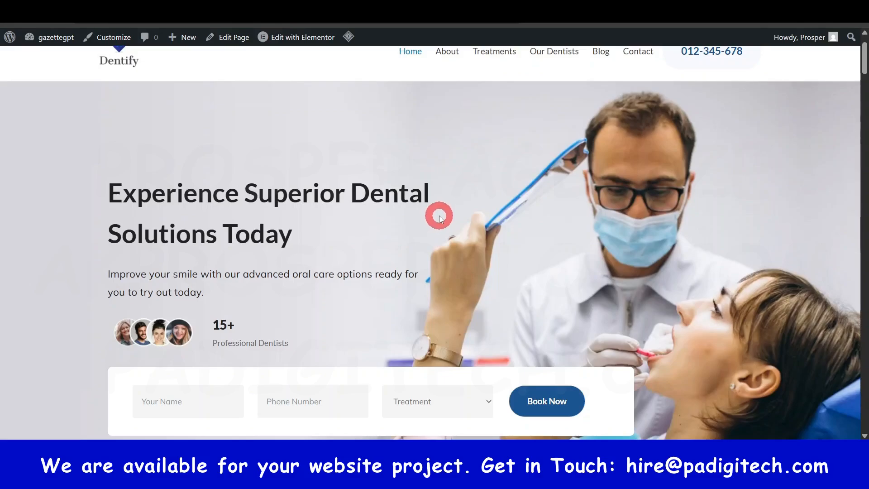
scroll(466, 236, "up", 1)
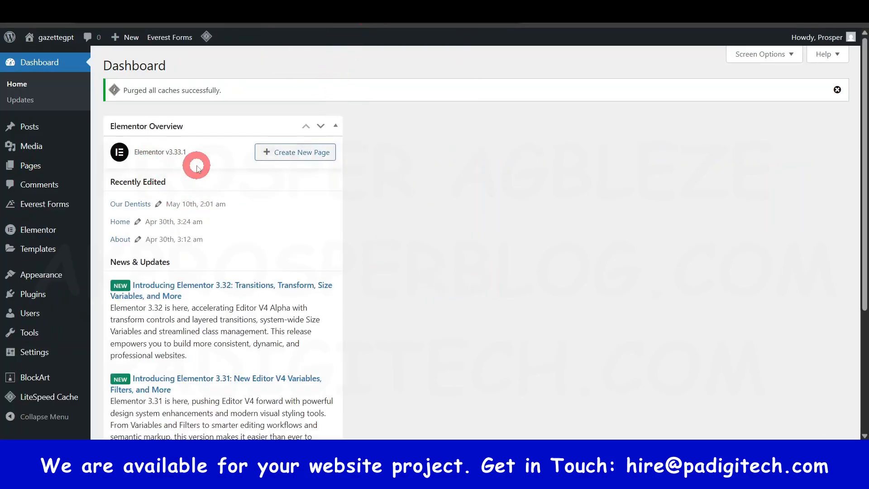
scroll(224, 274, "down", 2)
scroll(224, 276, "down", 3)
scroll(225, 272, "up", 5)
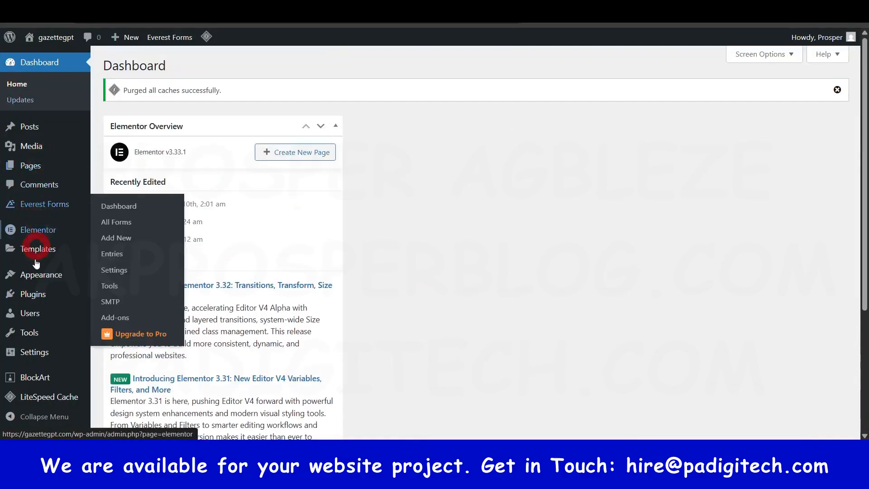
scroll(40, 366, "down", 5)
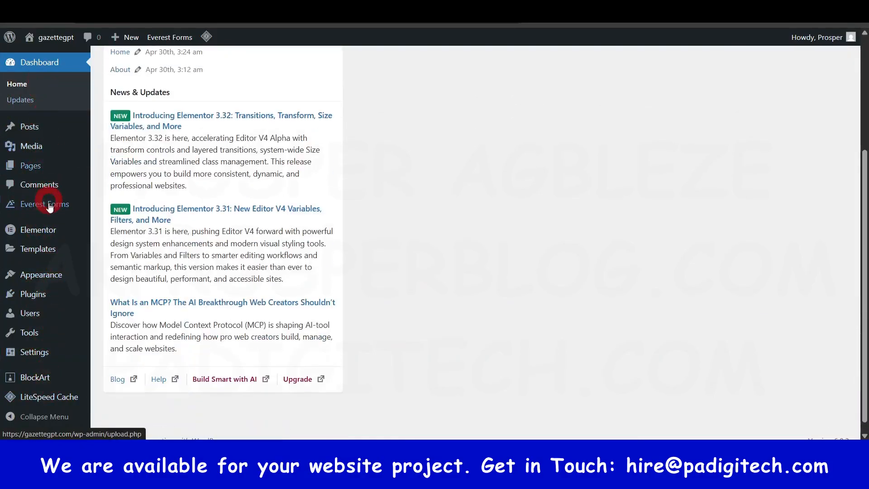
scroll(54, 113, "up", 5)
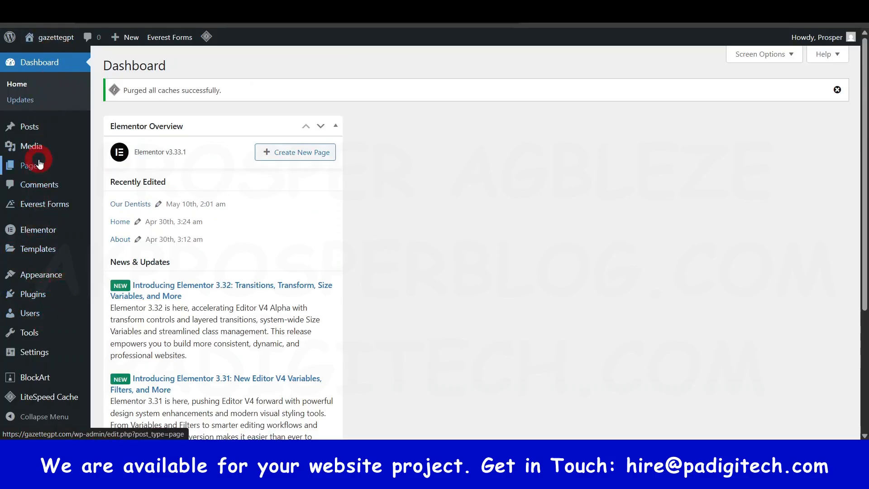
mouse_move(45, 174)
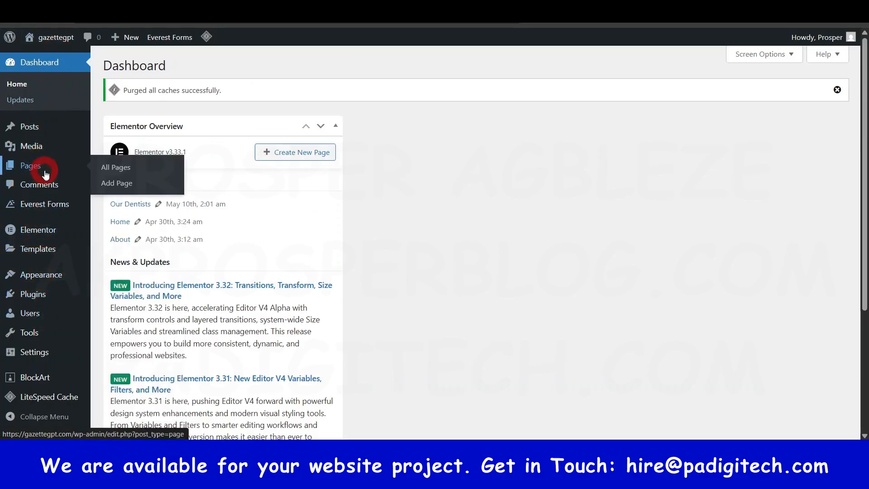
Open the installed themes and delete the Twenty Twenty-Five theme.
mouse_move(50, 279)
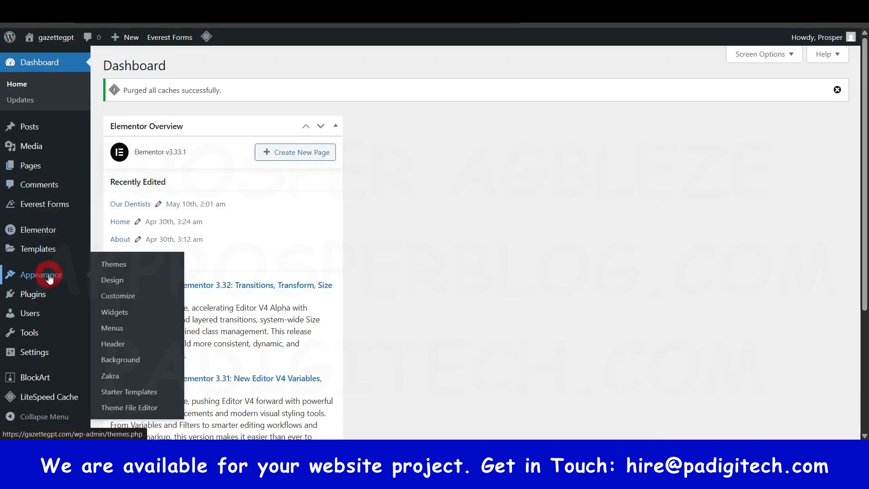
left_click(115, 265)
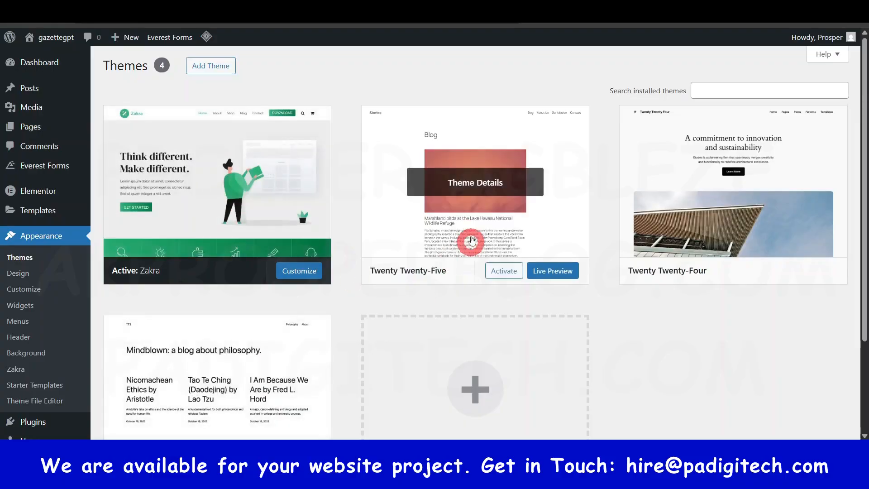
left_click(480, 230)
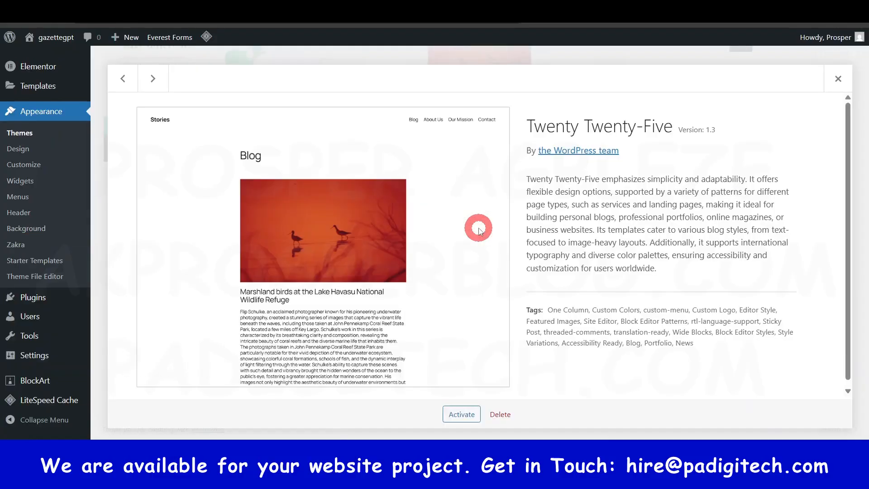
left_click(500, 414)
left_click(484, 109)
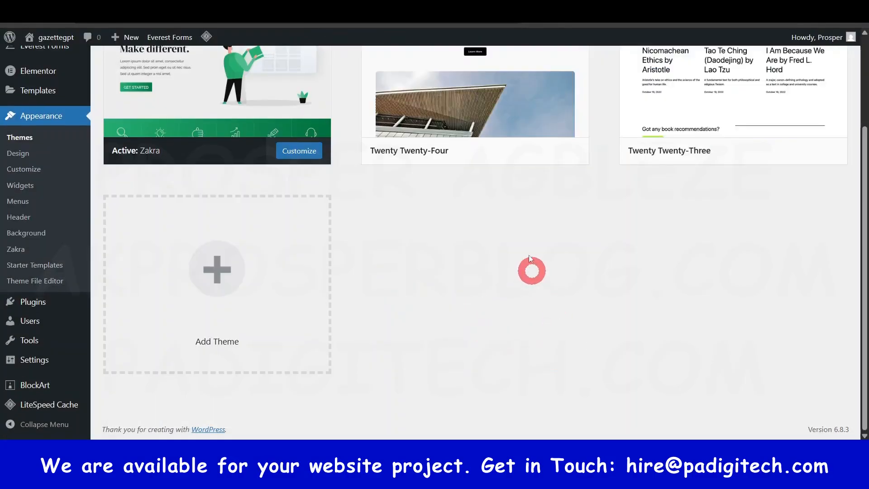
Delete the unused Twenty Twenty-Four and Twenty Twenty-Three themes.
left_click(488, 131)
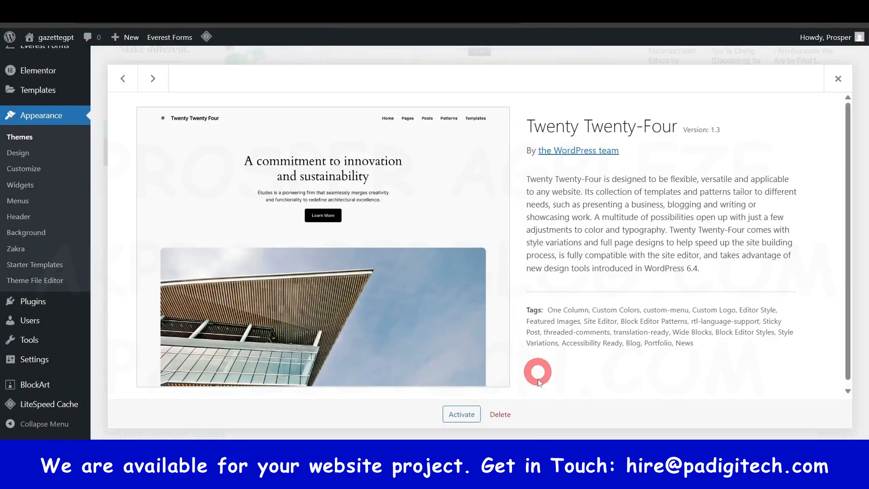
left_click(499, 412)
left_click(484, 109)
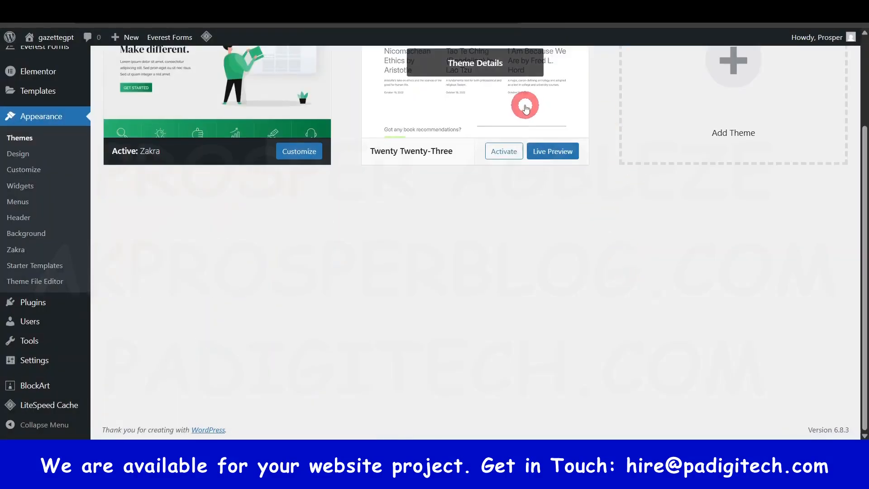
left_click(525, 107)
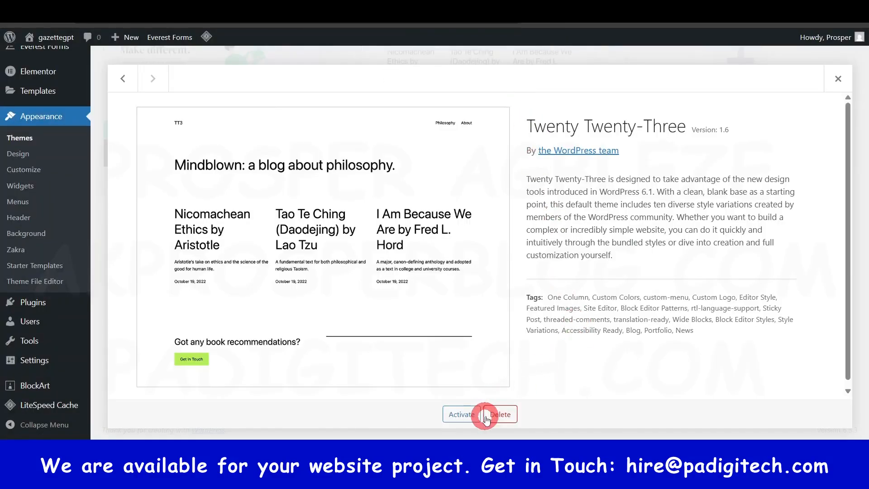
left_click(500, 413)
left_click(485, 109)
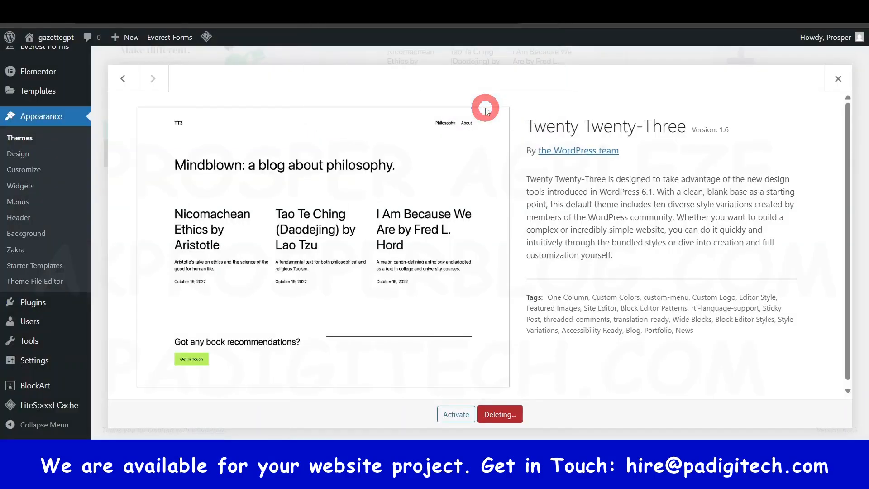
Look over the details of the remaining Zakra theme and return to the dashboard.
scroll(590, 292, "up", 3)
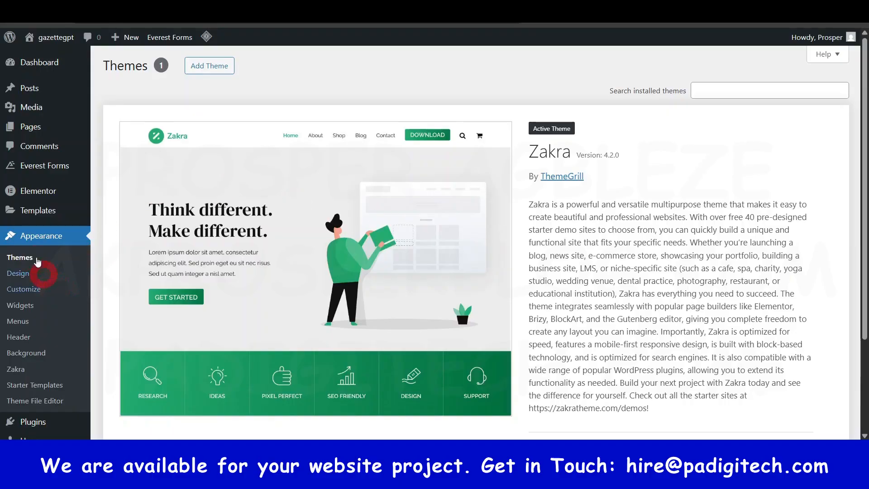
left_click(86, 243)
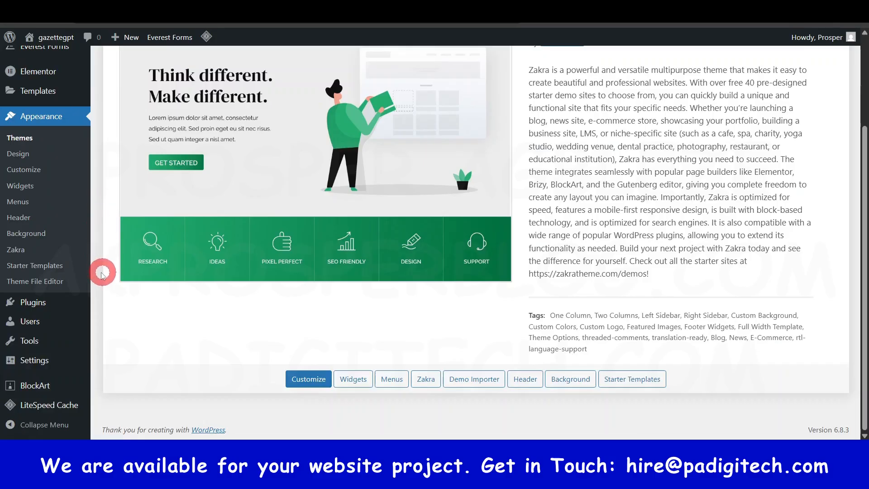
scroll(101, 254, "up", 10)
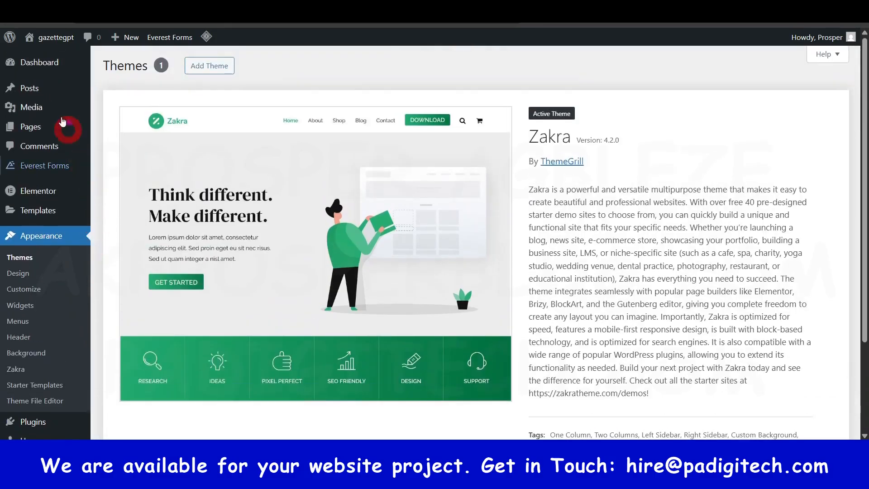
left_click(40, 73)
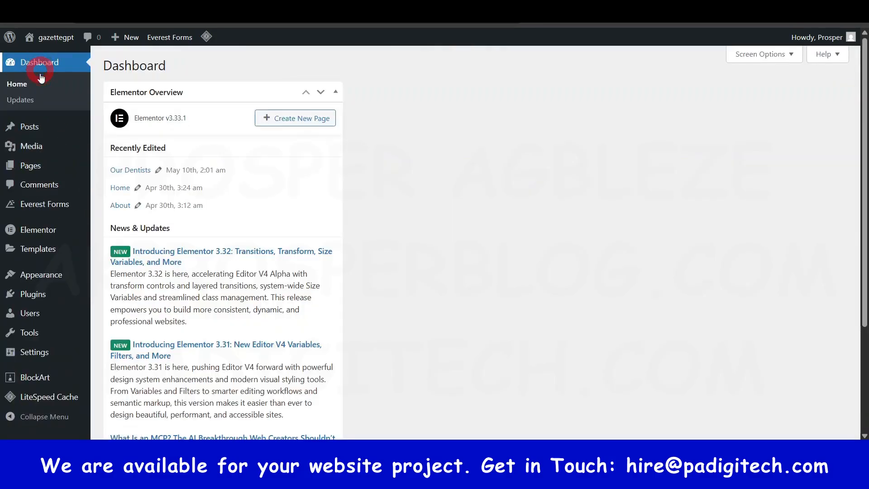
Check the list of installed plugins and look through the list of all the site's pages.
scroll(28, 240, "down", 3)
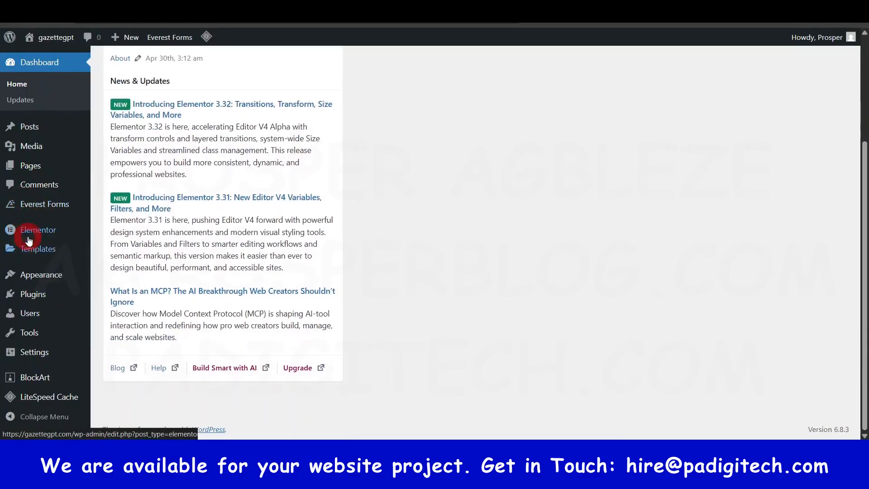
mouse_move(25, 231)
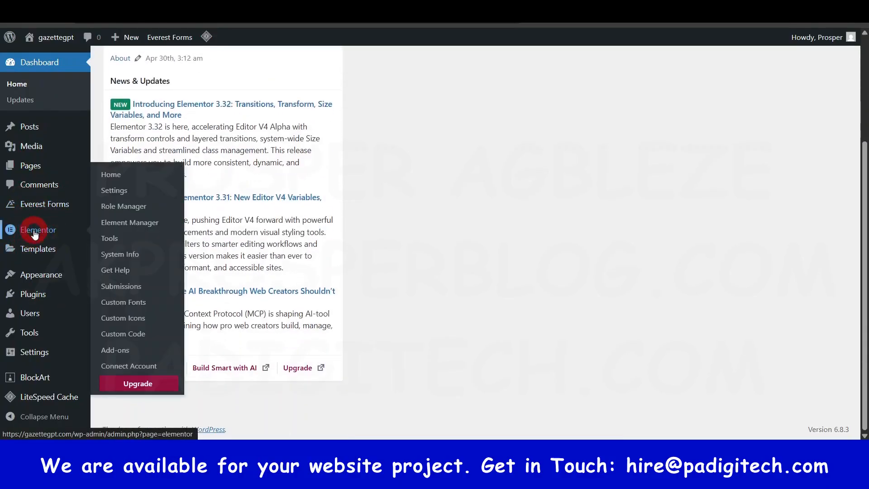
left_click(36, 295)
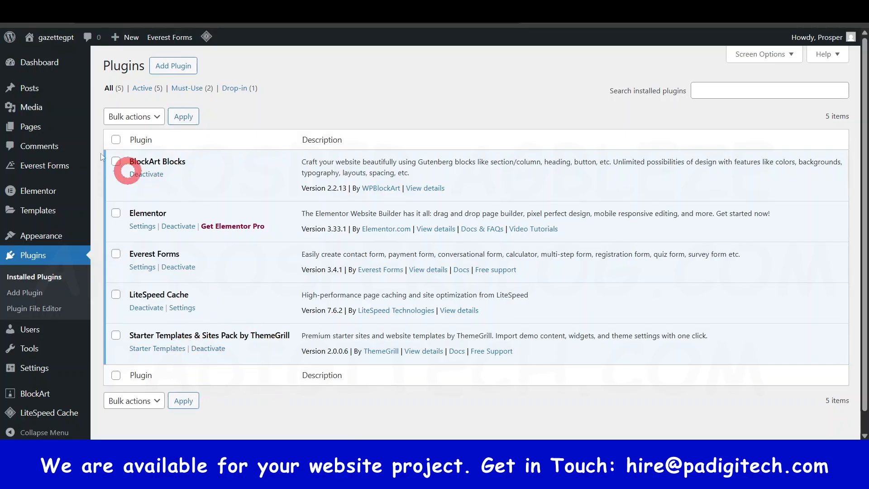
left_click(31, 123)
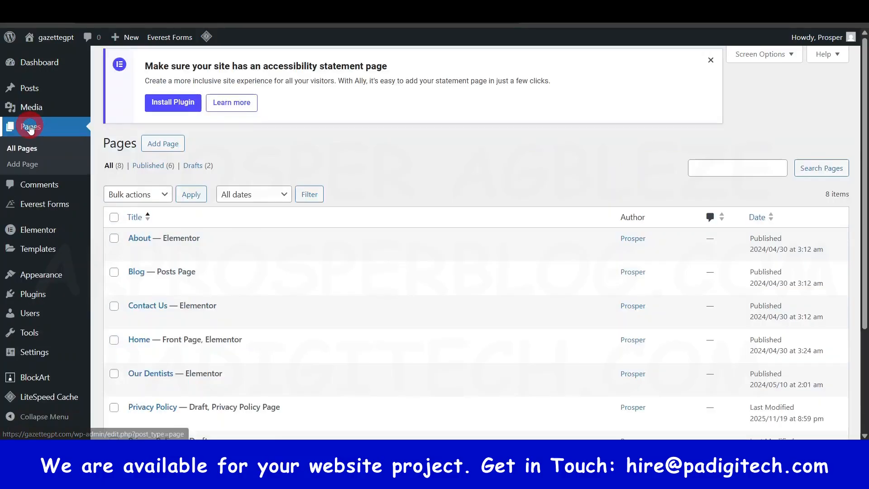
scroll(180, 240, "down", 3)
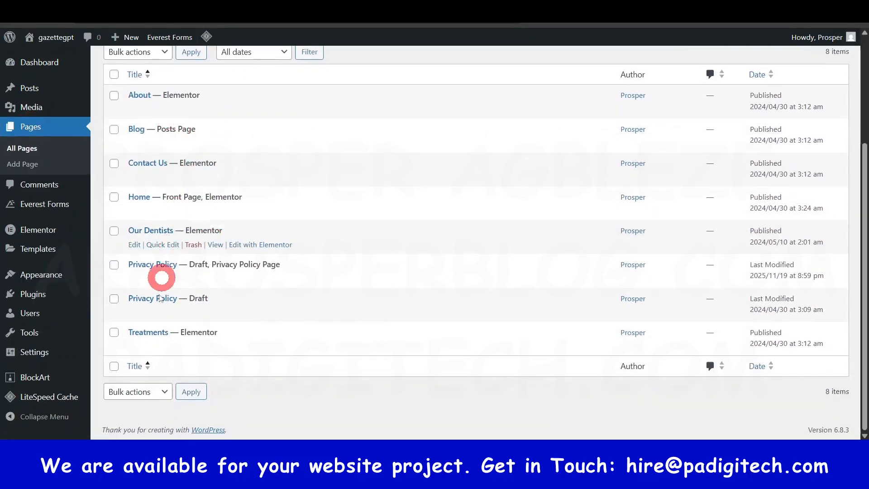
scroll(164, 340, "up", 2)
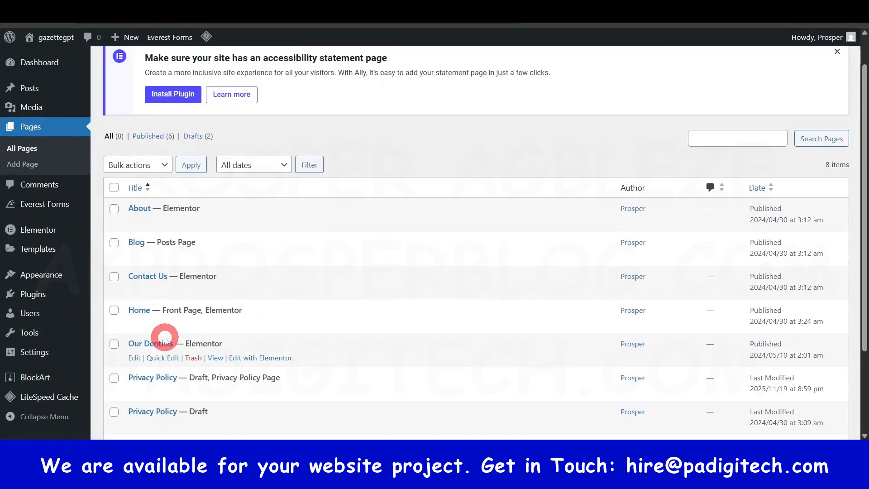
Examine the page list to see which pages are built with Elementor and which serve as front page and posts page.
scroll(167, 235, "down", 1)
mouse_move(136, 151)
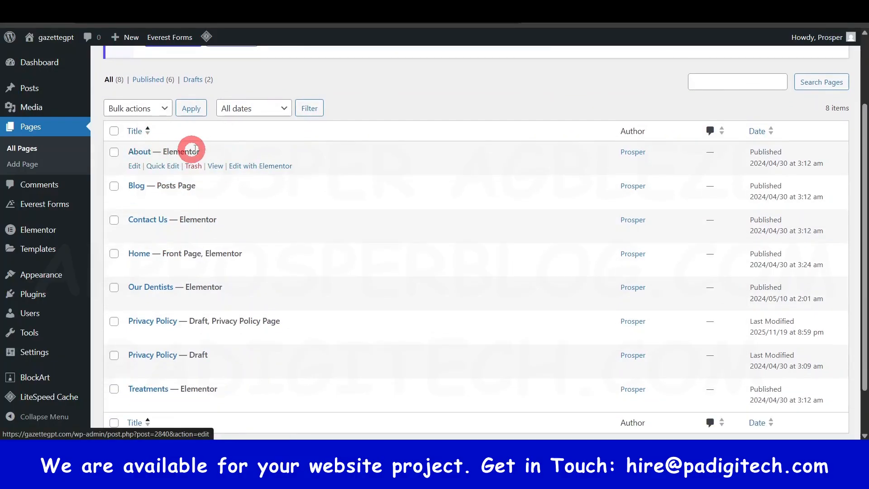
mouse_move(200, 287)
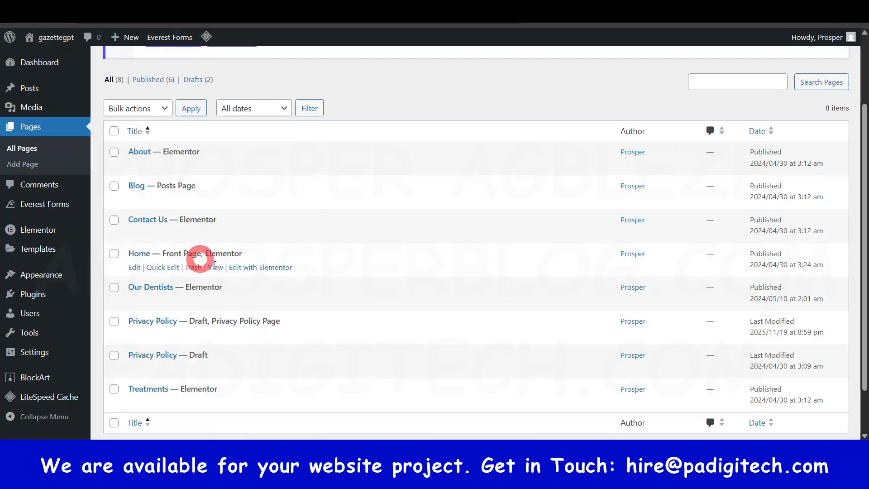
scroll(316, 273, "up", 2)
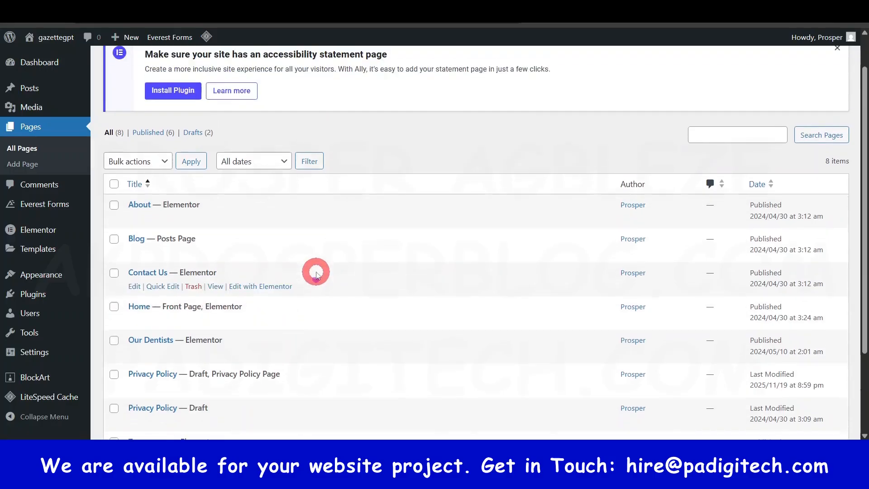
scroll(316, 275, "down", 3)
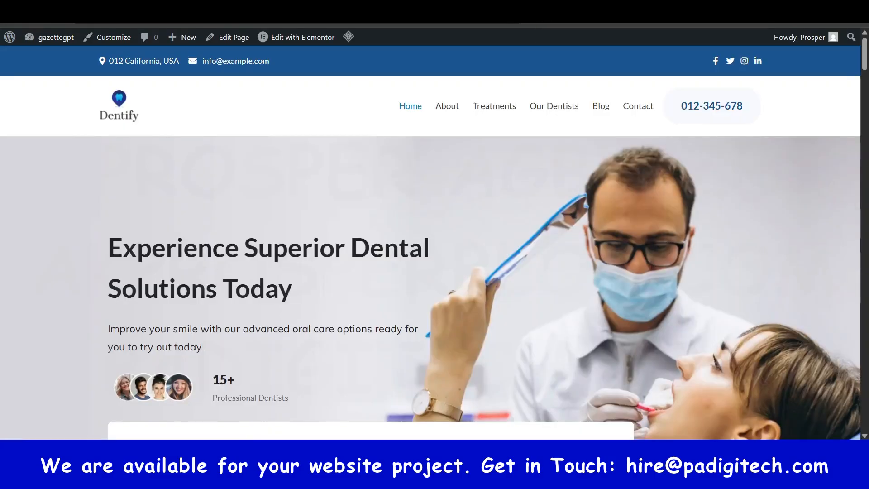
Open the About, Treatments, Our Dentists and Blog pages of the live site in separate tabs.
right_click(451, 112)
left_click(500, 119)
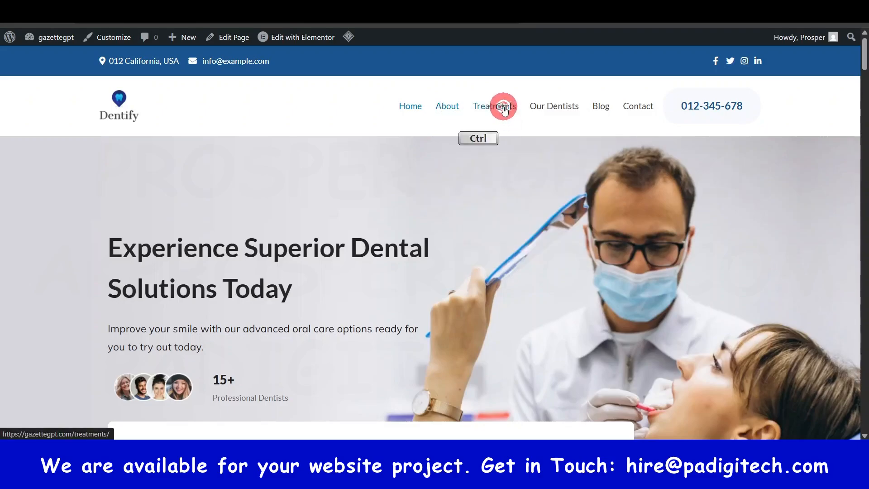
left_click(563, 111, "ctrl")
left_click(600, 108, "ctrl")
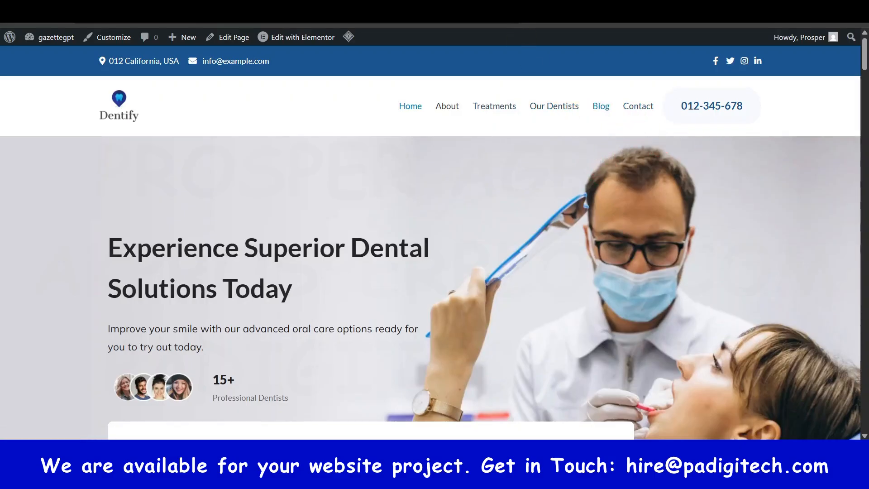
Look through all sections of the live About page.
scroll(524, 254, "down", 10)
scroll(523, 255, "down", 15)
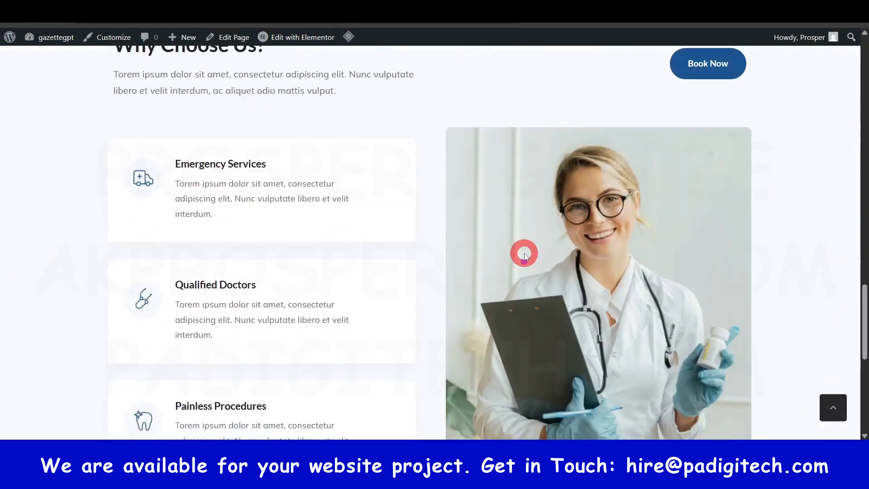
scroll(524, 255, "down", 5)
scroll(527, 252, "up", 10)
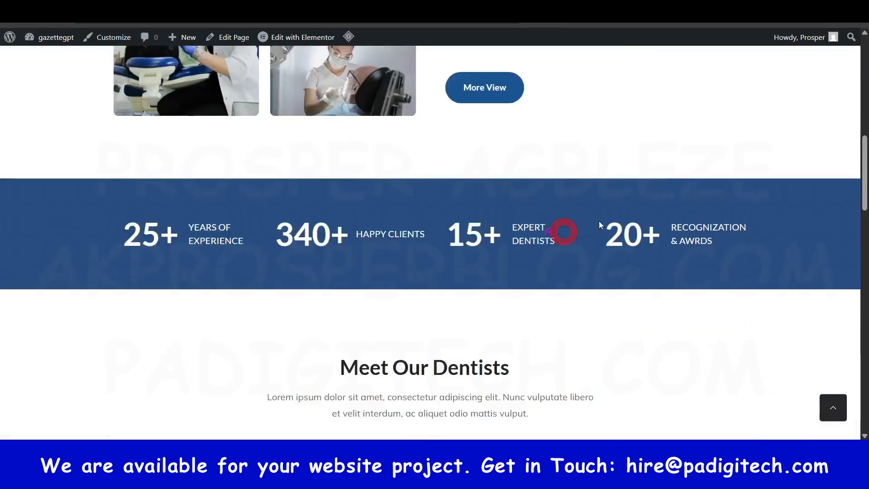
scroll(580, 231, "up", 3)
left_click_drag(863, 125, 864, 75)
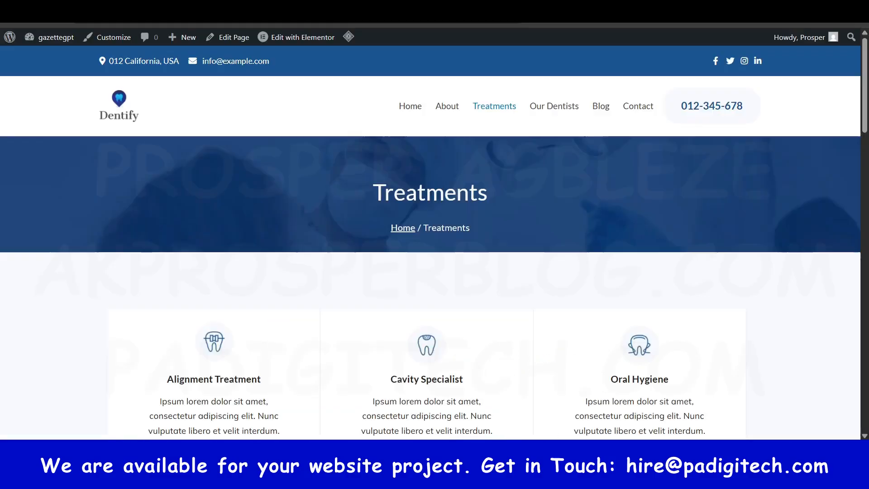
Examine the Treatments page, including its grid of dental services and the sections below it.
scroll(659, 243, "down", 11)
scroll(738, 258, "down", 5)
scroll(738, 258, "up", 6)
scroll(739, 259, "down", 2)
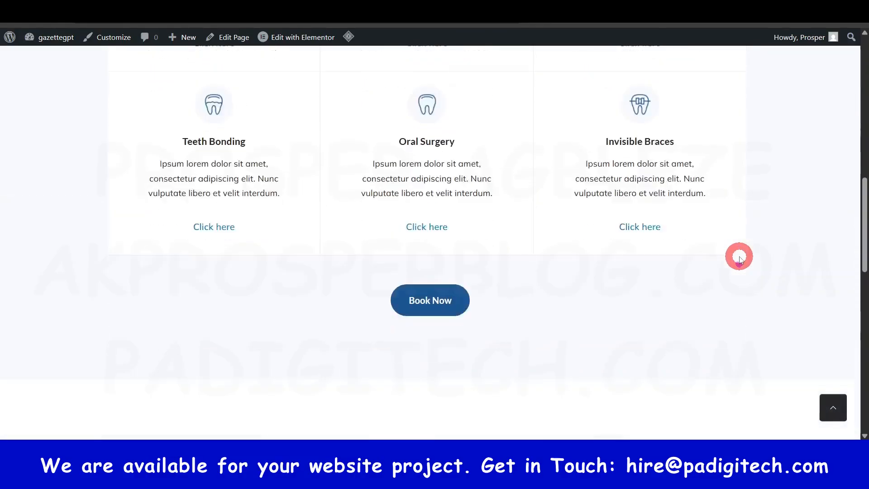
scroll(739, 258, "down", 4)
left_click_drag(865, 247, 863, 73)
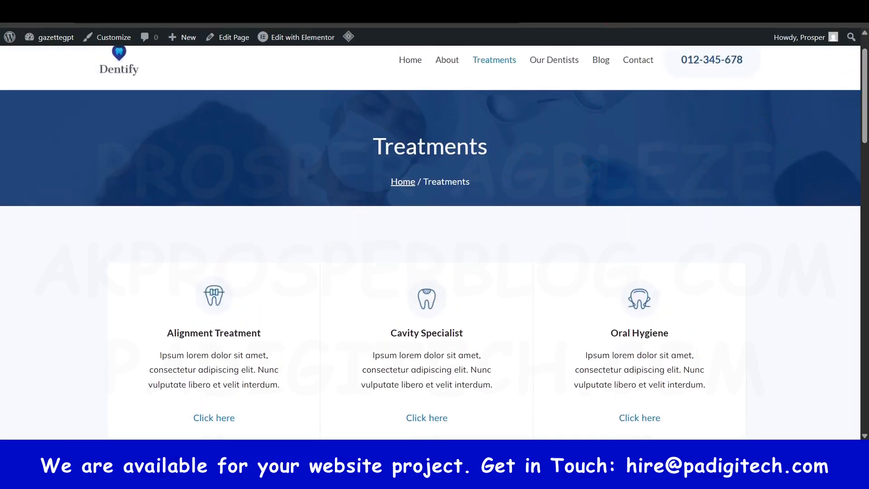
scroll(454, 150, "down", 3)
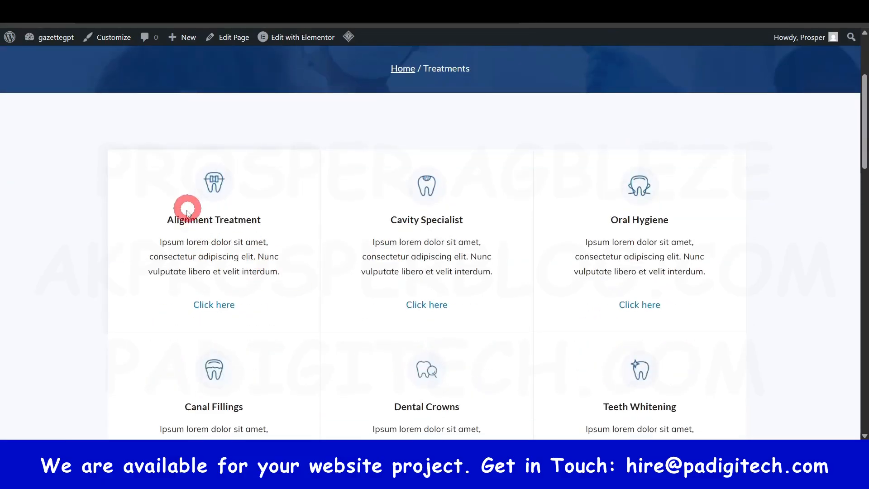
scroll(232, 277, "down", 2)
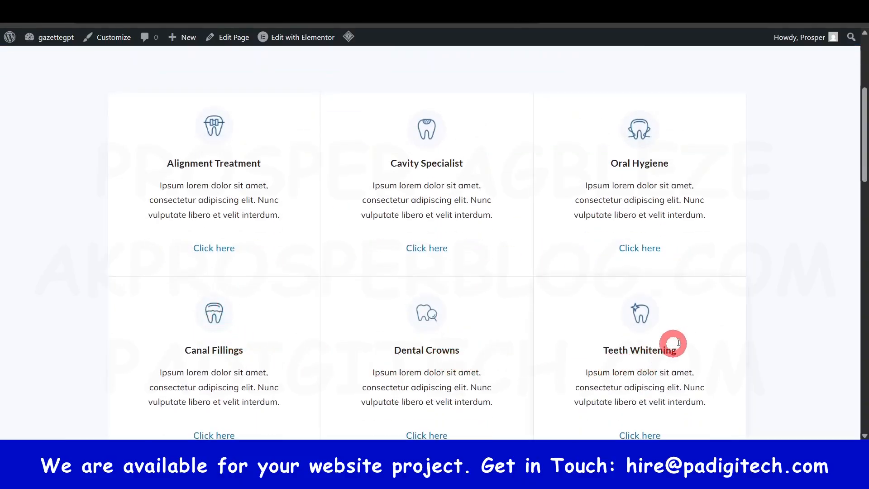
scroll(713, 314, "up", 5)
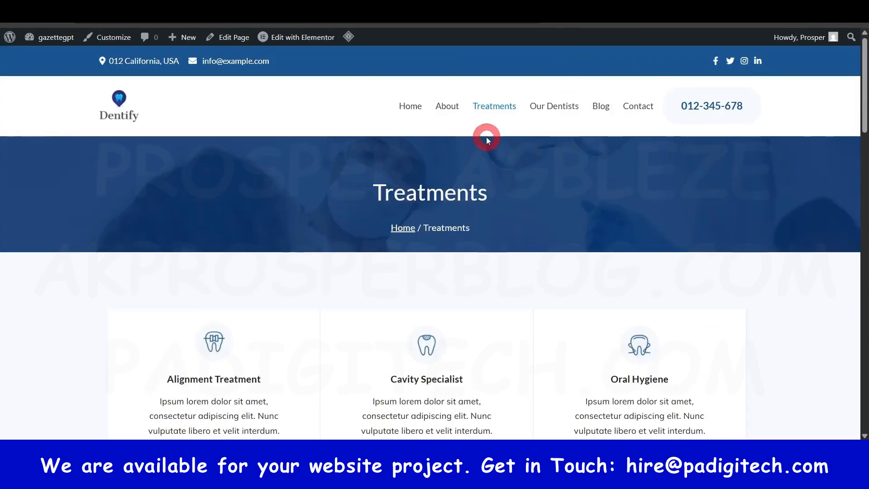
View the staff cards on the Our Dentists page and open the Contact page to look at its layout.
left_click(554, 106)
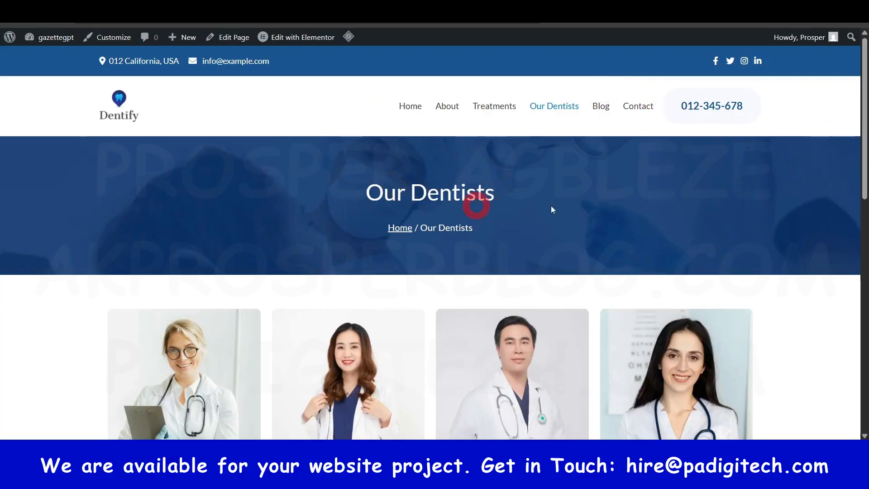
left_click_drag(862, 109, 864, 151)
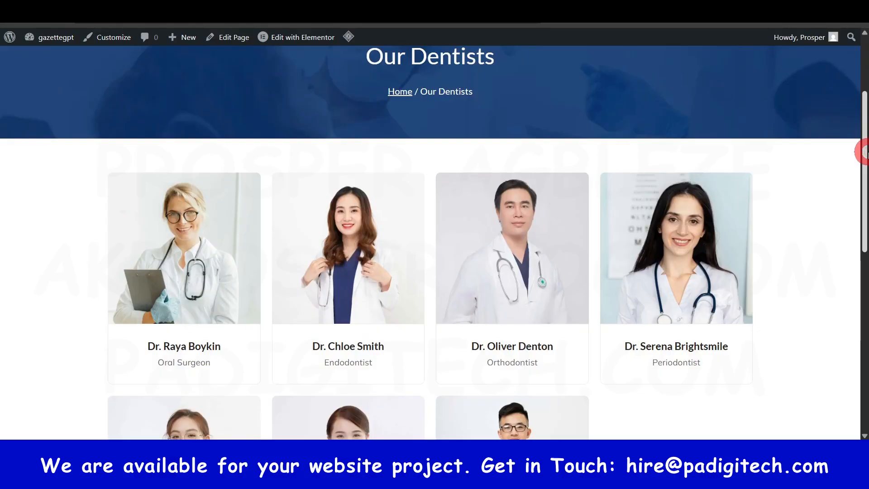
scroll(684, 267, "up", 3)
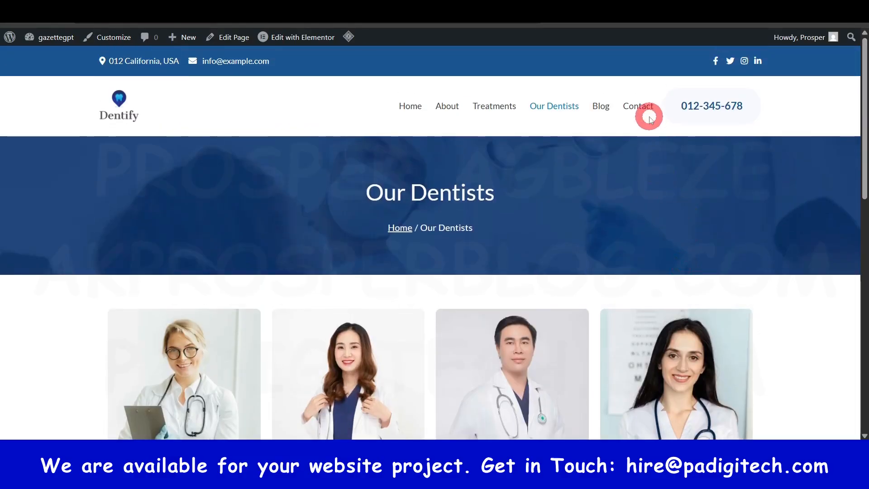
left_click(638, 108)
left_click_drag(859, 86, 863, 28)
left_click(428, 34)
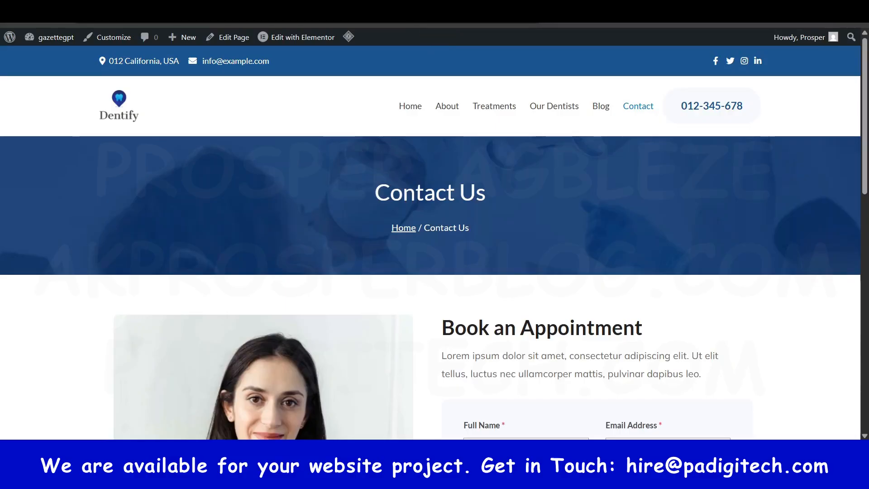
Look through the Blog page's list of posts down to the footer.
key("alt+Left")
scroll(611, 307, "down", 15)
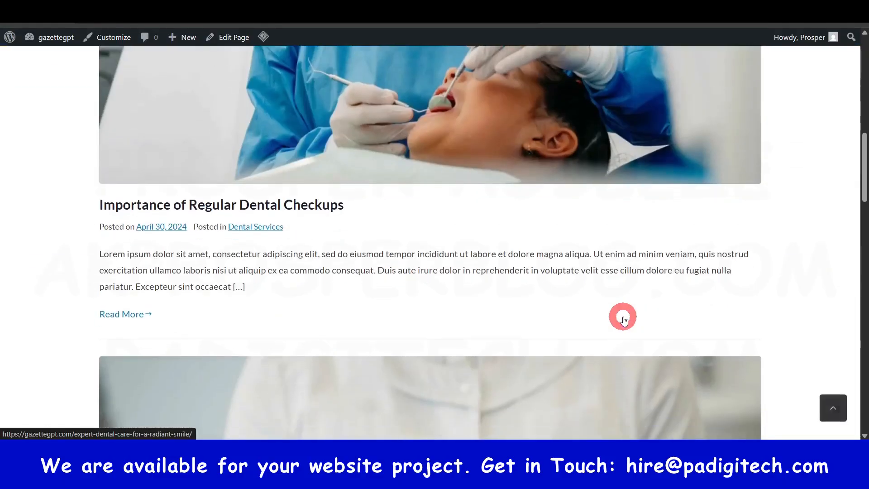
scroll(623, 319, "down", 10)
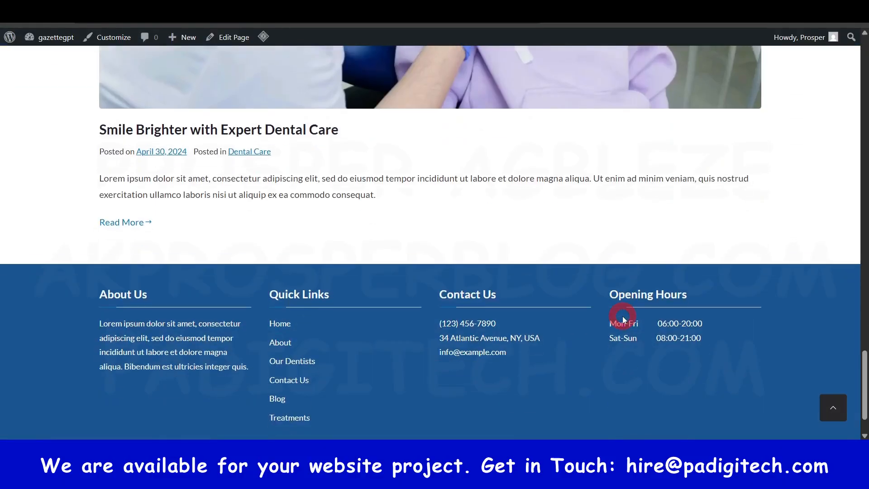
scroll(622, 316, "up", 15)
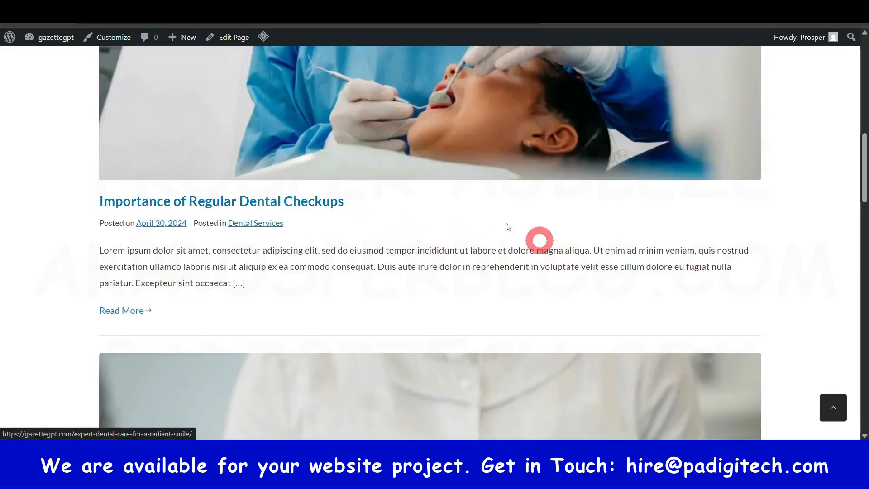
Open the blog post "Importance of Regular Dental Checkups", review its content and sidebar, and dismiss the SpotOnTheMouse licence reminder.
scroll(489, 302, "up", 2)
left_click(489, 302)
scroll(490, 303, "down", 8)
scroll(489, 302, "up", 4)
scroll(489, 302, "down", 5)
scroll(490, 302, "up", 5)
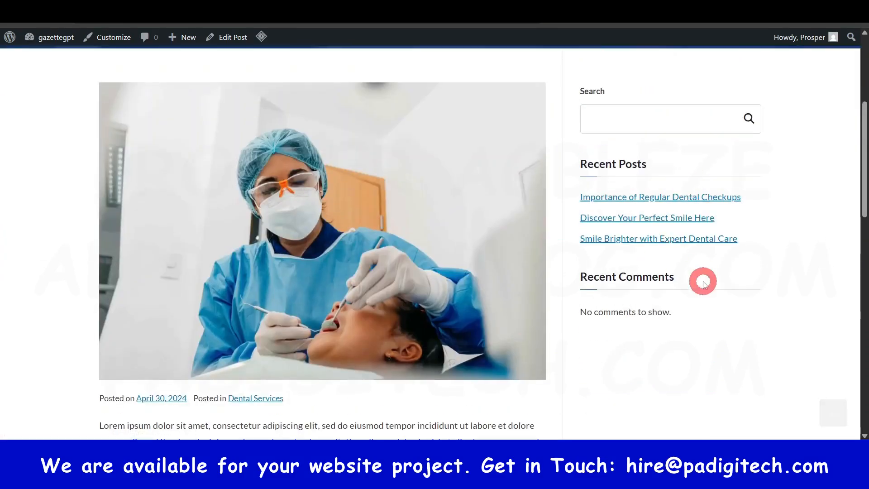
scroll(672, 244, "down", 6)
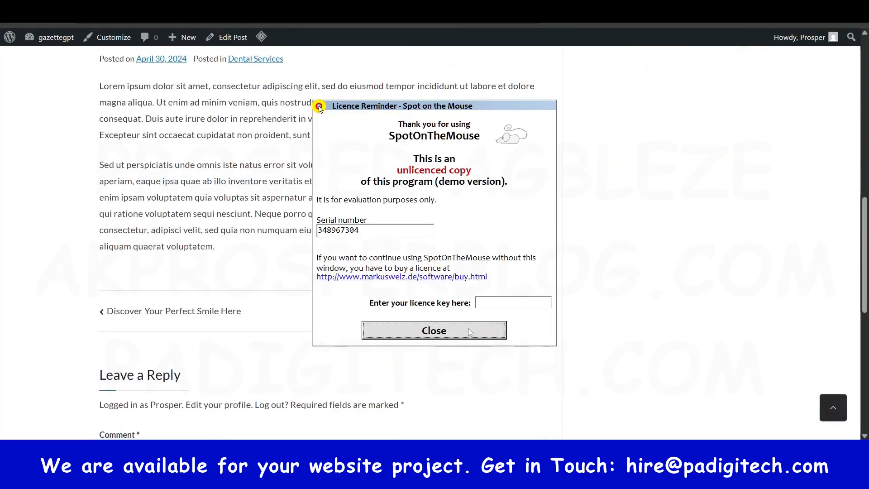
left_click(469, 332)
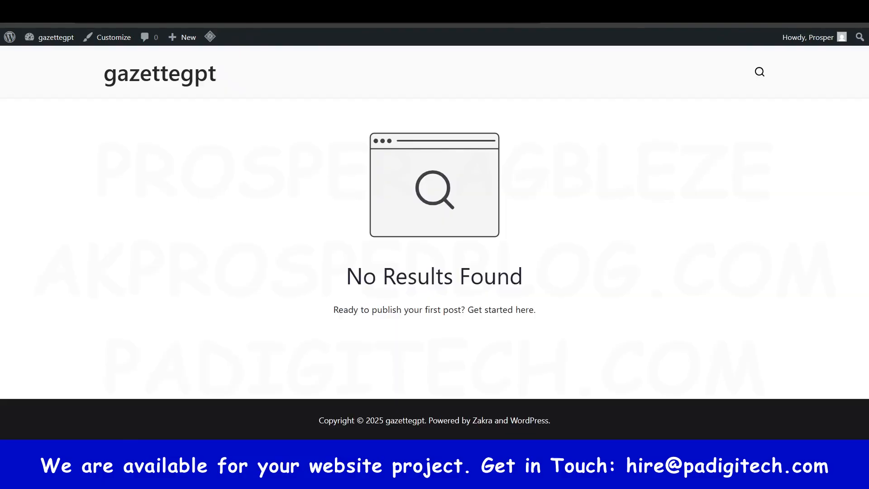
Return to the site's home page and look over its banner and booking form.
left_click(578, 24)
scroll(531, 234, "down", 10)
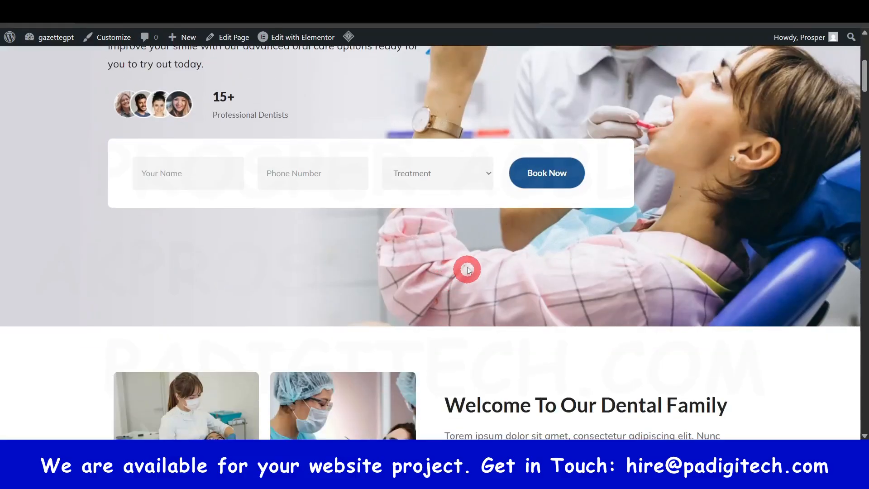
scroll(579, 236, "up", 10)
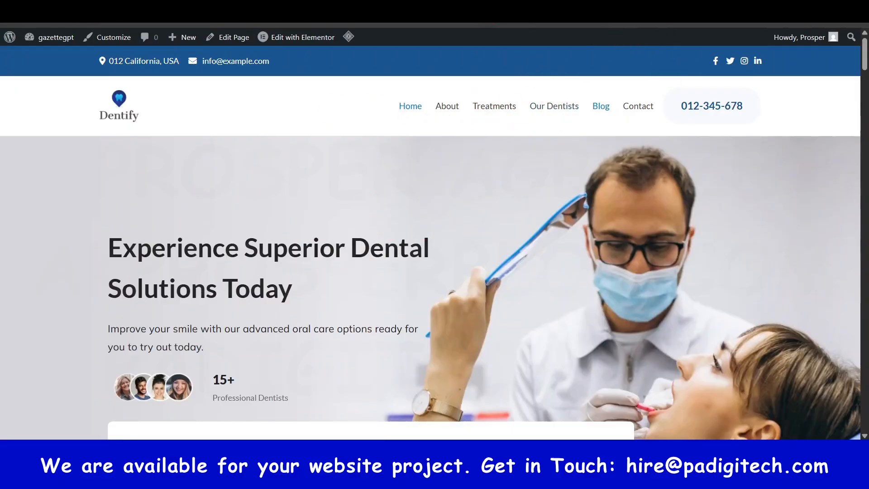
Open the Home front page in the Elementor editor in a new tab from the list of pages.
left_click(453, 10)
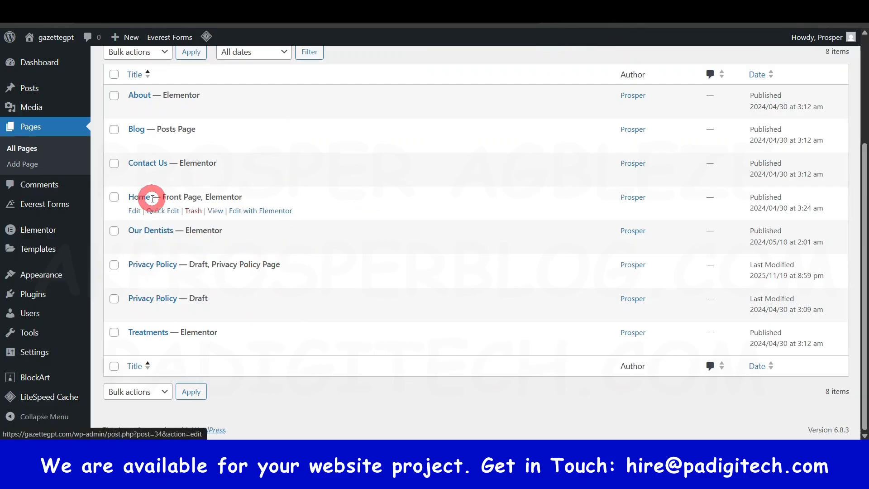
right_click(253, 211)
left_click(307, 222)
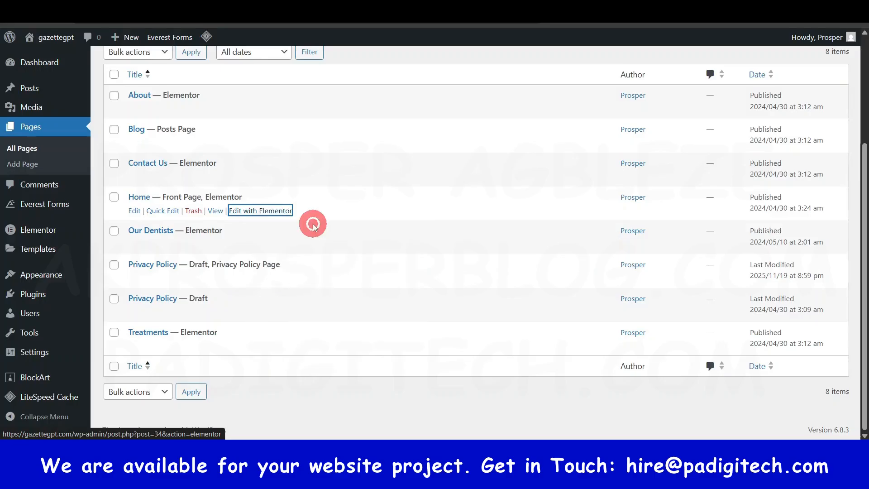
left_click(270, 212)
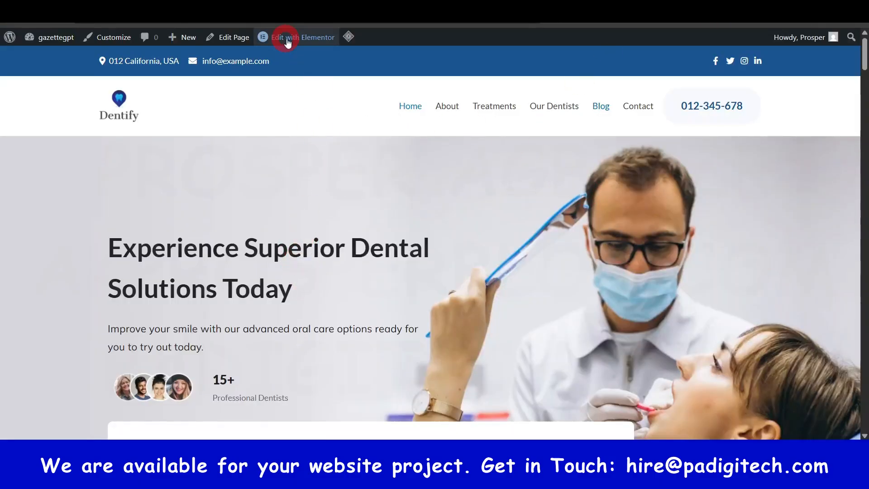
mouse_move(307, 42)
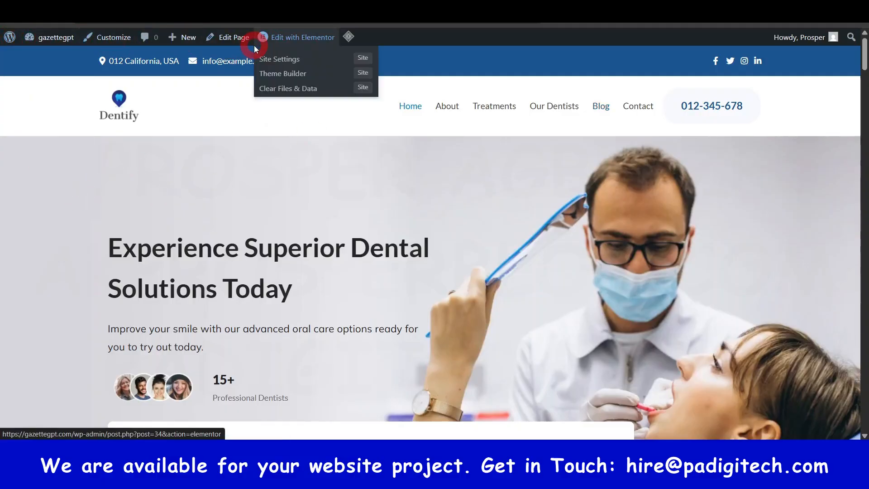
left_click(229, 198)
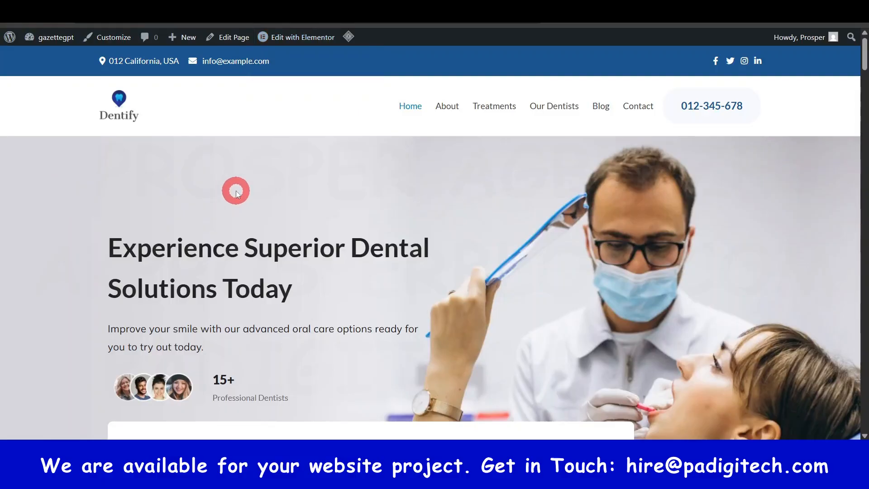
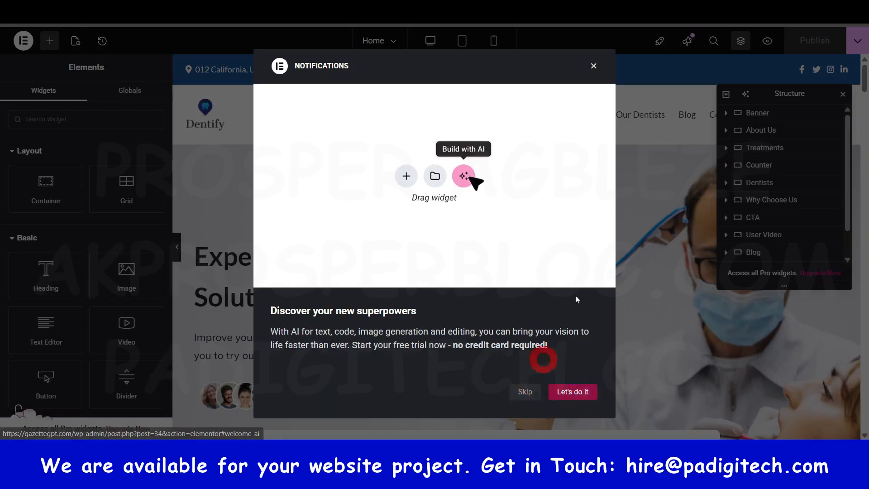
Dismiss Elementor's AI notification and clear the view by moving the Structure panel lower and collapsing the widgets panel.
left_click(594, 66)
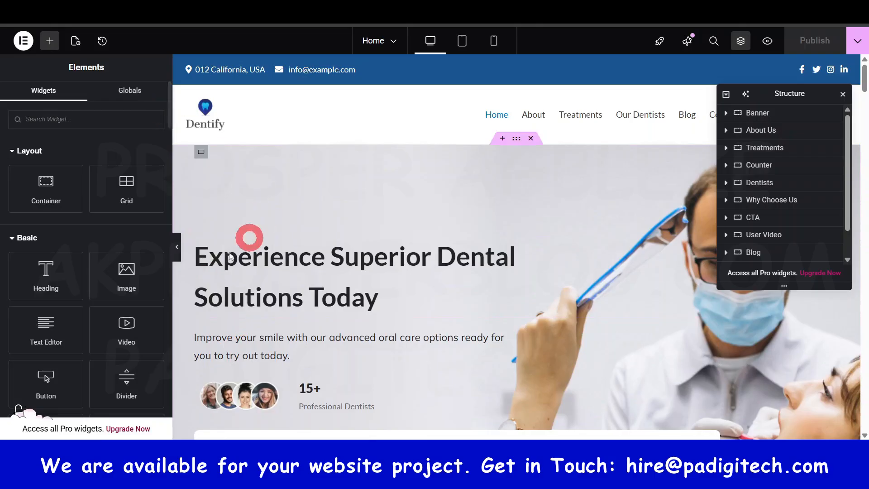
left_click_drag(795, 92, 786, 189)
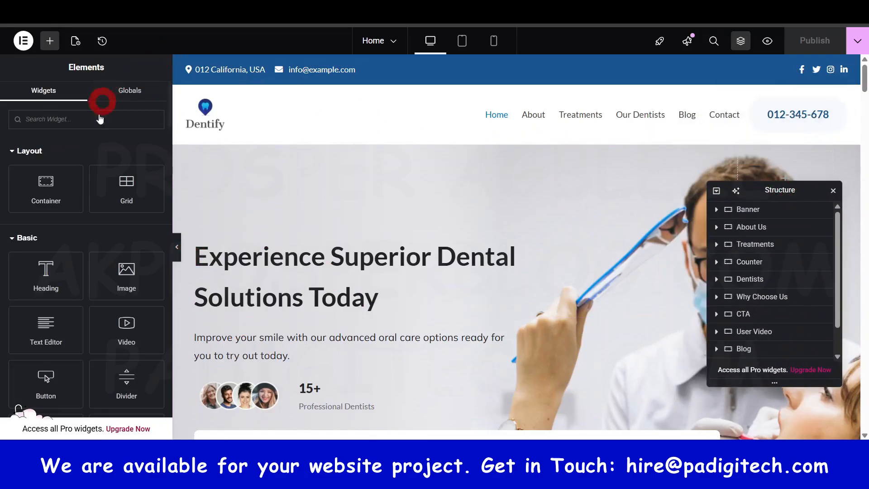
left_click(178, 247)
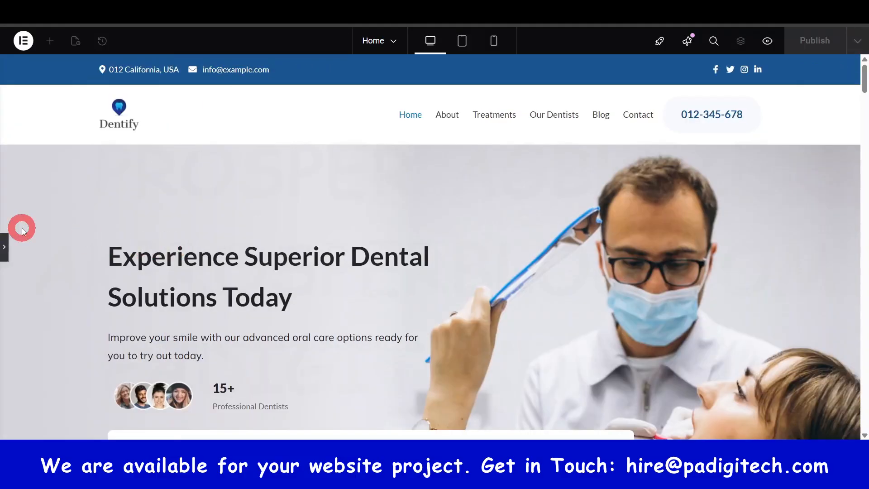
Look over the Home page's banner and booking form in the widened canvas, and restore the collapsed widgets panel.
scroll(518, 236, "down", 6)
scroll(520, 236, "down", 1)
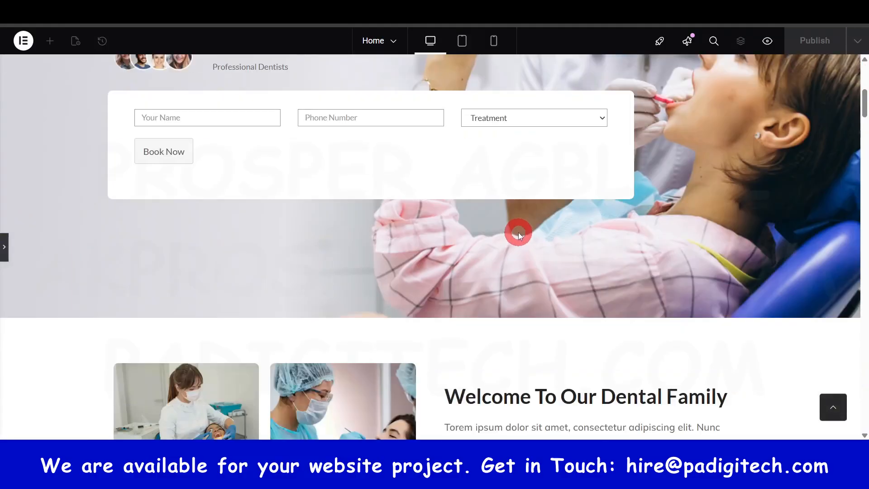
scroll(517, 232, "up", 7)
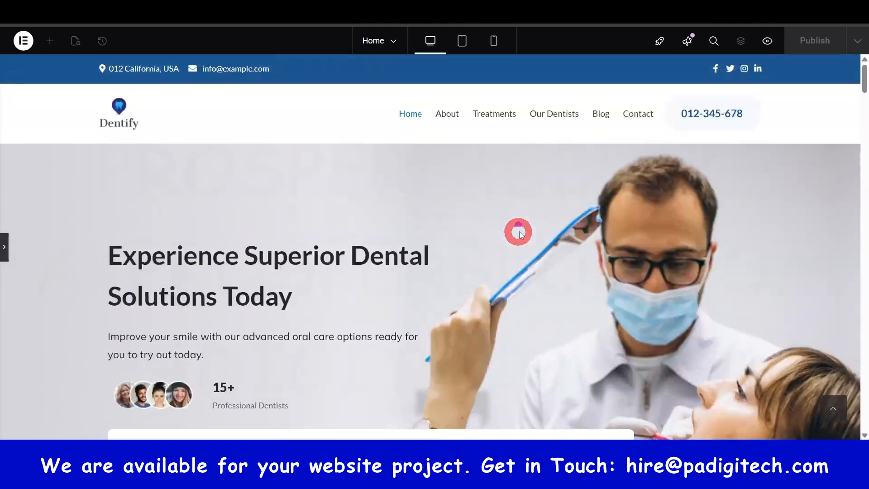
left_click(3, 247)
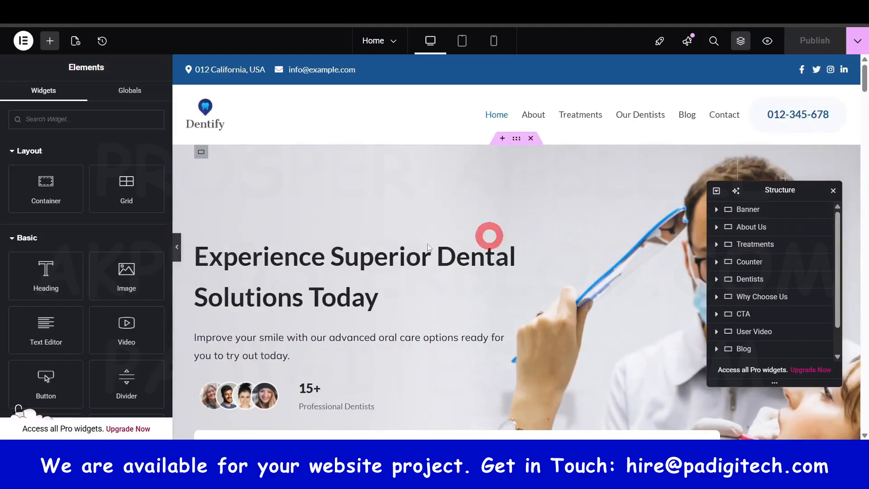
left_click(77, 90)
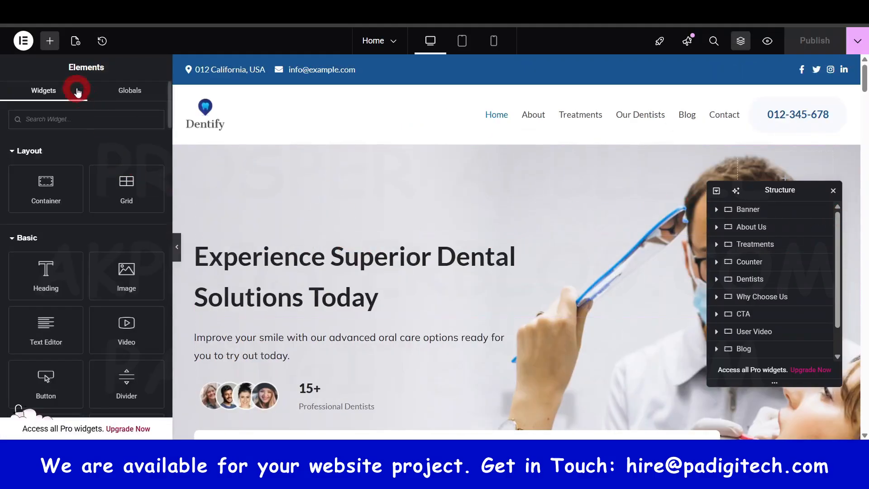
Examine the page from its header to the Welcome To Our Dental Family section with the widgets panel open.
left_click(361, 238)
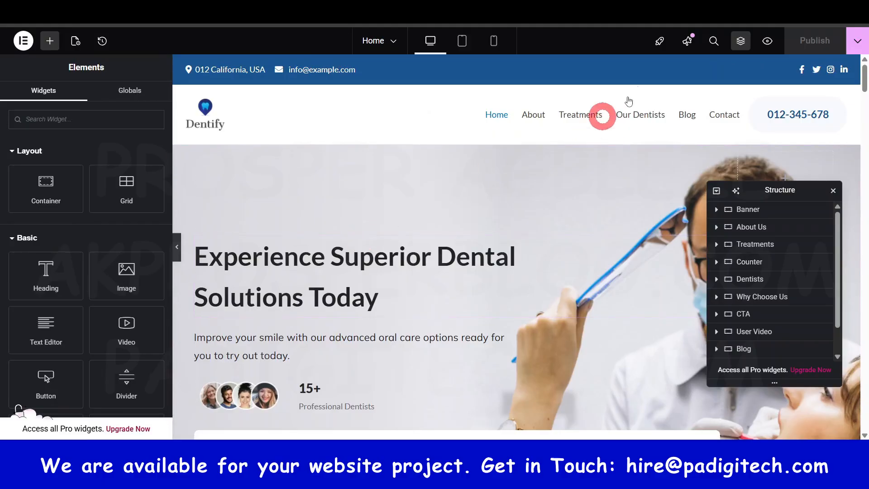
scroll(543, 213, "down", 1)
scroll(543, 213, "down", 10)
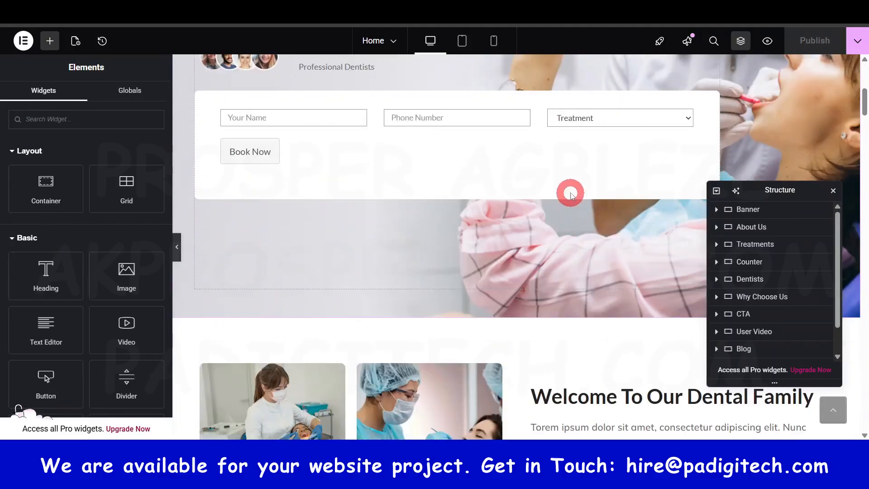
scroll(571, 272, "up", 11)
left_click(586, 77)
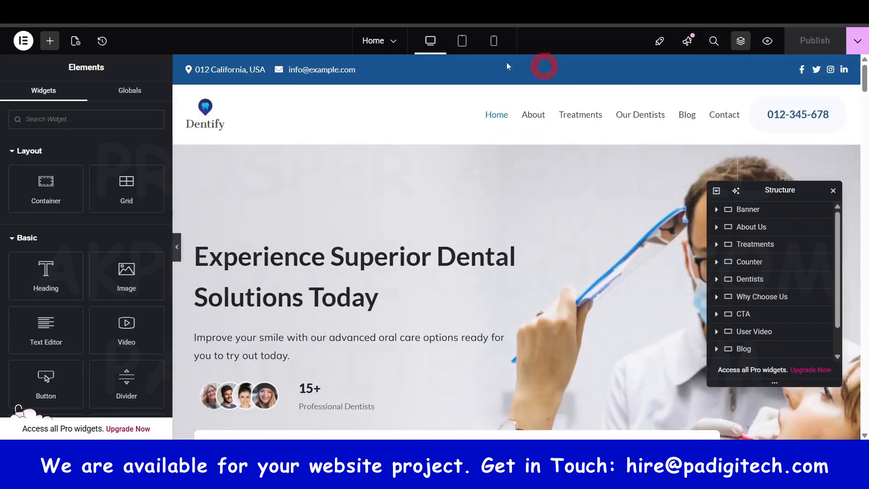
Open the Banner container's layout settings, and expand the Counter section in the repositioned Structure panel.
left_click_drag(788, 189, 741, 189)
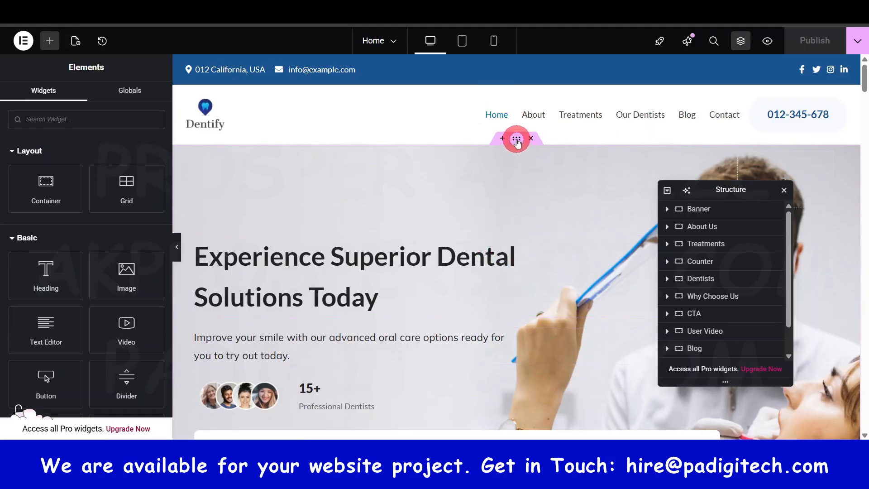
left_click(563, 197)
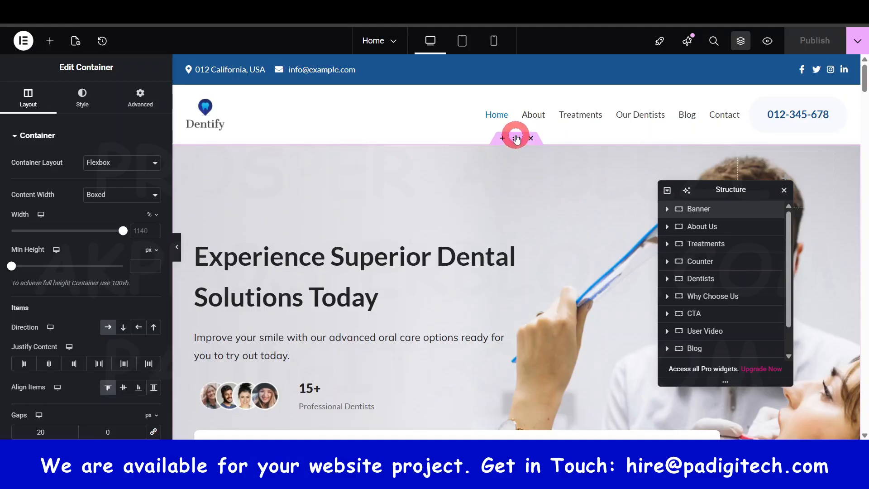
left_click_drag(730, 191, 756, 174)
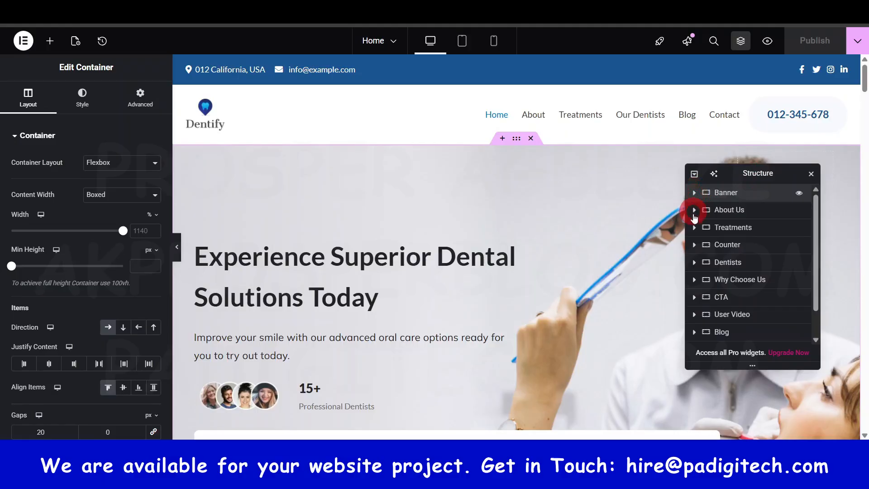
left_click(694, 244)
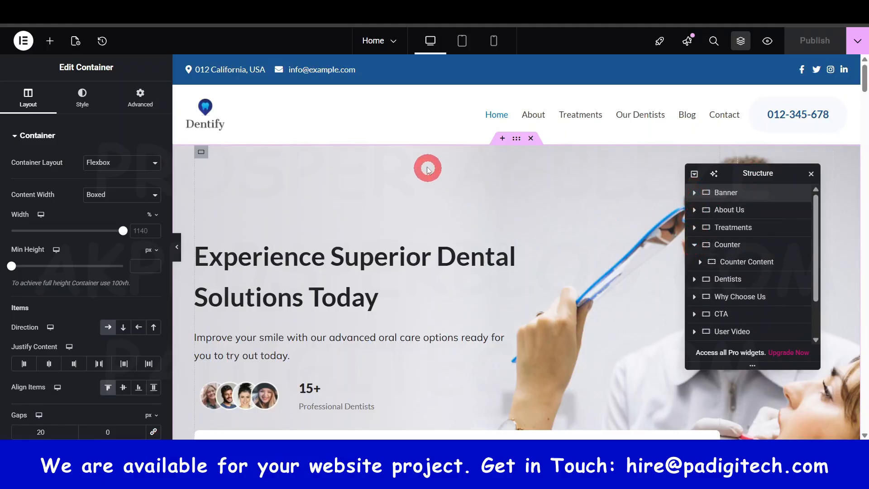
left_click(742, 193)
left_click(717, 253)
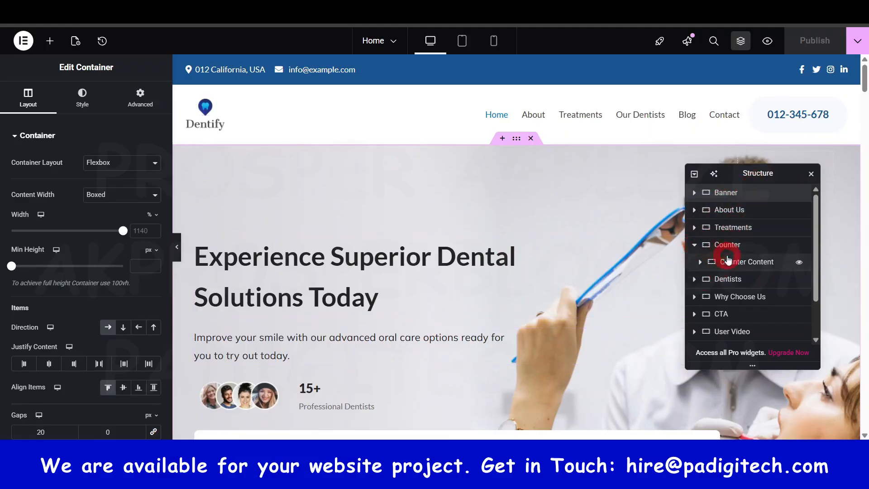
Open the settings of the About Us section's More View button, and collapse About Us in the Structure tree.
scroll(469, 317, "down", 15)
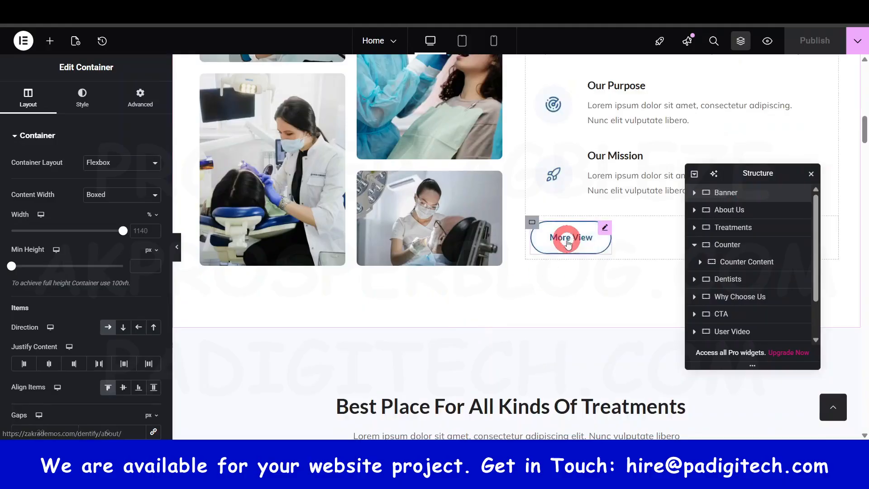
left_click(589, 238)
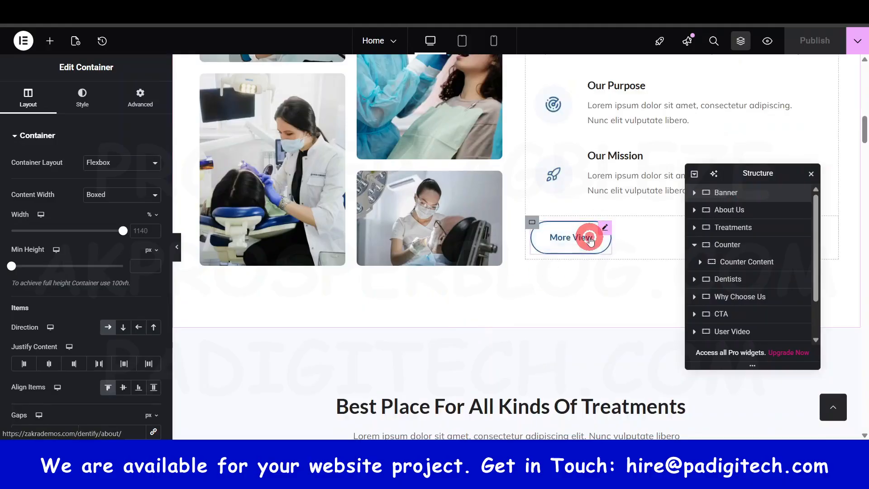
left_click(597, 239)
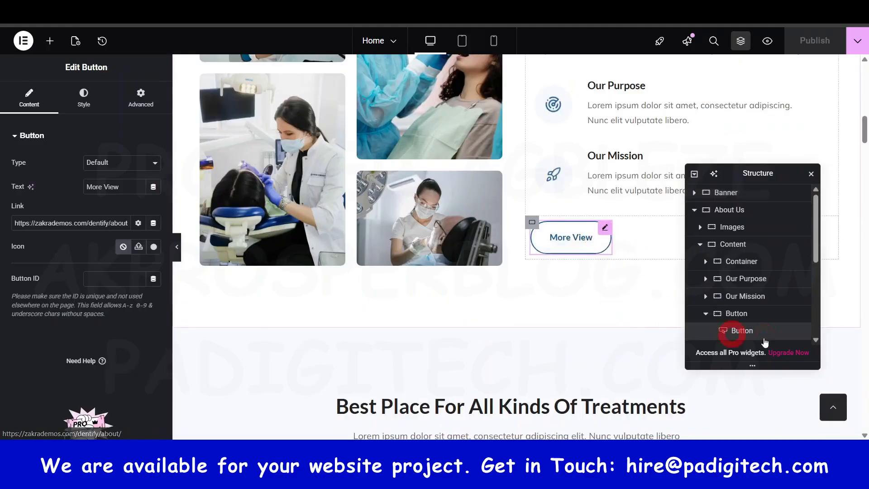
left_click(693, 211)
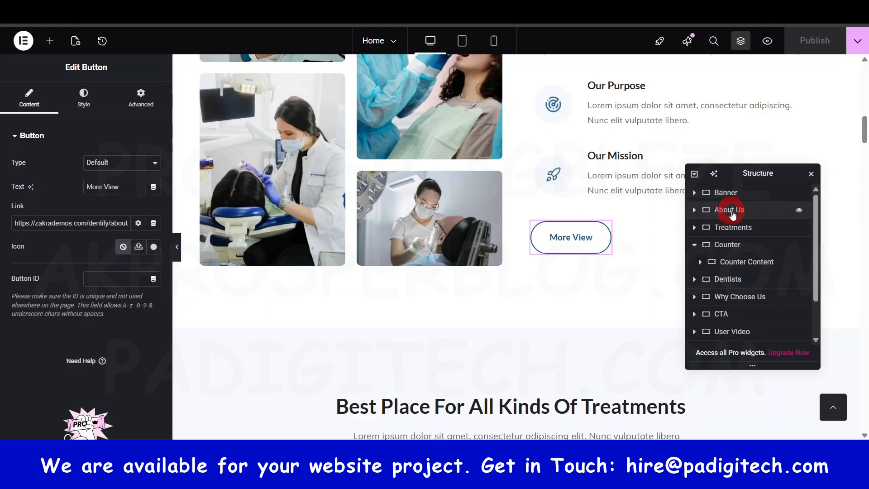
Close and reopen the Structure panel, and try docking it at the canvas edge before floating it over the page again.
scroll(514, 206, "up", 5)
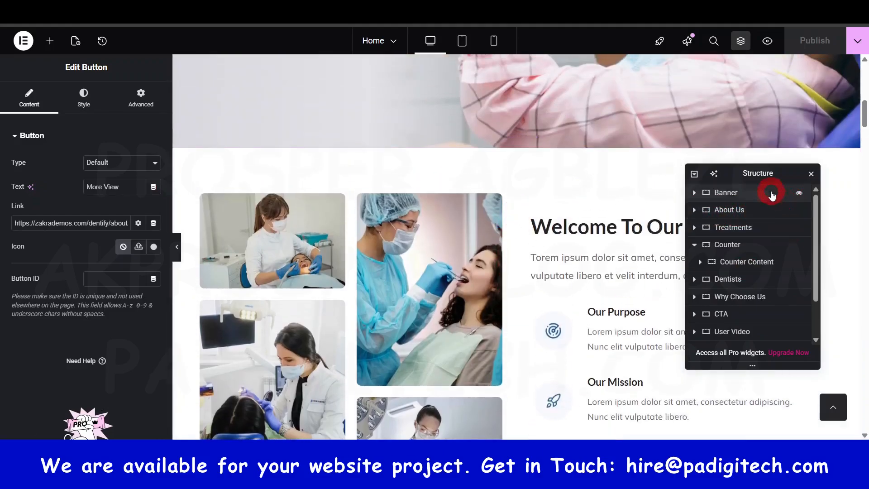
left_click(812, 174)
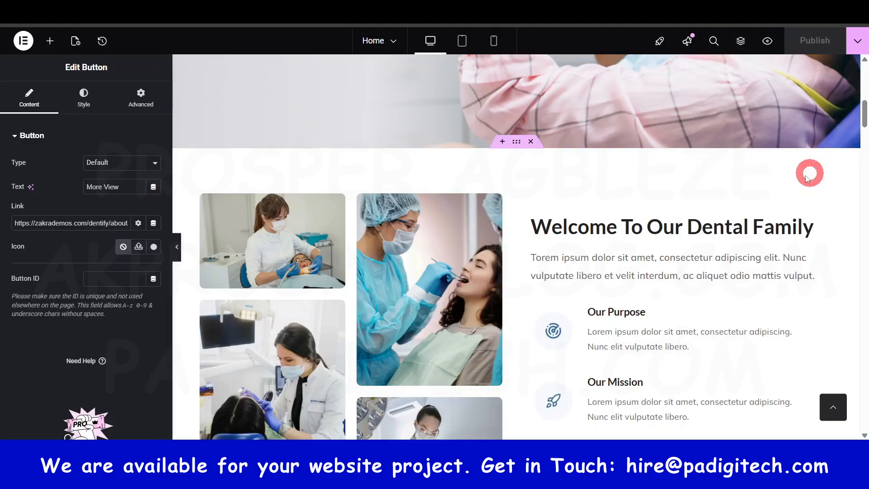
scroll(702, 235, "up", 4)
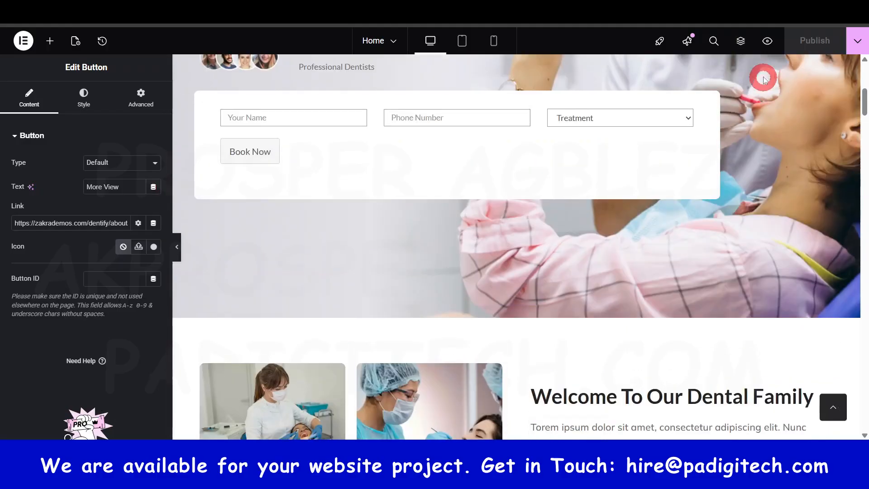
left_click(740, 43)
left_click_drag(751, 173, 863, 188)
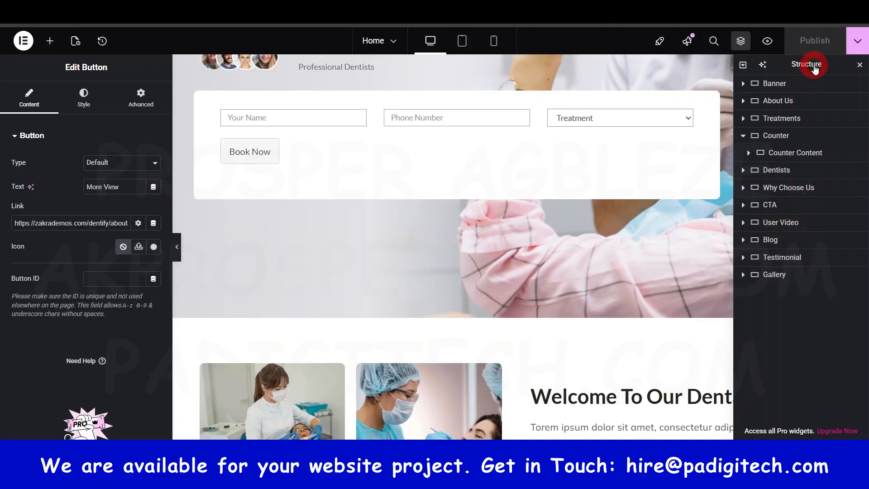
left_click_drag(806, 84, 680, 224)
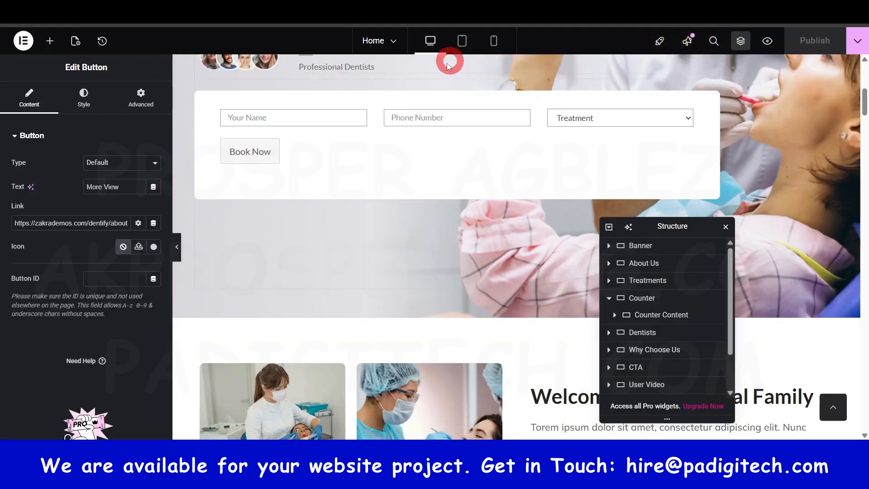
Check the page's desktop layout from the booking form to the Best Place For All Kinds Of Treatments heading.
left_click(429, 44)
left_click(471, 273)
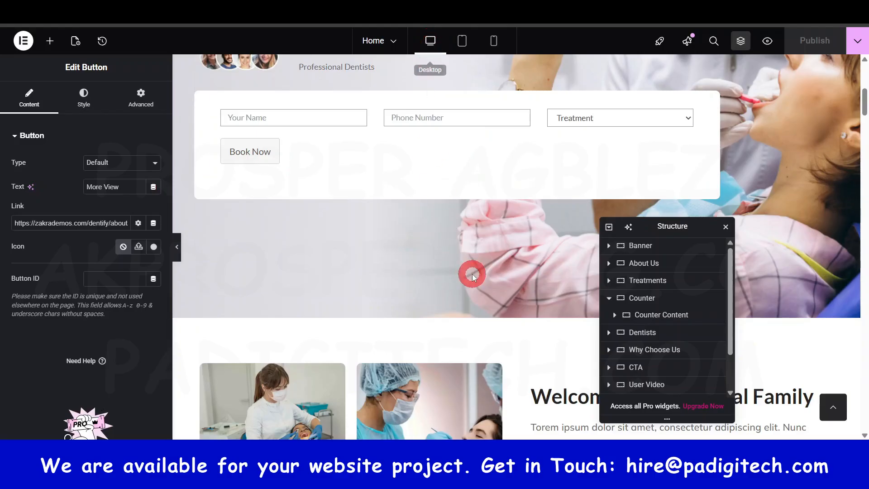
scroll(471, 274, "down", 13)
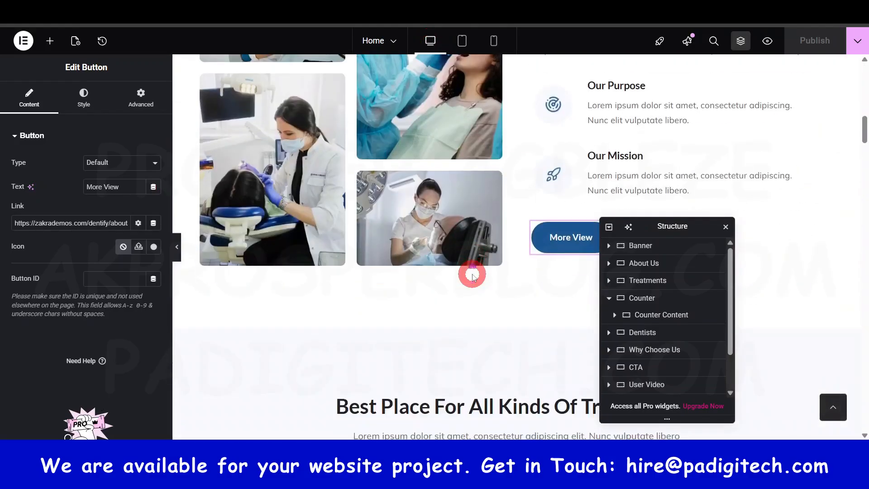
scroll(472, 273, "up", 12)
Switch to the tablet portrait preview and check how the banner and booking form are laid out.
left_click(459, 41)
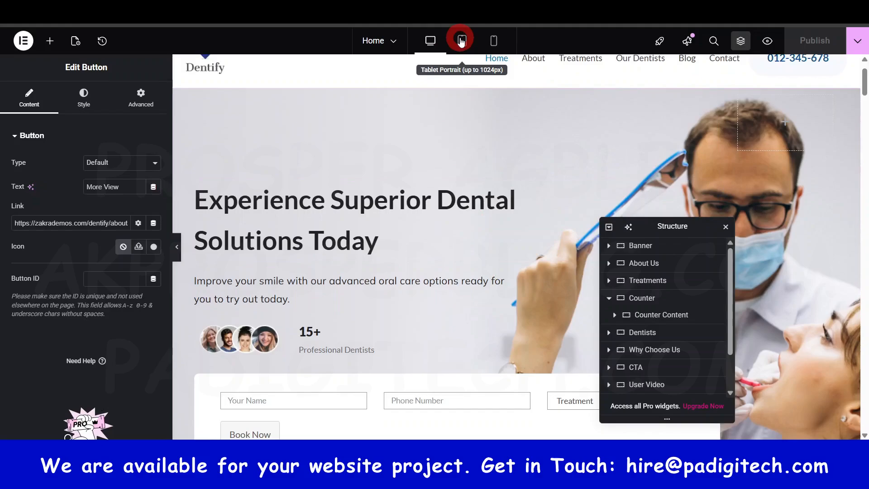
left_click(493, 171)
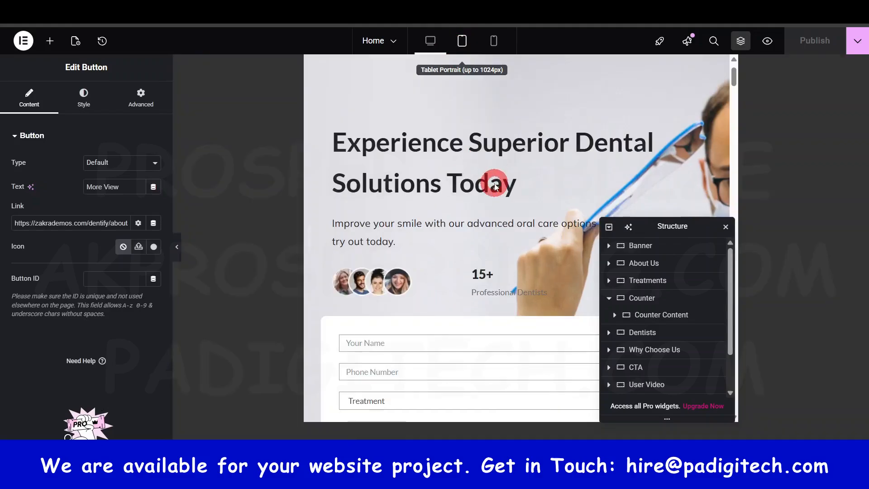
scroll(494, 187, "down", 8)
Switch to the mobile portrait preview and check the layout of the header, banner text and booking form.
left_click(493, 41)
left_click(494, 42)
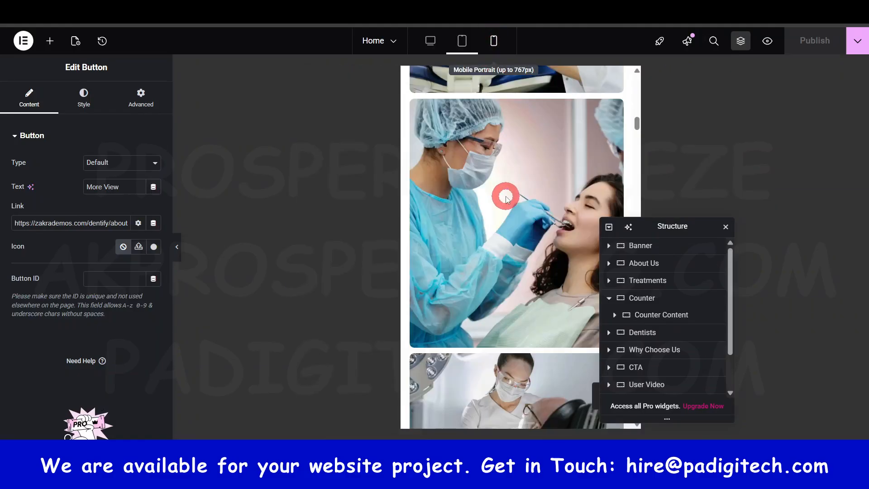
left_click_drag(619, 117, 617, 78)
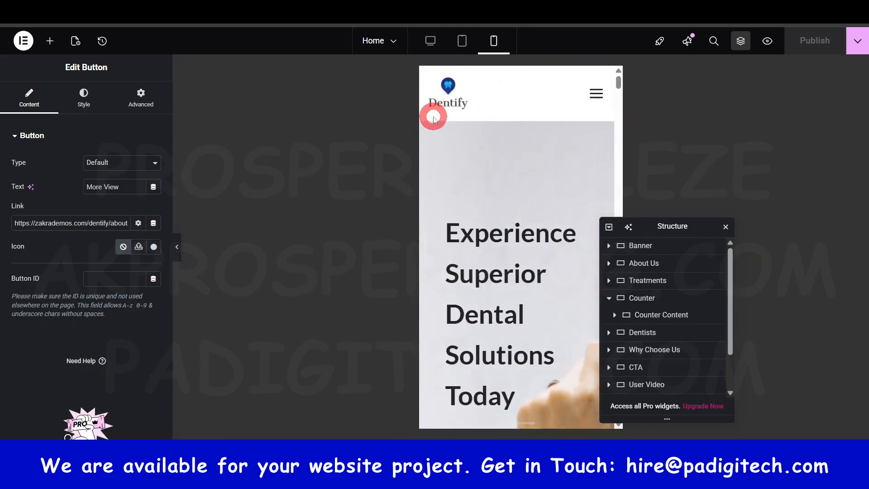
scroll(487, 175, "down", 3)
scroll(486, 176, "down", 15)
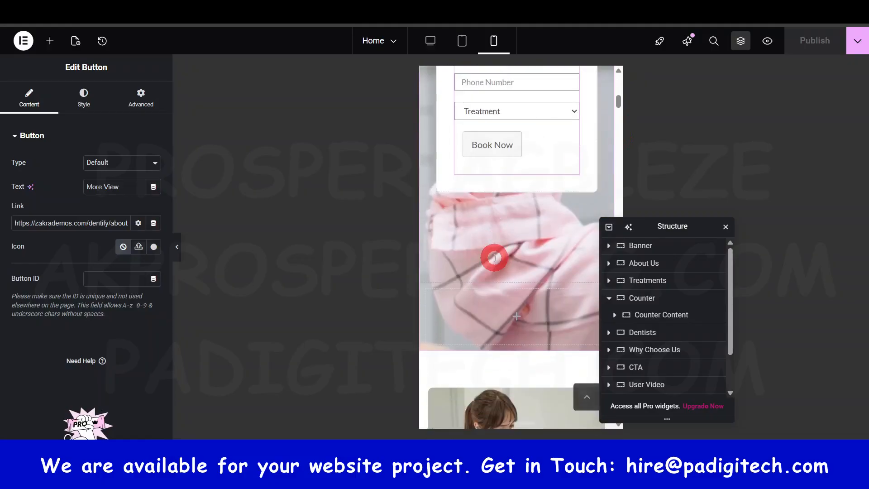
scroll(504, 225, "up", 15)
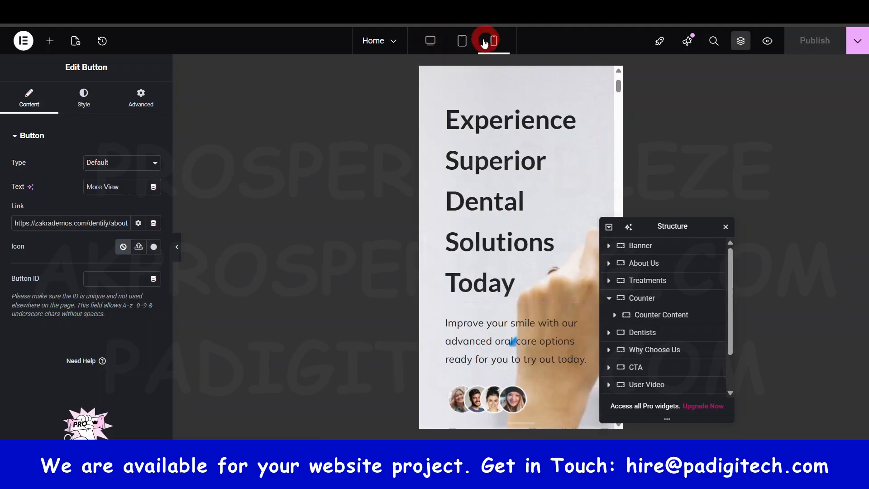
scroll(512, 174, "up", 5)
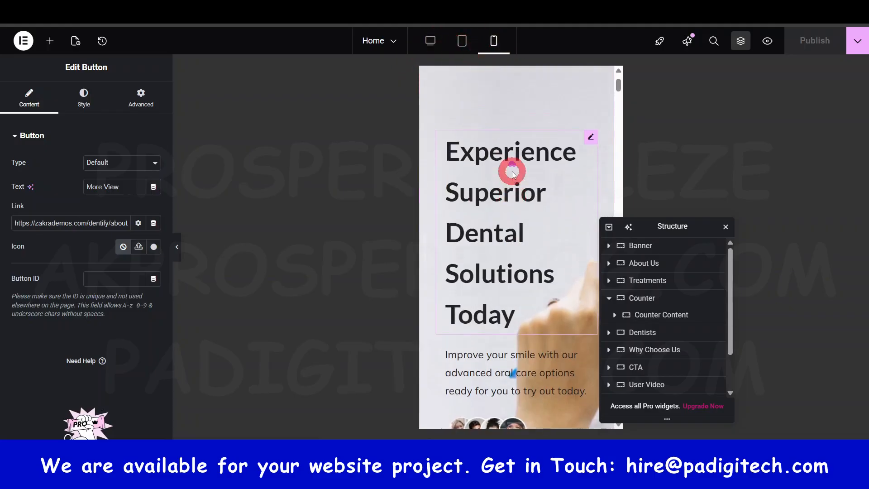
Move the Structure panel clear of the mobile preview, and return to the desktop view to look over the page.
left_click_drag(668, 231, 777, 219)
left_click(427, 49)
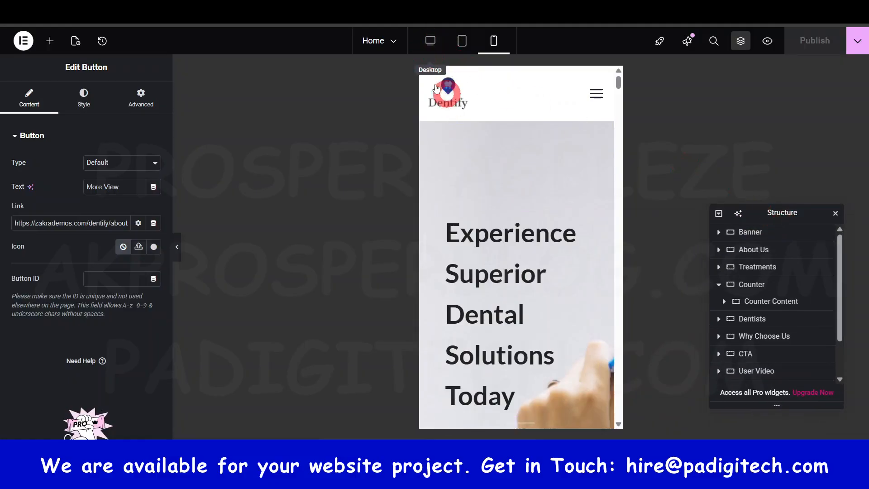
left_click(432, 42)
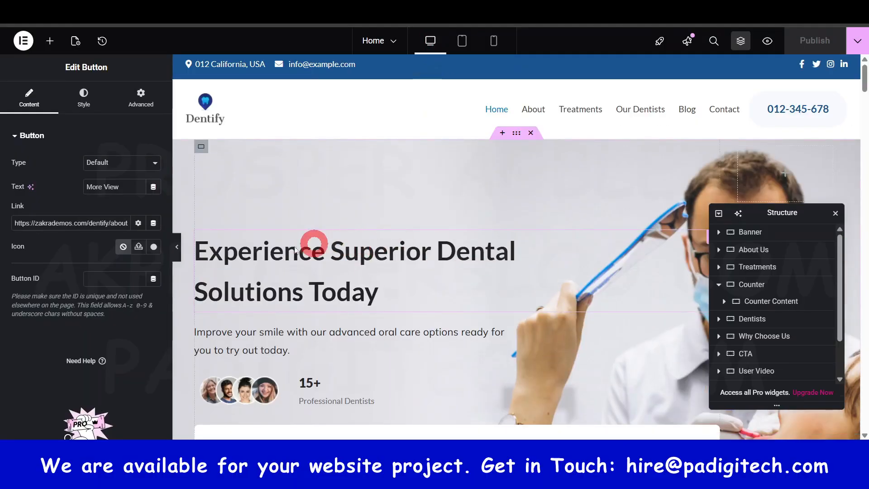
scroll(290, 252, "down", 14)
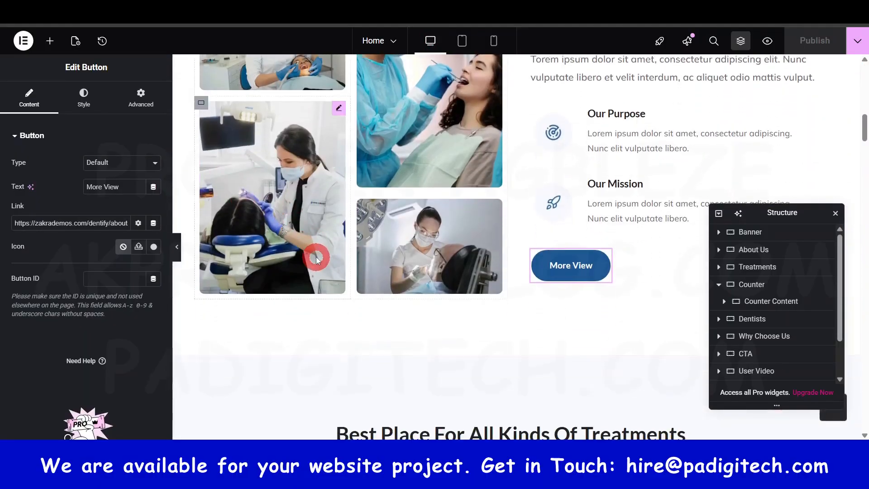
scroll(316, 256, "up", 15)
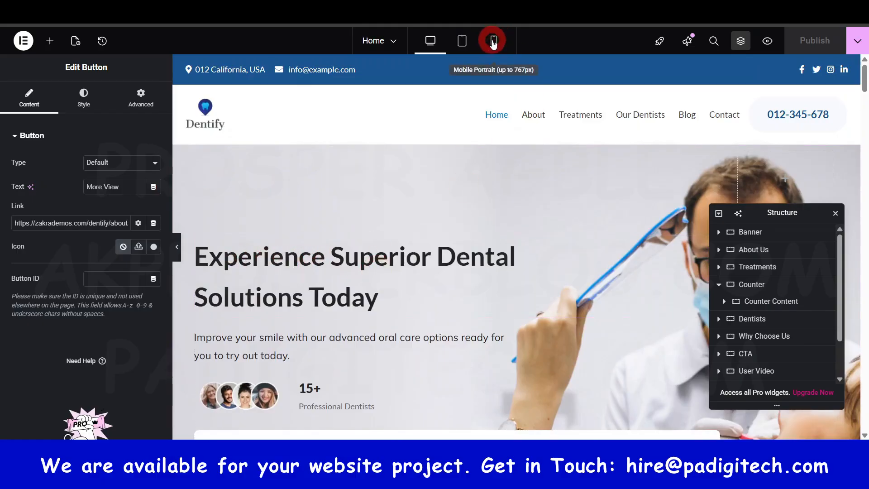
Examine the mobile portrait layout from the banner down to the Best Place For All Kinds Of Treatments heading.
left_click(493, 42)
scroll(504, 199, "down", 3)
scroll(501, 161, "down", 10)
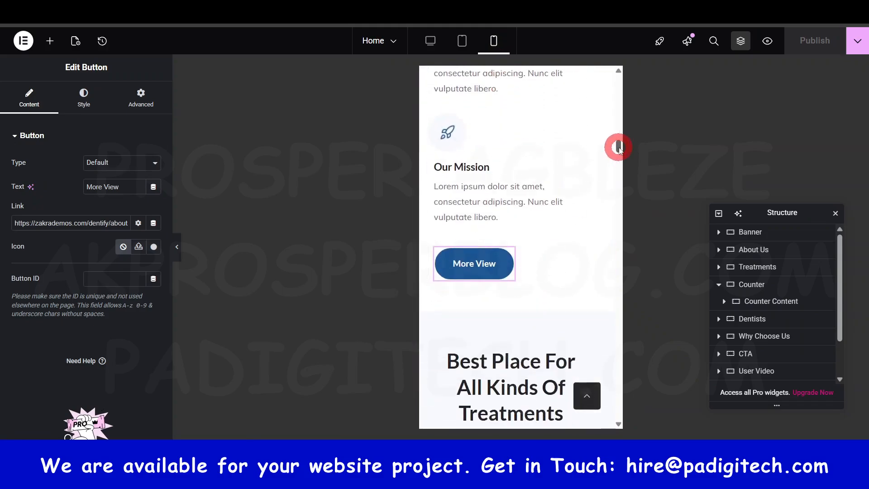
left_click_drag(618, 147, 619, 73)
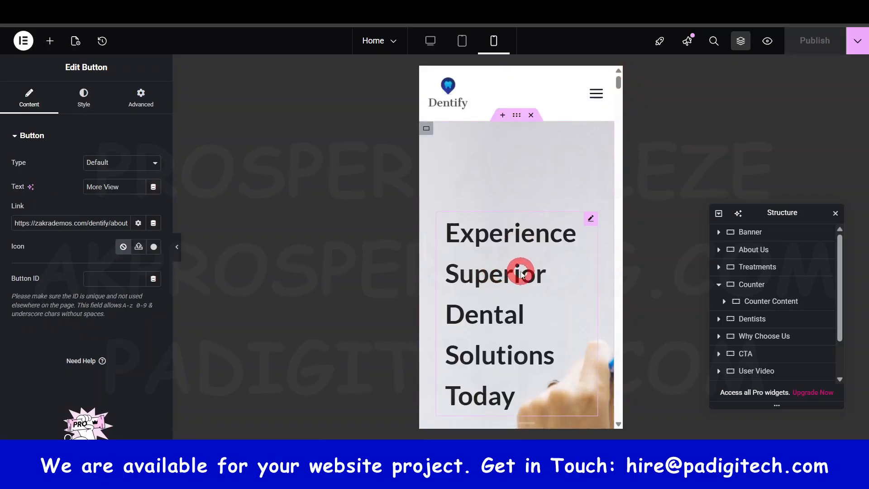
scroll(521, 273, "down", 1)
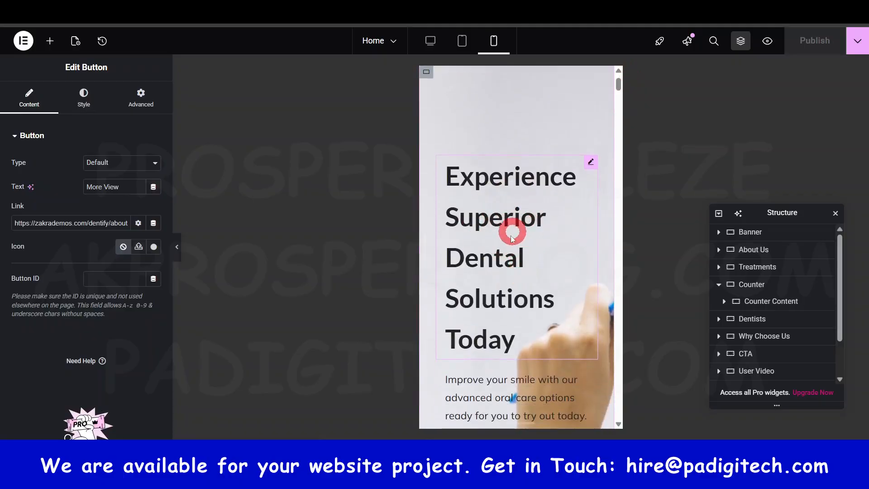
scroll(512, 237, "down", 3)
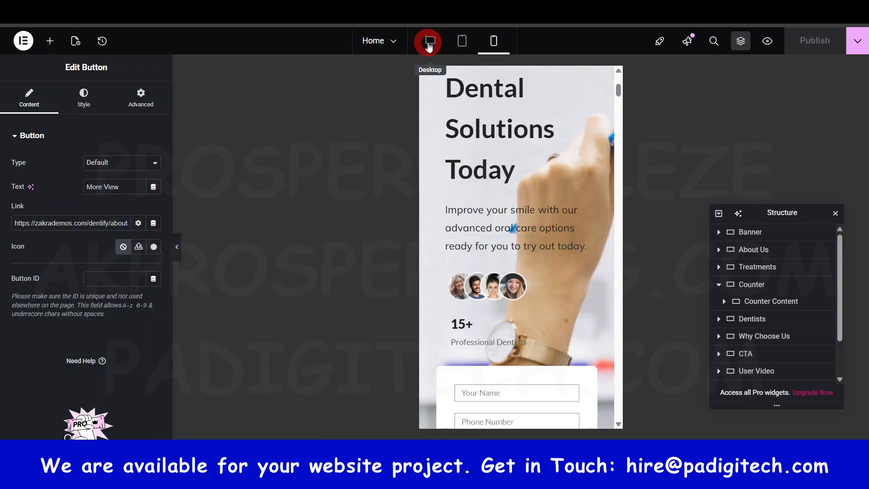
scroll(549, 237, "down", 15)
scroll(549, 240, "down", 10)
scroll(548, 239, "down", 8)
scroll(548, 238, "down", 2)
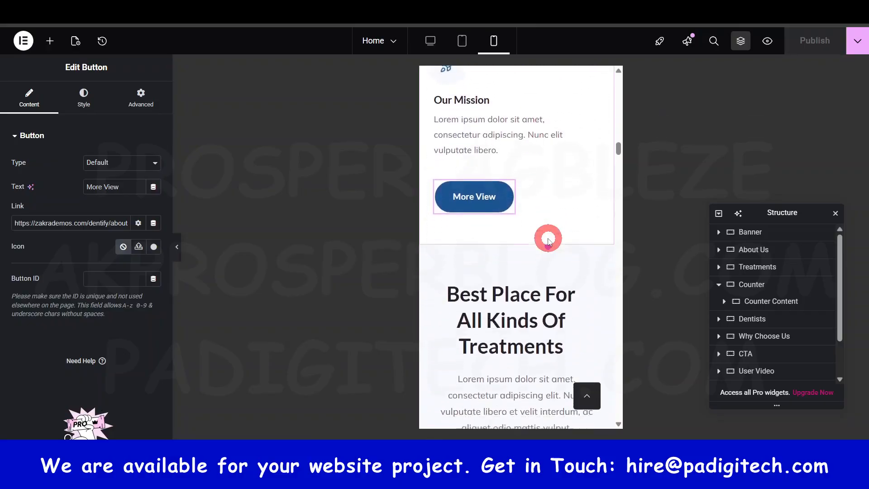
Compare the header and banner between the desktop view and the mobile portrait preview.
left_click(429, 42)
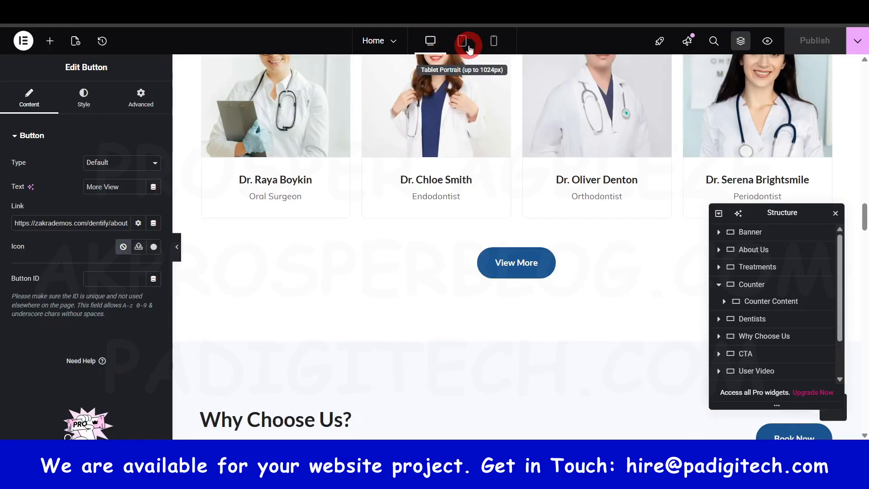
scroll(502, 172, "up", 10)
scroll(512, 214, "up", 10)
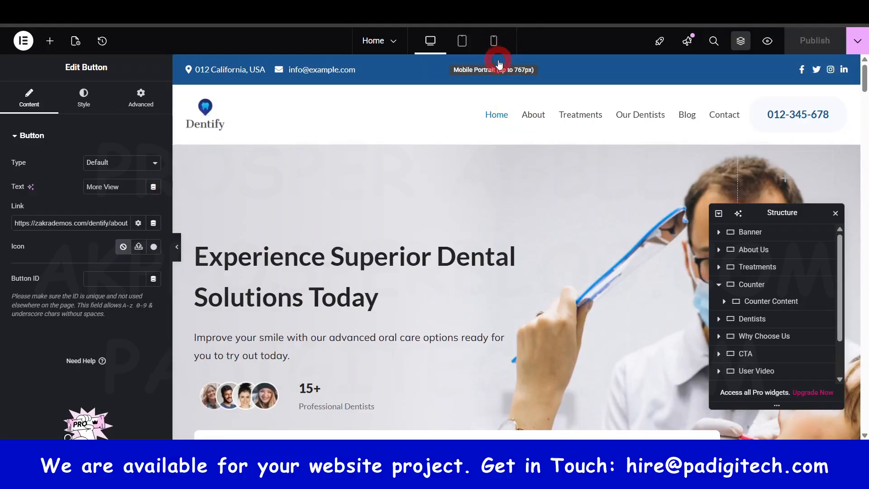
left_click(498, 56)
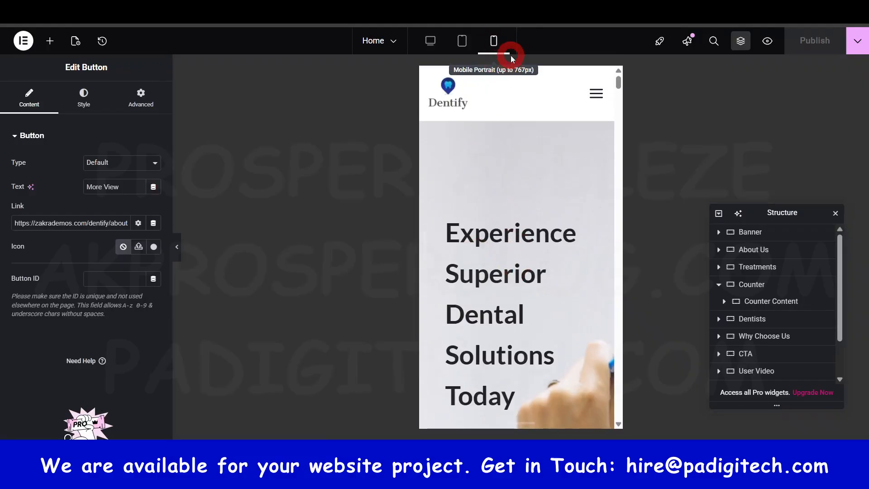
left_click(429, 41)
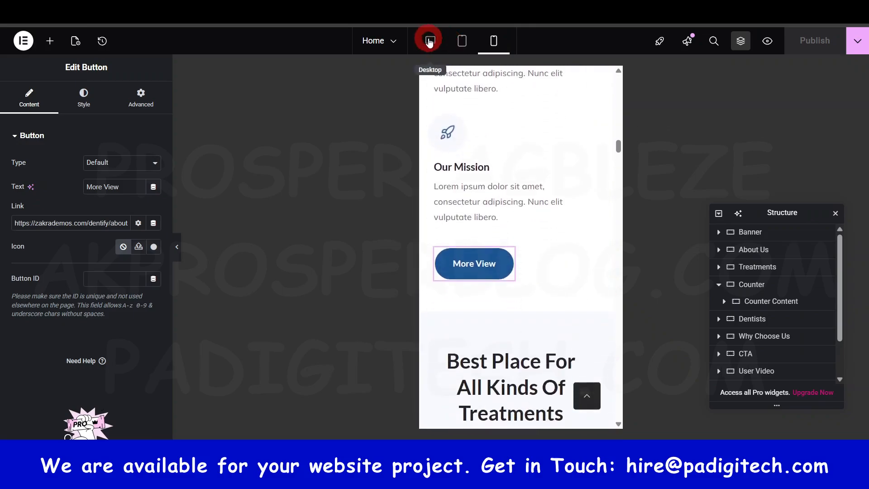
Left-align the Best Place For All Kinds Of Treatments heading in the mobile portrait view.
left_click(434, 330)
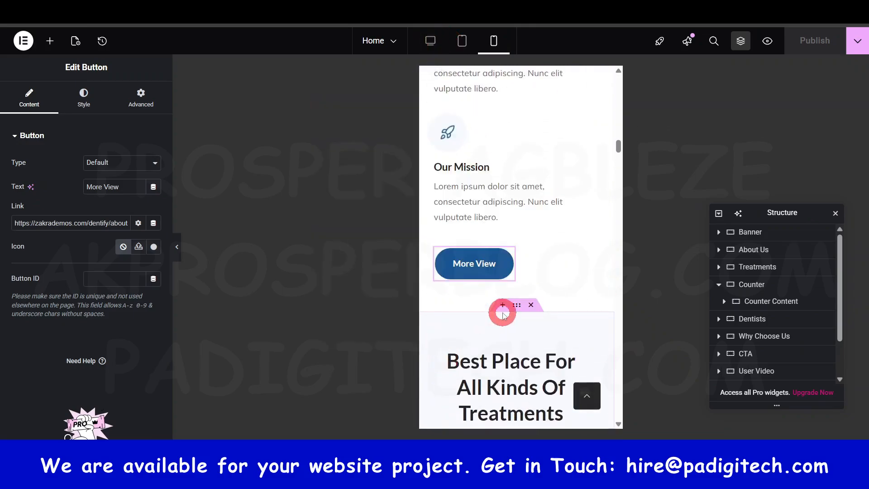
scroll(500, 311, "down", 5)
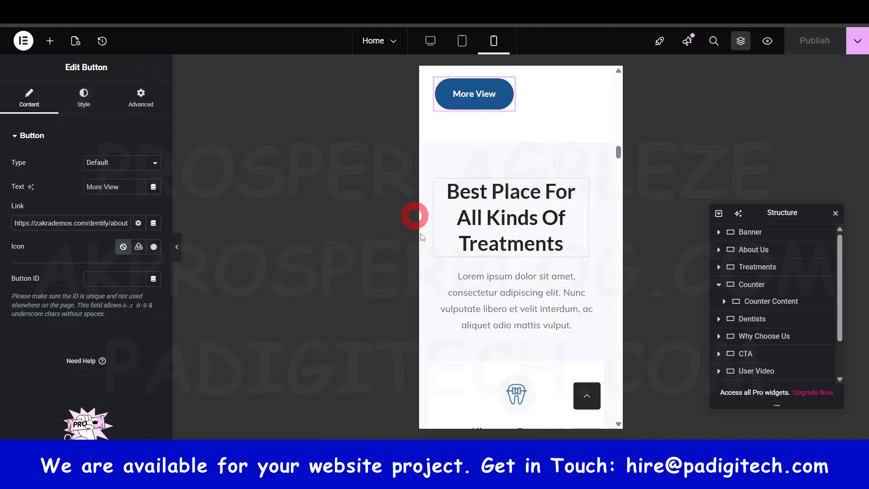
left_click(553, 231)
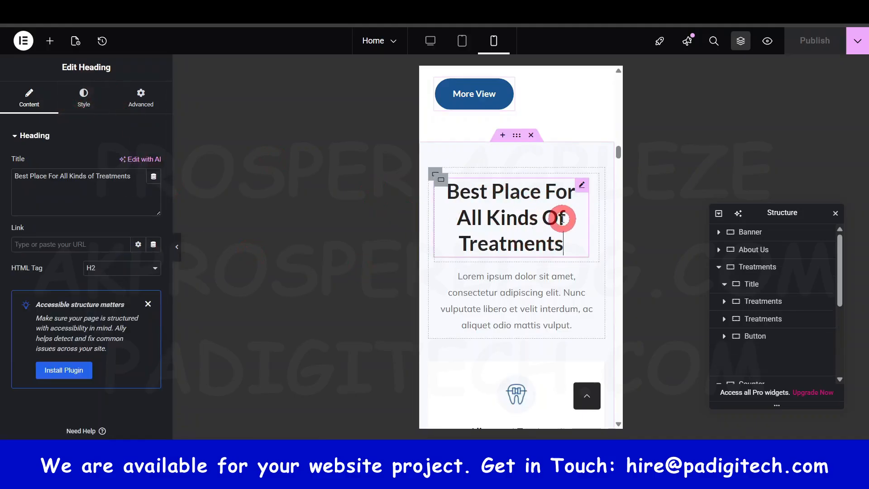
left_click(85, 96)
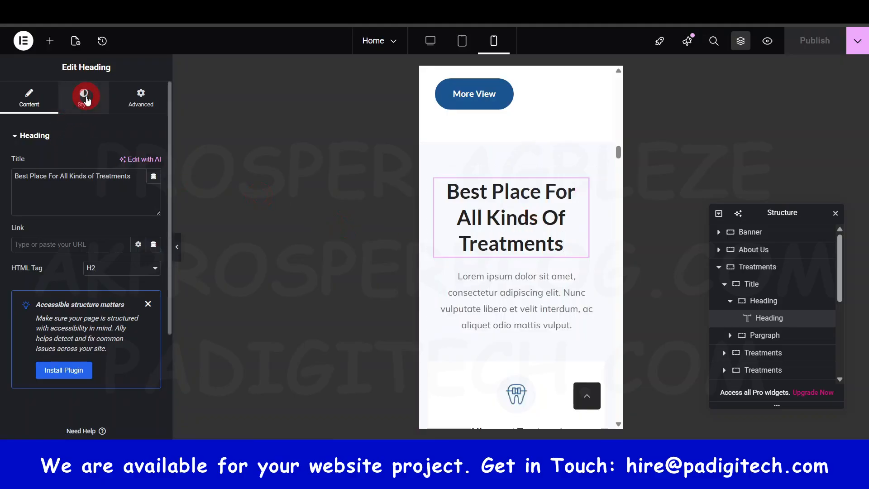
left_click(491, 225)
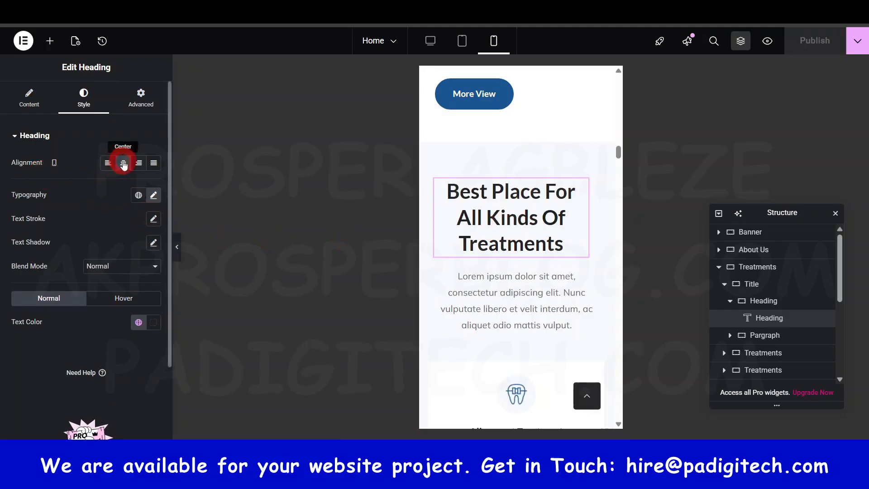
left_click(108, 163)
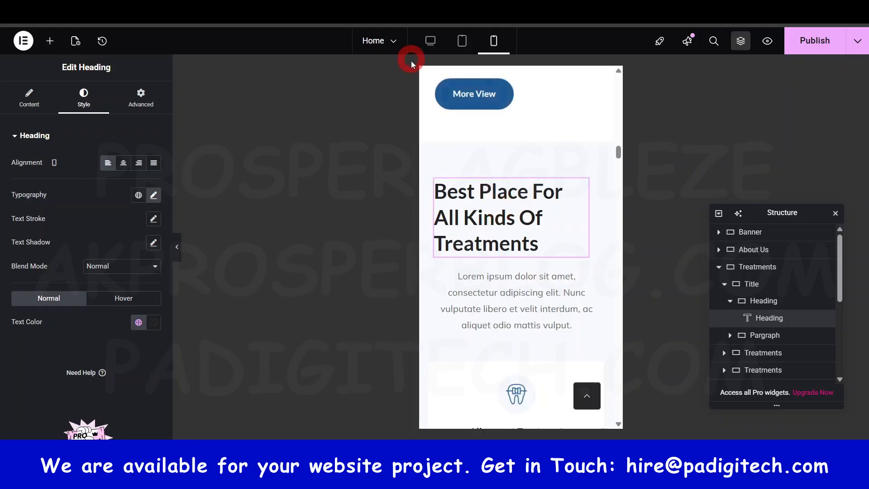
Check the Treatments heading's centered alignment on desktop, and apply left alignment to it for mobile portrait.
left_click(430, 48)
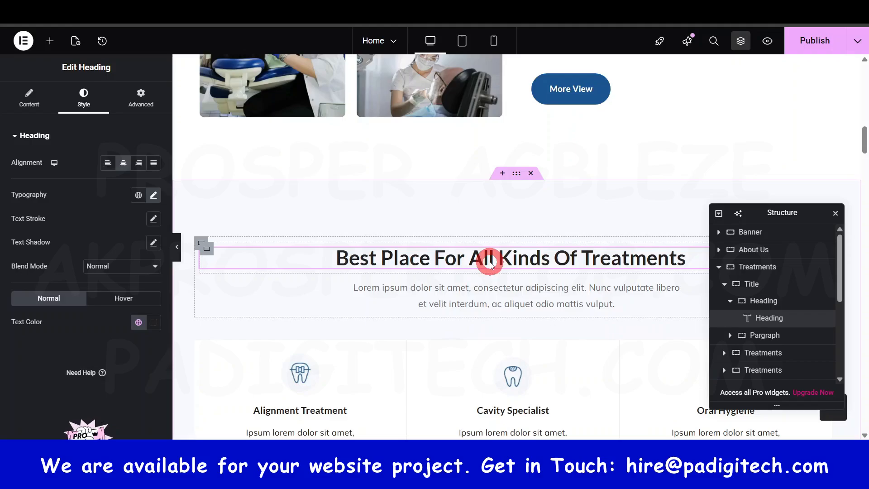
left_click(123, 163)
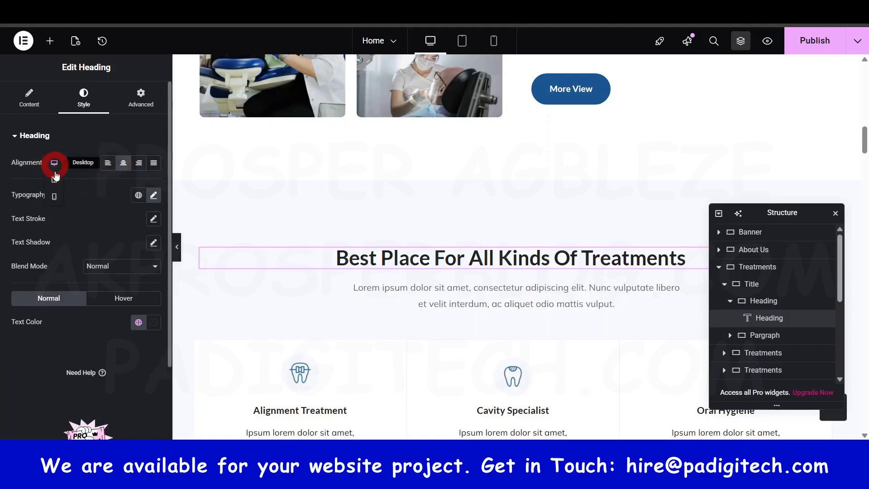
left_click(55, 196)
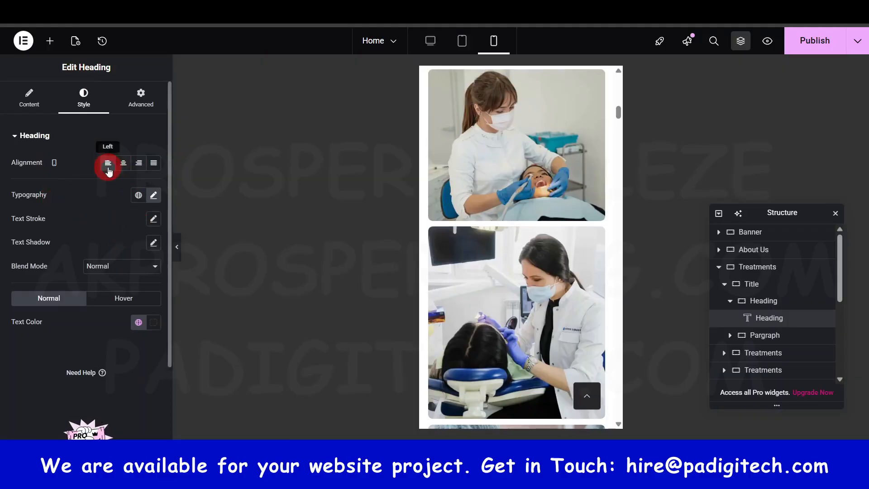
left_click(109, 169)
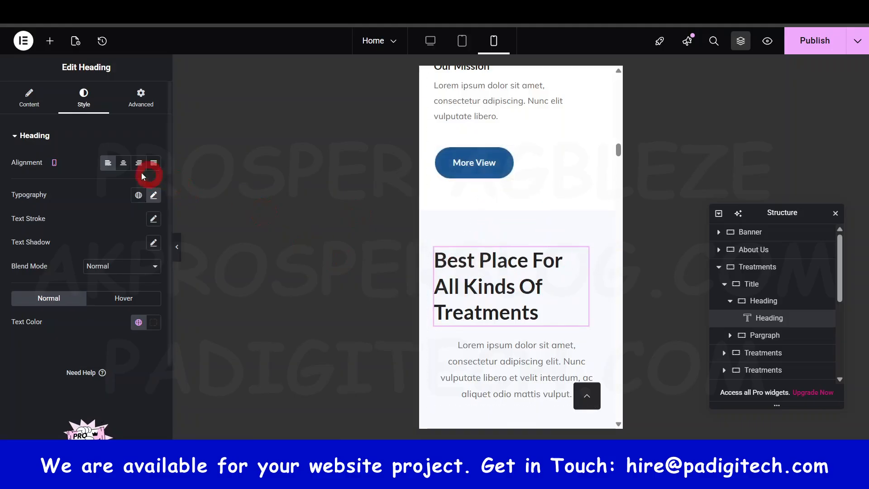
Center the Treatments heading for mobile portrait, and revert to the earlier heading alignment edit through the history.
left_click(123, 162)
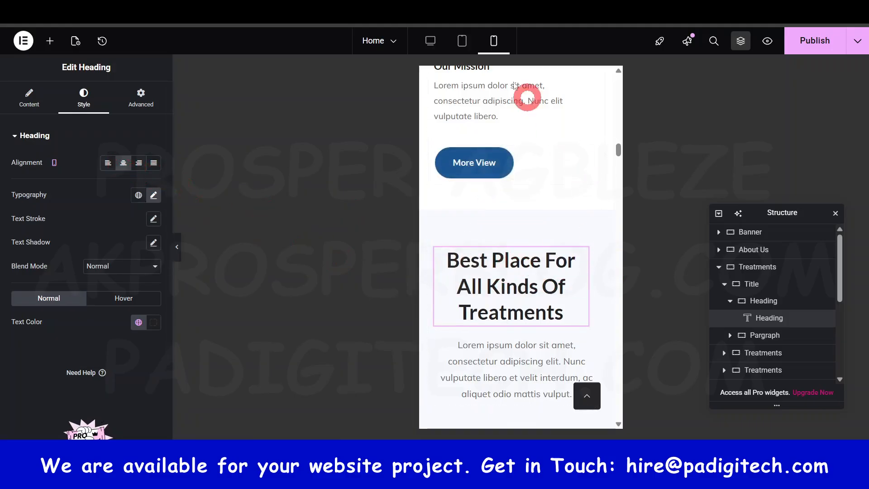
left_click(430, 46)
left_click(434, 43)
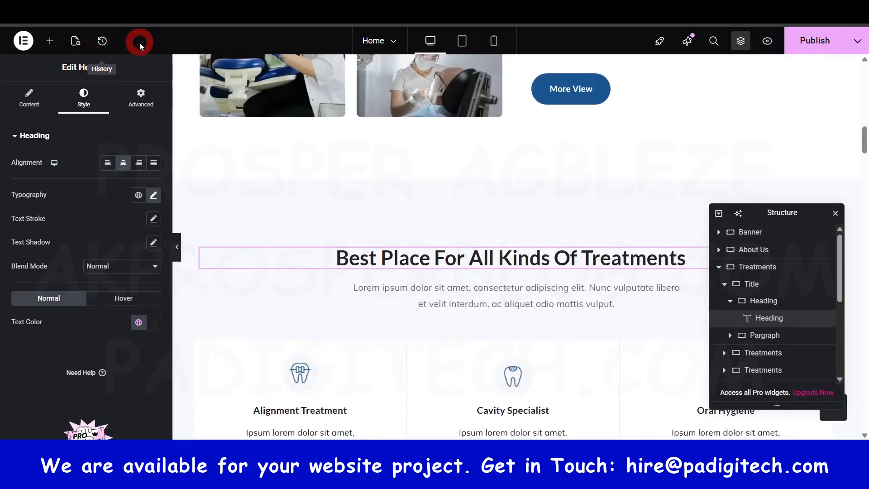
left_click(102, 41)
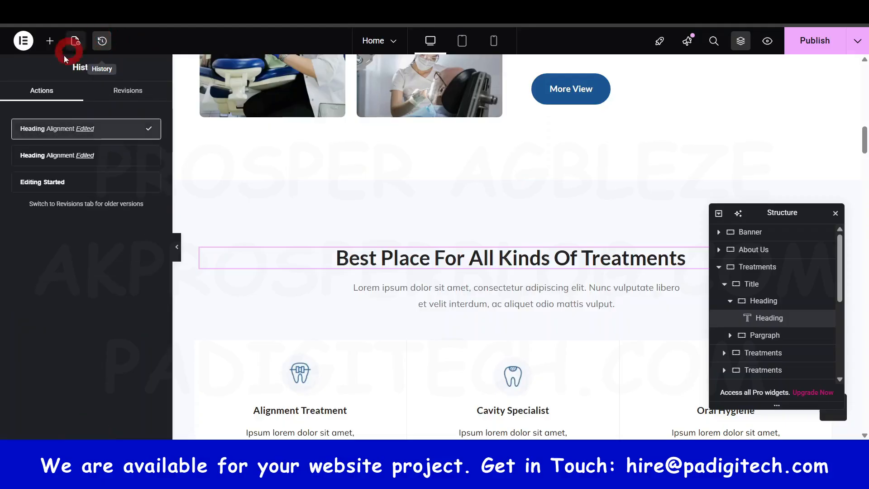
left_click(115, 156)
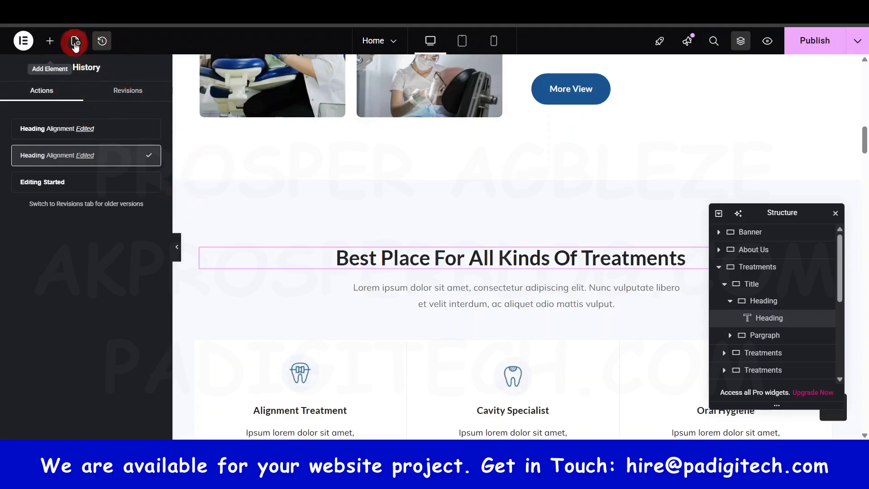
Browse the layout and basic widgets available for adding to the page.
left_click(48, 42)
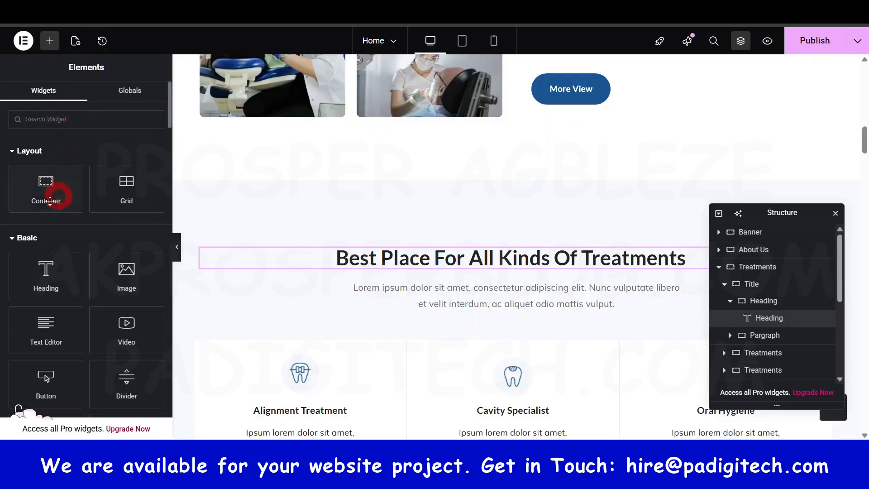
scroll(56, 227, "down", 4)
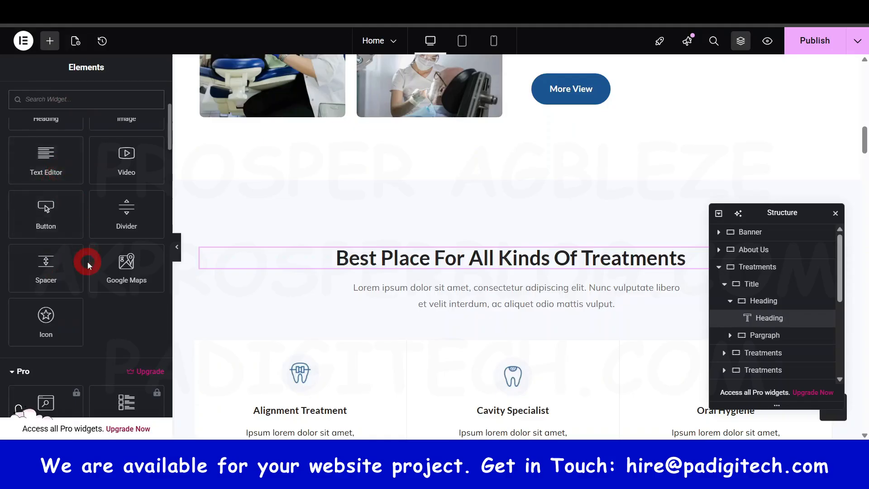
scroll(87, 262, "up", 4)
scroll(322, 267, "up", 10)
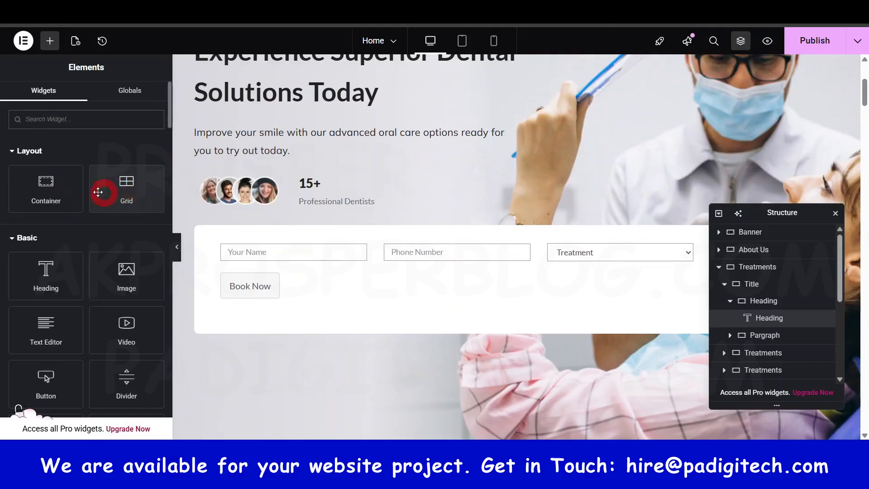
scroll(320, 262, "down", 3)
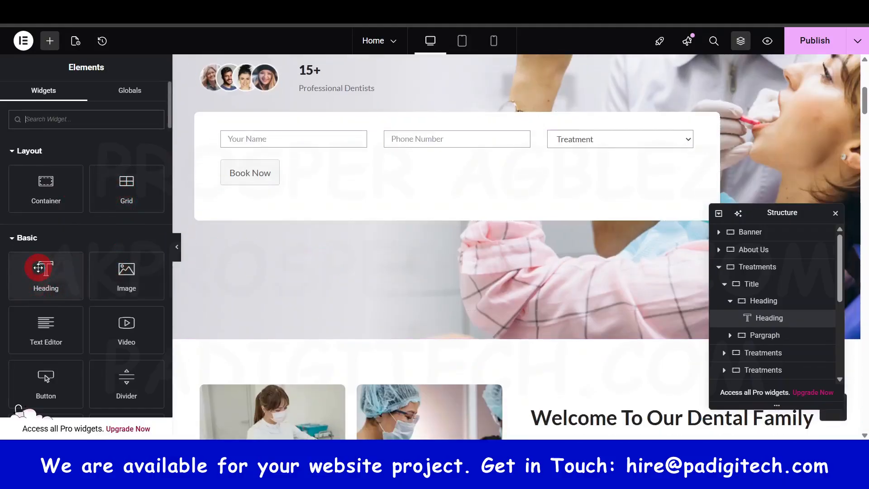
Move the Structure panel clear of the banner, and open the banner's heading and paragraph text for editing.
scroll(360, 296, "up", 5)
left_click_drag(800, 215, 810, 427)
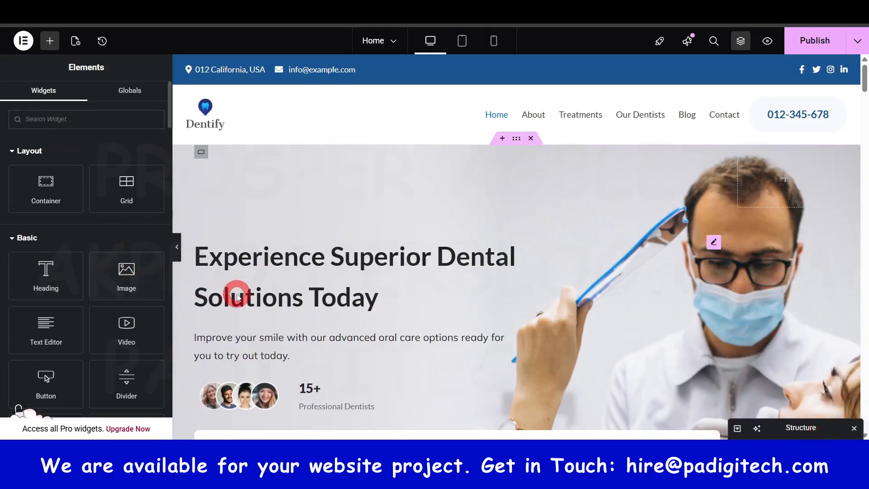
left_click(283, 277)
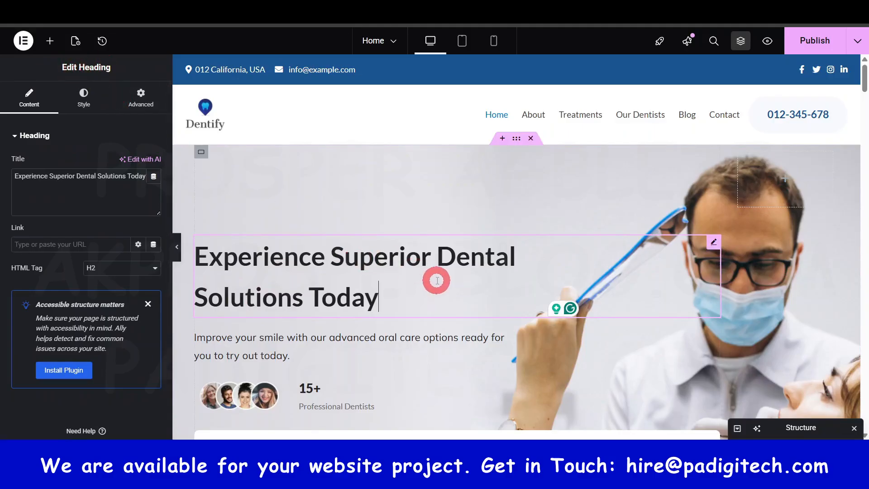
scroll(437, 281, "down", 3)
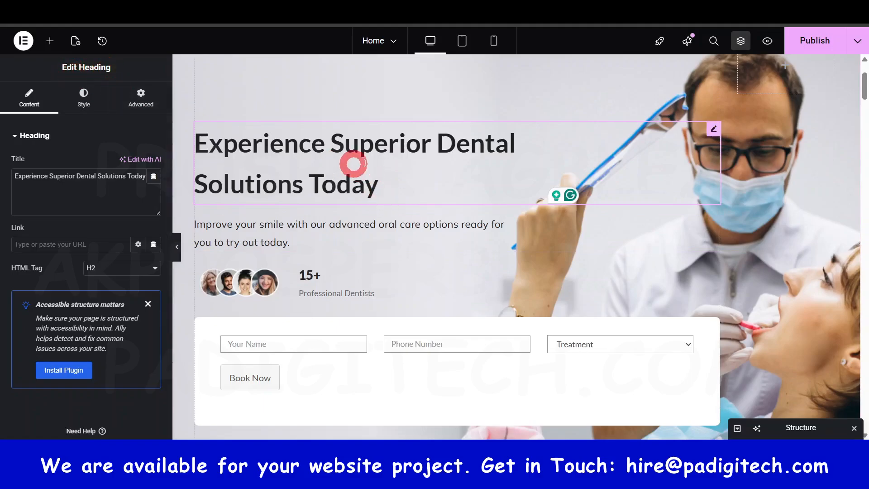
left_click(328, 236)
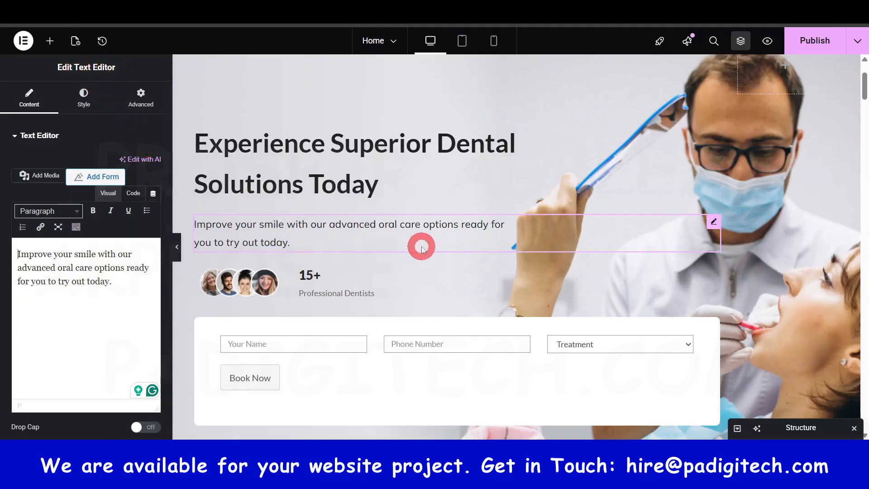
Inspect the content settings of the booking form and the tall dental treatment photo in the About Us section.
scroll(419, 246, "down", 3)
left_click(447, 258)
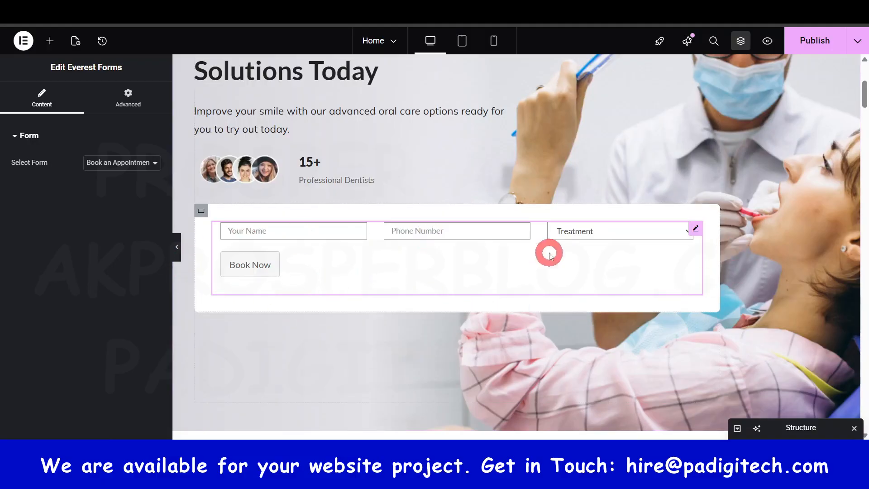
scroll(549, 250, "down", 7)
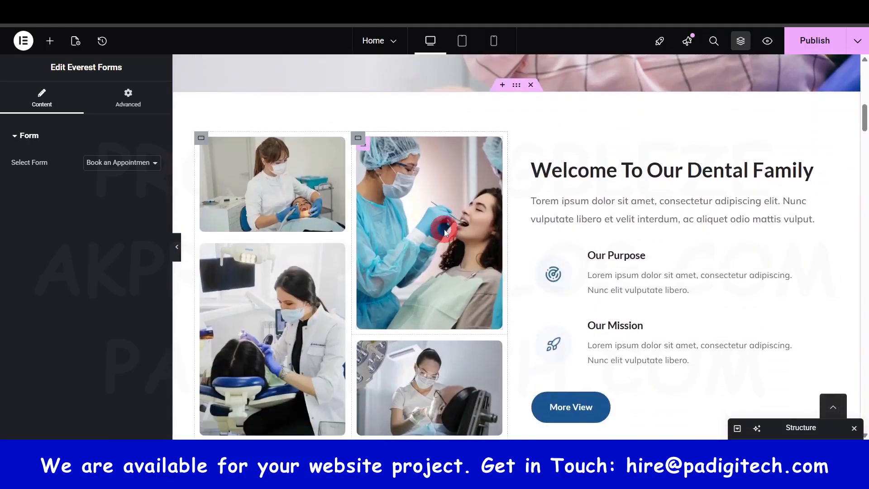
left_click(444, 229)
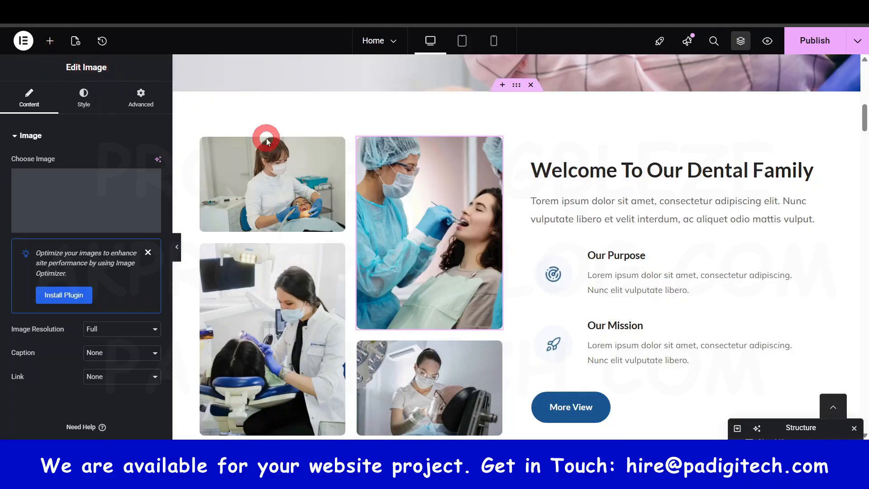
scroll(556, 310, "up", 7)
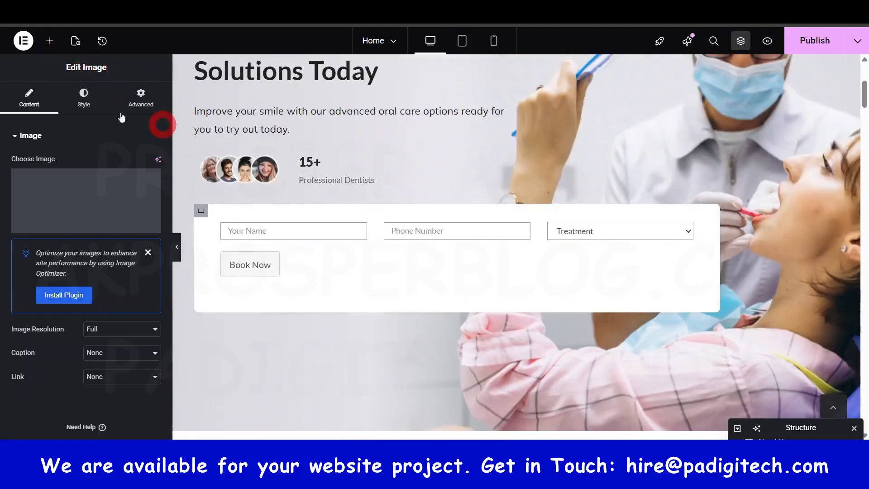
Browse the Basic and Pro widgets available for adding to the page.
left_click(50, 41)
mouse_move(37, 271)
left_mouse_down()
mouse_move(120, 310)
mouse_move(388, 305)
mouse_move(392, 340)
mouse_move(225, 330)
mouse_move(15, 270)
mouse_move(27, 272)
left_mouse_up()
mouse_move(121, 272)
left_mouse_down()
mouse_move(281, 223)
mouse_move(314, 155)
mouse_move(389, 162)
mouse_move(404, 182)
mouse_move(122, 270)
left_mouse_up()
scroll(76, 354, "down", 3)
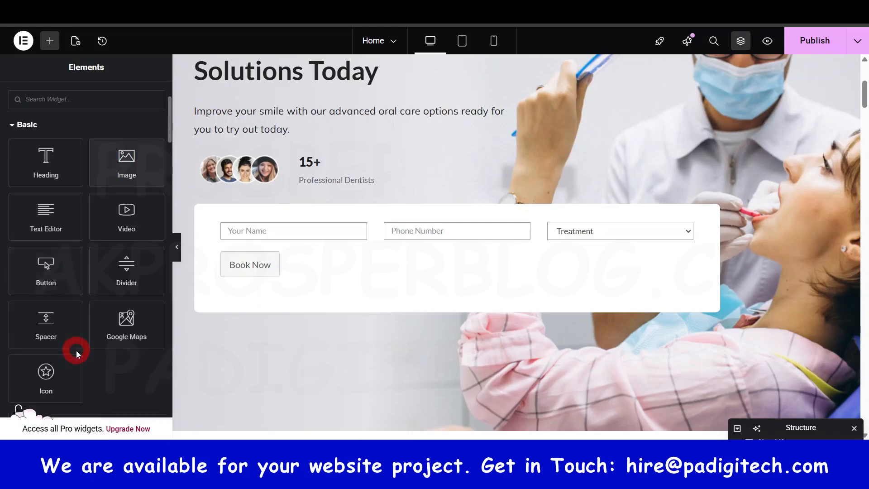
scroll(50, 334, "down", 3)
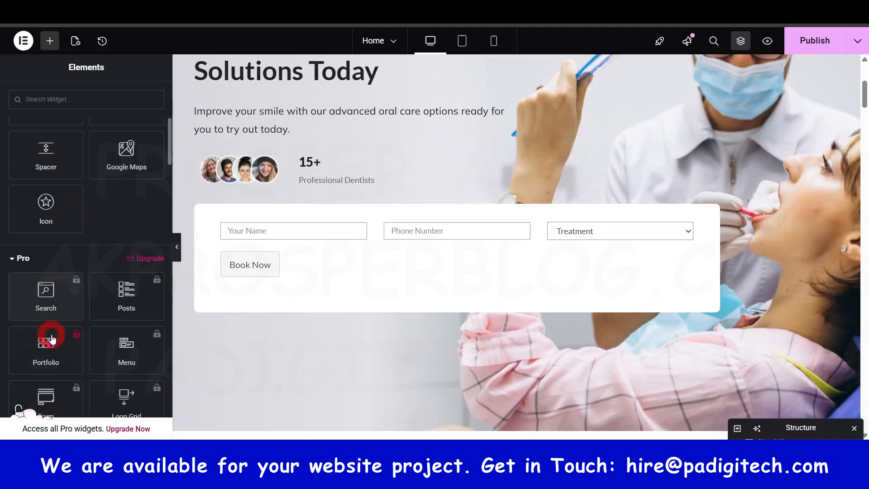
scroll(452, 300, "down", 3)
scroll(90, 286, "down", 4)
scroll(79, 287, "down", 3)
scroll(77, 287, "up", 5)
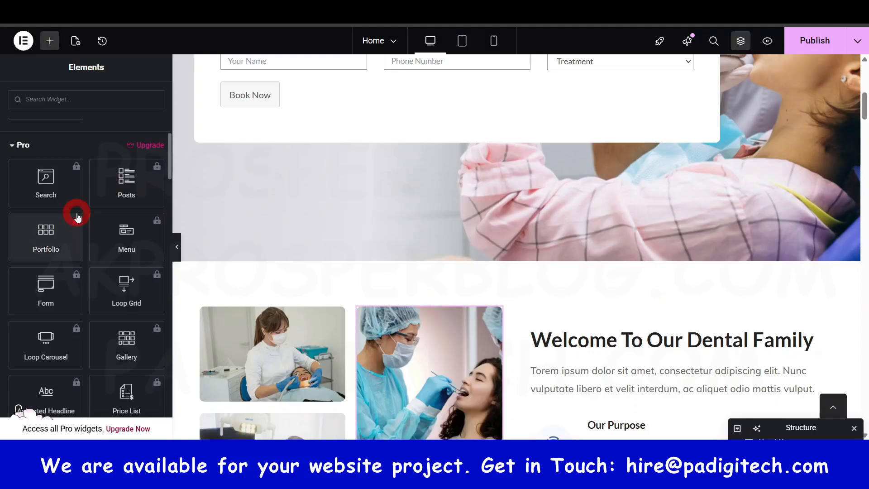
scroll(82, 278, "down", 6)
scroll(82, 281, "down", 9)
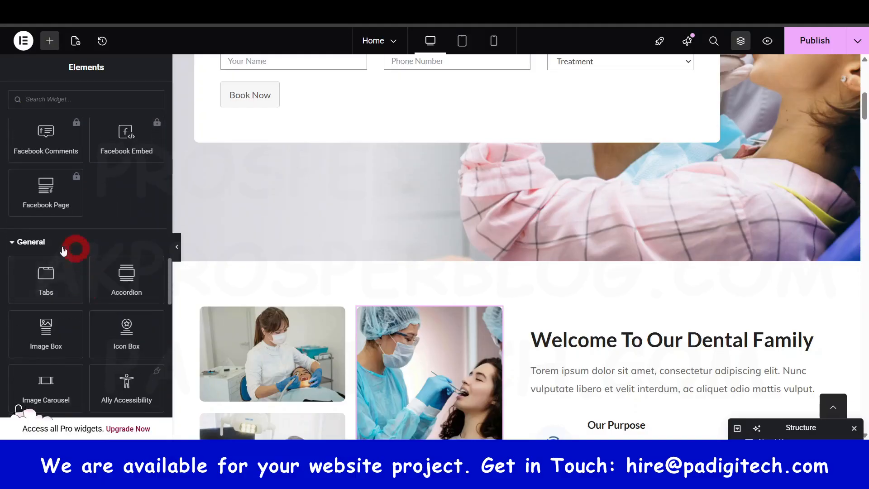
Look through the General, Link In Bio and Everest Forms widgets, and return to the start of the widget list.
scroll(114, 291, "down", 3)
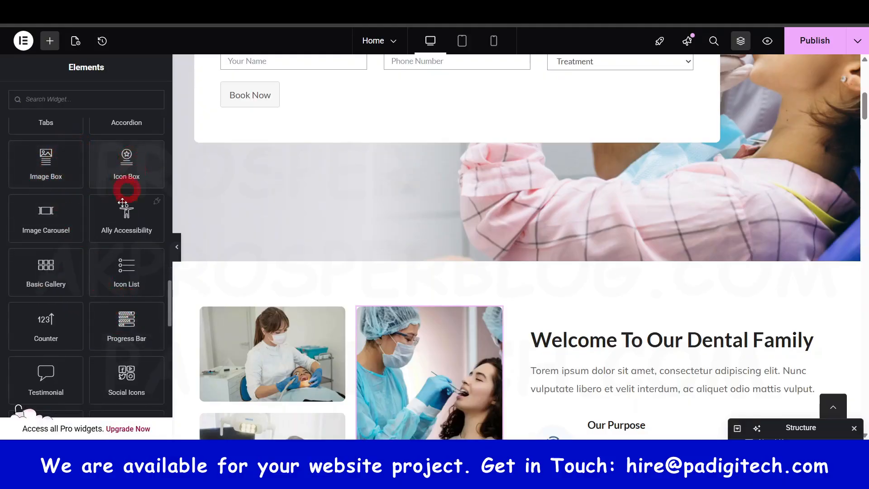
scroll(117, 312, "down", 3)
scroll(85, 285, "down", 3)
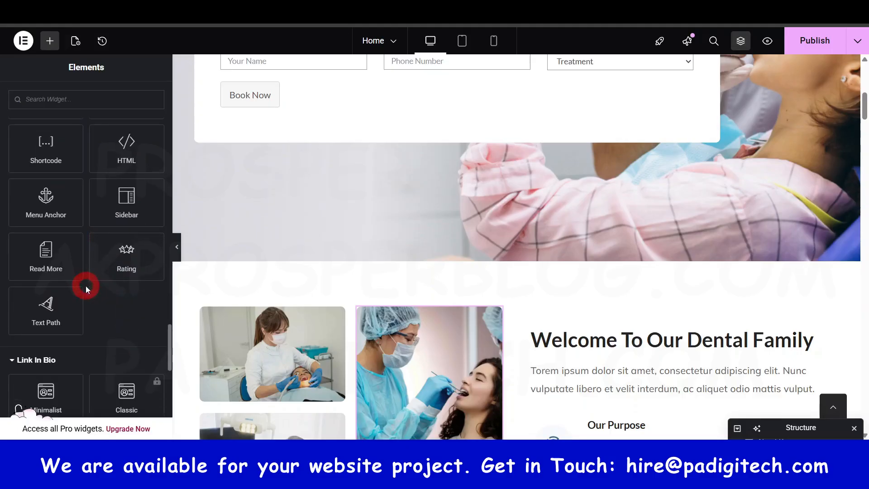
scroll(77, 310, "up", 3)
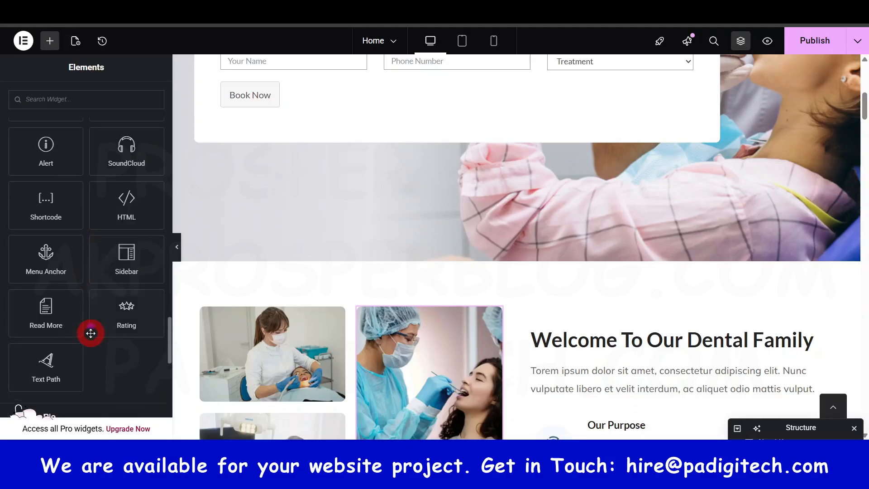
scroll(352, 322, "down", 2)
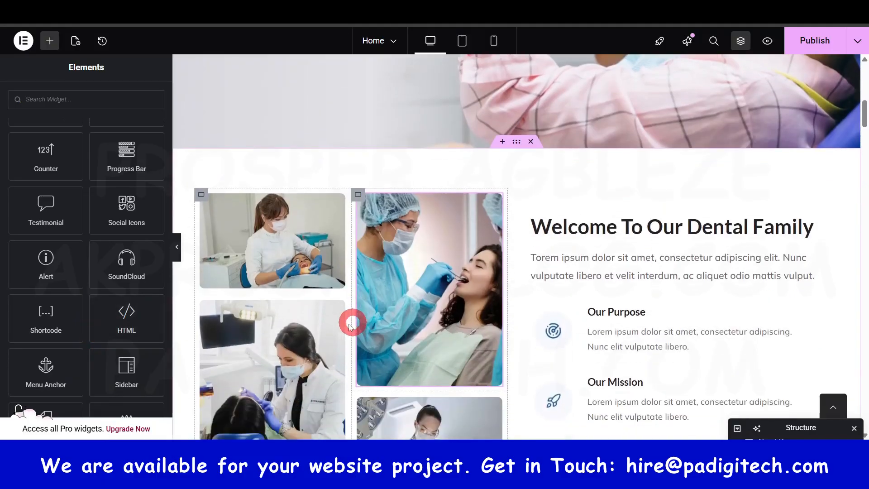
scroll(116, 278, "down", 3)
scroll(116, 278, "down", 5)
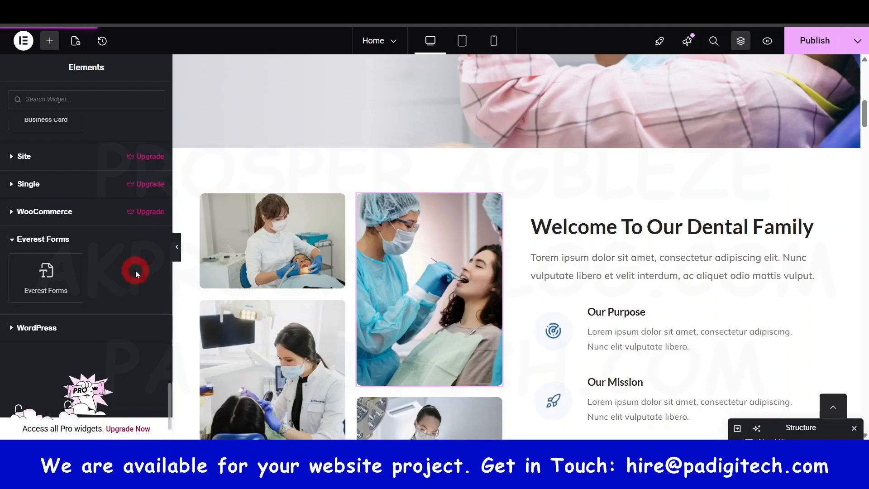
scroll(119, 299, "up", 5)
scroll(119, 305, "up", 5)
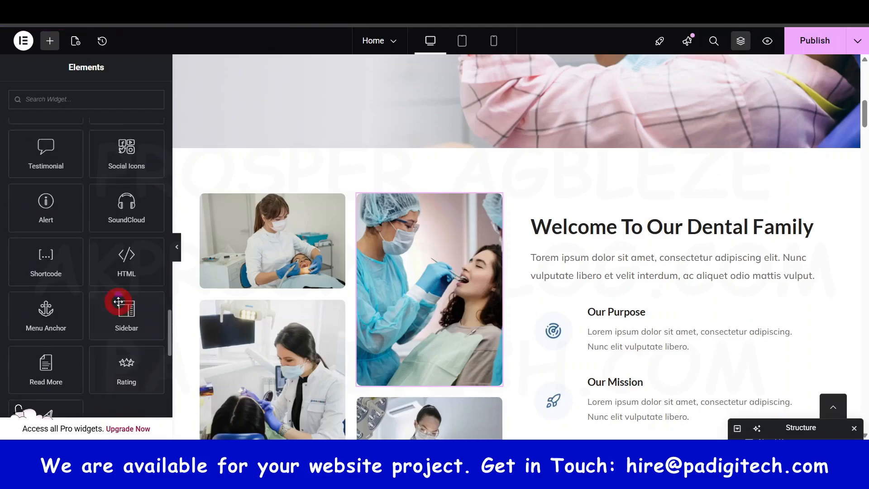
scroll(118, 298, "up", 15)
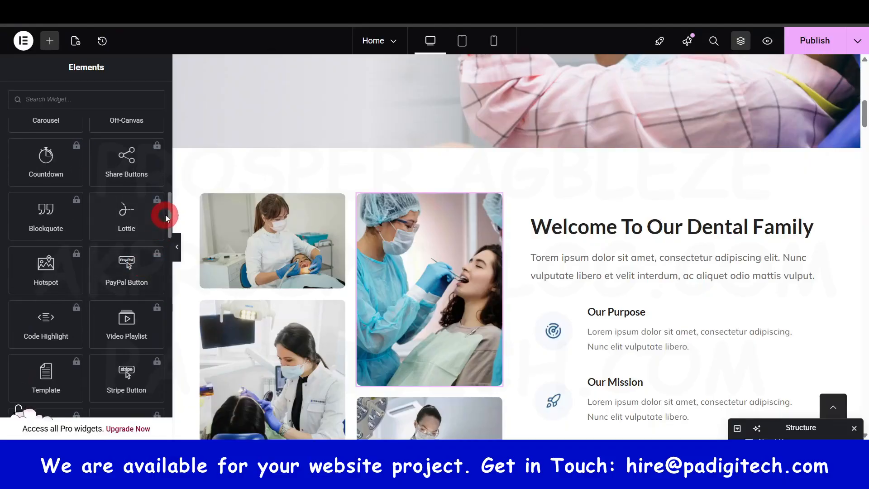
left_click_drag(170, 210, 167, 62)
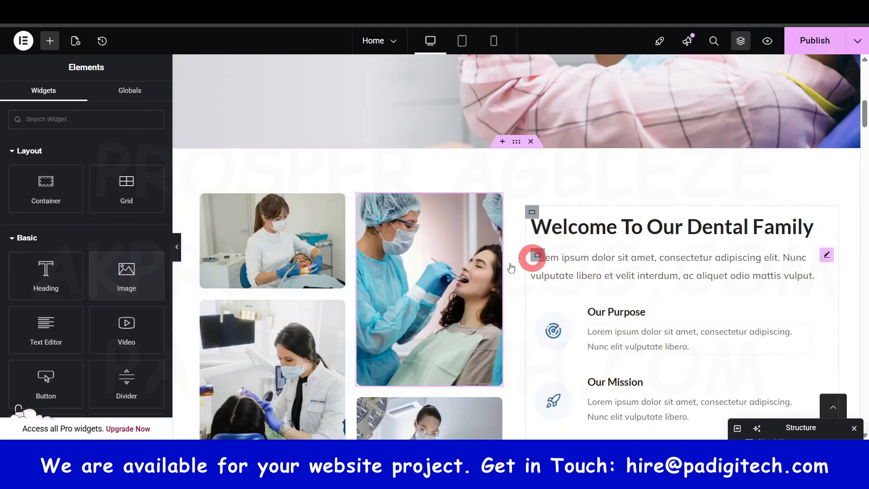
Check the global widgets section and the editor's main menu options, and return to the widget list.
left_click(130, 90)
left_click(43, 91)
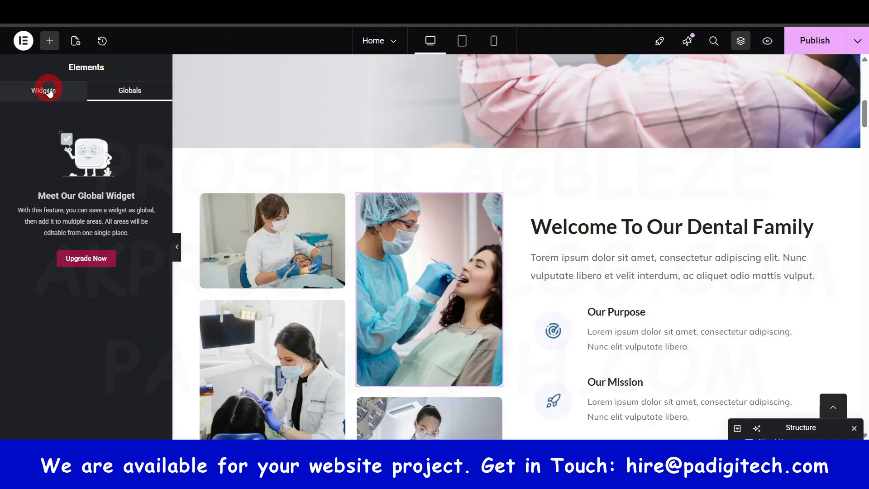
left_click(22, 41)
left_click(62, 80)
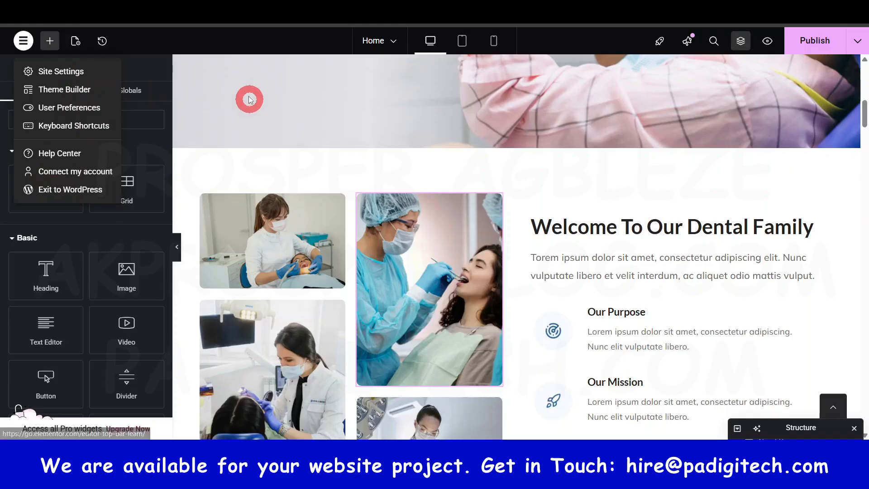
left_click(197, 78)
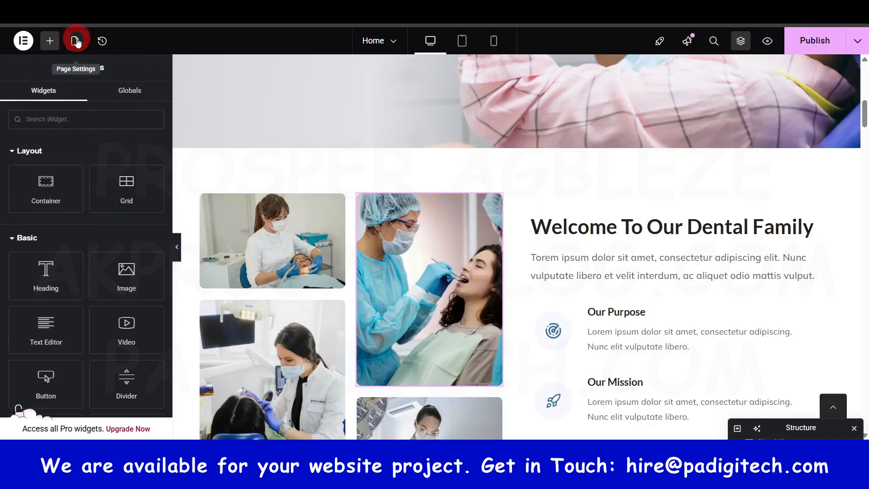
Review the Home page's general settings, including its title, status choices, featured image and page layout.
left_click(76, 41)
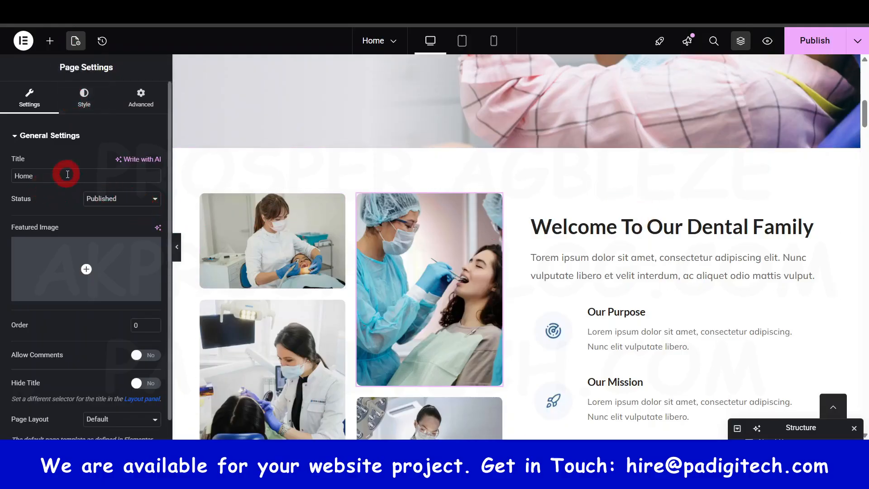
left_click(131, 206)
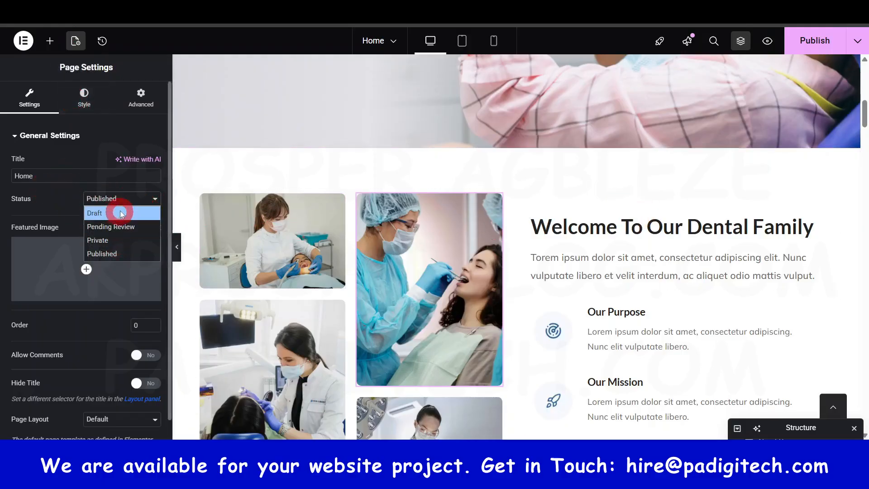
left_click(123, 204)
scroll(89, 301, "down", 1)
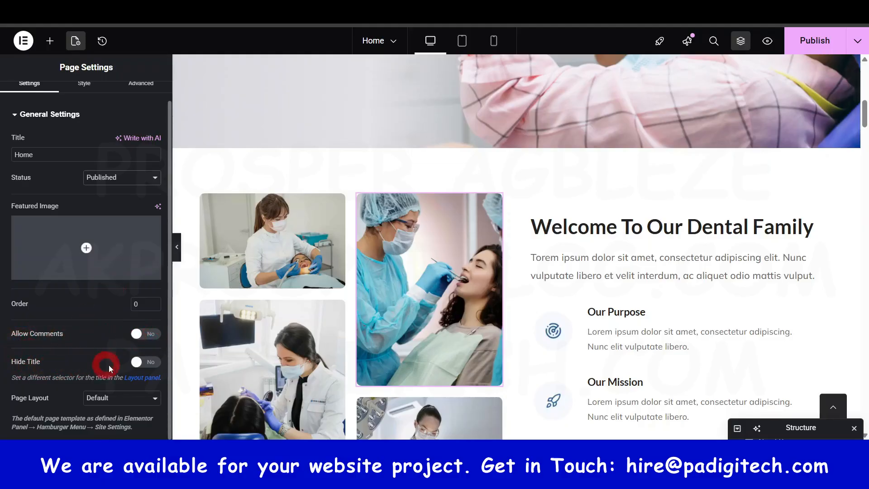
scroll(114, 330, "up", 1)
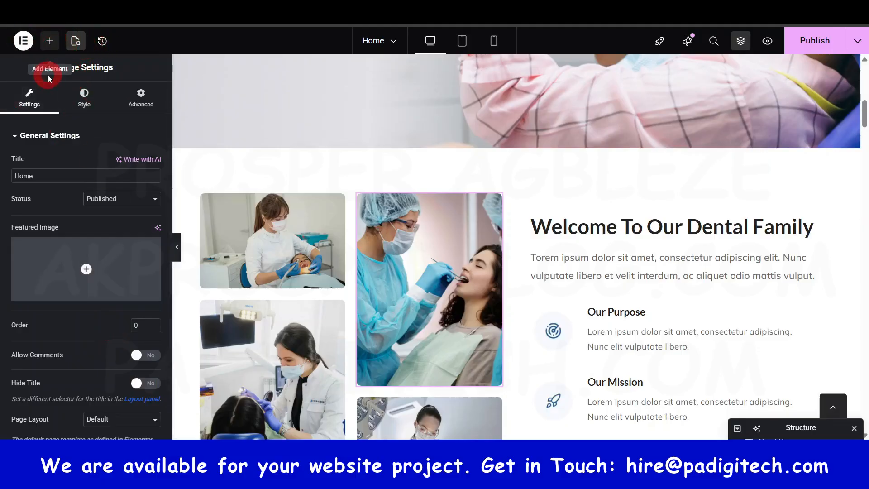
Open the site settings and review the system and custom global colors.
left_click(50, 44)
left_click(25, 41)
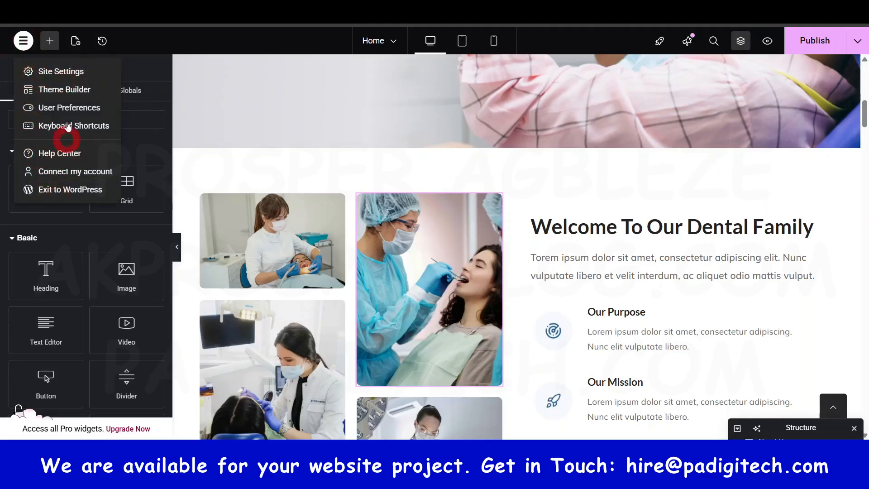
left_click(65, 74)
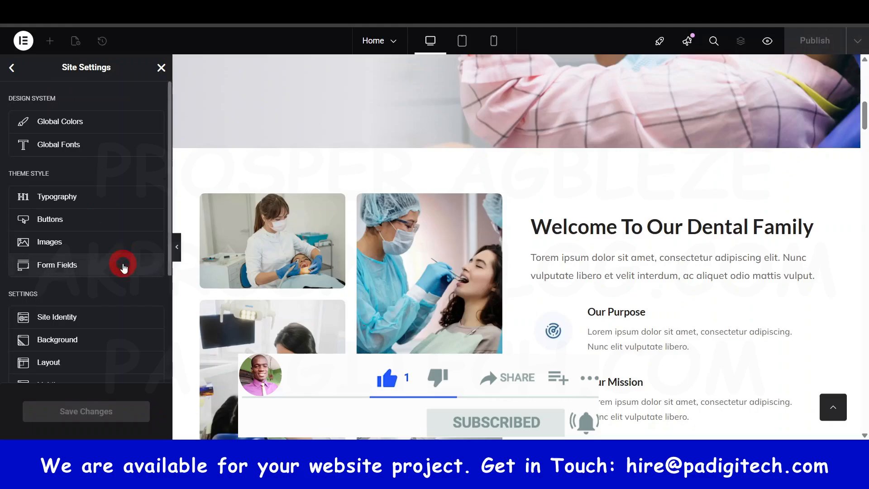
left_click(68, 121)
scroll(85, 283, "down", 3)
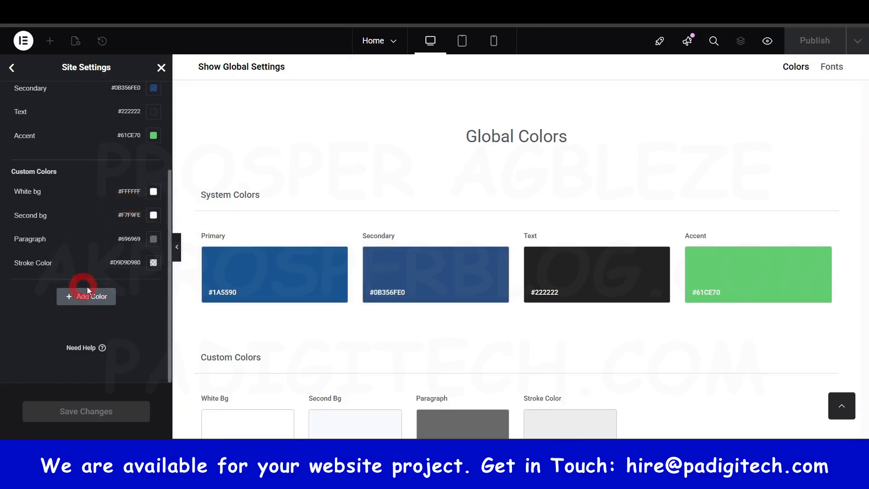
Add a new custom global color, delete it again, and leave the global colors with the changes discarded.
left_click(87, 299)
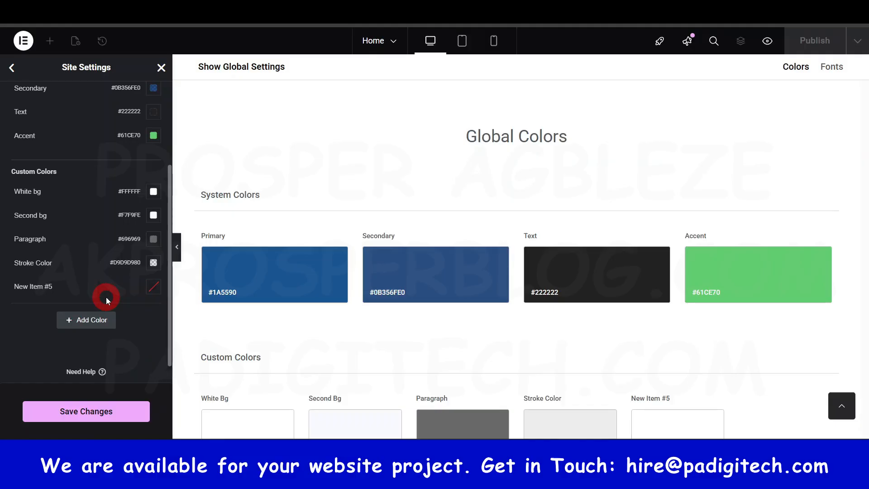
mouse_move(130, 294)
left_click(140, 287)
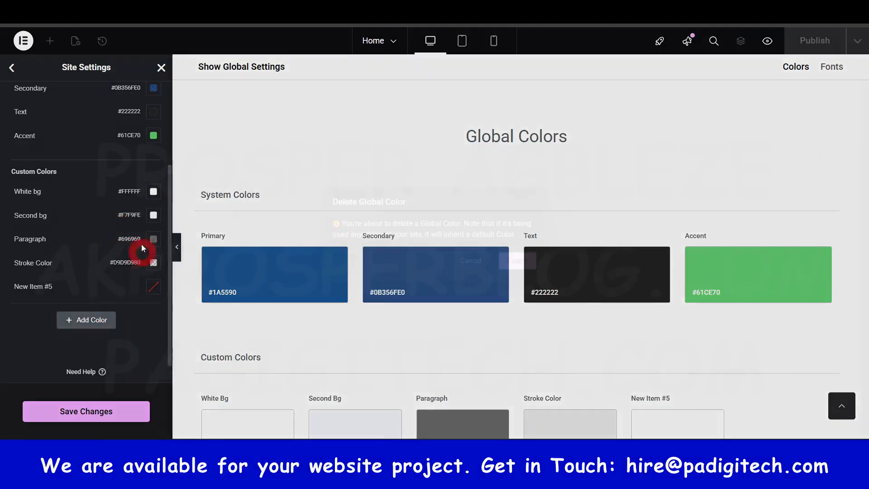
left_click(517, 261)
scroll(115, 166, "up", 3)
left_click(17, 94)
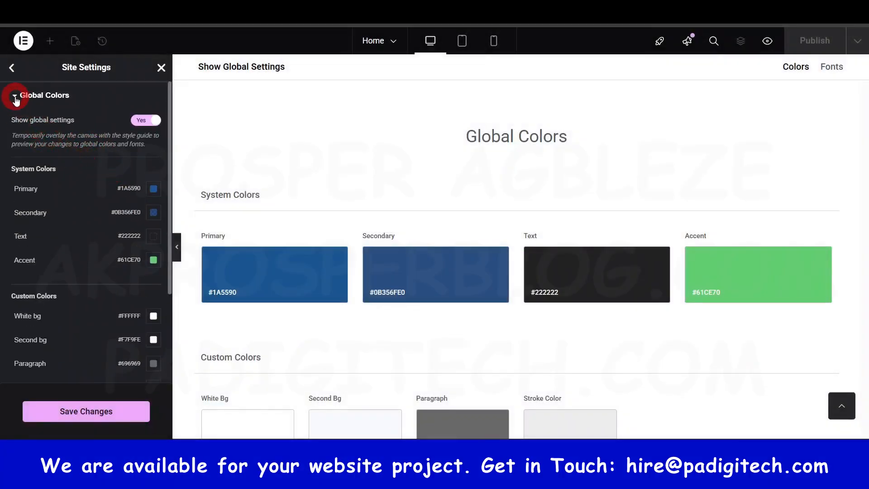
left_click(13, 68)
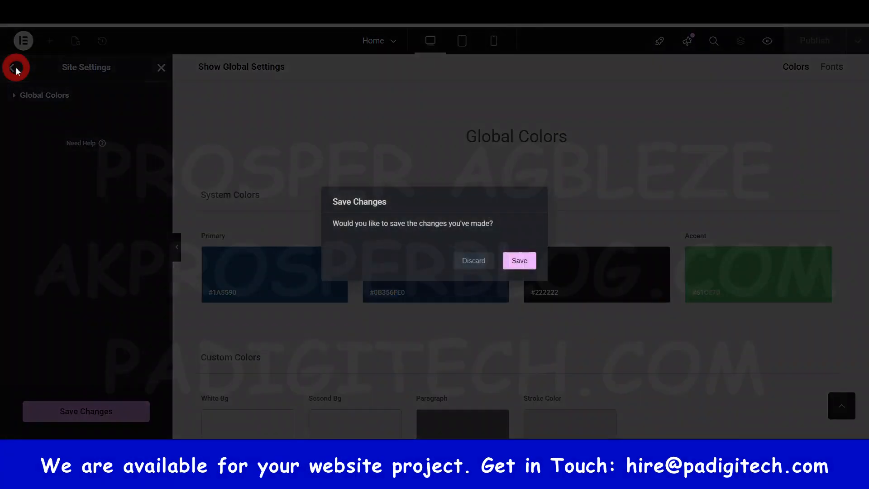
left_click(478, 261)
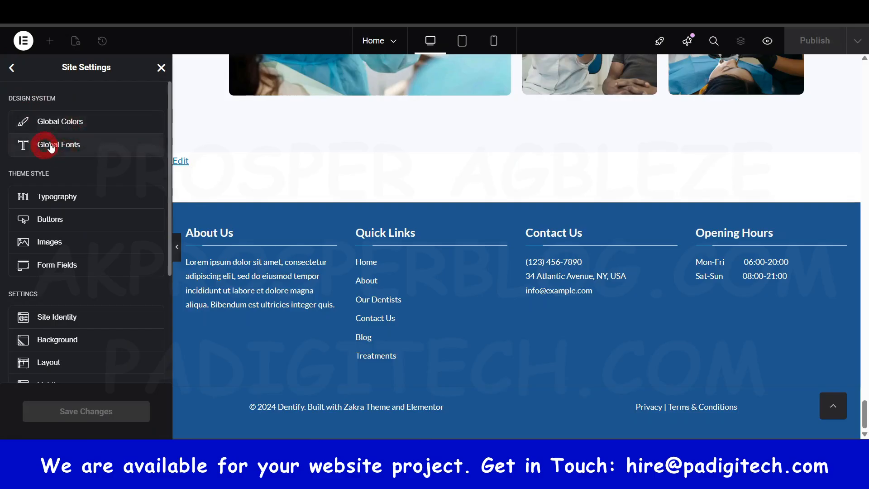
Review the global font styles and fallback font family, and save the site settings on leaving them.
left_click(80, 150)
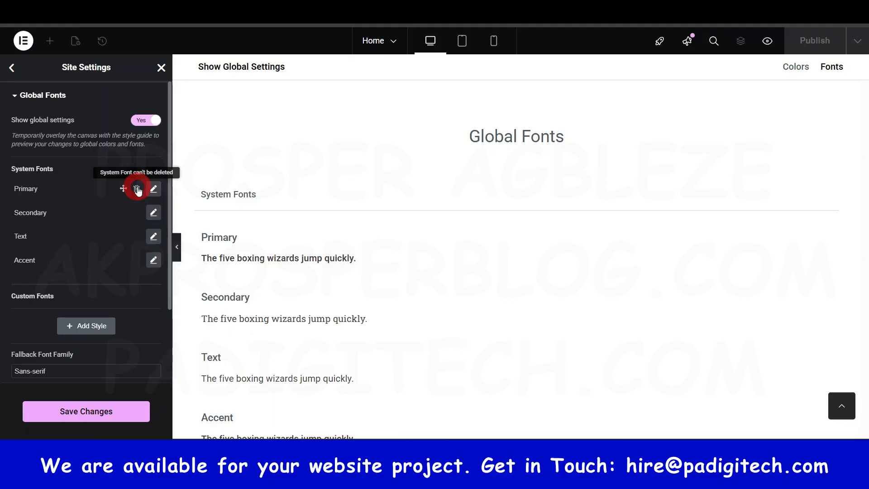
left_click(92, 327)
scroll(94, 327, "down", 1)
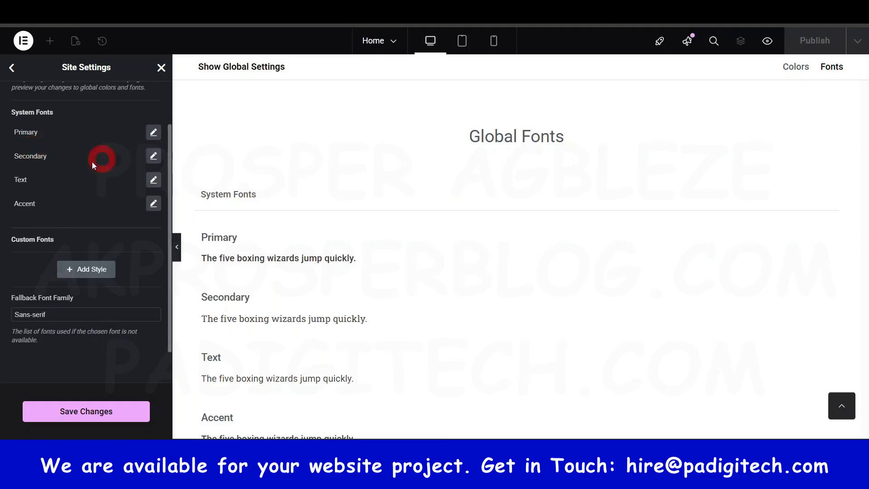
scroll(86, 217, "up", 1)
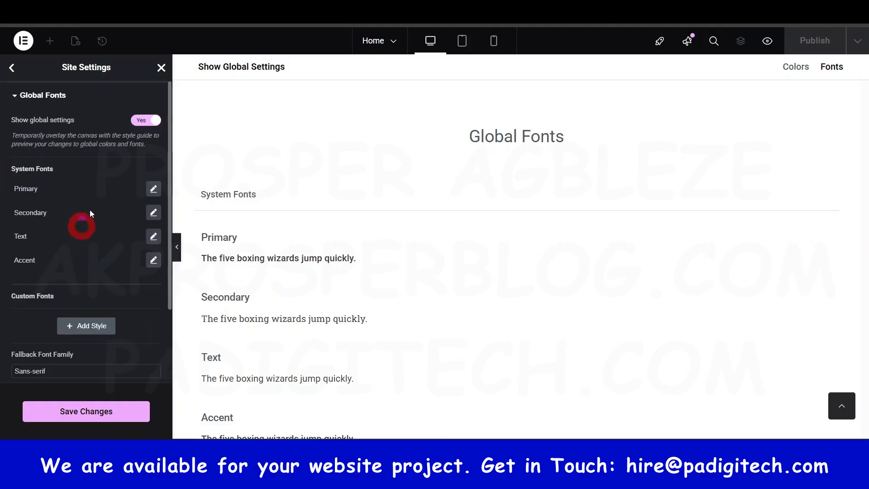
left_click(13, 69)
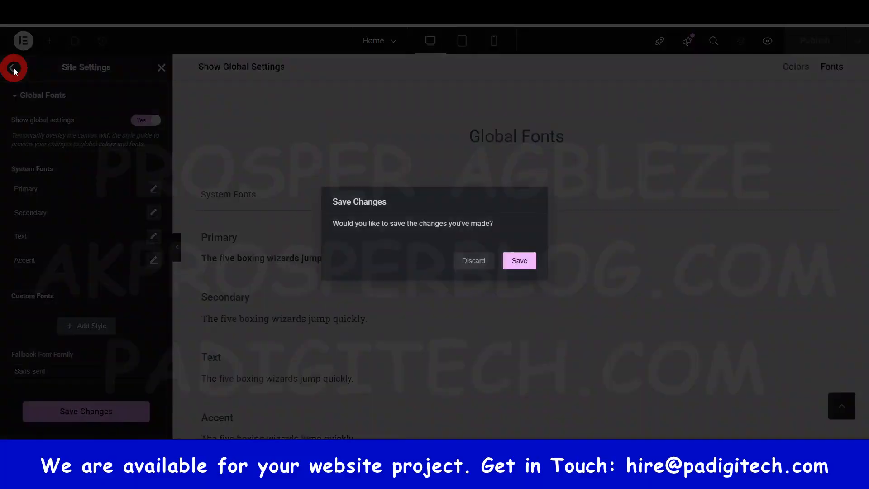
left_click(519, 262)
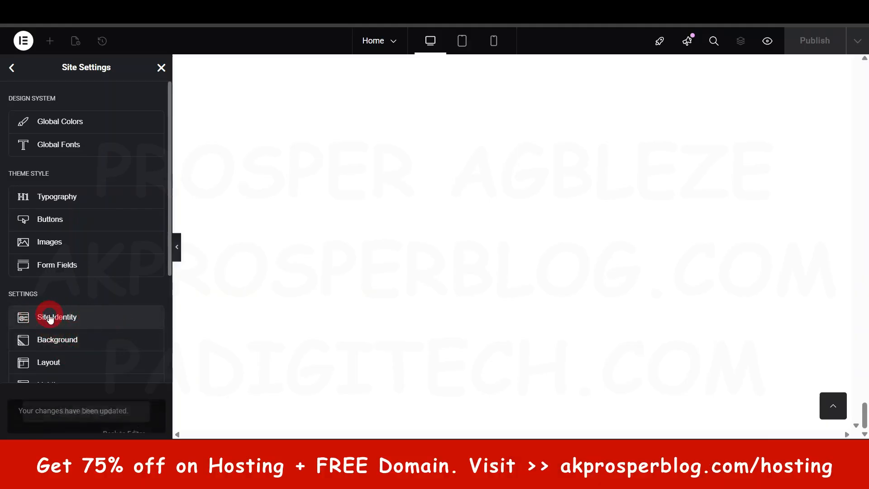
Look over the Site Settings categories and close Site Settings to return to the Home page's widget list.
scroll(75, 322, "down", 4)
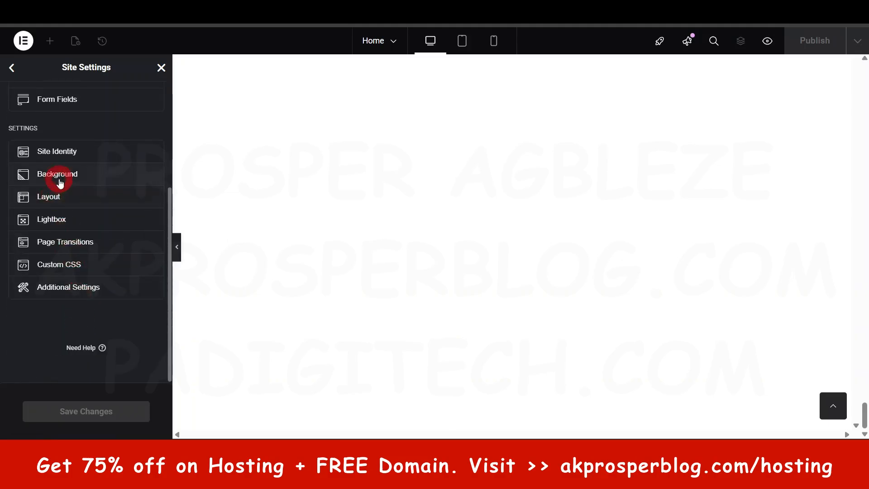
scroll(73, 251, "up", 4)
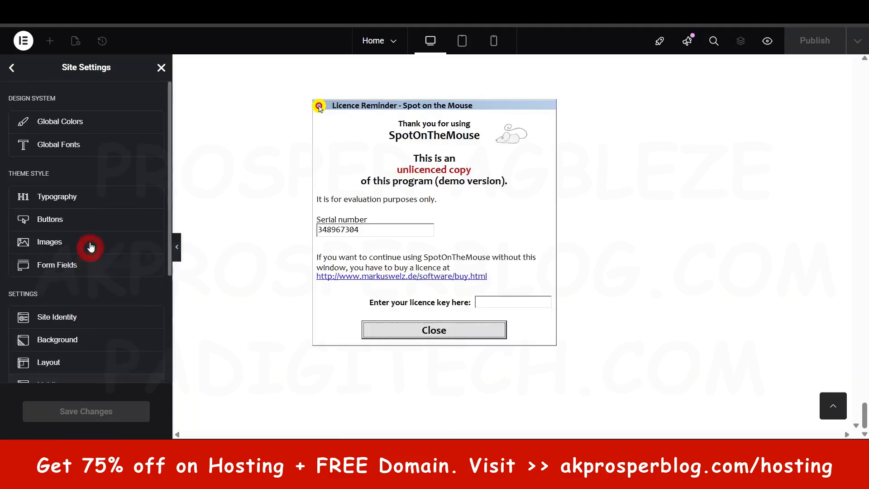
left_click(24, 71)
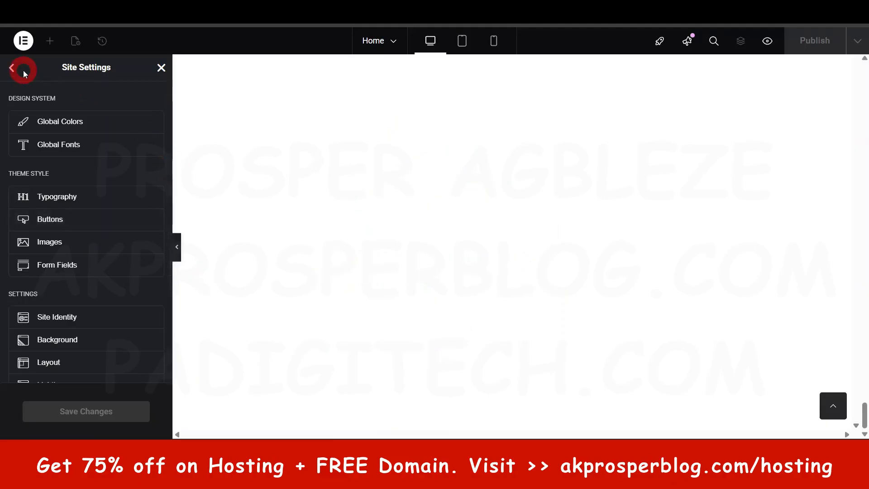
left_click(165, 73)
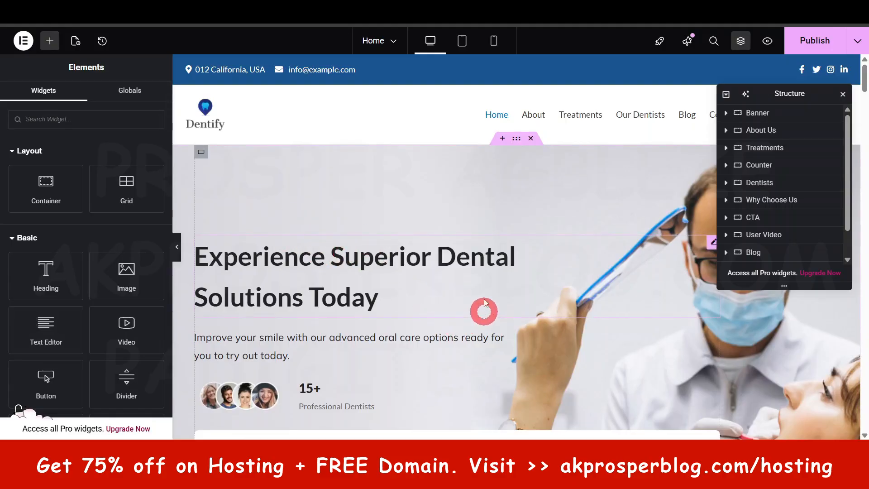
Move the floating Structure panel down, clear of the banner image, and dismiss the licence reminder.
scroll(339, 287, "down", 4)
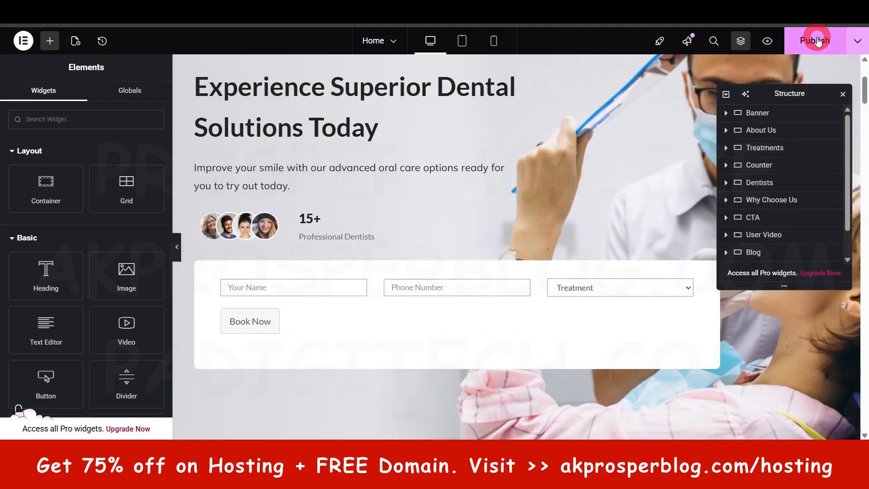
scroll(339, 304, "down", 5)
left_click_drag(793, 96, 780, 371)
scroll(489, 226, "up", 5)
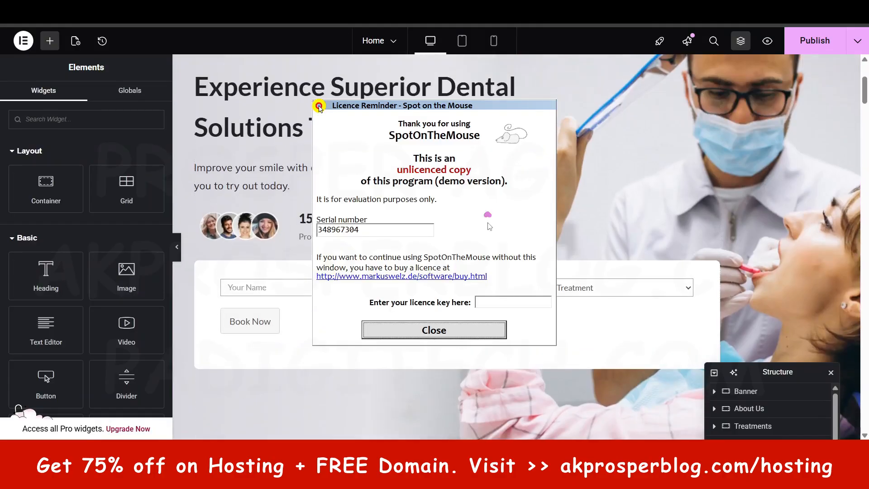
left_click(447, 331)
scroll(524, 228, "up", 4)
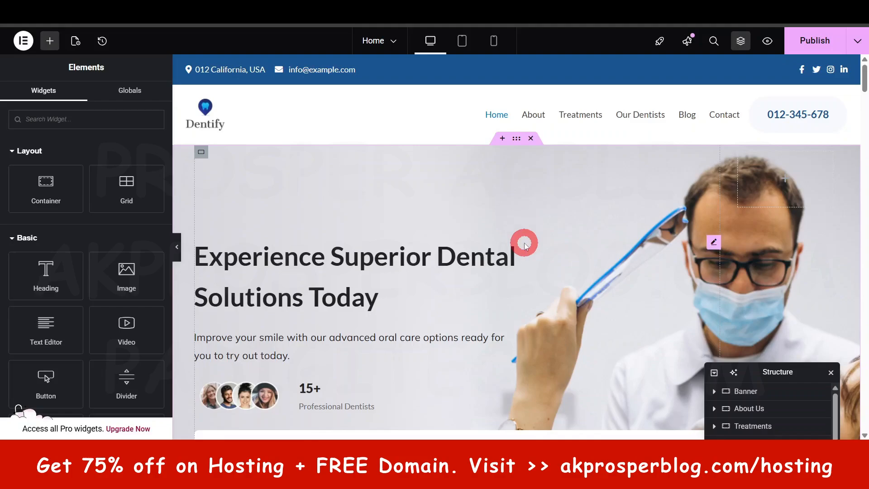
Look through the Home page's banner and the Welcome section beneath it.
scroll(523, 240, "down", 4)
scroll(650, 199, "down", 2)
scroll(650, 217, "down", 12)
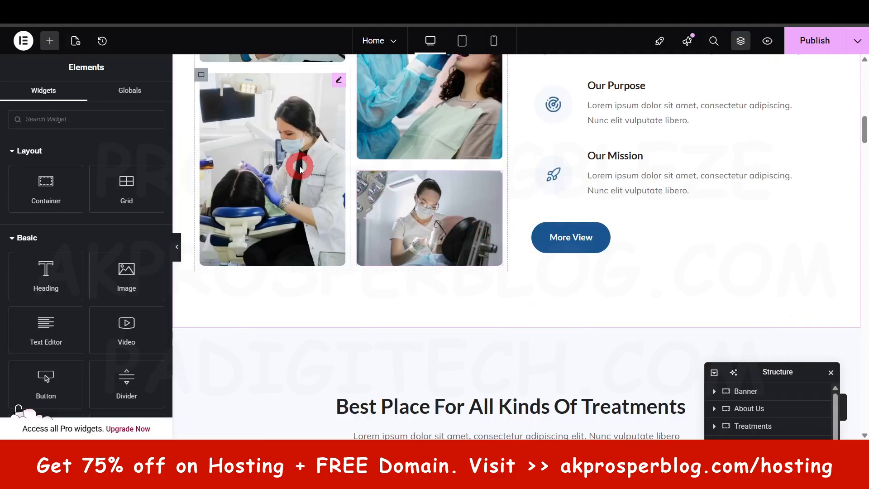
scroll(303, 163, "up", 3)
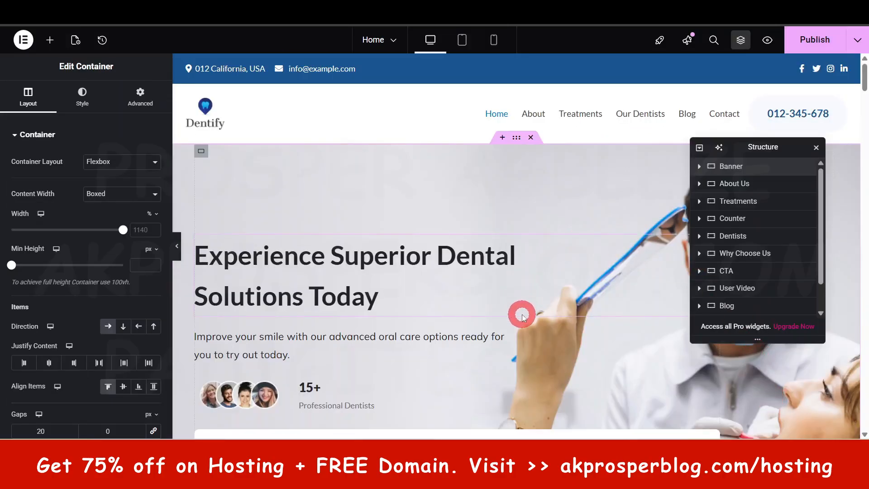
scroll(522, 316, "down", 3)
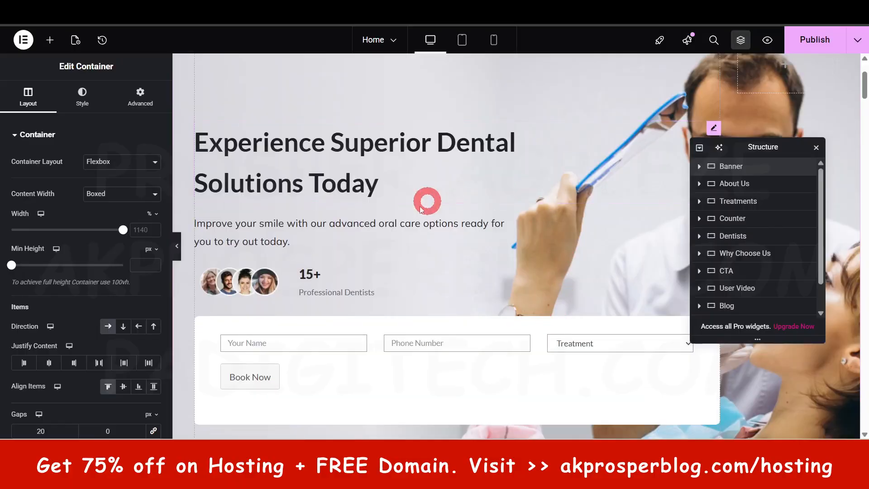
scroll(409, 238, "down", 1)
scroll(409, 238, "up", 5)
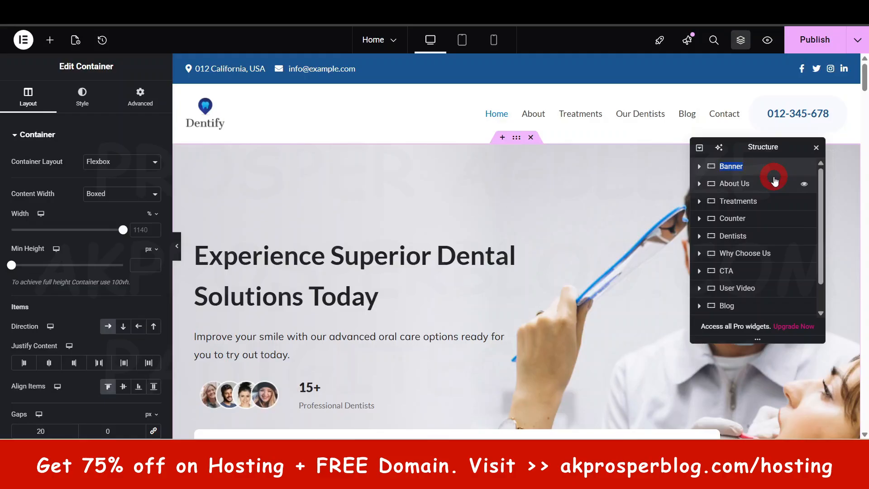
Compare the Structure entries with the page sections, checking the banner and the empty widget area at the page's end.
left_click(735, 183)
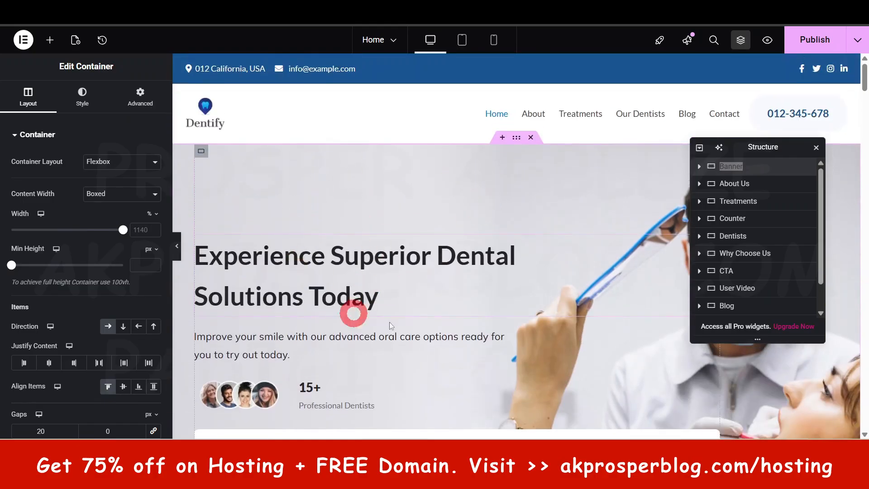
scroll(480, 294, "down", 4)
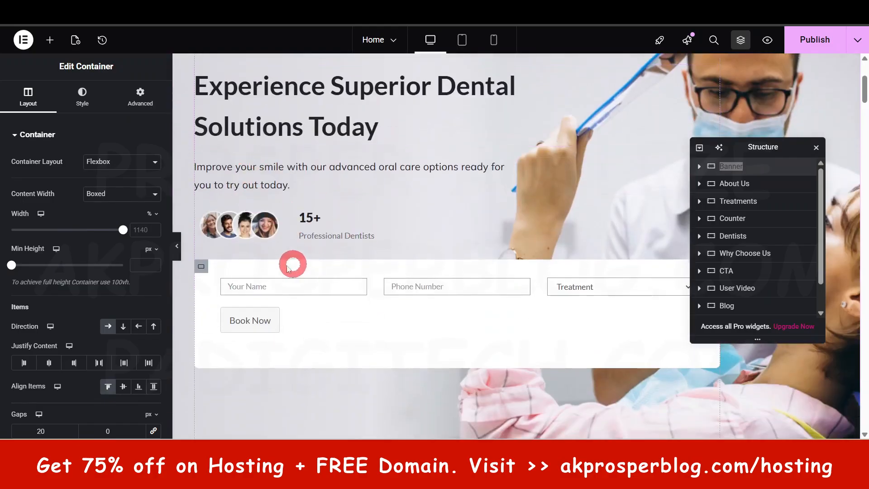
left_click(700, 166)
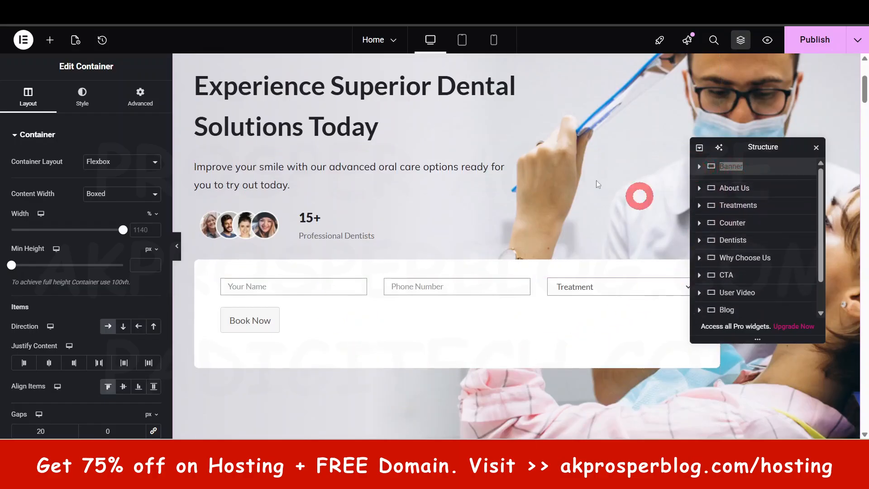
scroll(320, 254, "up", 4)
scroll(322, 257, "down", 9)
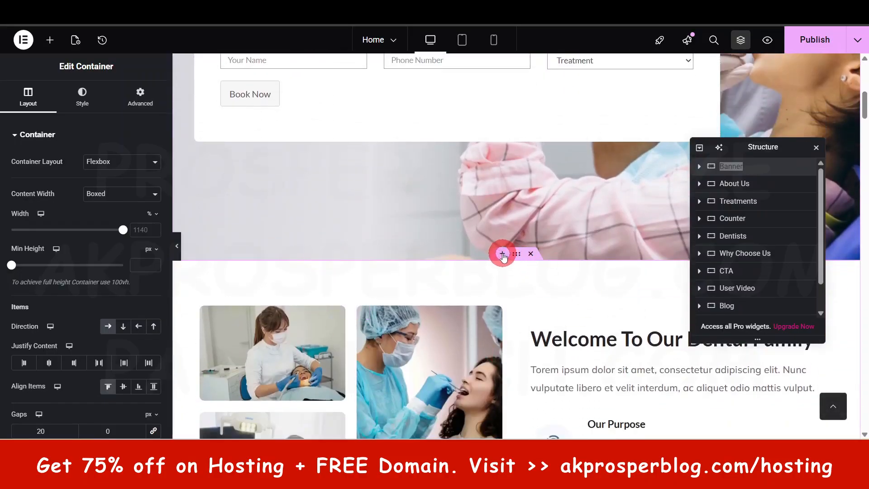
left_click_drag(865, 106, 864, 399)
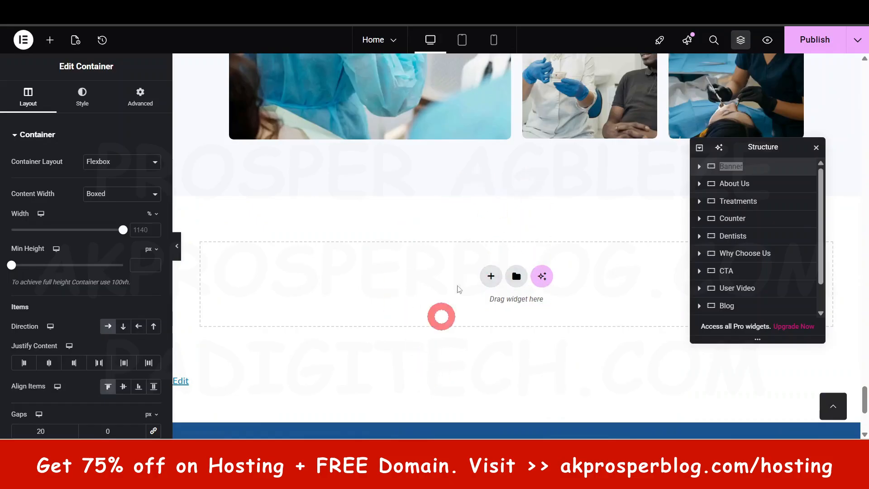
left_click_drag(864, 398, 865, 86)
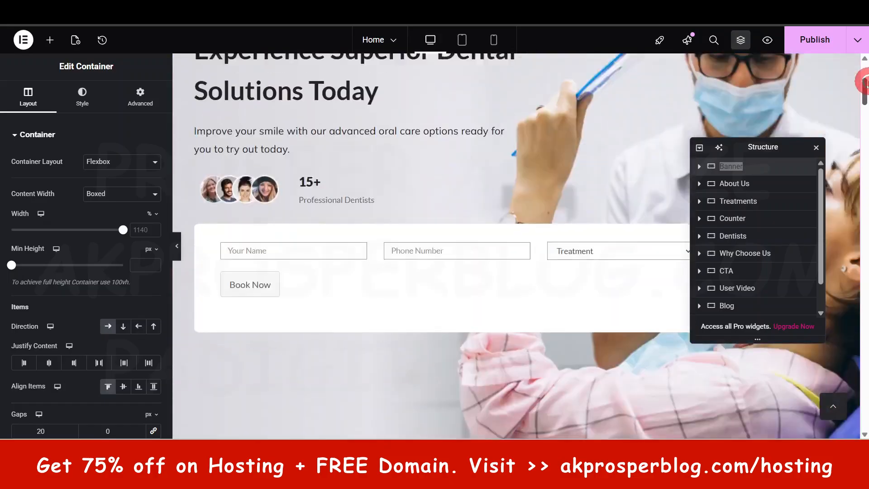
Add a new single-column flexbox container with downward direction between the banner and the About Us section.
scroll(471, 245, "up", 1)
scroll(450, 273, "down", 5)
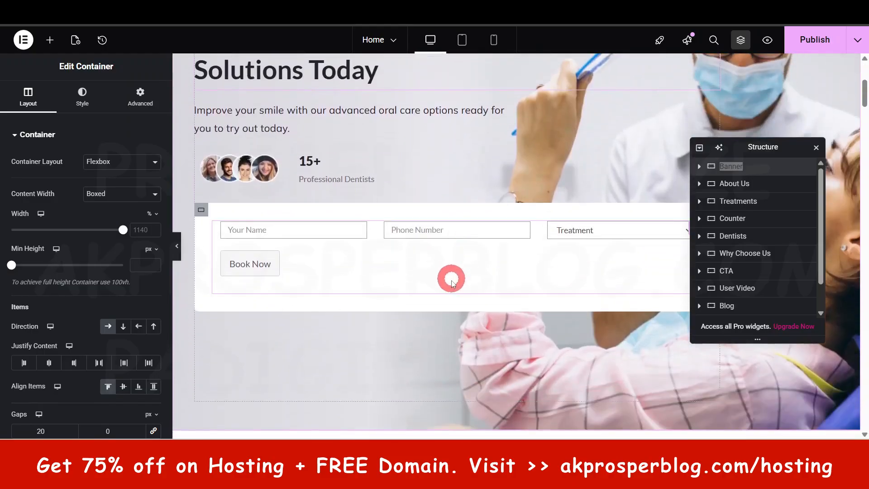
mouse_move(519, 337)
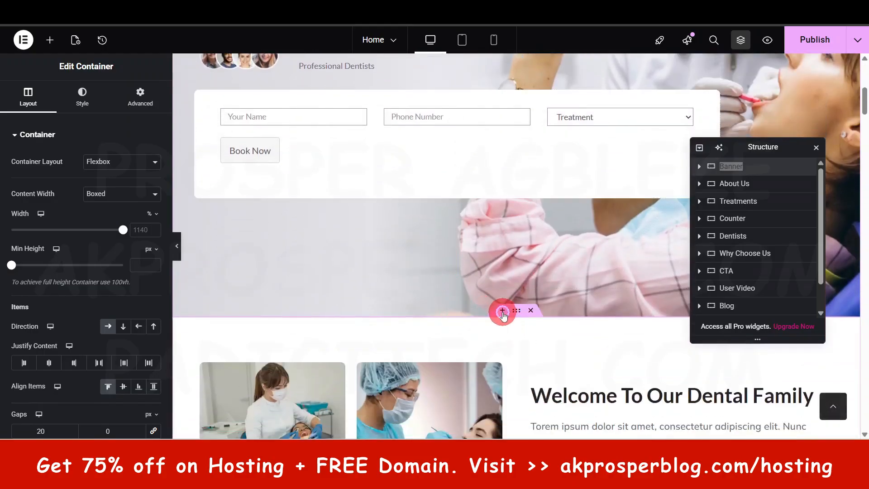
left_click(502, 311)
scroll(532, 339, "down", 2)
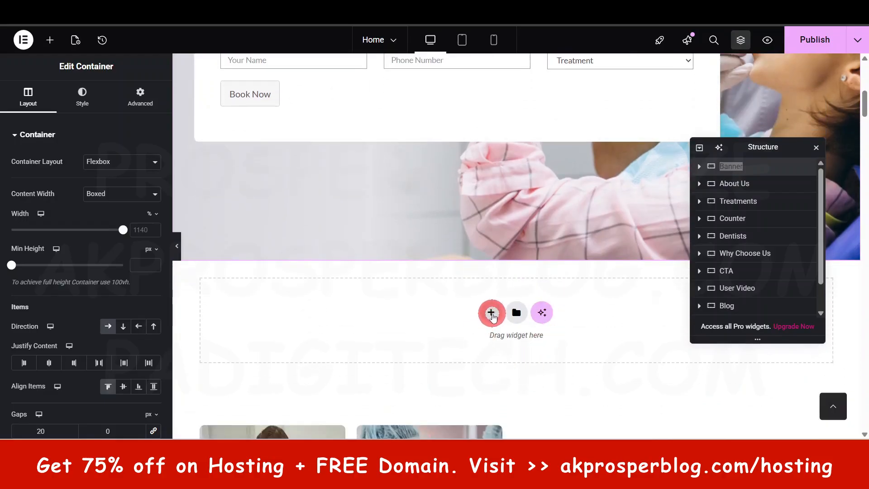
left_click(491, 313)
left_click(482, 350)
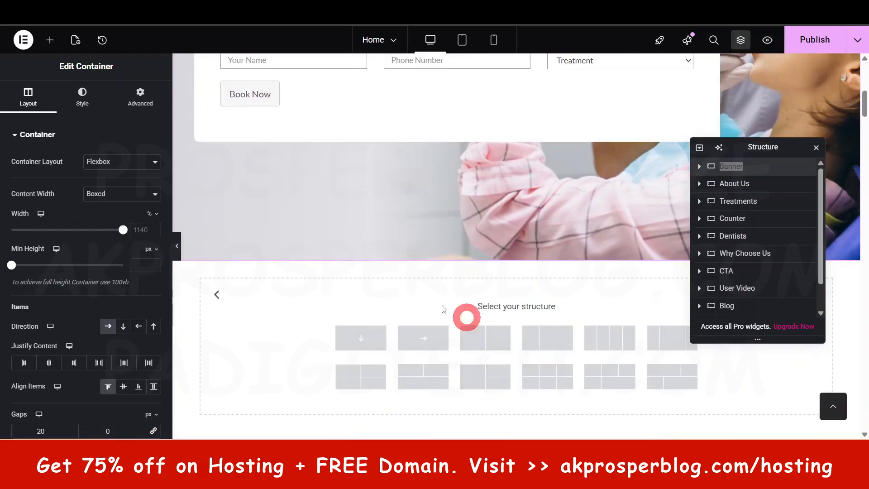
left_click(362, 337)
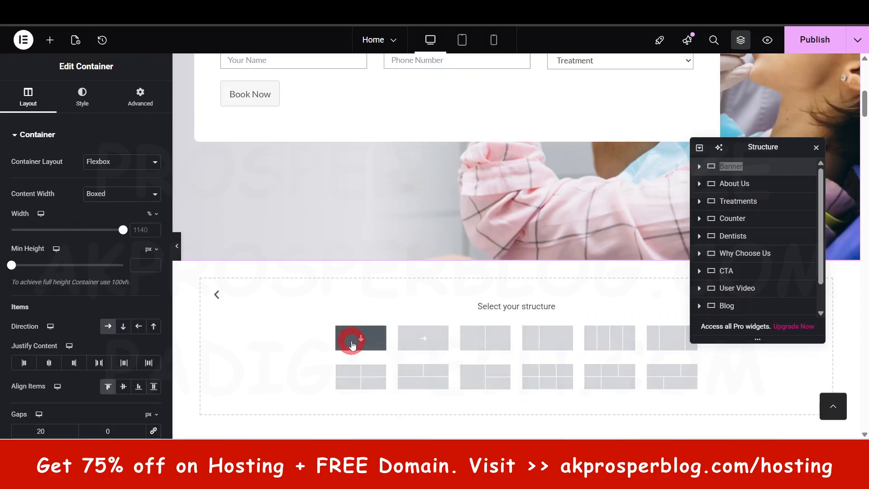
left_click(360, 352)
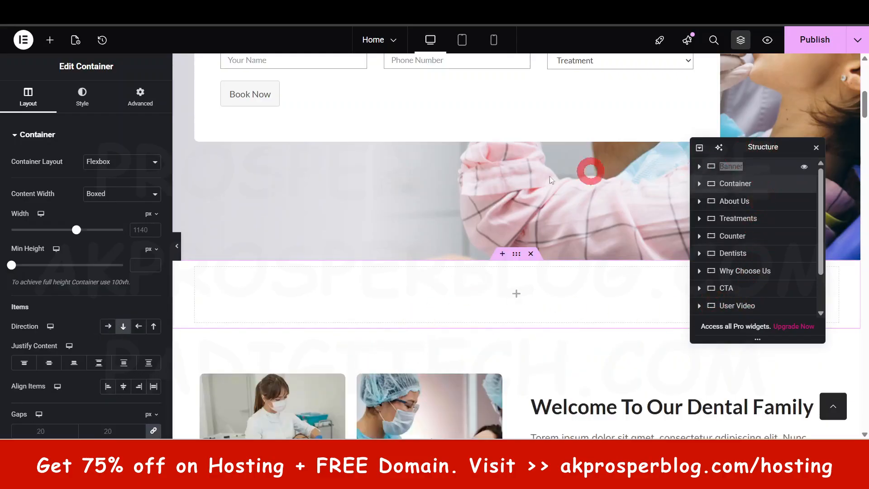
Move the Structure panel slightly lower and expand the Banner section and its first nested container.
scroll(529, 179, "up", 6)
scroll(530, 181, "up", 3)
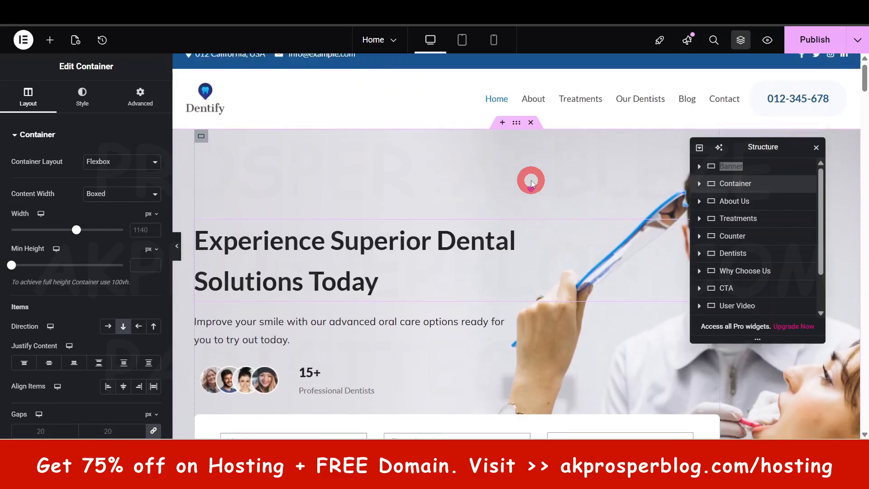
scroll(530, 181, "down", 4)
left_click_drag(752, 148, 770, 183)
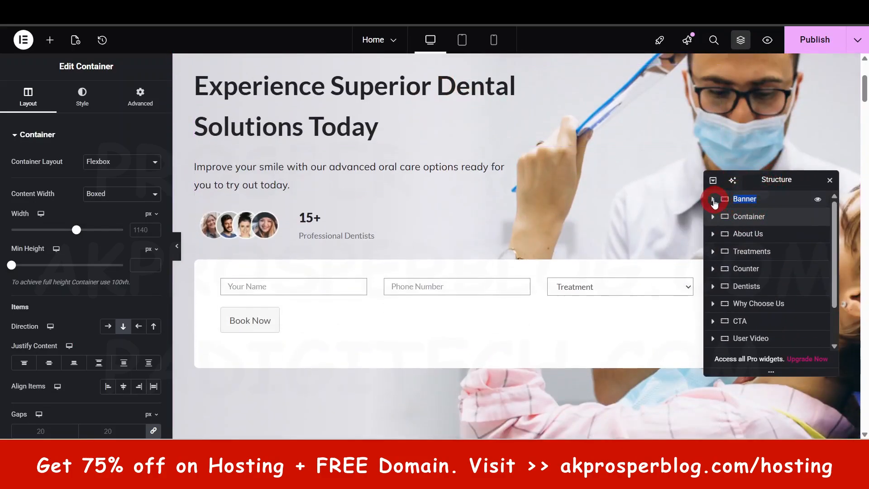
left_click(712, 199)
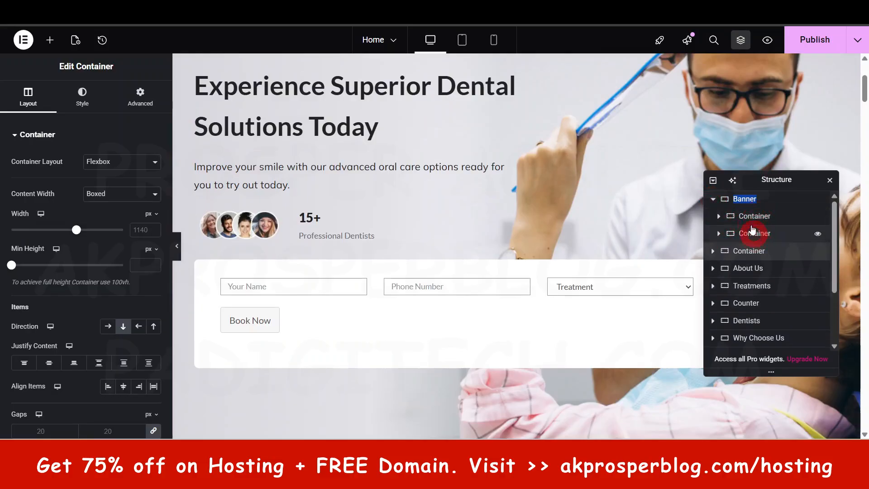
left_click(719, 216)
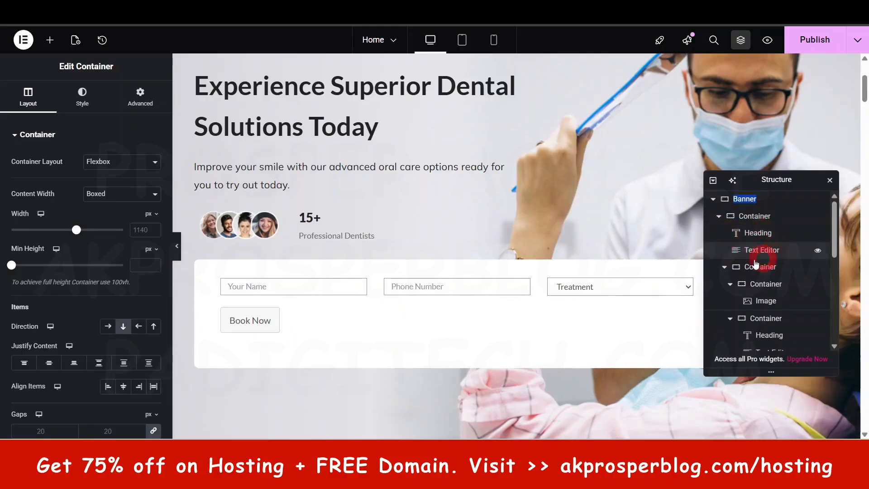
Examine the containers, image, heading and text elements nested inside the banner's first container.
left_click(725, 269)
left_click(725, 269)
left_click(731, 285)
left_click(735, 290)
left_click(761, 283)
left_click(729, 285)
left_click(766, 304)
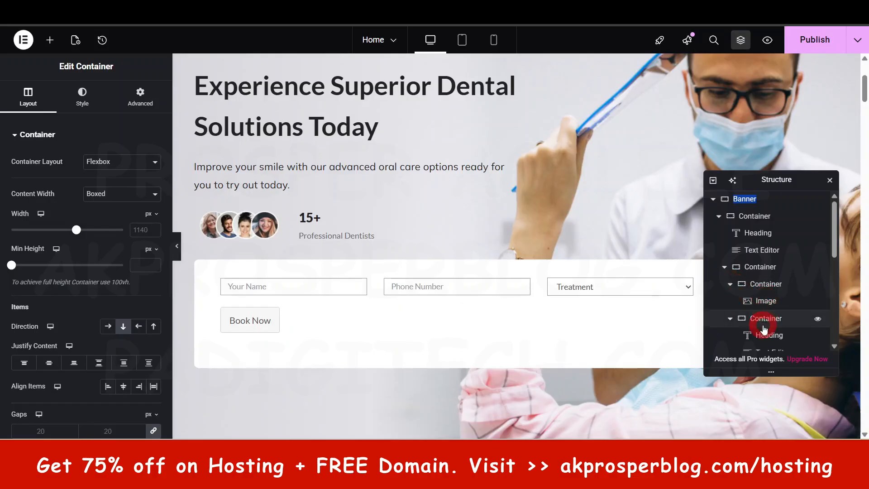
Display the widget list, then select the new empty container below the banner for editing.
scroll(494, 278, "up", 3)
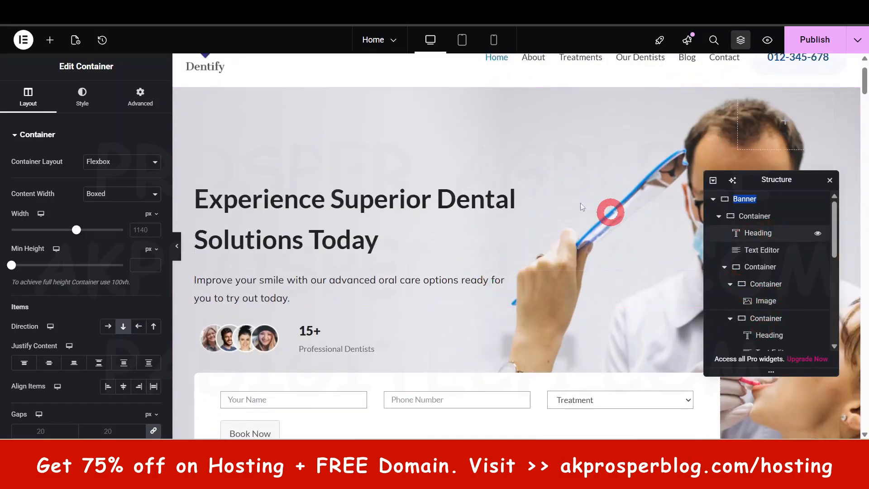
scroll(563, 243, "up", 1)
scroll(562, 242, "down", 7)
scroll(562, 242, "down", 2)
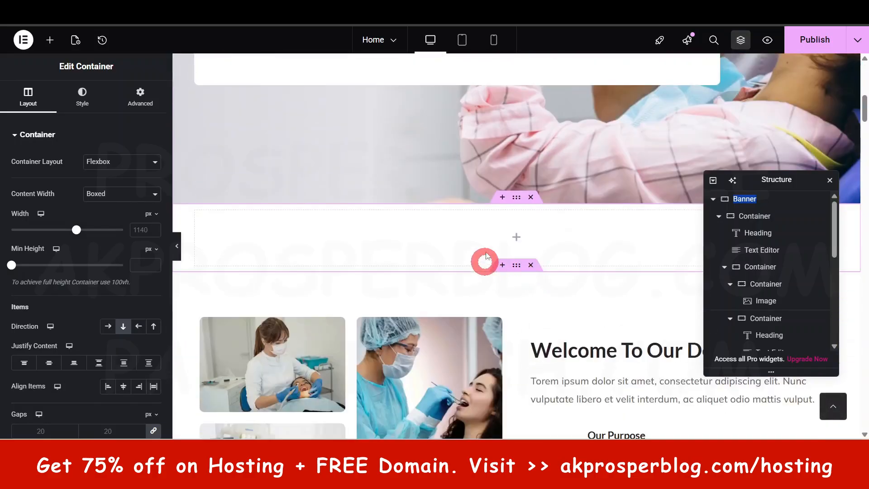
left_click(48, 41)
left_click_drag(52, 170, 519, 208)
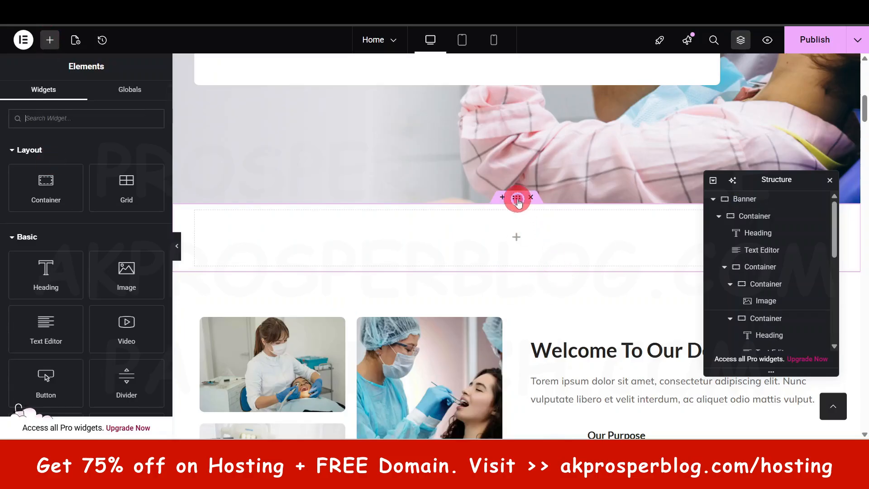
left_click(516, 198)
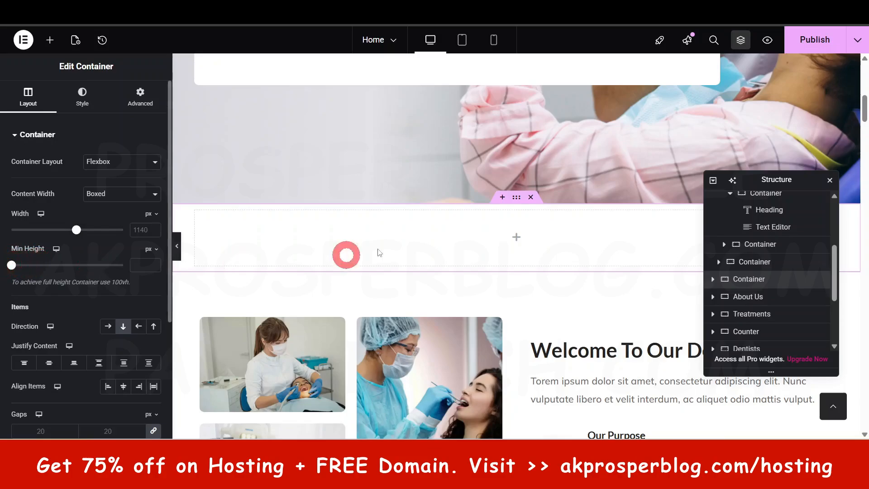
Set the new container's minimum height to 500 px.
left_click_drag(13, 265, 36, 272)
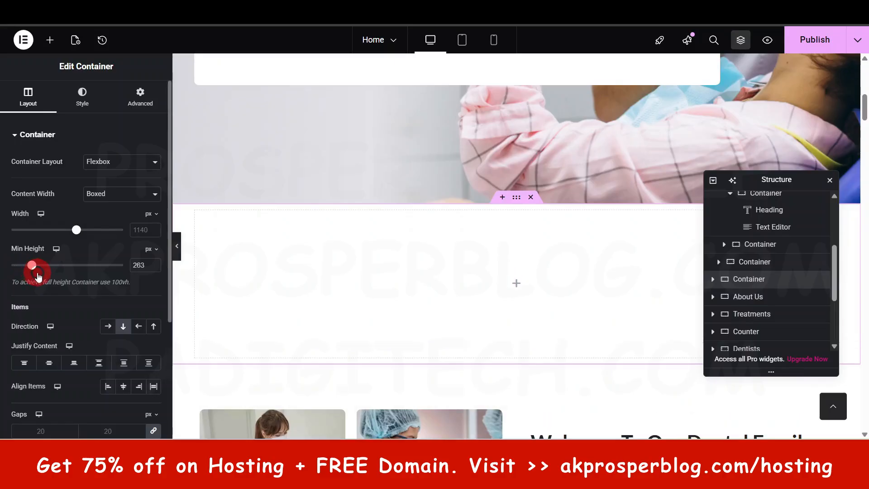
scroll(335, 314, "down", 1)
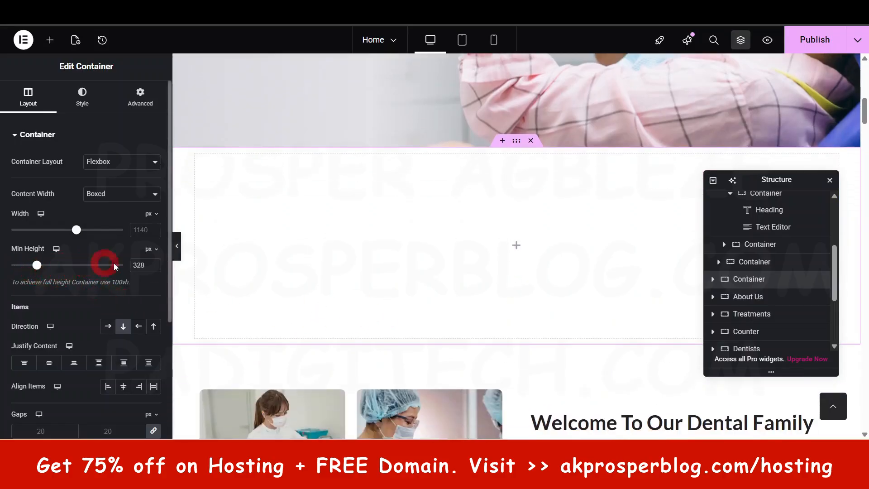
type("500")
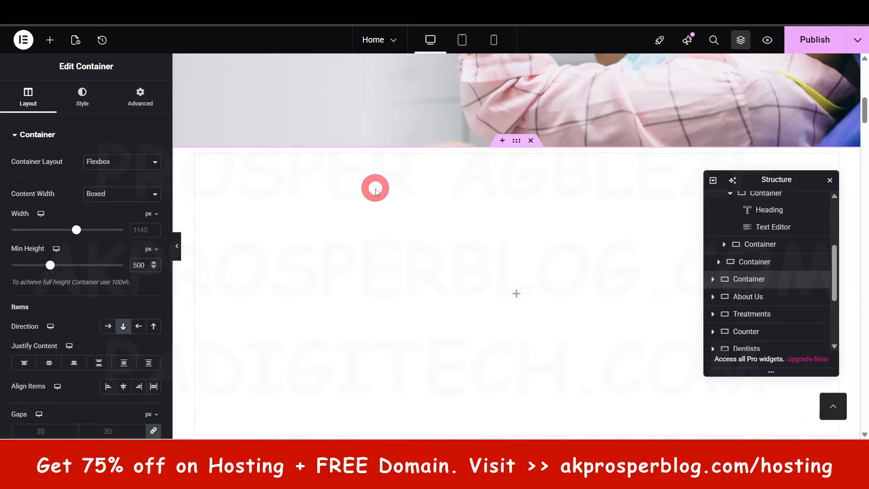
Examine how the resized empty container sits directly below the banner and its booking form.
scroll(385, 203, "down", 1)
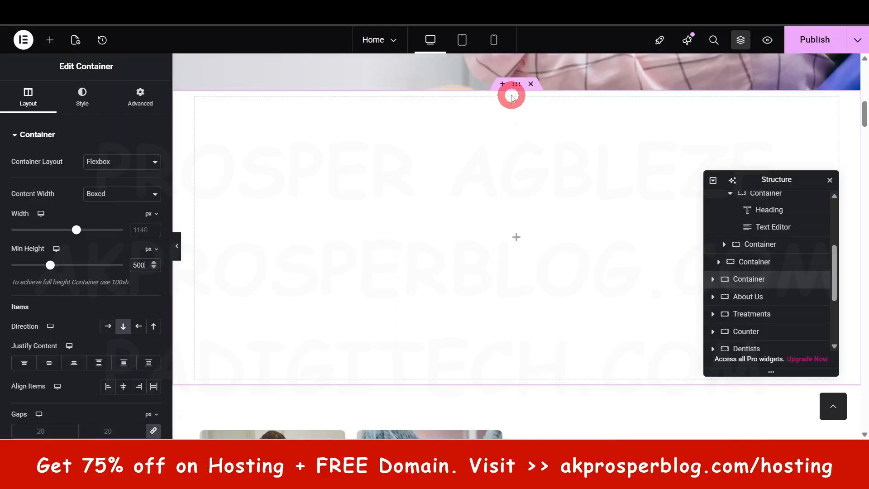
left_click(74, 269)
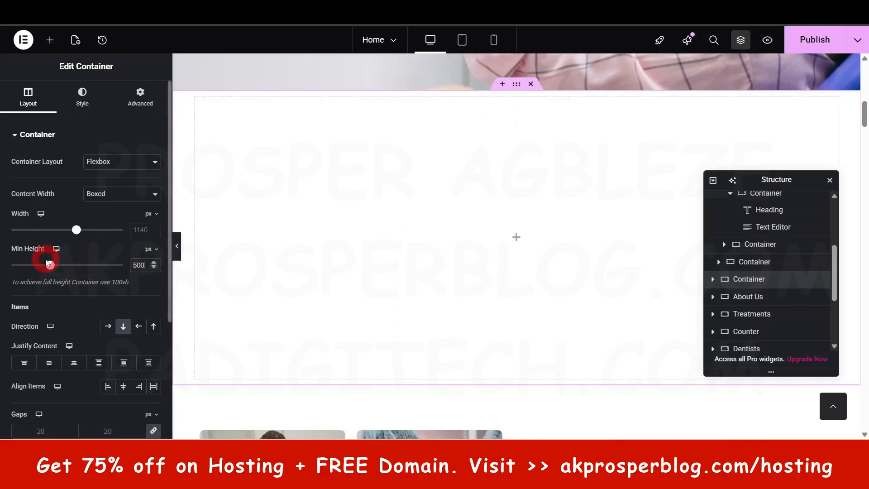
scroll(456, 236, "up", 3)
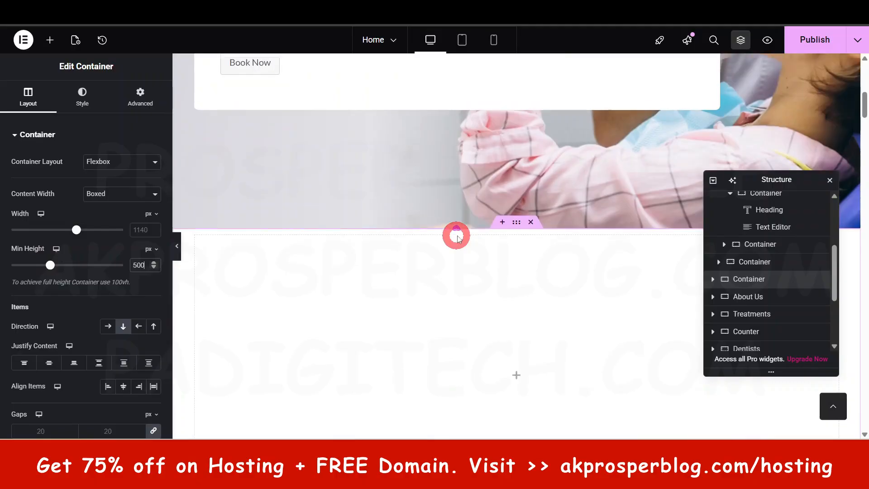
scroll(457, 236, "down", 2)
scroll(479, 245, "up", 4)
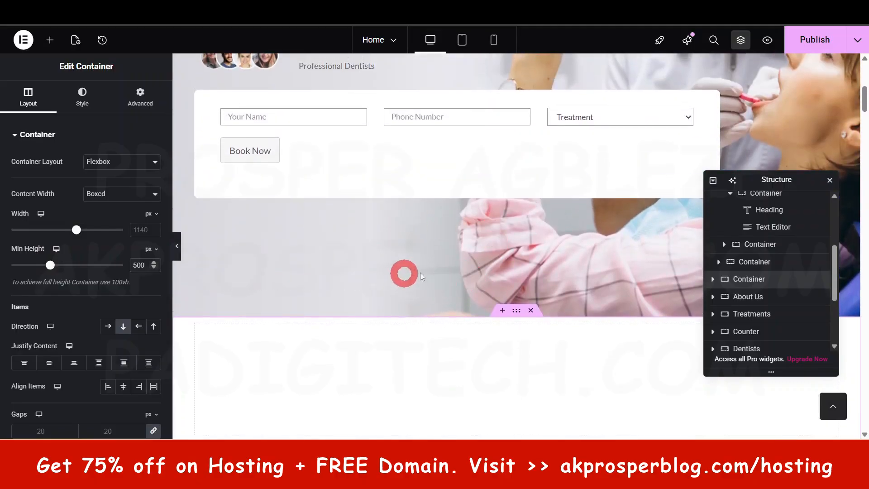
scroll(460, 270, "up", 5)
scroll(437, 274, "down", 6)
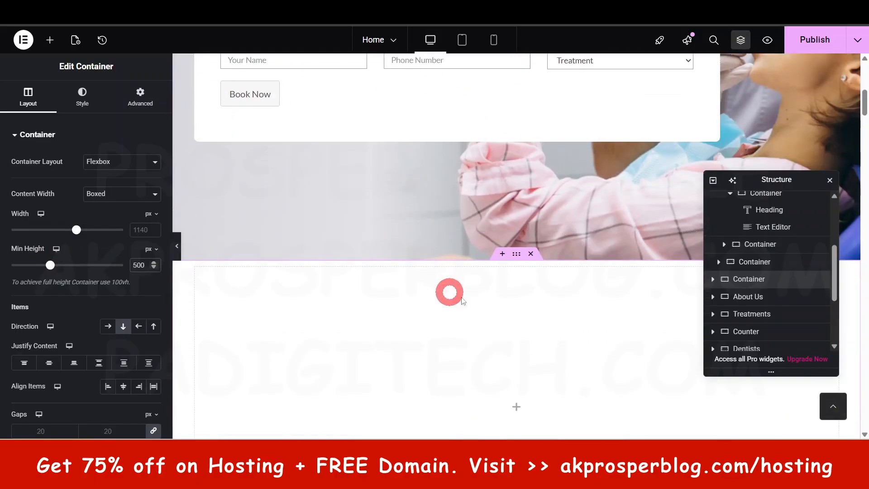
scroll(525, 311, "down", 3)
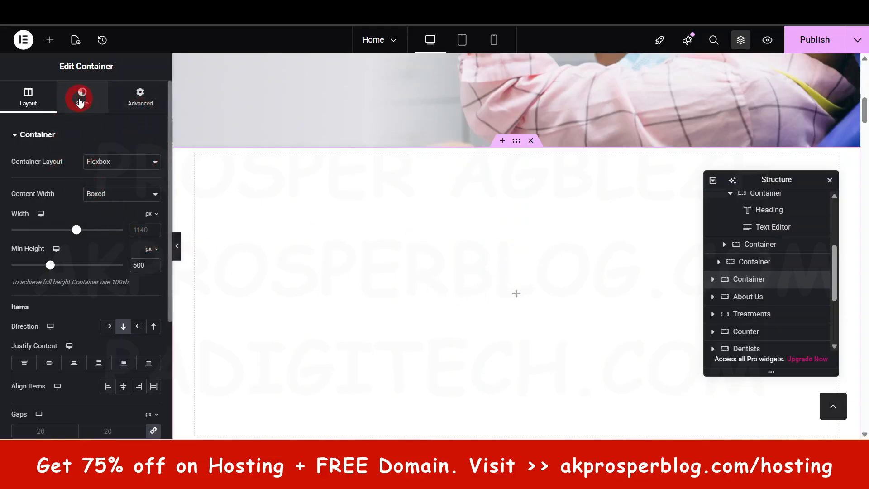
View the new container's background and border style settings, and display the widget list.
left_click(80, 101)
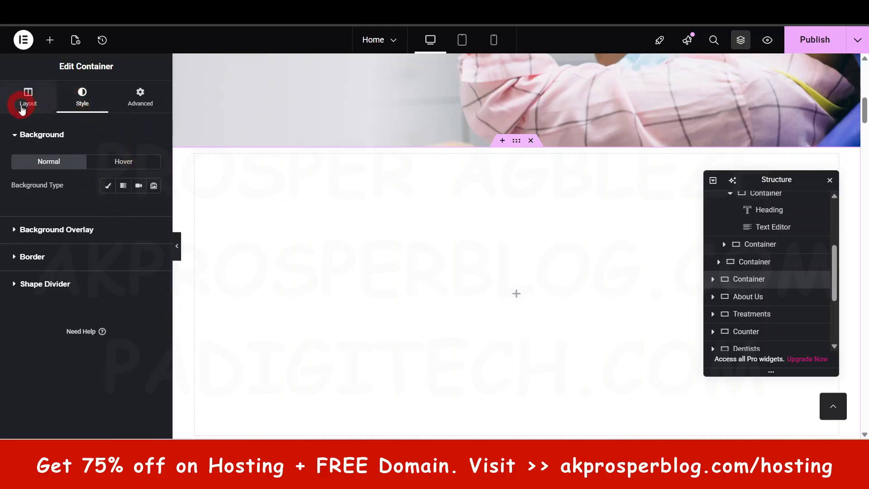
scroll(493, 245, "up", 6)
left_click(78, 63)
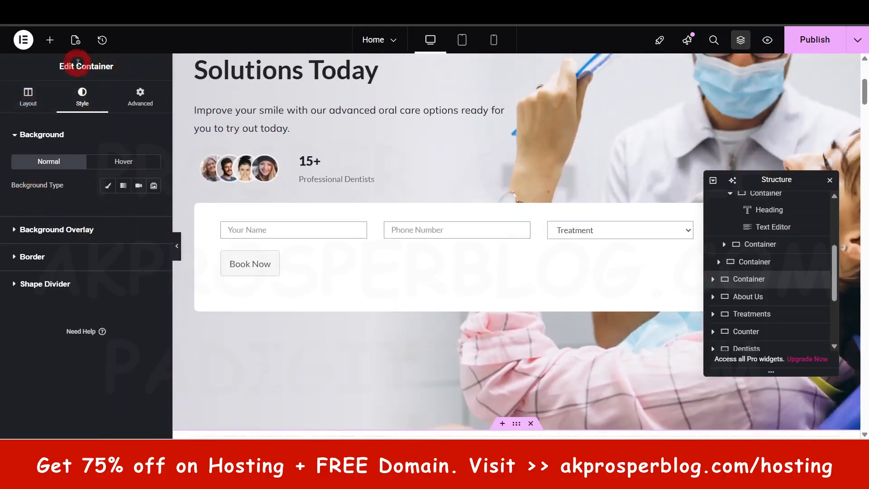
left_click(51, 42)
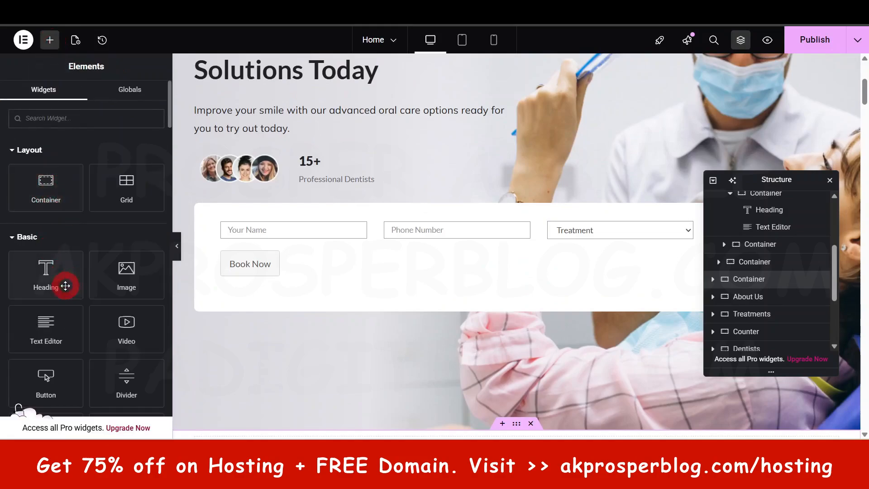
Select the banner heading "Experience Superior Dental Solutions Today" and view its content and style settings.
left_click(300, 72)
left_click(26, 101)
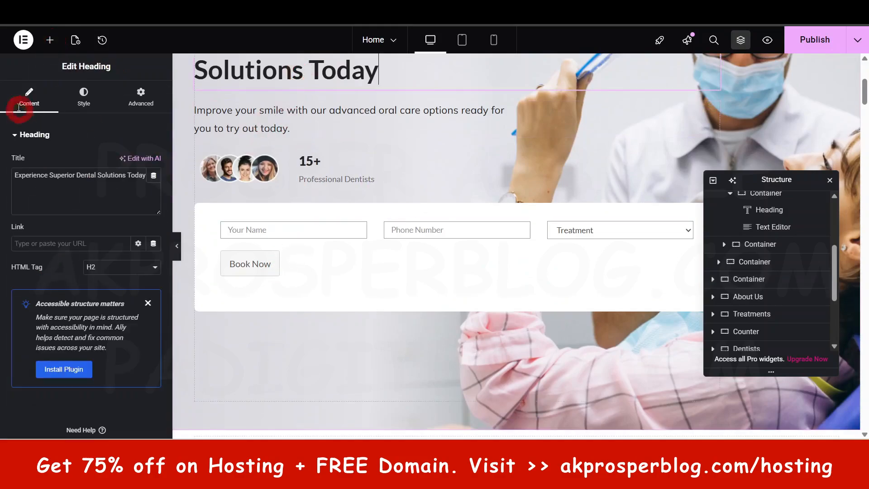
left_click(72, 94)
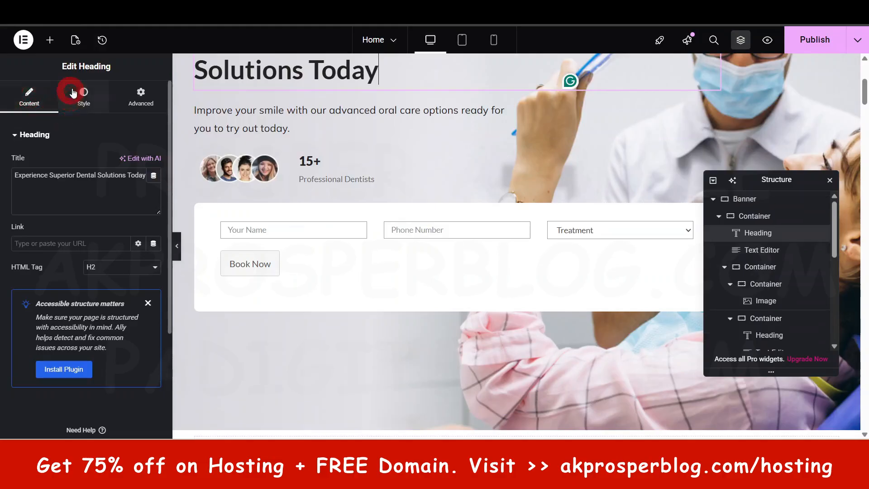
left_click(63, 121)
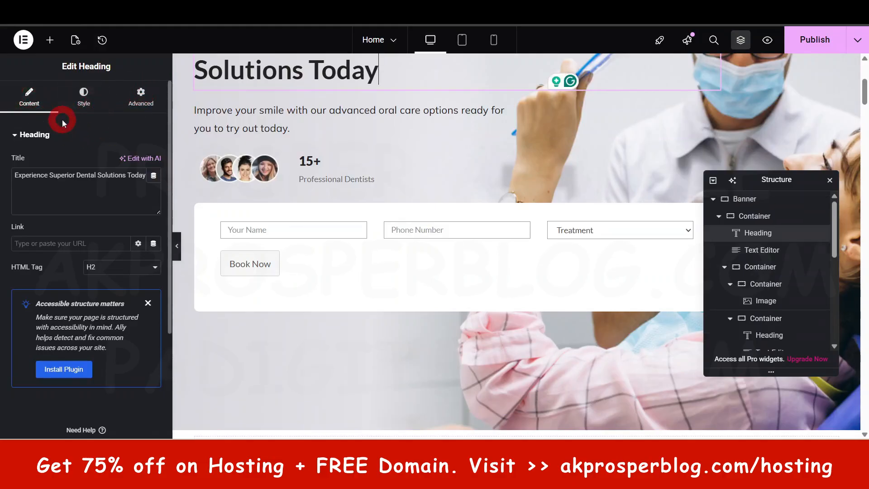
left_click(88, 97)
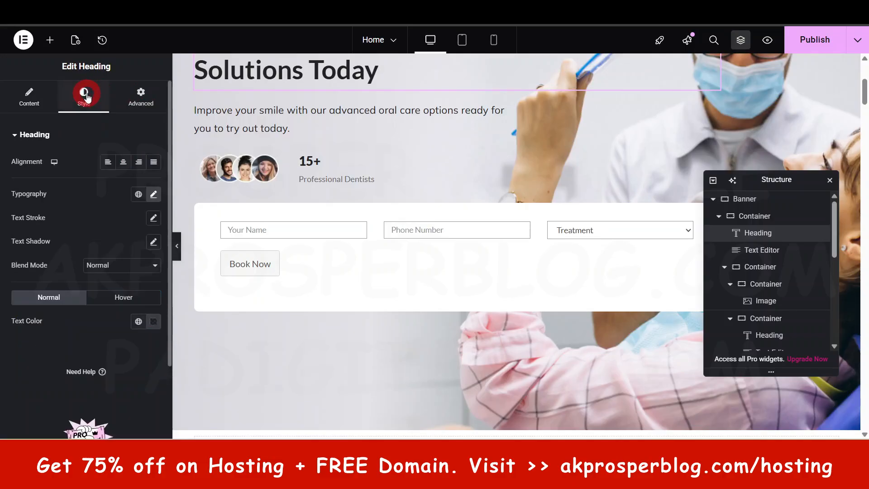
left_click(14, 143)
left_click(103, 166)
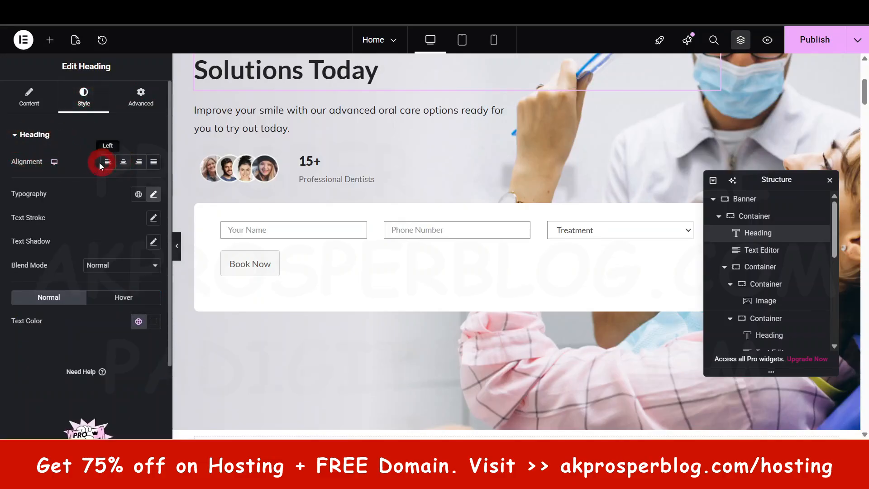
Examine the heading's typography options, including the transform and style choices, and close them without changes.
left_click(153, 195)
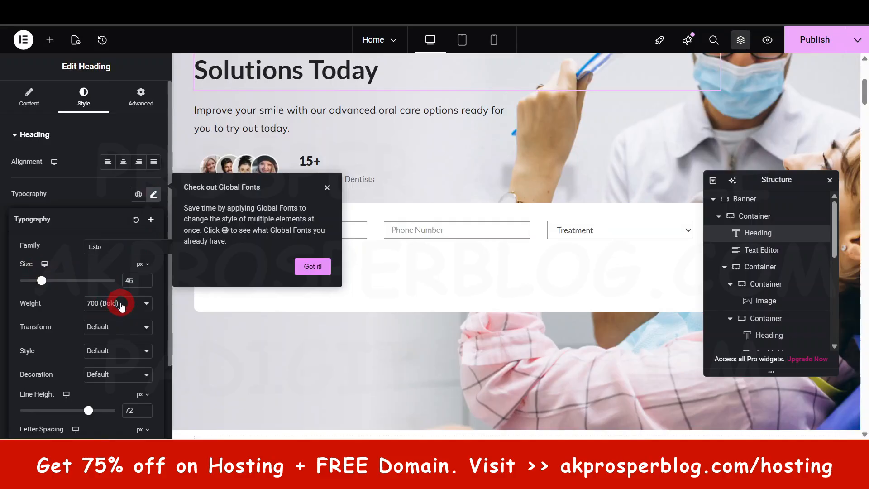
scroll(121, 306, "down", 1)
left_click(121, 271)
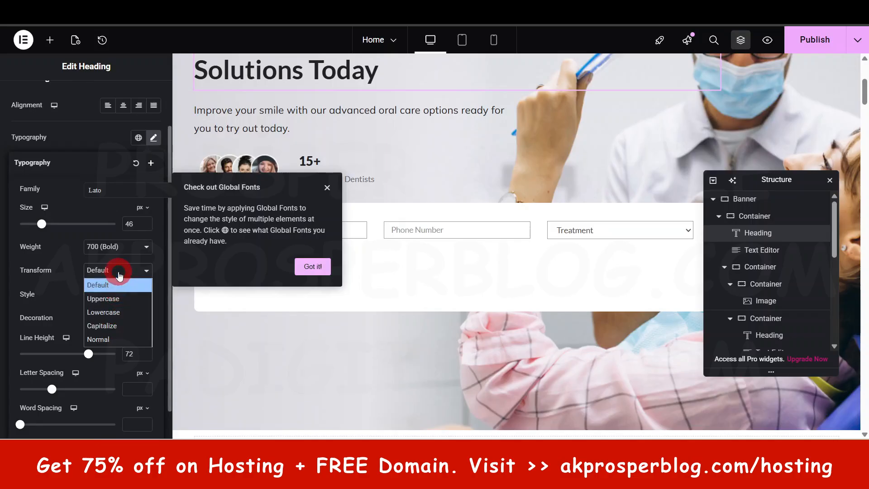
left_click(117, 293)
left_click(118, 294)
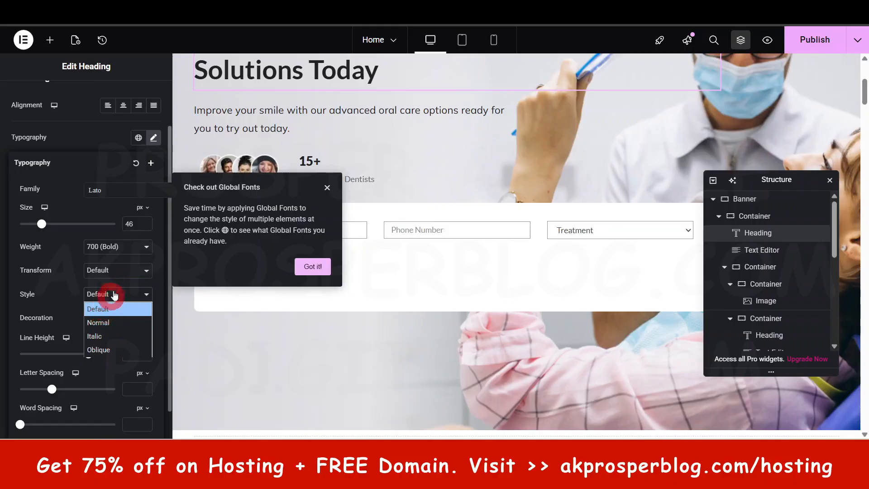
left_click(118, 295)
scroll(110, 328, "down", 1)
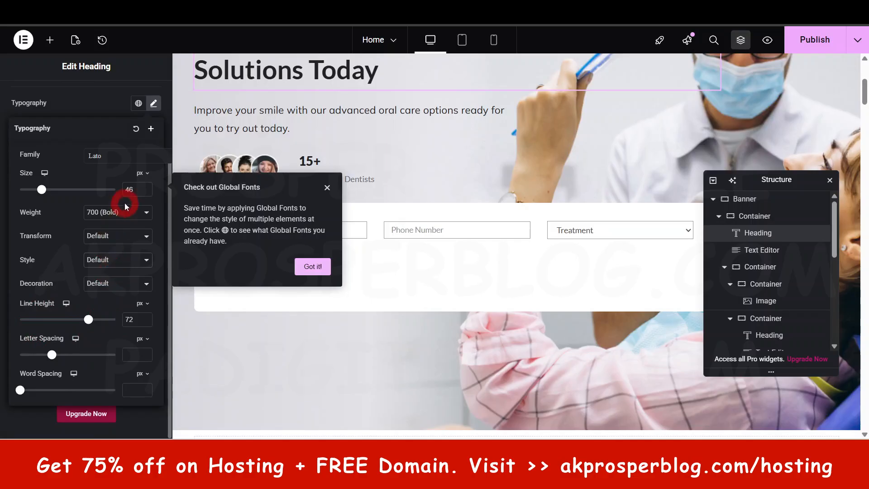
left_click(154, 103)
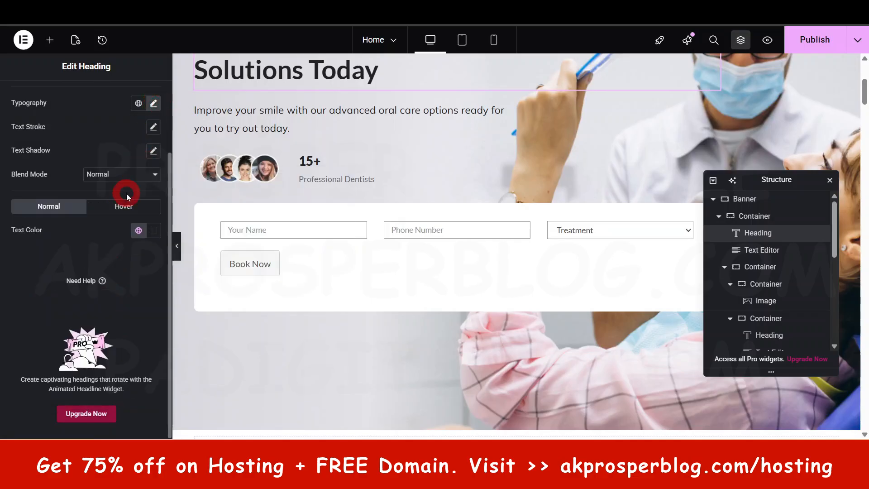
Show the heading's advanced layout settings and check its margin and padding fields.
scroll(127, 194, "up", 2)
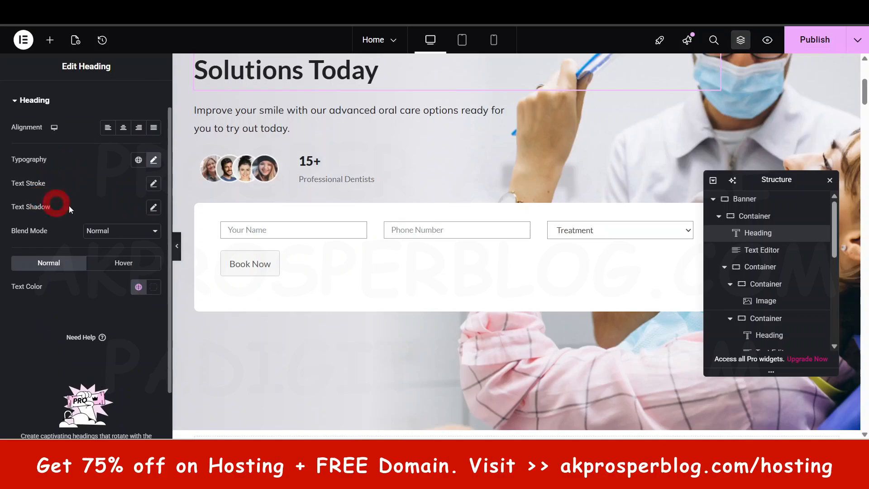
scroll(68, 205, "up", 1)
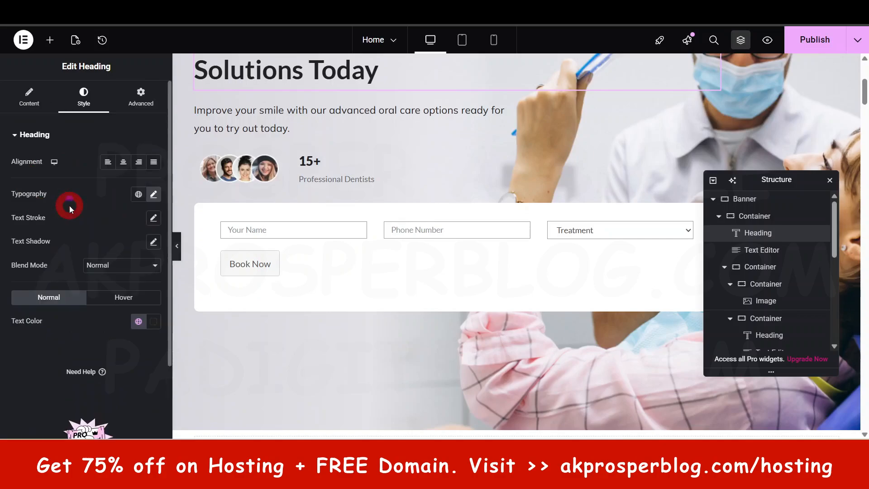
left_click(145, 104)
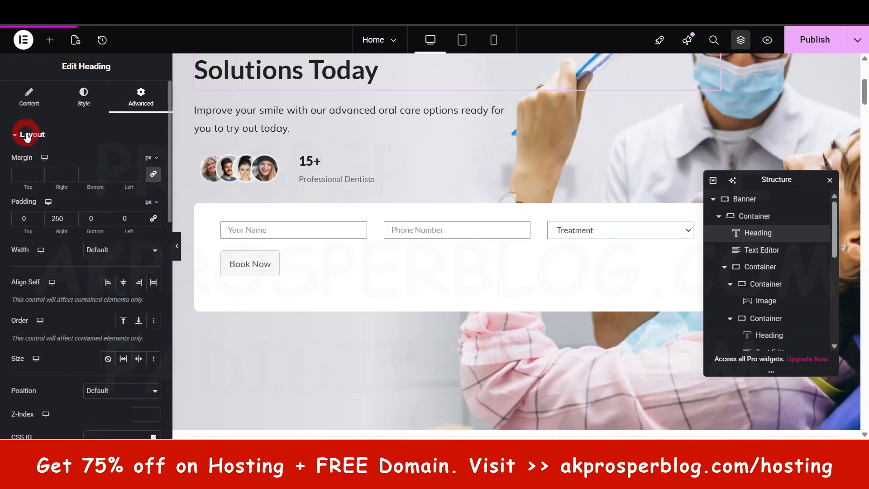
left_click(66, 219)
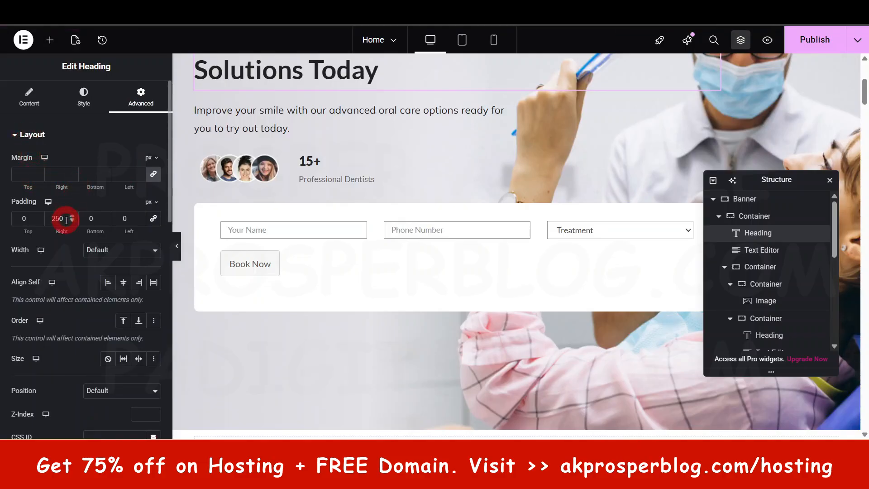
scroll(436, 208, "up", 3)
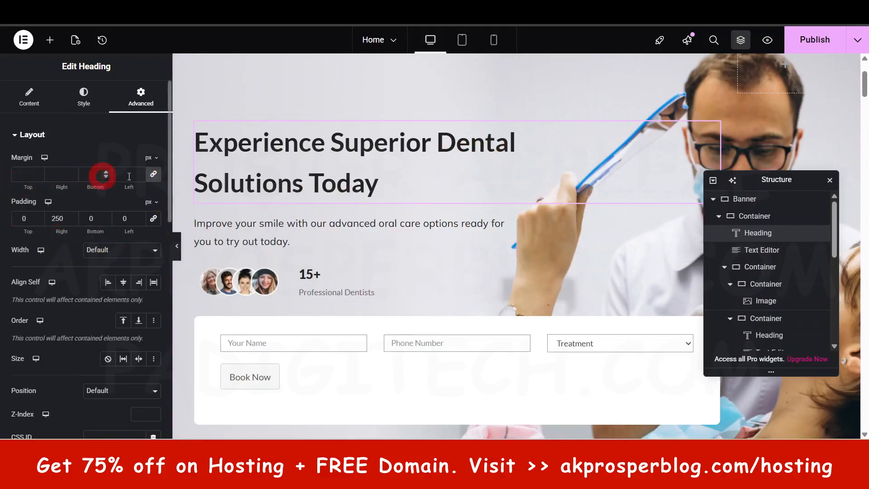
Dismiss the licence reminder and set the heading's margin to 50 px on all four linked sides.
left_click(153, 175)
left_click(49, 175)
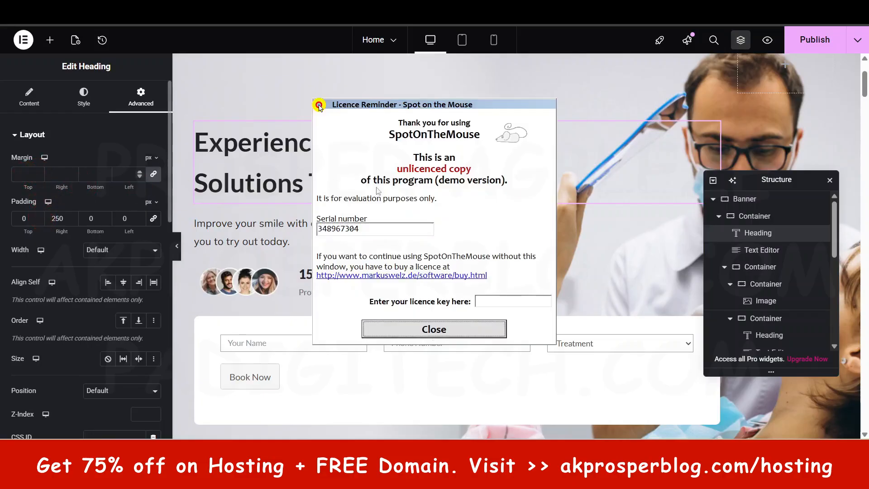
left_click(419, 327)
left_click(20, 171)
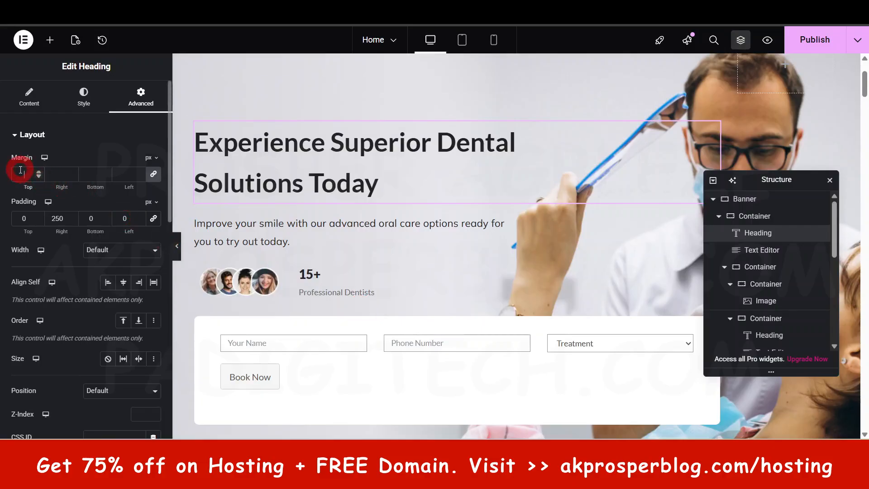
type("50")
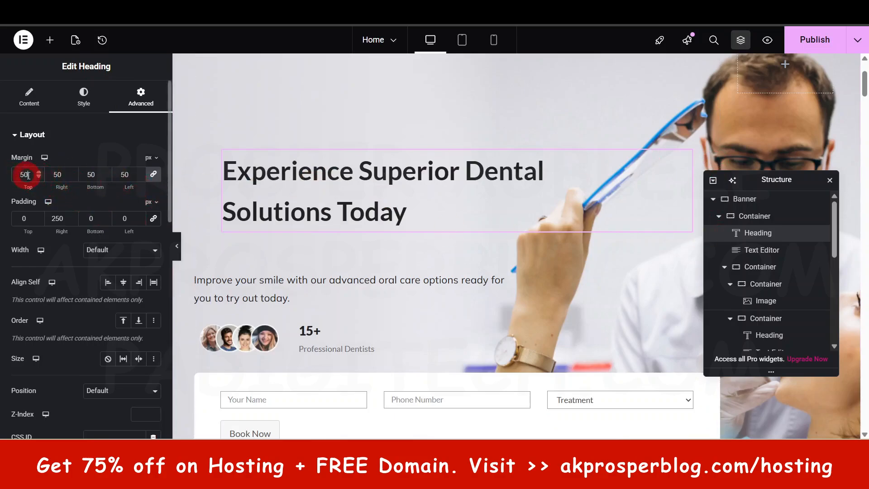
Clear the heading's margin back to 0 on all sides and unlink the margin values.
left_click(152, 175)
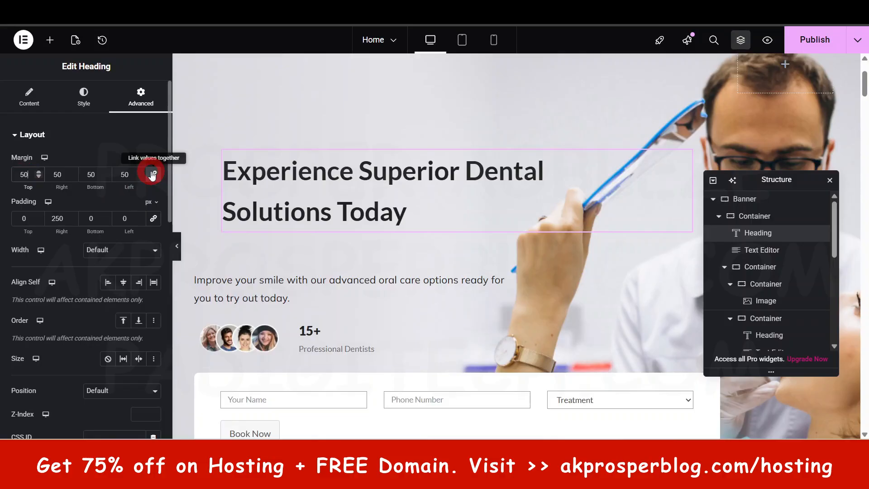
key("BackSpace")
key("BackSpace")
left_click(154, 176)
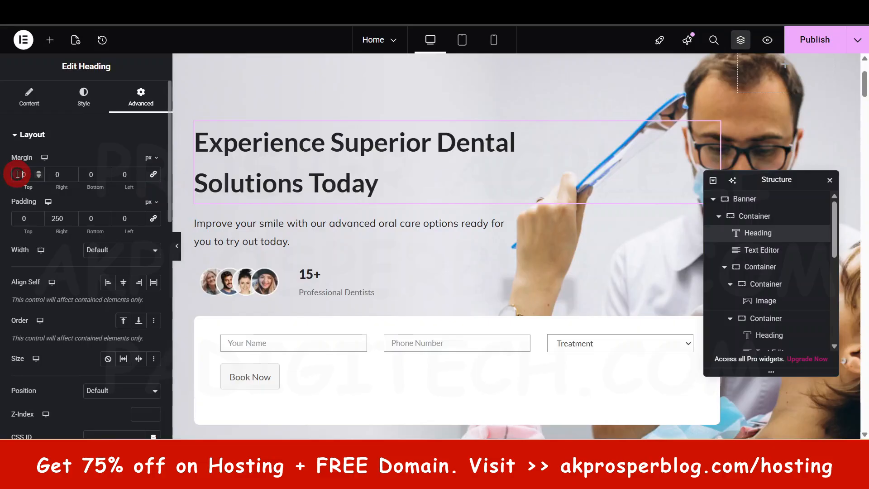
Try a top margin of 500 px on the heading alone, and reduce it to 50 px.
type("500")
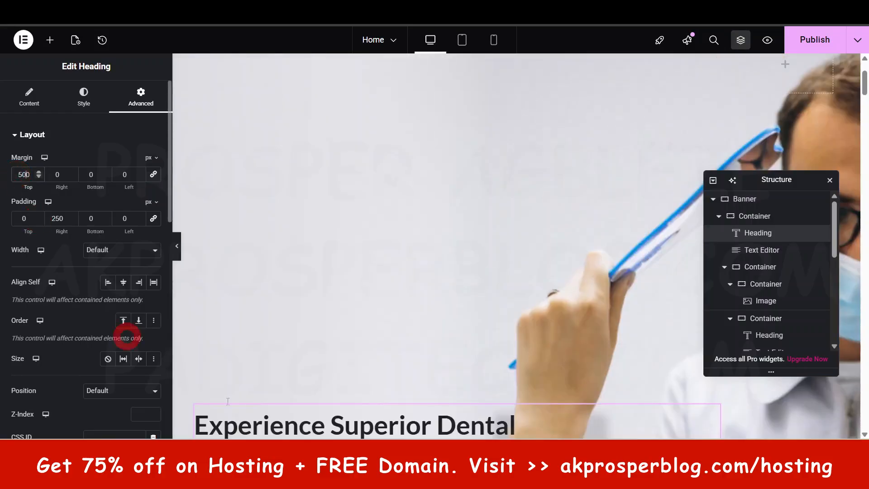
key("BackSpace")
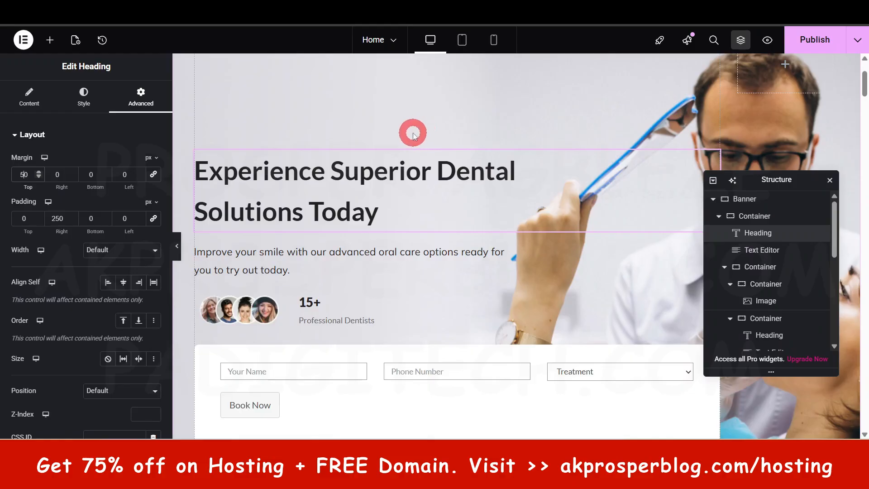
scroll(415, 127, "up", 1)
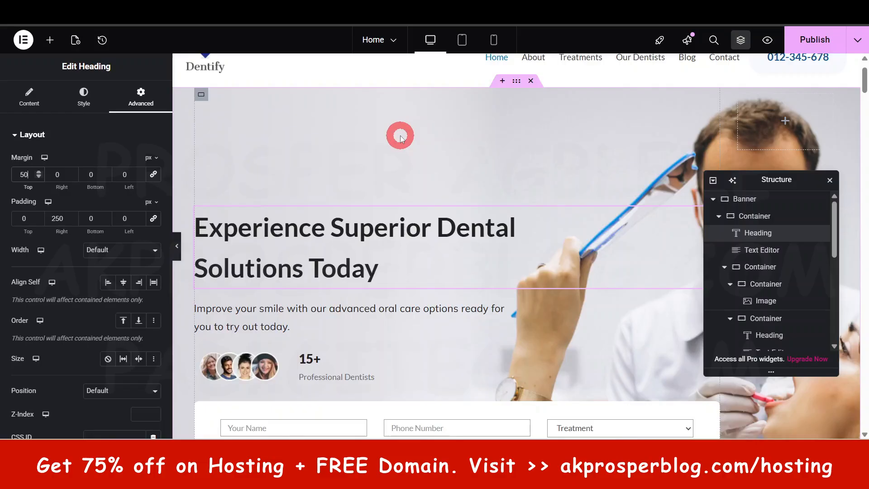
key("BackSpace")
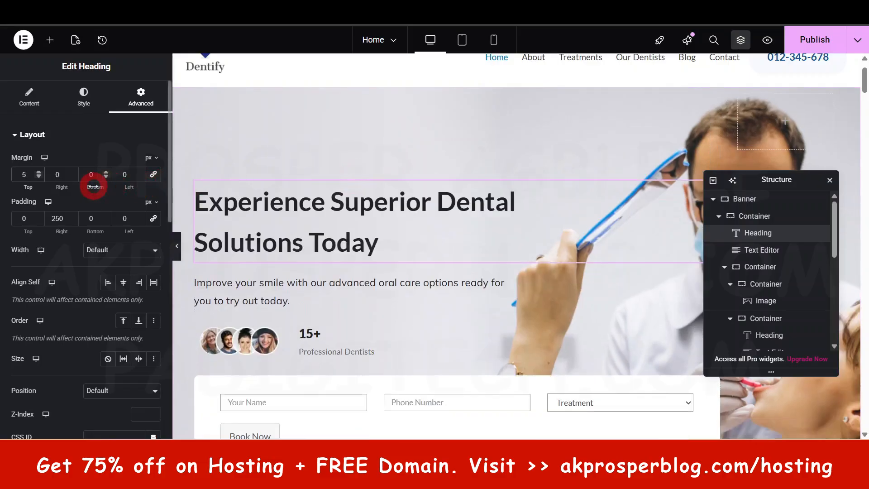
type("0")
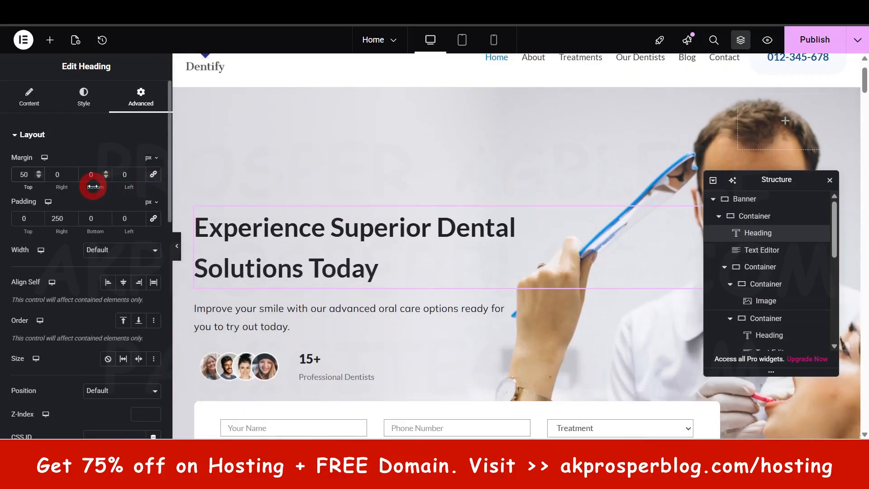
Reset the heading's top margin to 0.
key("BackSpace")
key("BackSpace")
type("0")
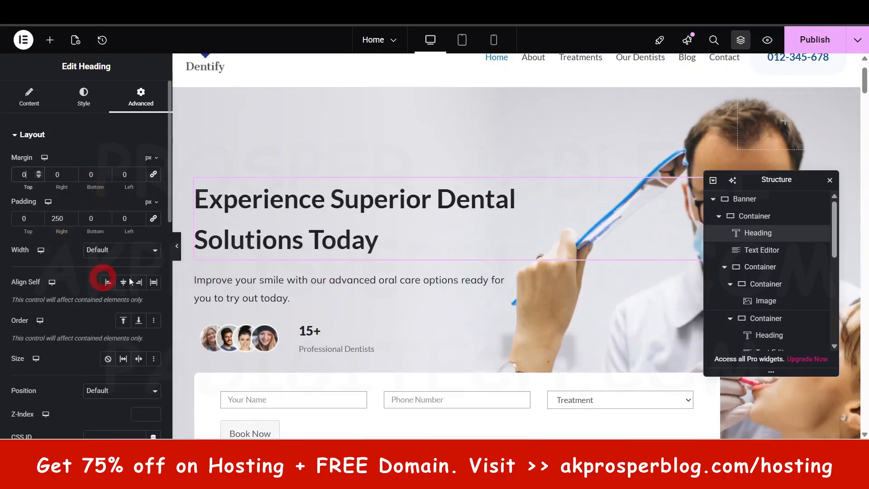
Try a top padding of 50 px on the heading, and set it back to 0.
left_click(25, 235)
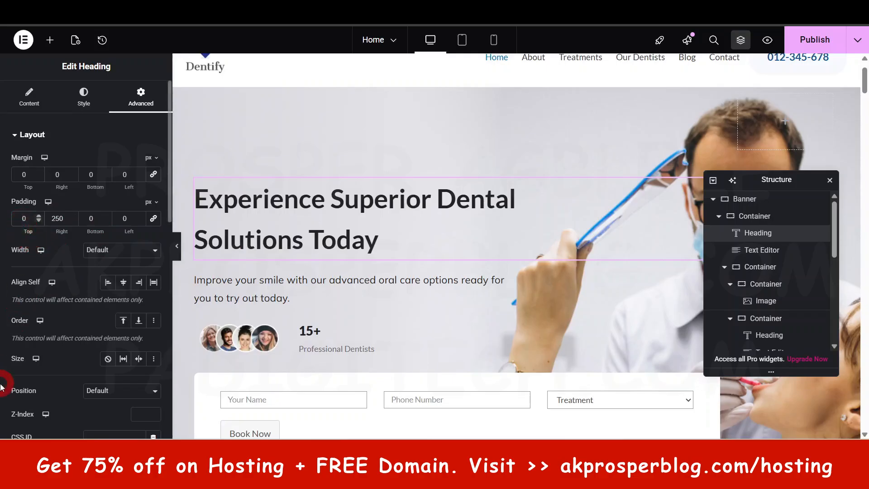
type("50")
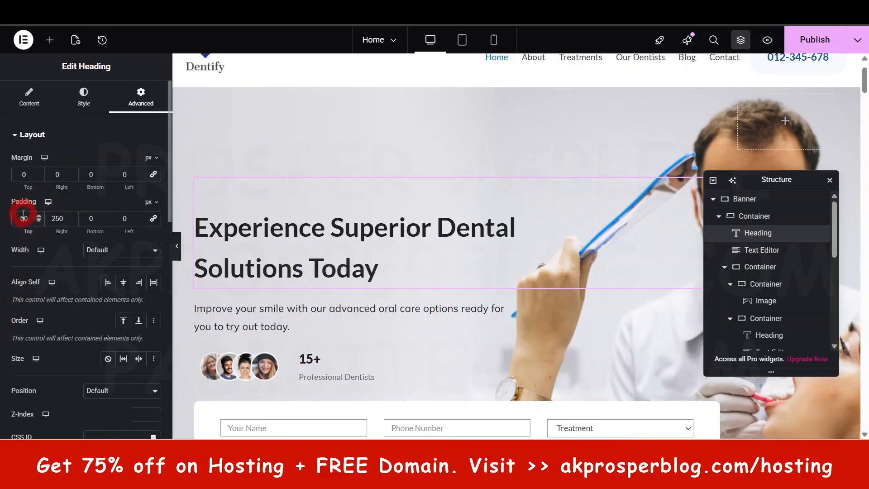
key("BackSpace")
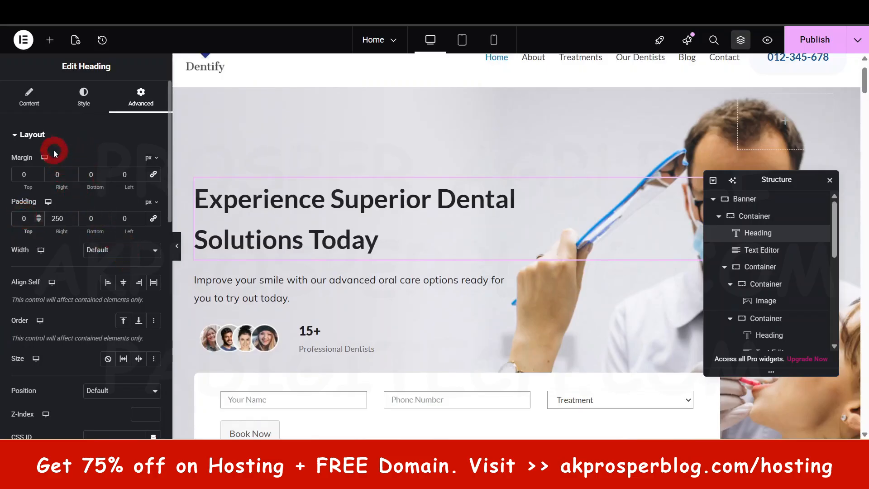
Try the Fade In and Zoom In Up entrance animations on the heading.
left_click(34, 135)
left_click(40, 162)
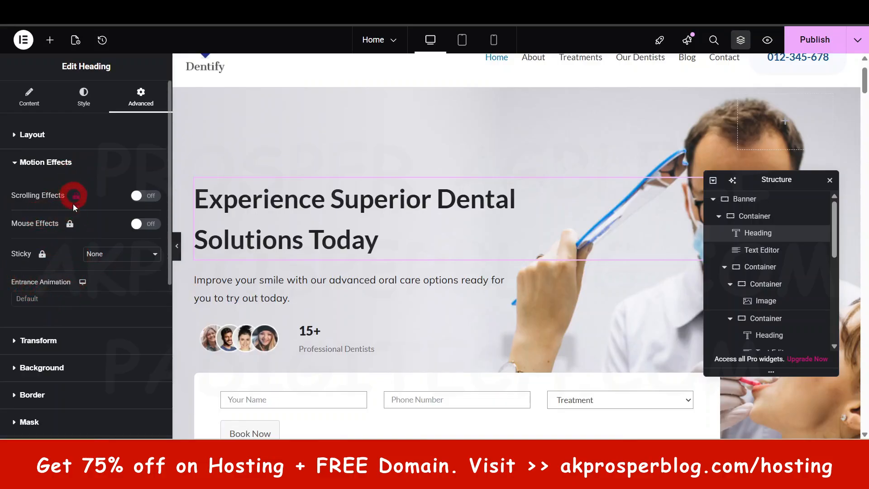
left_click(50, 297)
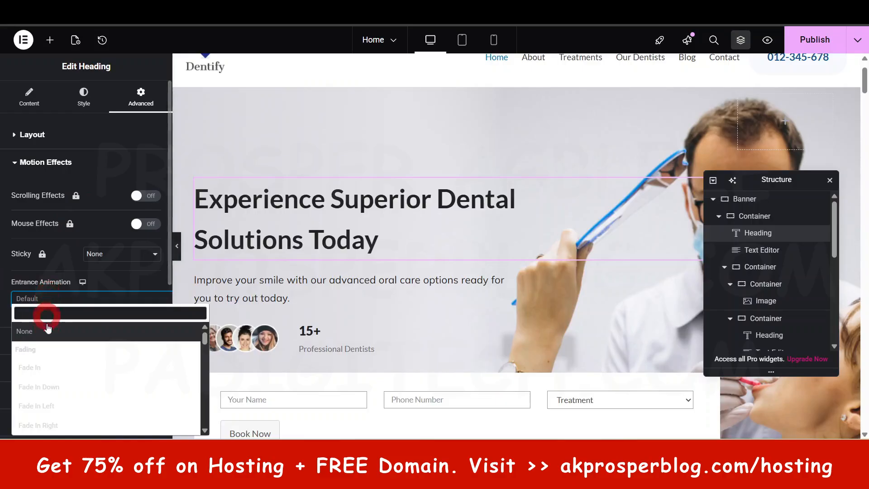
left_click(40, 366)
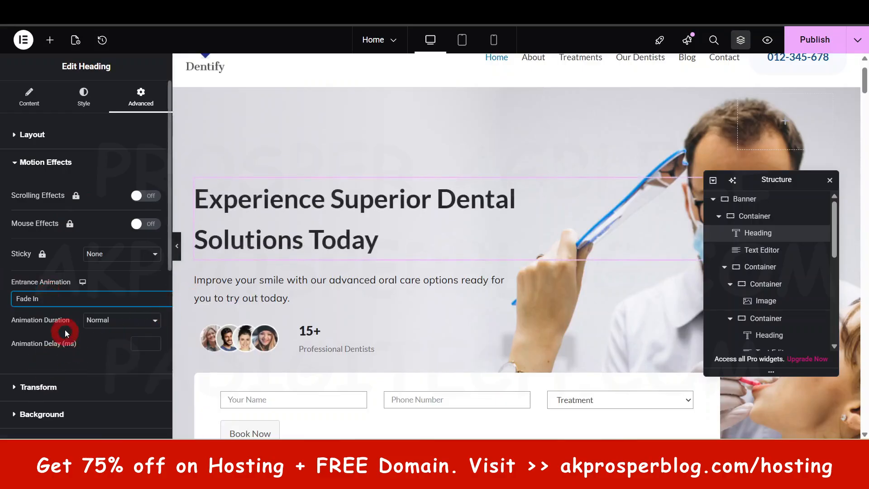
left_click(68, 299)
scroll(70, 362, "down", 2)
left_click(67, 387)
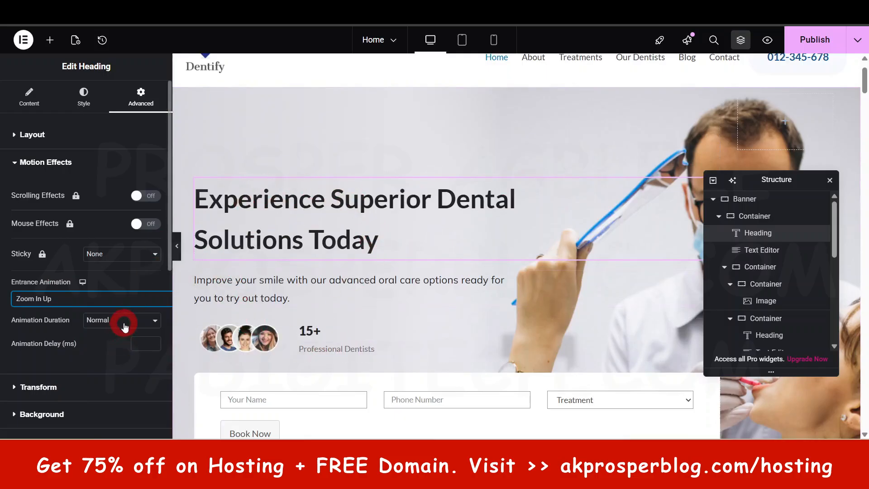
Set the heading's entrance animation to None.
left_click(145, 299)
left_click(77, 346)
left_click(91, 294)
left_click(116, 297)
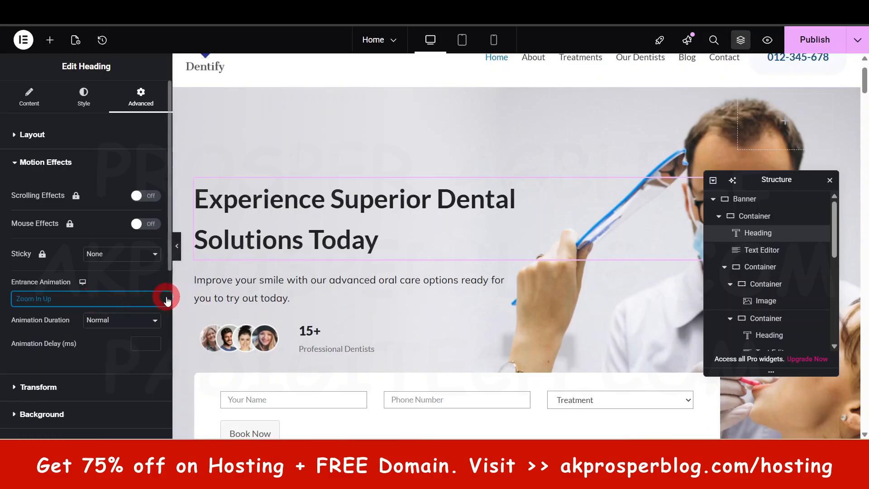
left_click(168, 300)
scroll(120, 356, "up", 5)
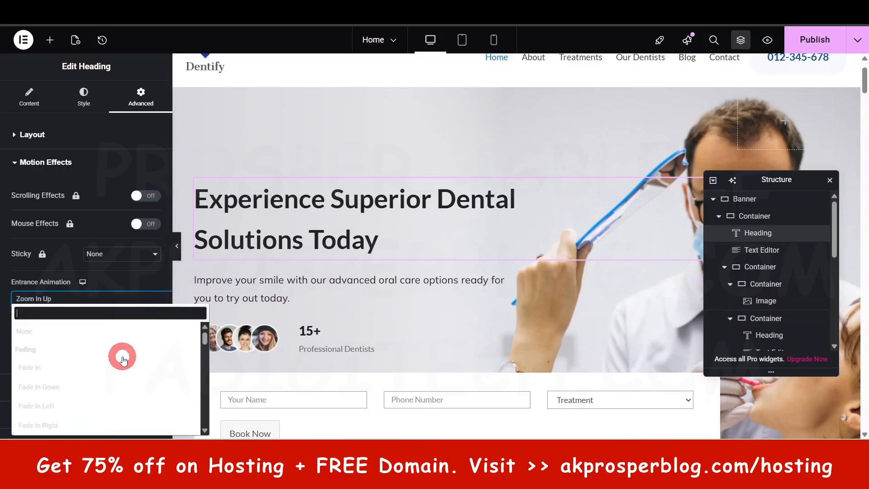
left_click(35, 328)
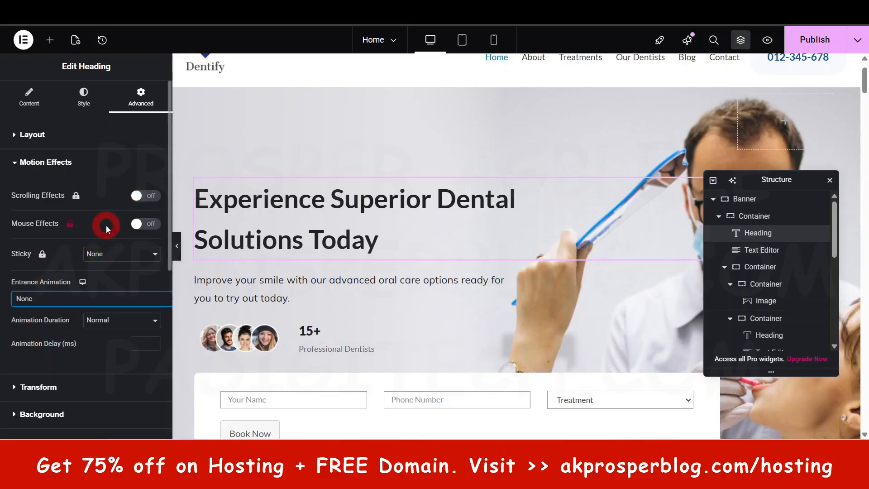
Look over the heading's remaining advanced sections and its style settings.
scroll(95, 270, "down", 4)
scroll(95, 270, "down", 3)
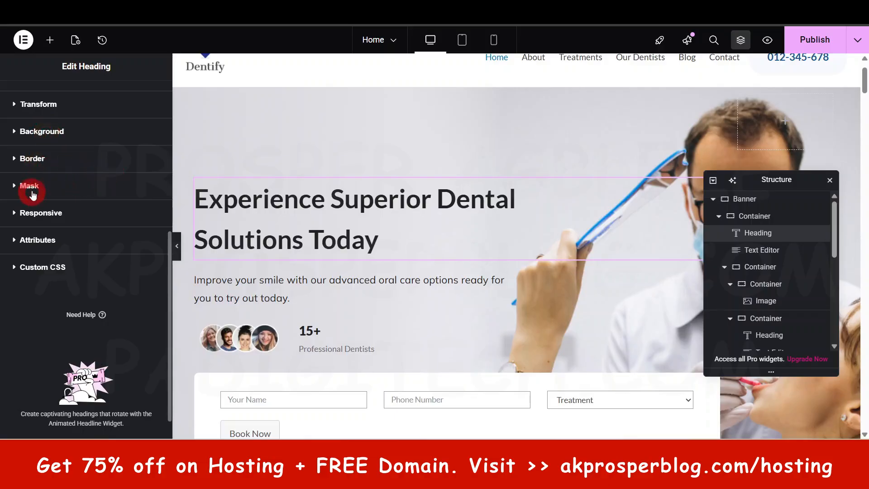
scroll(45, 222, "up", 6)
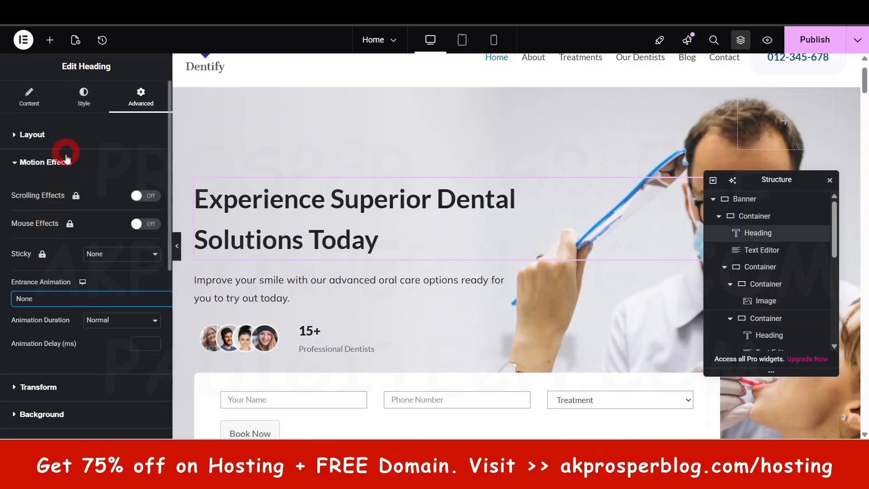
left_click(88, 101)
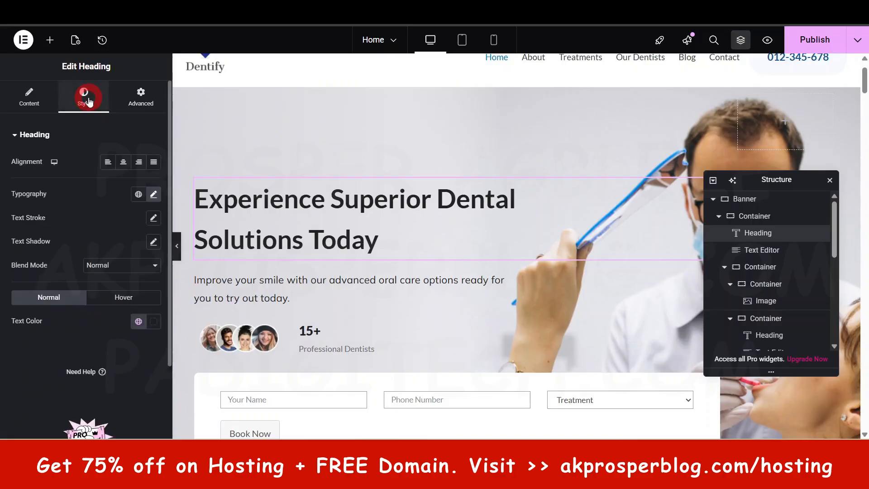
left_click(103, 138)
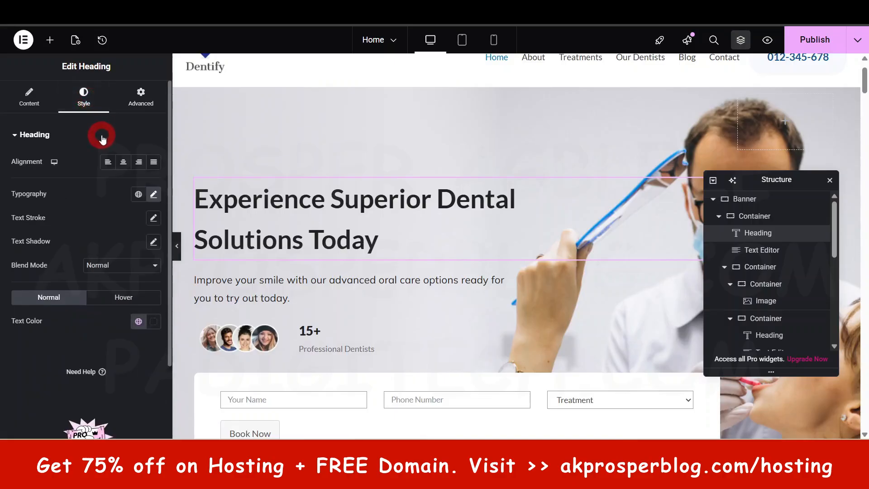
left_click(94, 188)
left_click(140, 324)
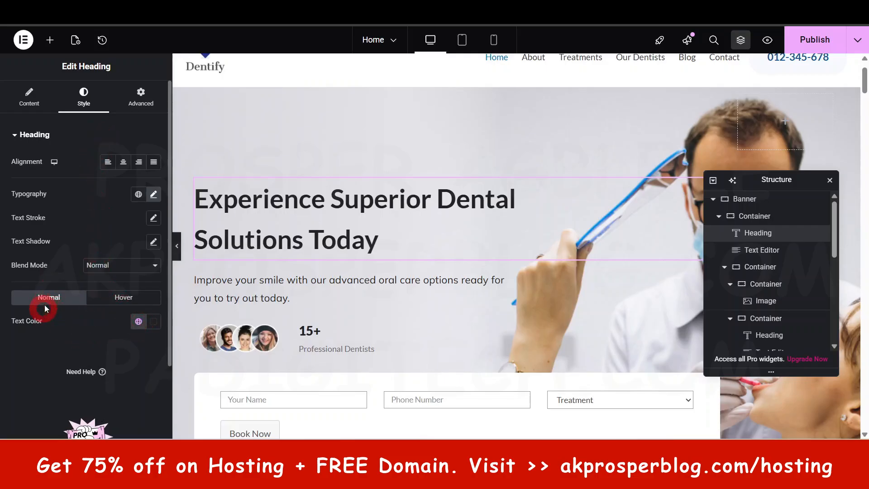
Set the heading's hover link color to red.
left_click(123, 297)
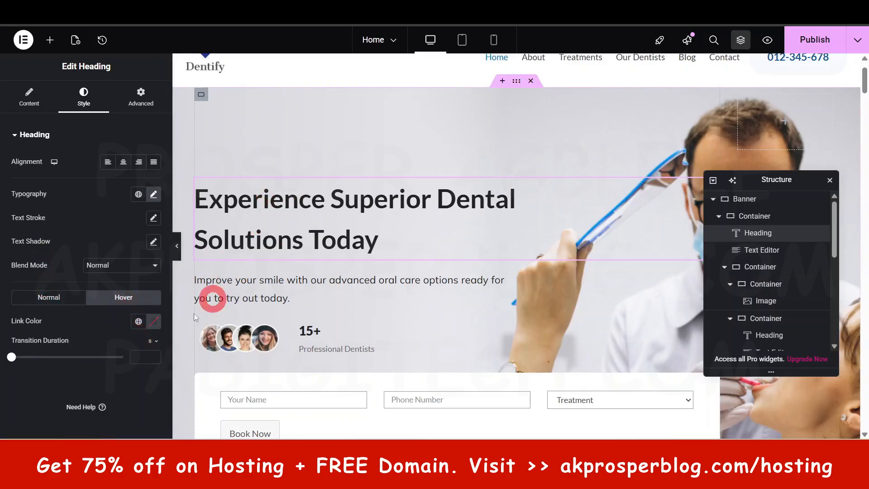
left_click(154, 320)
left_click_drag(190, 197, 214, 171)
left_click(106, 383)
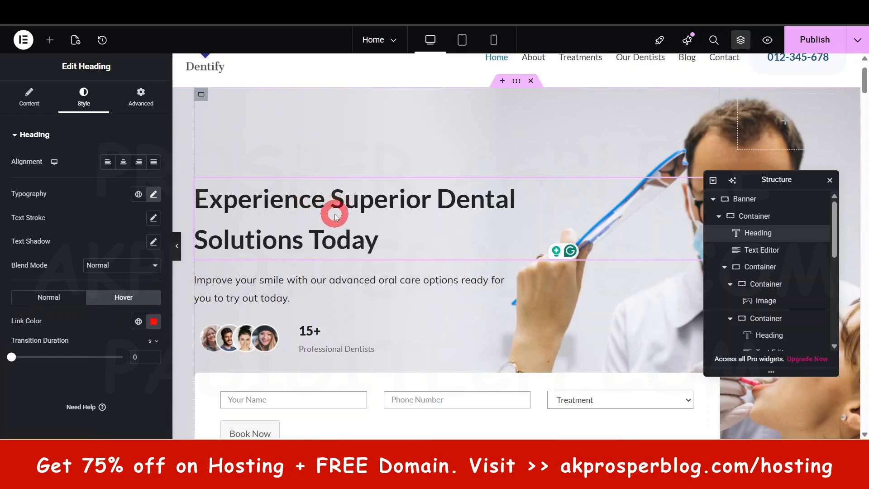
Try "#" as the heading's link to test the hover color, and clear the link again.
left_click(30, 93)
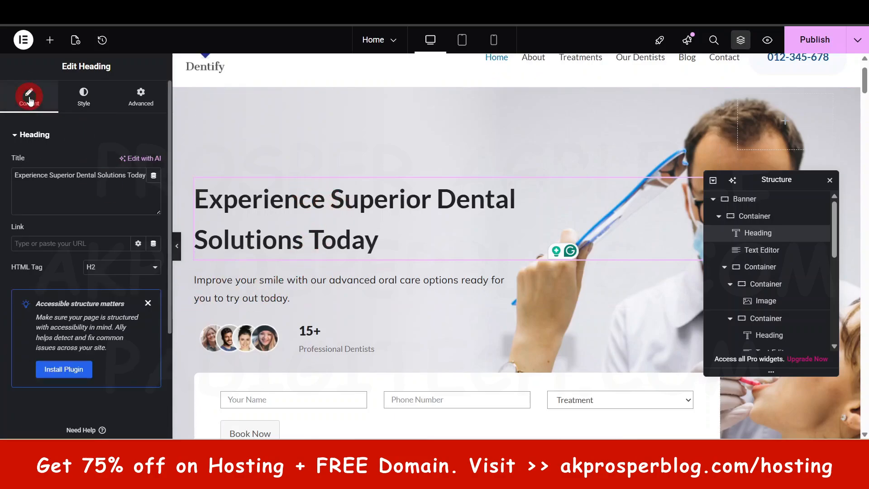
type("#")
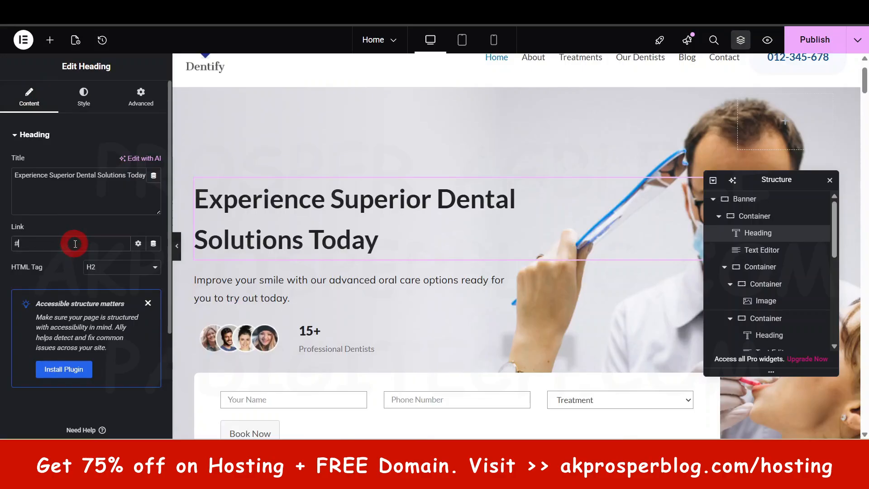
left_click(84, 96)
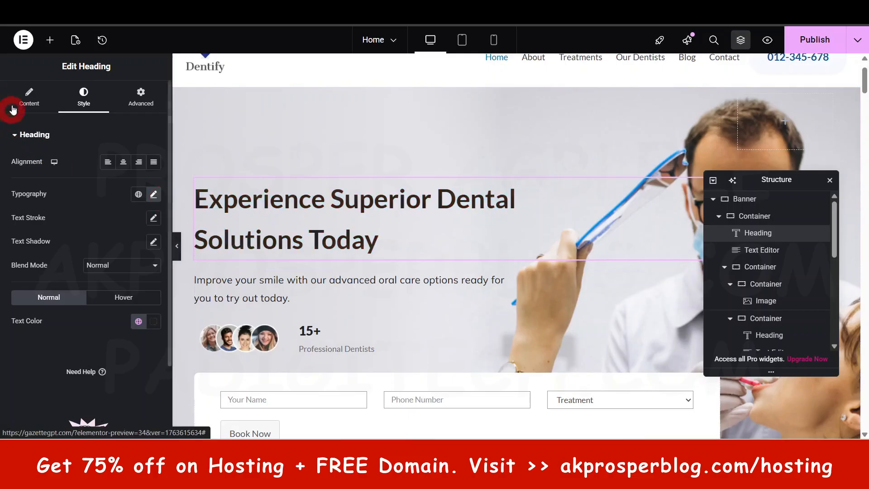
left_click(27, 97)
left_click(54, 237)
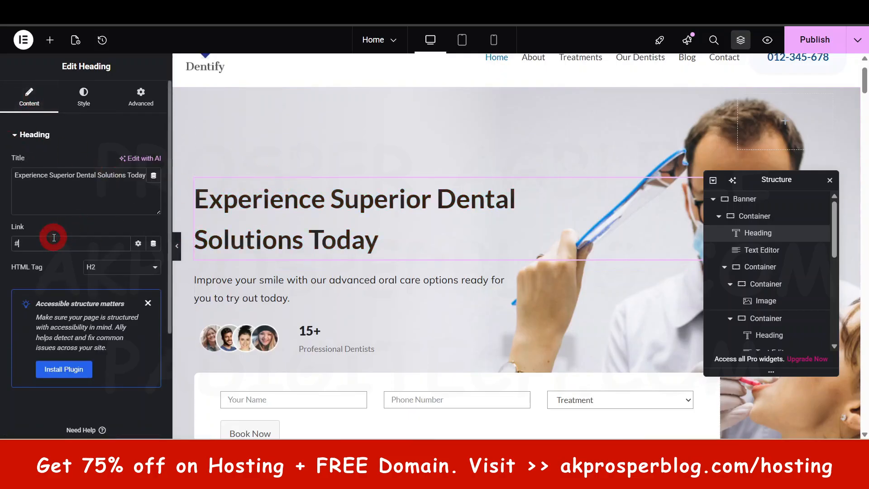
Try a text shadow with the preset 10 blur on the heading, and reset it to default.
left_click(83, 101)
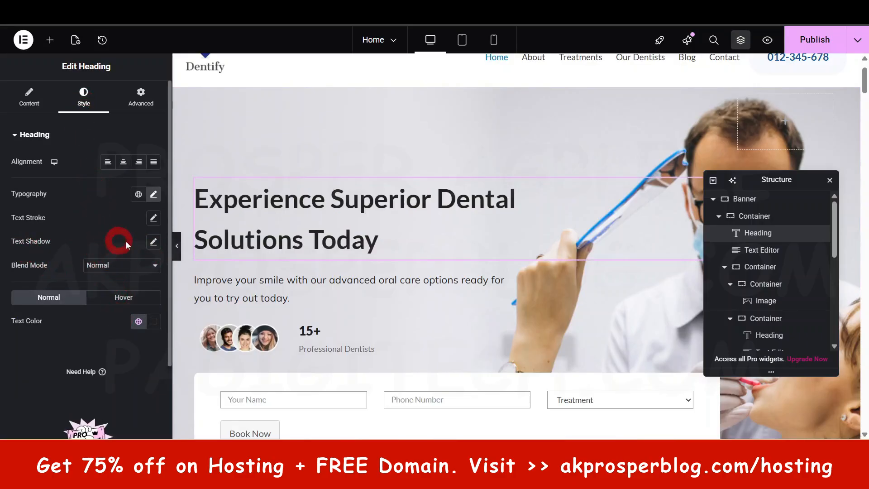
left_click(153, 244)
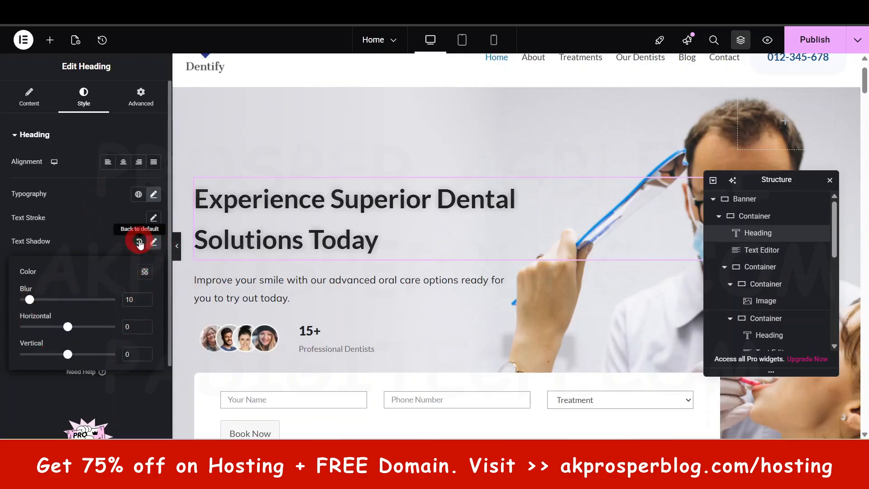
left_click(139, 243)
Try a 3 px text stroke on the heading, and reset the stroke to default.
left_click(153, 218)
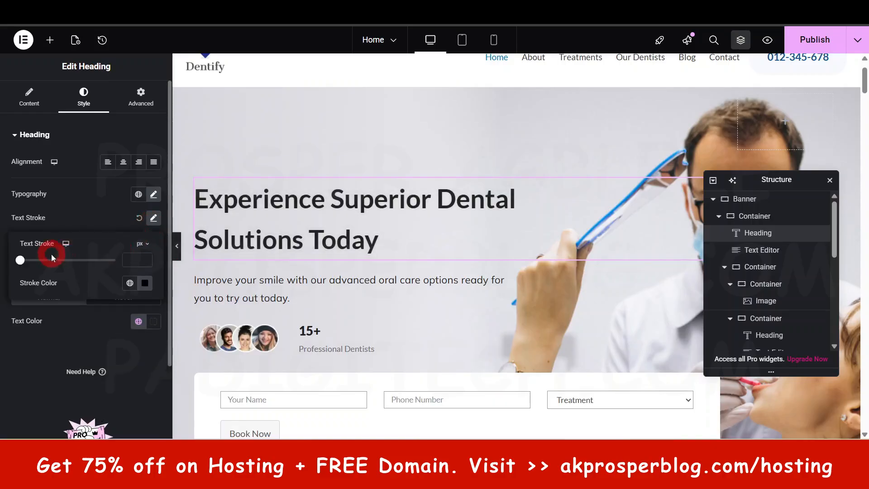
left_click_drag(63, 265, 48, 266)
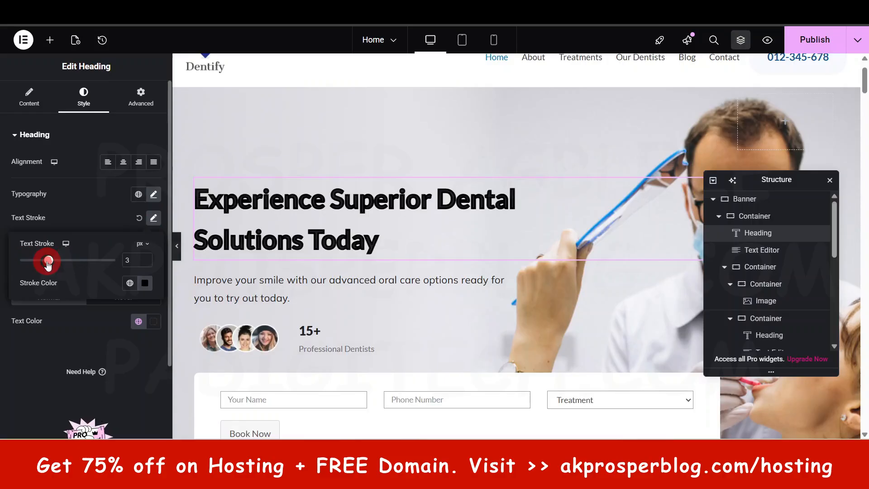
left_click(138, 219)
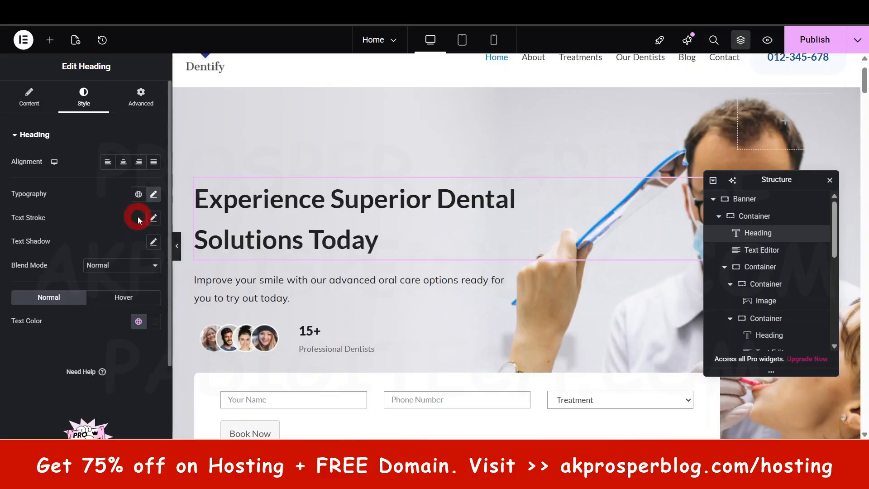
left_click(533, 199)
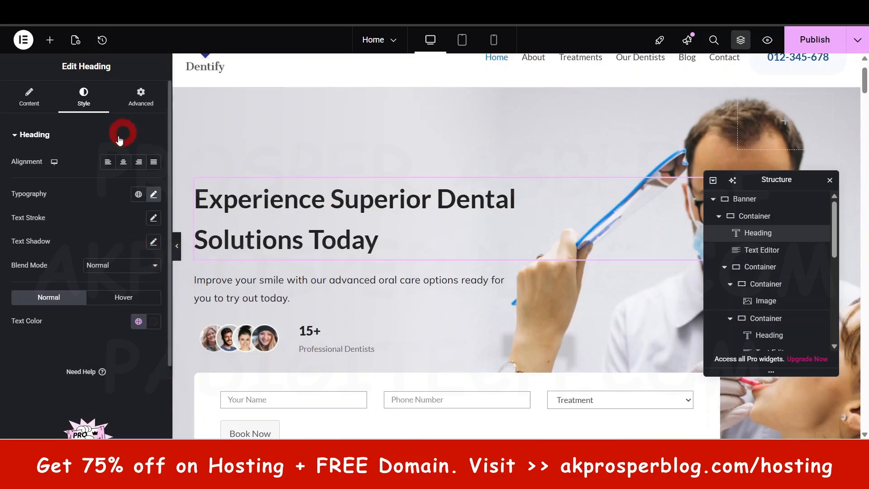
Insert a new Container inside the empty container directly below the banner section.
scroll(635, 295, "down", 2)
scroll(635, 295, "down", 5)
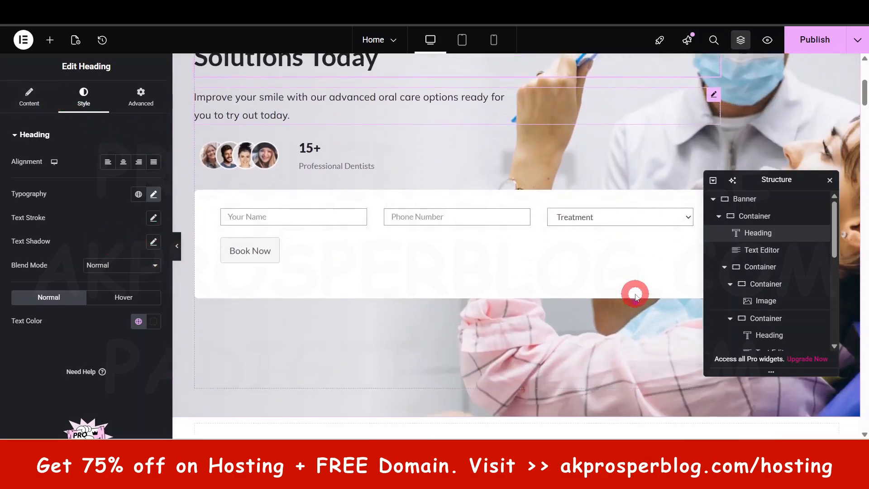
scroll(562, 316, "up", 4)
scroll(564, 319, "down", 7)
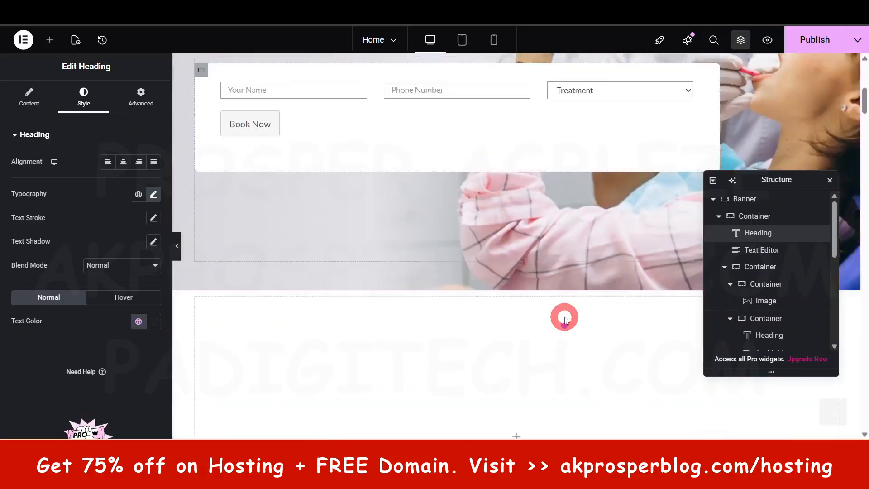
scroll(512, 221, "up", 4)
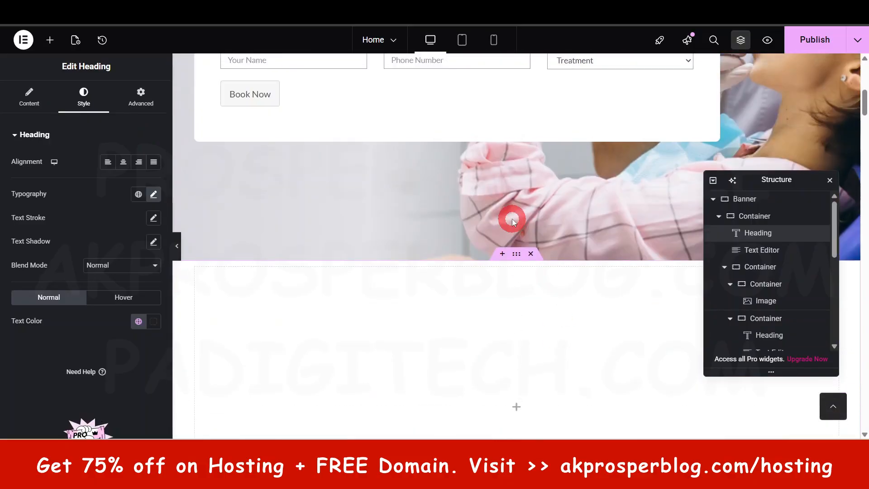
scroll(366, 306, "down", 1)
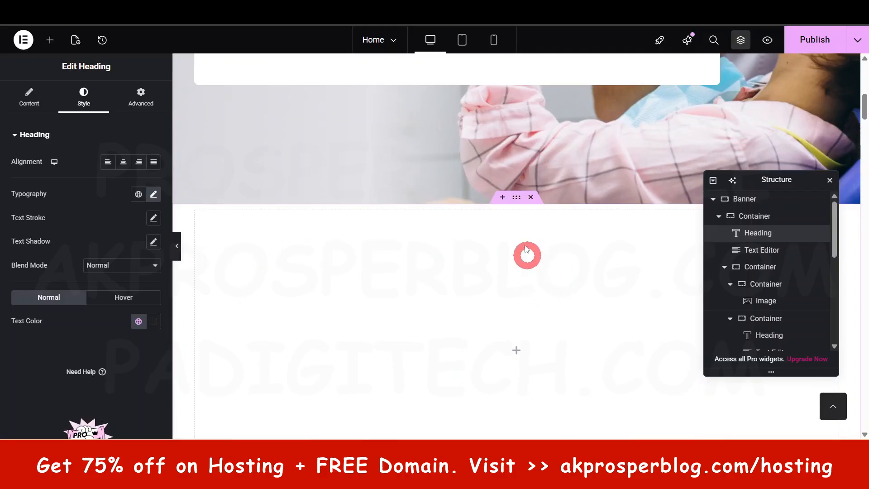
left_click(572, 249)
left_click(50, 39)
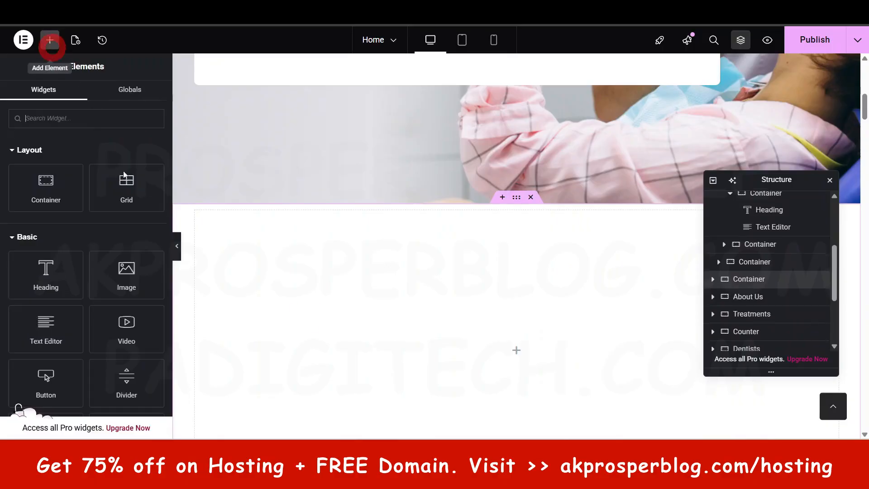
left_click_drag(70, 201, 450, 313)
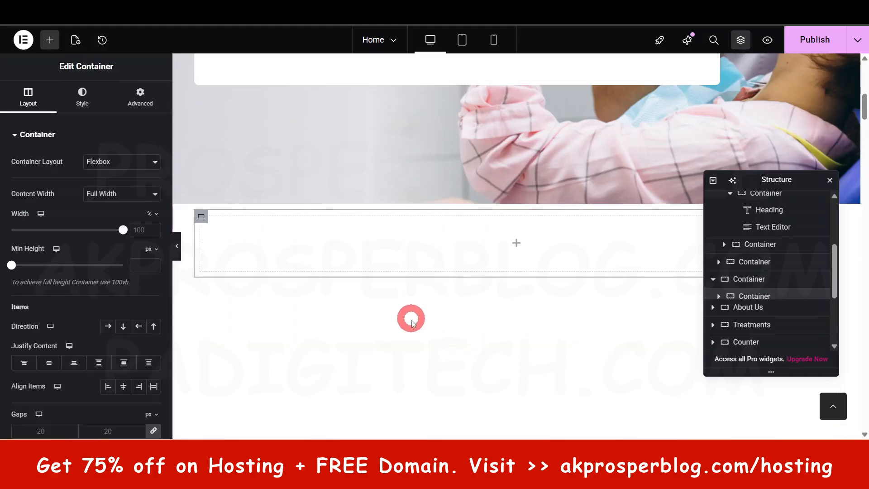
Open the background style settings of the outer container directly below the banner, covering its normal and hover states.
scroll(517, 336, "down", 3)
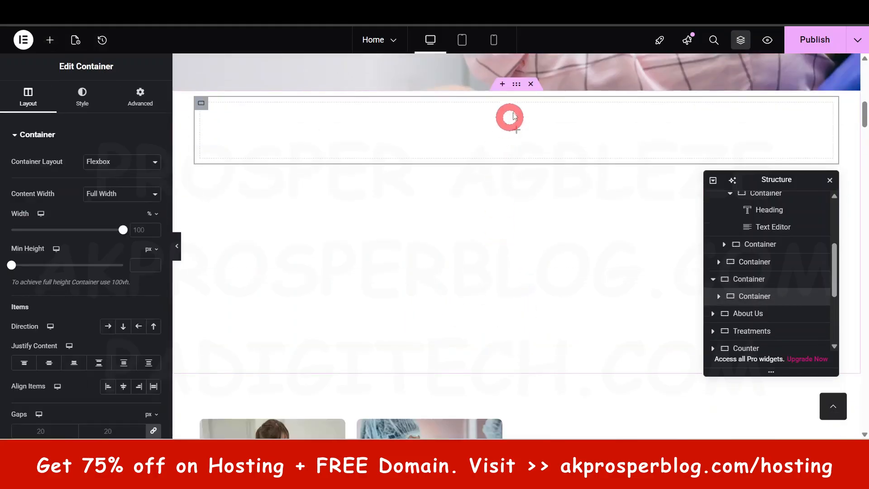
left_click(523, 86)
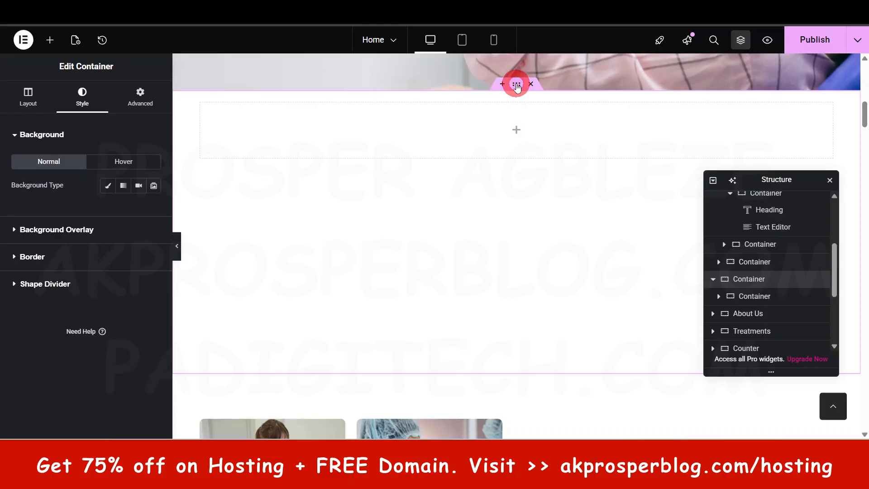
left_click(95, 102)
left_click(42, 166)
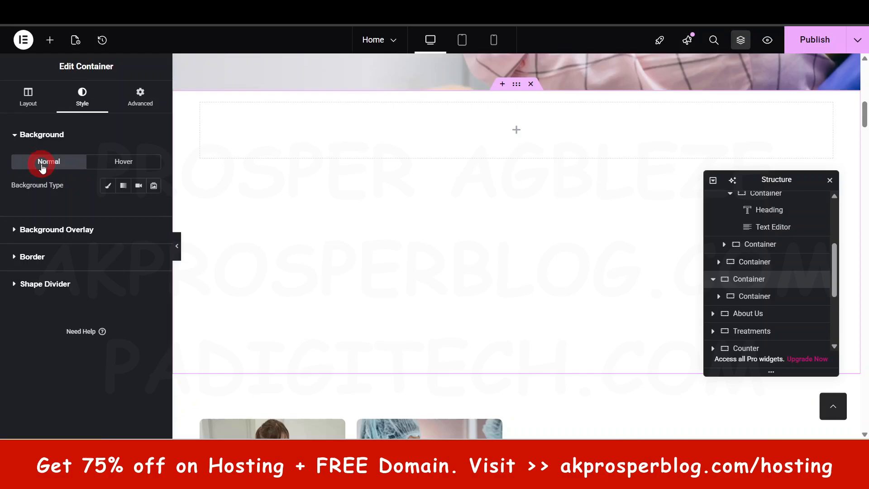
left_click(125, 163)
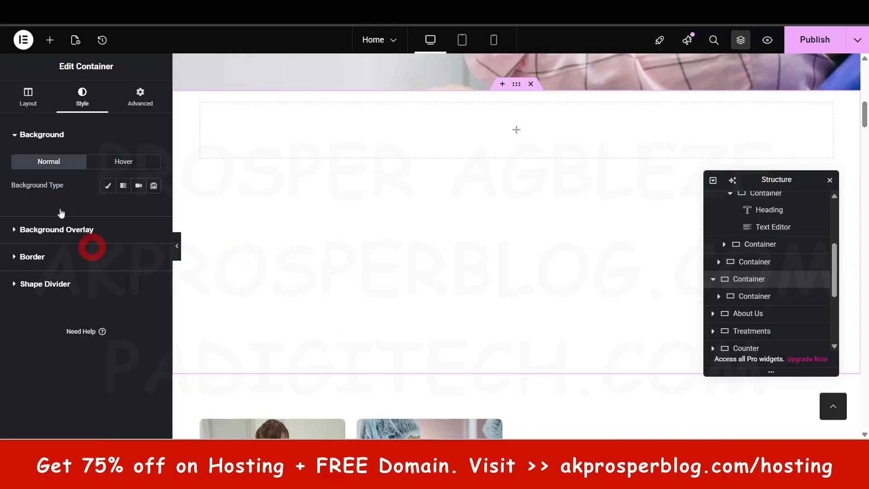
Give the outer container a classic background with the color #CA9494.
left_click(107, 186)
left_click(153, 209)
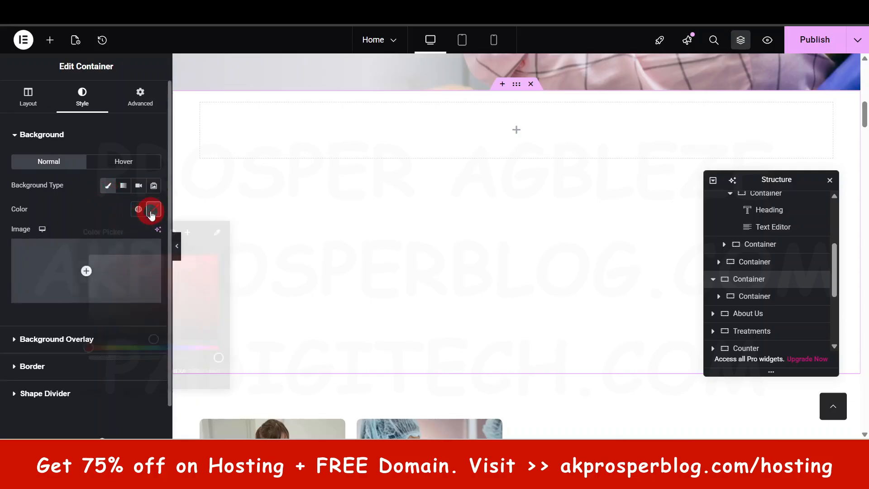
left_click(123, 272)
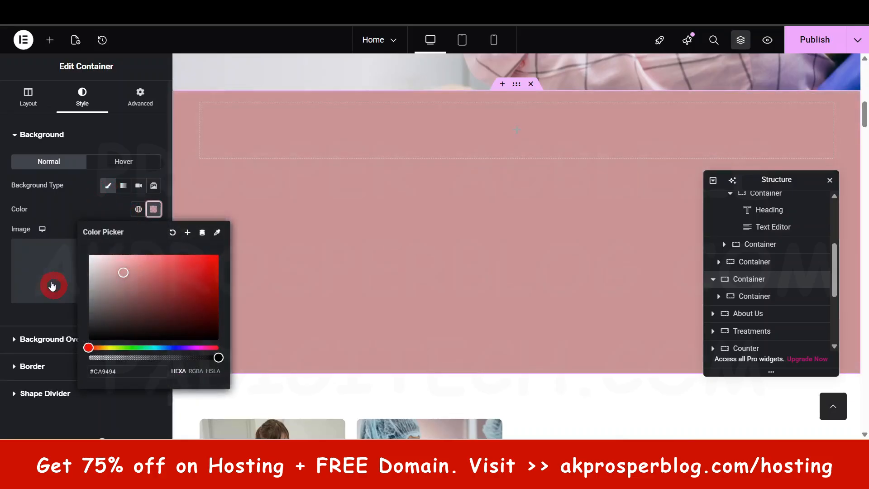
left_click(71, 208)
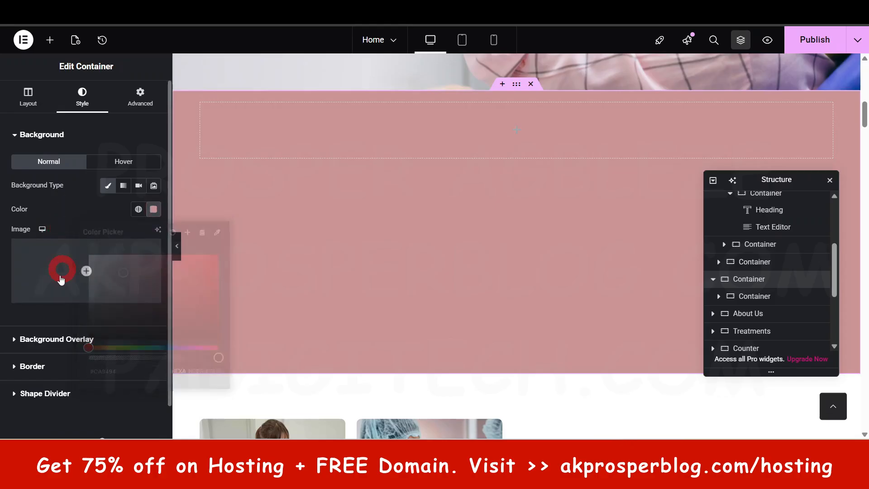
Try a gradient background on the container with #4515CA as the second color.
left_click(124, 188)
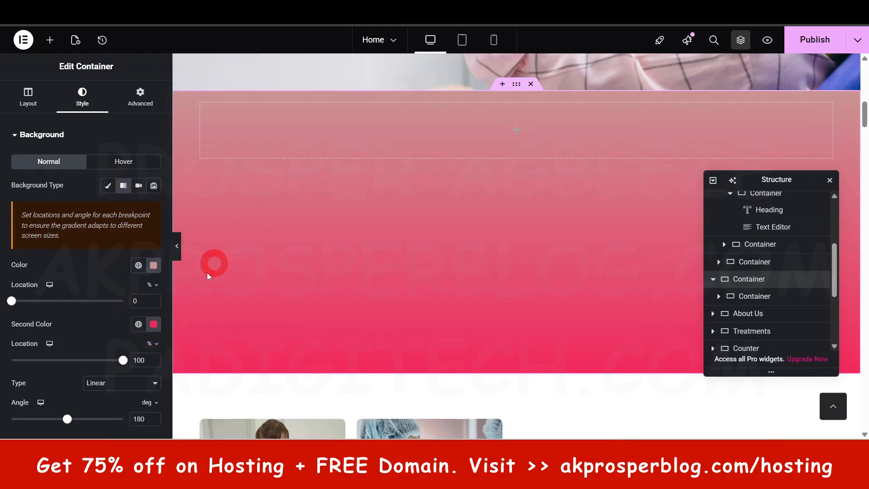
left_click(153, 323)
left_click(110, 223)
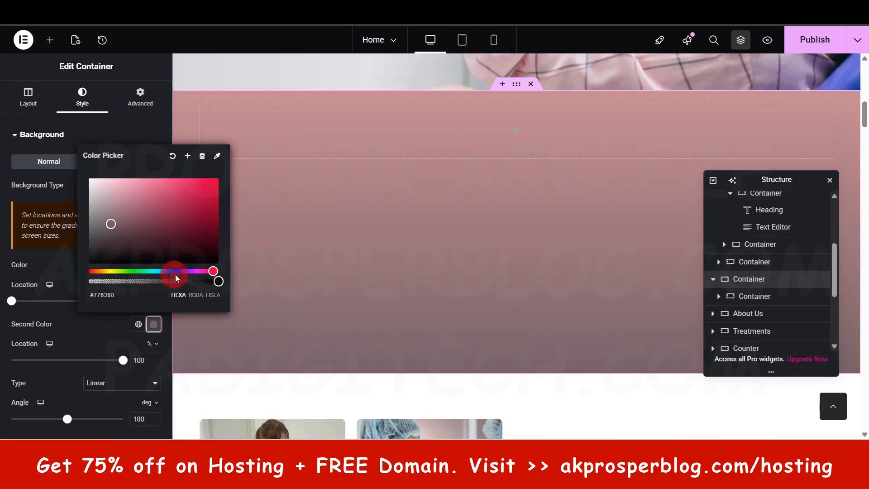
left_click_drag(175, 271, 181, 271)
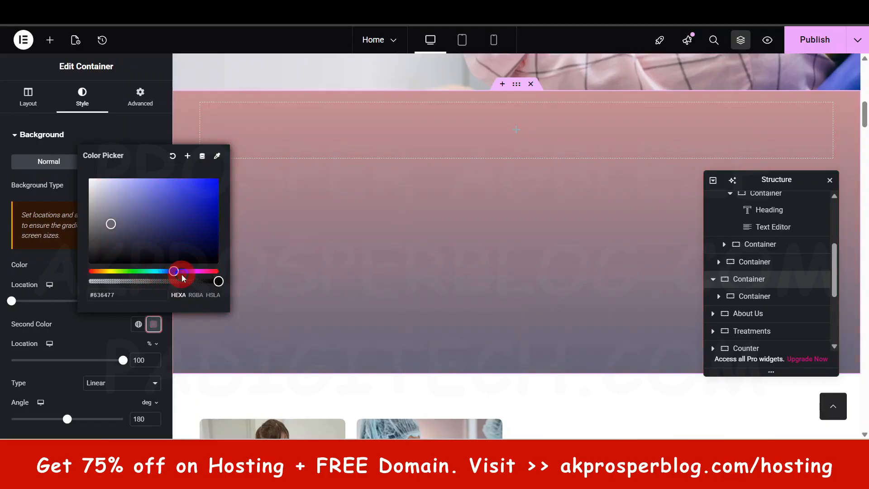
left_click(87, 322)
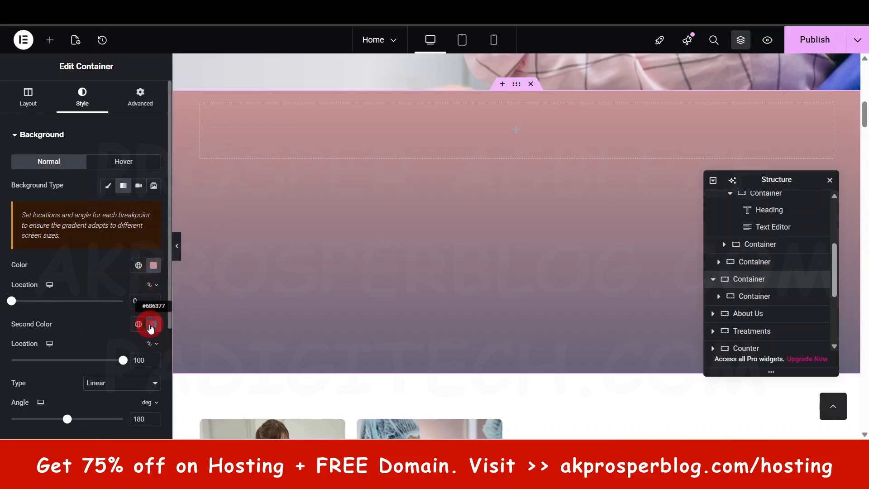
left_click(152, 324)
left_click(204, 197)
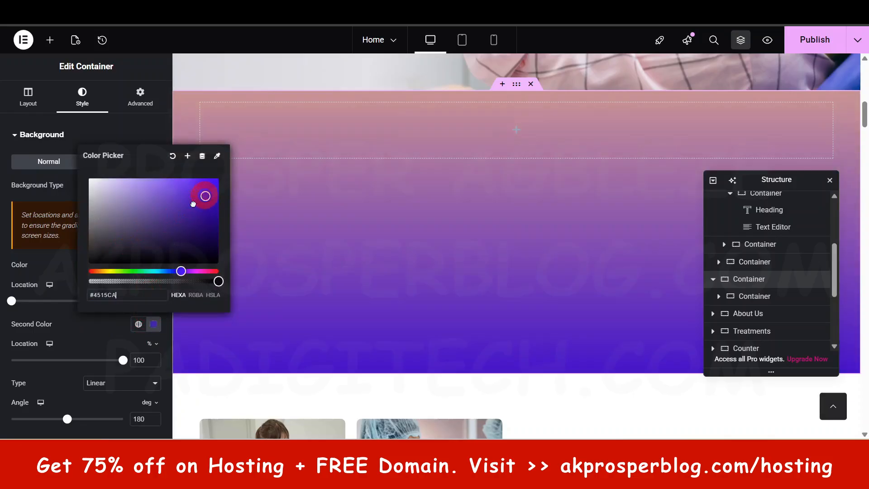
Change the first background color of the container's gradient to the red #C32B2B.
left_click(65, 270)
left_click(153, 265)
left_click(189, 140)
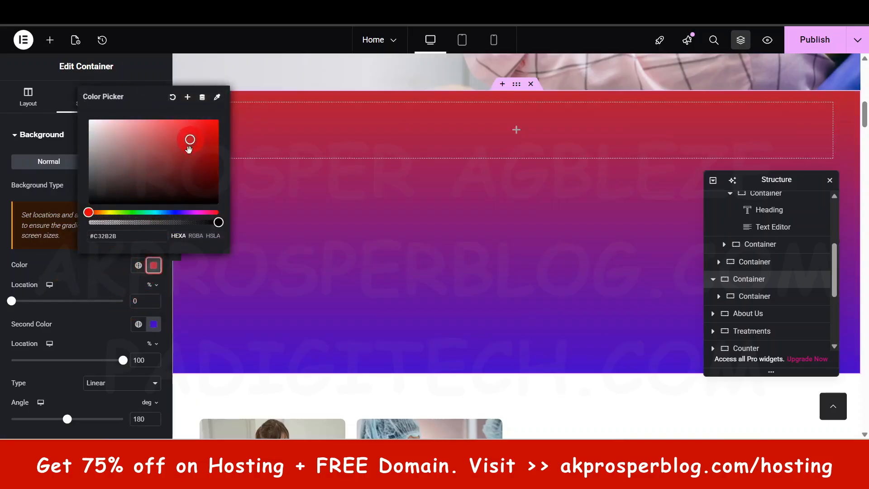
left_click(79, 269)
Try a first color location of 58% and a gradient angle of 273 degrees on the container's background.
left_click(12, 301)
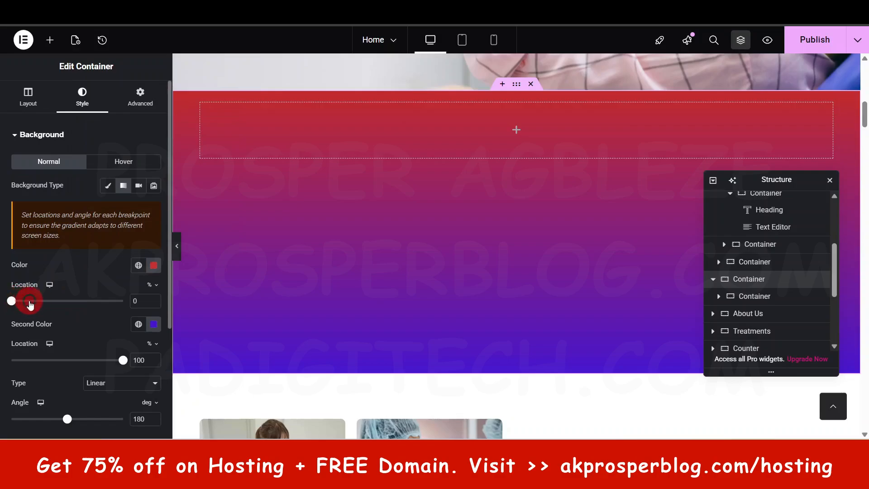
left_click_drag(53, 308, 81, 313)
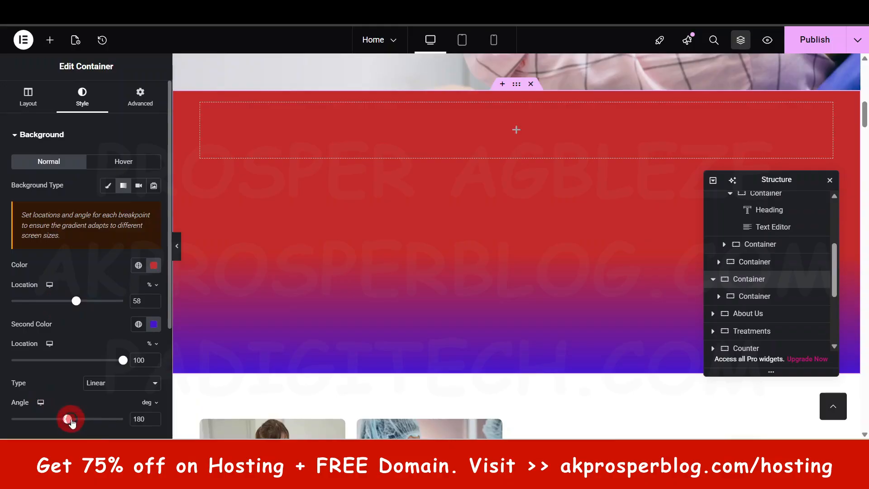
left_click_drag(84, 421, 95, 423)
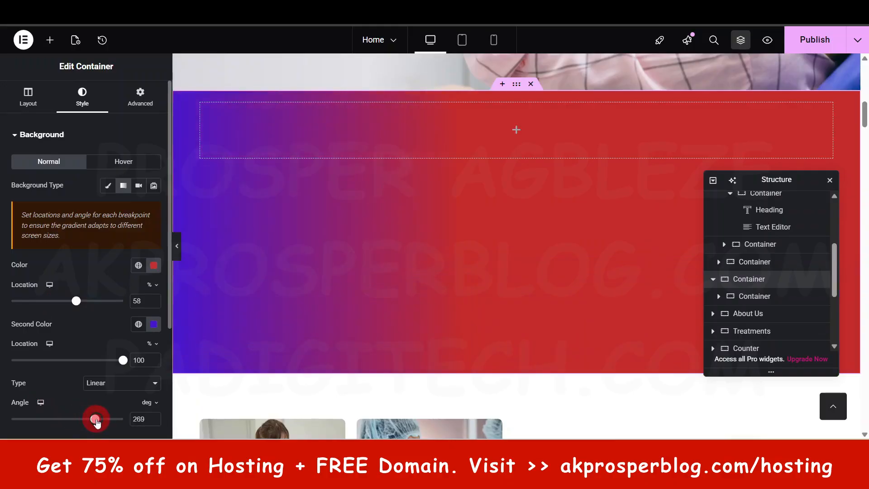
scroll(295, 295, "up", 5)
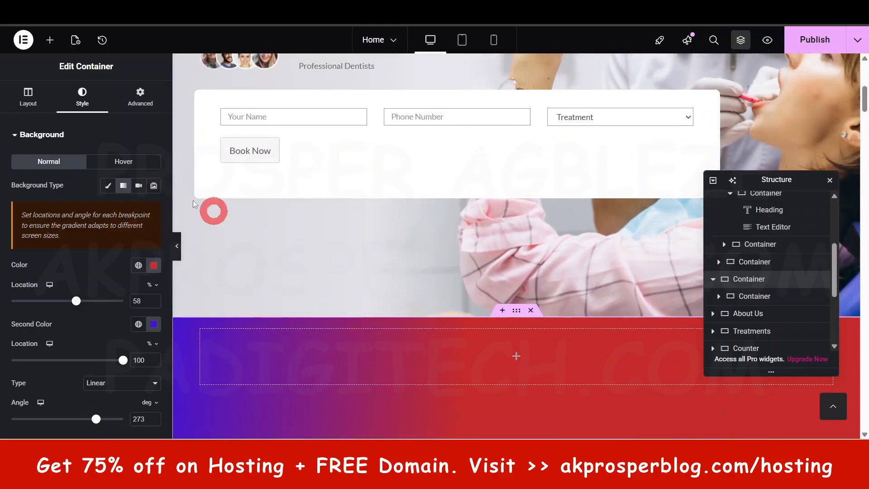
Switch the container's background to video and examine its link, start and end time, playback and fallback image options.
left_click(137, 186)
scroll(306, 330, "down", 4)
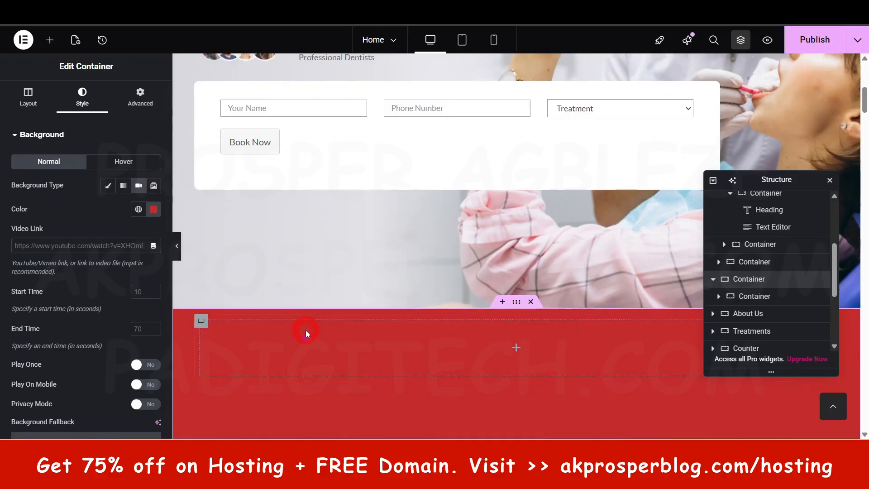
left_click(32, 247)
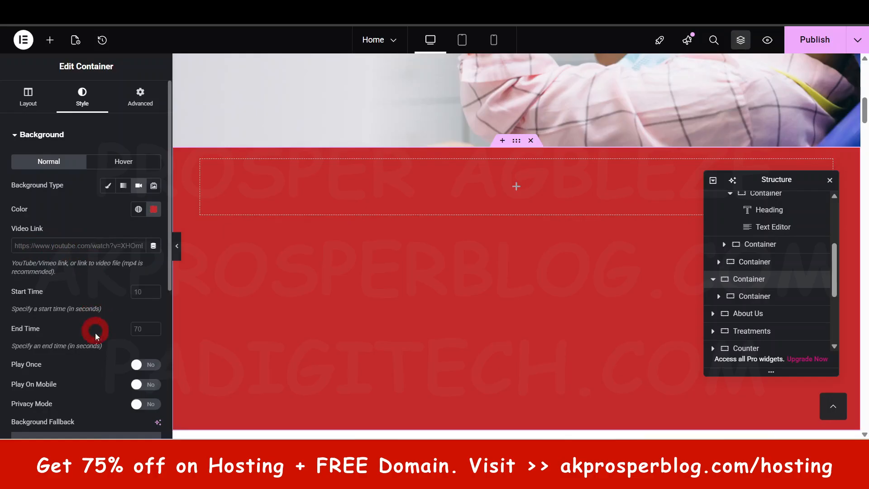
scroll(96, 333, "down", 1)
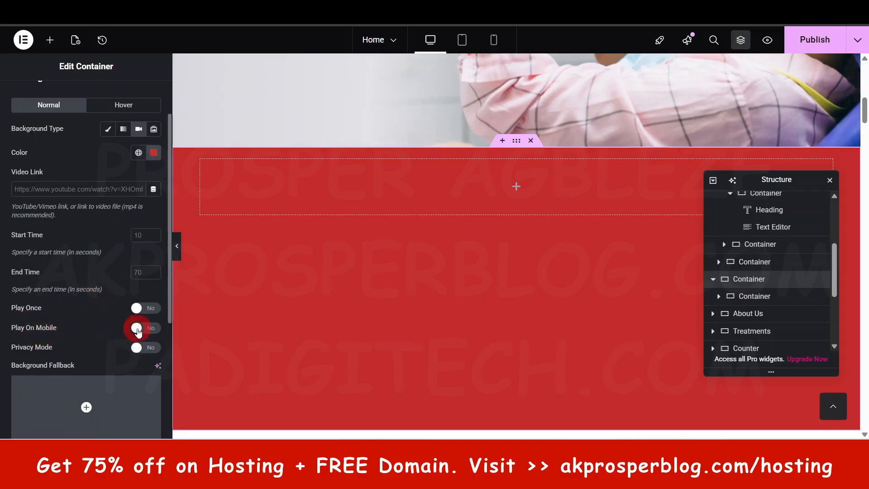
scroll(136, 330, "down", 3)
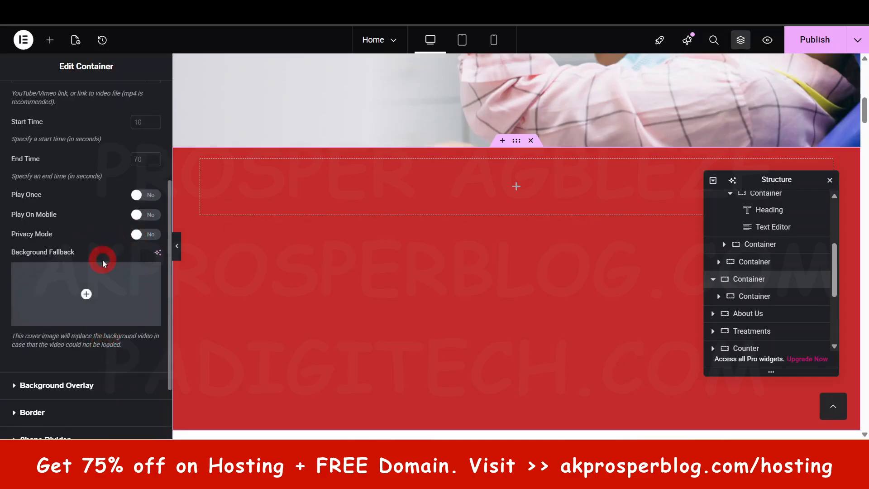
scroll(101, 343, "down", 2)
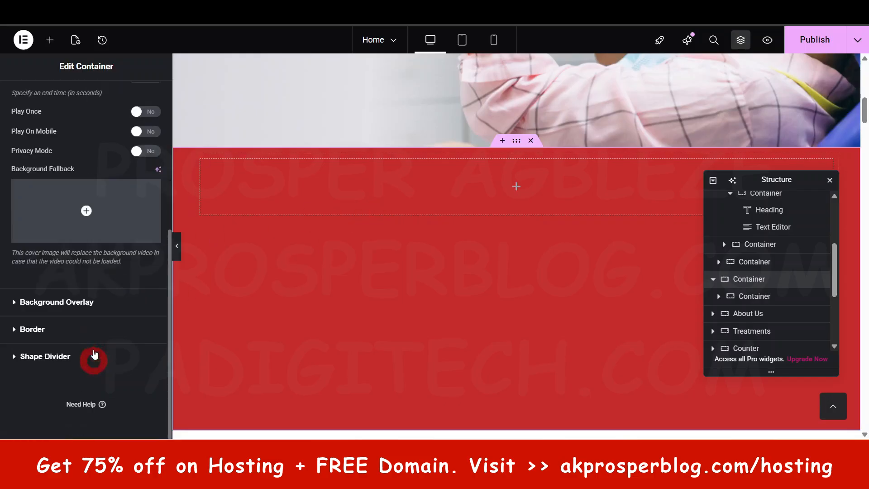
scroll(109, 295, "up", 7)
scroll(213, 202, "up", 5)
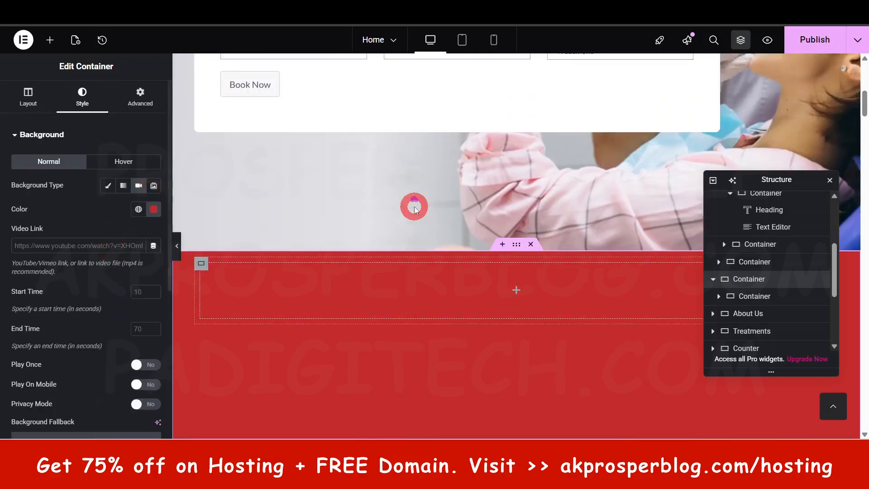
Return the container to a classic background and set About-Us-Image-3.jpg from the media library as its image.
left_click(108, 185)
left_click(85, 271)
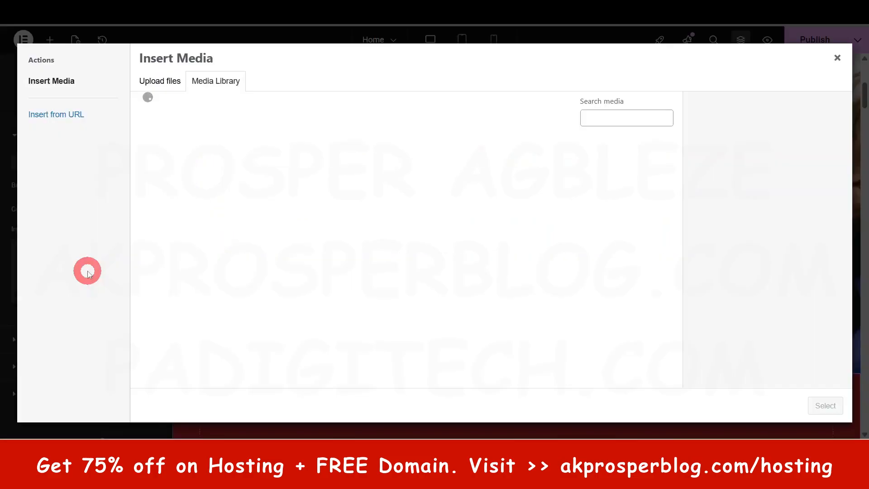
left_click(418, 302)
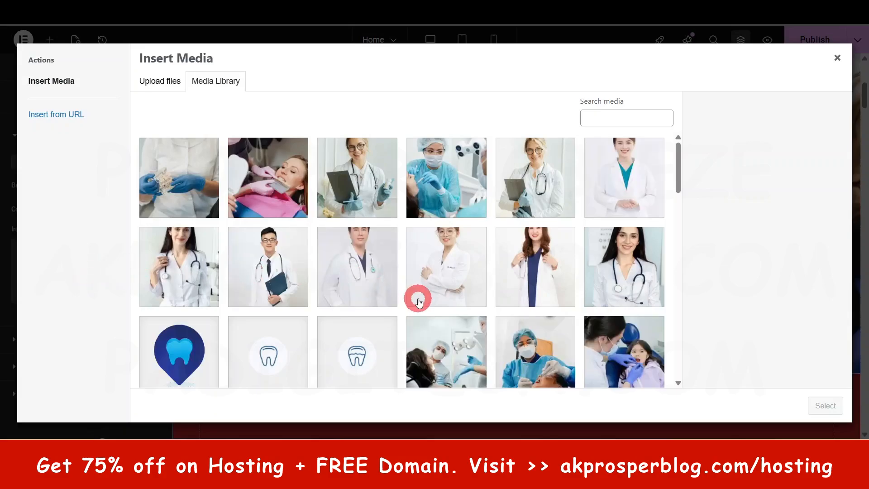
scroll(419, 302, "down", 7)
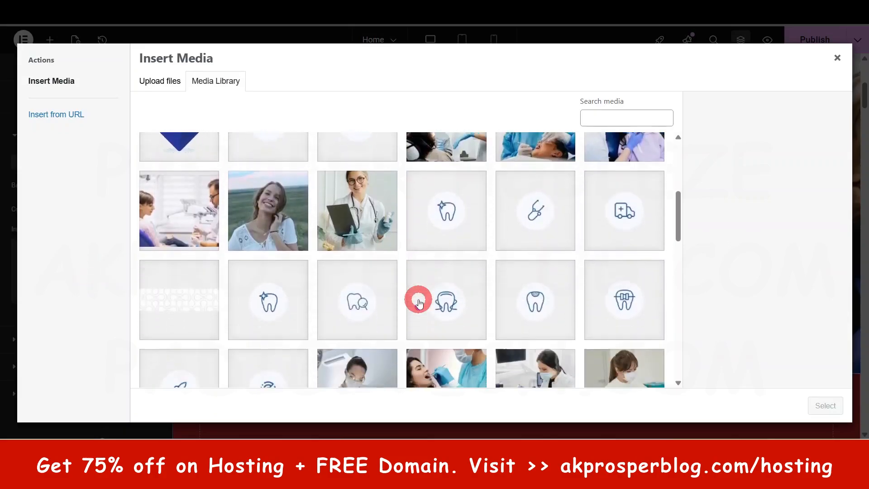
scroll(419, 302, "down", 8)
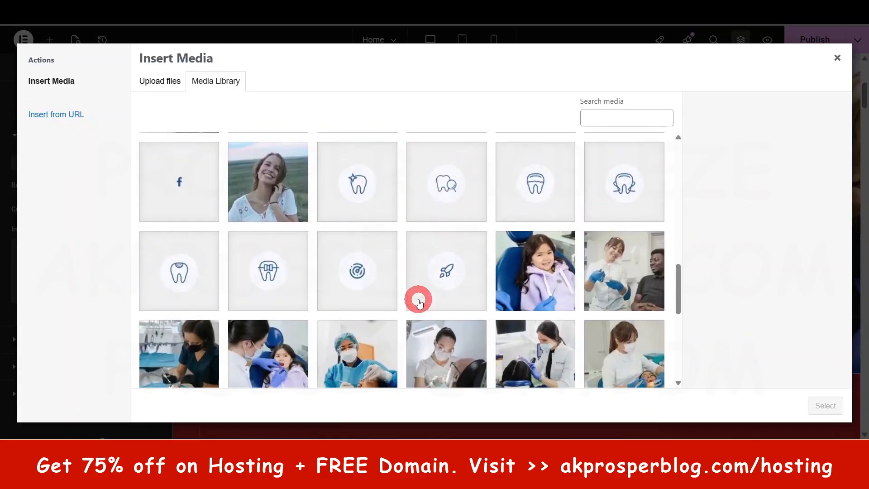
scroll(419, 302, "down", 3)
scroll(419, 302, "up", 3)
left_click(525, 258)
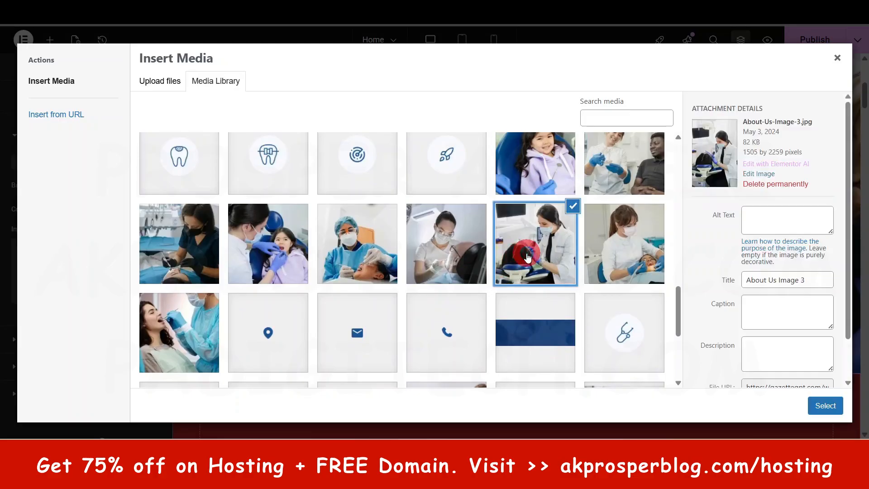
left_click(826, 410)
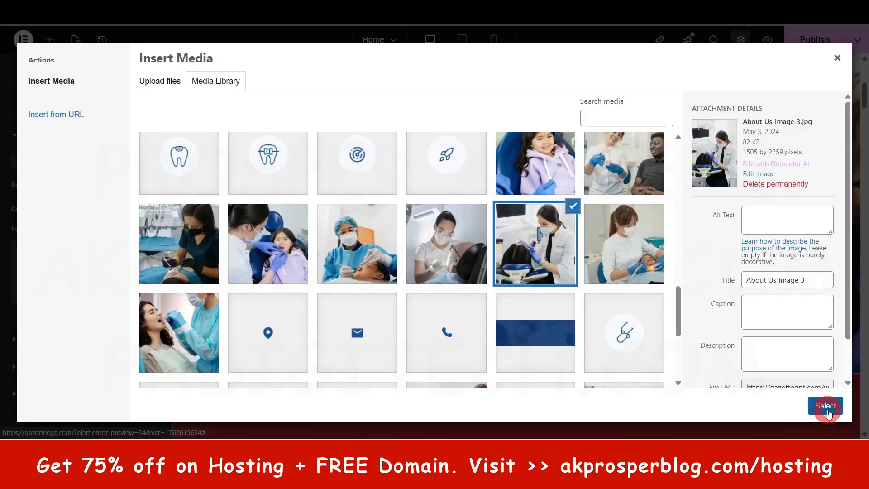
Examine how the background image fills the container between the banner and the About Us section.
scroll(512, 304, "up", 5)
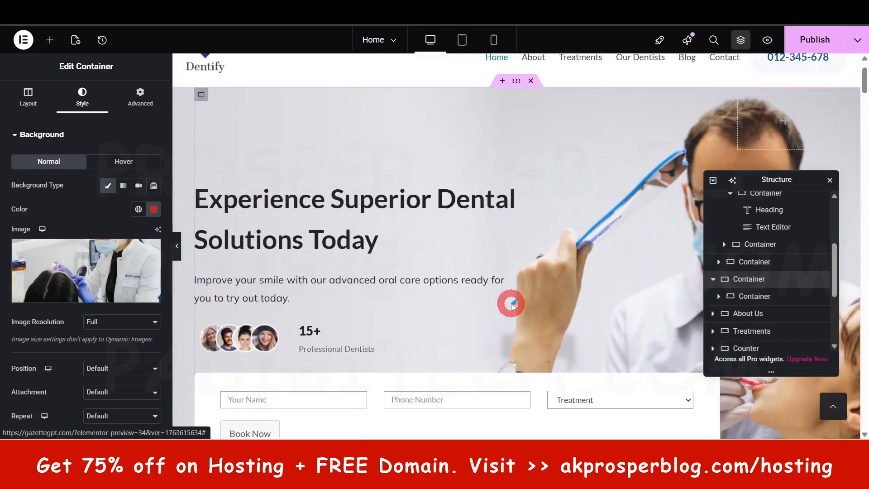
scroll(512, 307, "down", 6)
left_click(480, 330)
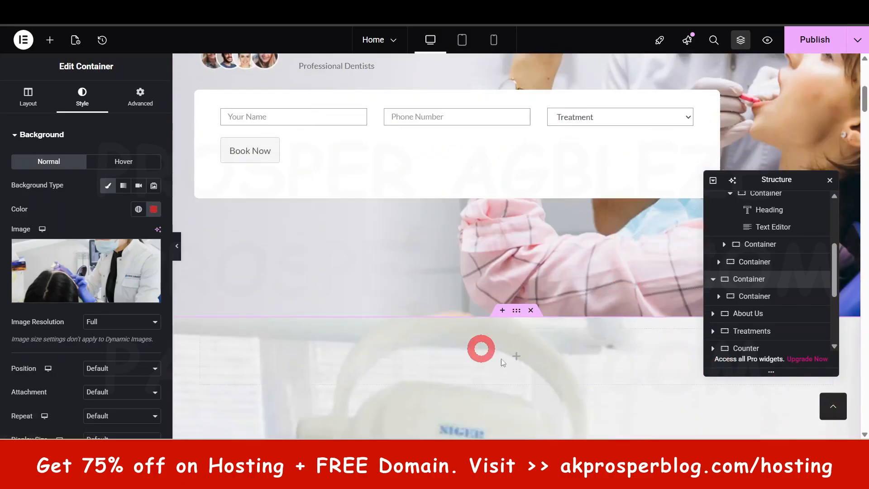
scroll(543, 292, "down", 5)
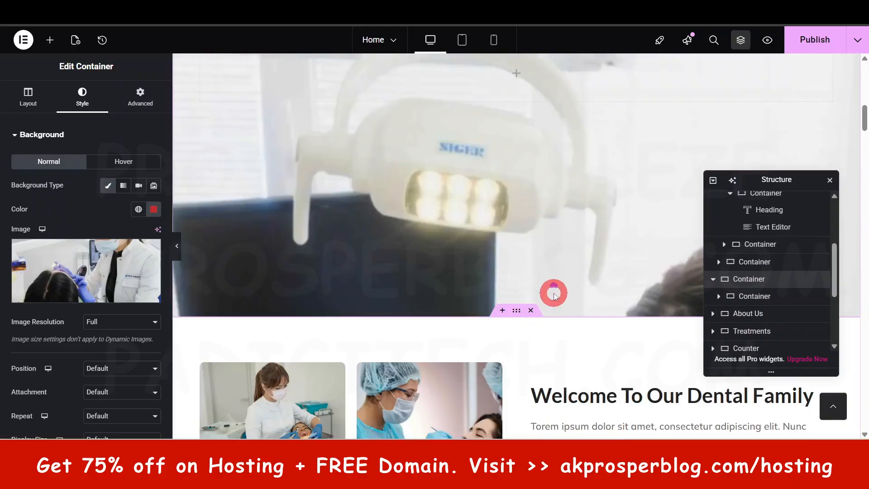
scroll(555, 296, "down", 1)
scroll(555, 295, "up", 1)
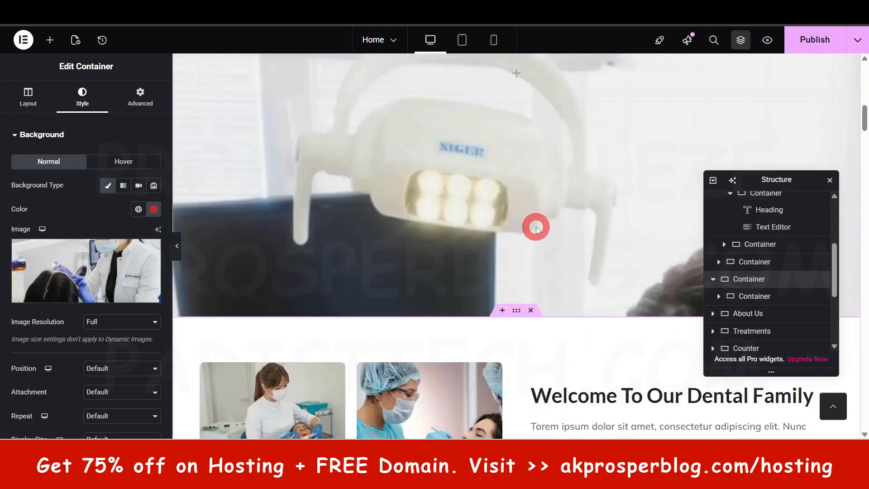
scroll(536, 228, "up", 2)
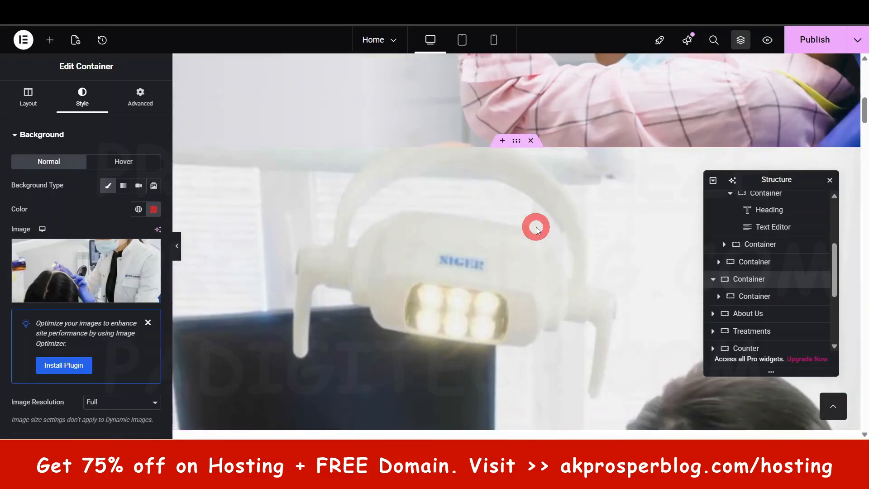
scroll(480, 244, "down", 1)
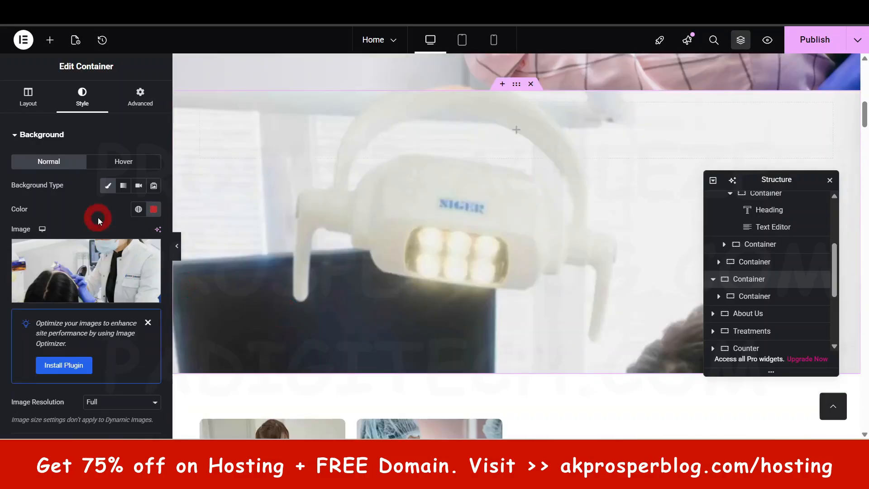
Set the position of the container's background image to Center Center.
scroll(504, 264, "up", 1)
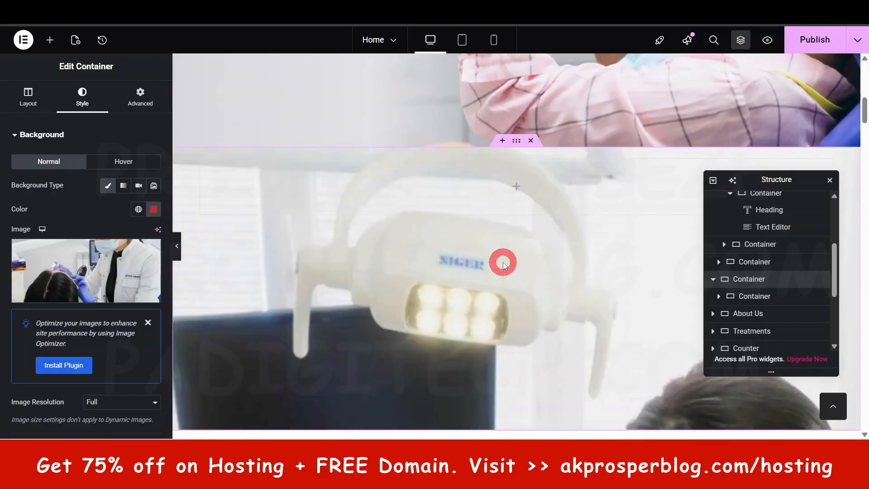
scroll(502, 263, "down", 1)
scroll(100, 190, "down", 1)
scroll(103, 218, "down", 2)
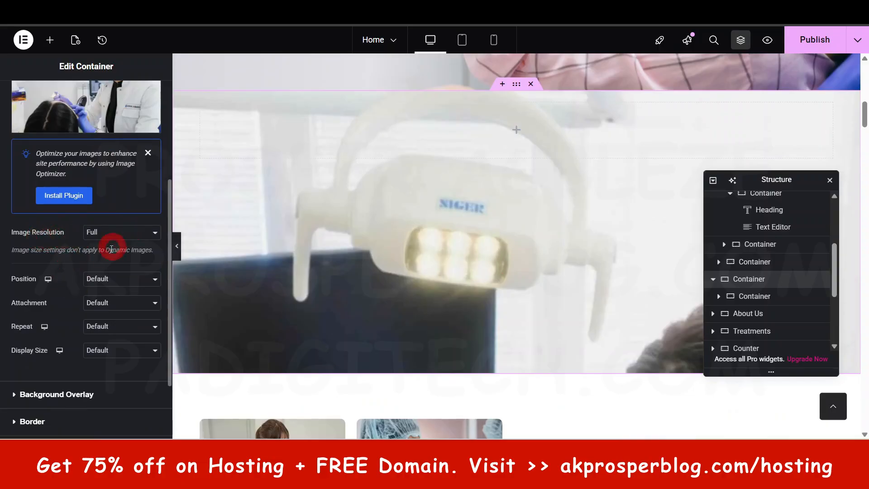
left_click(100, 279)
left_click(112, 305)
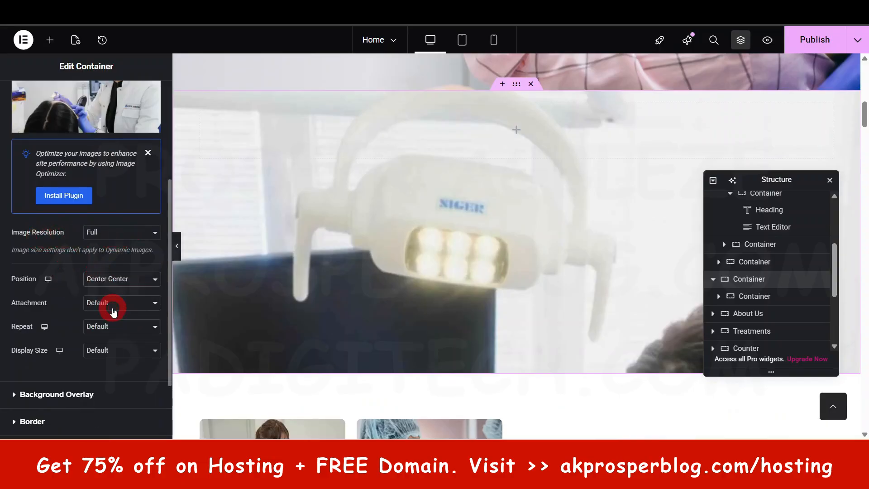
left_click(478, 212)
Try the Fixed attachment on the background image, check it while moving through the page, and return the attachment to Default.
left_click(126, 302)
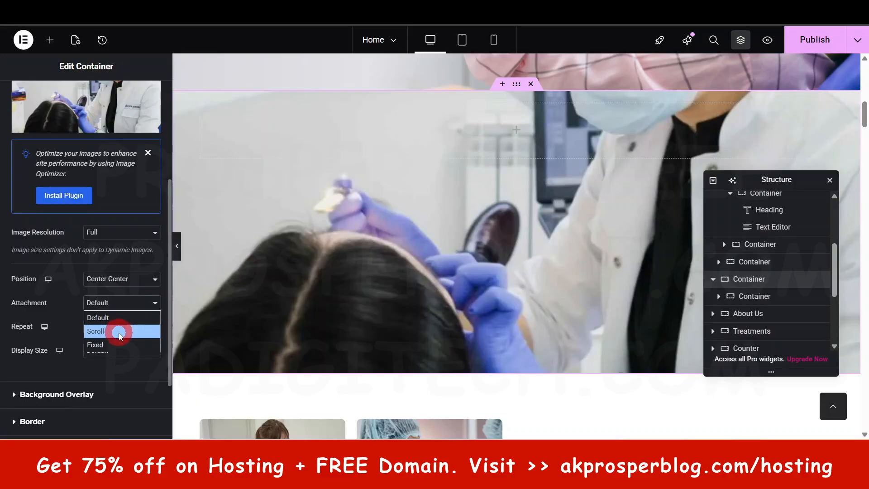
left_click(97, 344)
scroll(531, 243, "down", 2)
scroll(531, 243, "up", 6)
scroll(531, 243, "down", 7)
scroll(531, 243, "up", 5)
scroll(531, 243, "down", 3)
scroll(533, 243, "up", 2)
left_click(131, 302)
left_click(120, 314)
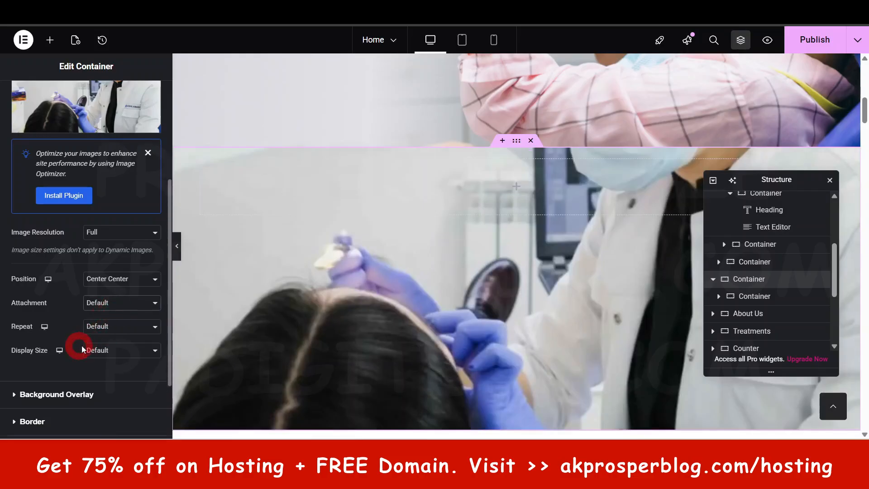
Set the background image's display size to Cover.
left_click(111, 352)
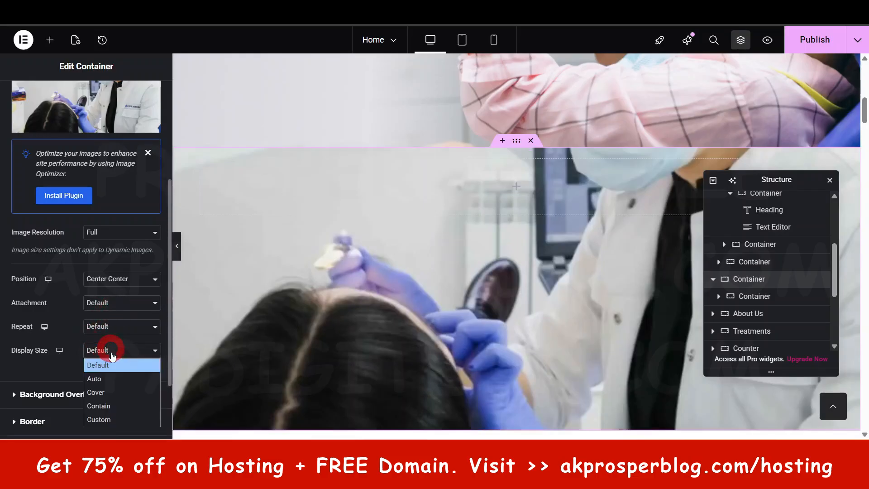
left_click(109, 393)
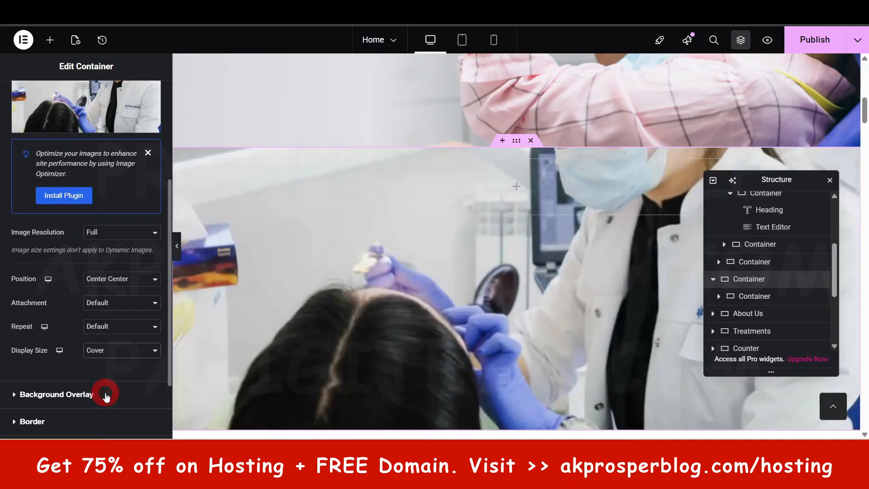
scroll(452, 275, "down", 2)
scroll(453, 276, "up", 2)
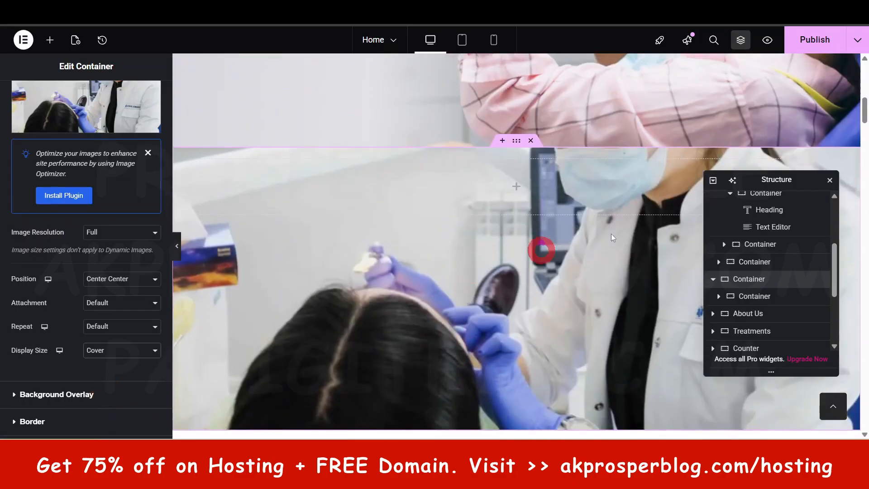
left_click(109, 353)
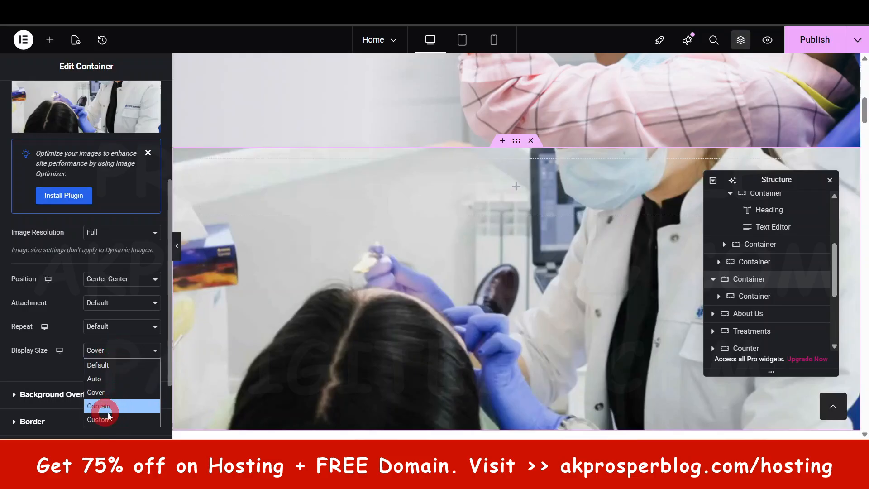
left_click(41, 380)
Compare the container's background image with the banner image above it and the section below.
scroll(509, 244, "up", 6)
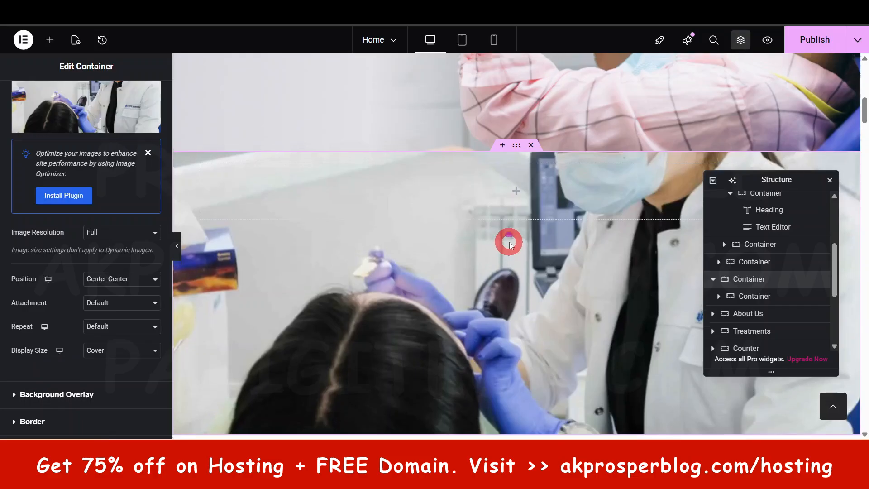
scroll(511, 243, "up", 3)
scroll(511, 244, "down", 10)
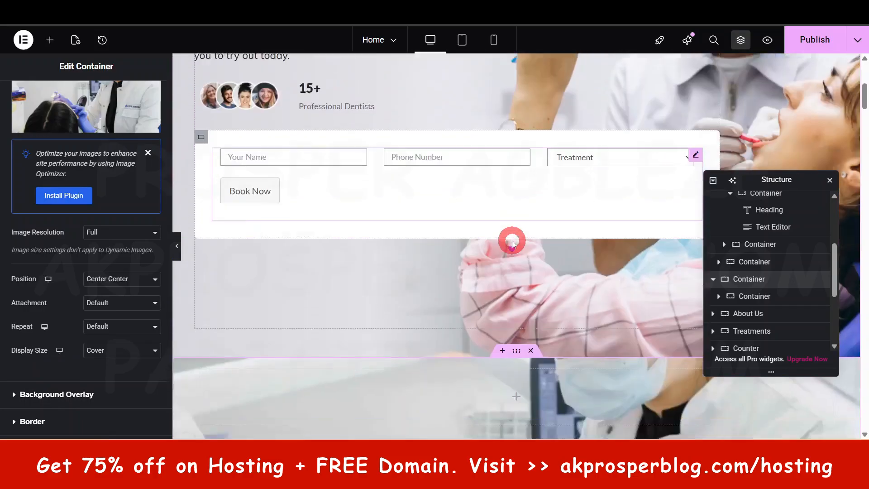
scroll(446, 304, "up", 6)
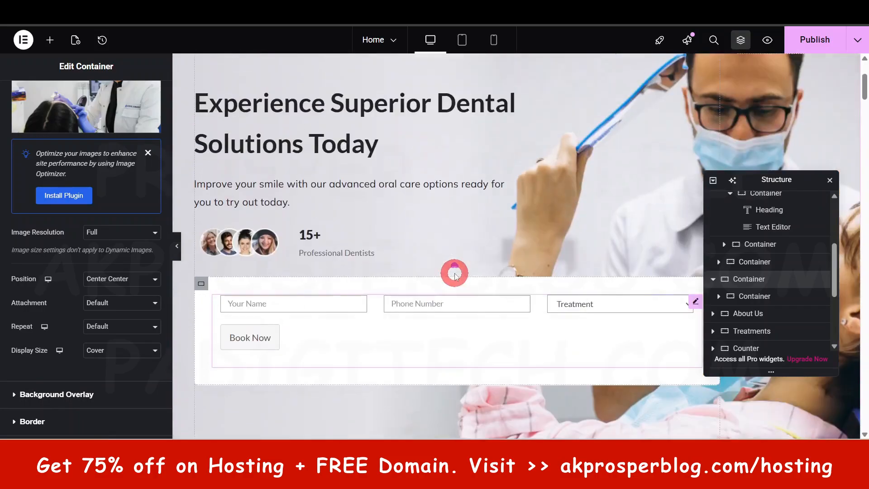
scroll(455, 276, "down", 3)
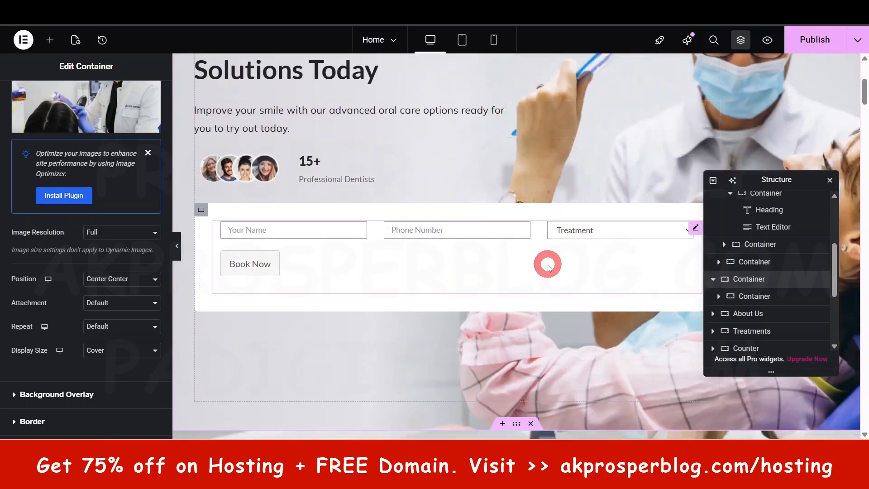
scroll(487, 338, "down", 4)
scroll(487, 339, "down", 1)
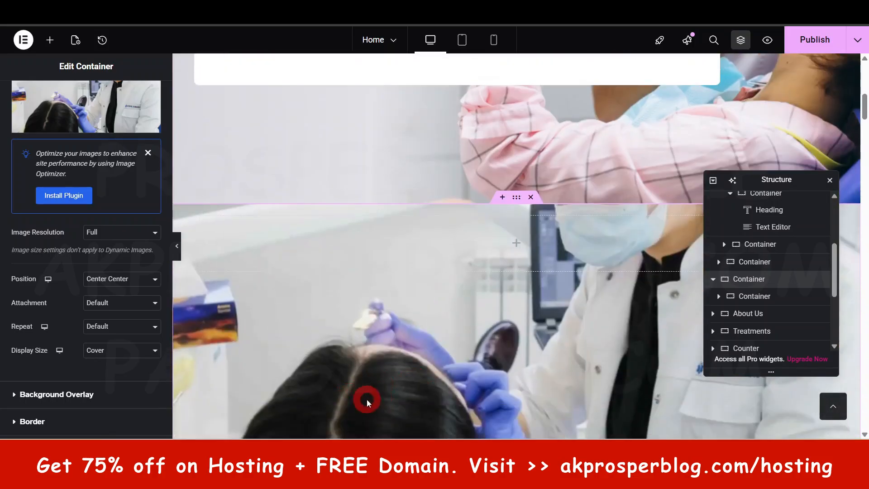
scroll(366, 399, "up", 7)
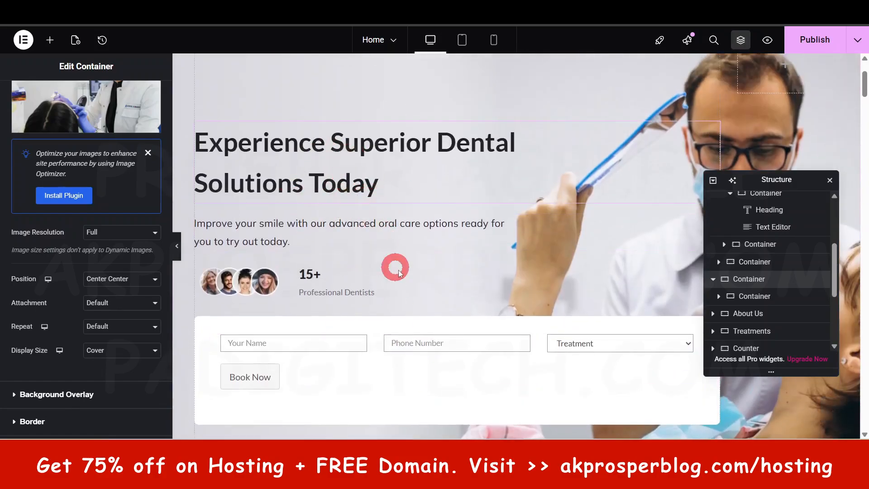
scroll(397, 271, "down", 5)
scroll(415, 306, "down", 2)
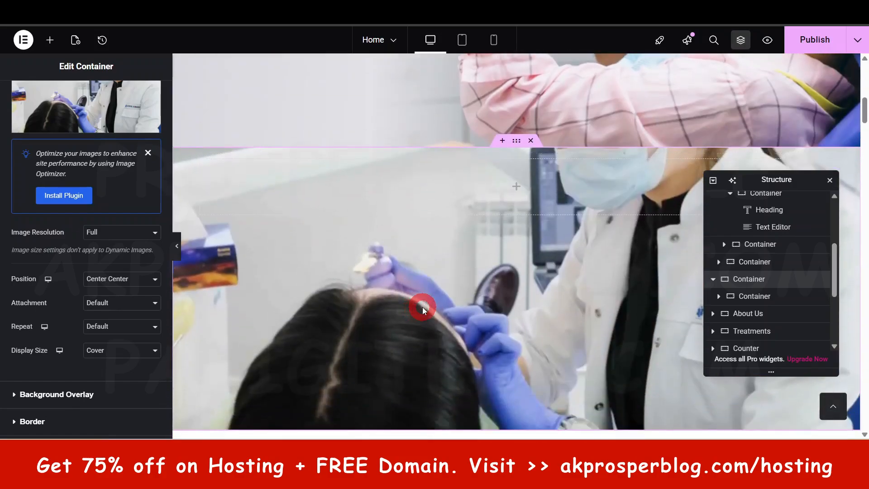
scroll(422, 307, "down", 2)
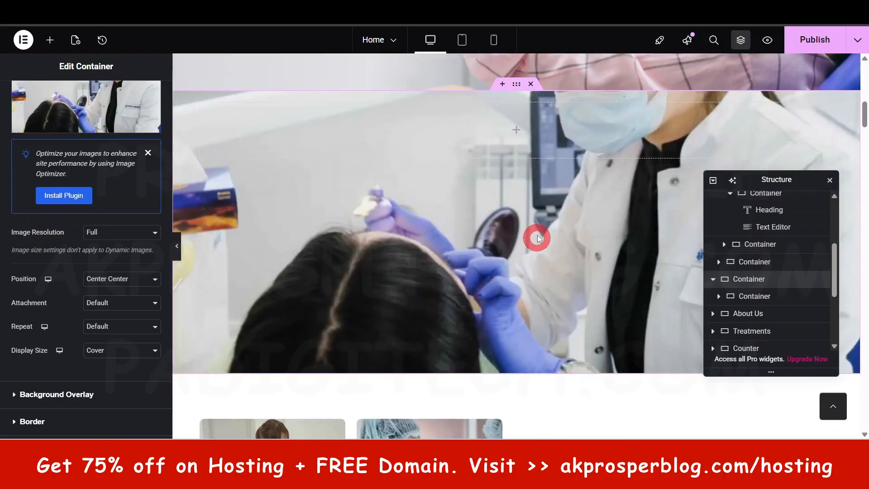
scroll(538, 299, "up", 2)
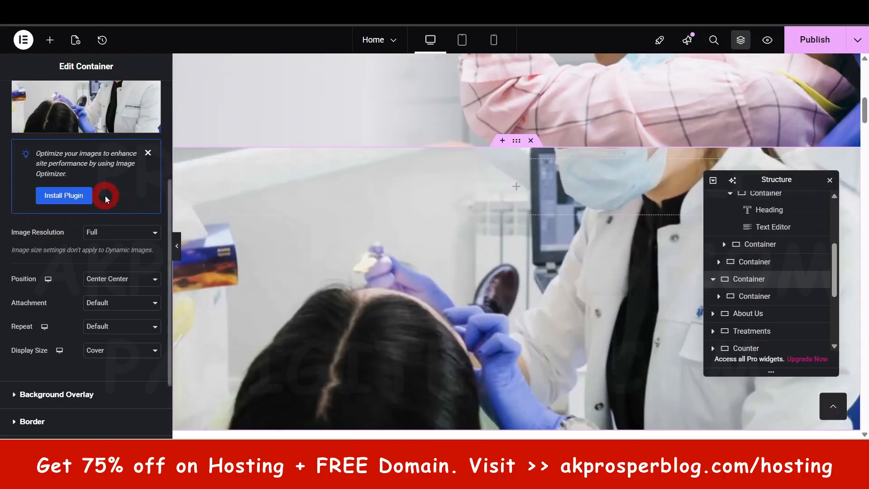
Collapse the background settings and give the same container's background overlay the gradient type.
scroll(105, 196, "up", 4)
left_click(38, 135)
left_click(217, 218)
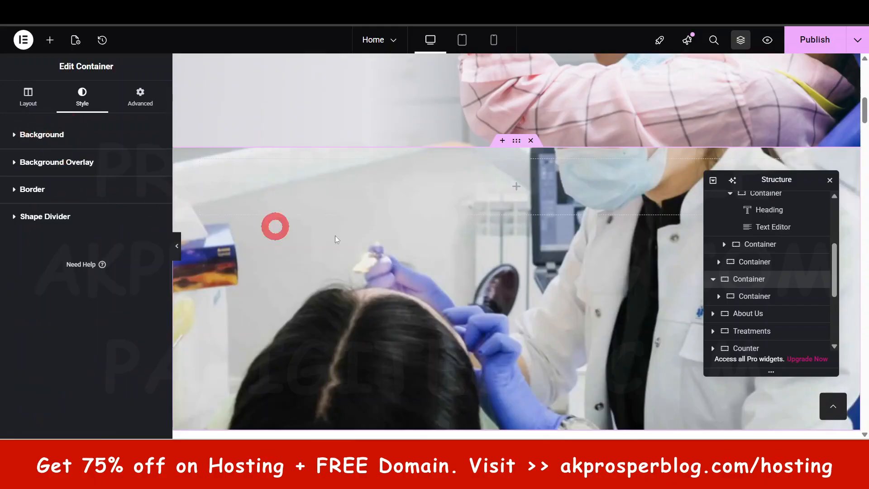
scroll(498, 217, "up", 4)
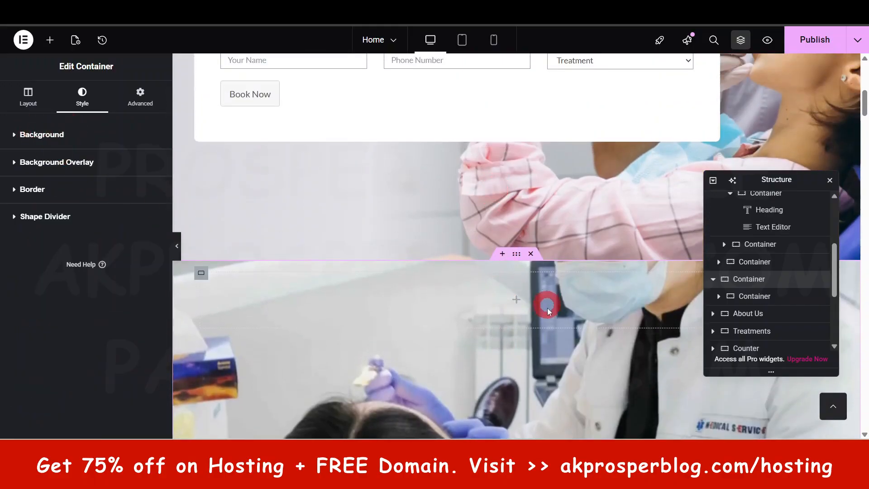
scroll(546, 305, "down", 6)
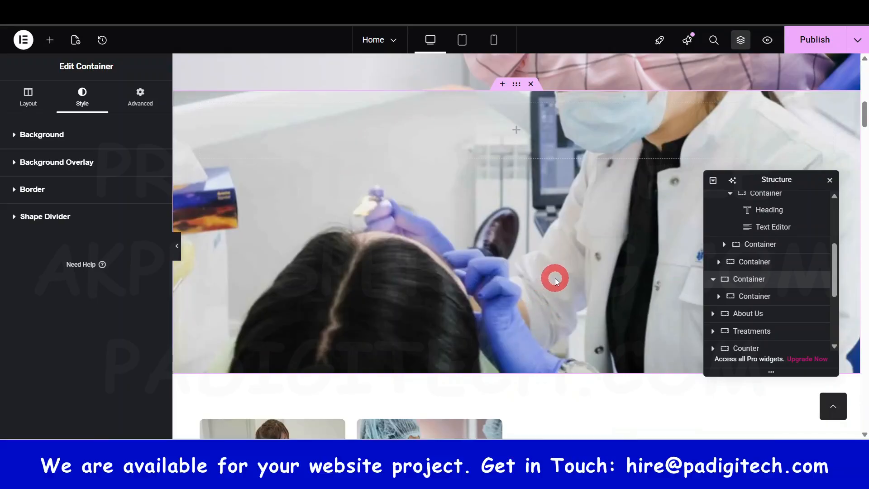
left_click(506, 201)
left_click(35, 168)
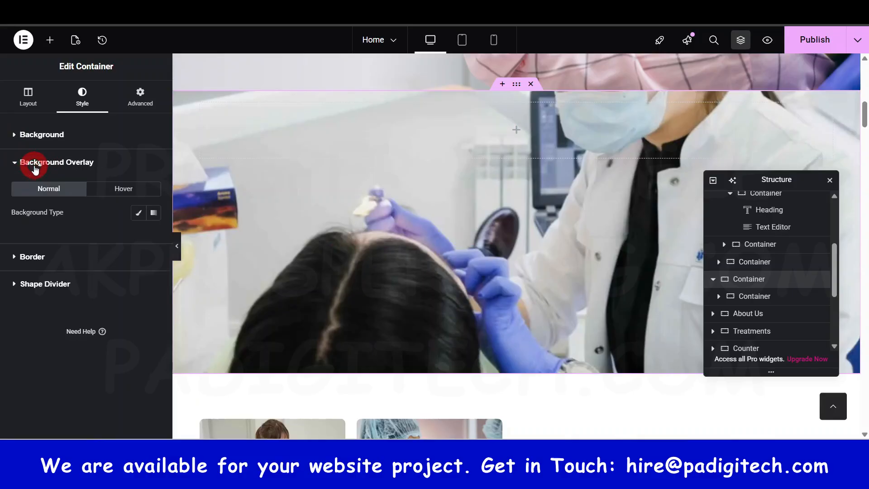
left_click(154, 214)
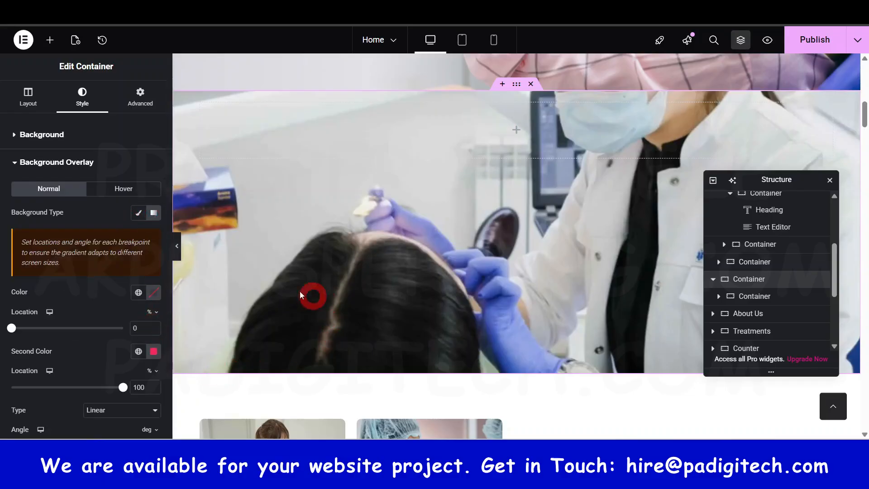
Set the overlay gradient's second color to white #FFFFFF and its first color to gray #9A9A9A.
left_click(153, 353)
left_click_drag(119, 231, 84, 207)
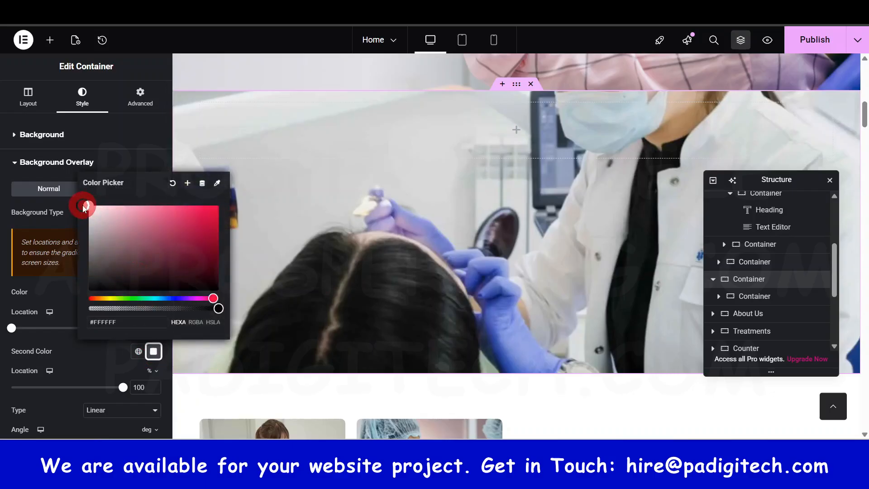
left_click(89, 353)
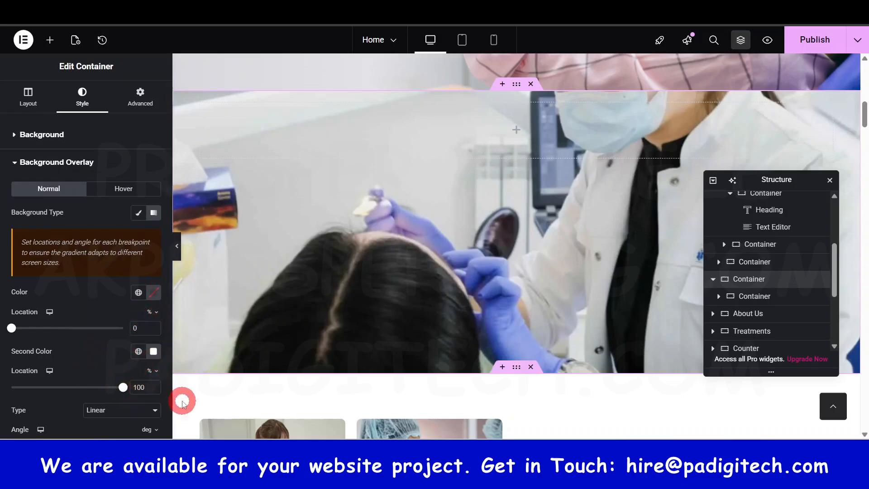
left_click(154, 293)
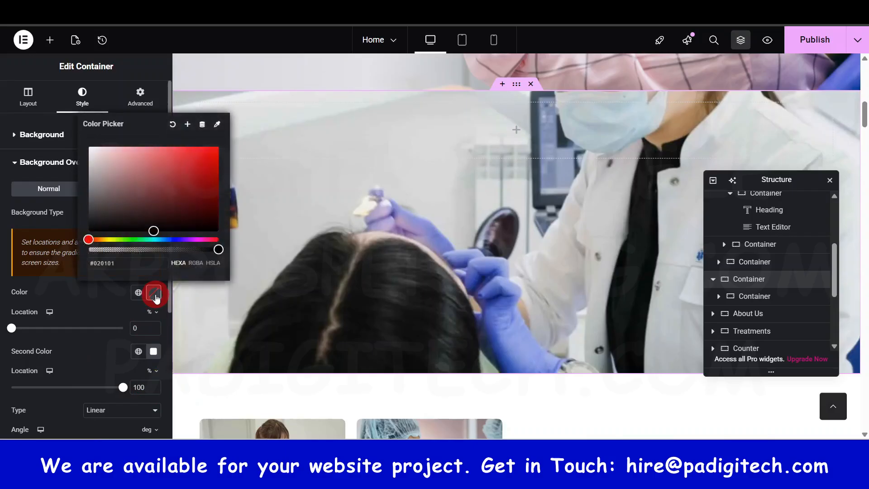
left_click(97, 192)
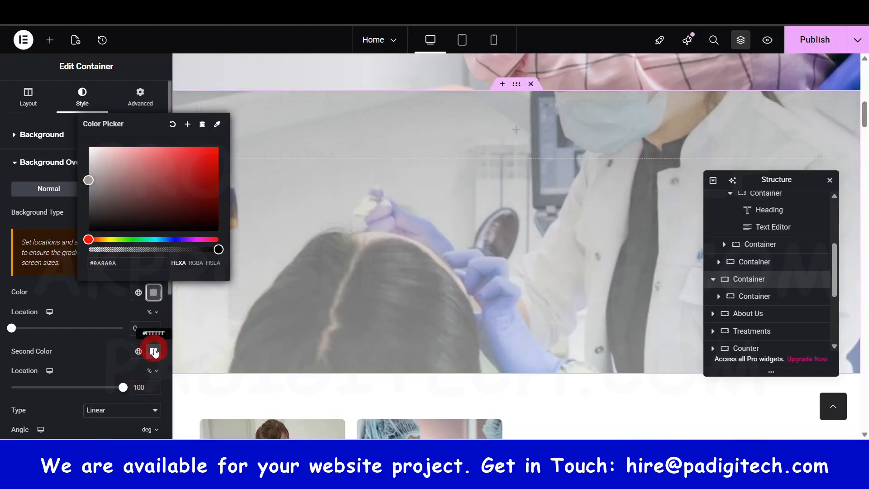
left_click(153, 351)
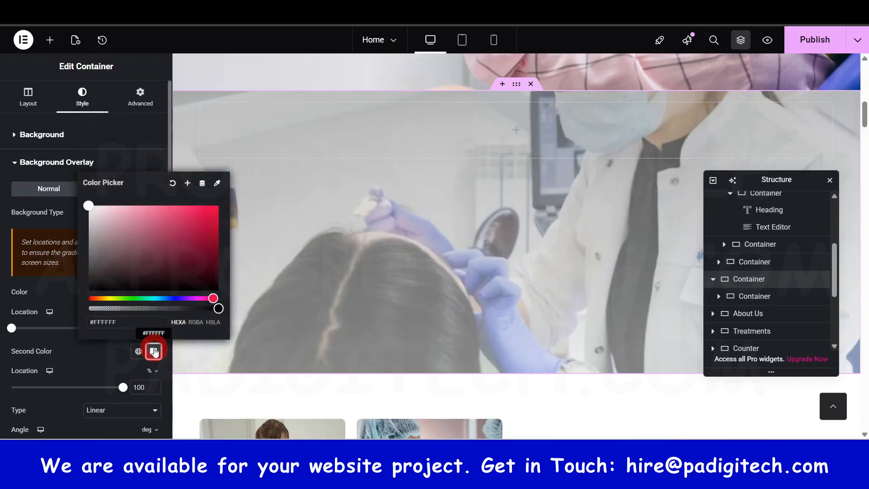
Set the overlay gradient's first color location to 41% and its second color location to 75%.
left_click(28, 330)
left_click_drag(30, 331, 77, 409)
left_click(133, 388)
left_click_drag(132, 388, 99, 392)
left_click_drag(93, 334, 58, 334)
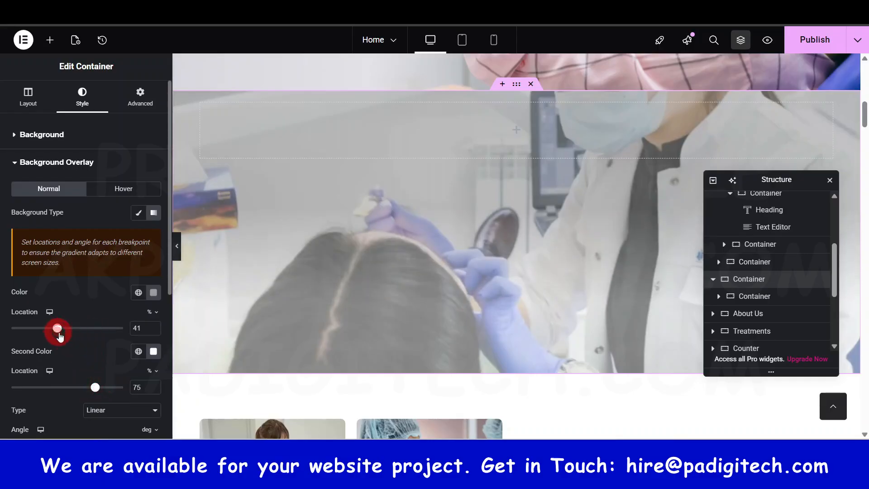
Set the overlay's linear gradient angle to 320 degrees and compare the container with the banner.
scroll(72, 369, "down", 1)
left_click(68, 390)
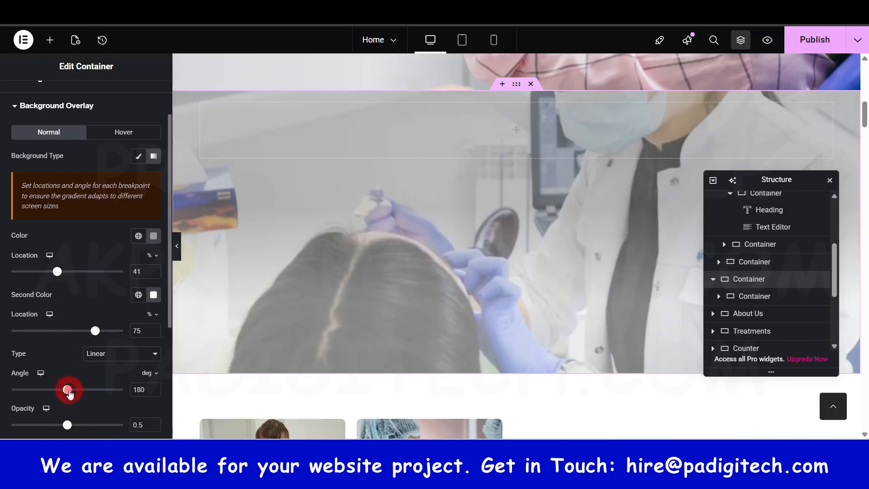
left_click_drag(80, 394, 113, 398)
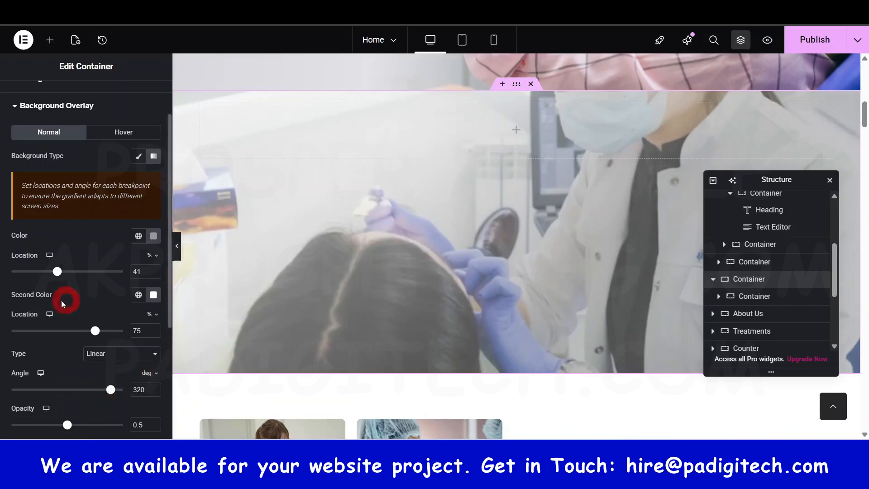
scroll(470, 235, "up", 5)
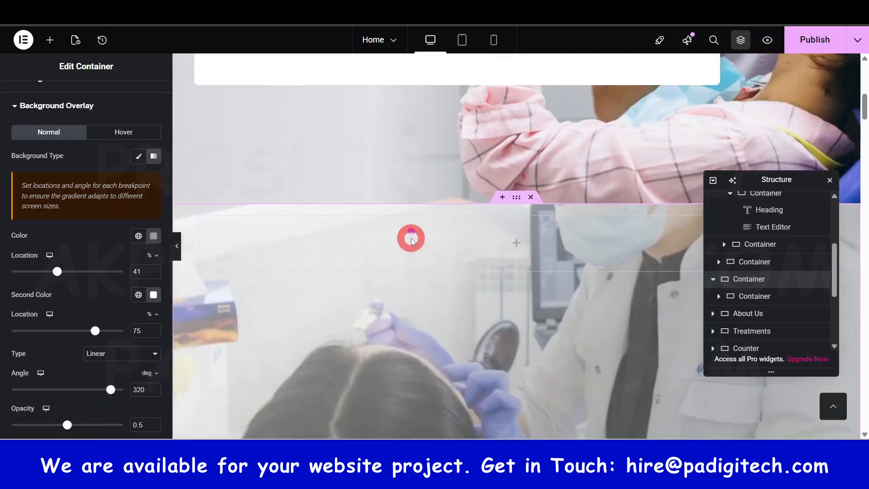
scroll(411, 240, "up", 5)
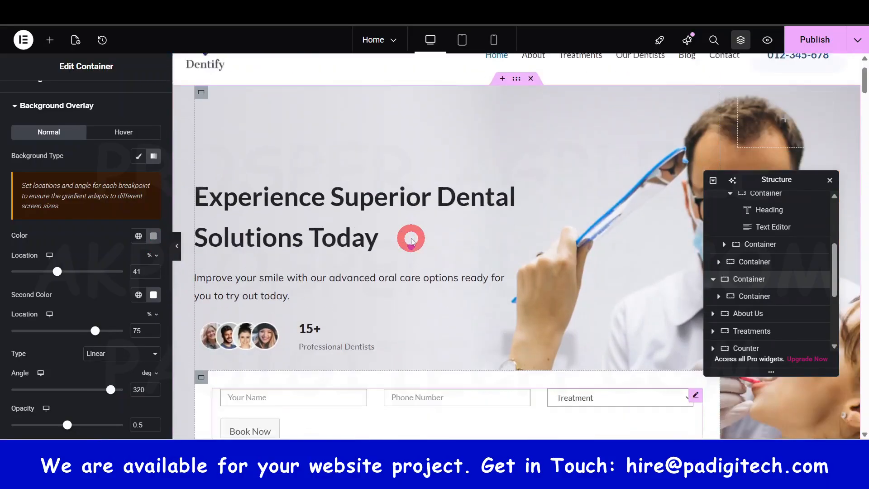
scroll(466, 284, "down", 3)
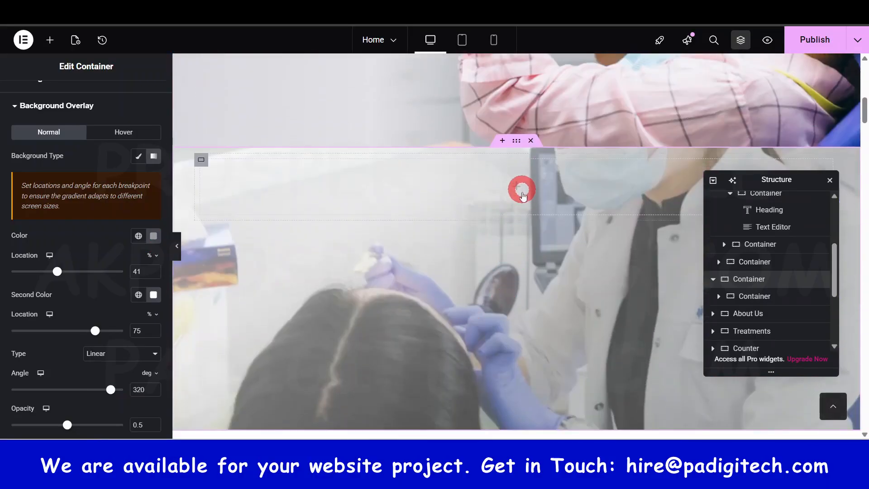
scroll(518, 180, "down", 4)
scroll(520, 226, "up", 3)
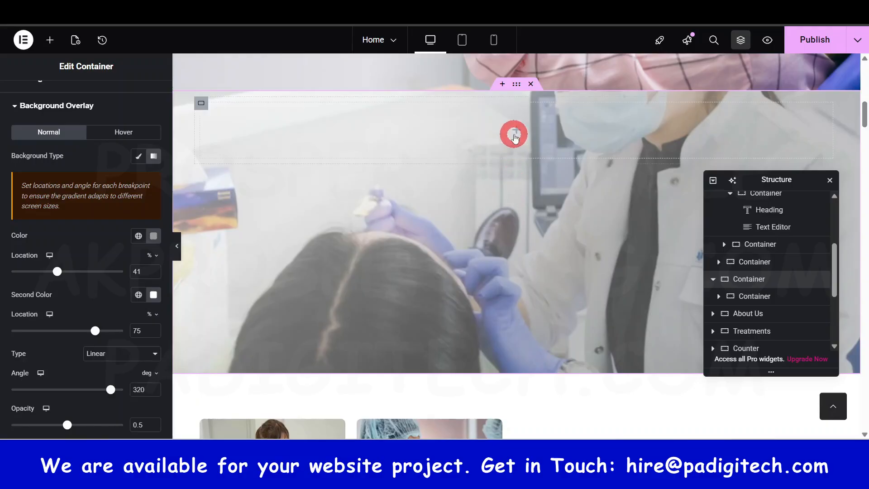
Examine the layout settings of the container below the banner and those of the Banner container.
scroll(456, 248, "up", 8)
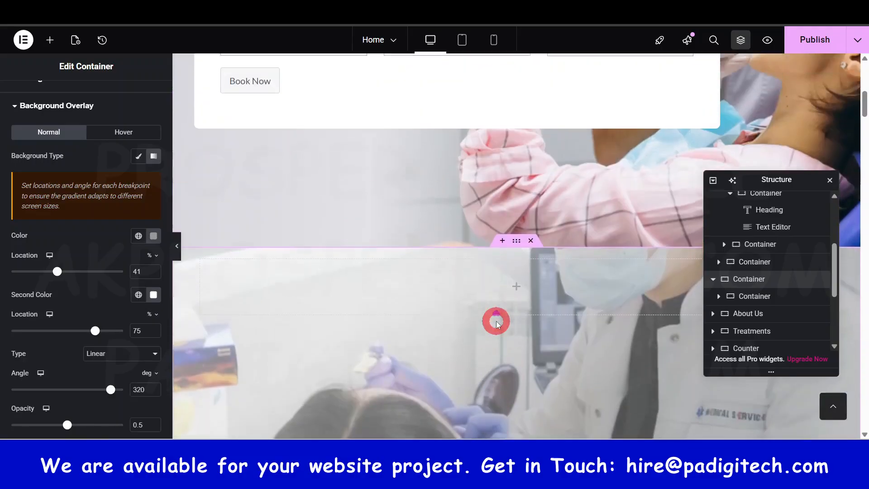
scroll(511, 357, "down", 6)
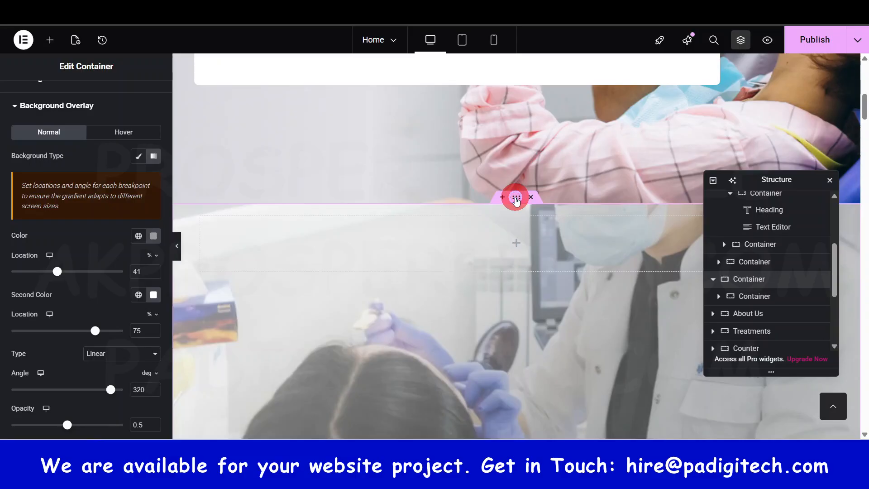
scroll(65, 211, "up", 2)
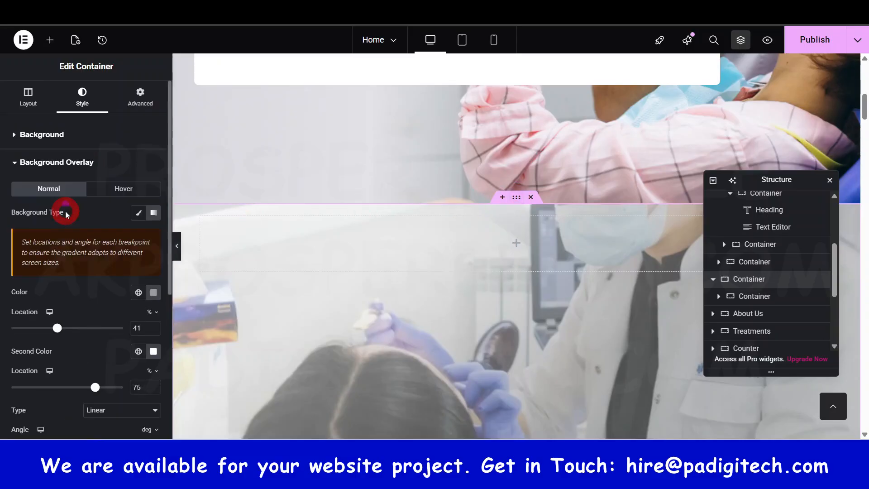
left_click(30, 95)
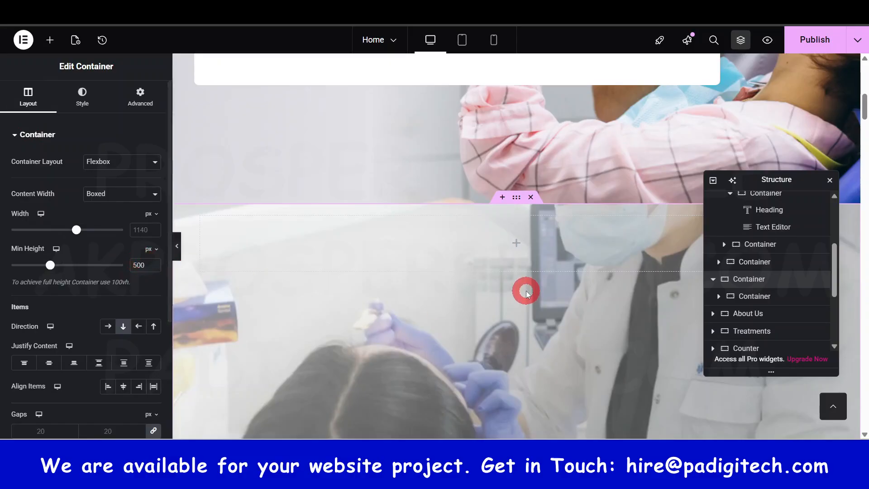
scroll(524, 291, "up", 10)
left_click(517, 145)
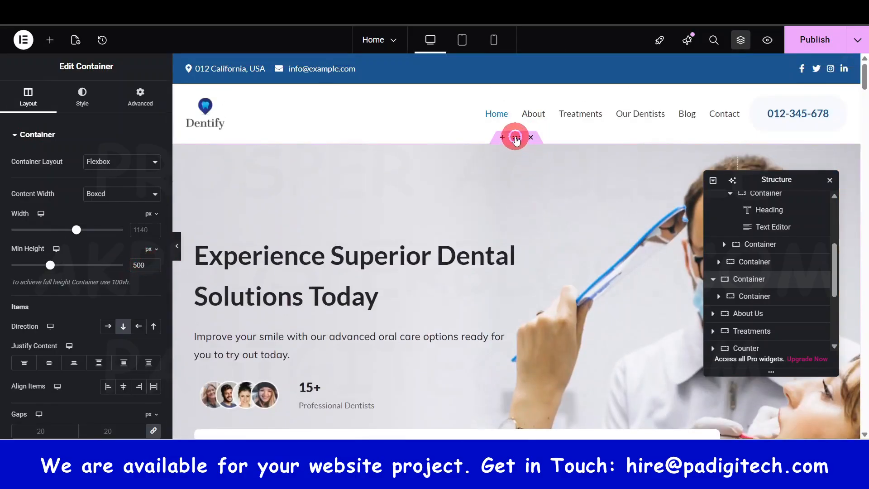
left_click(517, 139)
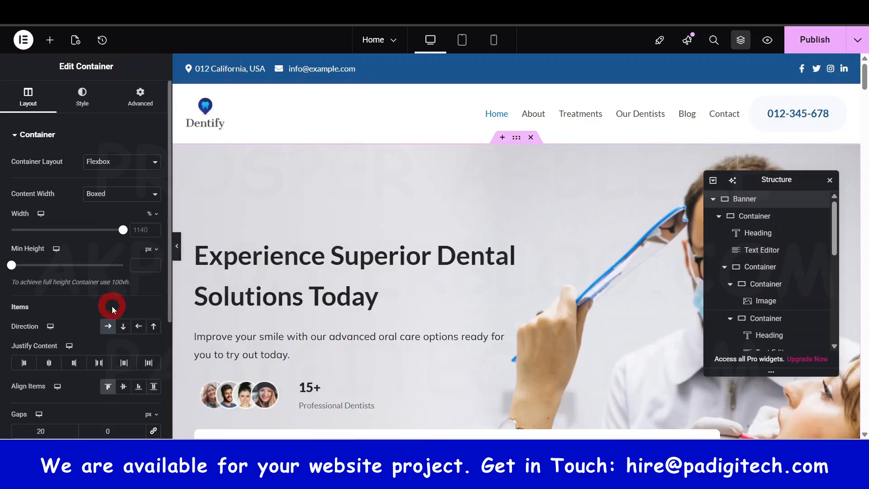
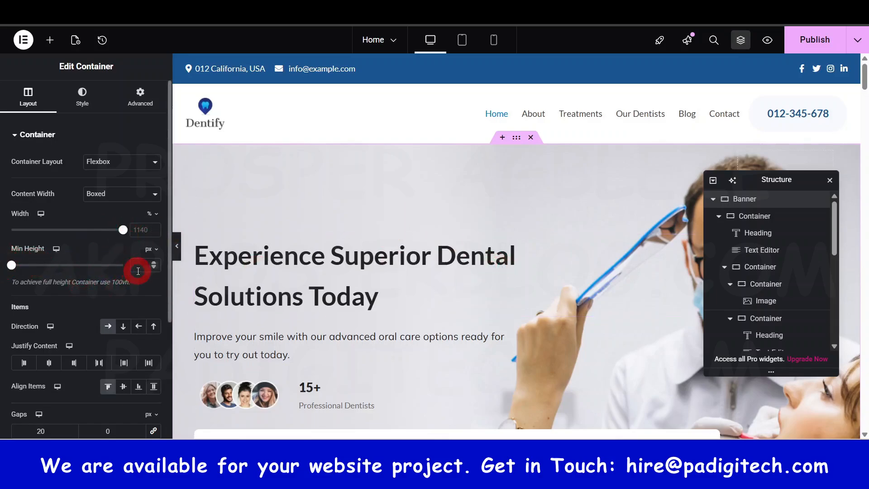
Compare the banner's content with the empty container below it.
scroll(508, 314, "down", 8)
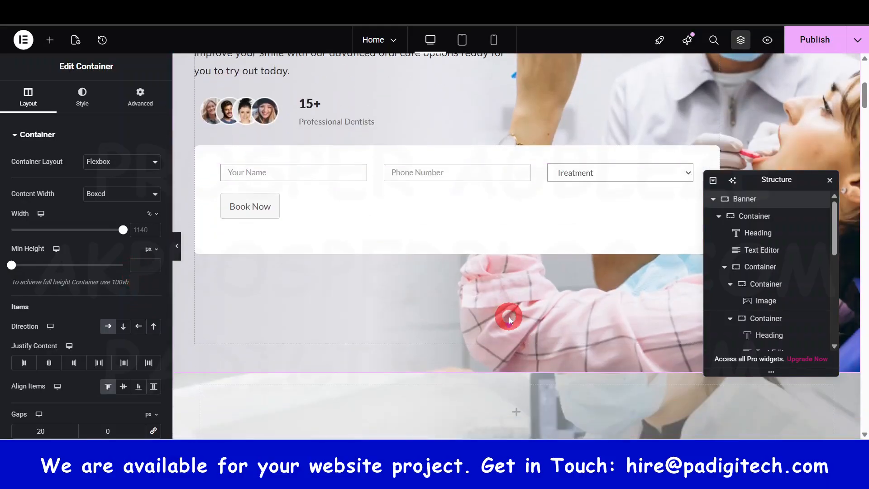
scroll(508, 316, "up", 5)
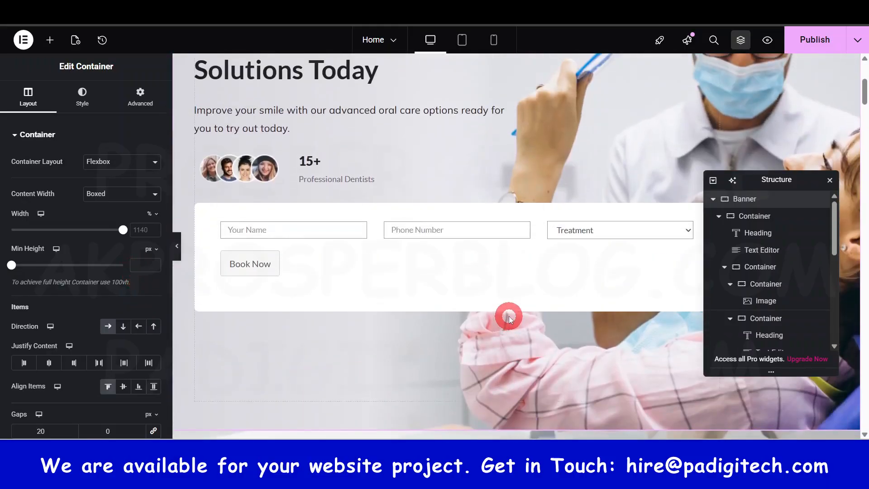
scroll(508, 315, "up", 3)
scroll(508, 314, "down", 8)
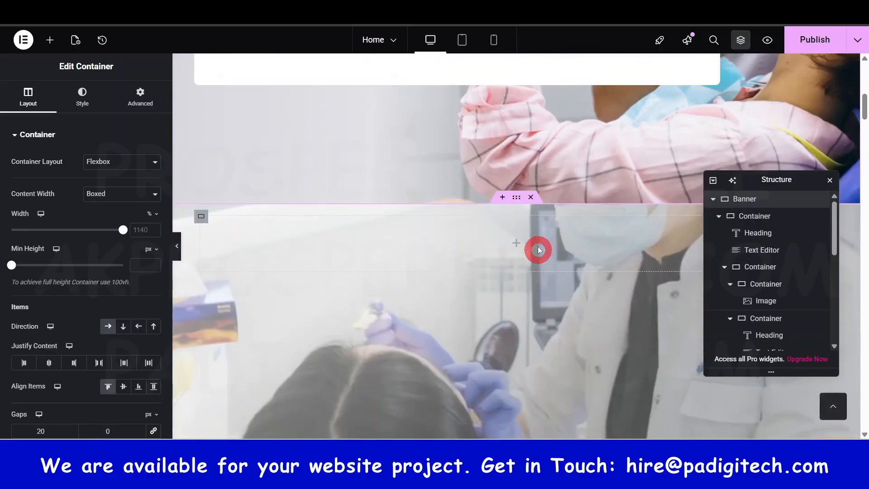
scroll(450, 229, "up", 8)
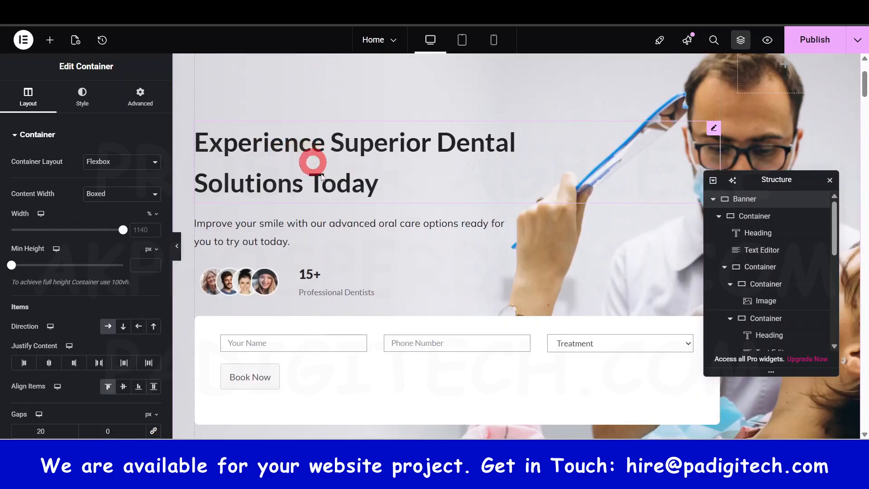
scroll(324, 177, "up", 2)
scroll(405, 191, "down", 6)
Add a Heading widget to the empty inner container below the banner.
left_click(46, 45)
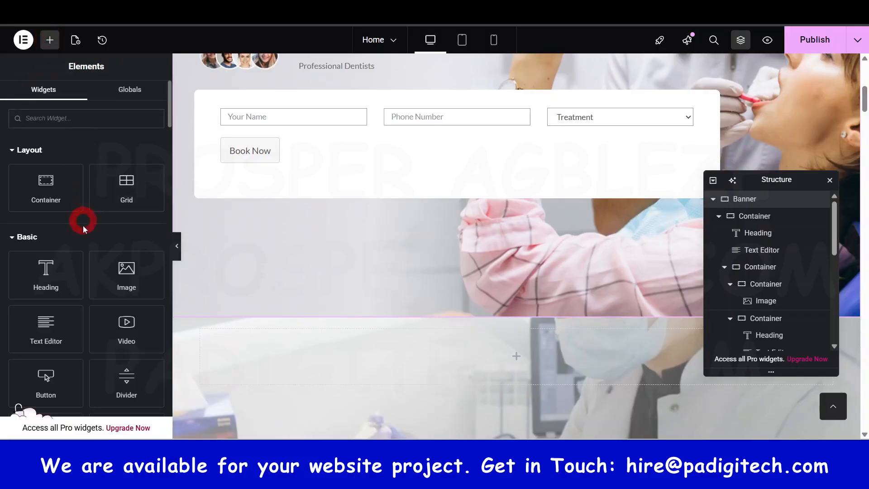
mouse_move(48, 274)
left_mouse_down()
mouse_move(149, 320)
mouse_move(501, 357)
left_mouse_up()
left_click(390, 380)
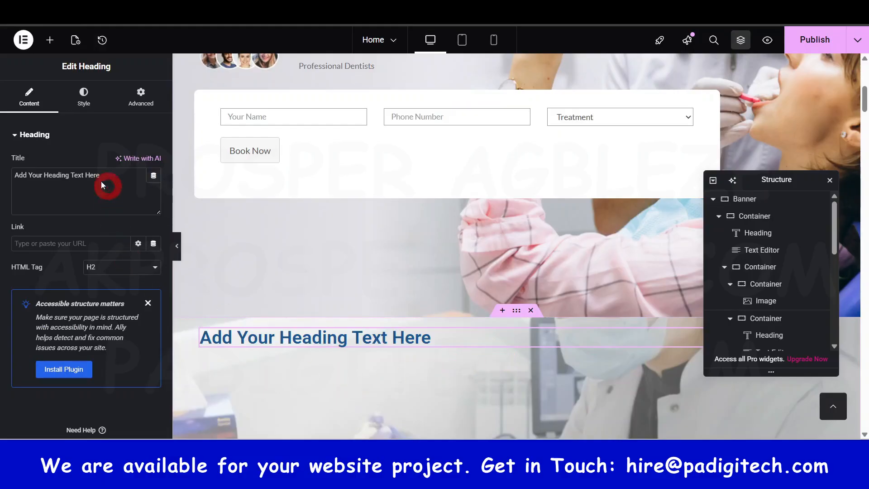
Copy the full title text of the banner's main heading.
scroll(330, 159, "up", 6)
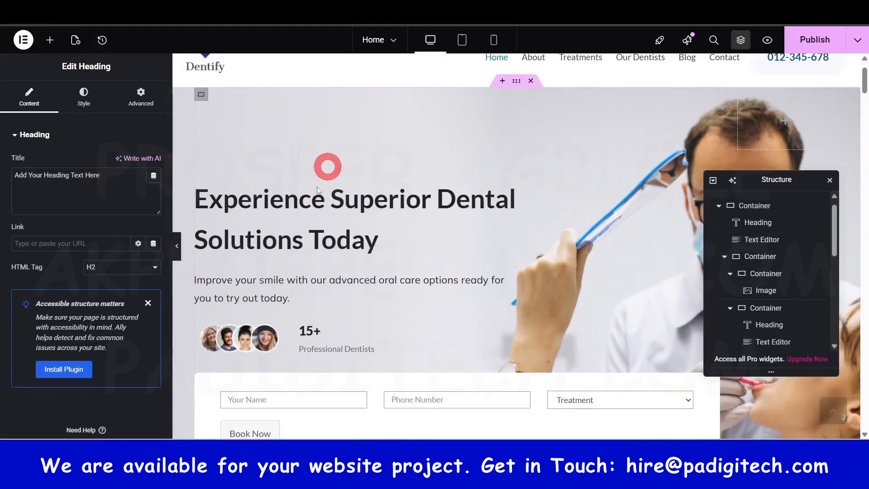
left_click(399, 208)
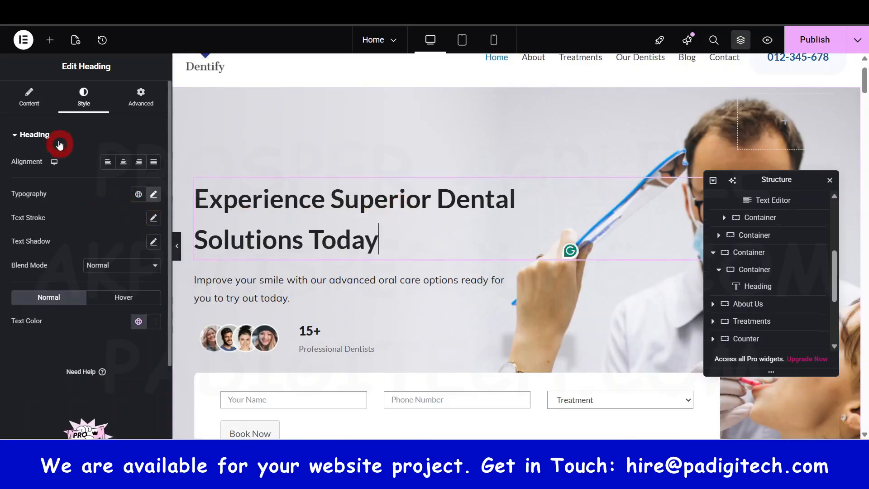
left_click(30, 99)
left_click(77, 193)
key("ctrl+a")
key("ctrl+c")
Replace the new heading's placeholder title with the copied text "Experience Superior Dental Solutions Today".
scroll(114, 203, "down", 2)
scroll(388, 313, "down", 6)
scroll(441, 362, "down", 2)
left_click(398, 278)
left_click(104, 189)
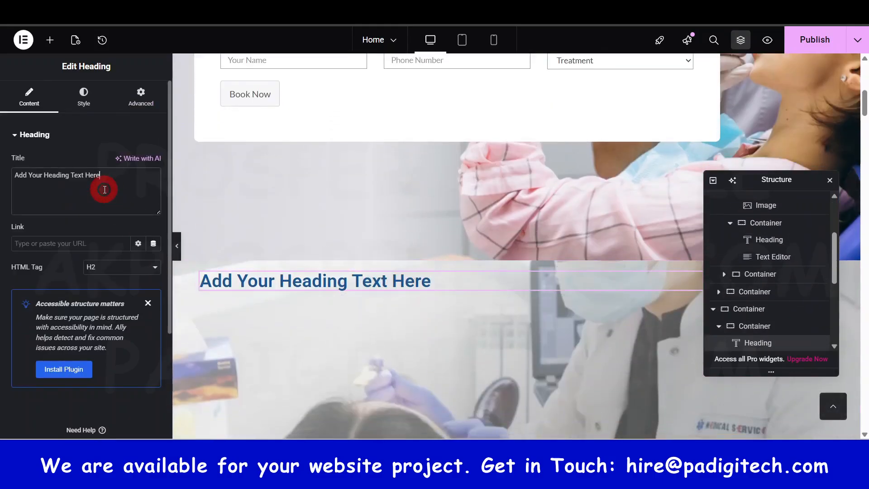
key("ctrl+a")
key("ctrl+v")
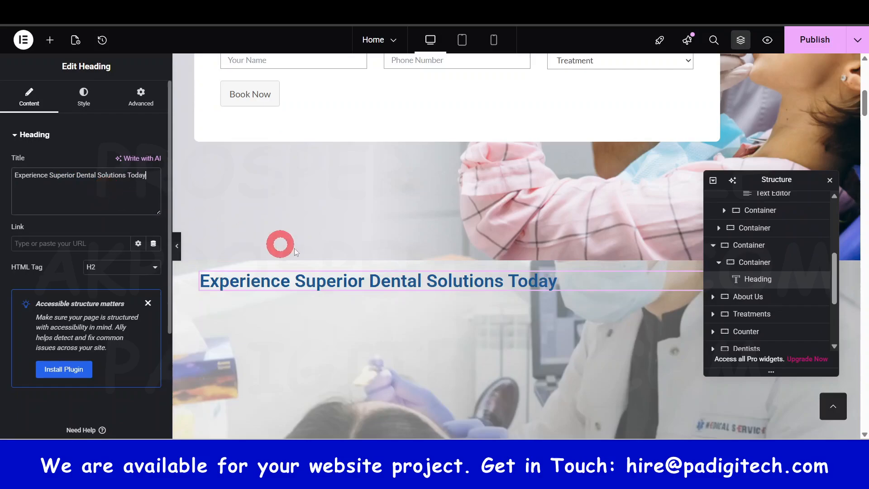
Compare the new heading with the banner's main heading and examine the banner heading's typography settings.
scroll(468, 296, "up", 5)
scroll(466, 294, "down", 6)
scroll(478, 272, "up", 6)
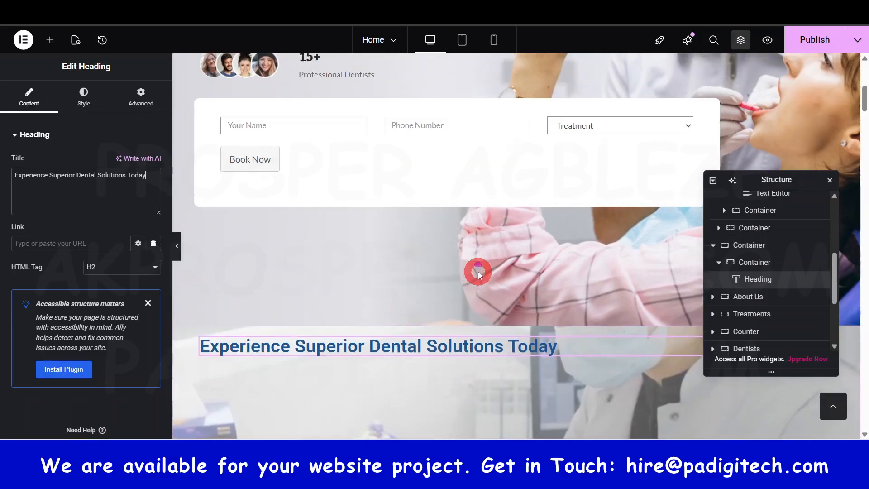
scroll(512, 245, "down", 6)
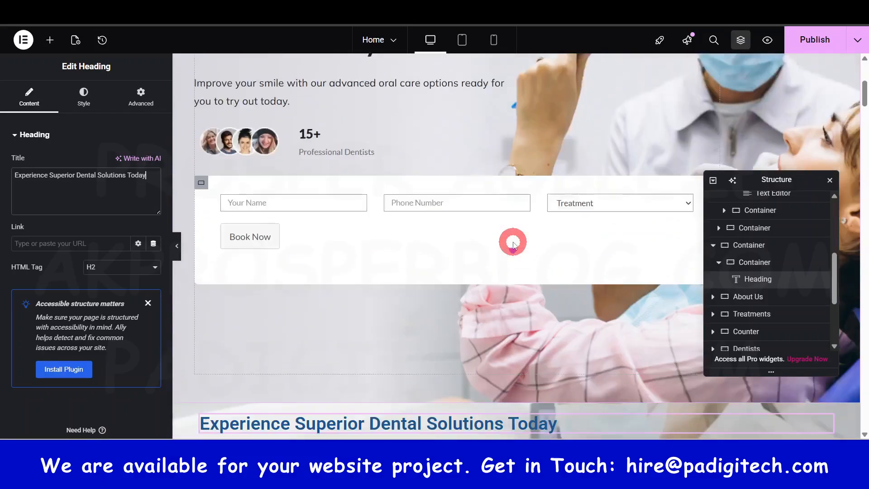
left_click(86, 108)
scroll(361, 233, "up", 8)
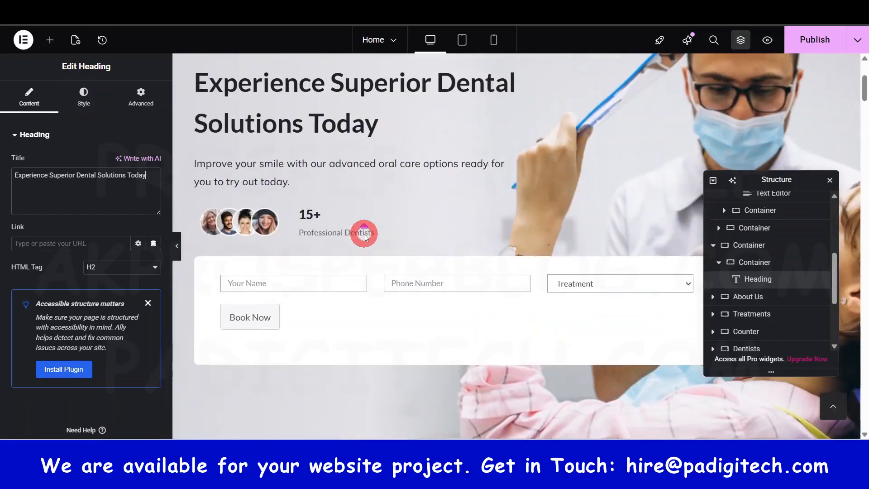
left_click(324, 147)
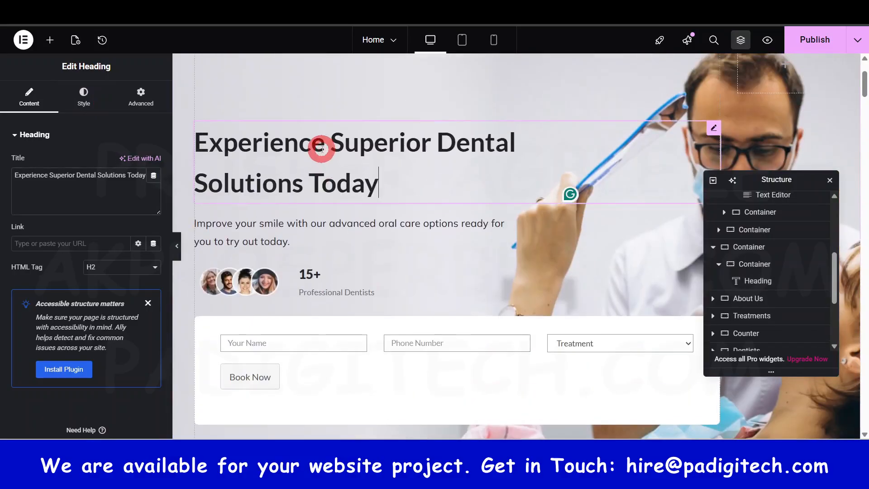
left_click(81, 95)
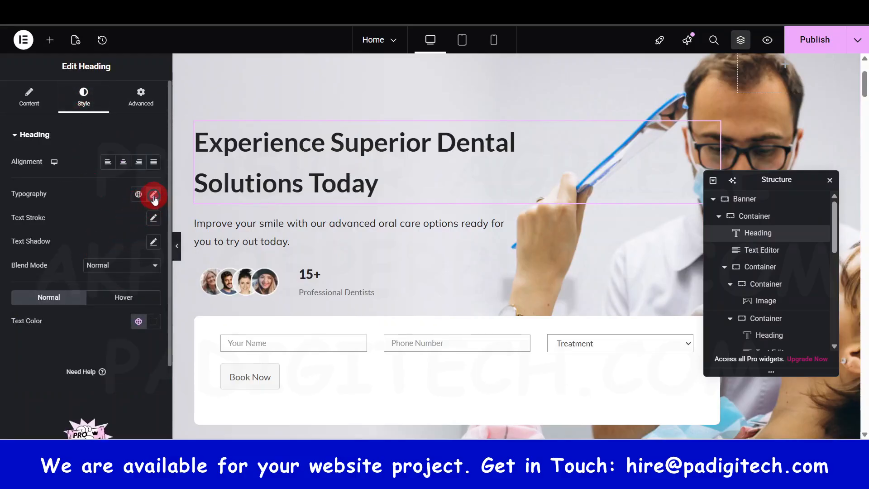
left_click(154, 195)
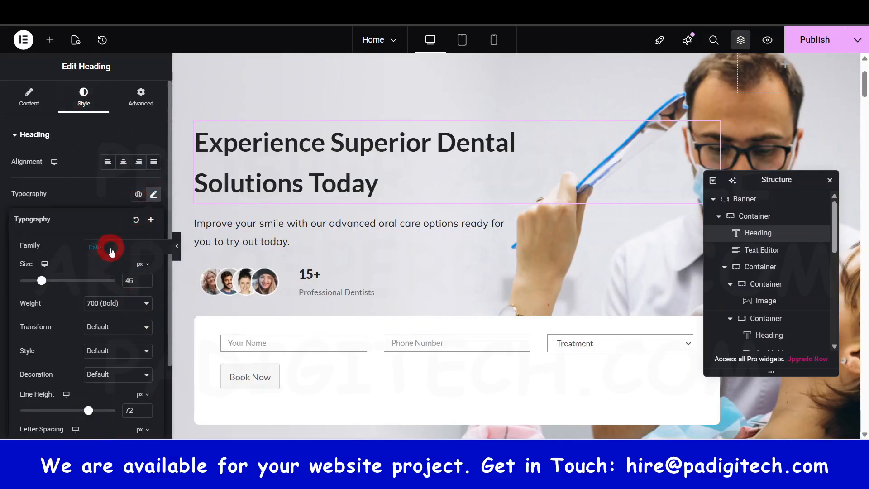
Set the font family of the new heading below the banner to Lato.
scroll(300, 300, "down", 1)
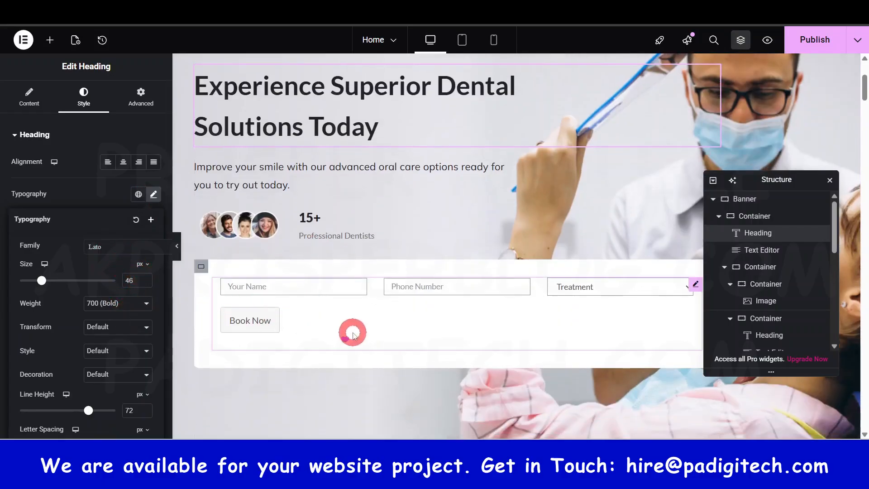
scroll(389, 325, "down", 3)
scroll(431, 323, "down", 1)
left_click(409, 281)
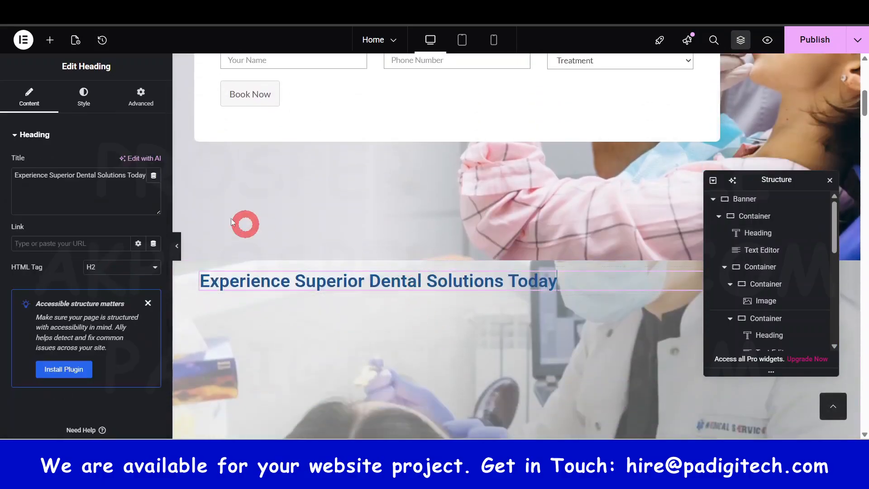
left_click(84, 95)
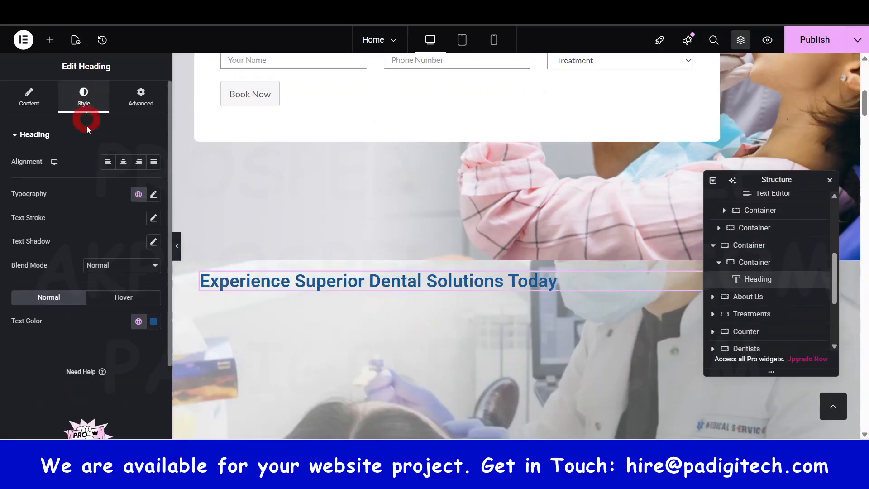
left_click(153, 195)
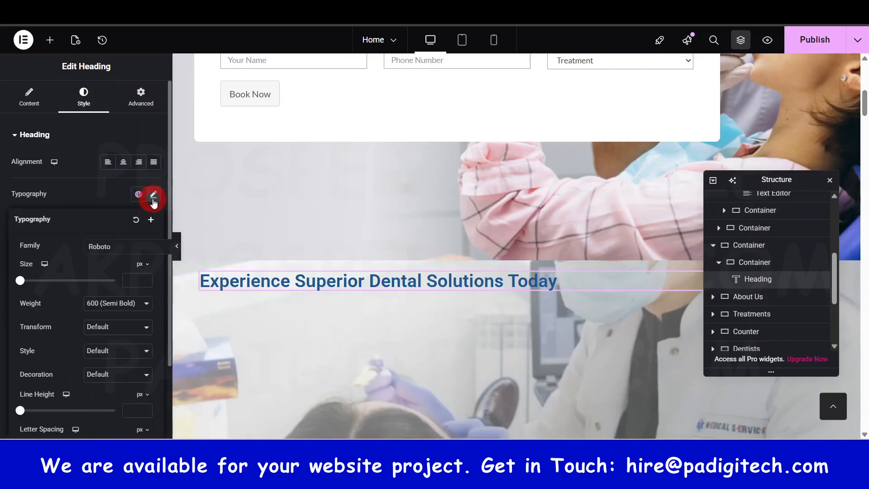
left_click(125, 245)
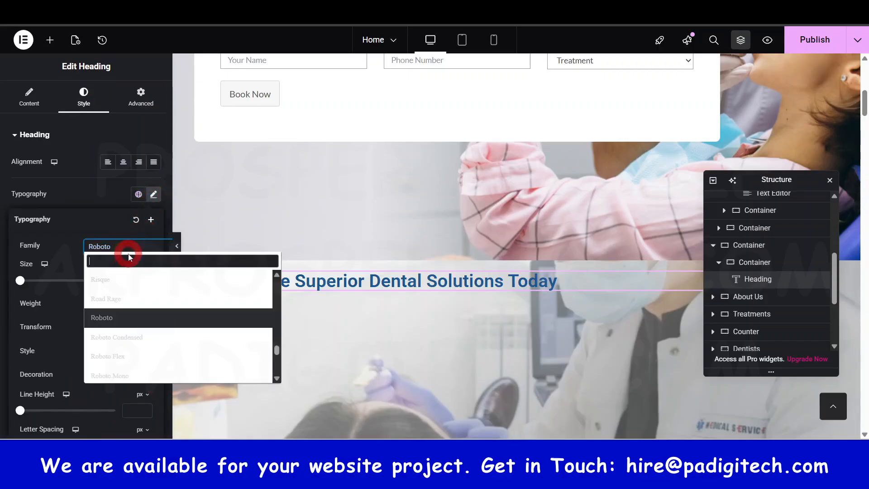
type("lato")
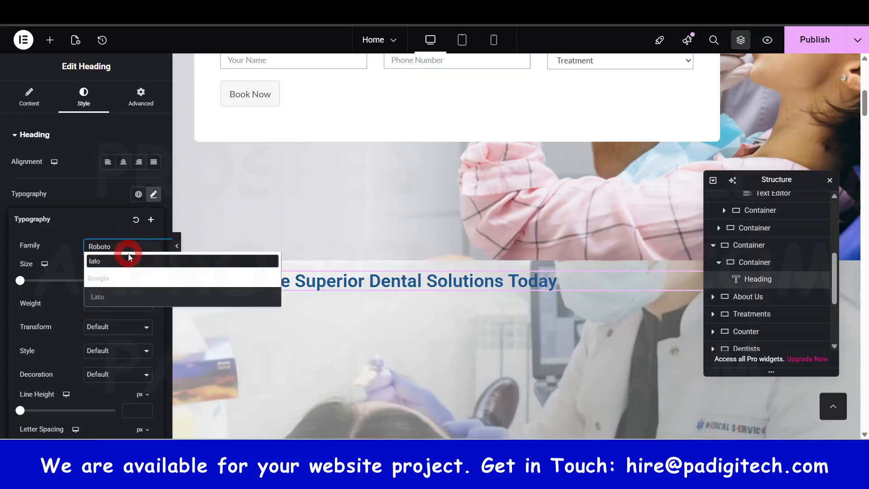
left_click(104, 296)
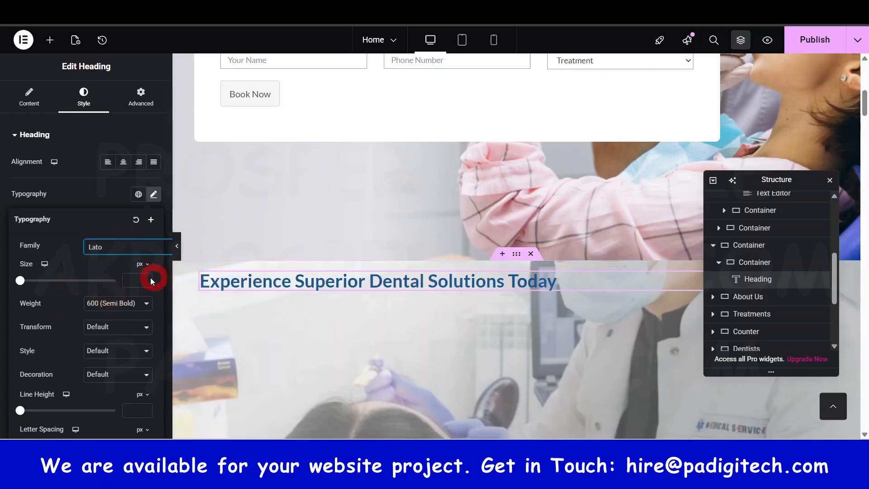
Set the new heading's font size to 40 px, compare it with the banner, and close the typography settings.
left_click_drag(22, 280, 43, 287)
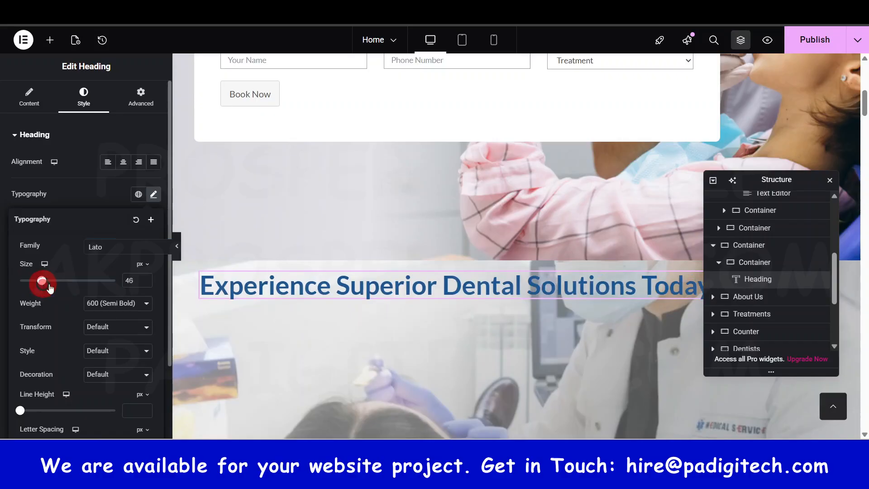
left_click(145, 284)
left_click(145, 284)
left_click(145, 284)
left_click(145, 284)
left_click(145, 283)
left_click(145, 284)
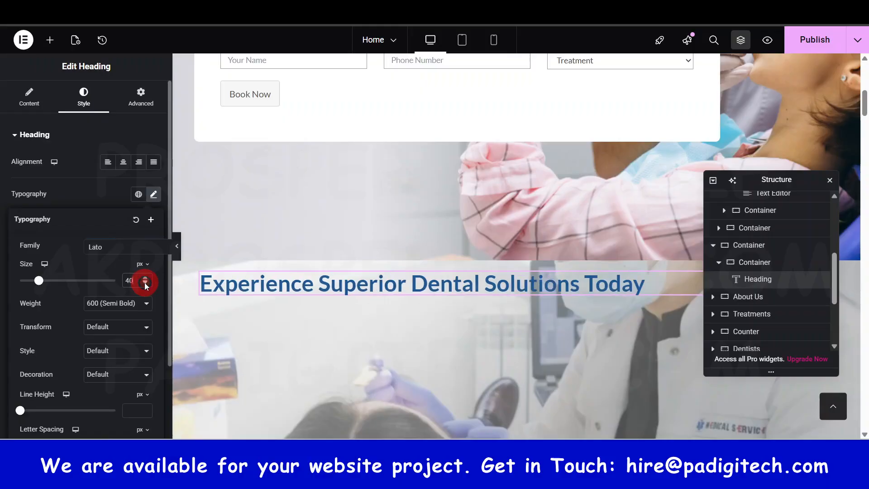
scroll(408, 355, "up", 3)
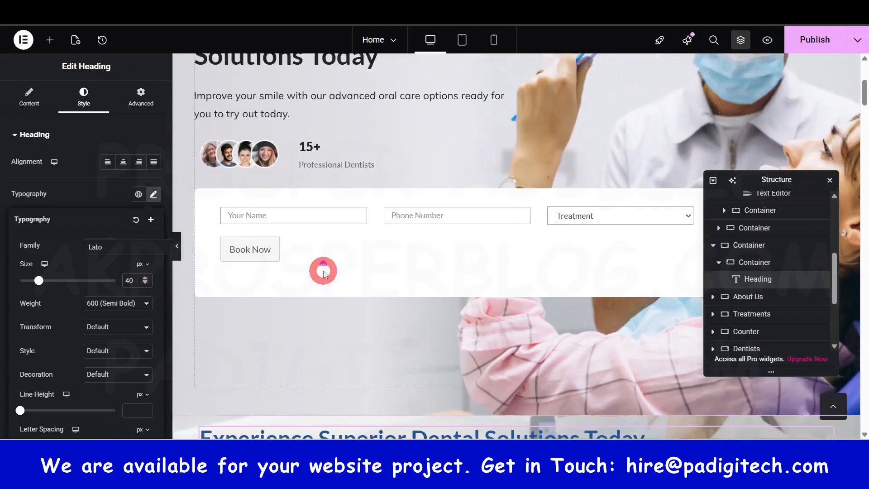
scroll(322, 254, "up", 5)
scroll(338, 331, "down", 10)
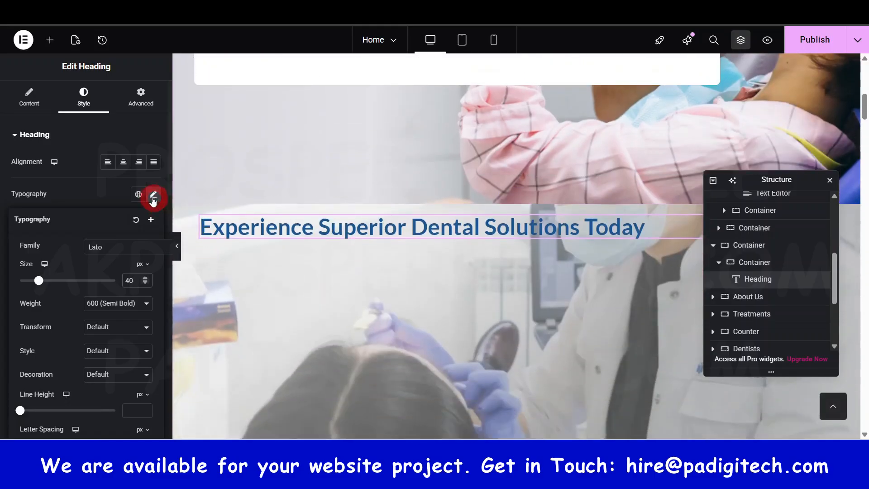
left_click(153, 195)
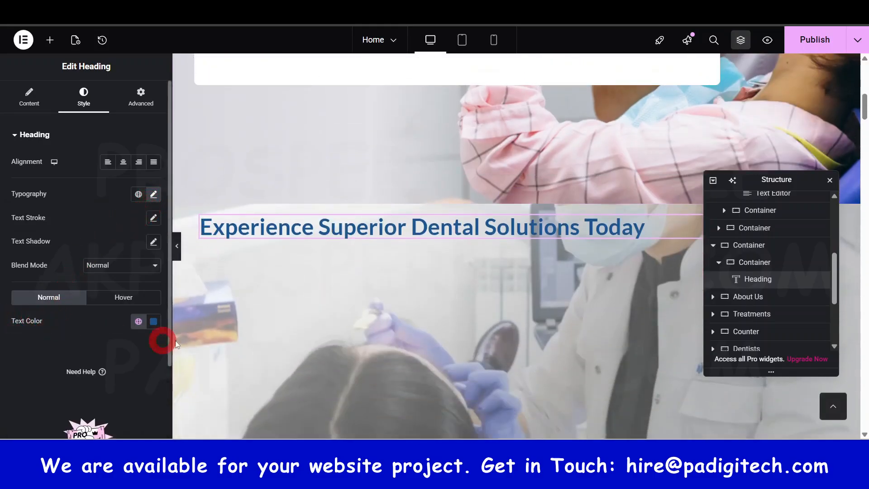
Set the new heading's text color to the global Theme Zakra Color 5 and compare it with the banner heading.
left_click(139, 321)
scroll(65, 212, "down", 3)
scroll(66, 212, "down", 1)
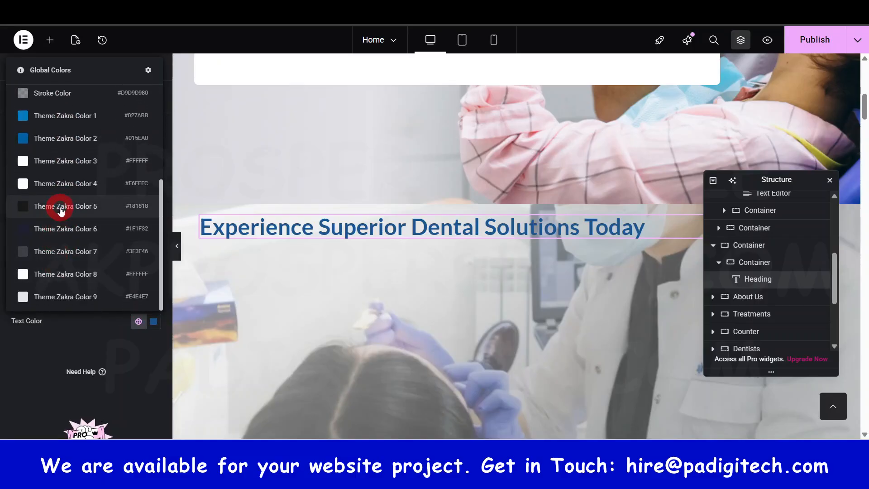
left_click(61, 207)
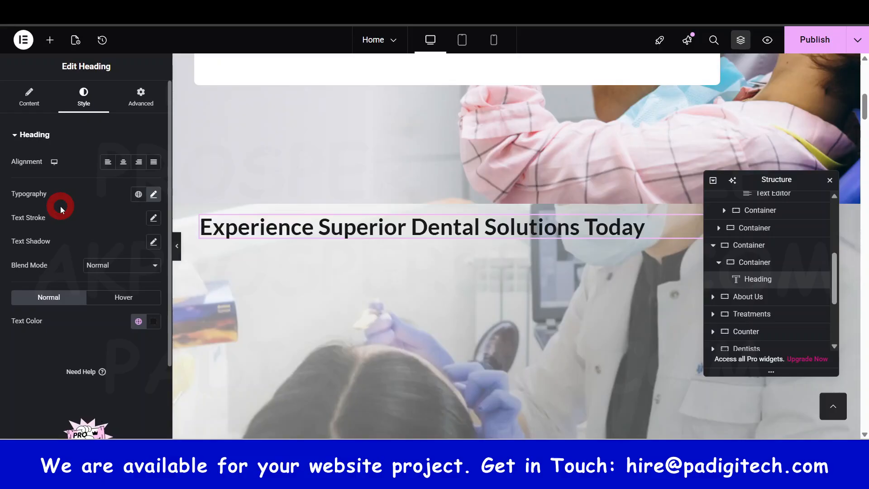
scroll(354, 227, "up", 7)
scroll(373, 247, "up", 1)
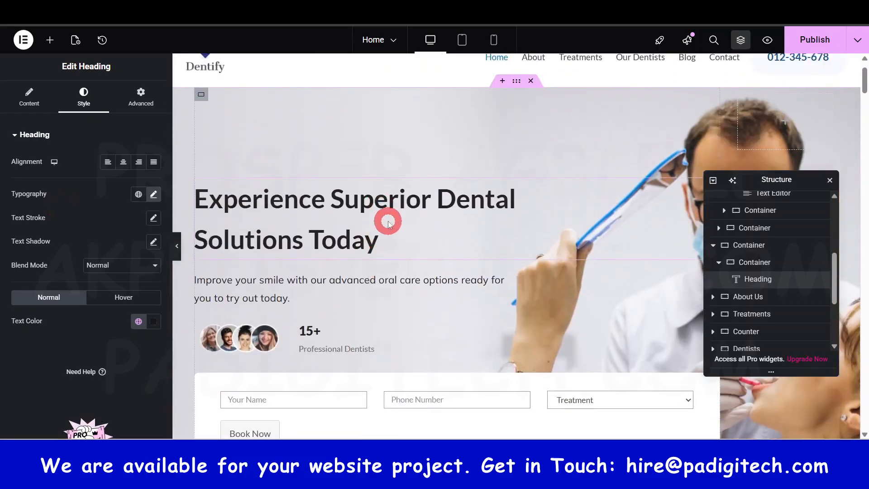
scroll(384, 290, "down", 5)
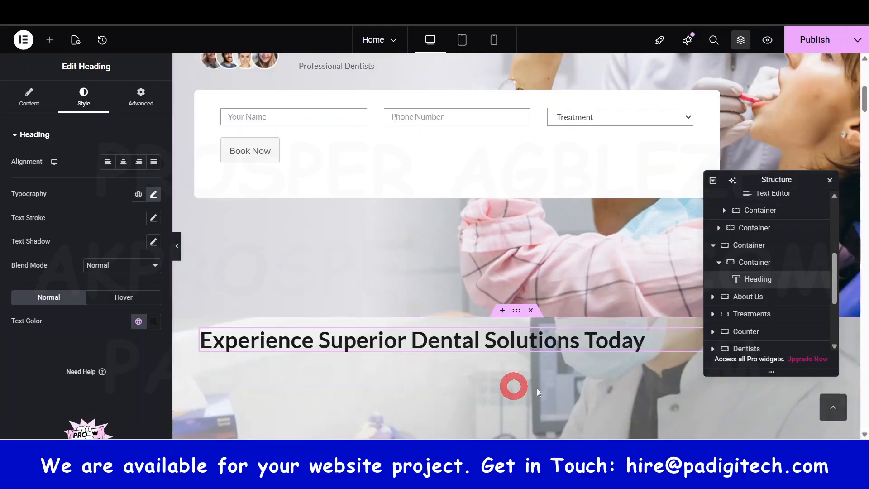
Move the floating Structure panel off the new heading and set the heading's right padding to 250 px.
left_click_drag(775, 178, 786, 410)
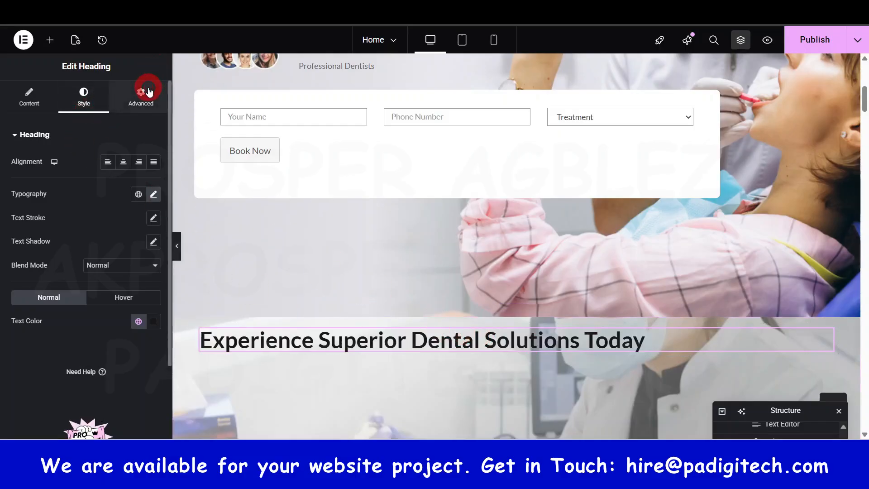
left_click(143, 103)
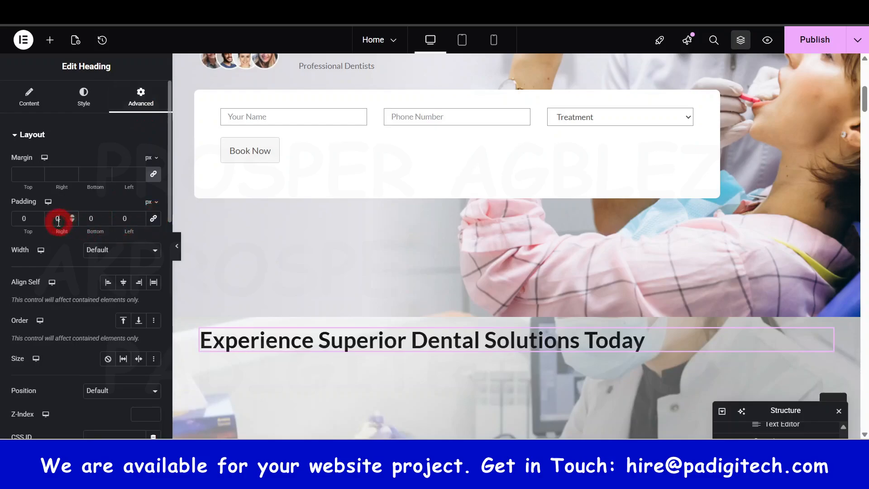
type("25")
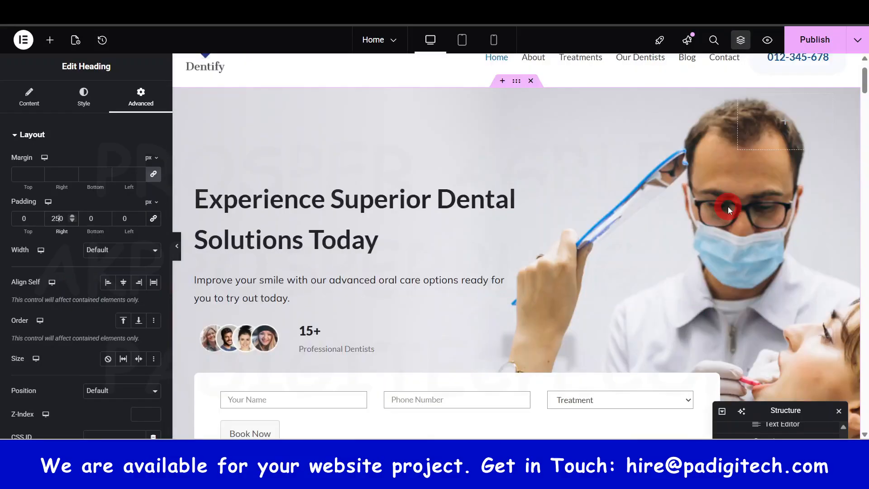
Compare how the new heading's text wraps with the two-line main heading in the banner above.
scroll(736, 227, "down", 10)
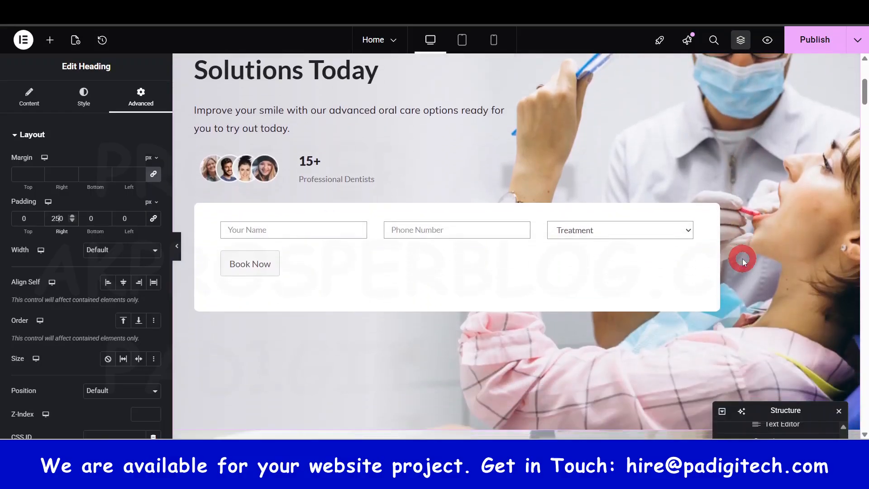
scroll(741, 271, "down", 1)
scroll(670, 245, "up", 5)
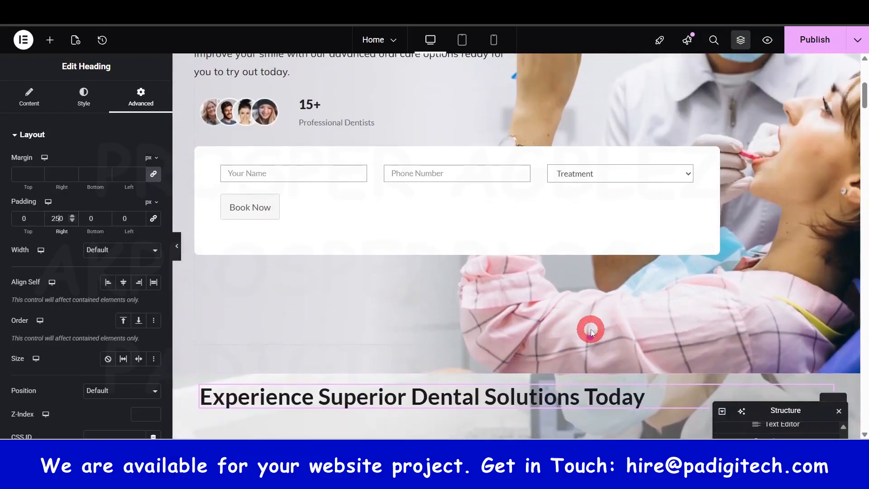
scroll(593, 331, "down", 4)
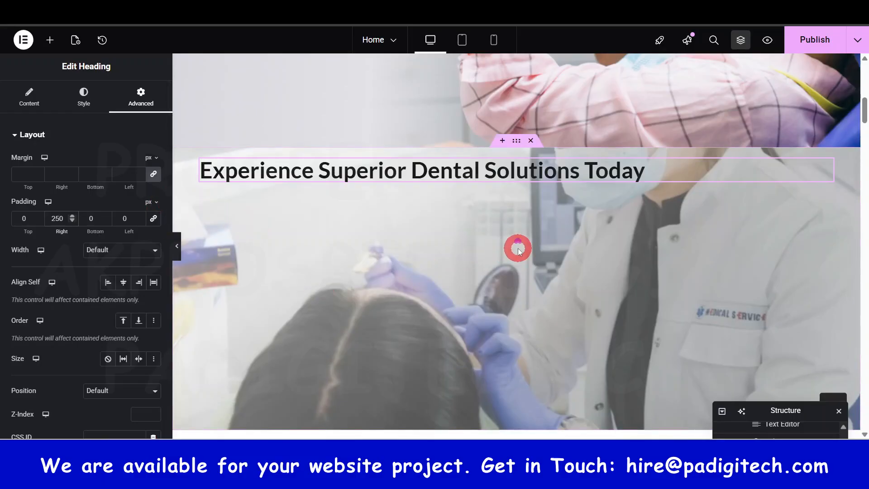
scroll(518, 248, "up", 6)
scroll(518, 248, "up", 2)
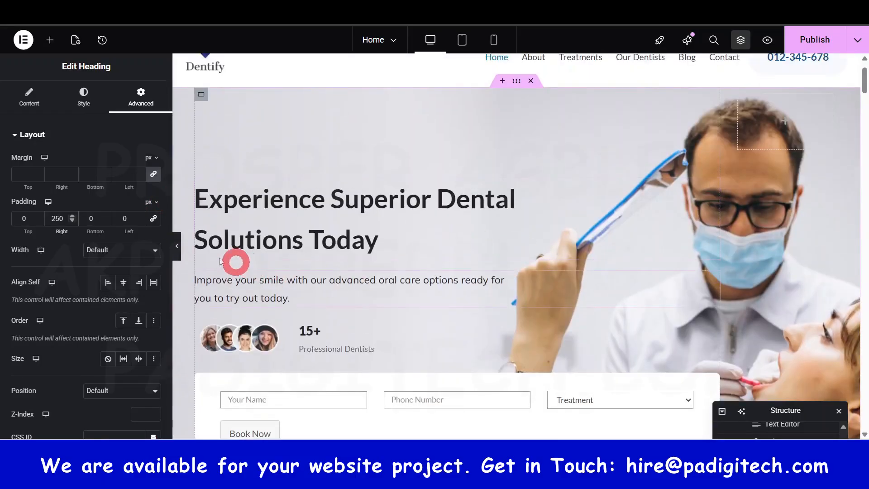
scroll(388, 291, "down", 5)
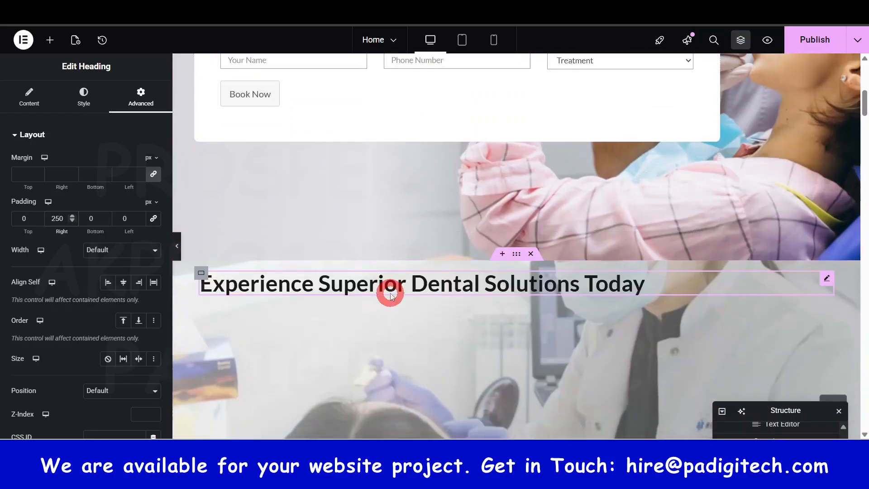
scroll(520, 298, "up", 4)
scroll(522, 299, "up", 1)
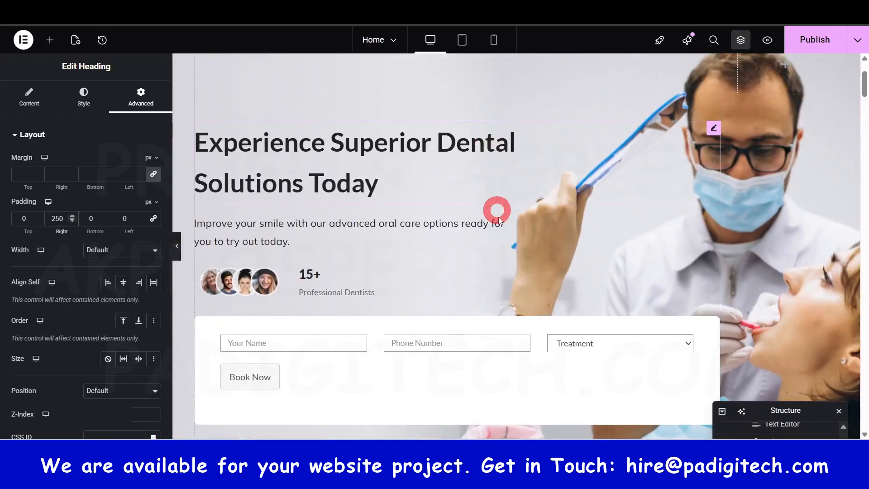
scroll(500, 231, "down", 5)
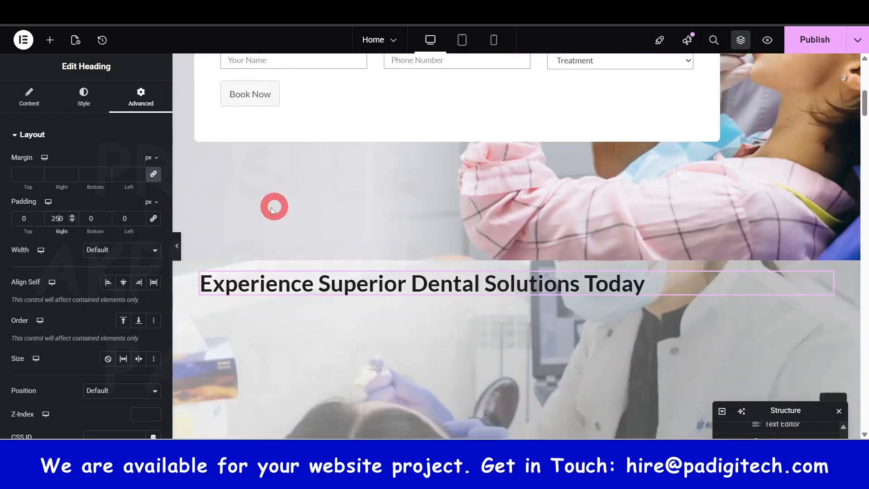
Insert a <br> line break before "Solutions Today" in the new heading's title and compare it with the banner.
left_click(32, 104)
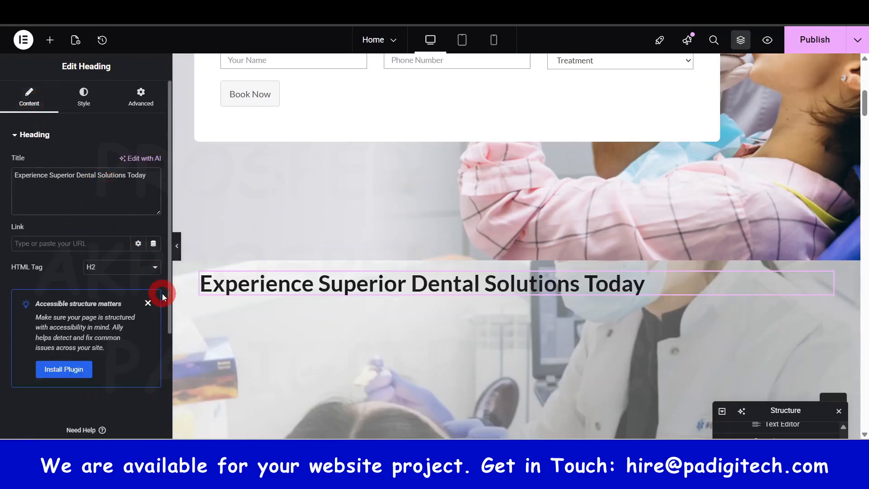
key("shift")
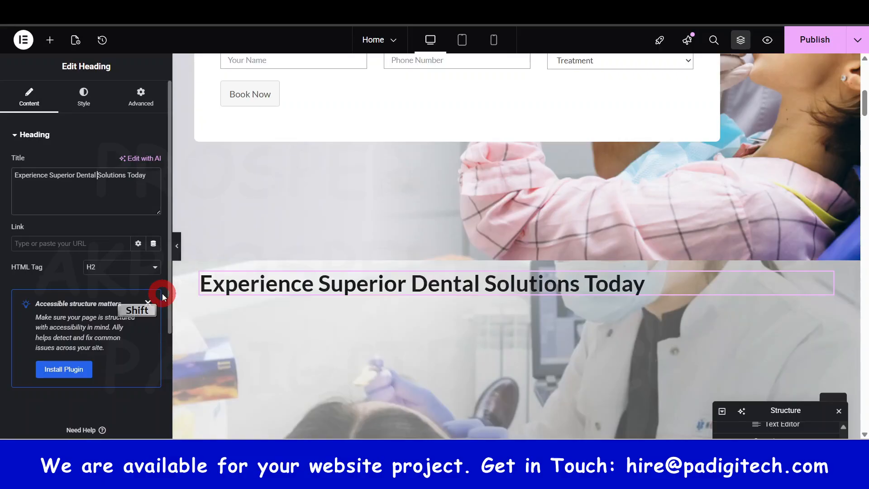
type("<")
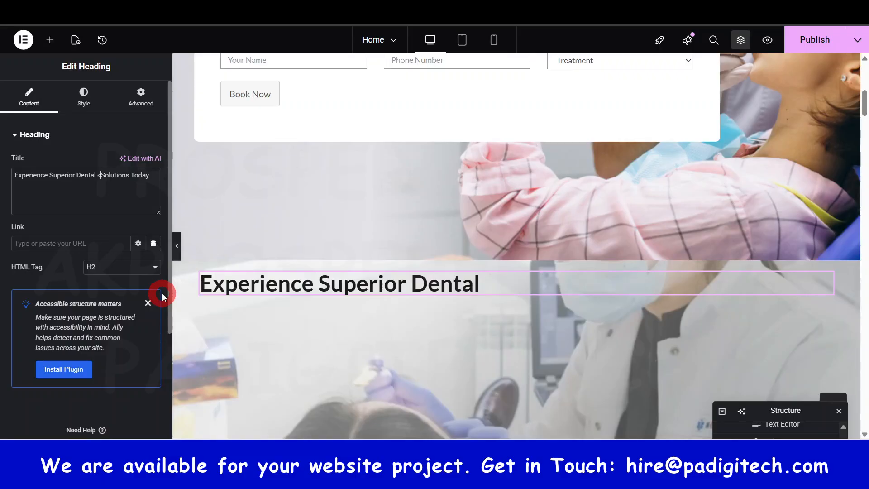
type("br>")
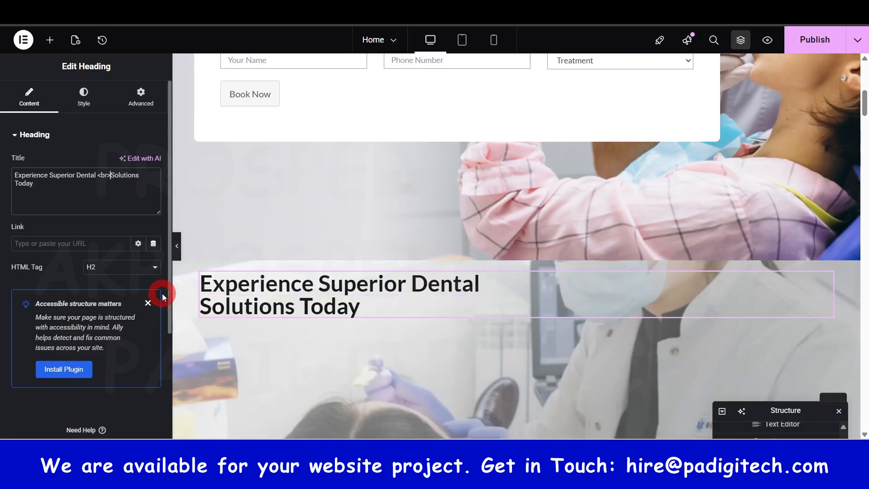
scroll(442, 303, "up", 5)
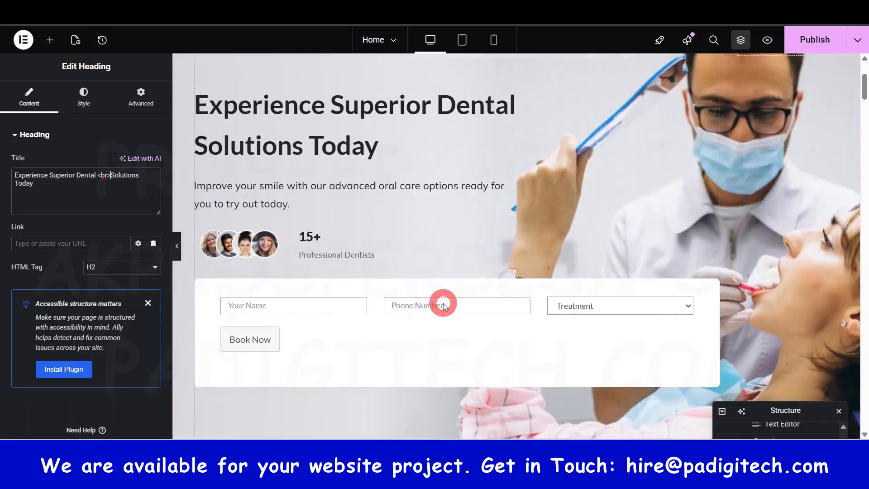
scroll(312, 222, "up", 2)
scroll(348, 244, "down", 7)
Dismiss the licence reminder and set the new heading's line height to 66 px in its typography settings.
left_click(84, 96)
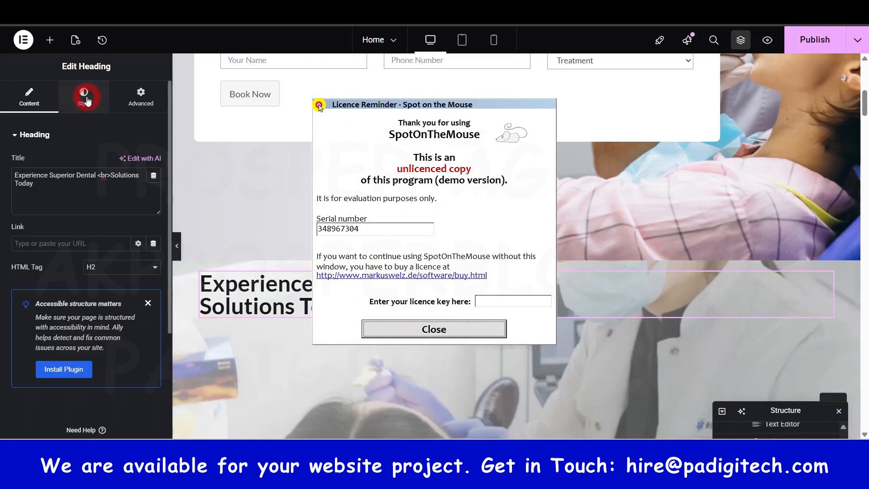
left_click(423, 330)
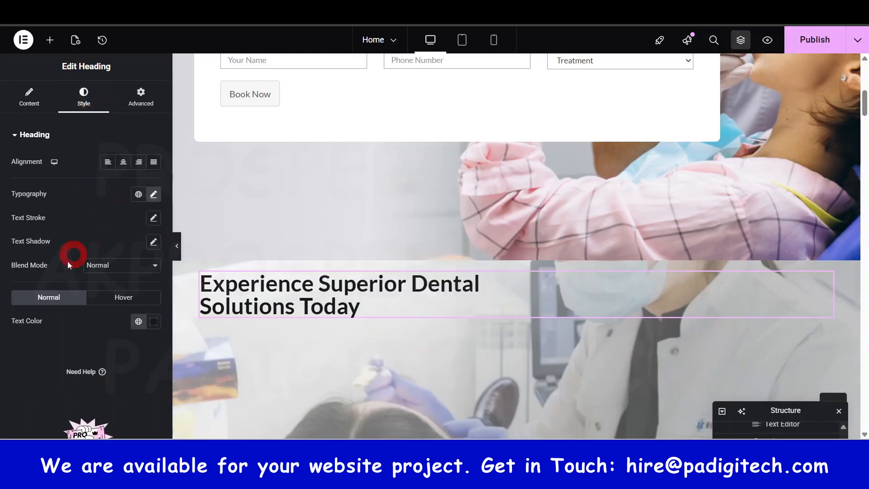
left_click(151, 190)
scroll(120, 284, "down", 2)
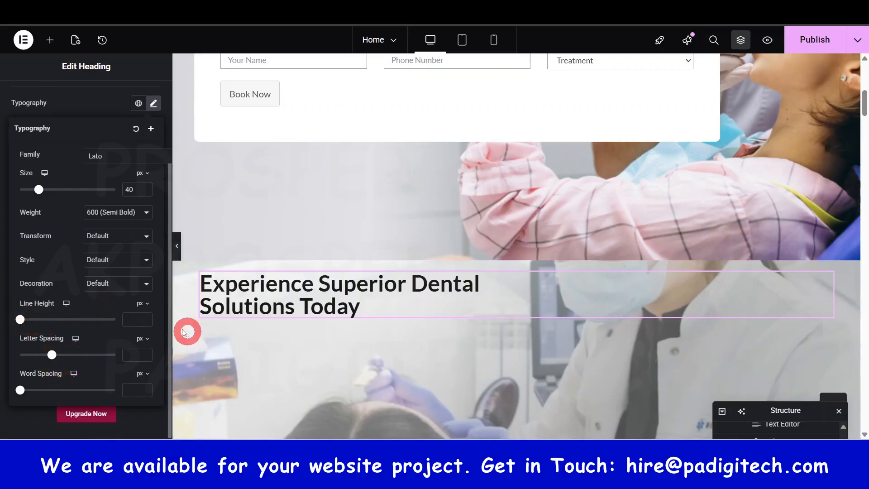
left_click(146, 317)
left_click(145, 317)
left_click(146, 317)
left_click(145, 317)
left_click(145, 317)
left_click(146, 317)
left_click(145, 317)
left_click(145, 318)
left_click(146, 317)
left_click_drag(30, 320, 89, 335)
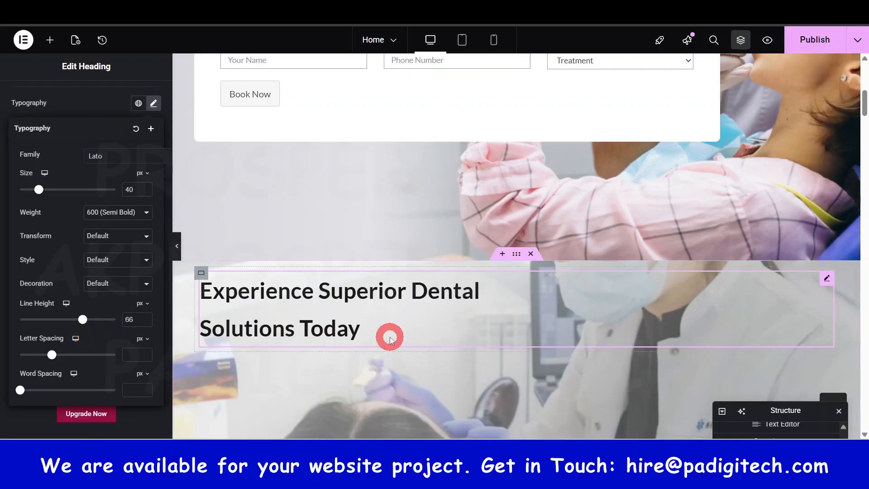
Compare the new heading's line spacing and text size with those of the banner's main heading.
scroll(390, 335, "up", 3)
scroll(388, 333, "down", 3)
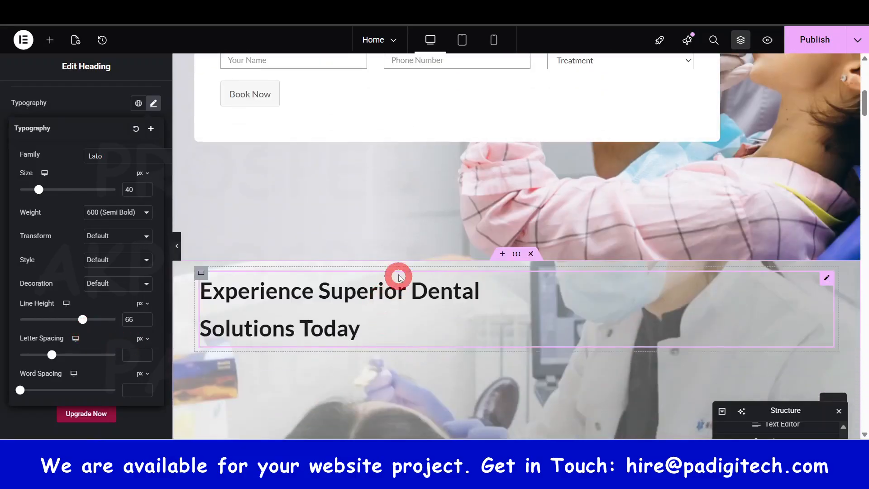
scroll(393, 285, "up", 2)
scroll(395, 301, "up", 4)
scroll(441, 293, "down", 4)
scroll(439, 292, "up", 3)
scroll(439, 295, "down", 6)
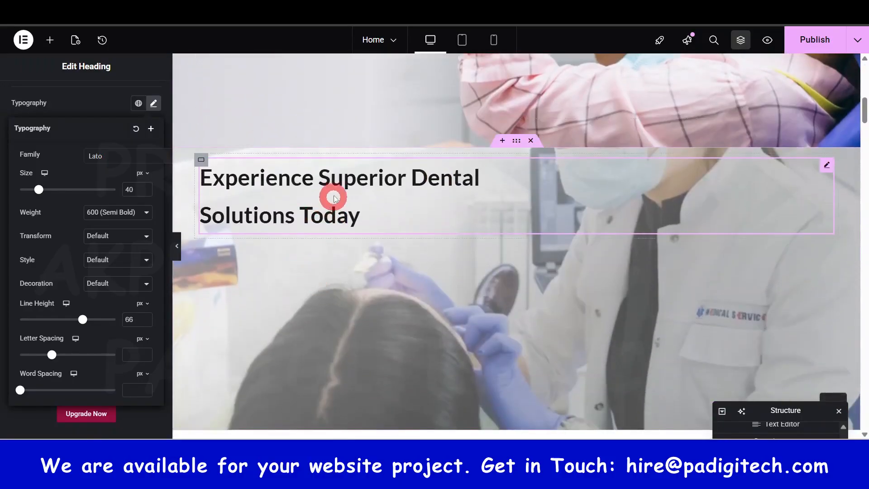
scroll(324, 217, "up", 3)
scroll(322, 237, "up", 5)
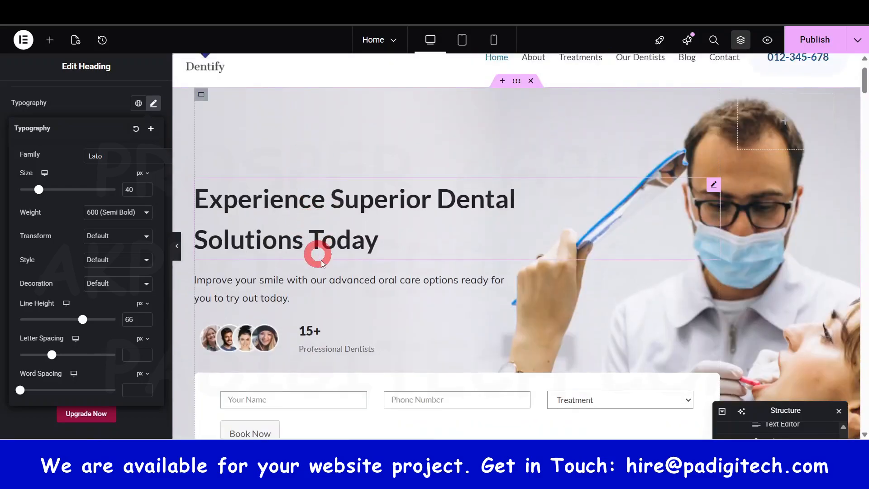
scroll(327, 286, "down", 6)
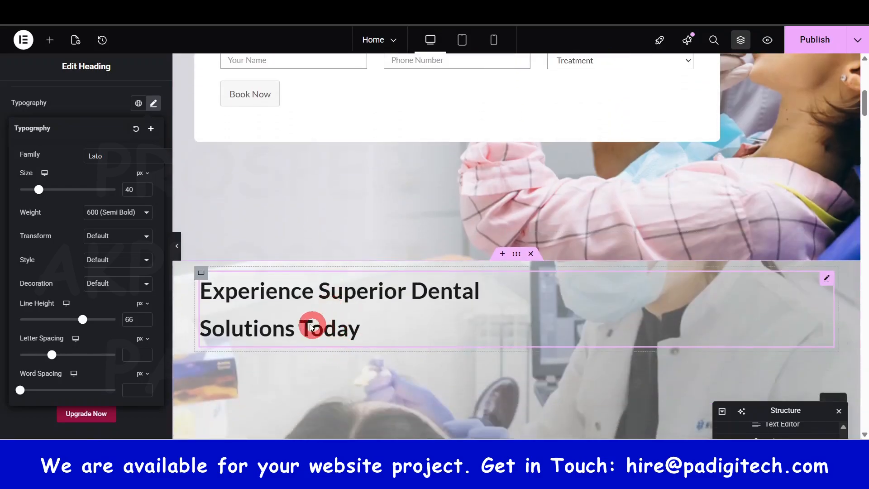
scroll(388, 237, "up", 6)
scroll(350, 247, "down", 6)
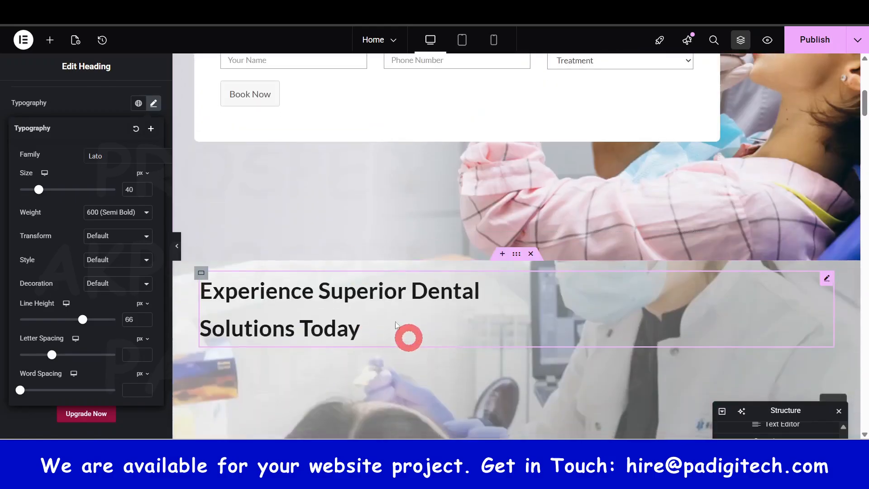
Copy the full text of the banner paragraph that begins "Improve your smile with our advanced oral care options".
scroll(362, 307, "up", 6)
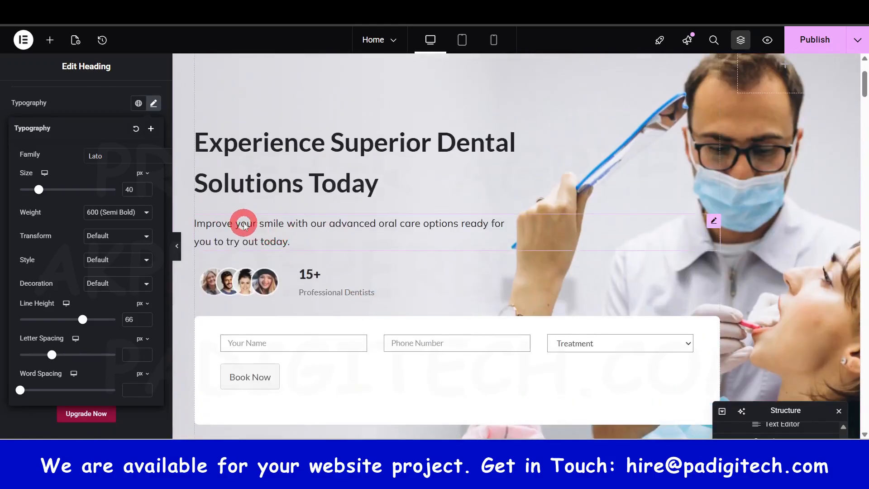
left_click(283, 230)
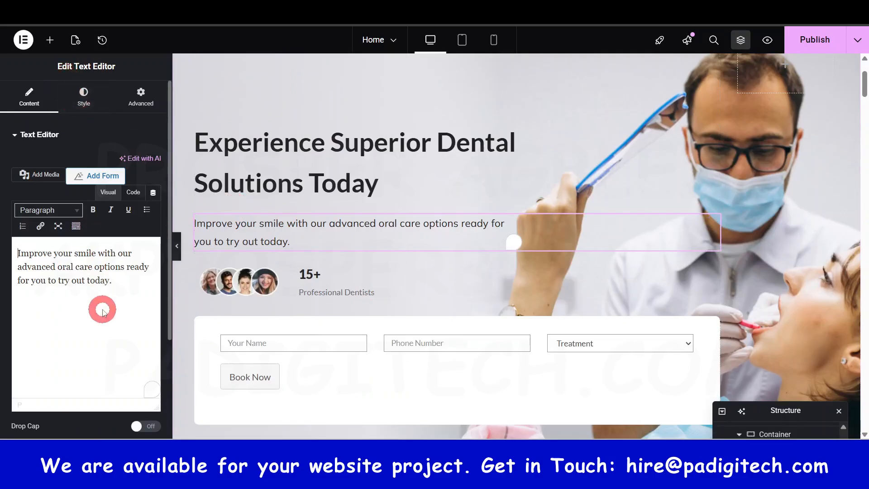
left_click(104, 280)
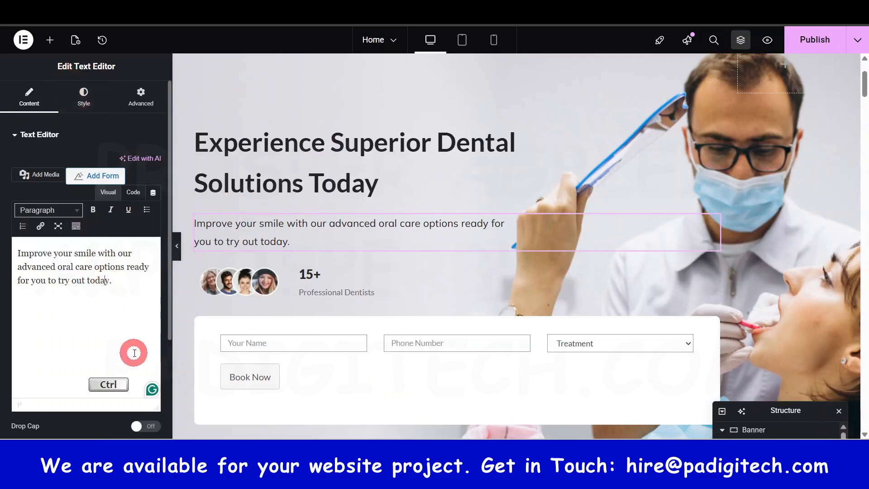
key("ctrl+a")
key("ctrl+c")
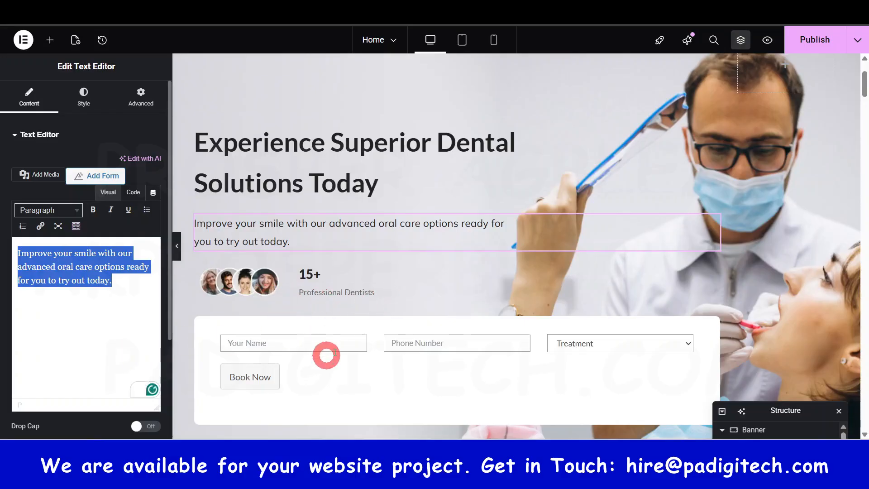
Add a Text Editor widget below the new heading and replace its placeholder text with the copied banner paragraph.
scroll(352, 341, "down", 5)
scroll(349, 355, "down", 3)
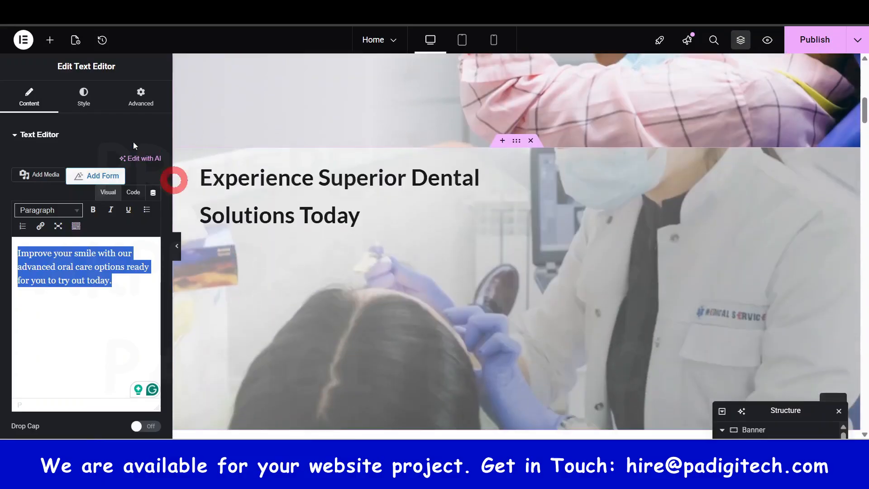
left_click(48, 49)
left_click_drag(41, 329, 289, 226)
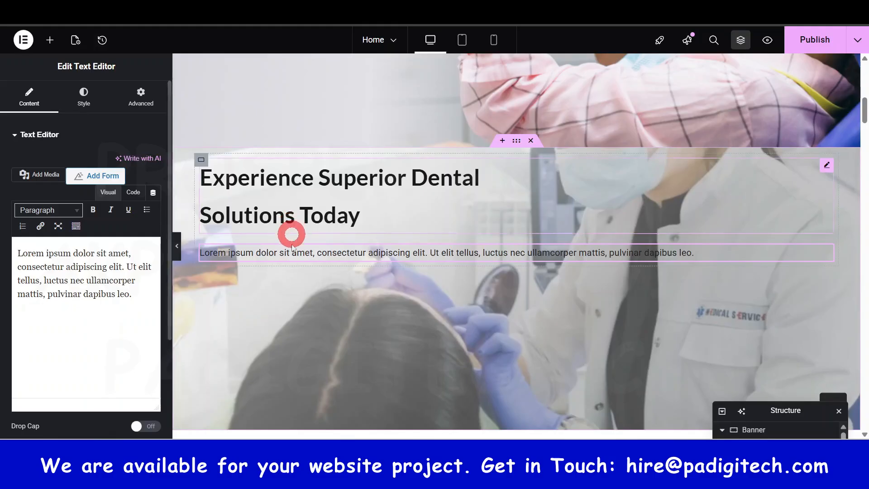
key("ctrl+a")
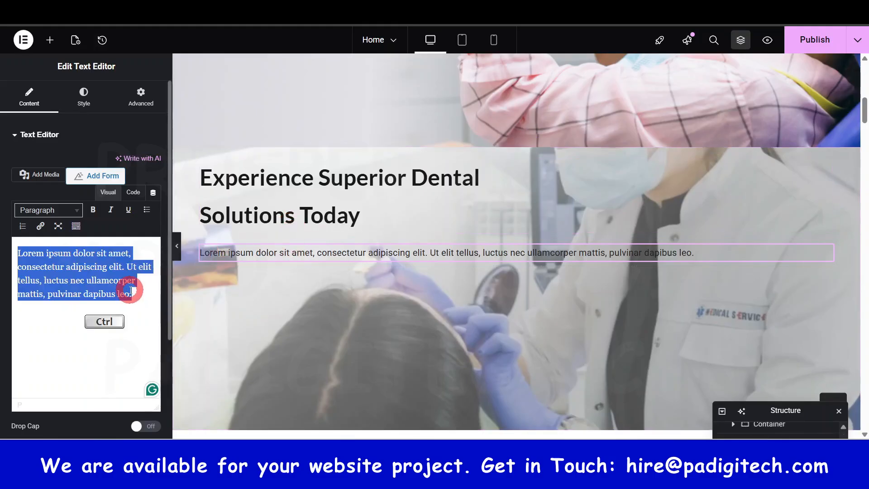
key("ctrl+v")
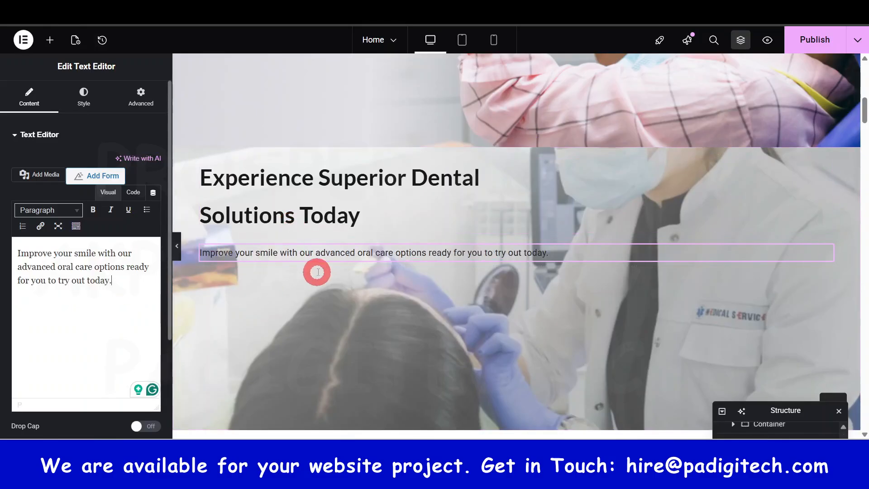
Open the new paragraph's typography settings and compare its text with the banner paragraph and the photo row beneath it.
scroll(319, 273, "up", 7)
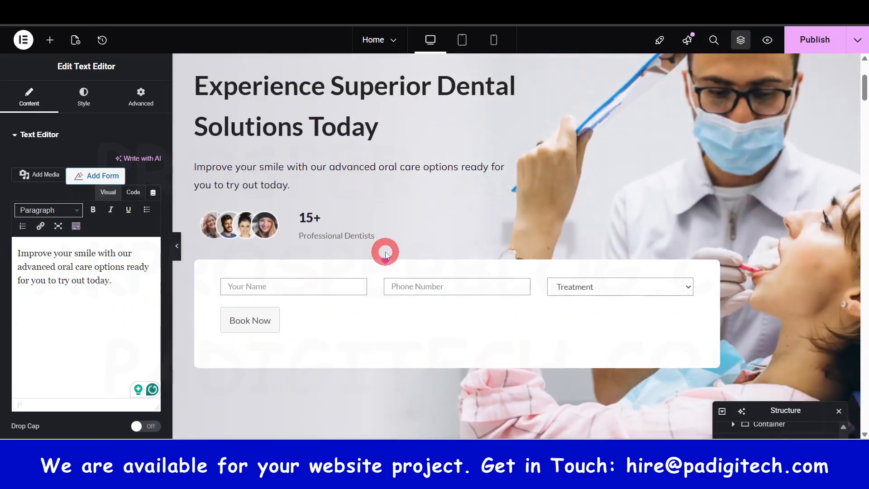
scroll(384, 271, "down", 5)
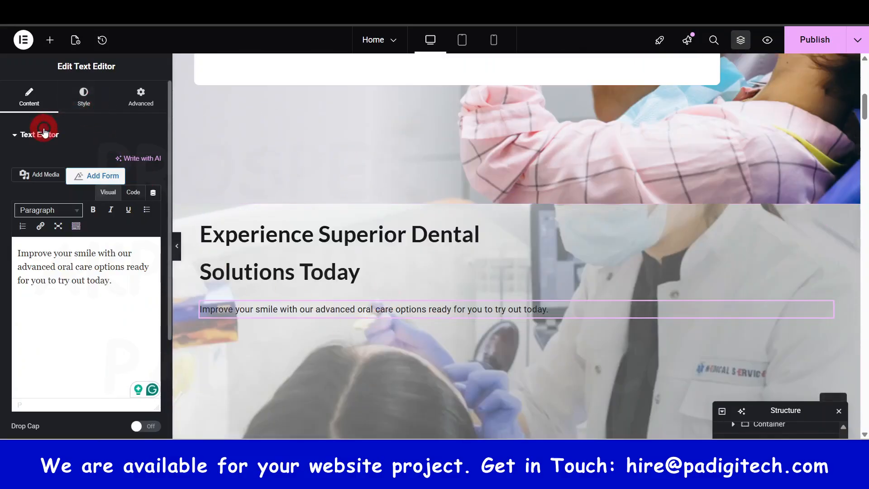
left_click(84, 96)
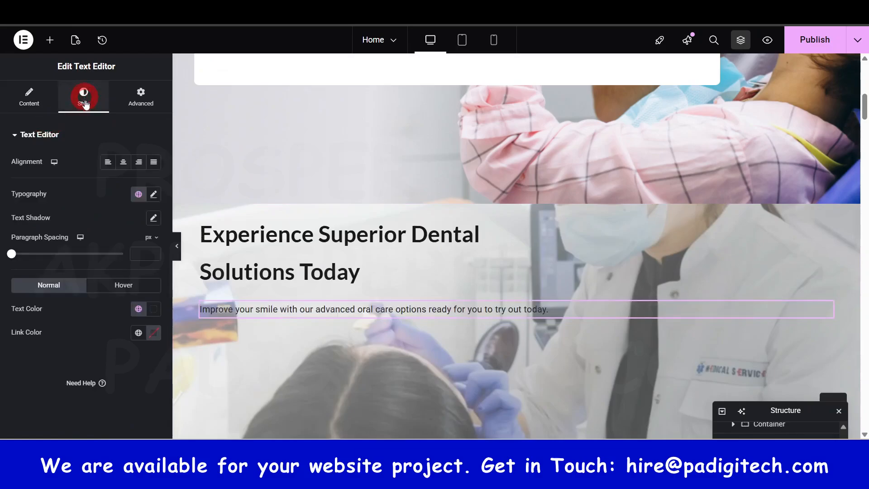
left_click(153, 193)
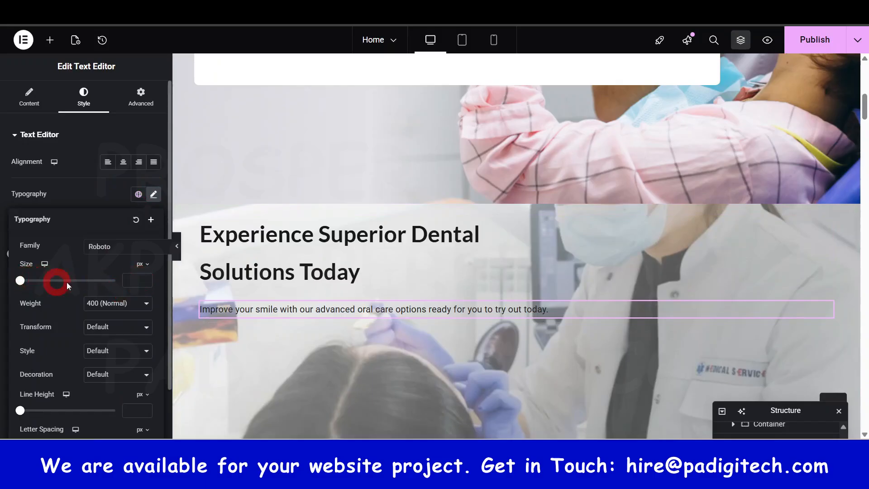
scroll(62, 319, "down", 1)
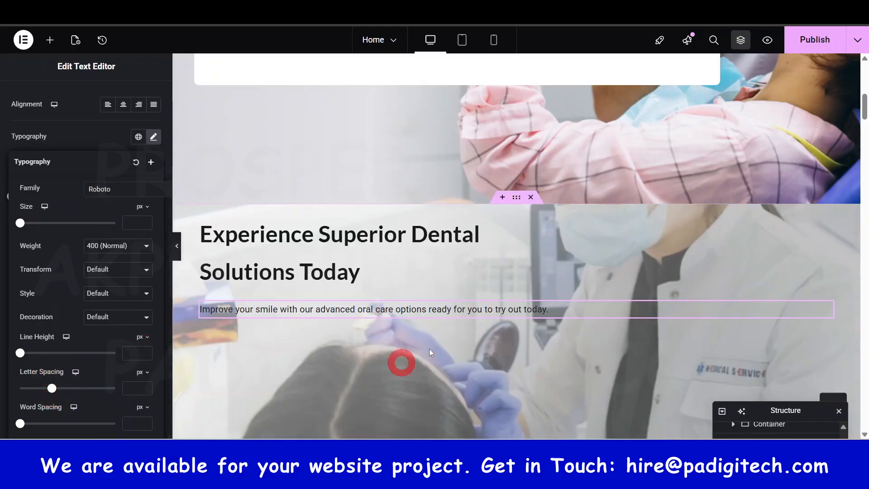
scroll(438, 294, "up", 1)
scroll(437, 294, "up", 5)
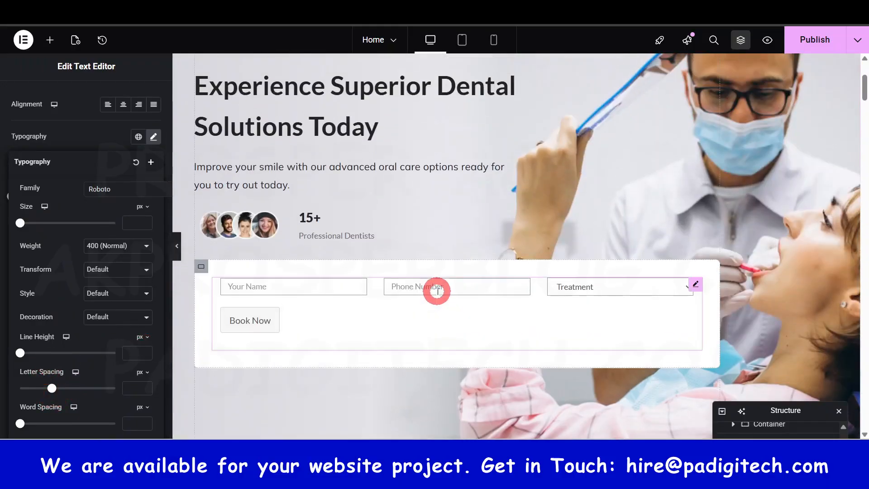
scroll(440, 299, "down", 5)
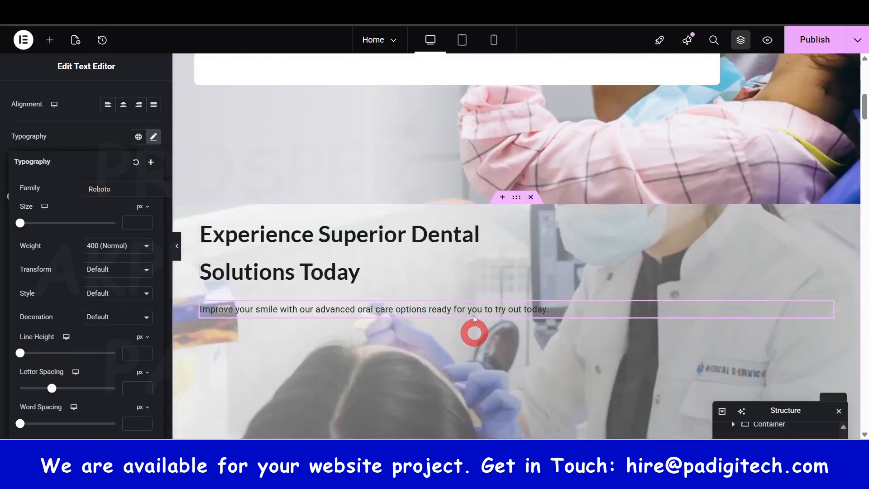
scroll(418, 312, "up", 3)
scroll(403, 321, "down", 4)
scroll(386, 322, "up", 6)
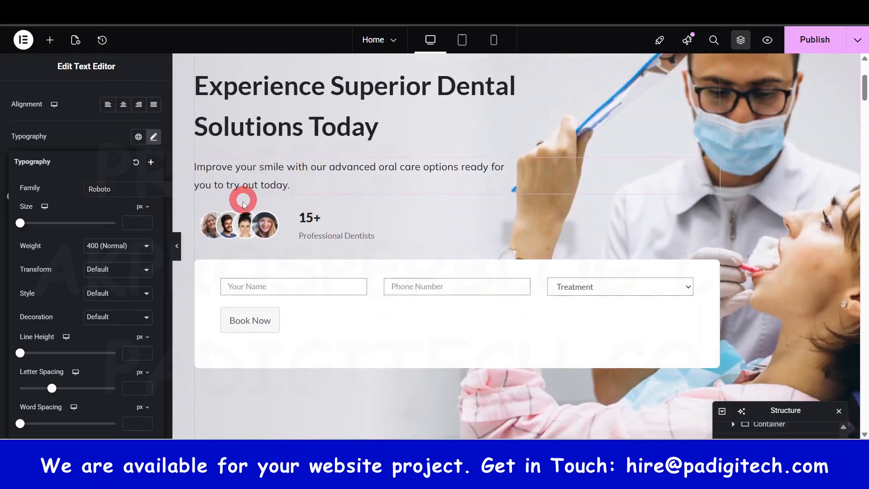
left_click(202, 215)
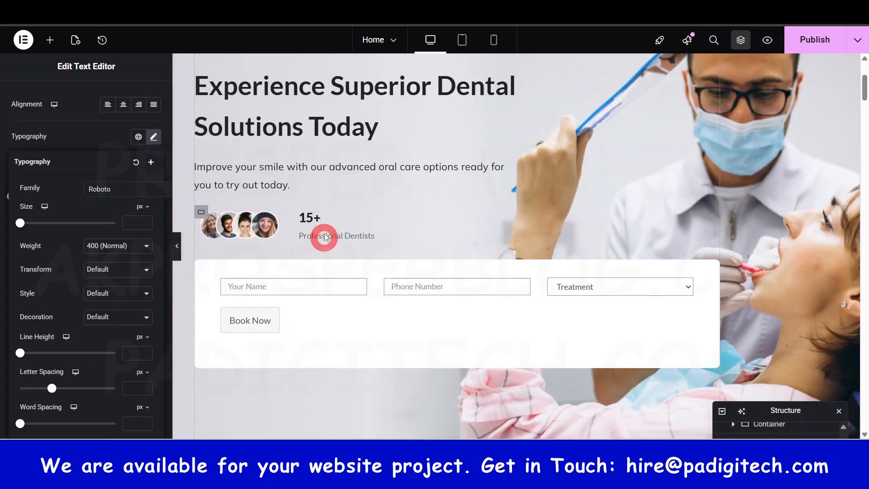
Add a full-width container directly below the new paragraph in the recreated banner section.
scroll(326, 267, "down", 8)
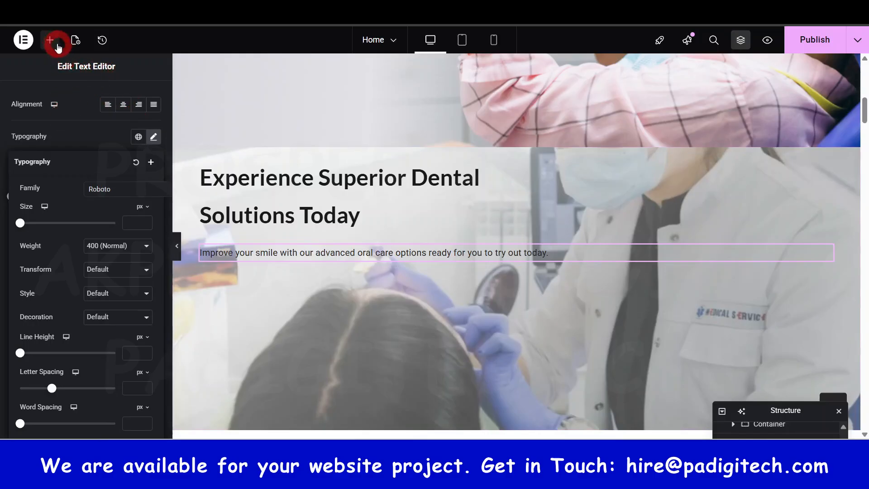
left_click(51, 42)
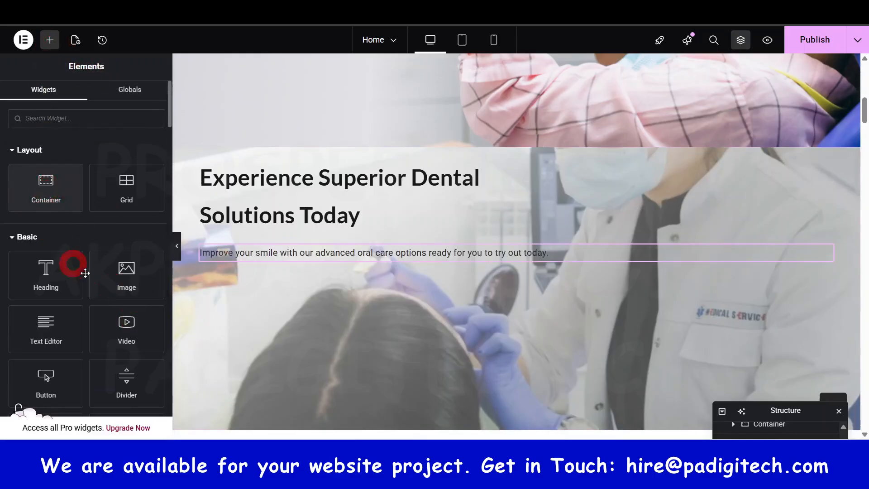
left_click_drag(46, 183, 269, 259)
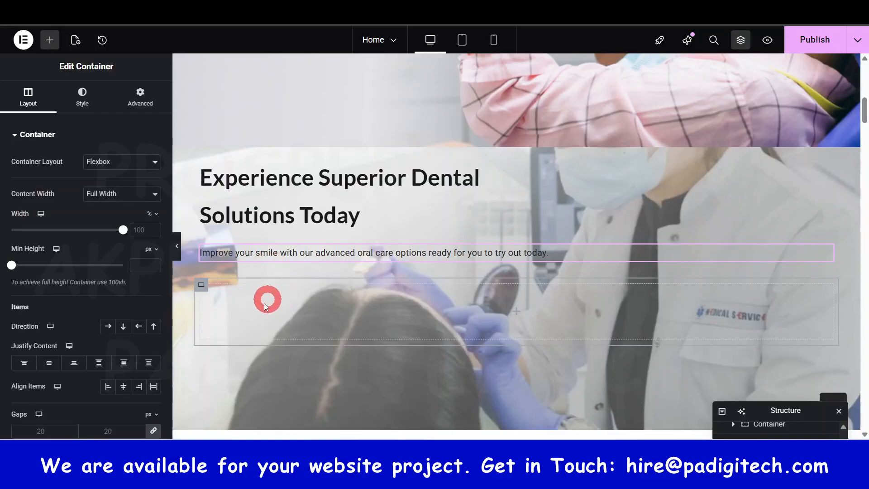
Check how the banner's row of dentist photos is built and nest a second container inside the new empty container.
scroll(248, 297, "up", 2)
scroll(248, 298, "up", 5)
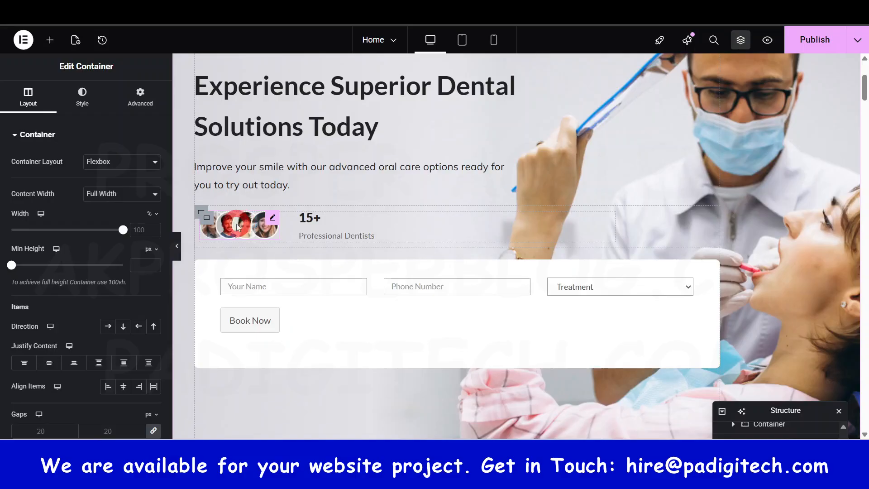
left_click_drag(240, 230, 347, 225)
scroll(345, 242, "down", 2)
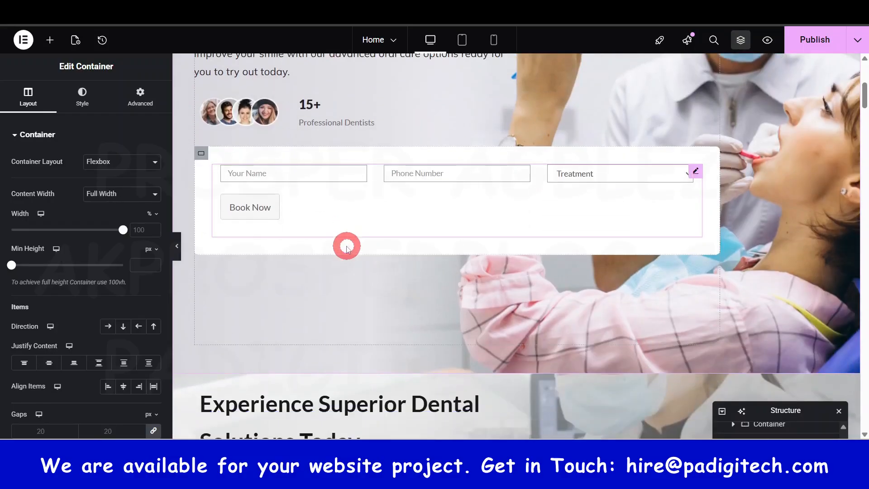
scroll(371, 293, "down", 1)
scroll(371, 293, "down", 5)
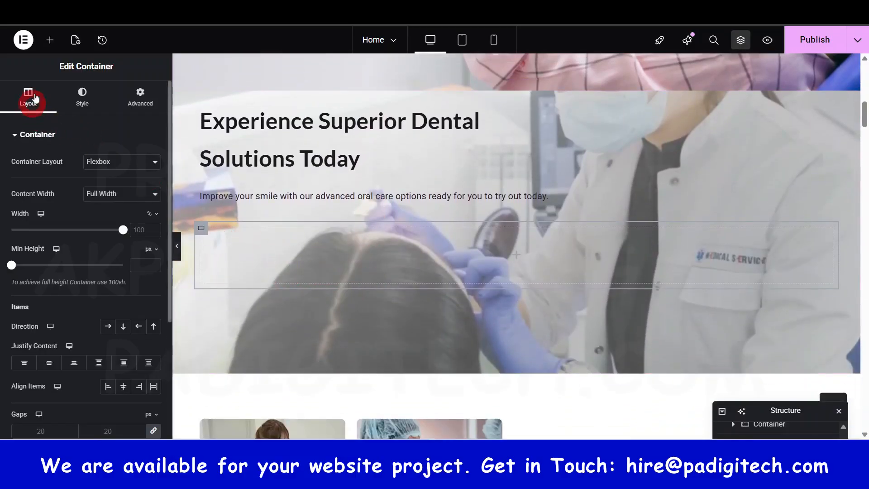
left_click(50, 42)
left_click_drag(43, 180, 254, 246)
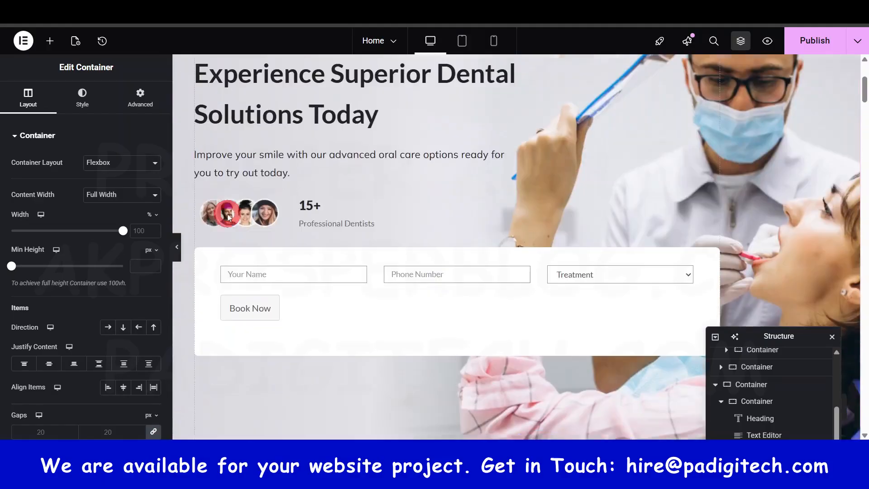
Inspect the banner's dentist photo and its "15+" text, and add an Image widget to the new inner container.
left_click(230, 230)
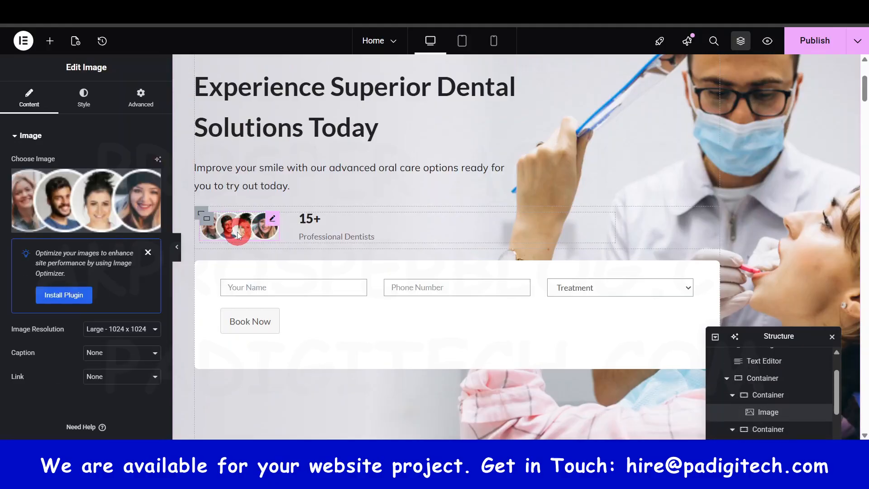
left_click(324, 236)
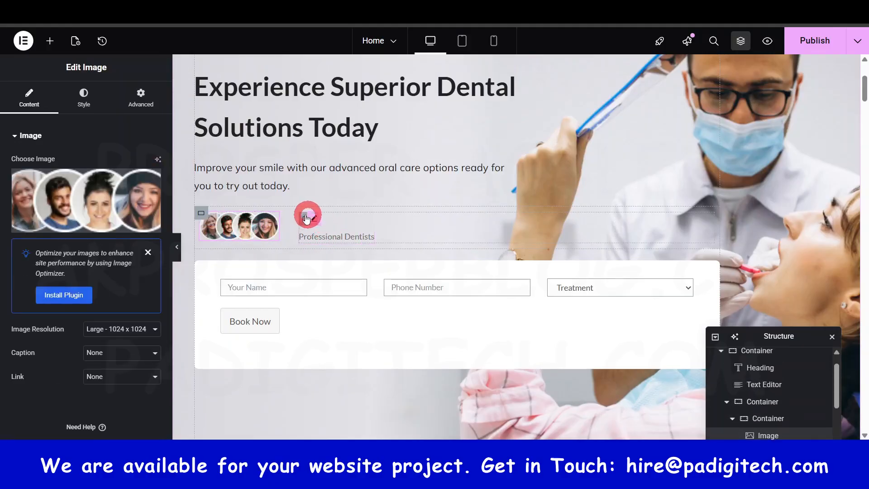
scroll(289, 361, "down", 9)
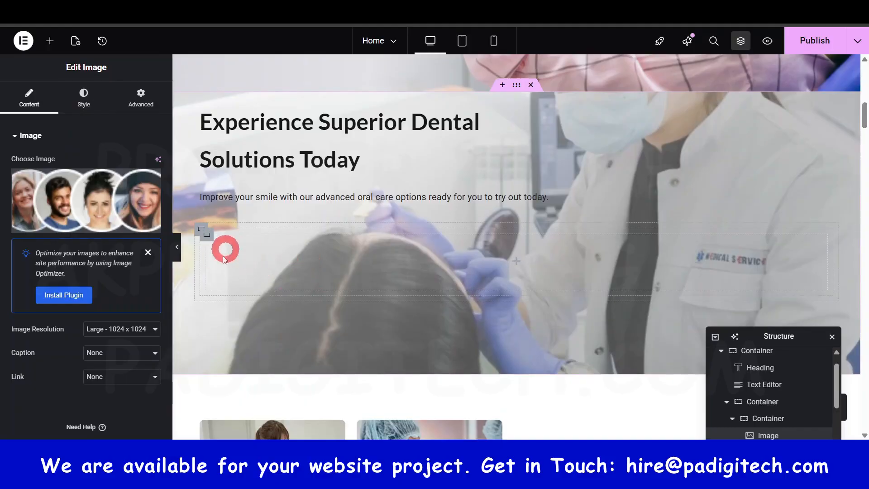
left_click(207, 236)
left_click(50, 42)
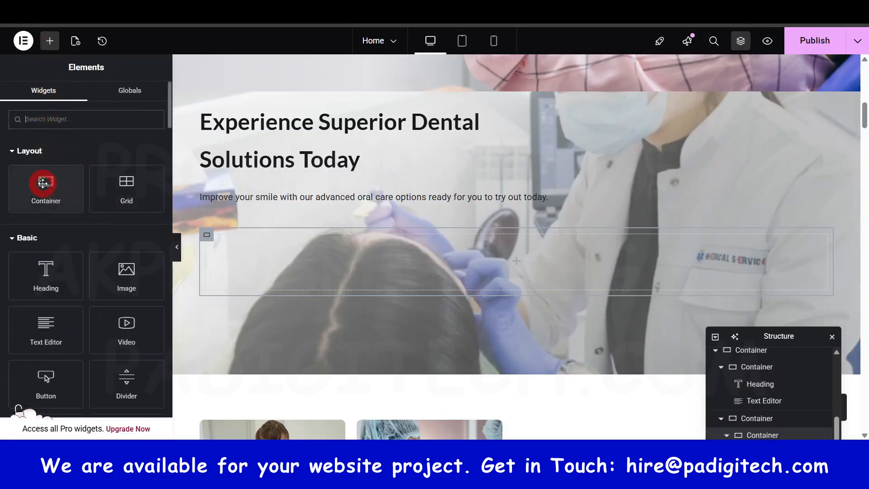
left_click_drag(126, 272, 275, 261)
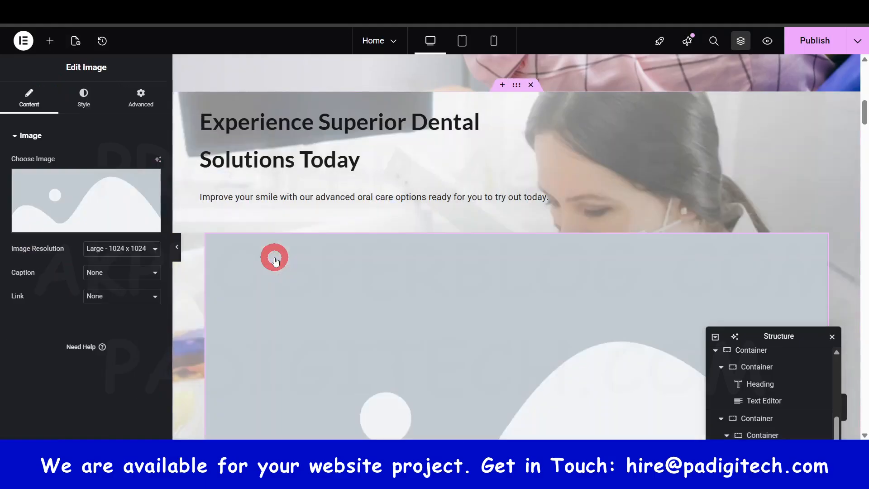
Set the new Image widget's picture to Doctors-1.png from the media library.
left_click(93, 216)
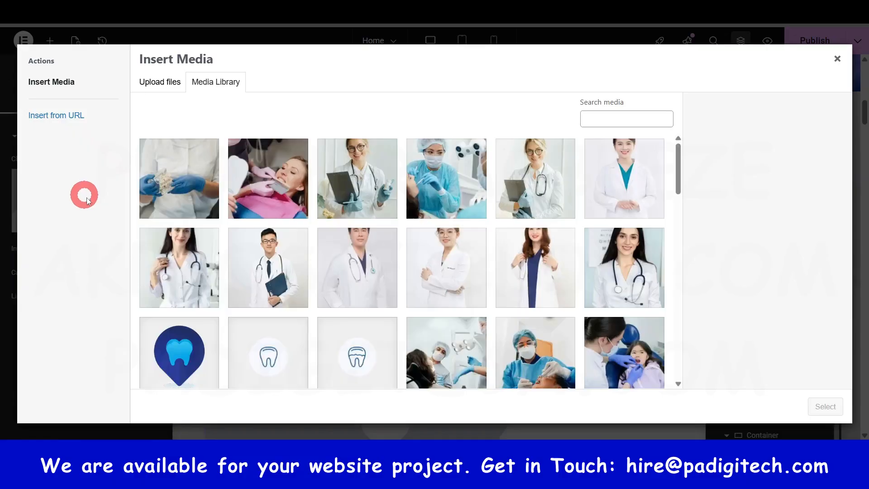
scroll(462, 310, "down", 5)
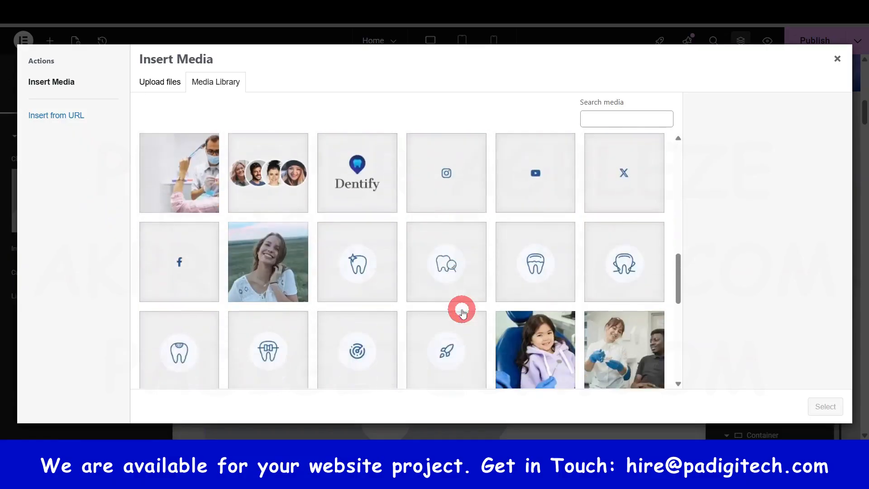
scroll(461, 312, "down", 1)
scroll(389, 252, "up", 4)
left_click(268, 260)
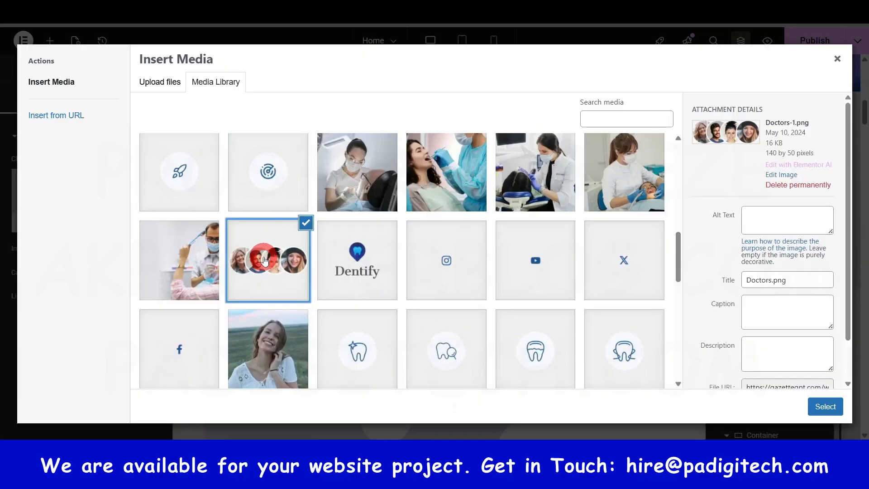
left_click(823, 406)
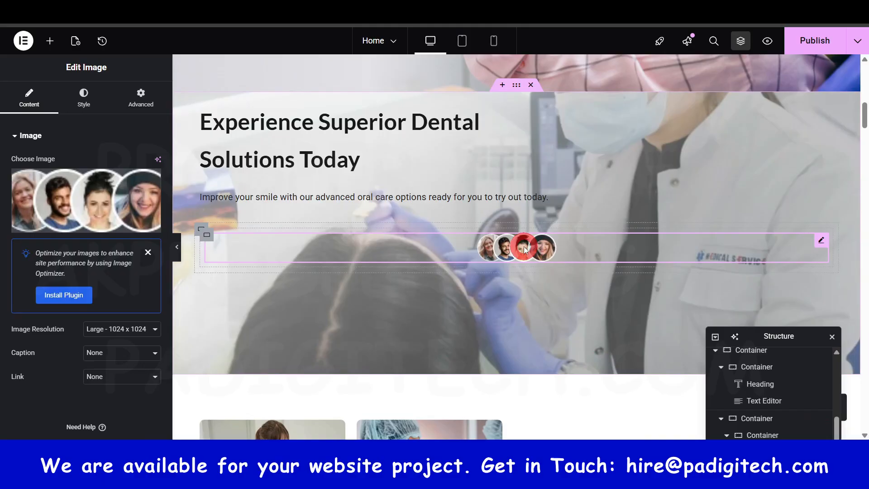
Compare the new photo row with the banner's and add another container below the dentist image, inside its inner container.
scroll(247, 255, "up", 3)
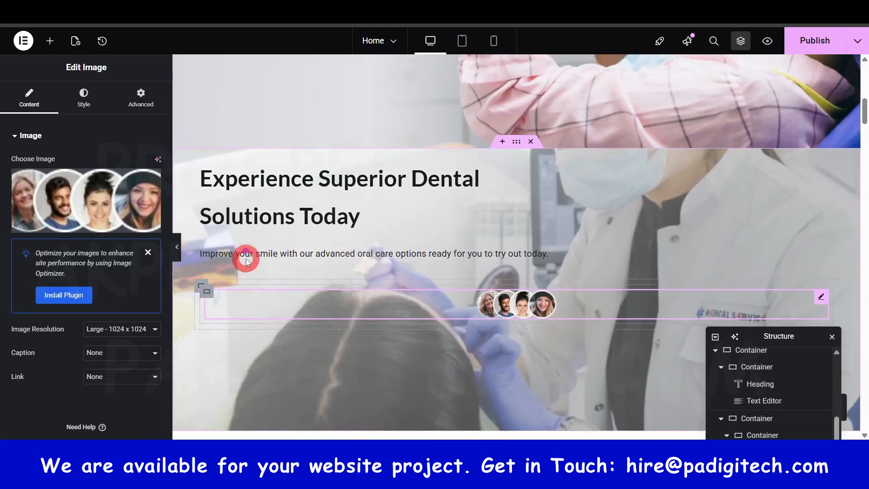
scroll(246, 259, "down", 2)
scroll(246, 259, "up", 5)
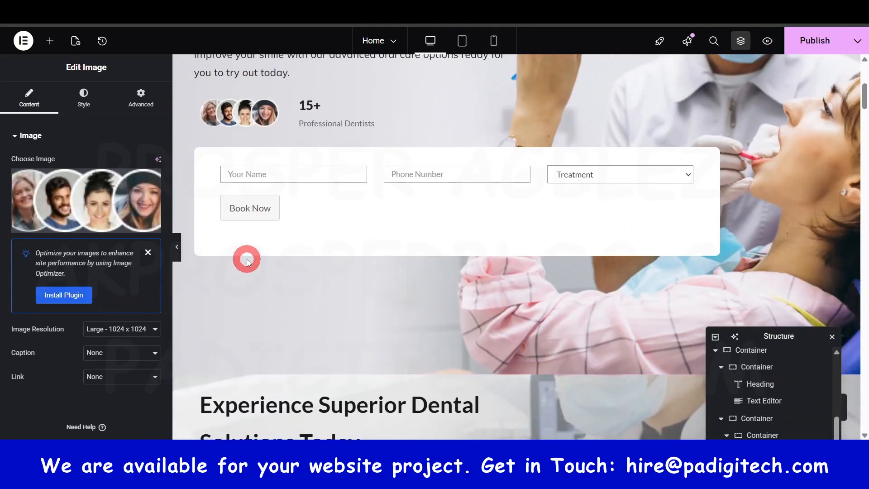
scroll(246, 258, "up", 1)
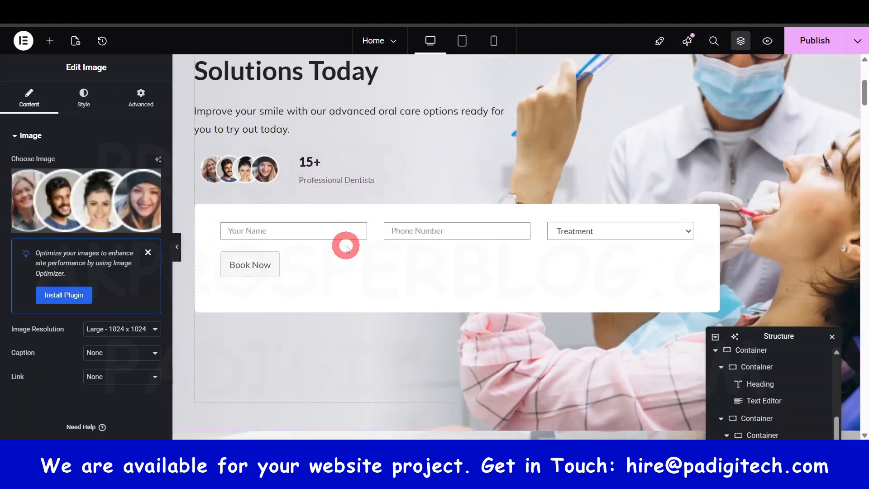
scroll(346, 247, "down", 5)
scroll(346, 249, "down", 2)
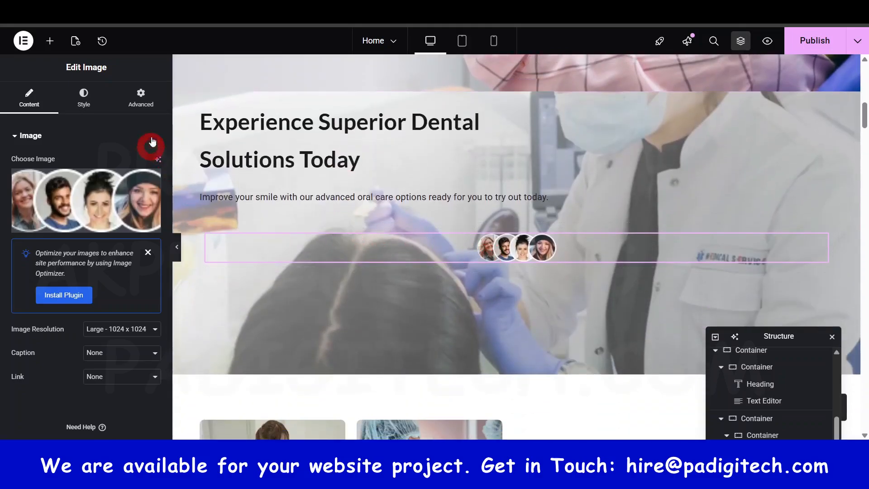
left_click(52, 42)
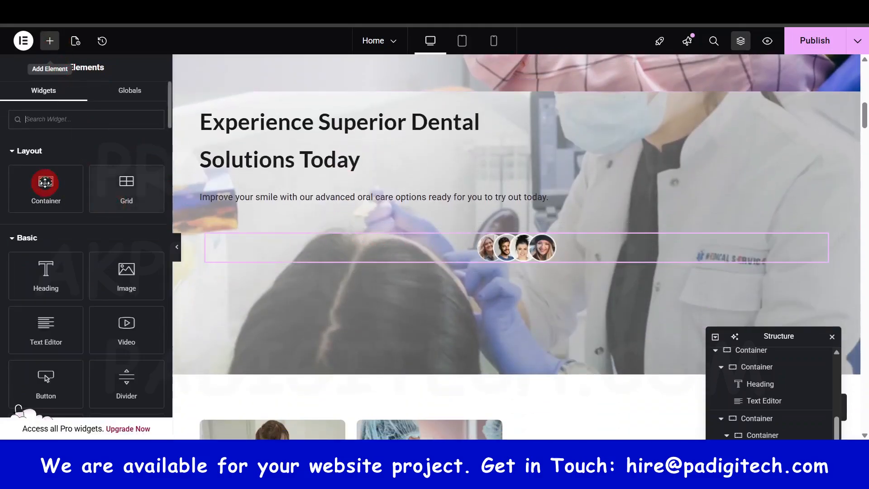
left_click_drag(45, 182, 510, 259)
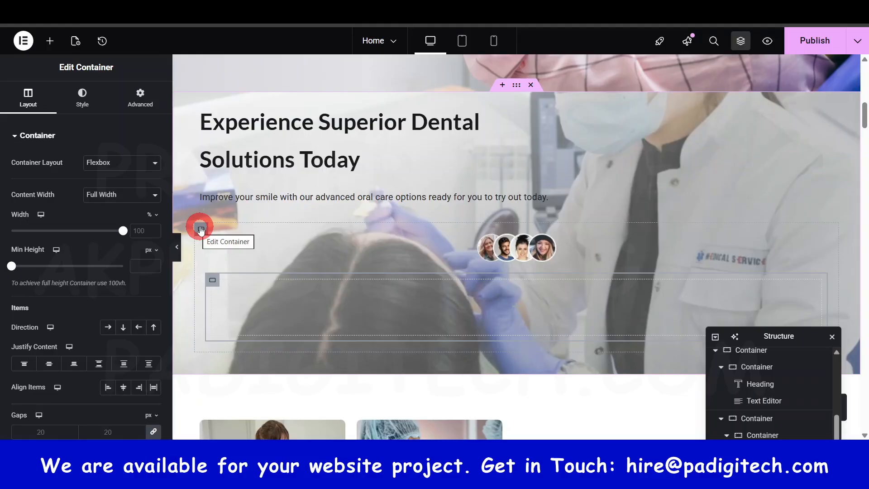
Examine the banner's "15+" heading and the "Professional Dentists" text beside its dentist photos.
scroll(264, 309, "up", 6)
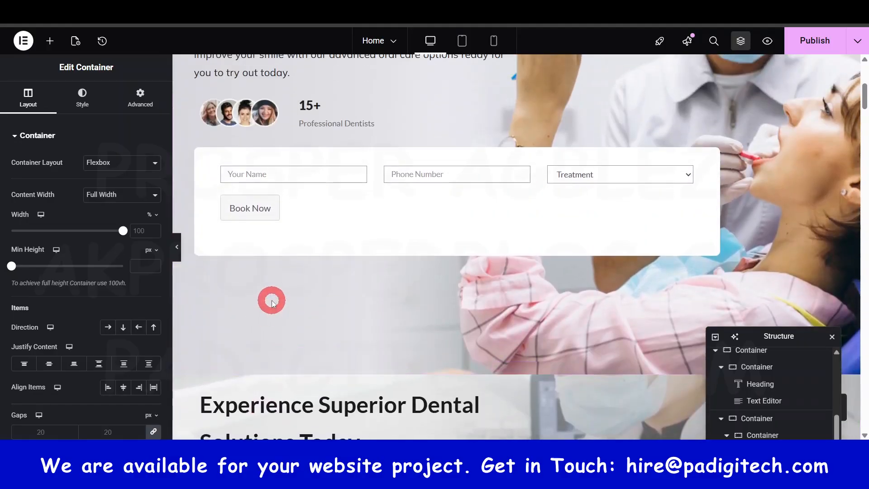
scroll(272, 302, "up", 3)
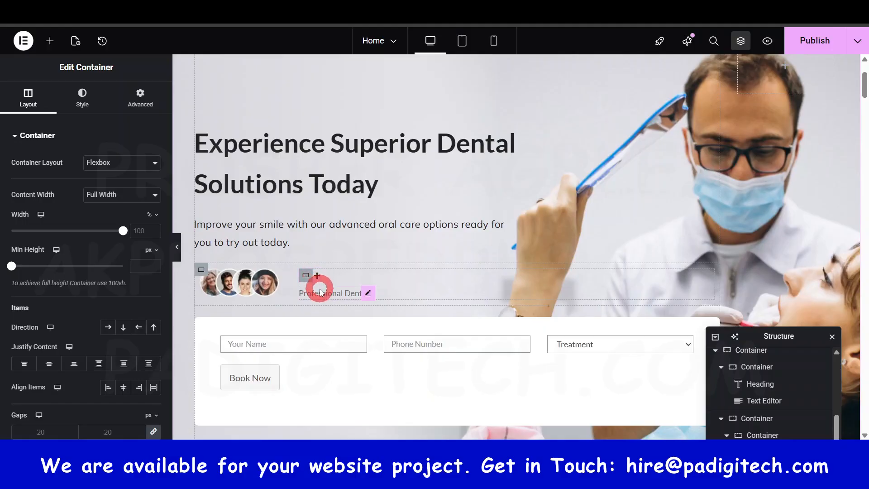
left_click(316, 276)
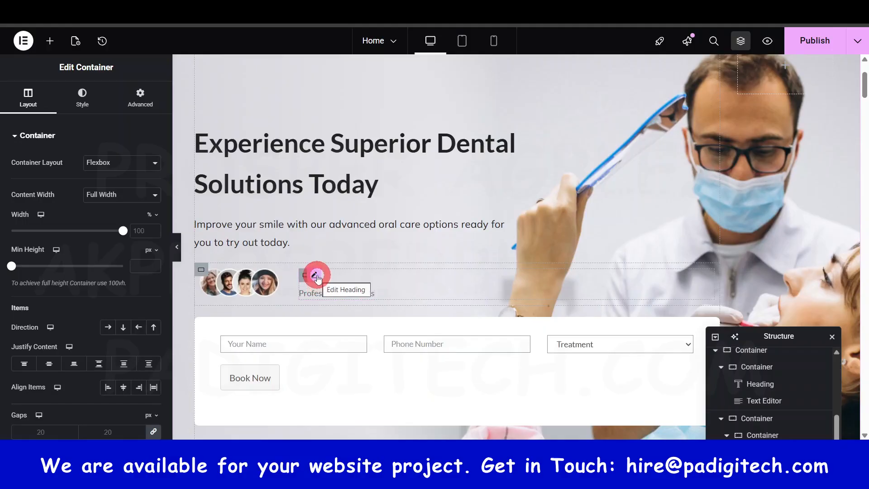
left_click(319, 292)
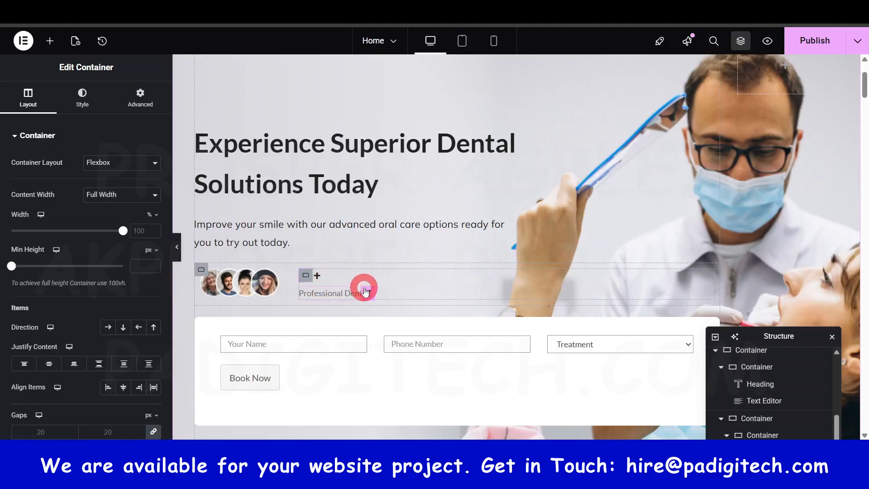
left_click(365, 291)
scroll(335, 331, "down", 6)
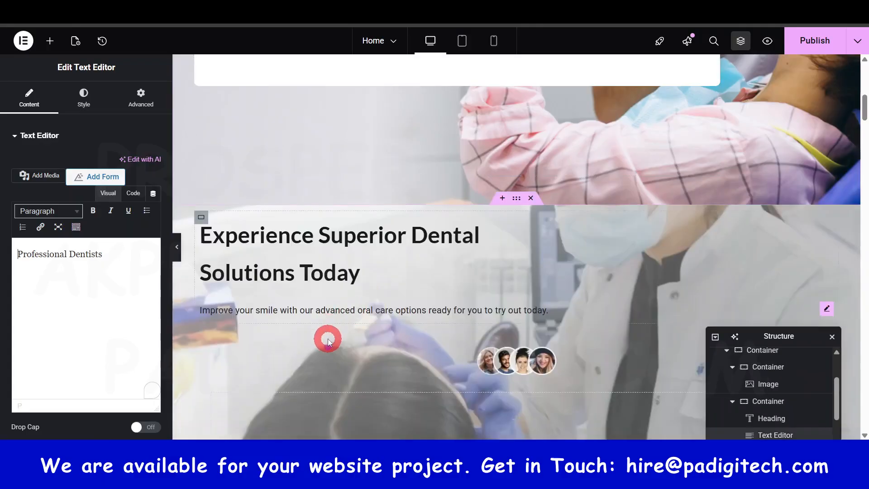
scroll(452, 394, "down", 3)
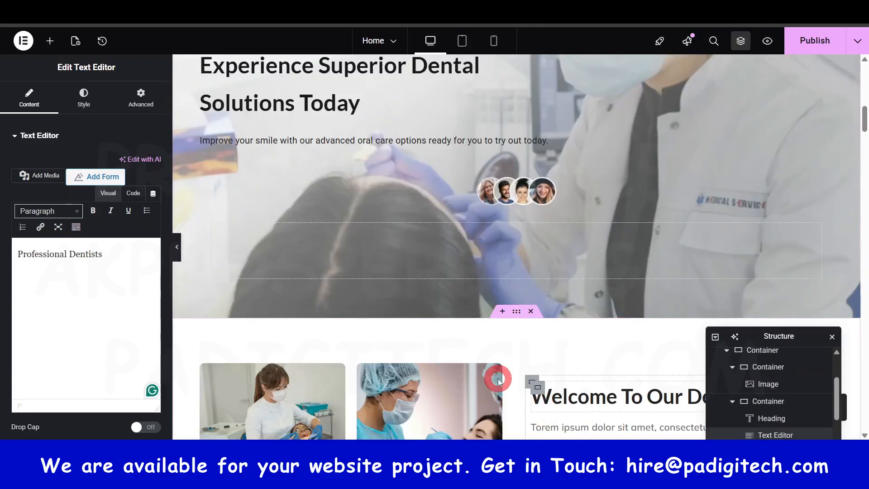
scroll(543, 380, "up", 1)
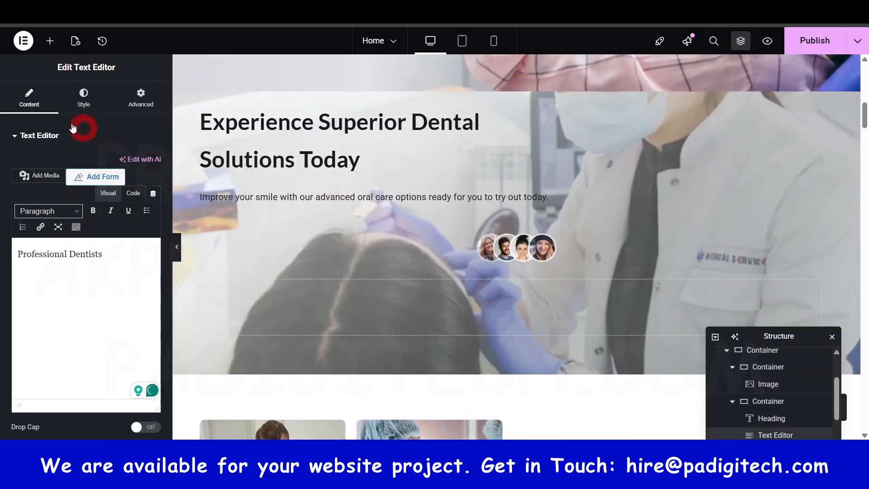
Add a Heading widget to the empty container below the new dentist photos, dismissing the licence reminder.
left_click(49, 41)
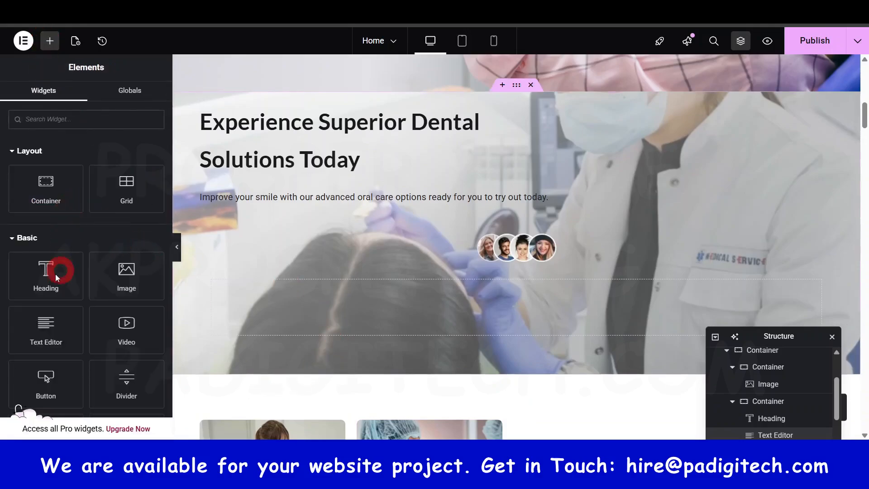
left_click(430, 330)
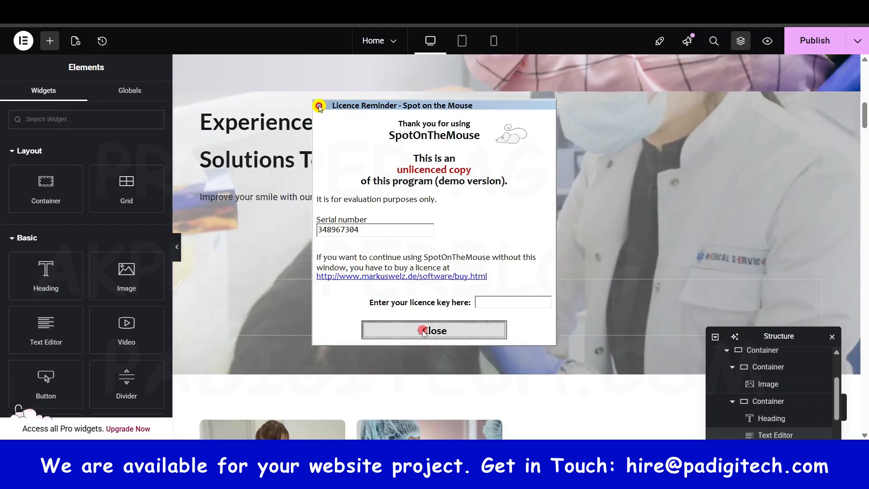
left_click_drag(50, 282, 389, 298)
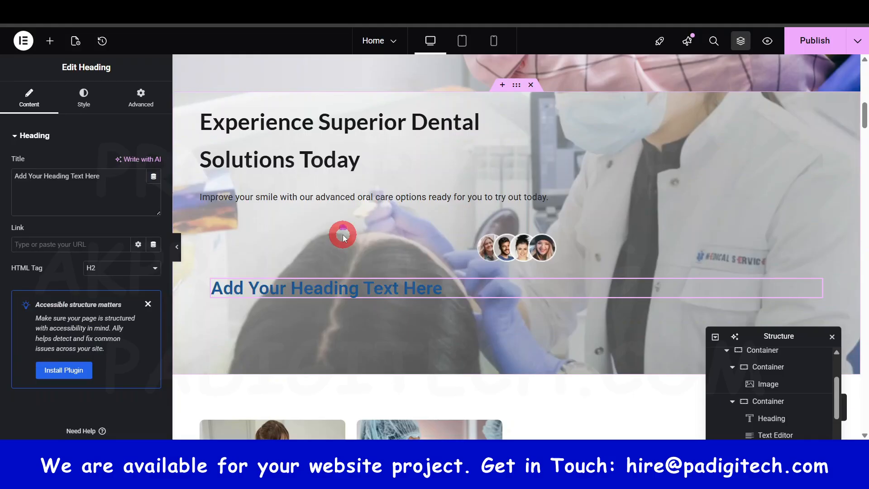
Replace the new heading's placeholder title with "15+ Years", checking the original banner's wording.
scroll(325, 243, "up", 5)
left_click(99, 196)
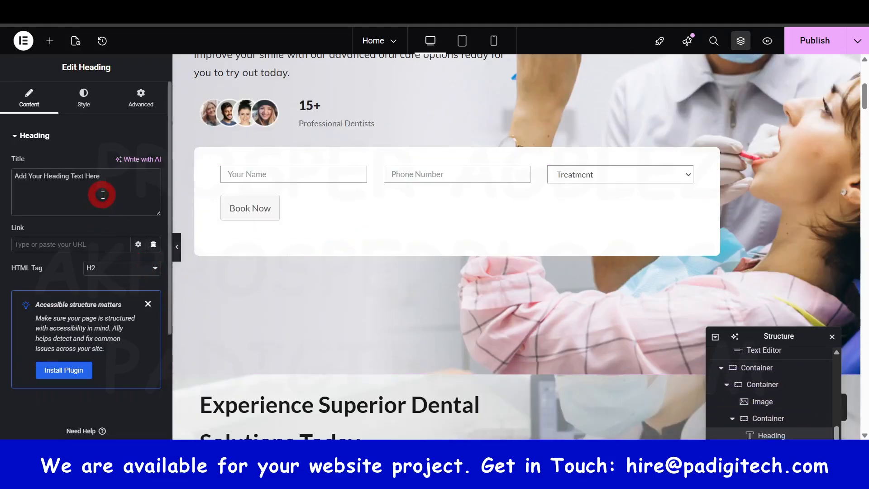
key("ctrl+a")
scroll(358, 325, "down", 5)
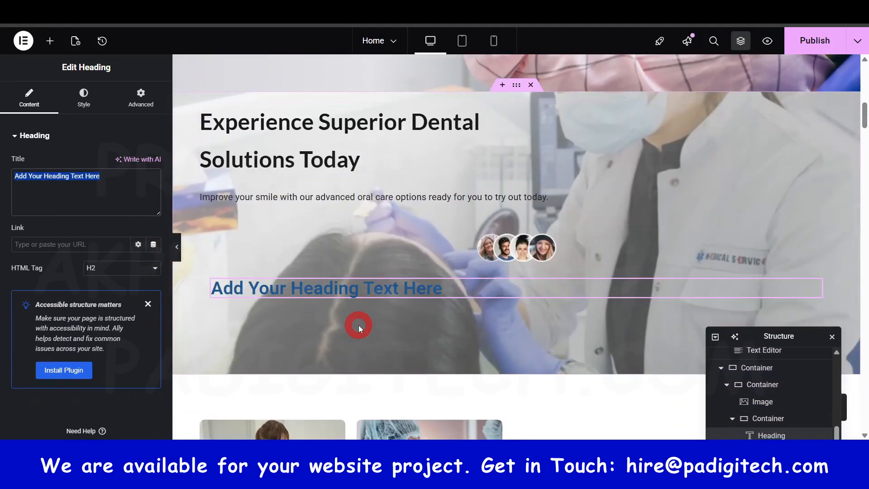
type("15=")
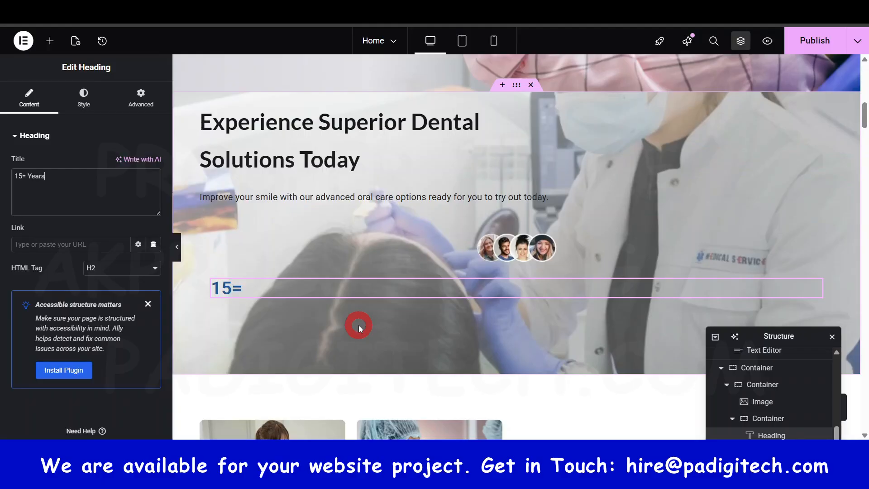
type(" Years")
key("ctrl+BackSpace")
key("ctrl+BackSpace")
type("+ Years")
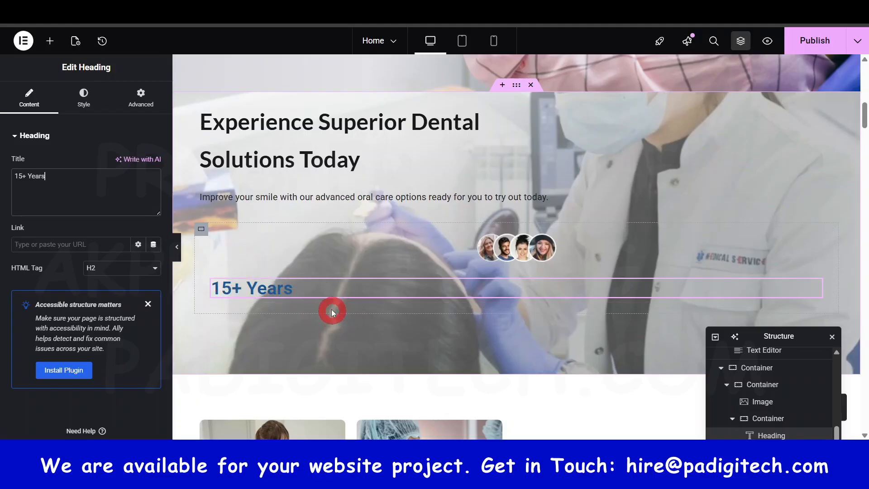
Set the "15+ Years" heading's font size to 18 px and its text color to the global Text color.
left_click(86, 95)
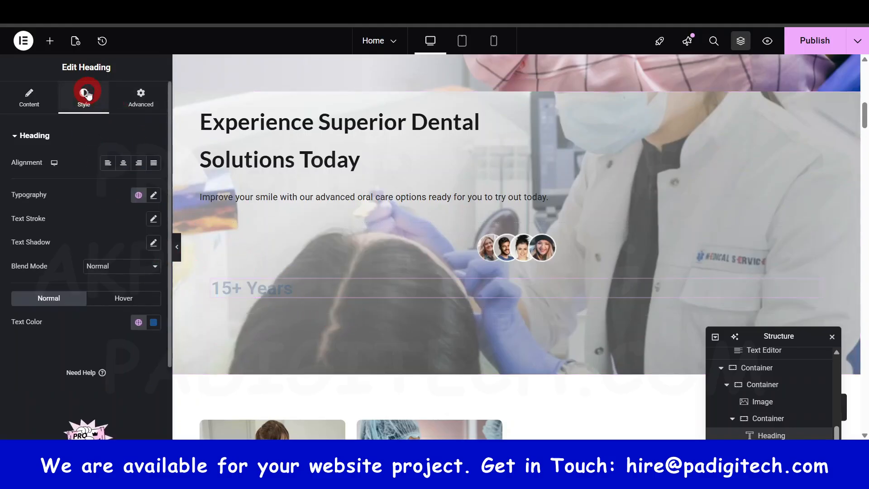
left_click(153, 195)
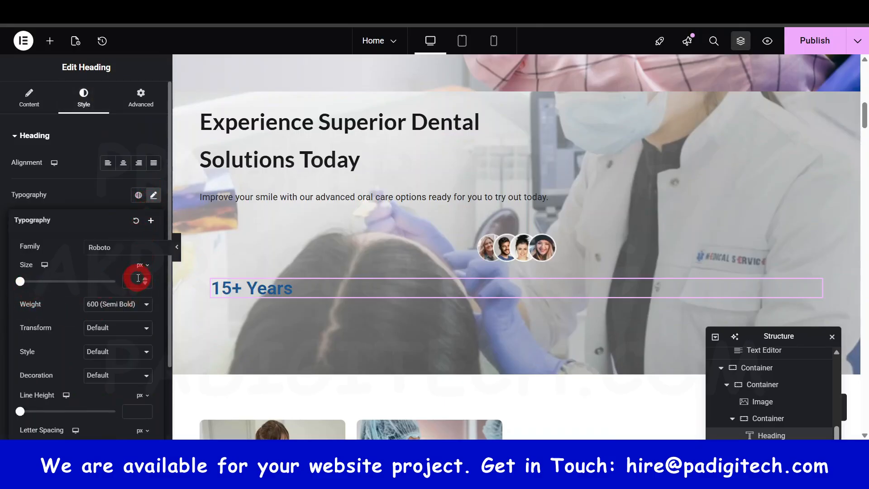
type("10")
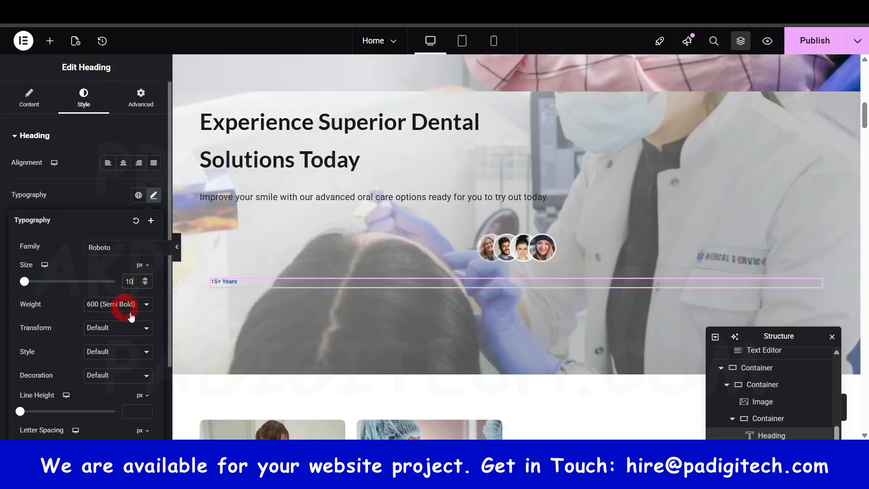
left_click(144, 279)
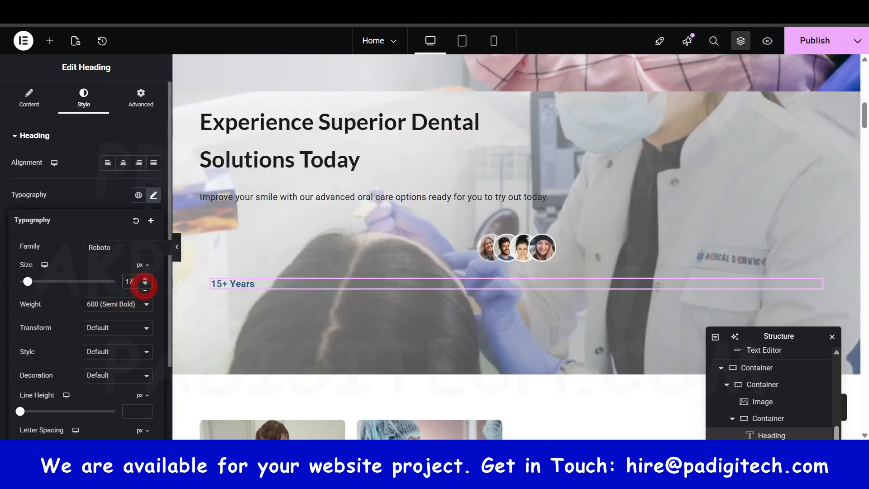
left_click(145, 281)
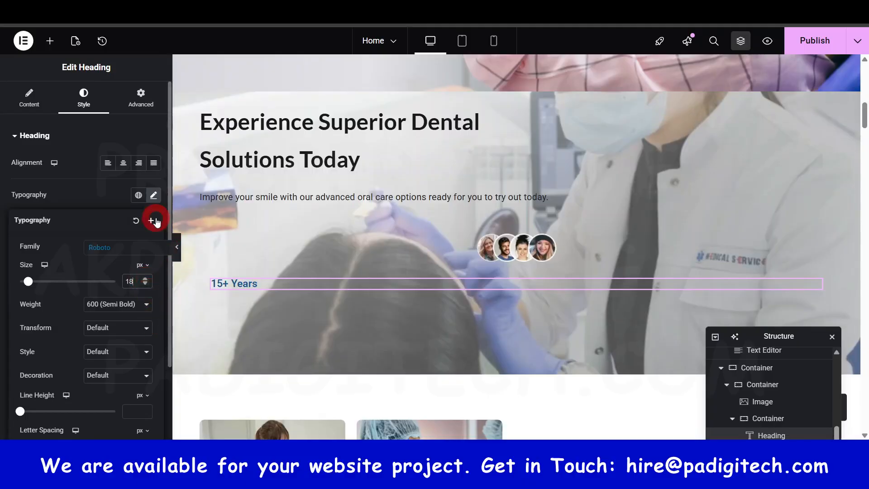
scroll(128, 376, "down", 2)
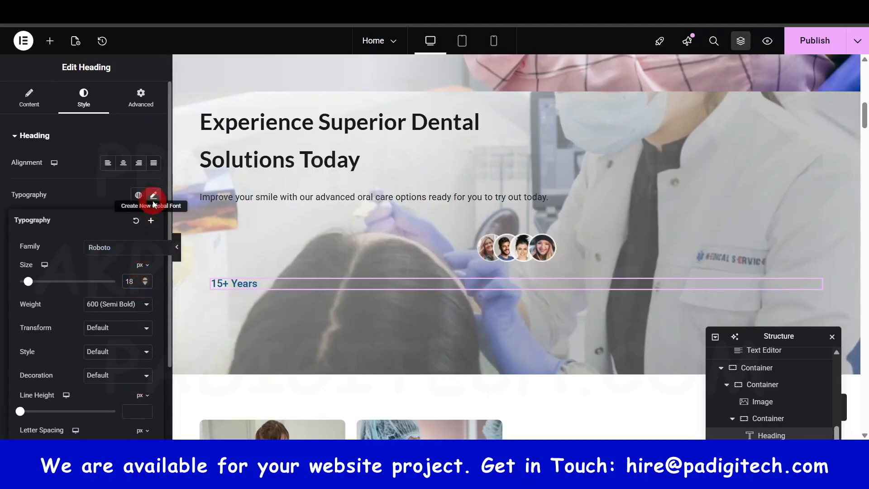
left_click(154, 196)
left_click(138, 323)
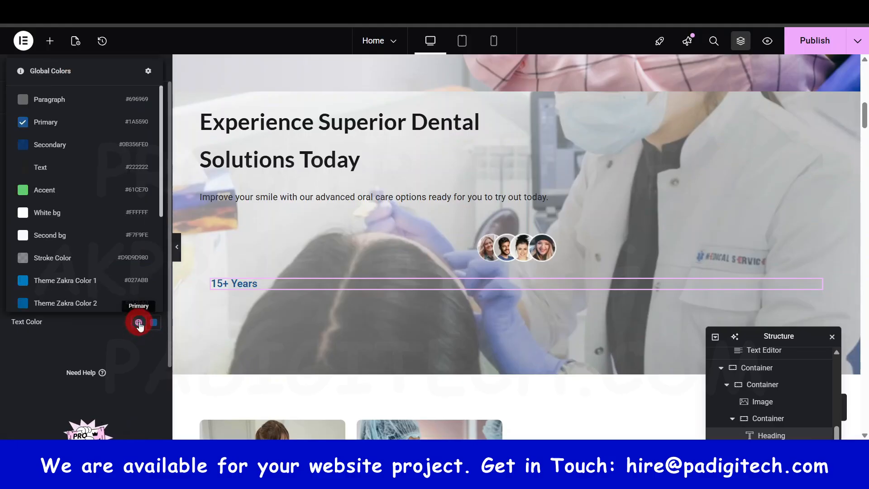
left_click(54, 181)
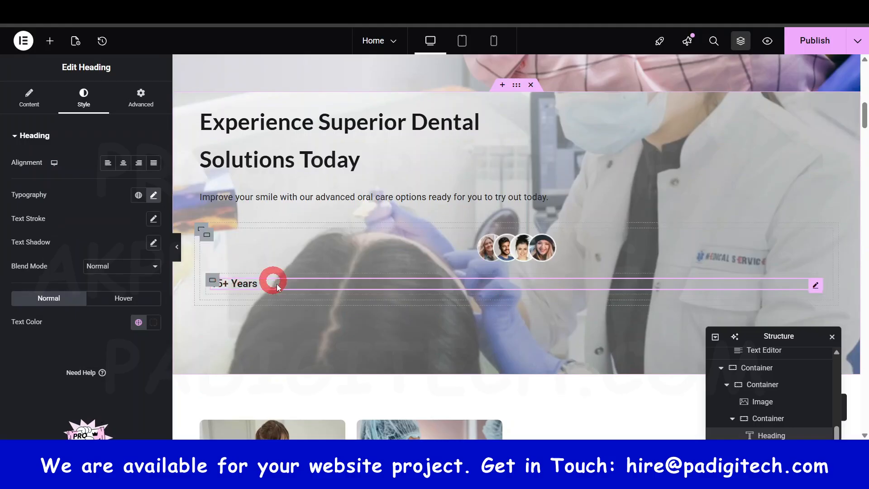
Compare the heading with the original banner and add a Text Editor widget directly below "15+ Years".
scroll(276, 288, "up", 8)
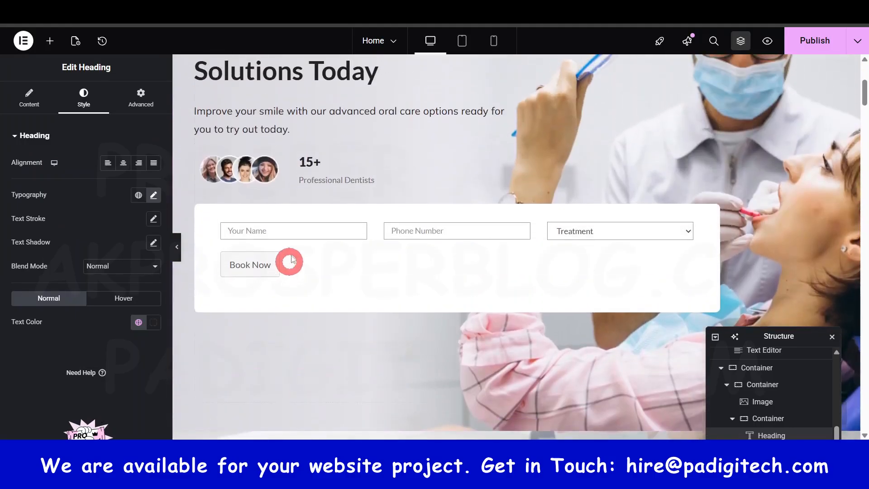
scroll(317, 187, "down", 8)
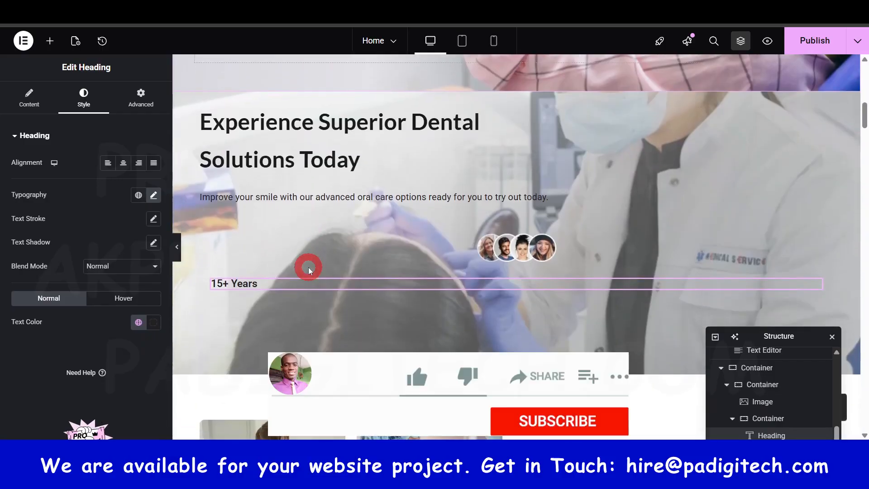
left_click(51, 39)
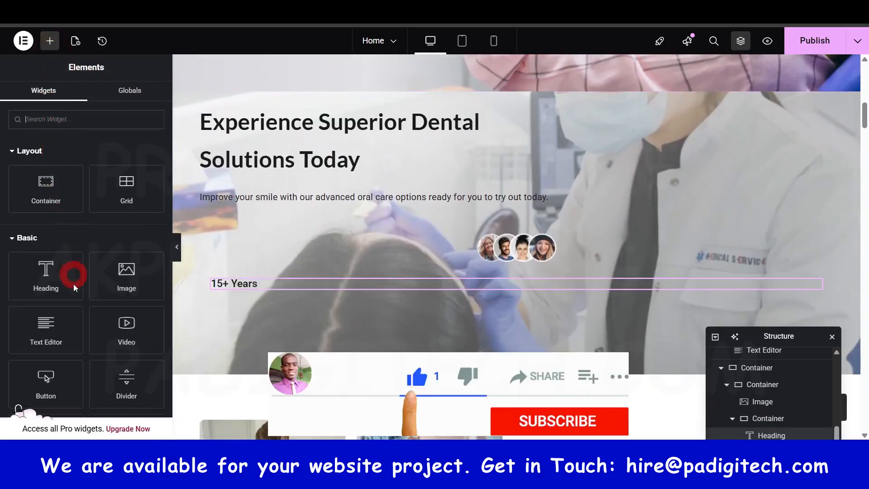
left_click_drag(59, 326, 251, 290)
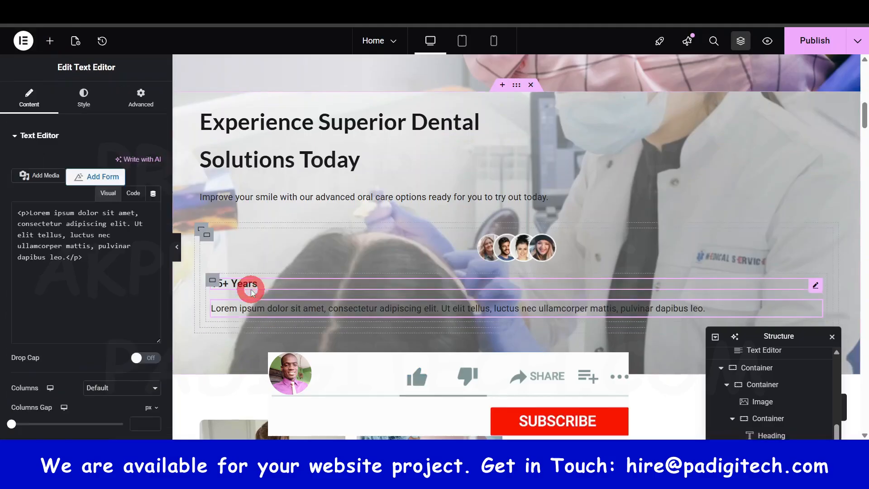
Replace the new text widget's placeholder paragraph with "Professional Dentist", checking the original banner's wording.
scroll(461, 197, "up", 3)
scroll(462, 199, "up", 1)
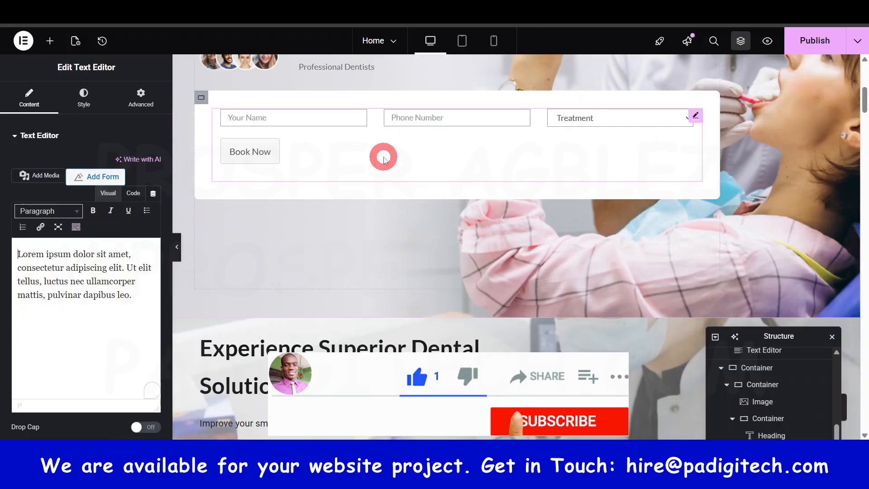
scroll(383, 255, "up", 5)
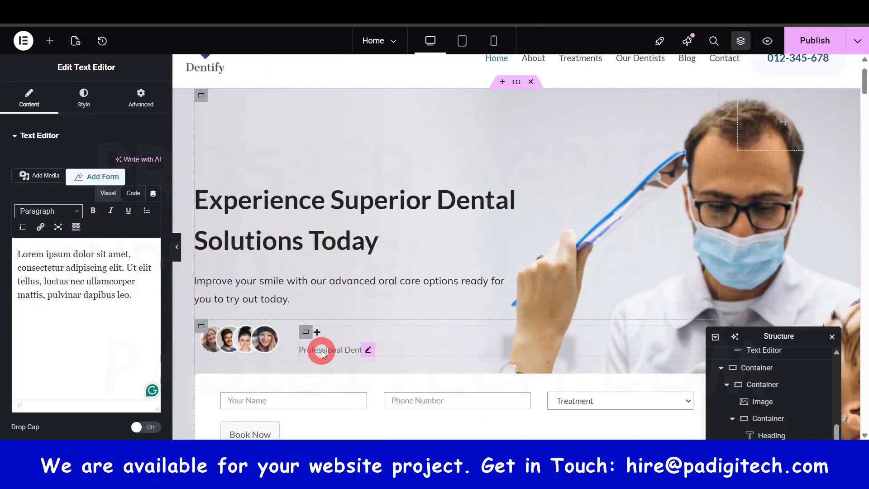
scroll(325, 355, "down", 8)
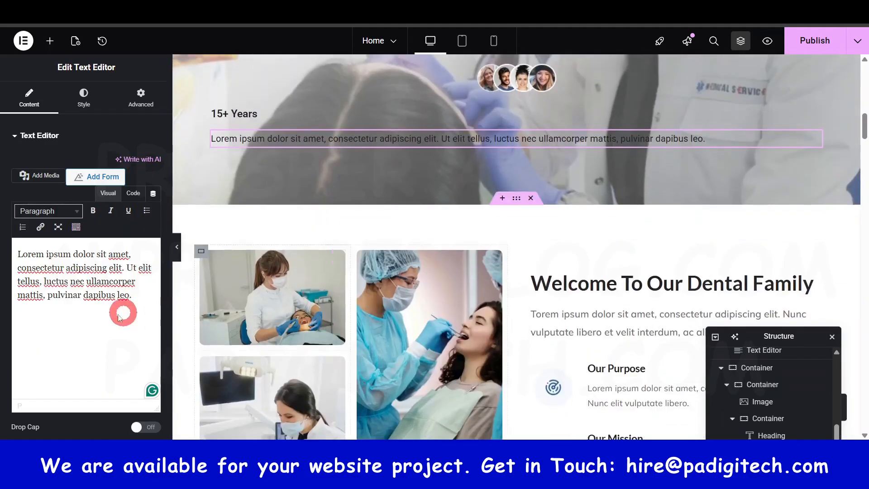
left_click(115, 315)
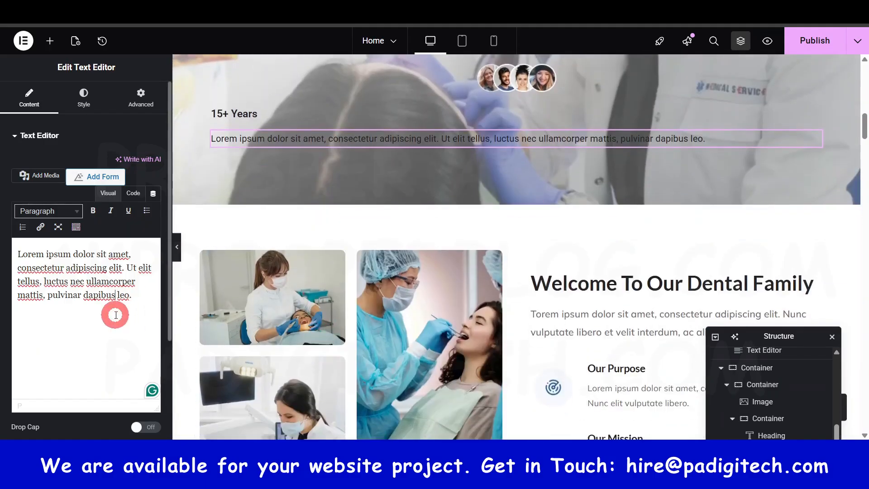
key("ctrl+a")
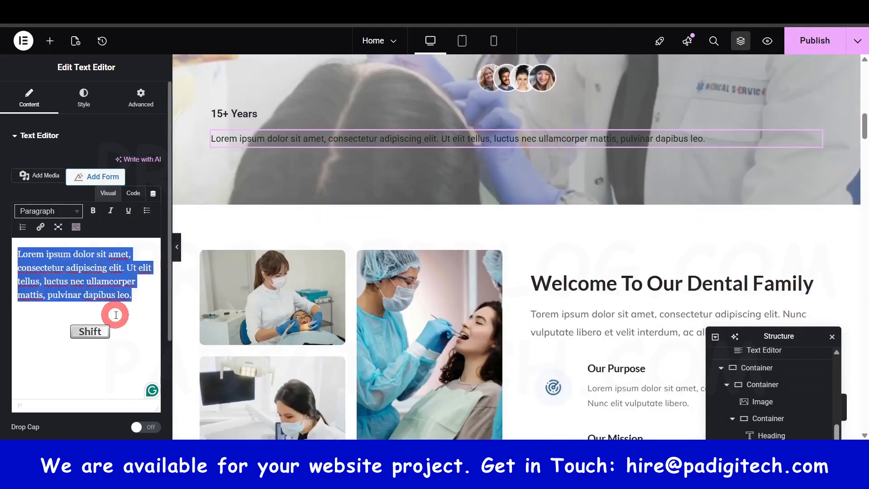
type("Professional Dentist")
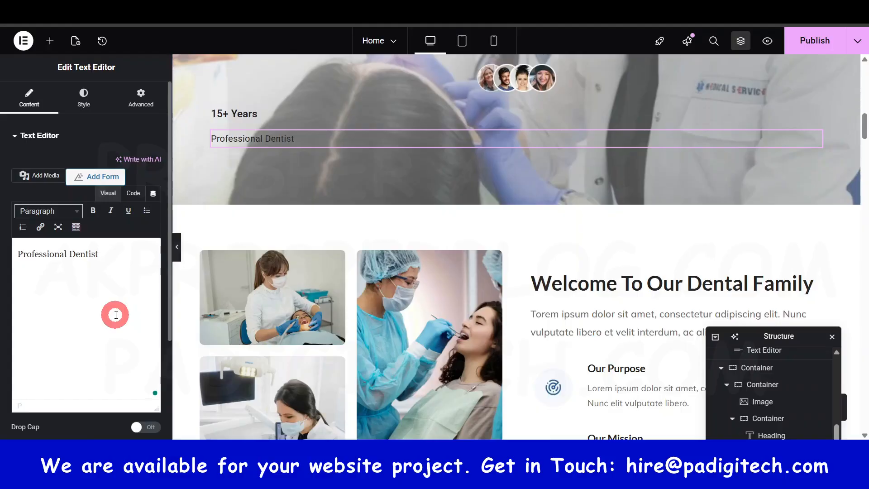
Open the "Professional Dentist" text's style settings and compare the new banner's photo and text layout with the original banner.
scroll(273, 186, "up", 1)
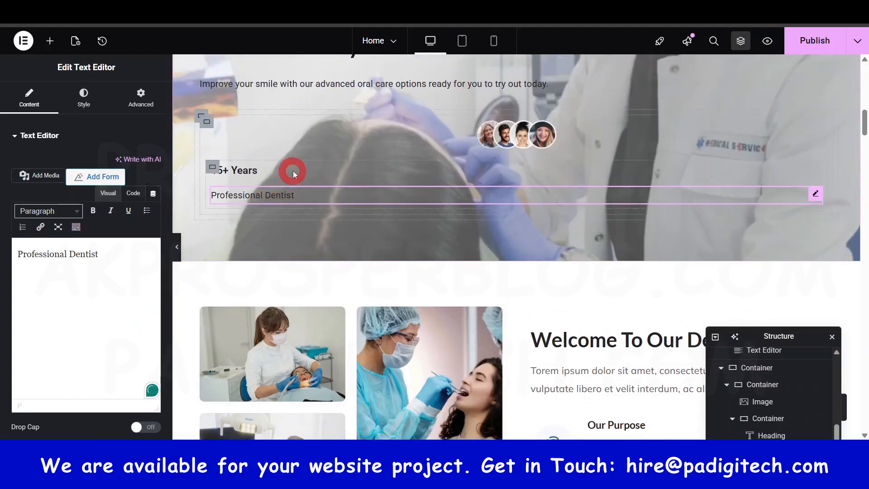
scroll(297, 232, "up", 1)
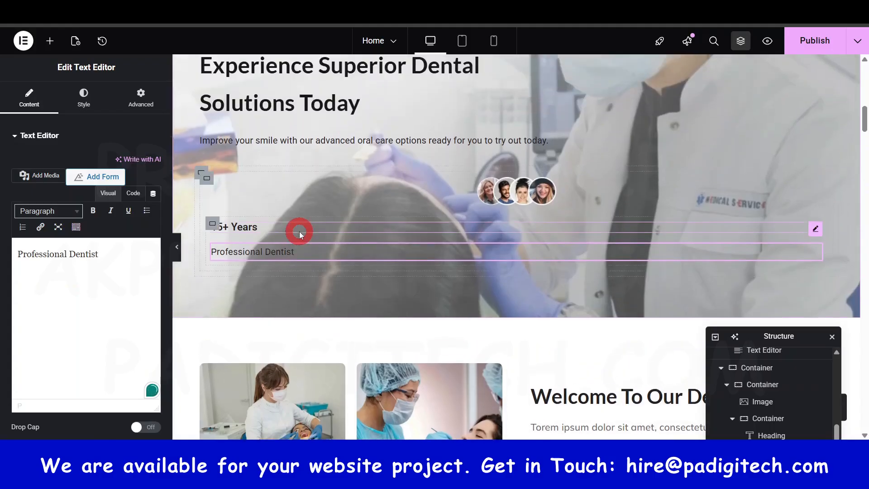
left_click(85, 97)
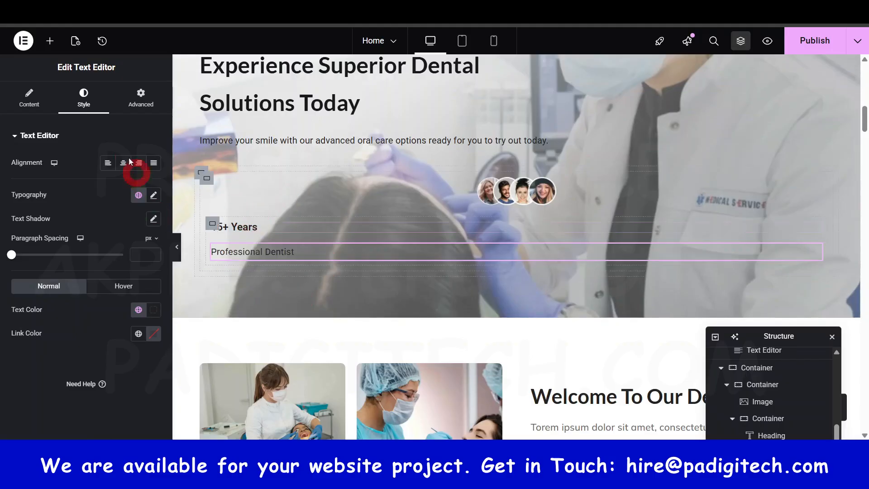
scroll(305, 267, "up", 2)
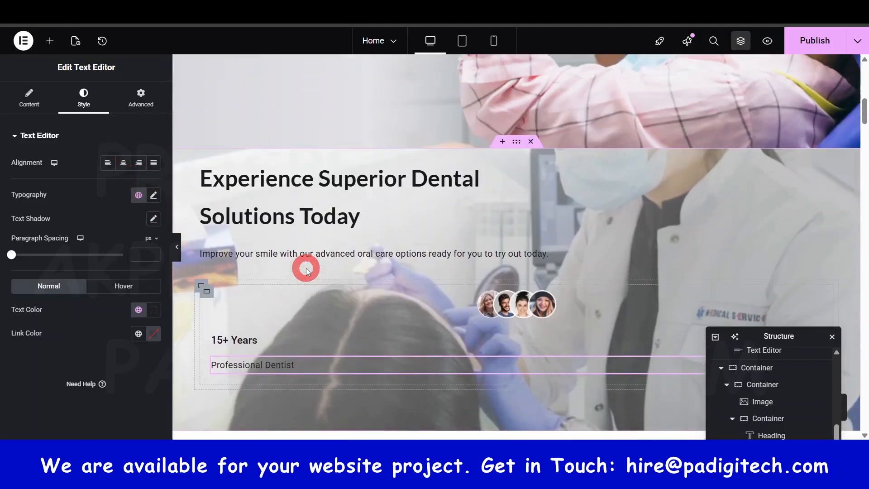
scroll(331, 307, "up", 4)
scroll(335, 296, "up", 1)
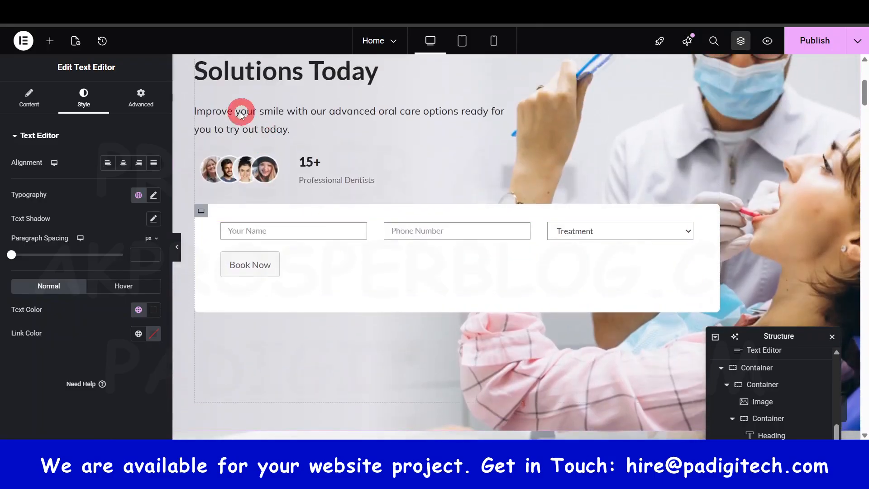
scroll(293, 235, "down", 8)
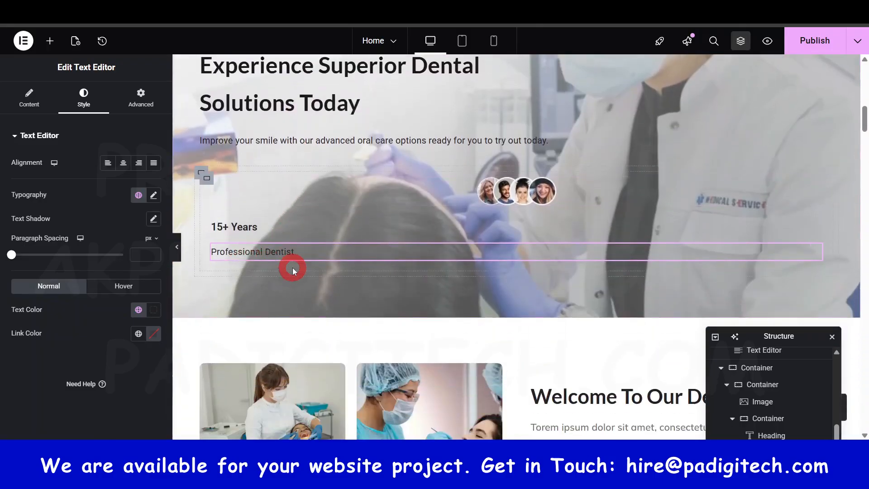
scroll(291, 267, "up", 8)
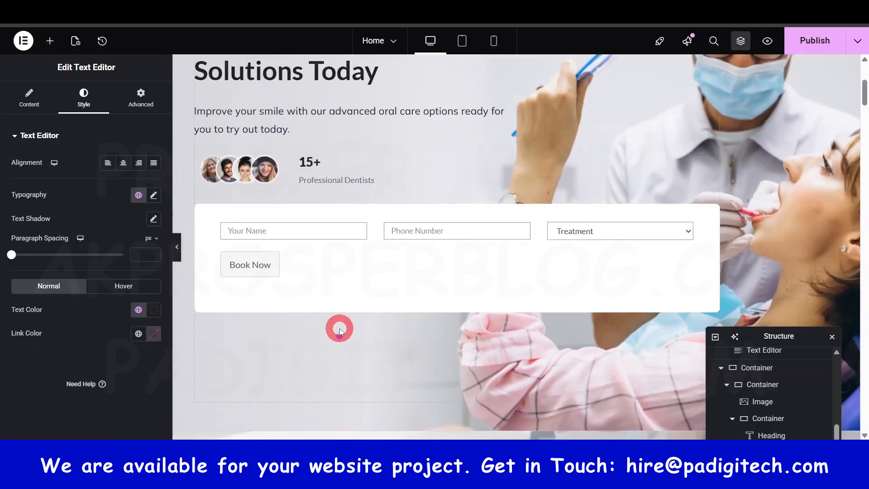
scroll(472, 332, "down", 6)
scroll(362, 317, "down", 2)
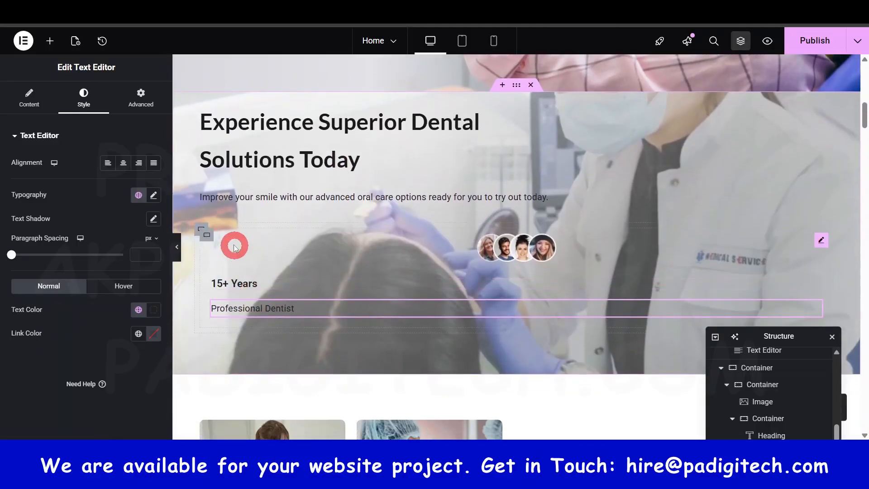
Set Align Items to Start on the inner container holding the dentist photos and the "15+ Years" texts.
left_click(206, 236)
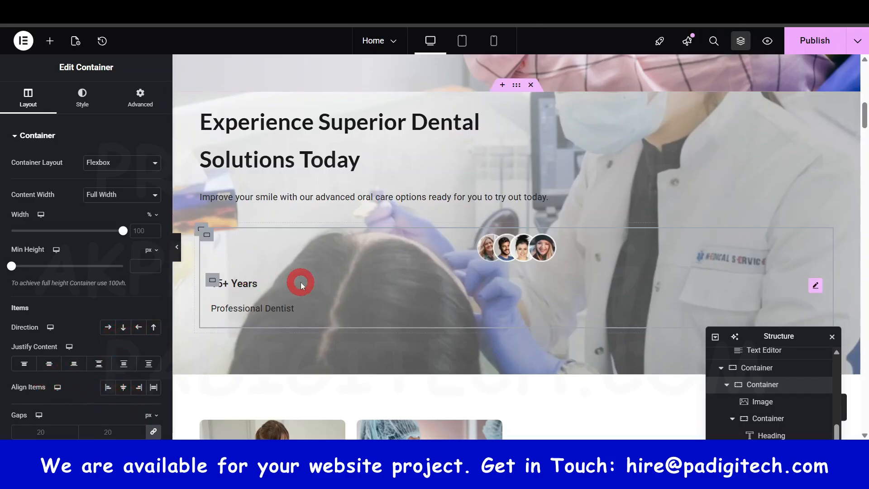
scroll(301, 281, "up", 10)
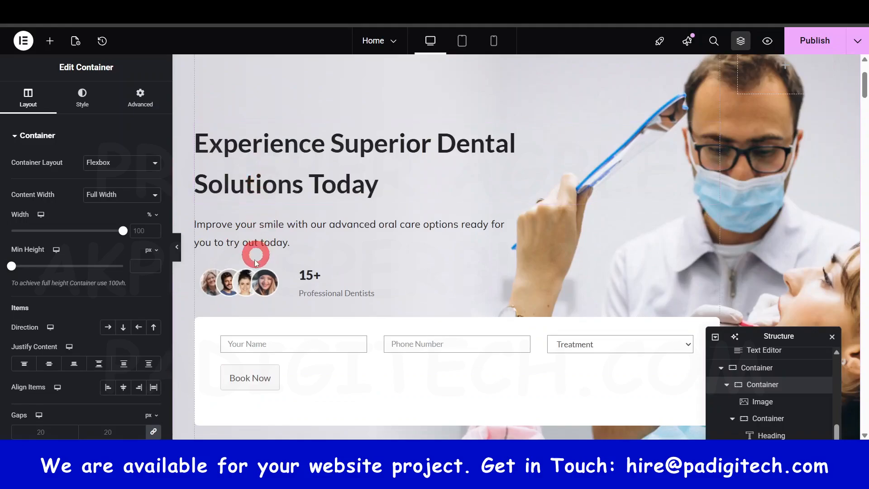
scroll(301, 341, "down", 10)
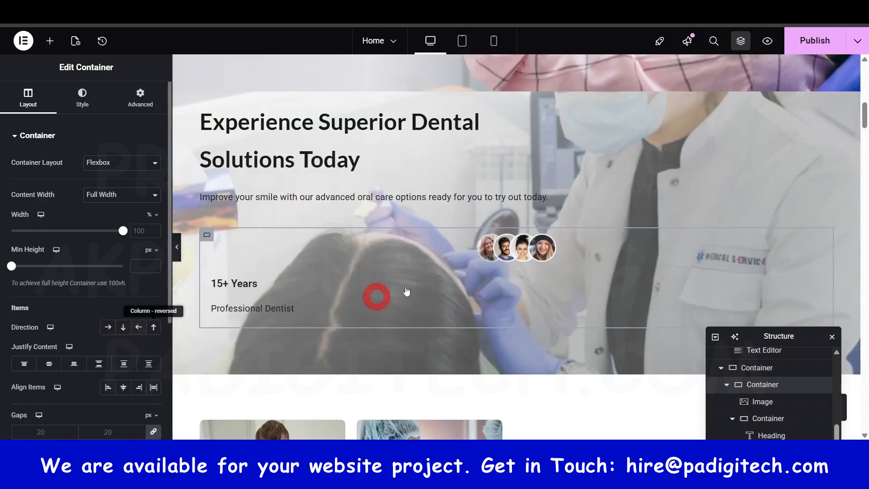
left_click(49, 367)
left_click(125, 385)
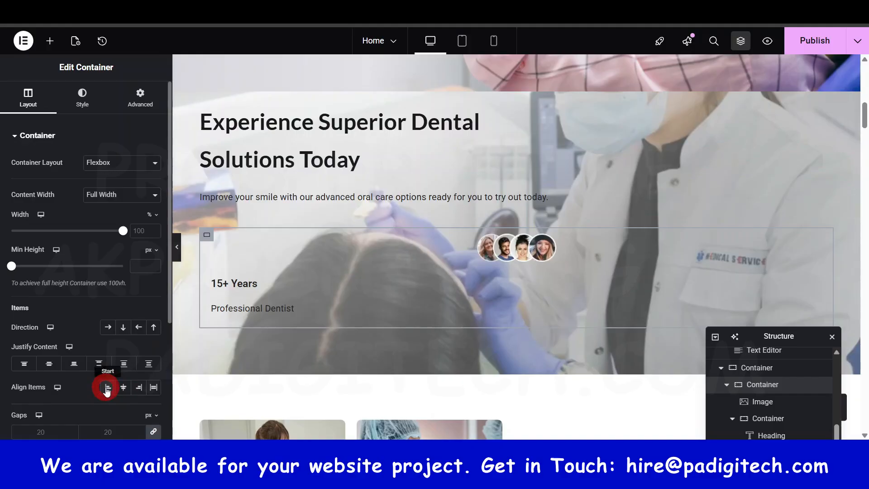
left_click(108, 388)
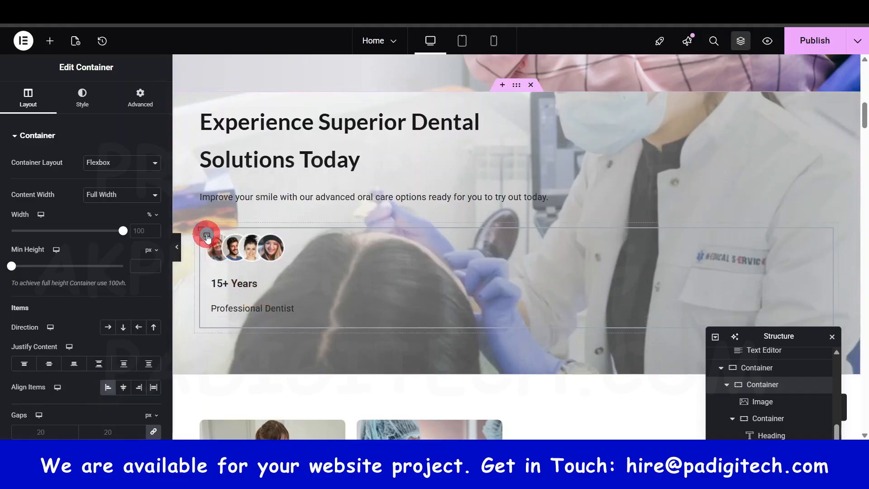
Set the same container's direction to row and its Align Items to Center, placing the texts beside the dentist photos.
scroll(206, 237, "down", 1)
left_click(105, 326)
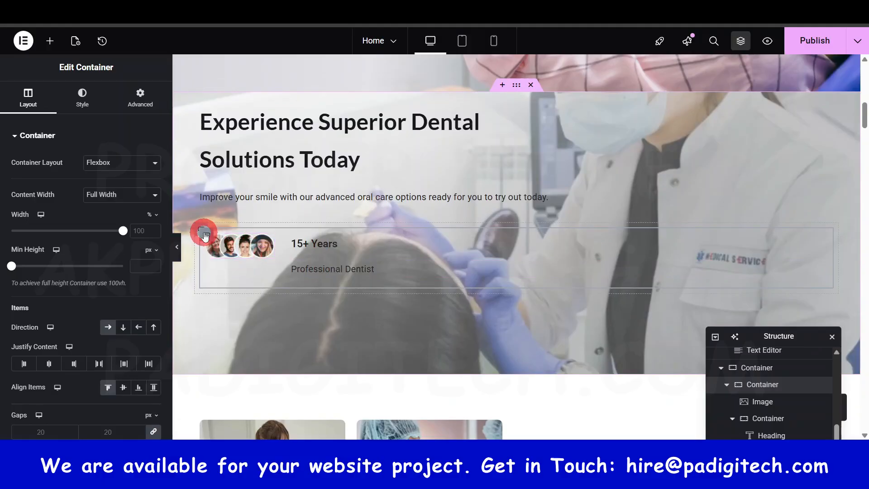
left_click(207, 239)
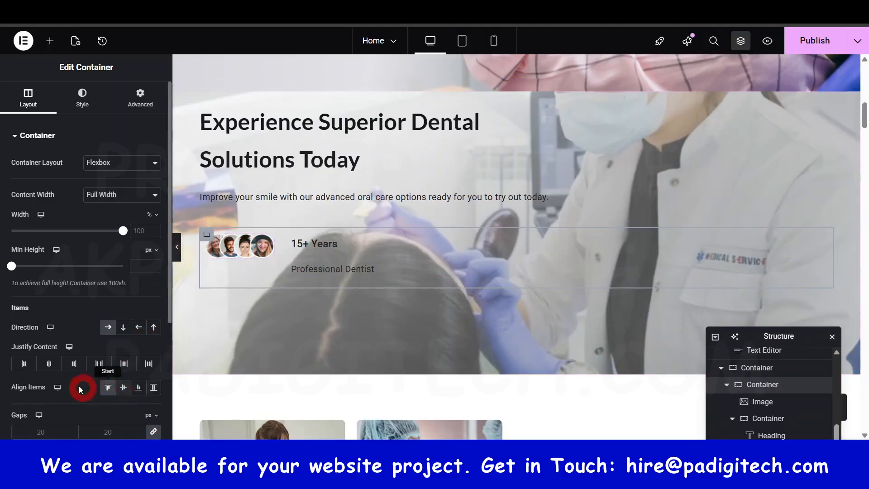
left_click(123, 387)
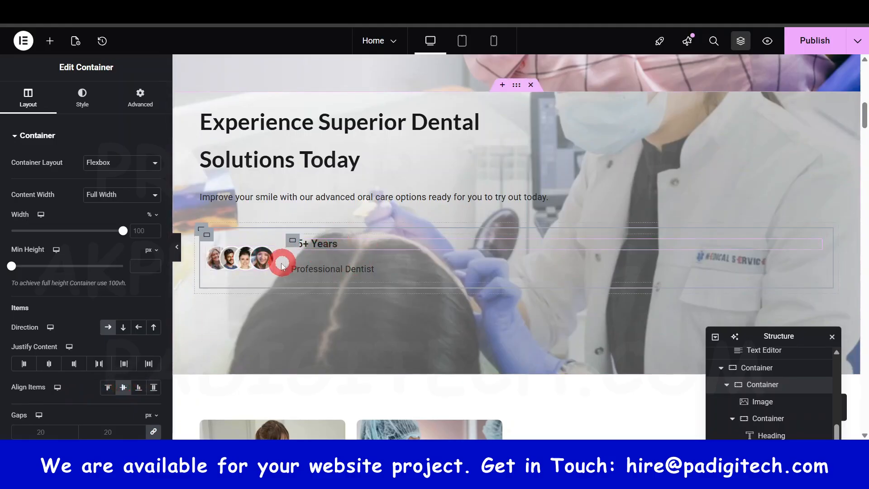
Compare the new banner's row of photos and texts with the original banner and examine its booking form area.
scroll(276, 276, "up", 1)
scroll(258, 319, "down", 2)
scroll(287, 281, "up", 1)
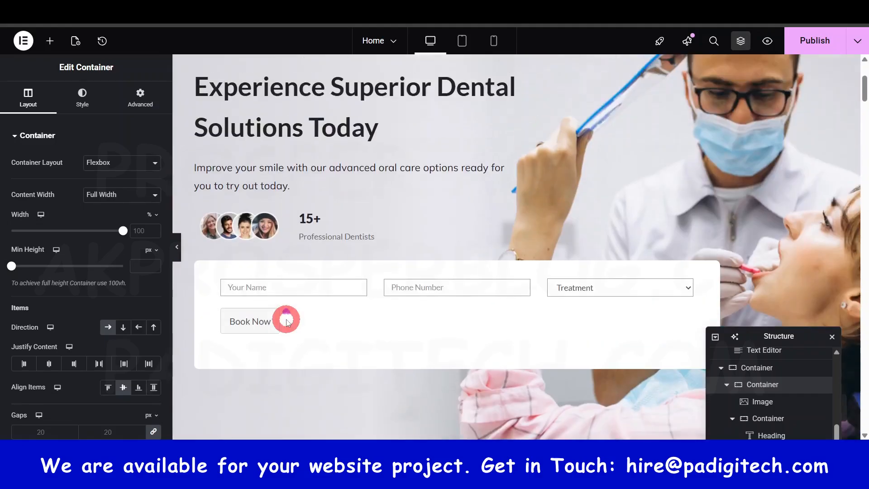
scroll(341, 335, "up", 3)
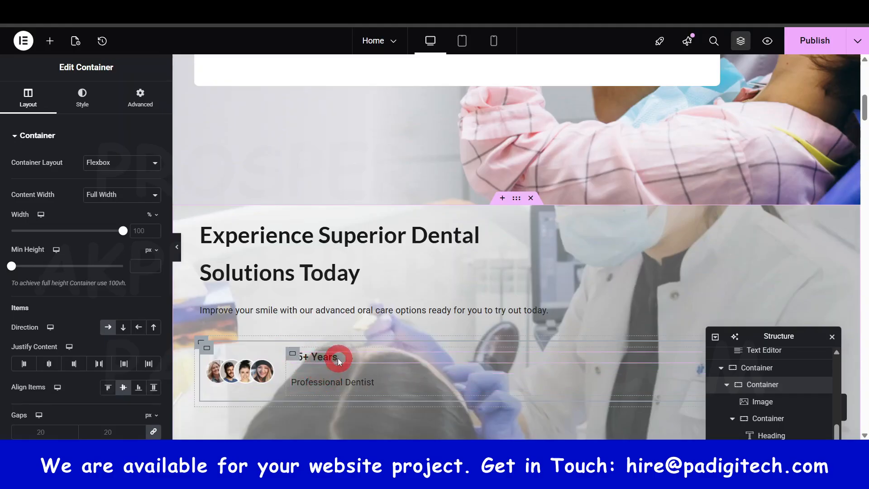
scroll(346, 376, "up", 1)
scroll(346, 377, "up", 1)
scroll(345, 379, "down", 4)
scroll(294, 262, "up", 1)
scroll(306, 270, "down", 2)
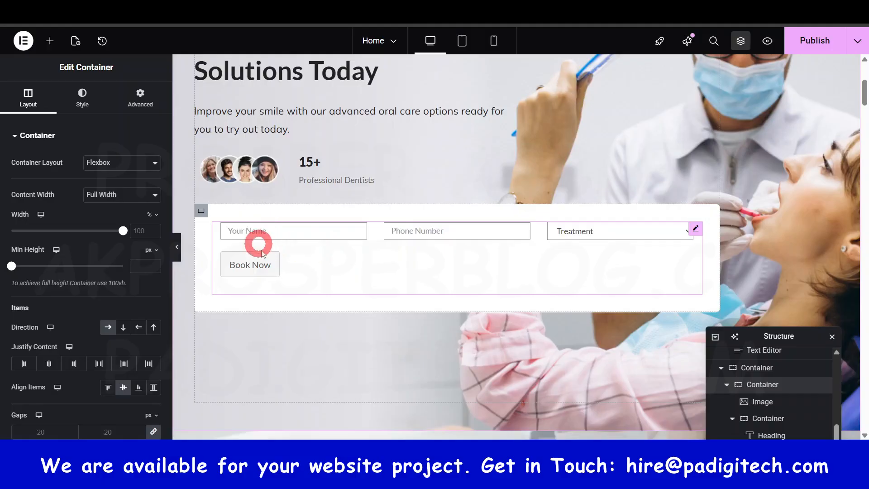
Add a new empty container to the new banner, directly below the row with the photos and "15+ Years".
scroll(345, 258, "down", 2)
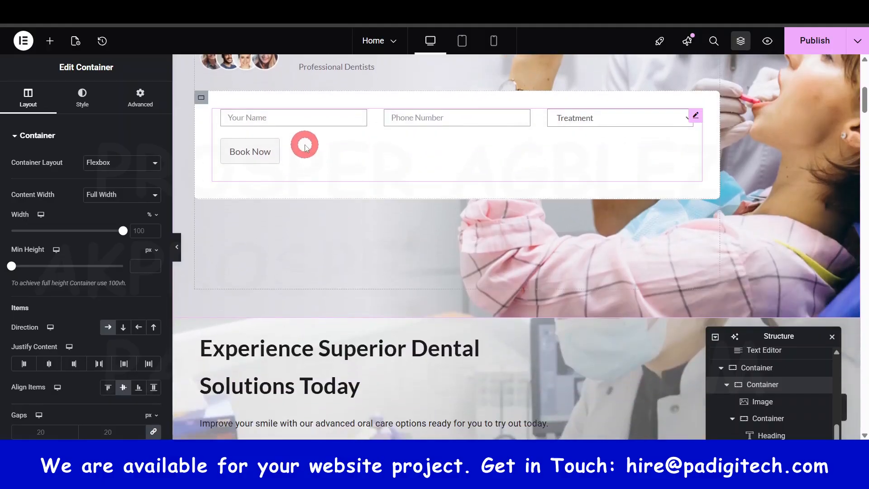
scroll(374, 269, "down", 3)
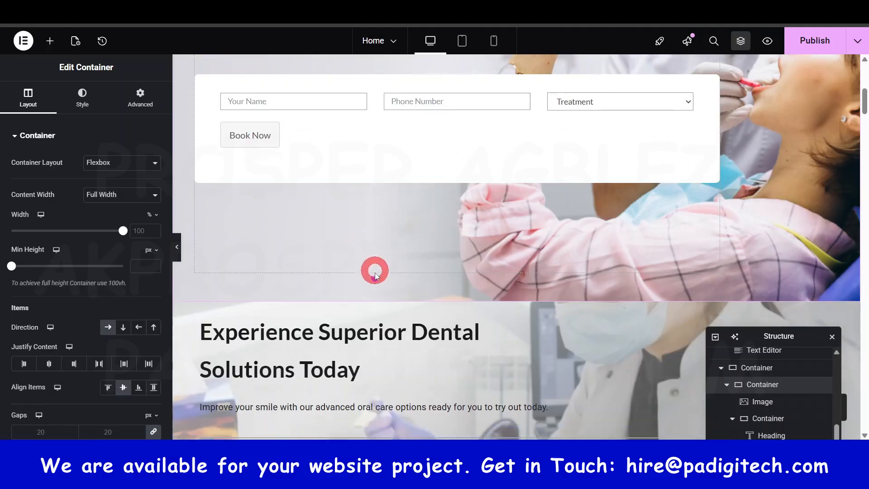
scroll(363, 335, "down", 1)
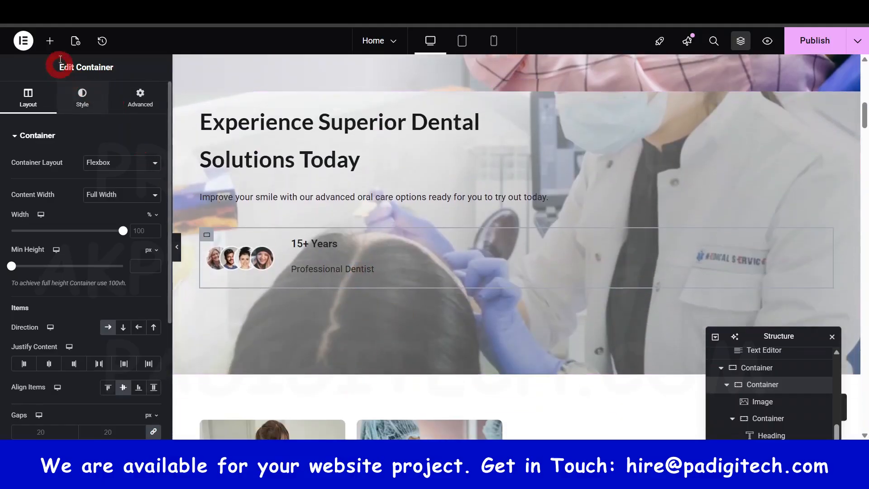
left_click(53, 42)
left_click_drag(55, 192, 317, 330)
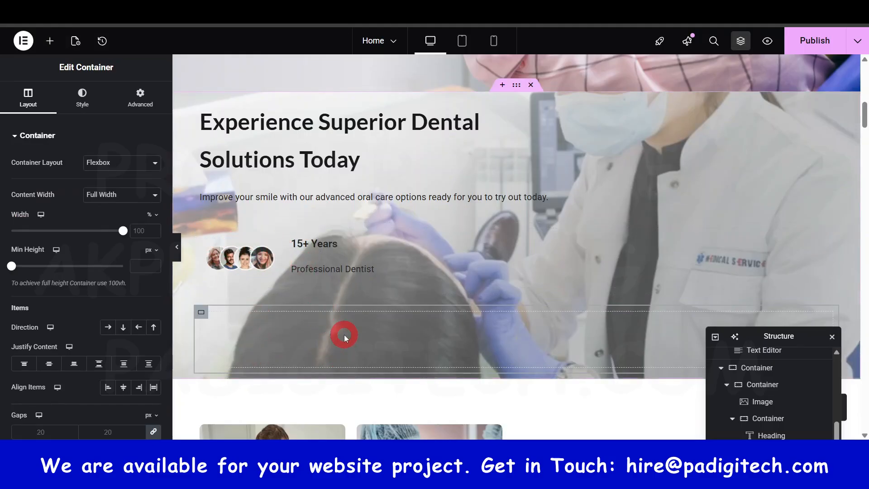
Compare the new empty container with the white booking form box in the original banner, checking its background and corners.
scroll(344, 334, "up", 3)
scroll(344, 336, "down", 5)
scroll(364, 281, "up", 10)
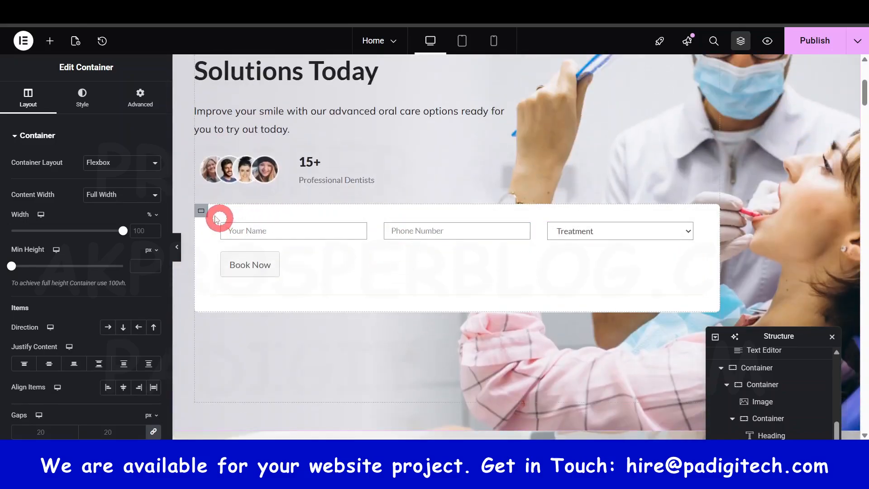
scroll(279, 333, "down", 3)
scroll(278, 332, "down", 3)
scroll(275, 326, "up", 6)
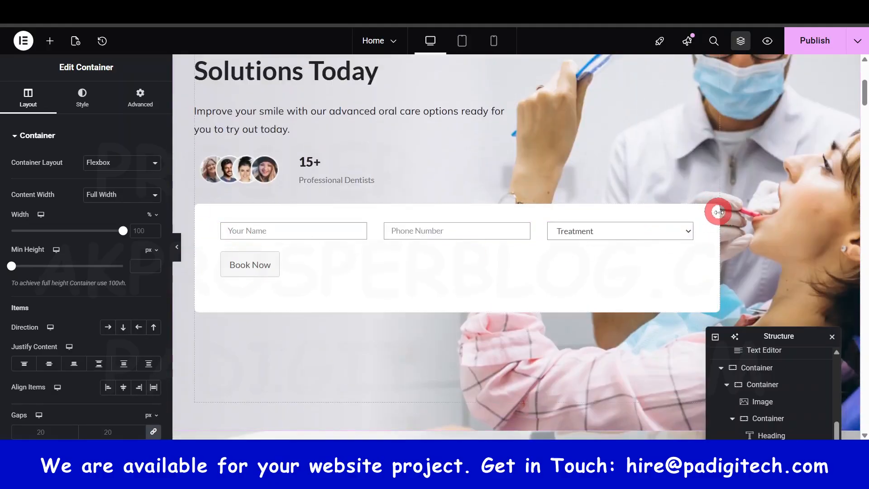
scroll(491, 391, "down", 5)
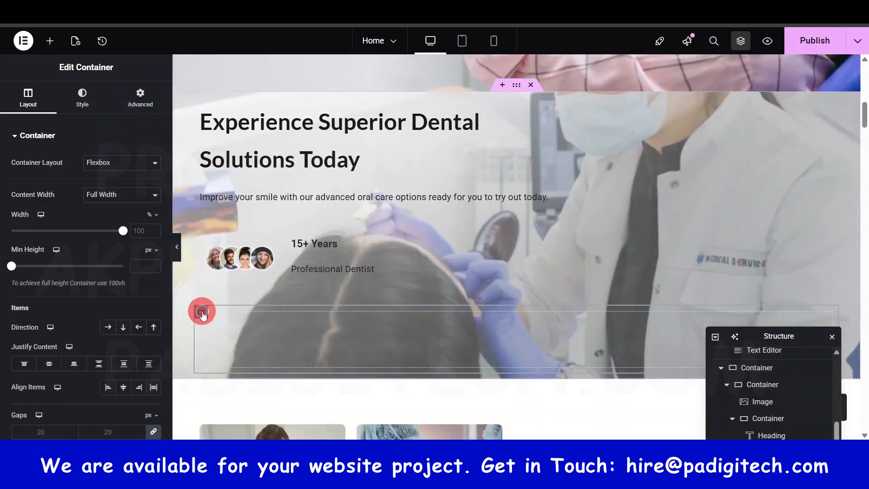
Give the new empty container a classic background with the custom color #FFFFFF.
left_click(81, 101)
left_click(107, 189)
left_click(138, 211)
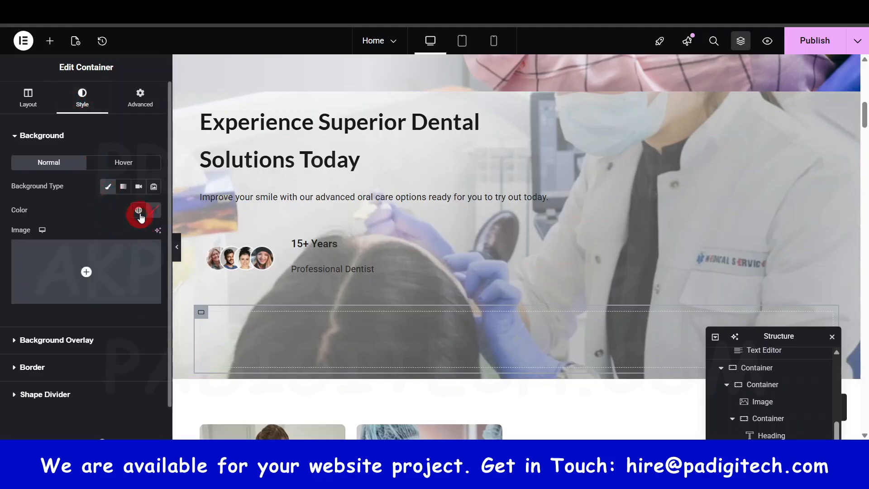
left_click(154, 211)
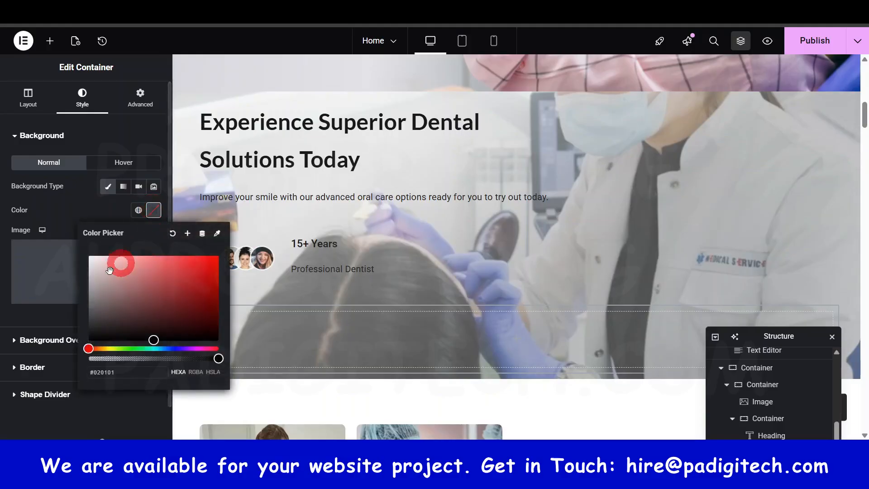
left_click(88, 255)
left_click_drag(88, 255, 86, 252)
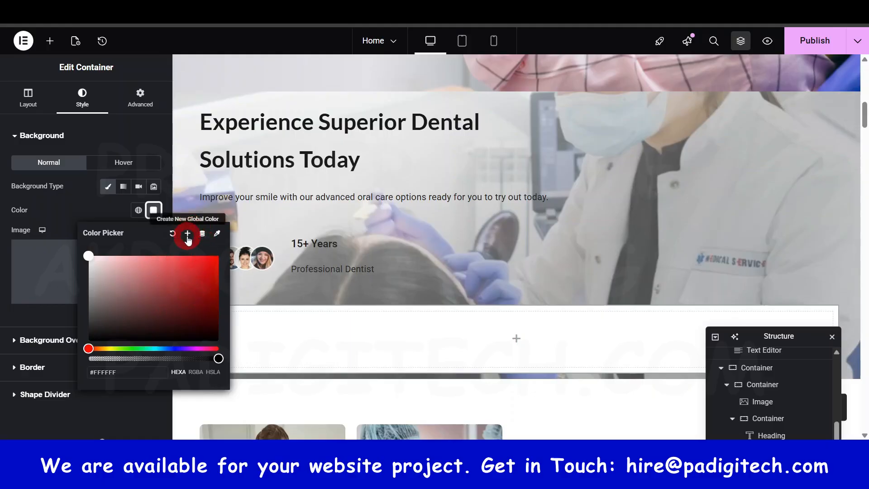
left_click(74, 218)
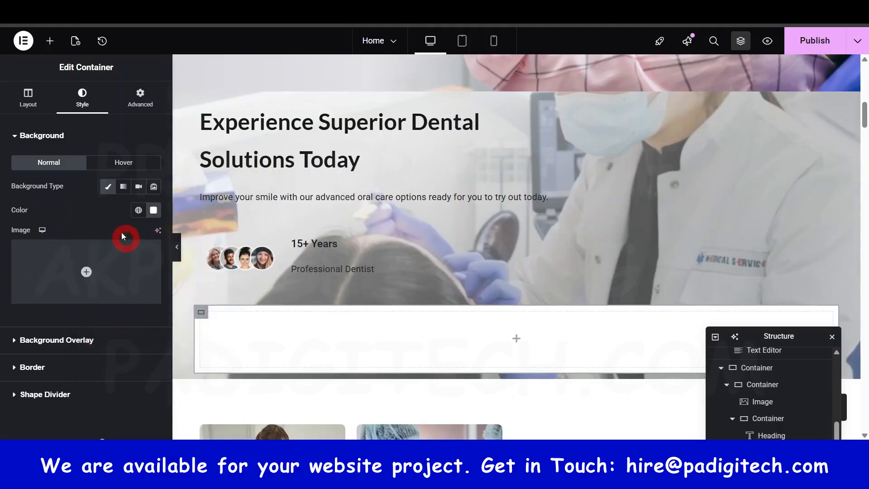
Switch the container's background color to the global Theme Zakra Color 3 and compare it with the original form box.
left_click(139, 211)
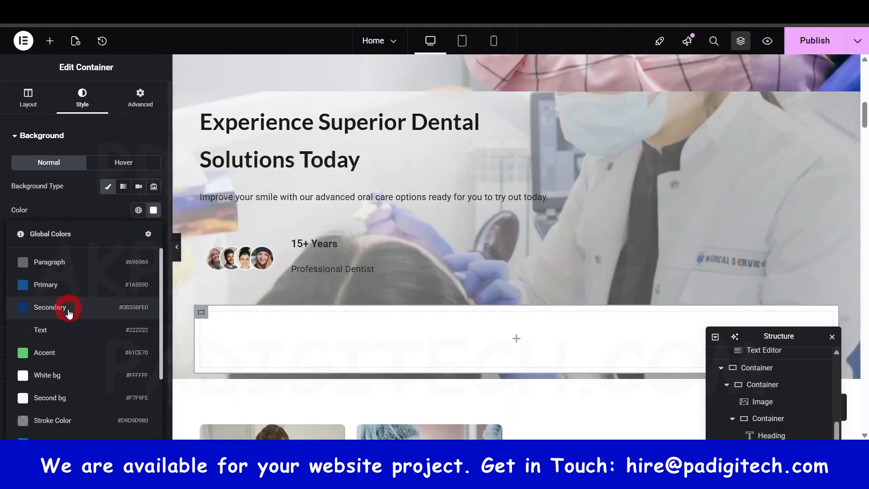
scroll(68, 306, "down", 4)
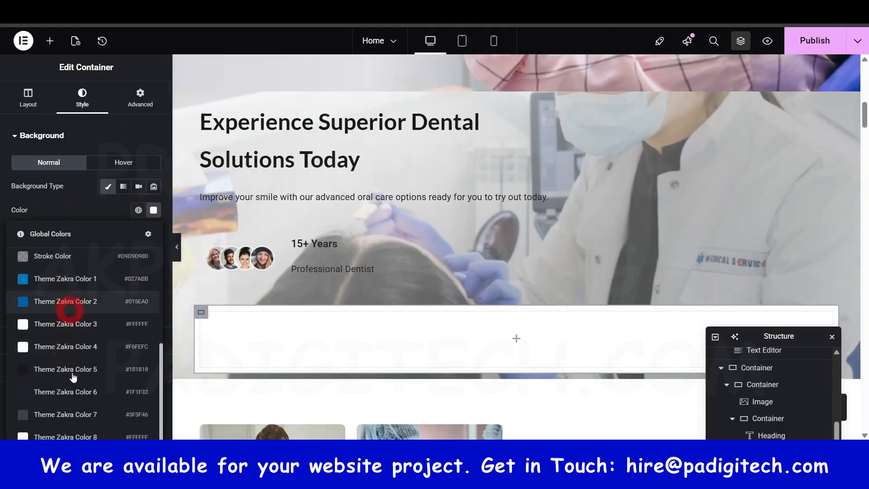
left_click(85, 321)
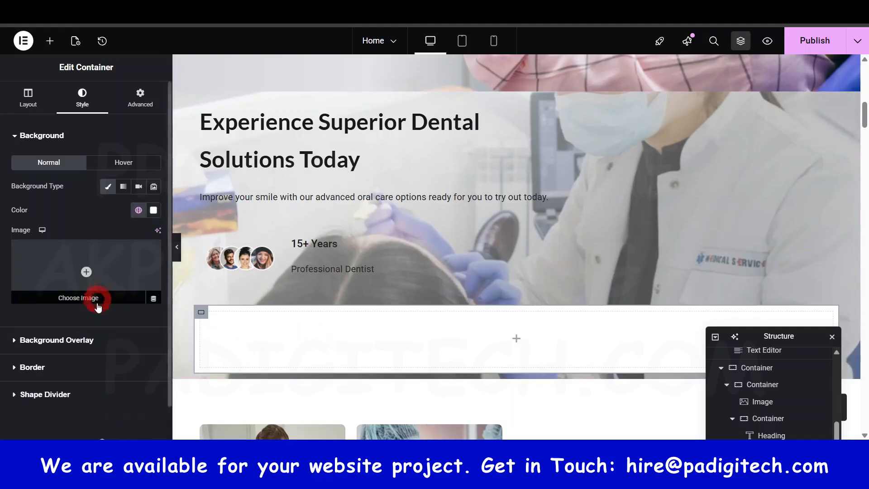
scroll(328, 308, "up", 6)
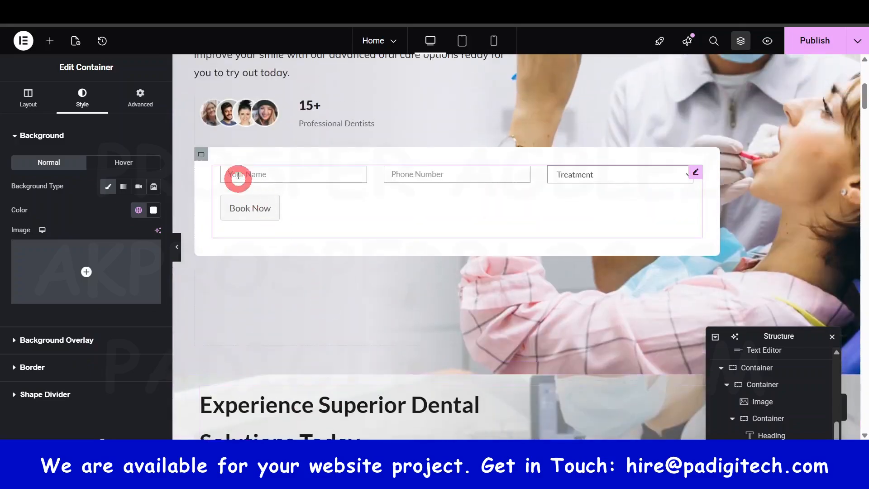
scroll(233, 295, "down", 7)
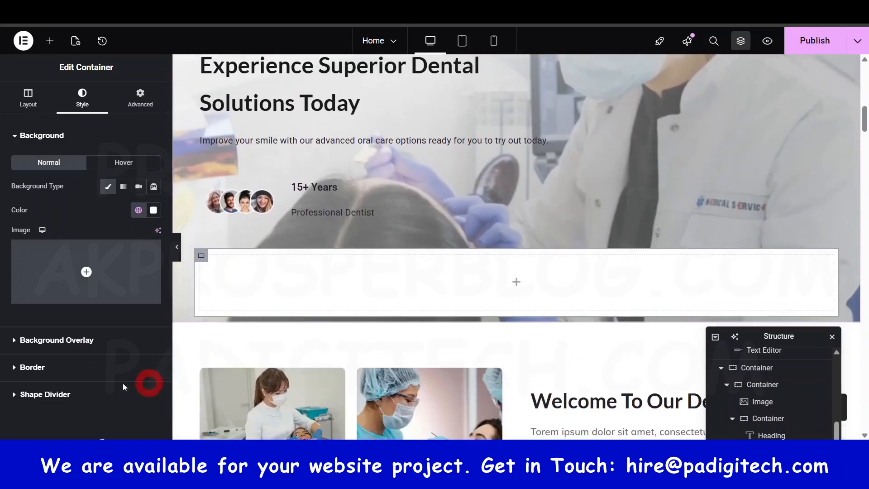
Round all four corners of the new white container with a 20 px border radius and preview it.
left_click(48, 370)
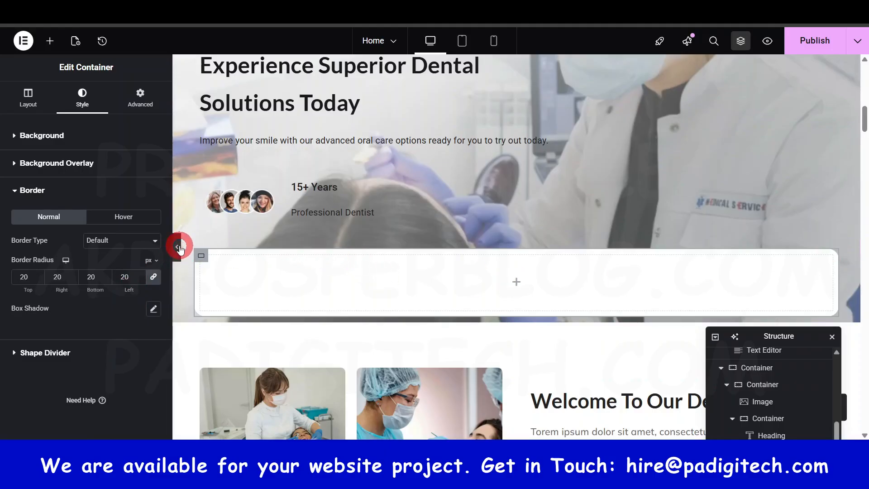
left_click(179, 246)
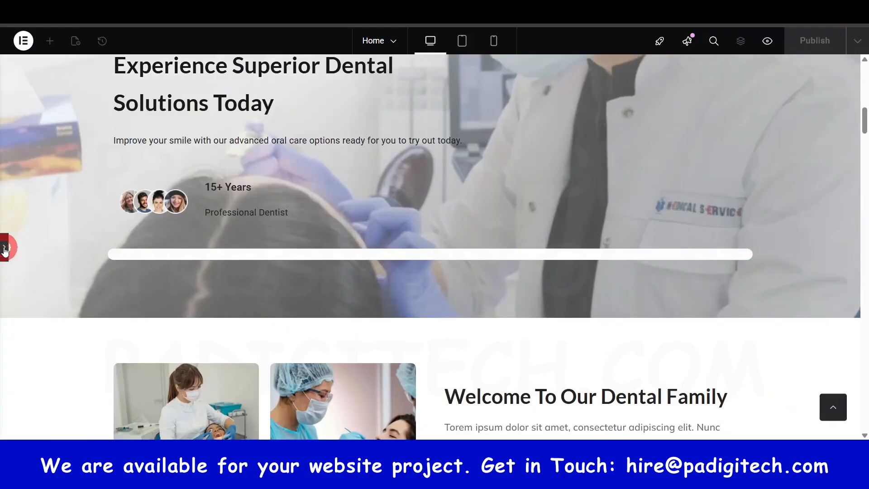
left_click(4, 248)
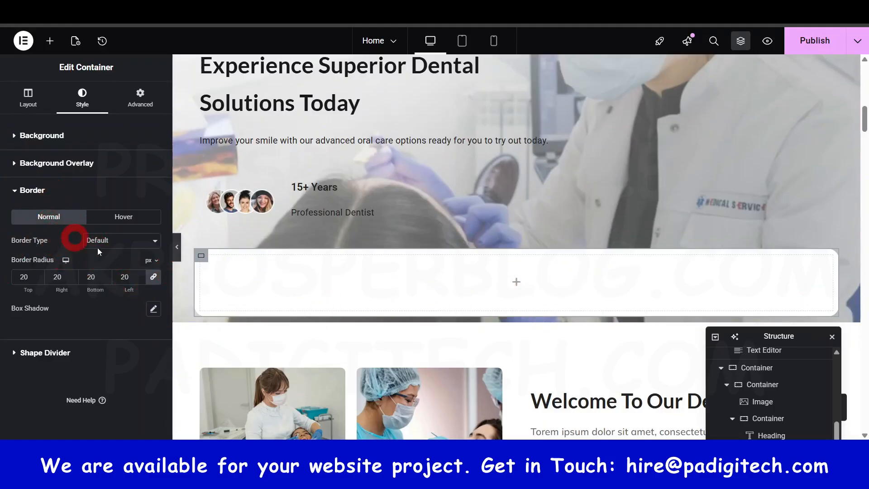
Add the default outline box shadow with a blur of 10 to the new white container.
left_click(153, 310)
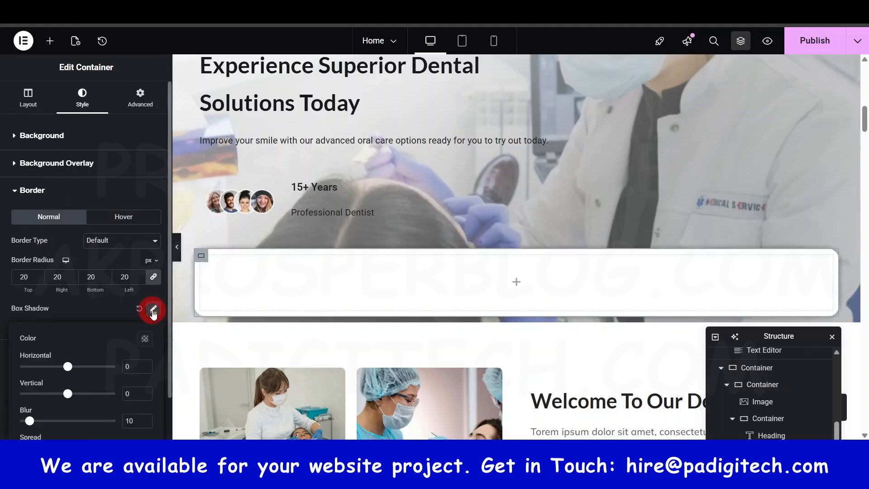
scroll(147, 322, "down", 1)
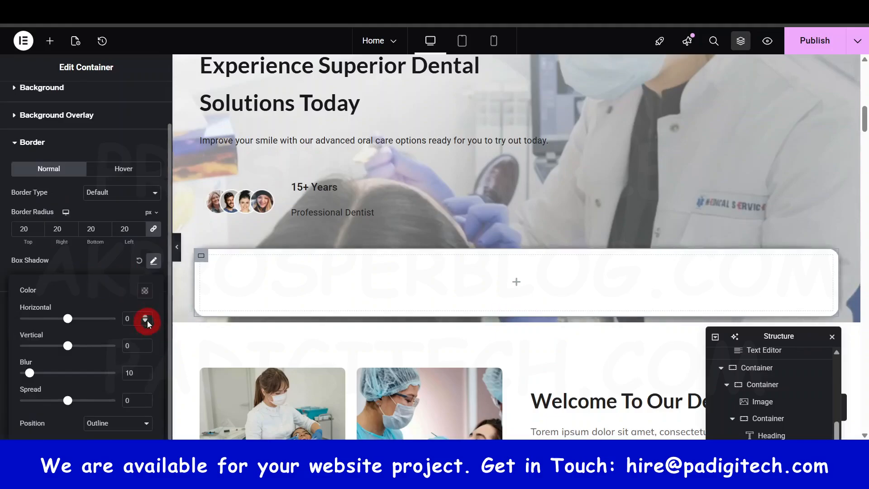
left_click(154, 262)
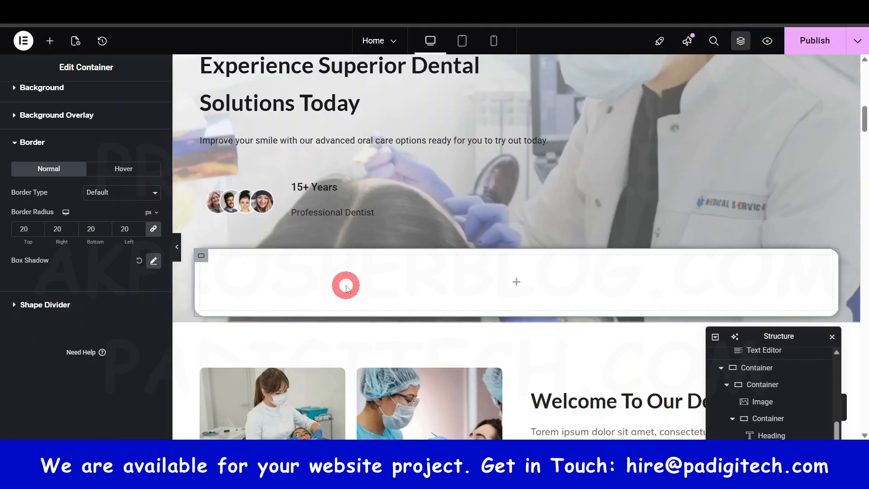
Insert an Everest Forms widget, as used in the original banner, into the white container and select the Book an Appointment form.
scroll(346, 284, "up", 7)
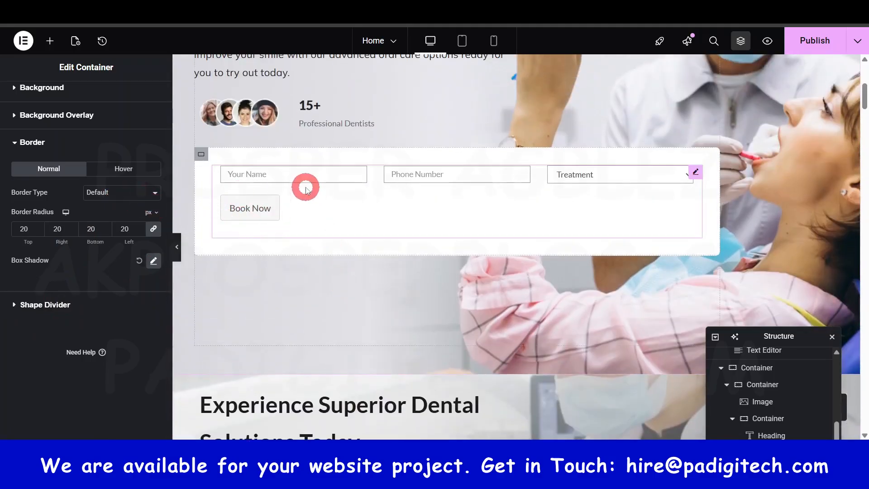
left_click(306, 188)
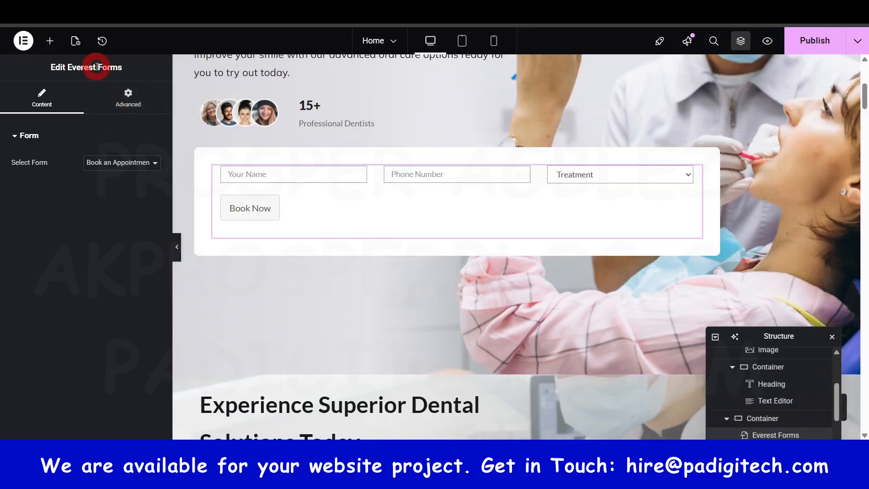
scroll(269, 324, "down", 5)
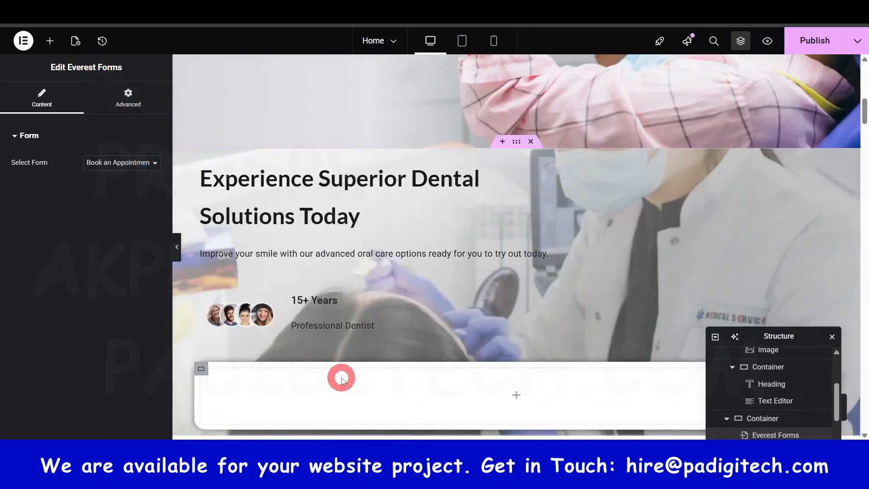
left_click(49, 40)
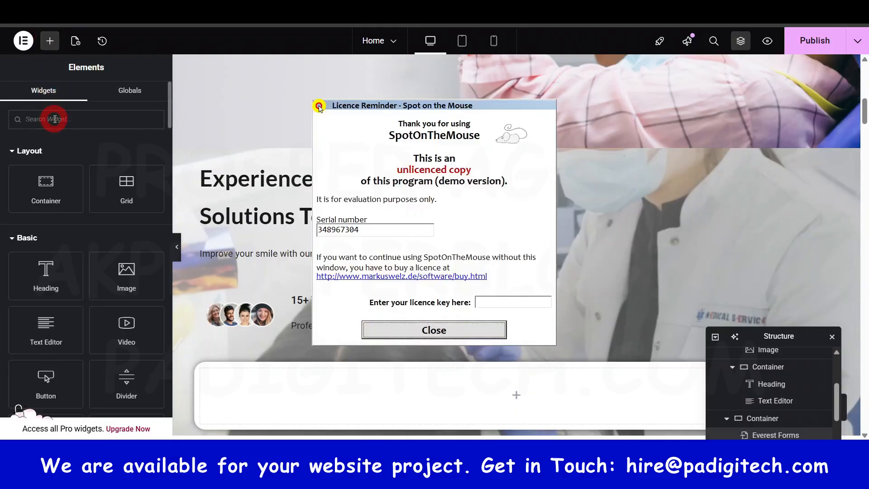
left_click(454, 336)
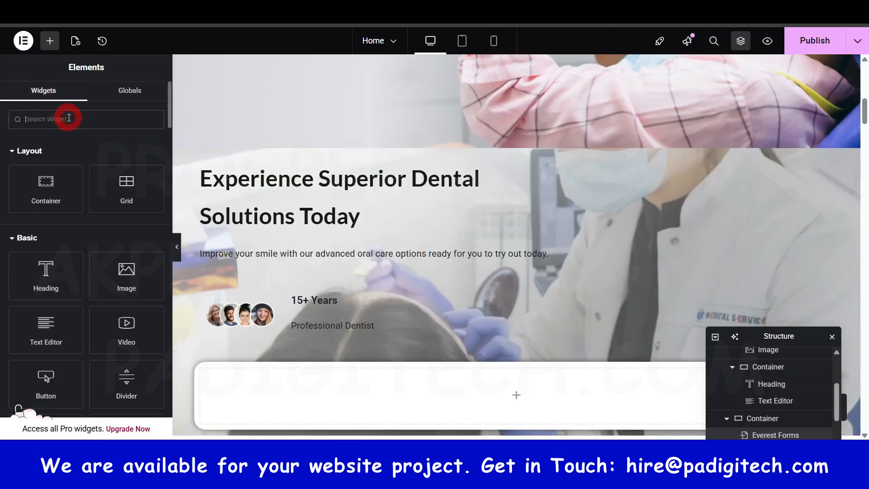
type("everest")
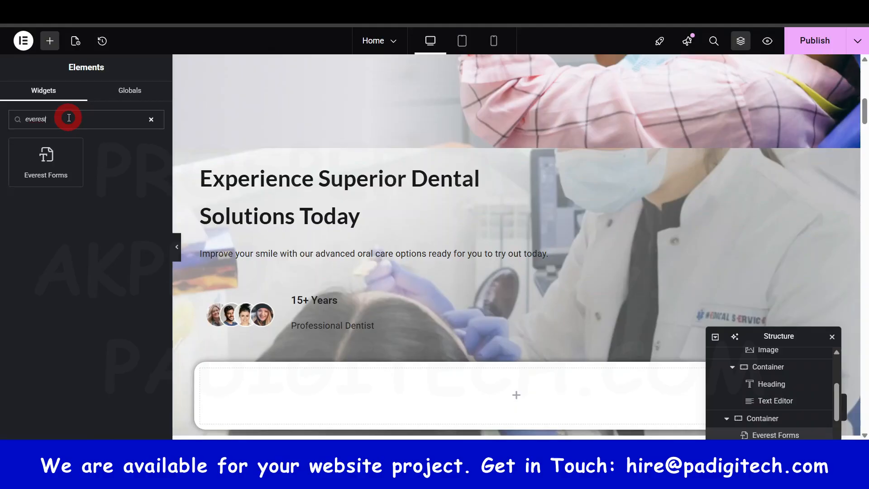
scroll(357, 221, "down", 3)
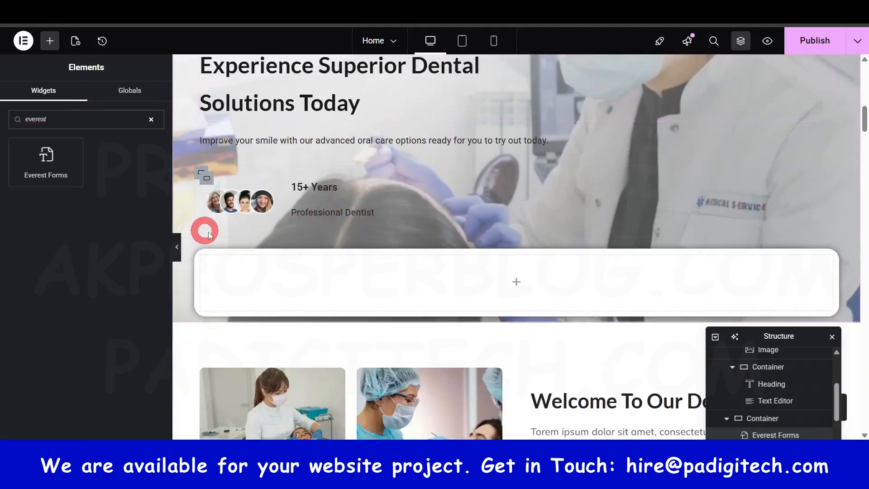
left_click_drag(44, 154, 471, 270)
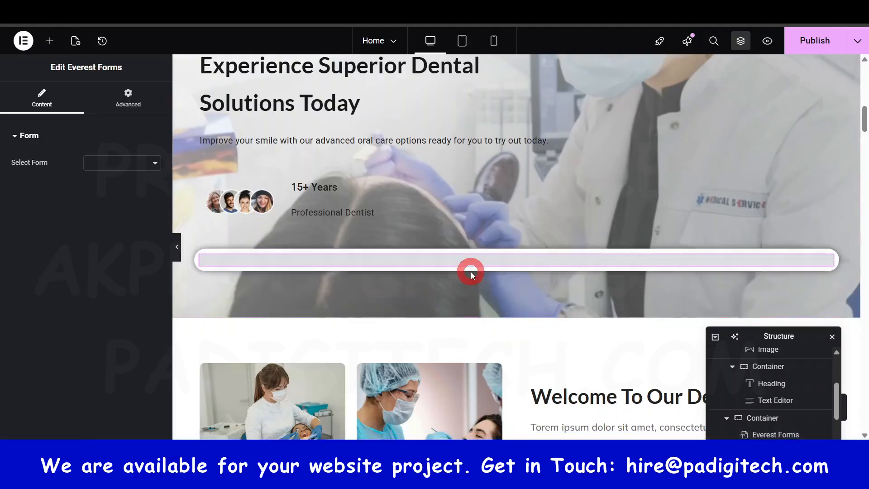
left_click(144, 164)
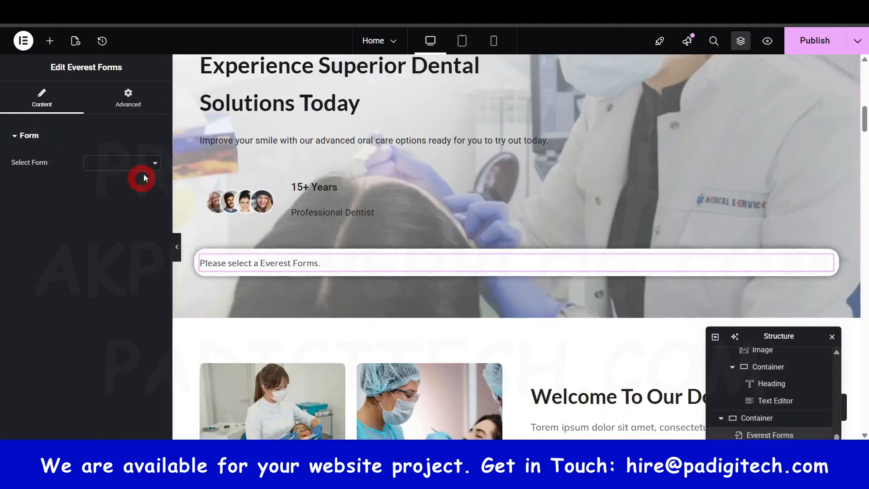
left_click(136, 204)
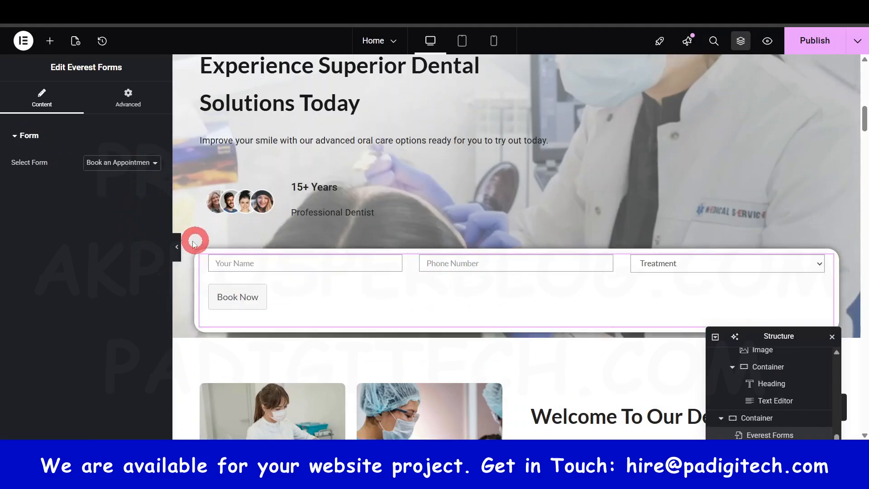
Compare the new banner's booking form with the original one, checking the box width and the spacing around the fields.
left_click(177, 248)
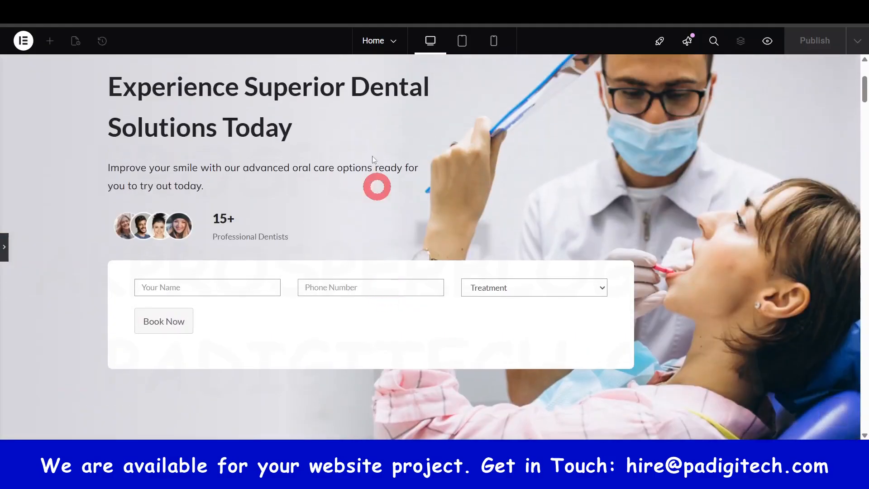
scroll(305, 196, "down", 7)
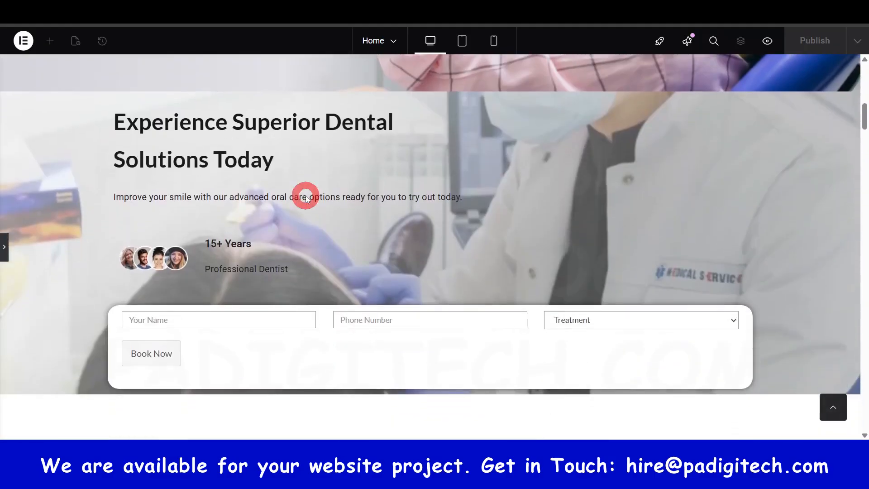
scroll(306, 196, "up", 5)
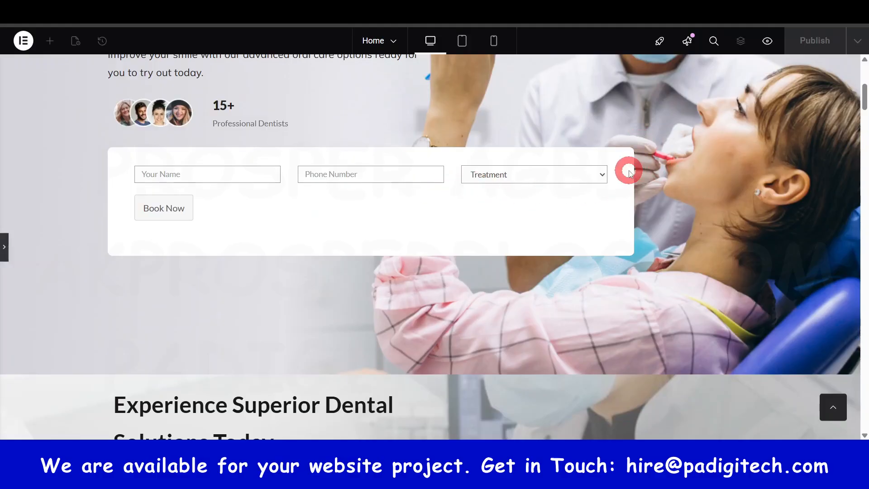
scroll(632, 162, "up", 3)
scroll(640, 330, "down", 9)
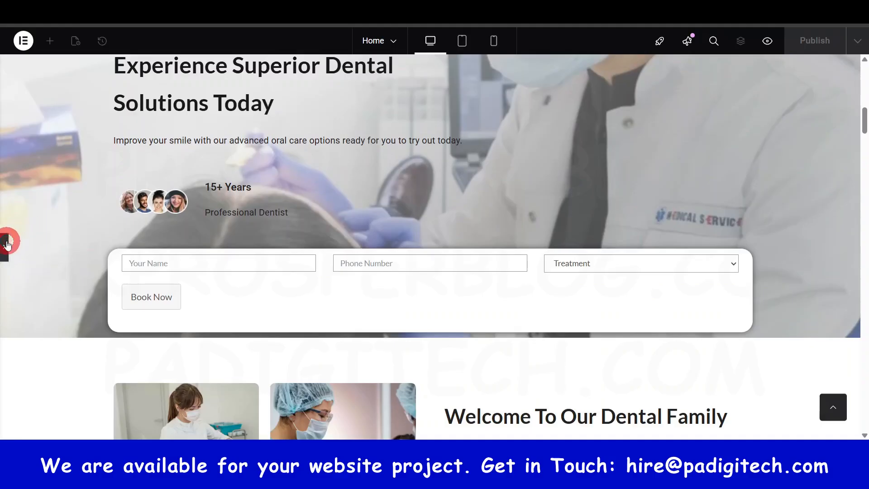
left_click(7, 244)
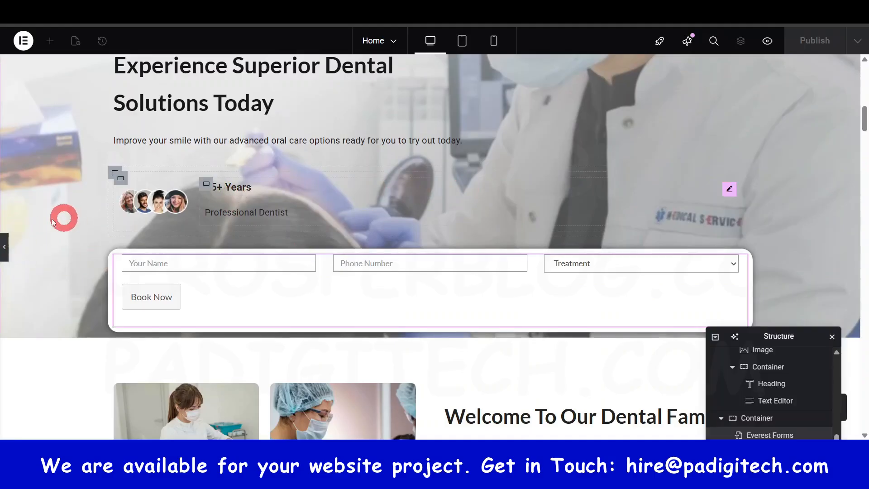
left_click(5, 247)
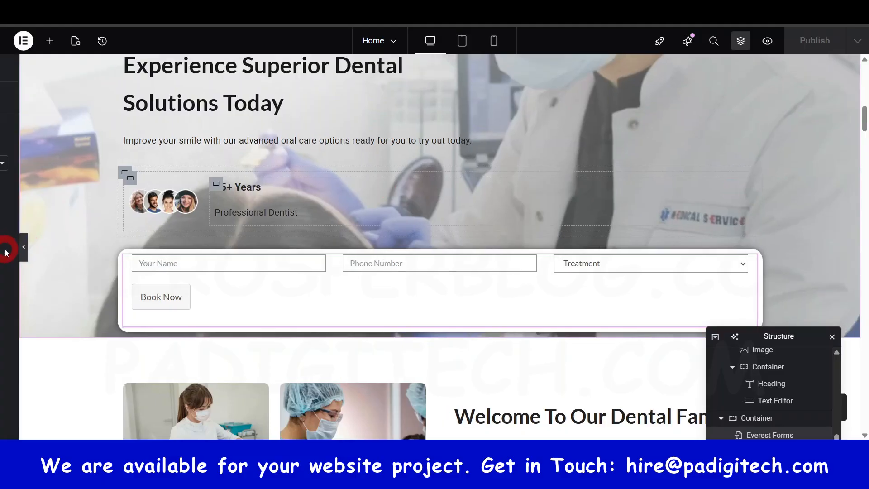
left_click(5, 252)
scroll(568, 227, "up", 3)
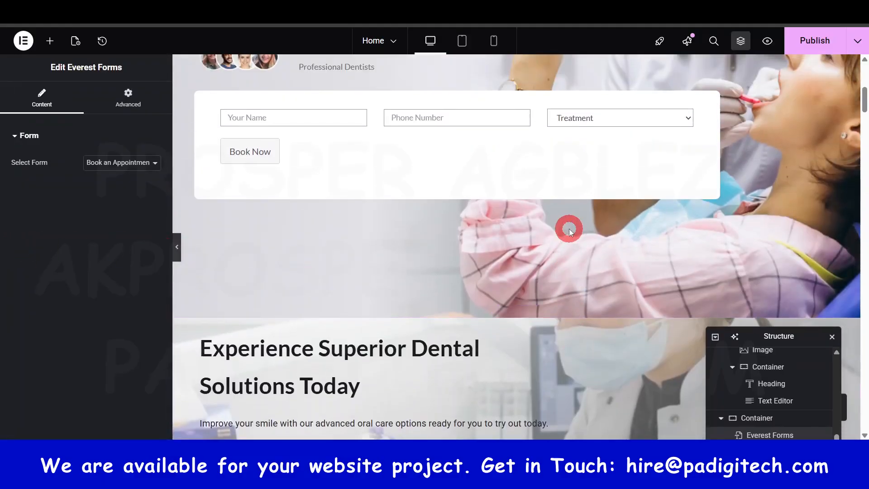
scroll(486, 189, "down", 1)
scroll(273, 107, "up", 1)
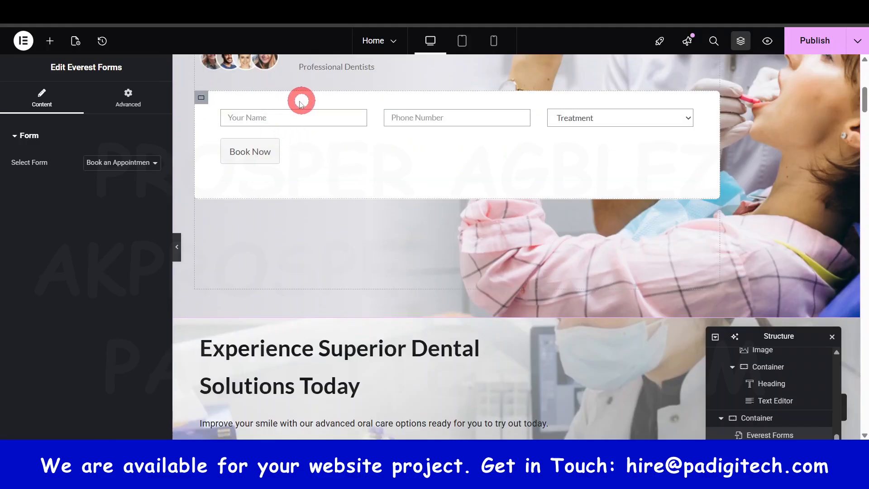
left_click(328, 145)
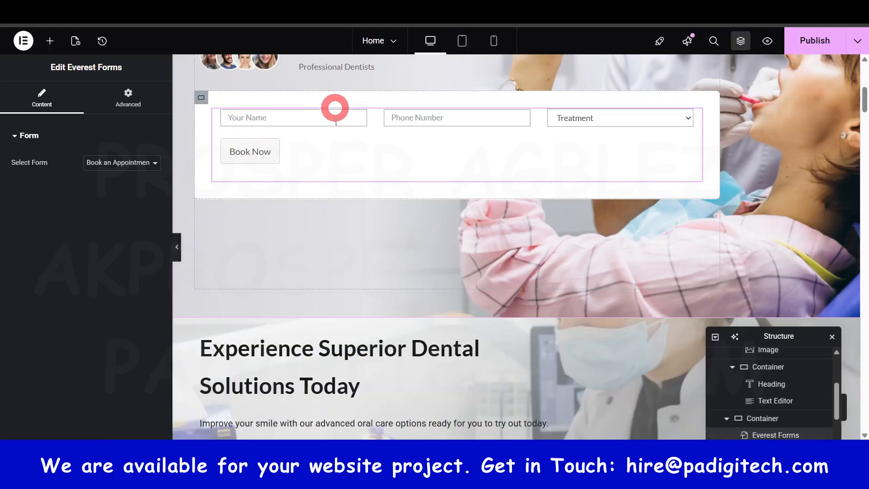
scroll(332, 135, "down", 4)
scroll(333, 190, "down", 2)
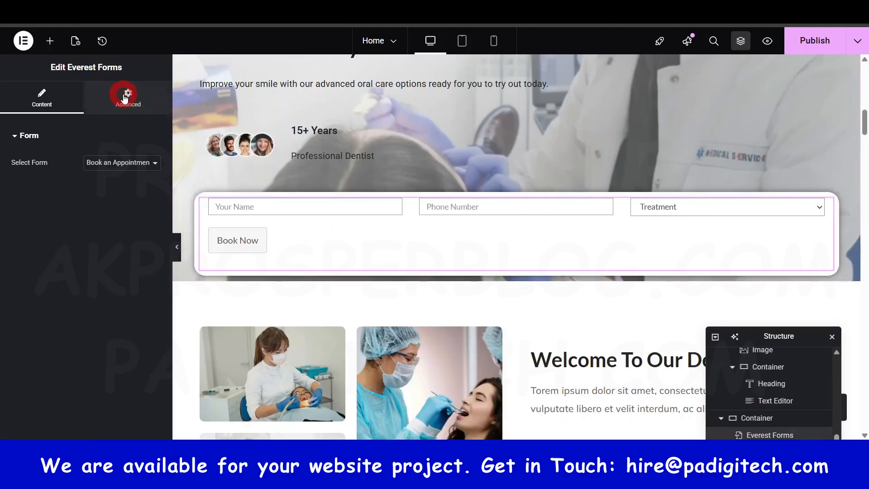
Set the new Everest Forms widget's padding to 20 px on all sides and compare it with the original form.
left_click(125, 98)
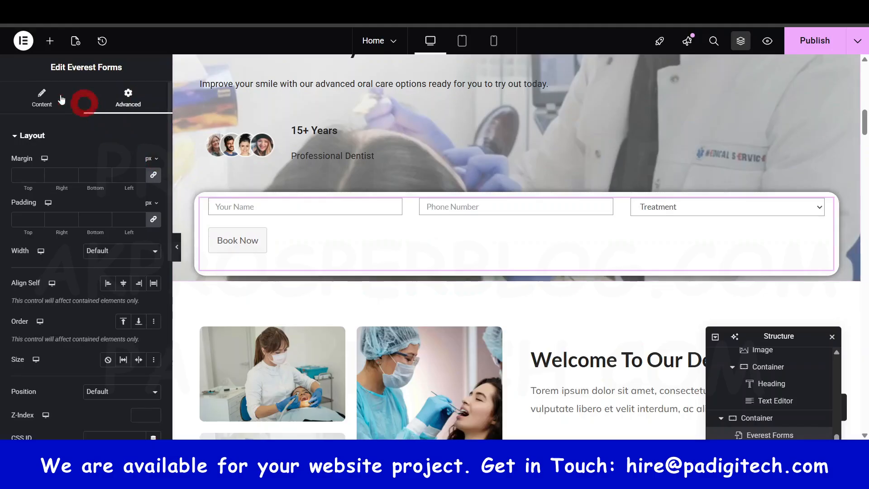
left_click(133, 100)
left_click(52, 102)
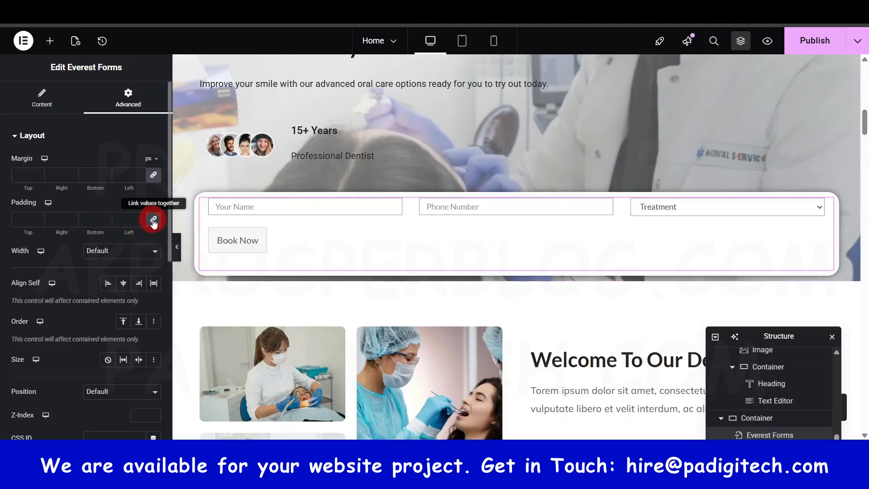
left_click(42, 222)
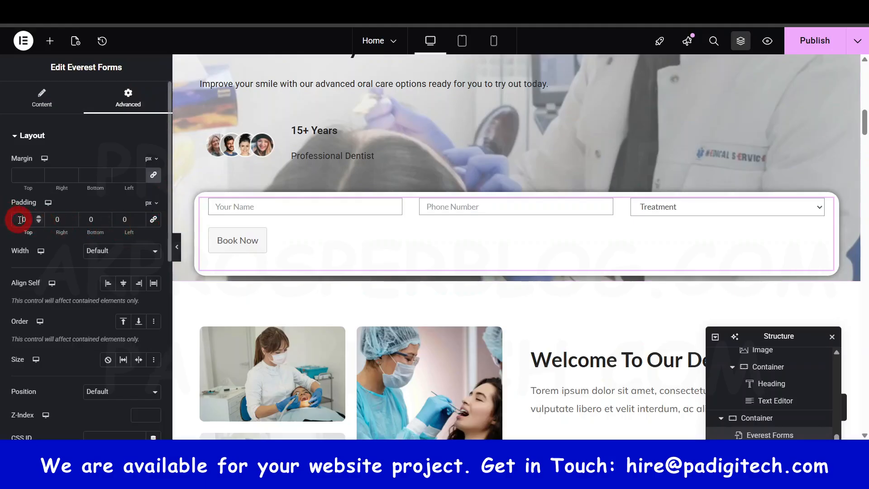
type("20")
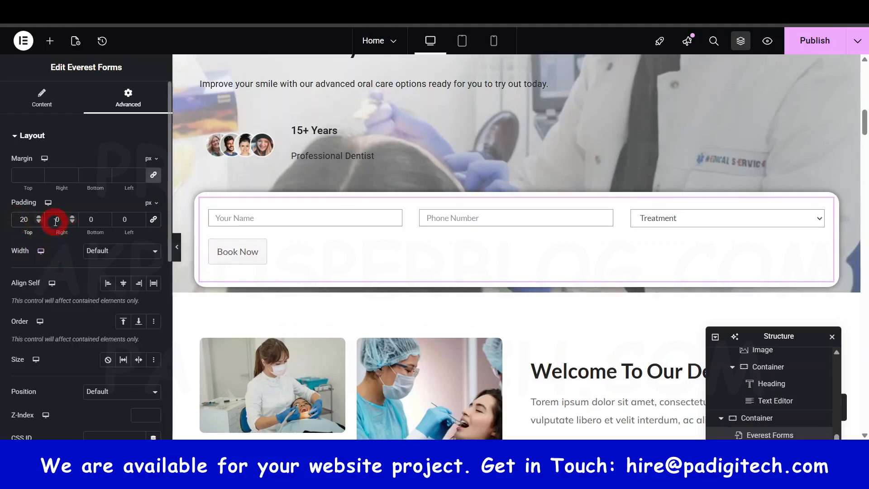
left_click(154, 219)
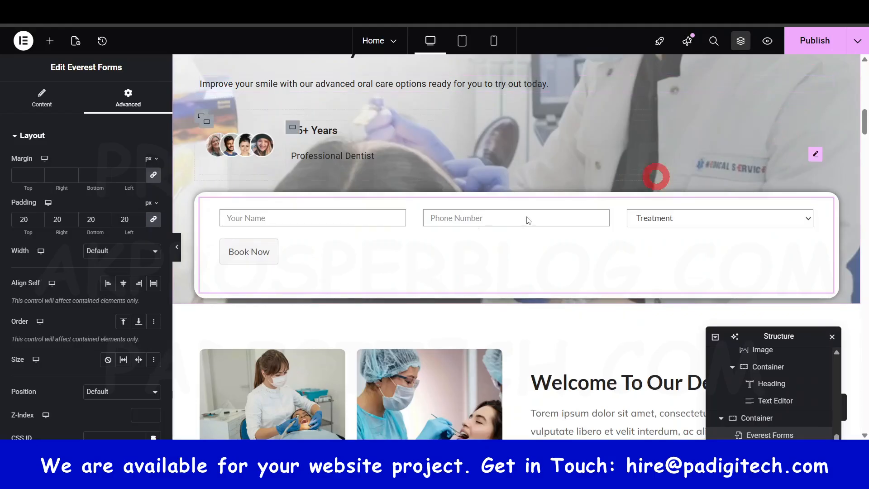
scroll(407, 127, "up", 5)
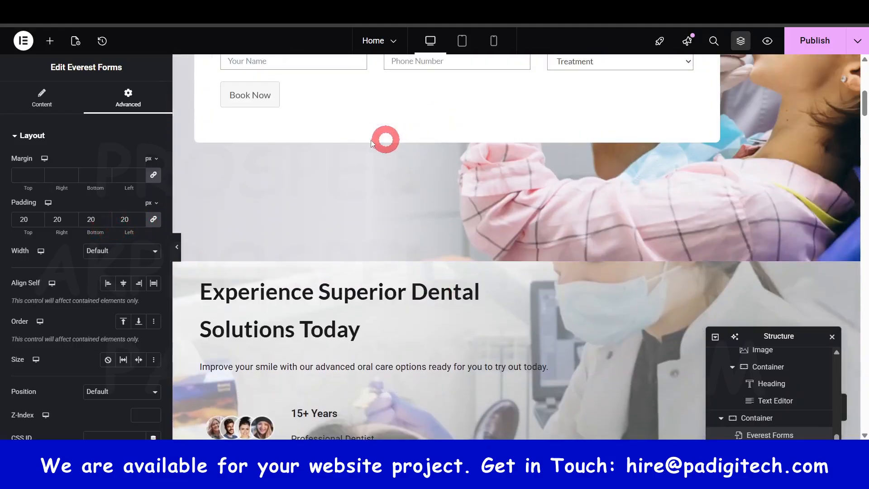
Clear the booking form widget's padding in the recreated hero section and set its margin to 20 px on all sides.
scroll(339, 104, "up", 2)
scroll(342, 113, "up", 1)
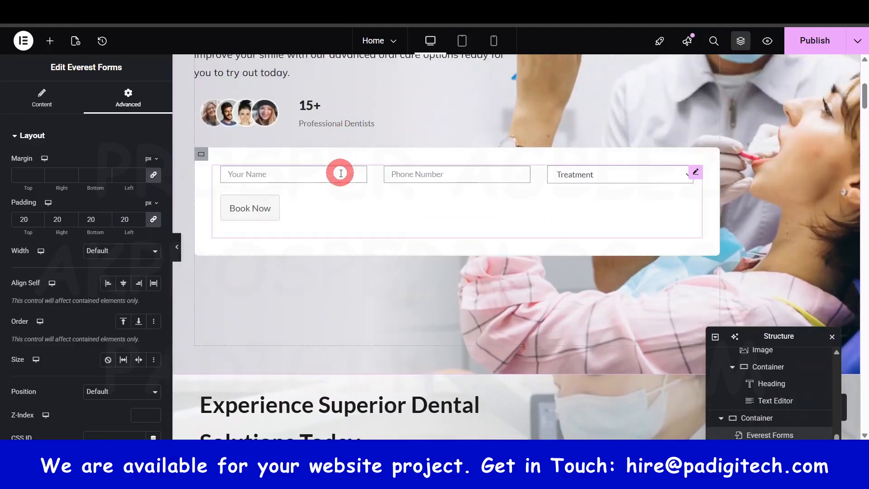
scroll(339, 188, "down", 7)
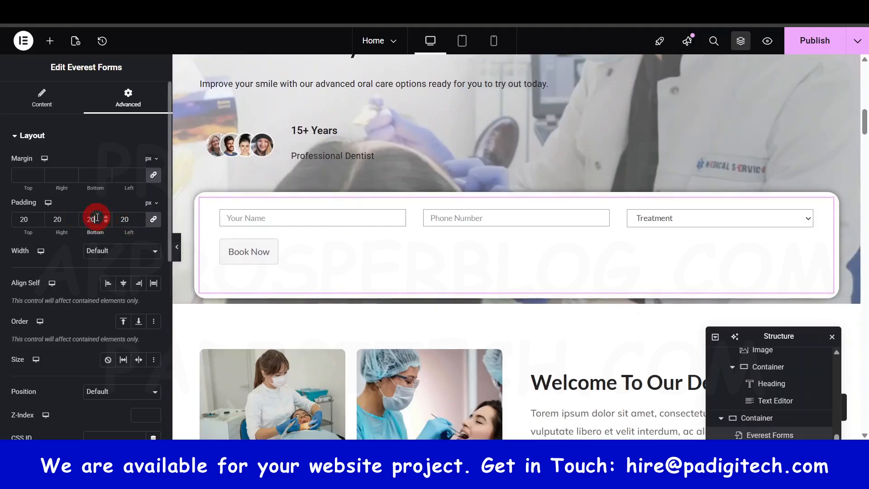
key("BackSpace")
key("BackSpace")
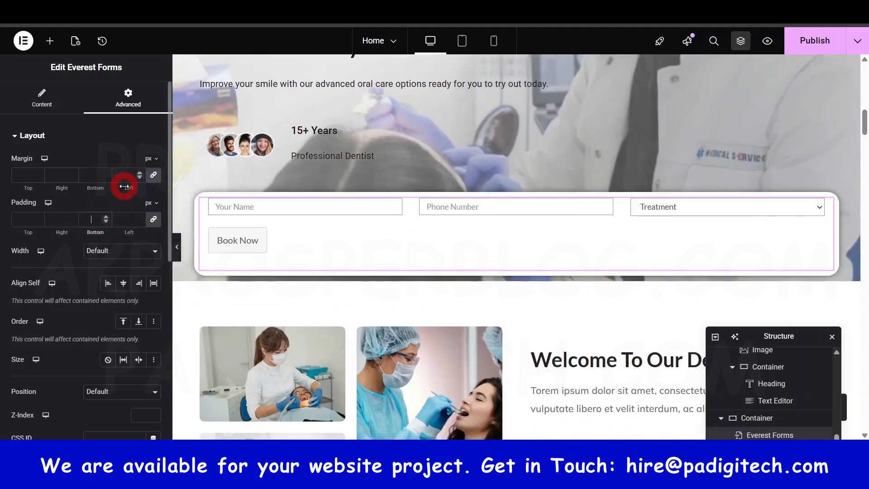
type("20")
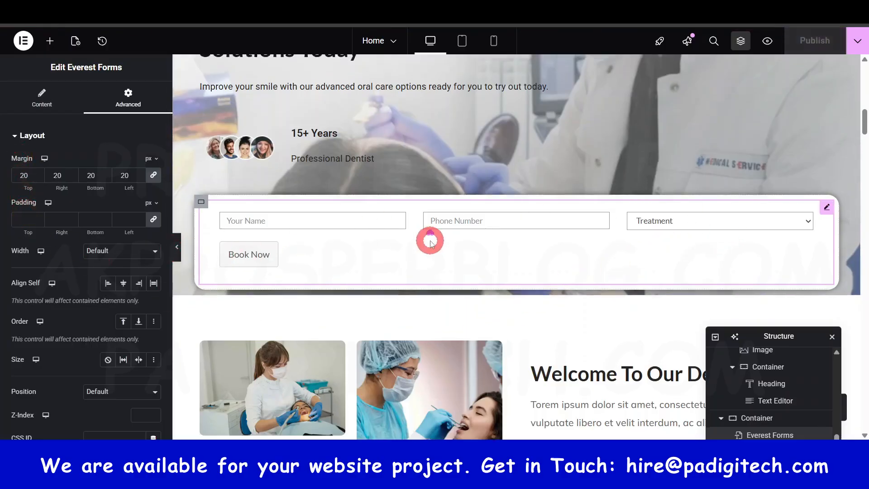
Set the minimum height of the recreated hero section's main container to 814 px.
scroll(430, 241, "up", 3)
scroll(503, 240, "up", 2)
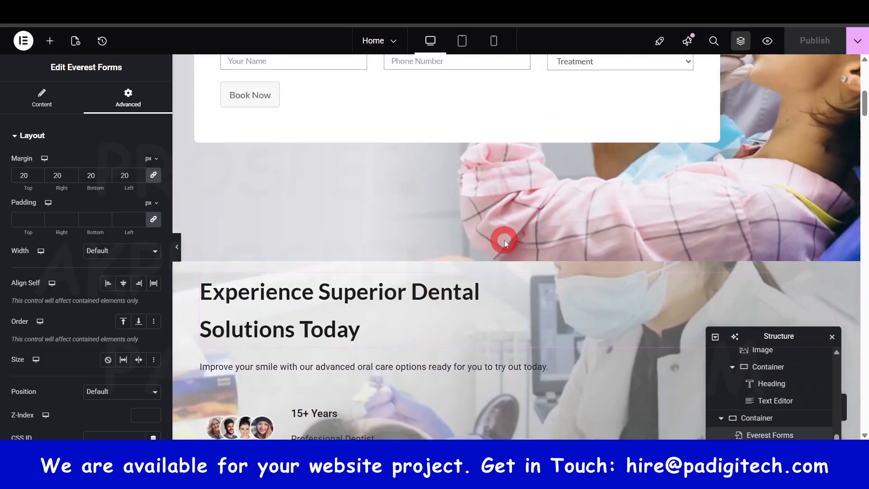
scroll(504, 240, "down", 4)
scroll(468, 312, "up", 1)
scroll(468, 312, "up", 9)
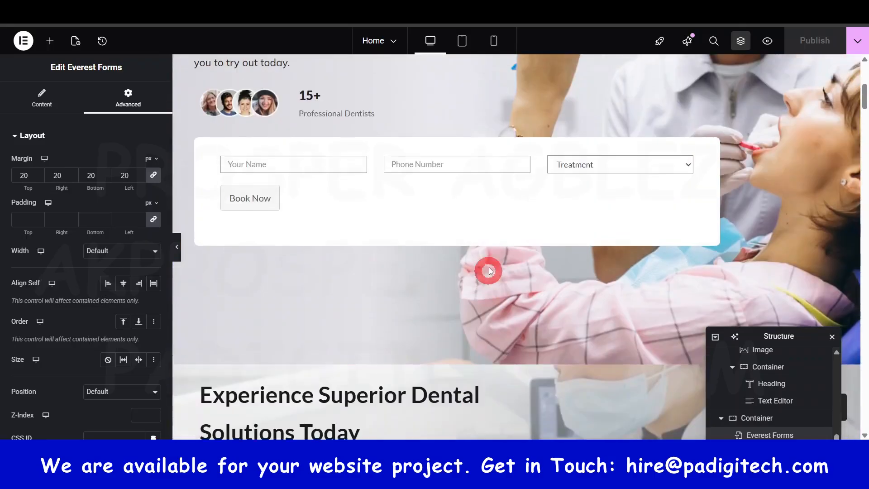
scroll(360, 271, "down", 3)
scroll(361, 257, "down", 6)
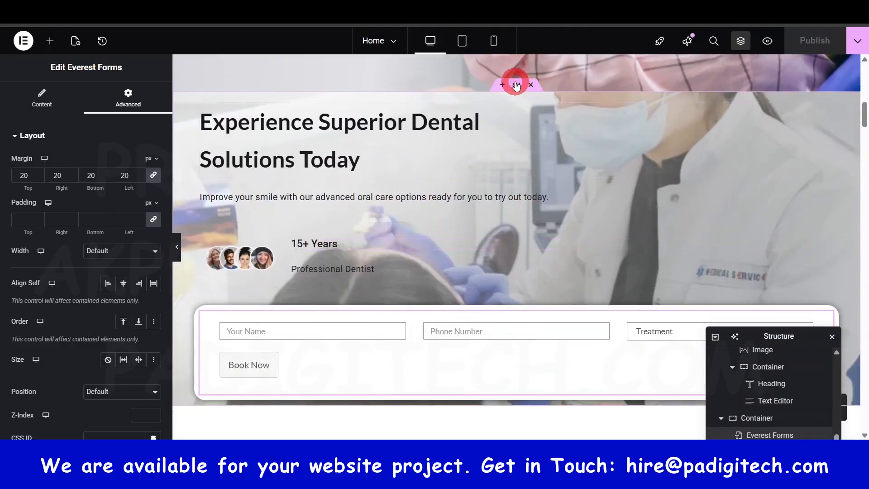
left_click(516, 85)
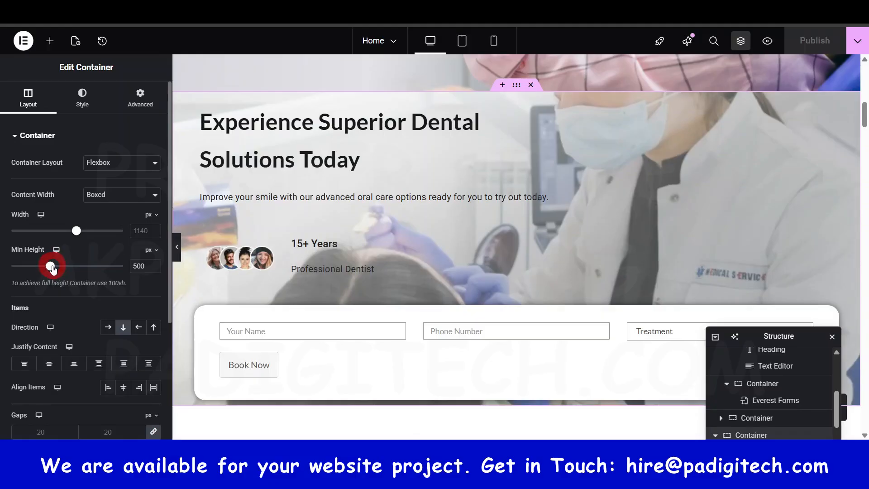
left_click_drag(61, 269, 74, 271)
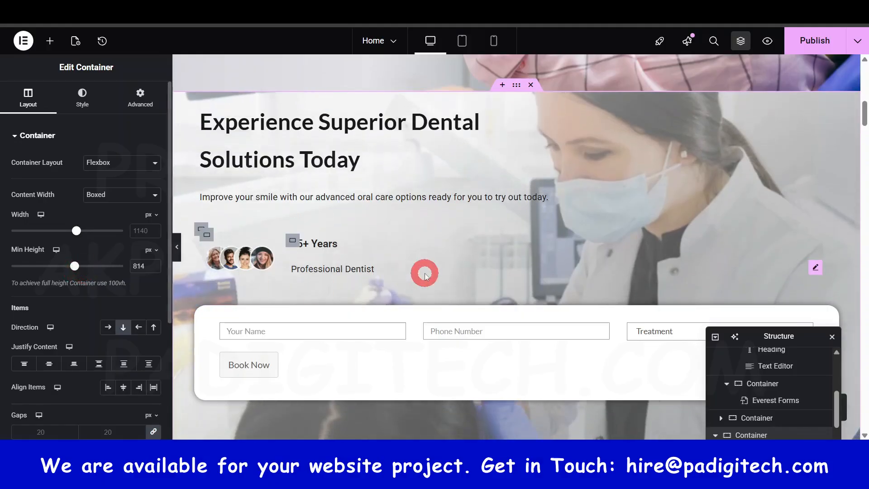
scroll(423, 272, "down", 4)
scroll(425, 272, "up", 5)
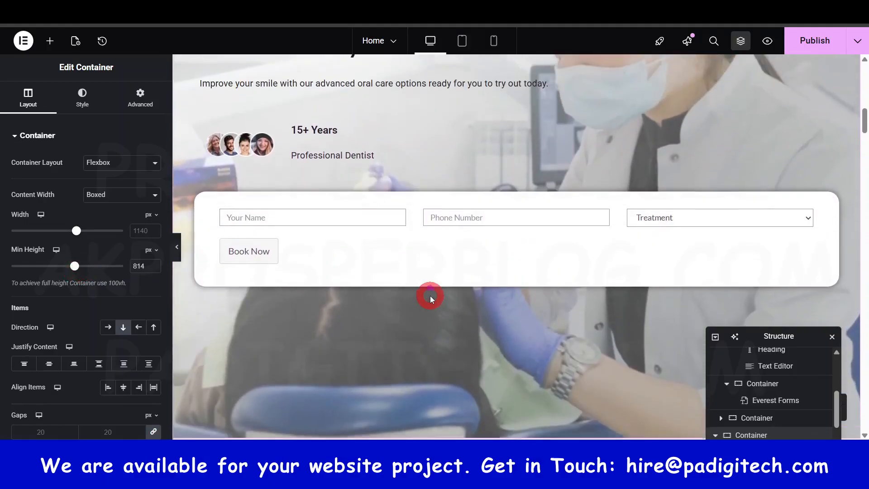
scroll(431, 353, "down", 3)
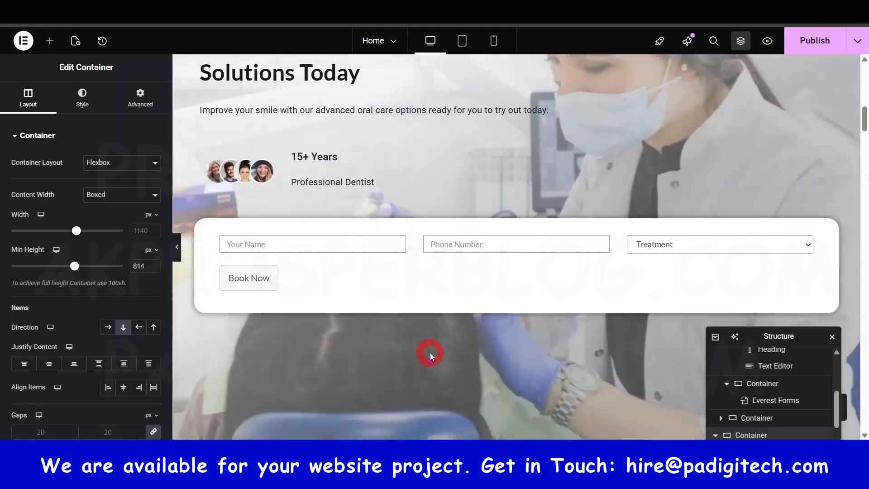
Centre the content of the recreated hero container vertically using Justify Content.
scroll(430, 342, "up", 10)
scroll(384, 161, "up", 3)
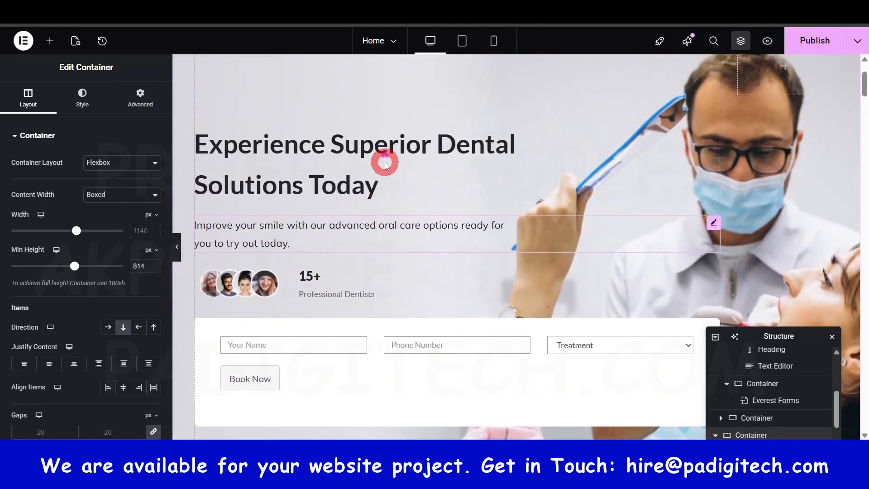
scroll(410, 210, "down", 8)
scroll(411, 220, "down", 3)
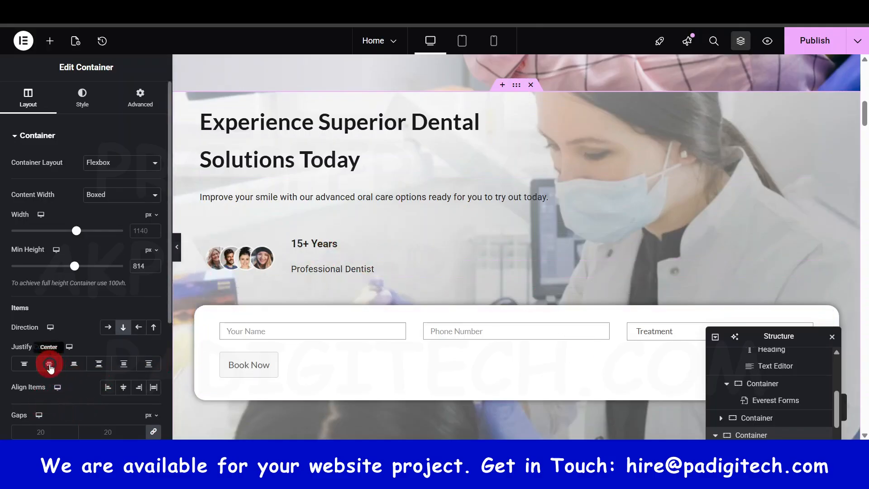
left_click(50, 365)
scroll(333, 267, "down", 3)
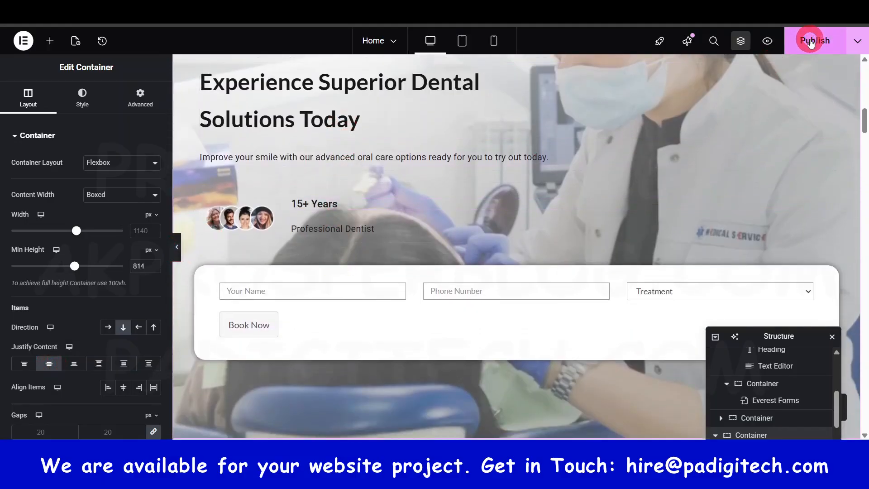
Publish the page and move the Structure window out of the way of the hero section.
left_click(810, 42)
left_click_drag(789, 342, 774, 441)
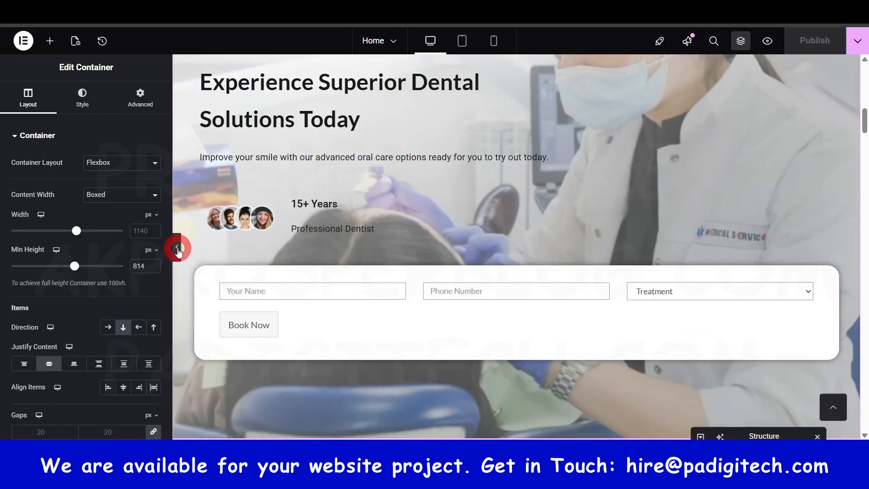
Hide the editing sidebar and compare the original hero section with the recreated one at full width.
left_click(178, 249)
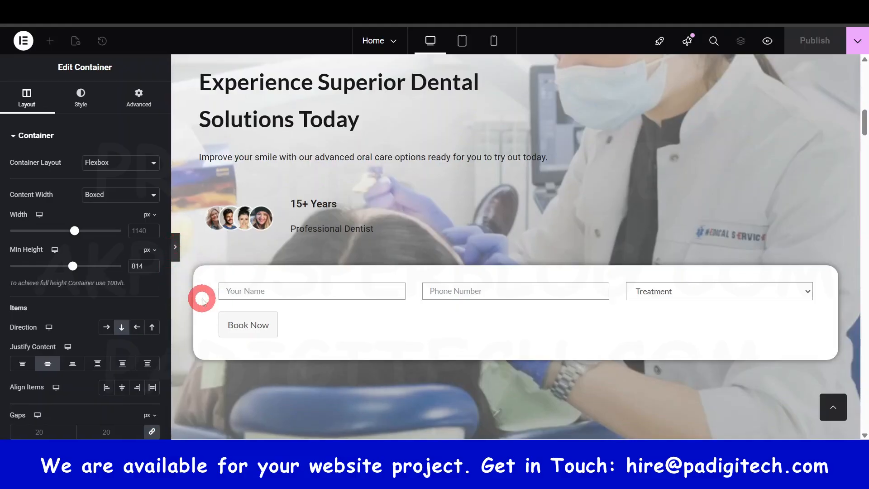
scroll(422, 339, "up", 5)
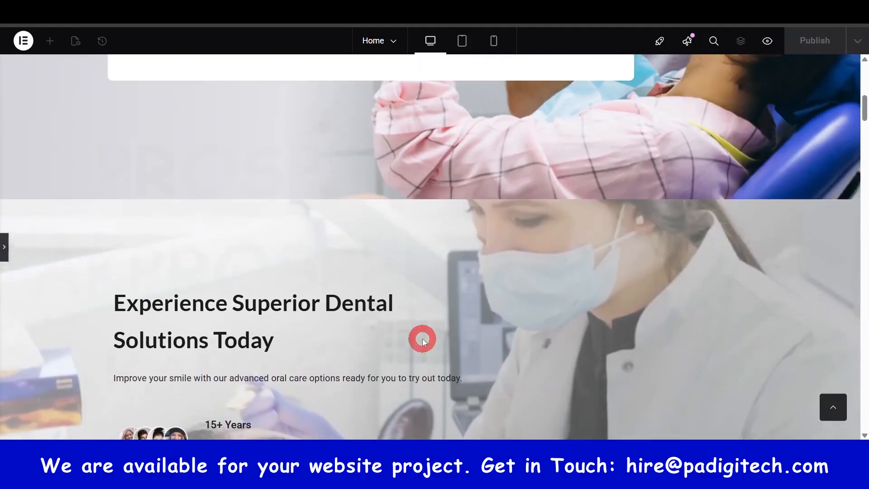
scroll(422, 339, "up", 10)
scroll(268, 112, "down", 3)
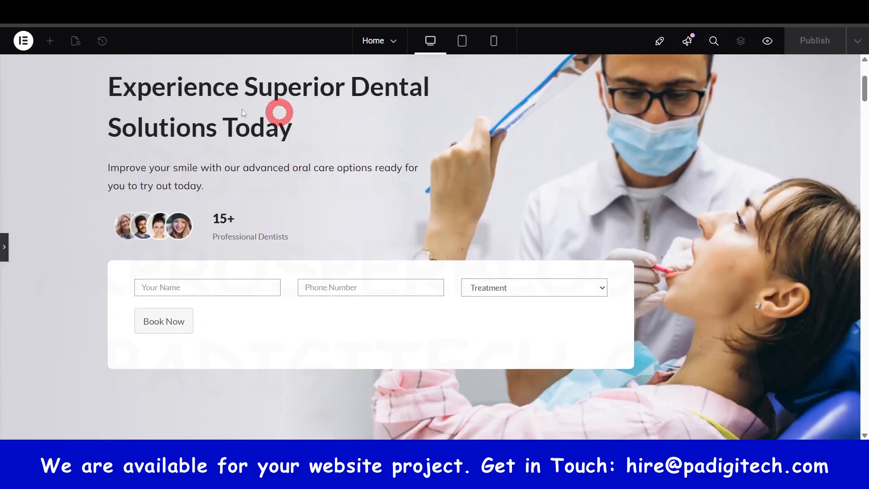
scroll(432, 243, "down", 10)
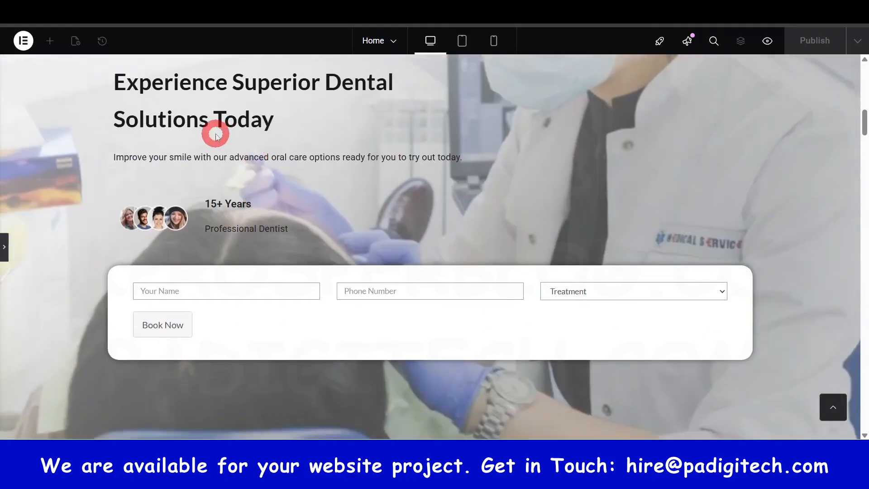
scroll(345, 389, "up", 8)
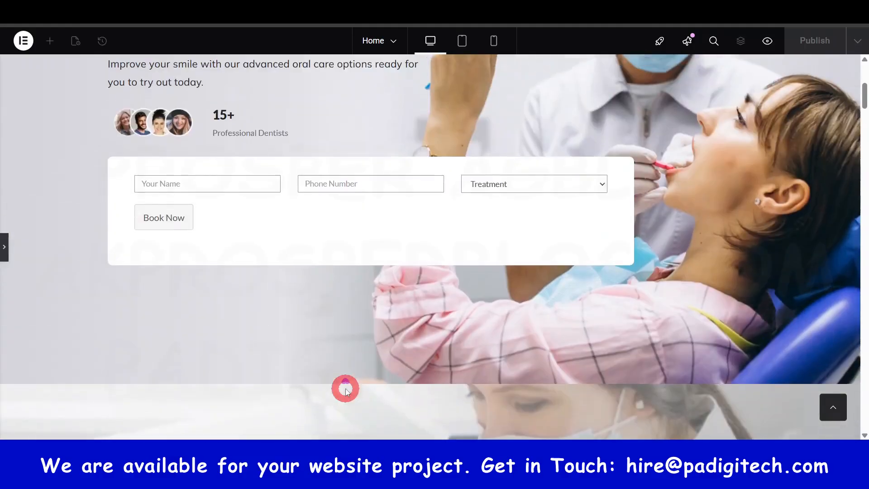
scroll(636, 260, "down", 10)
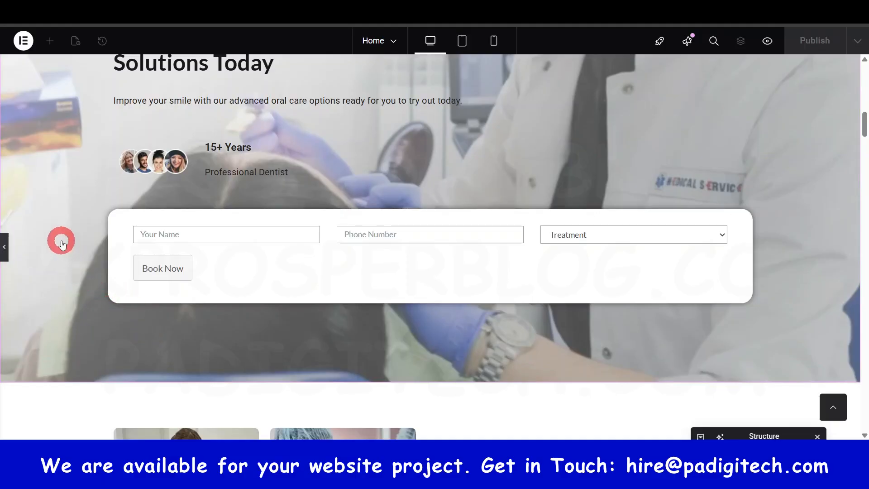
left_click(446, 338)
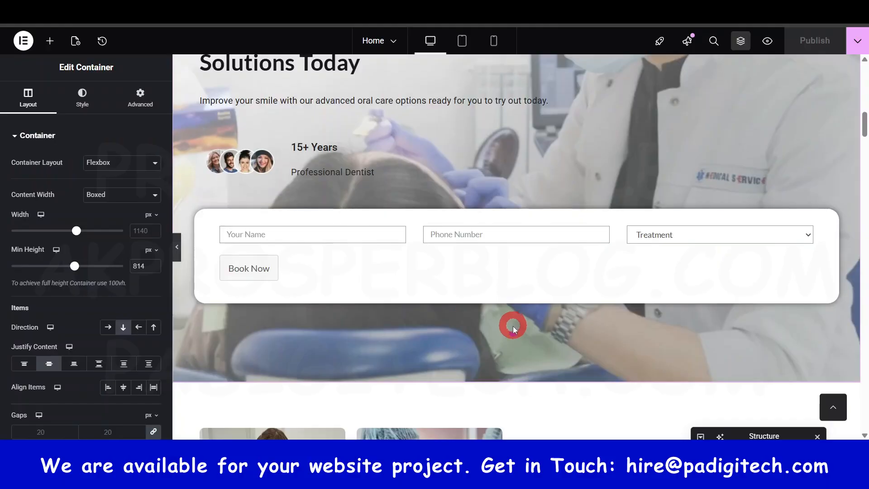
scroll(512, 327, "down", 3)
left_click(501, 263)
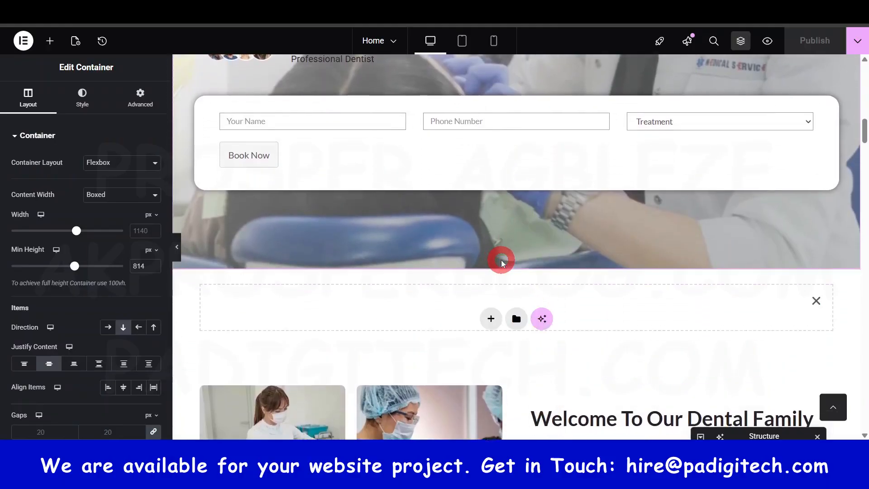
left_click(492, 323)
left_click(489, 353)
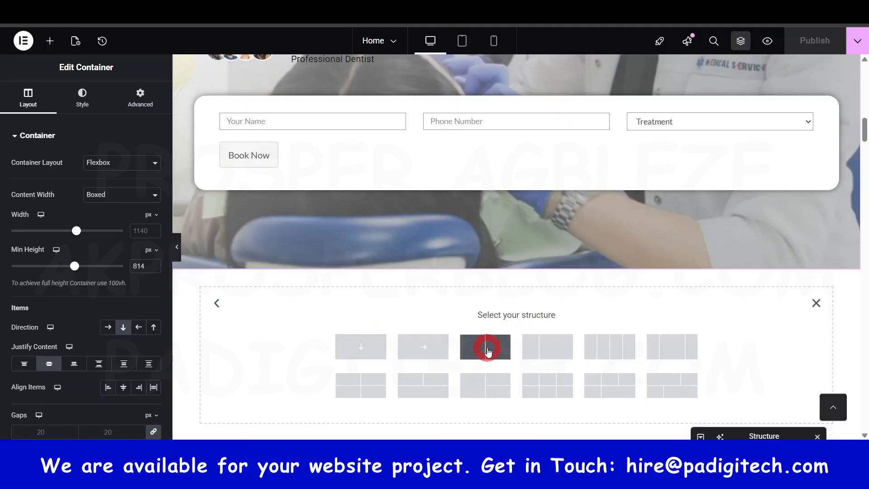
left_click(485, 347)
left_click(533, 272)
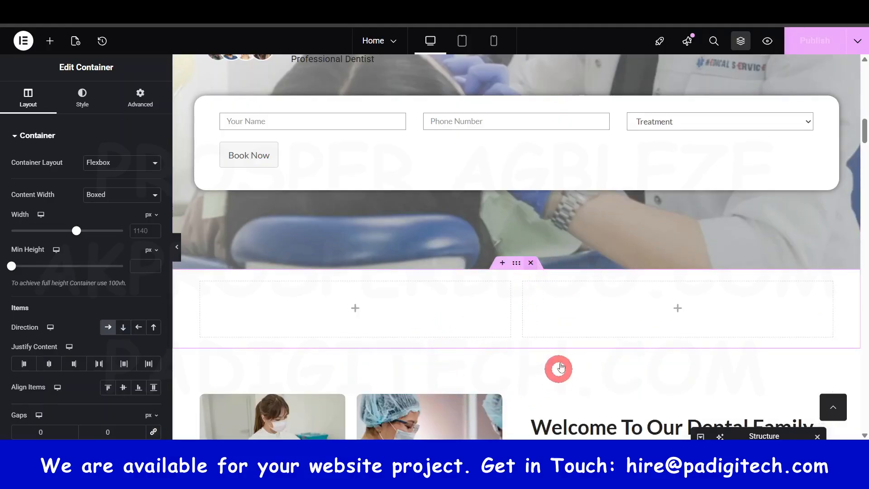
left_click(531, 263)
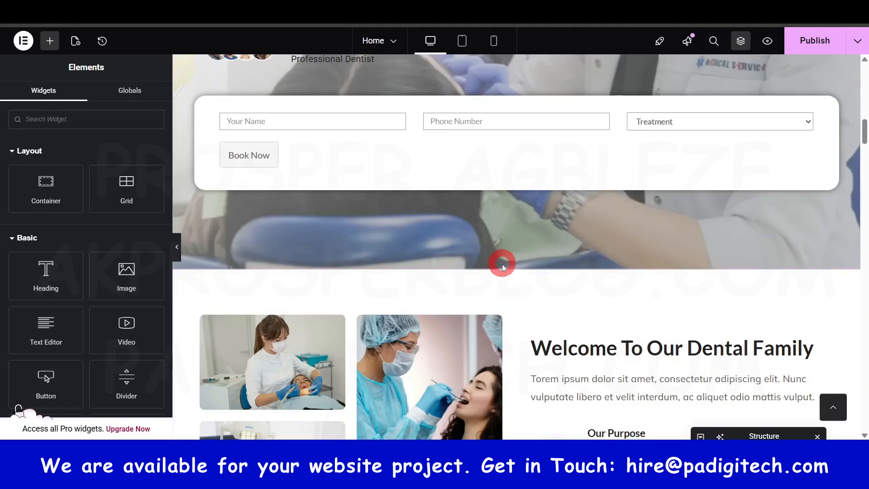
Insert a container with one-third and two-thirds columns below the recreated hero section and reverse its row direction.
scroll(502, 267, "up", 3)
scroll(502, 267, "down", 3)
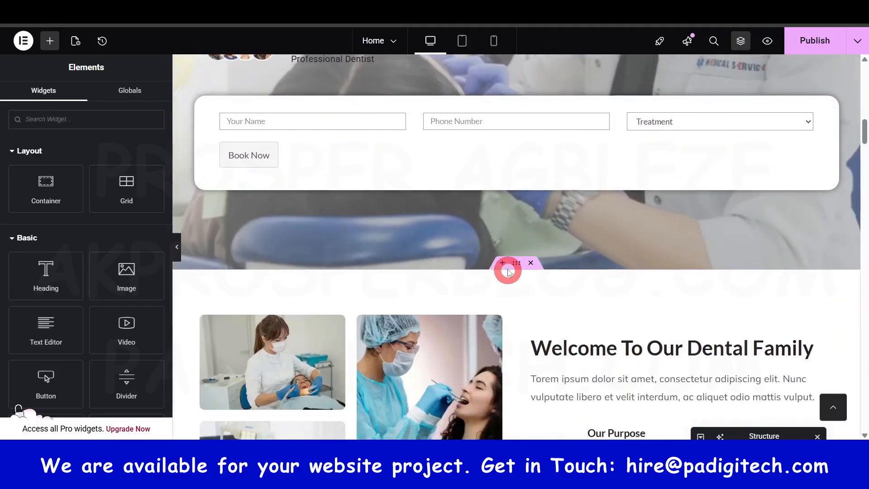
left_click(503, 263)
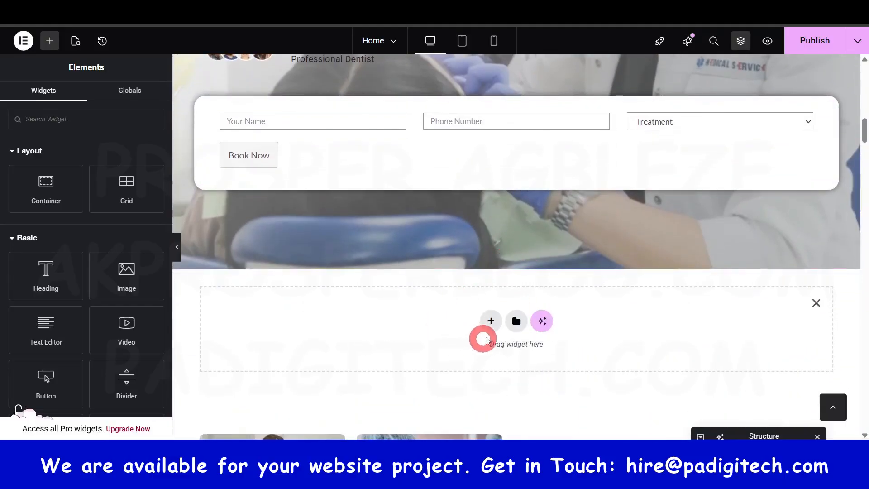
left_click(488, 322)
left_click(481, 368)
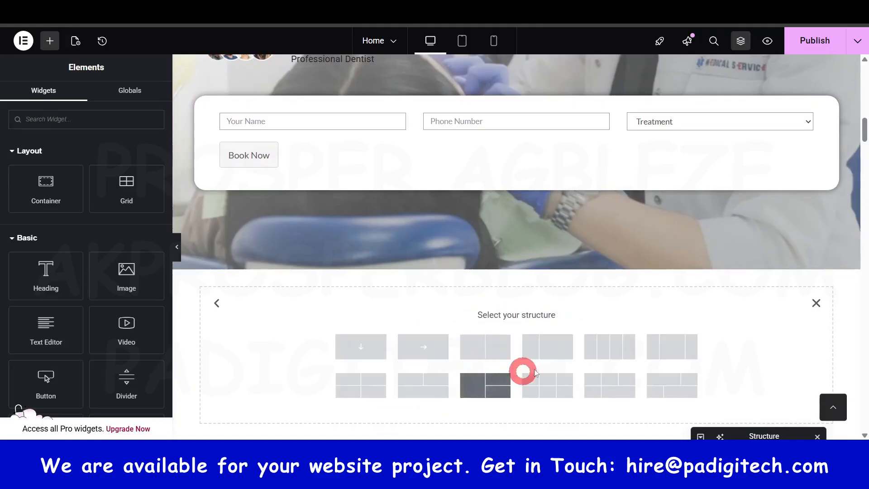
left_click(553, 347)
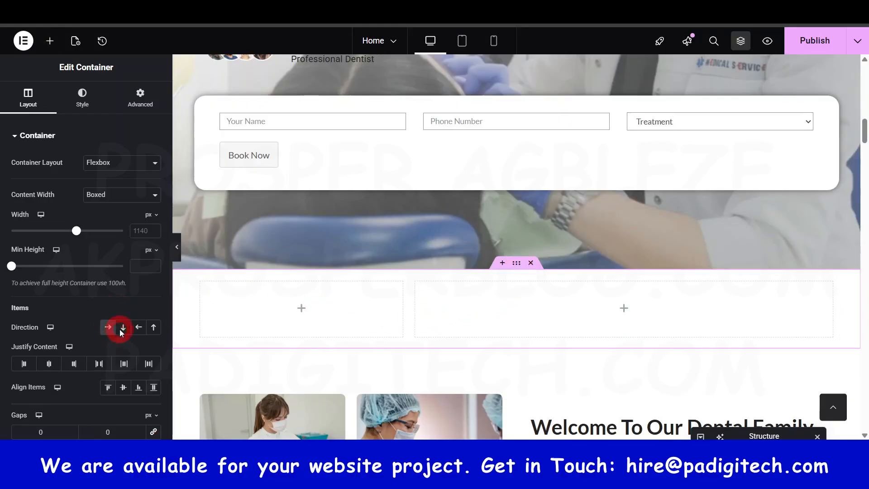
left_click(139, 327)
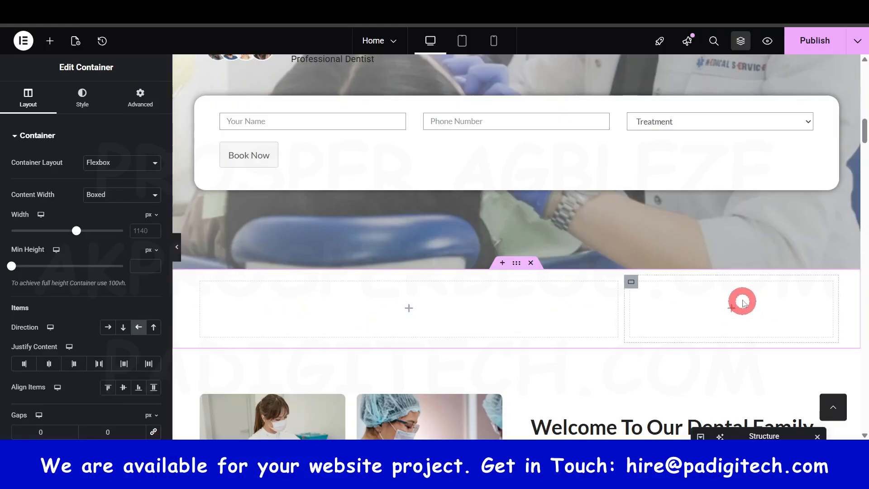
scroll(723, 318, "up", 3)
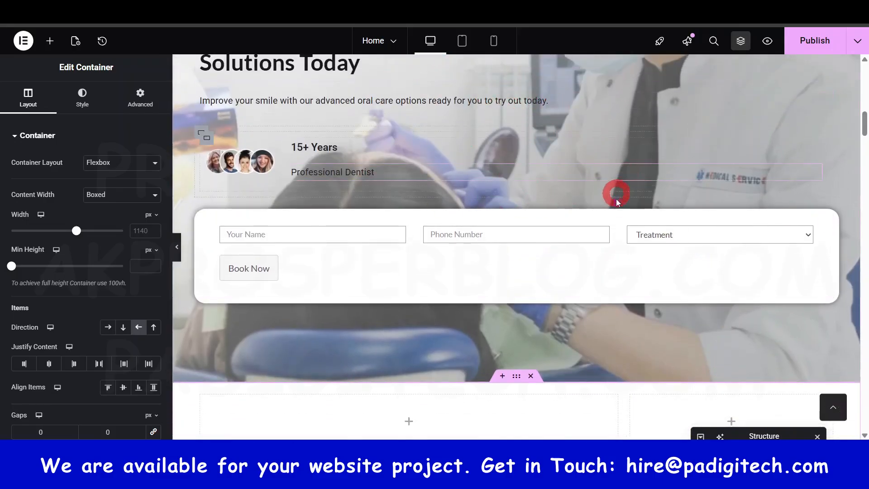
scroll(602, 227, "down", 3)
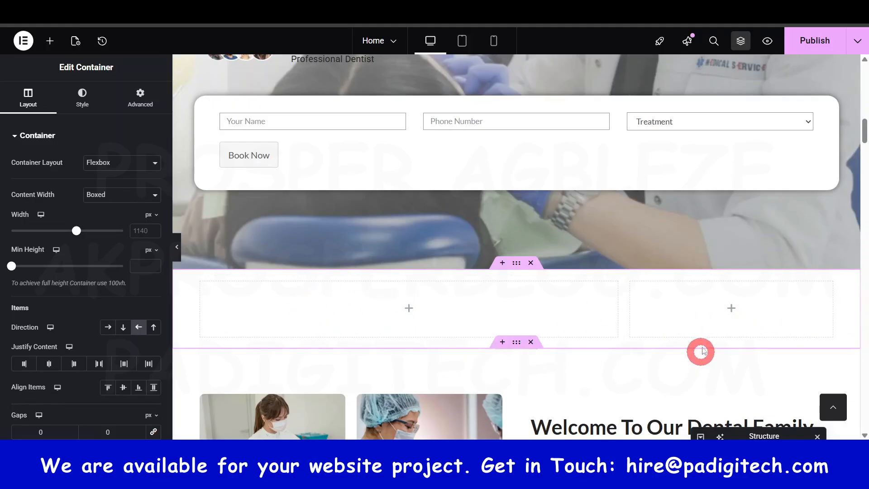
scroll(726, 318, "up", 10)
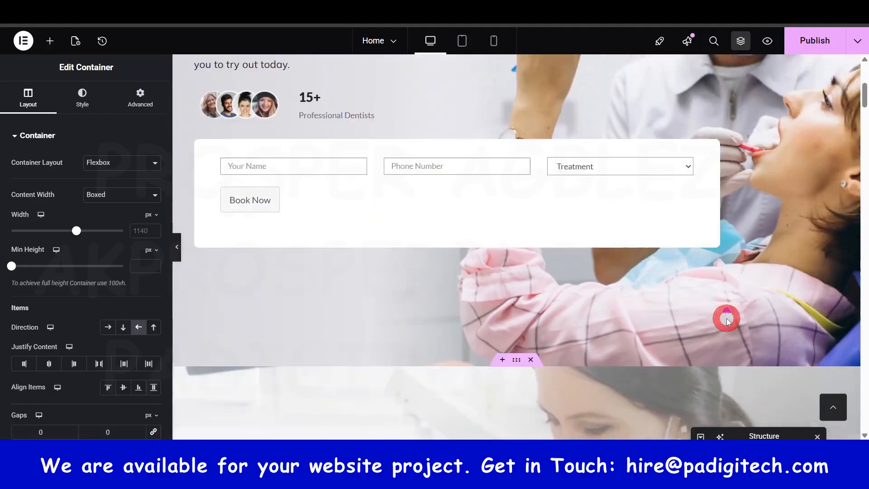
scroll(753, 202, "up", 5)
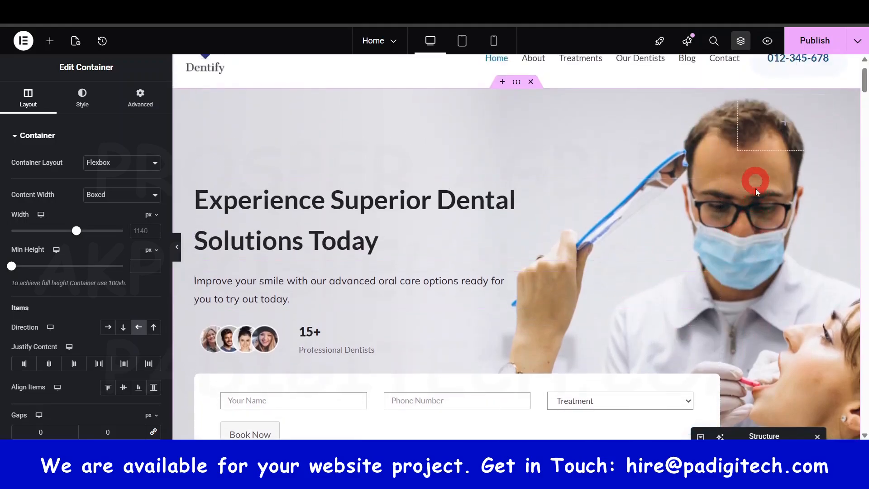
Shift the column divider in the two-column container below the recreated hero section to widen the larger column.
scroll(760, 290, "down", 10)
scroll(628, 398, "down", 3)
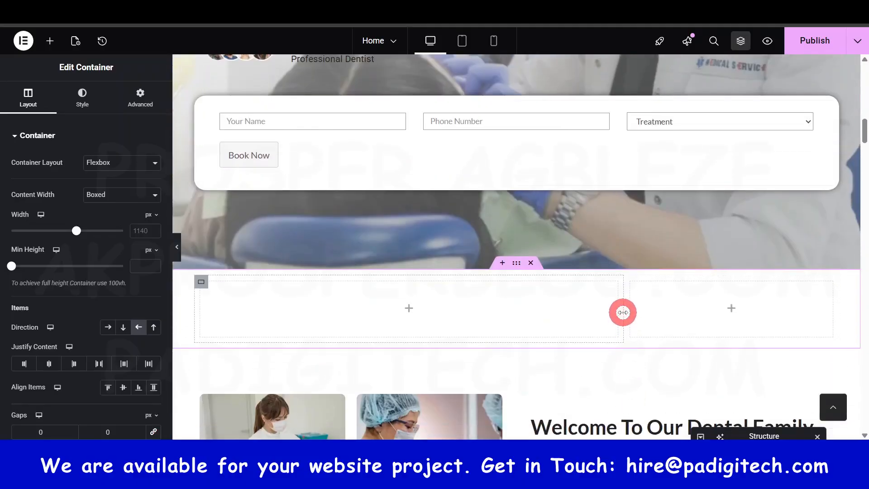
left_click_drag(623, 312, 683, 314)
left_click(585, 333)
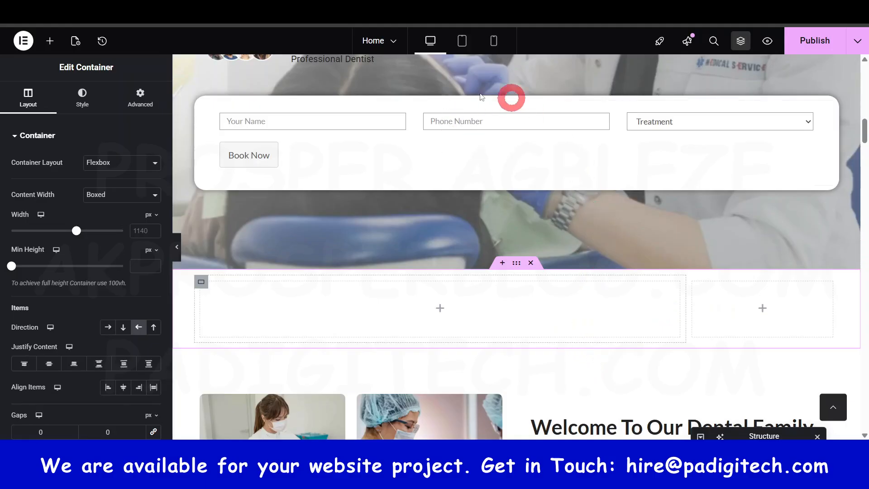
scroll(466, 73, "up", 4)
scroll(451, 380, "down", 5)
scroll(435, 330, "up", 3)
scroll(446, 300, "down", 3)
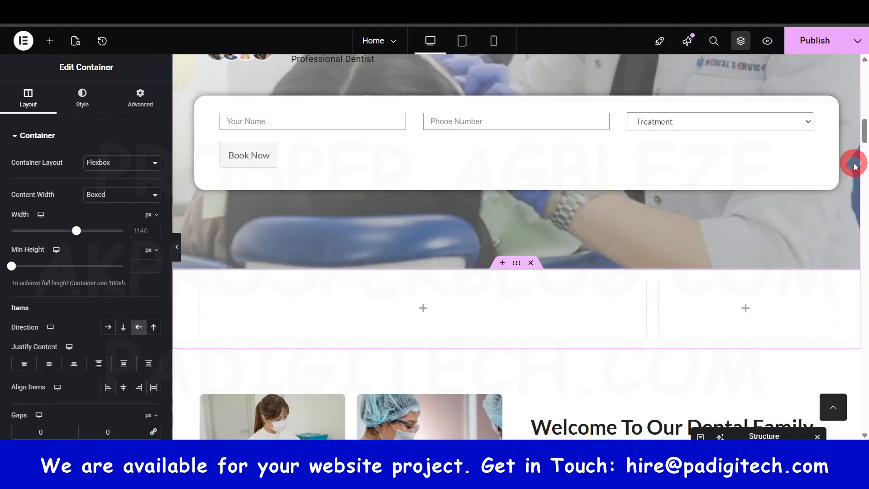
Publish the page and delete the empty two-column container below the recreated hero section.
scroll(742, 206, "up", 5)
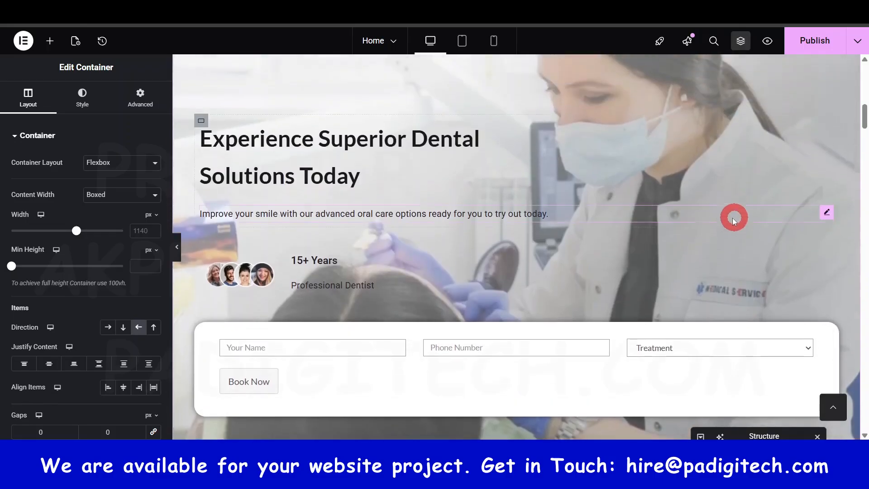
scroll(691, 258, "down", 1)
scroll(688, 252, "up", 2)
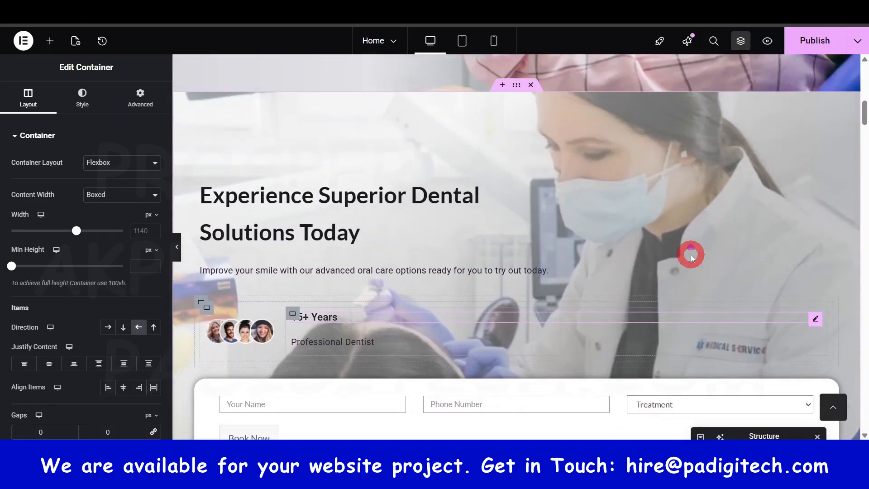
left_click(802, 49)
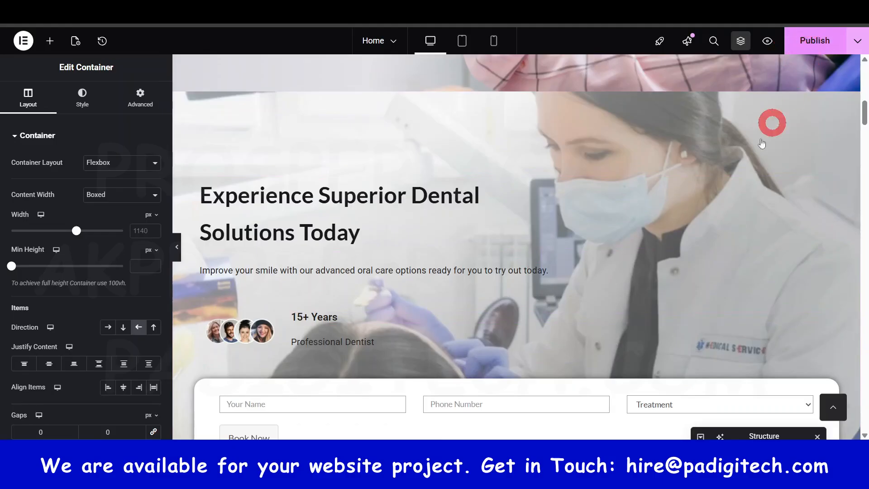
scroll(611, 384, "down", 5)
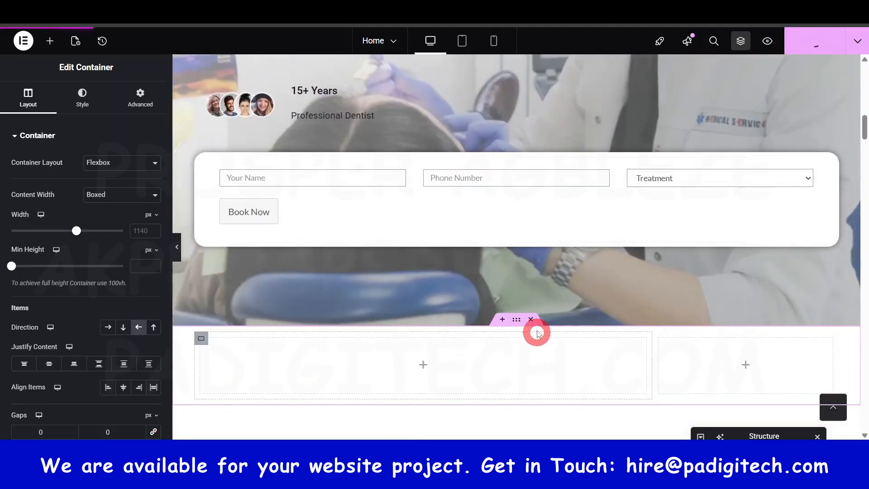
left_click(531, 319)
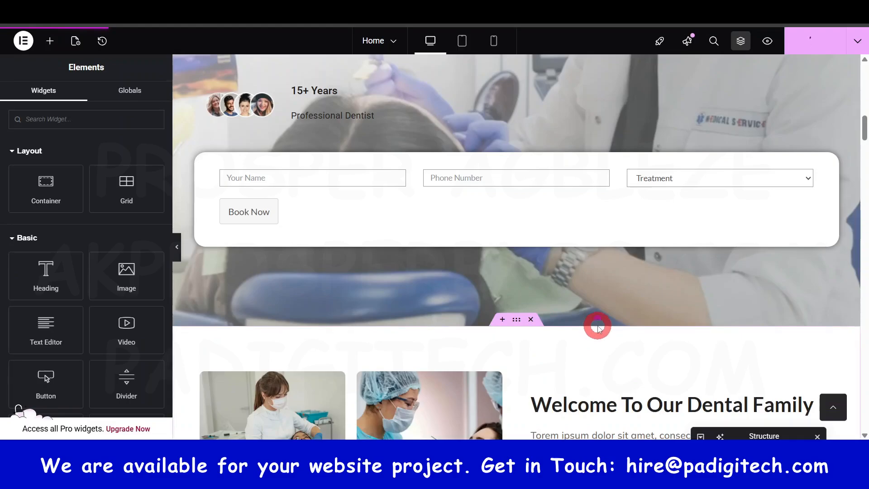
Remove the gradient background overlay from the recreated hero container.
scroll(599, 304, "up", 6)
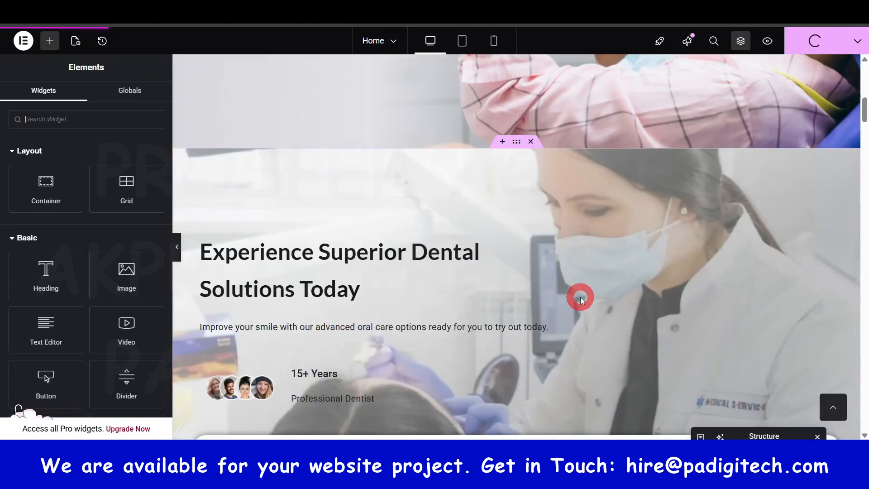
scroll(569, 286, "down", 1)
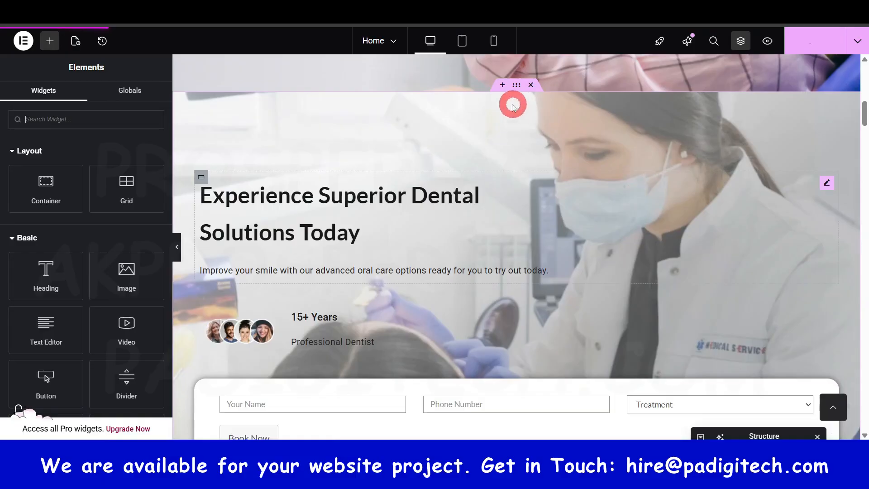
scroll(515, 85, "down", 1)
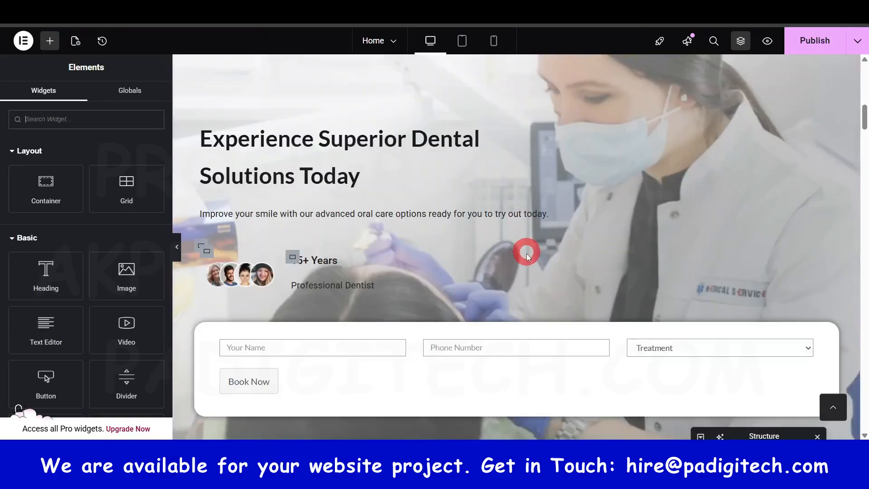
scroll(526, 254, "up", 2)
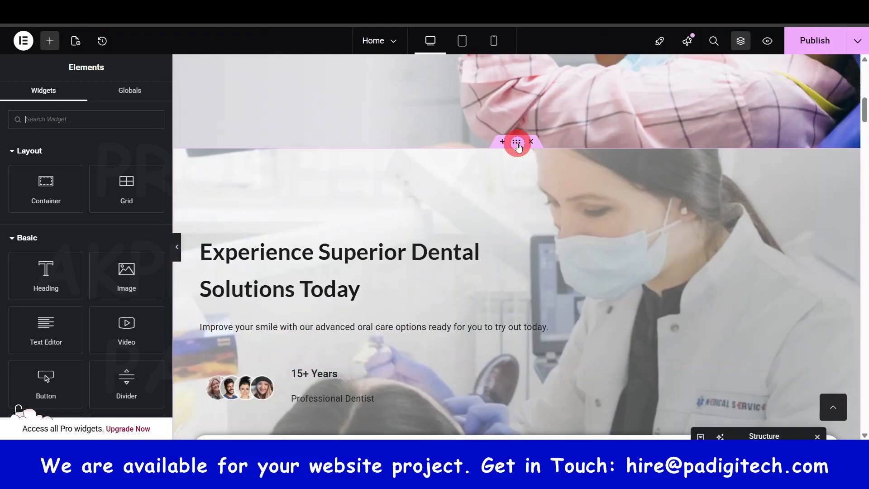
left_click(517, 142)
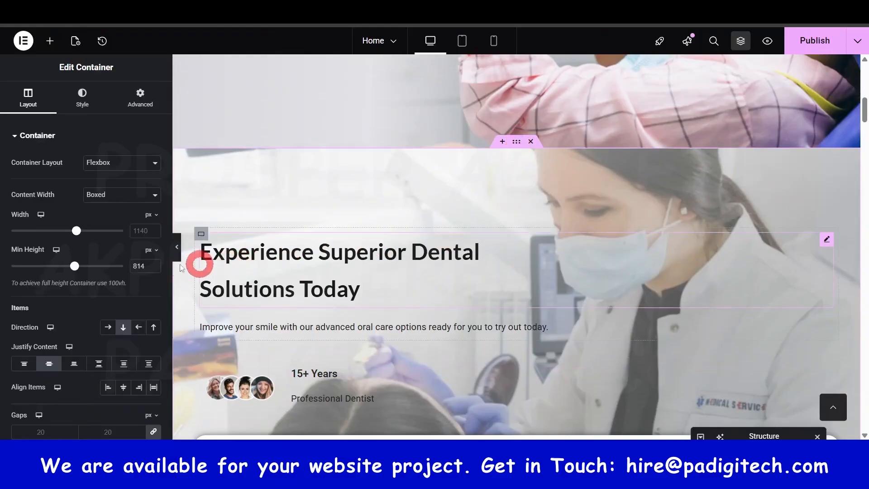
left_click(49, 141)
left_click(79, 101)
left_click(57, 169)
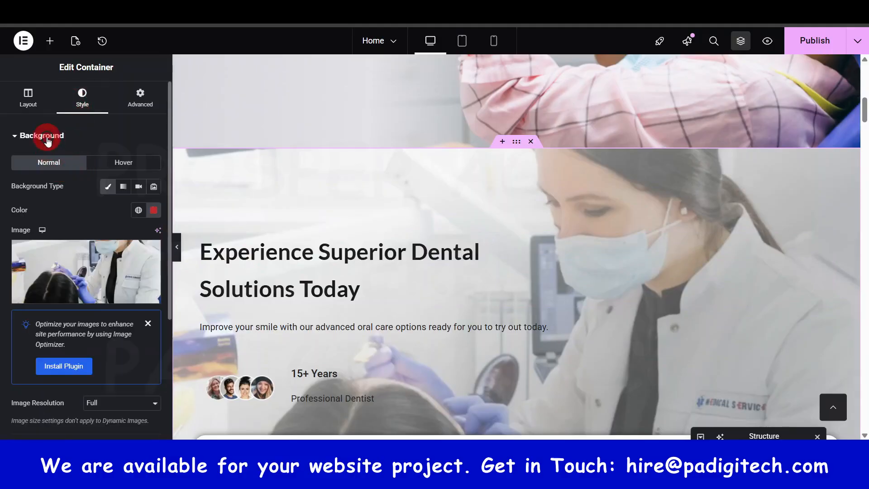
left_click(48, 141)
left_click(55, 161)
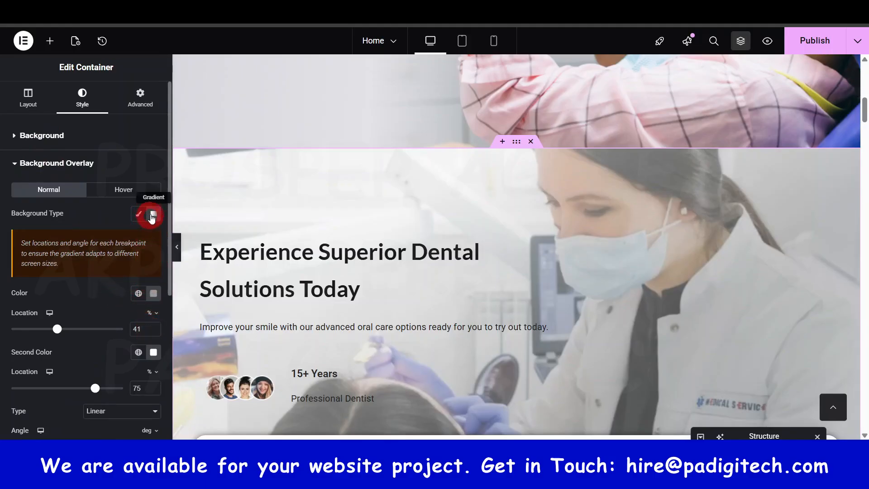
left_click(153, 215)
Dismiss the licence reminder and delete the recreated hero container beneath the original hero section.
scroll(393, 295, "down", 4)
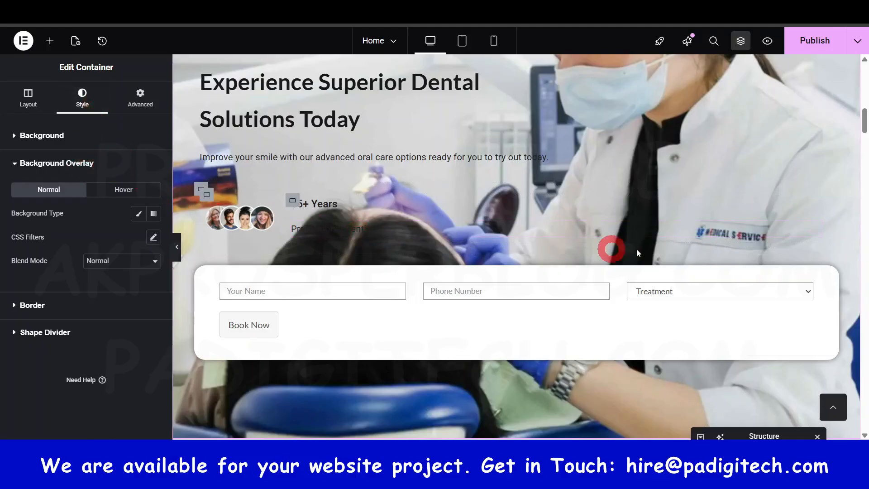
scroll(730, 245, "up", 3)
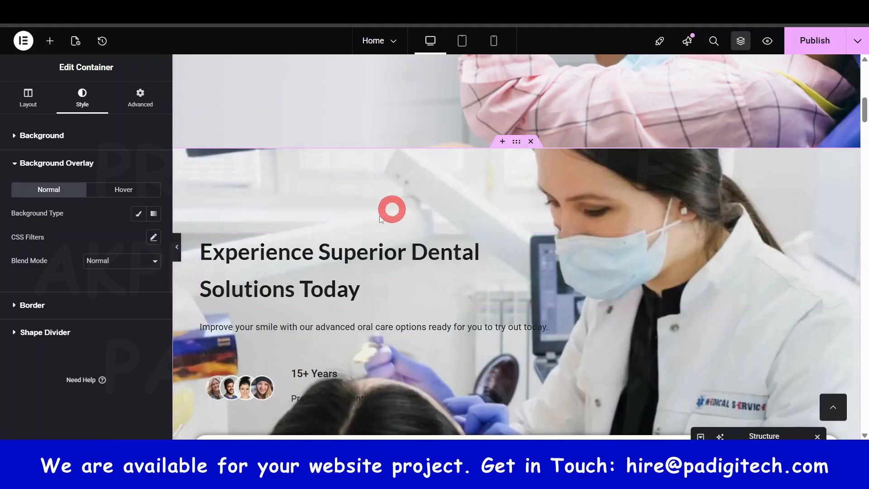
scroll(433, 306, "down", 2)
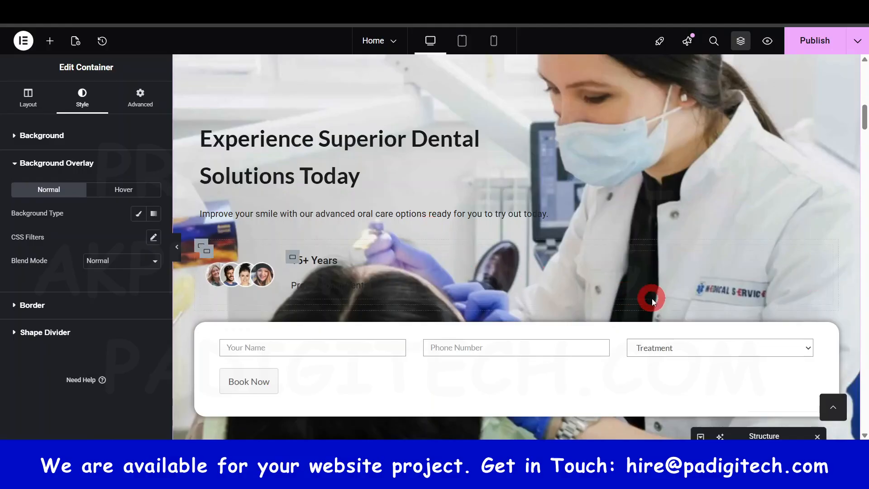
scroll(650, 297, "down", 3)
scroll(510, 232, "up", 6)
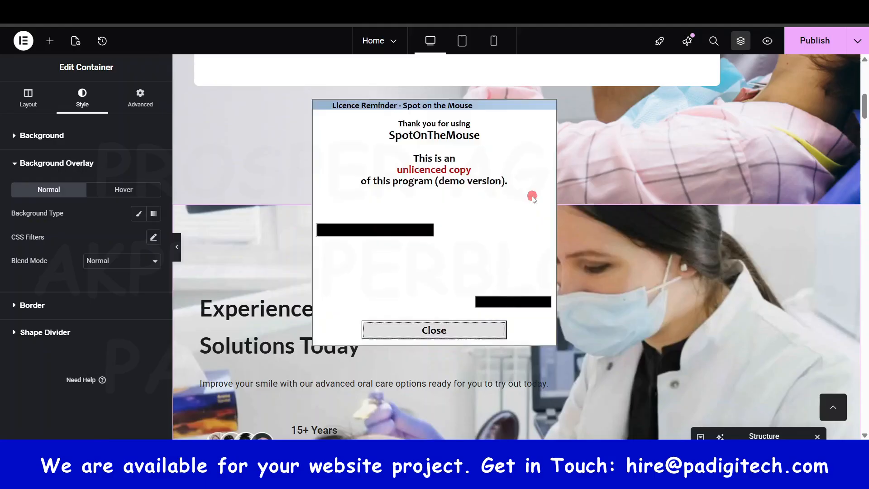
left_click(458, 331)
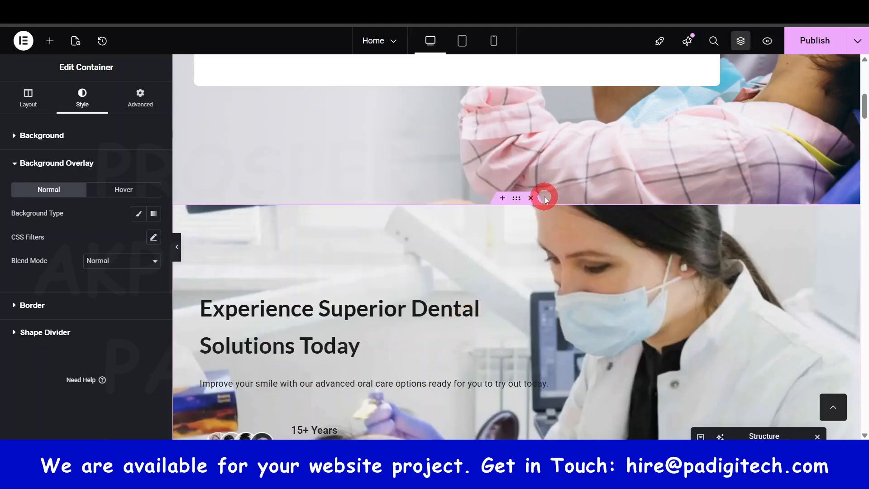
left_click(530, 198)
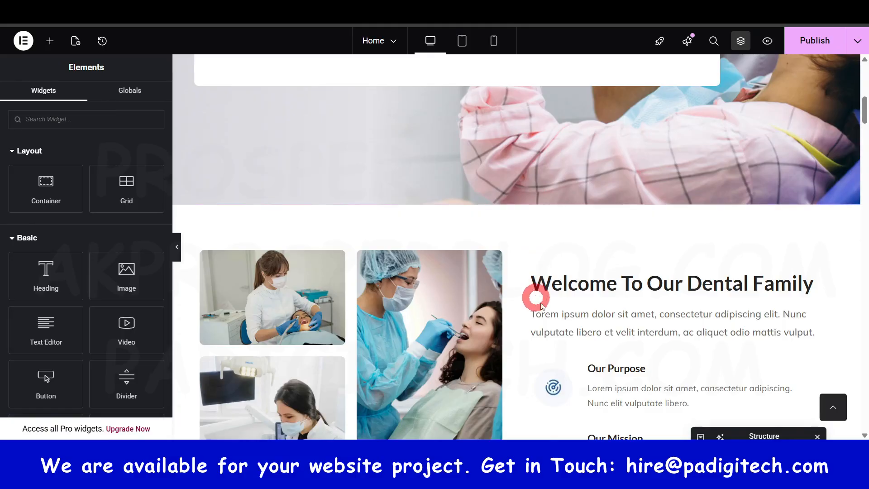
scroll(656, 325, "down", 3)
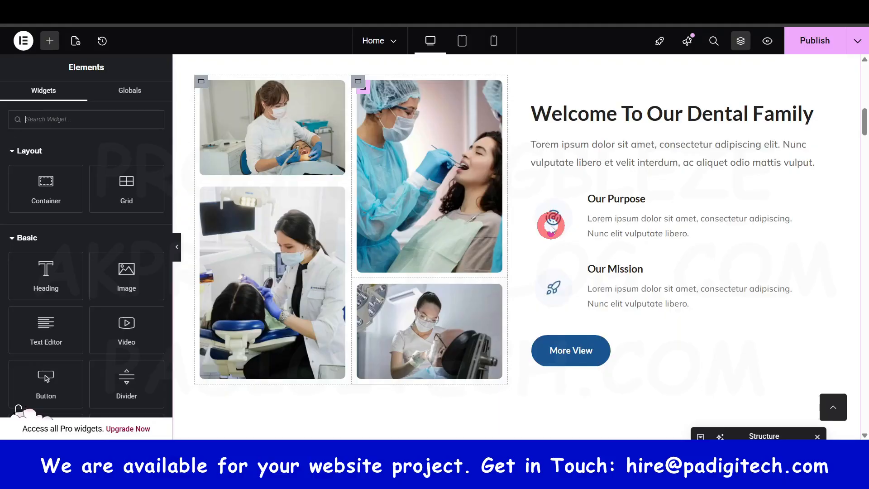
scroll(554, 235, "down", 1)
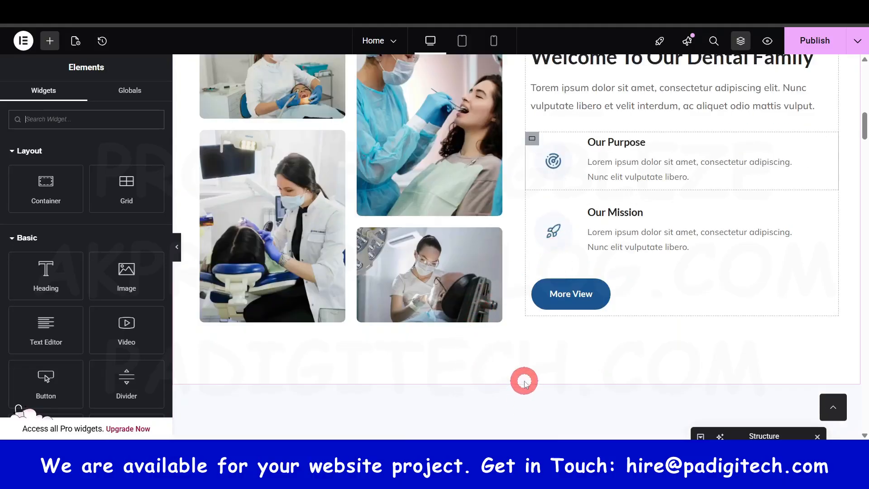
scroll(517, 387, "down", 2)
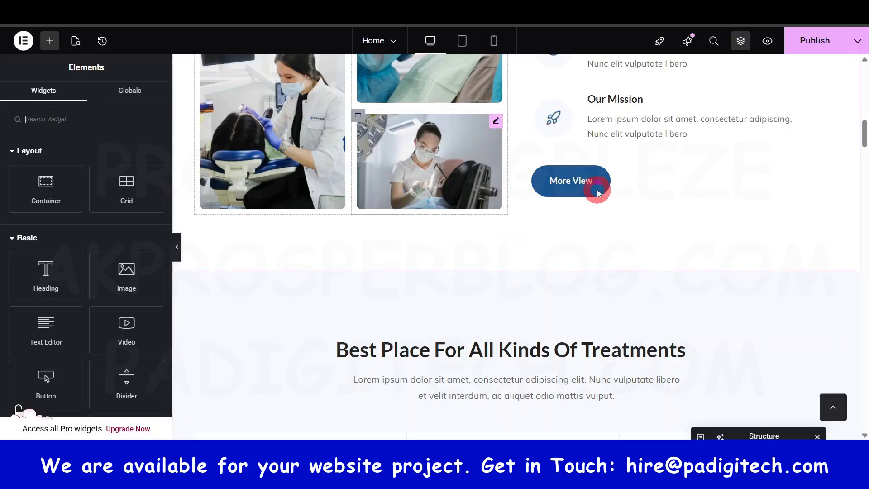
scroll(597, 193, "up", 2)
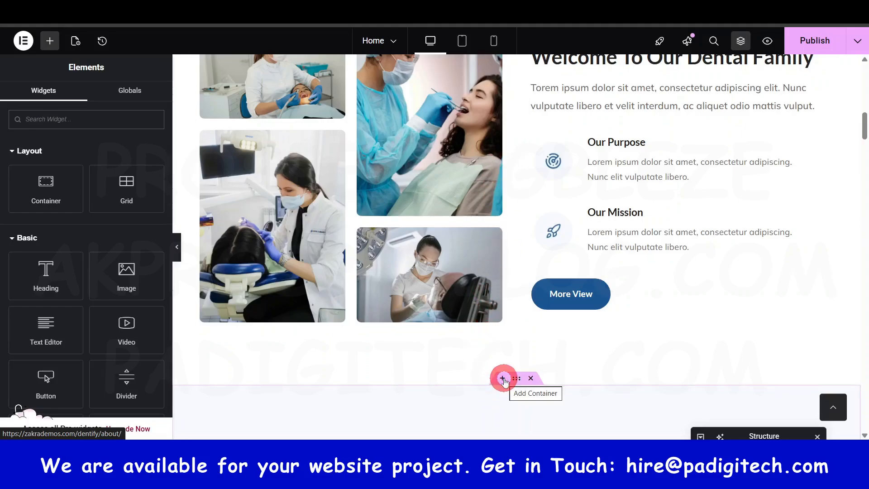
left_click(503, 379)
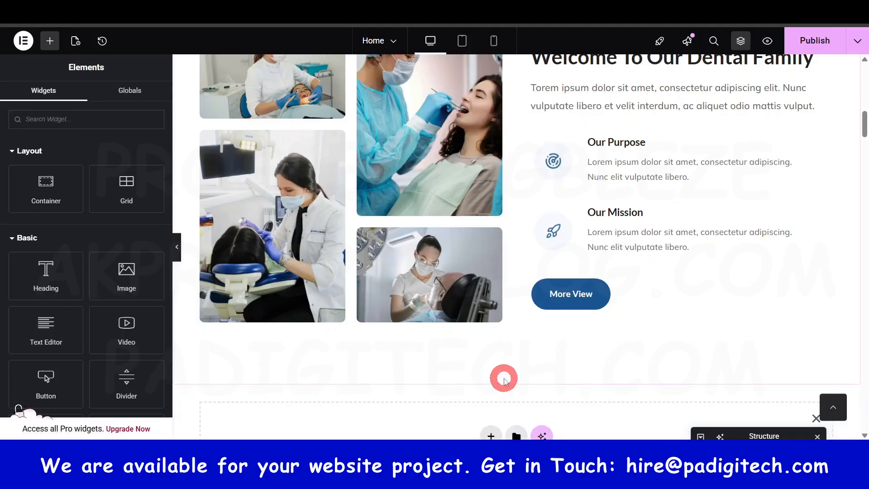
left_click(496, 324)
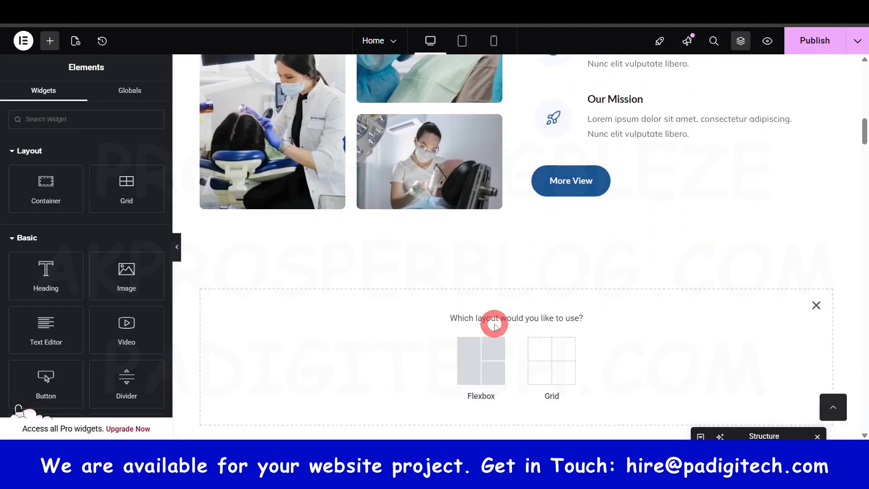
left_click(484, 349)
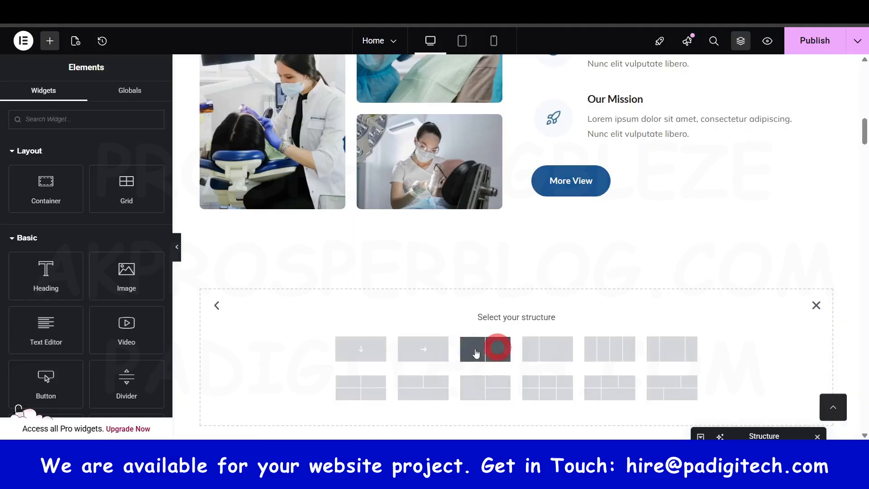
left_click(817, 305)
Examine the image containers and the Our Purpose heading and text in the Welcome To Our Dental Family section.
scroll(749, 309, "up", 5)
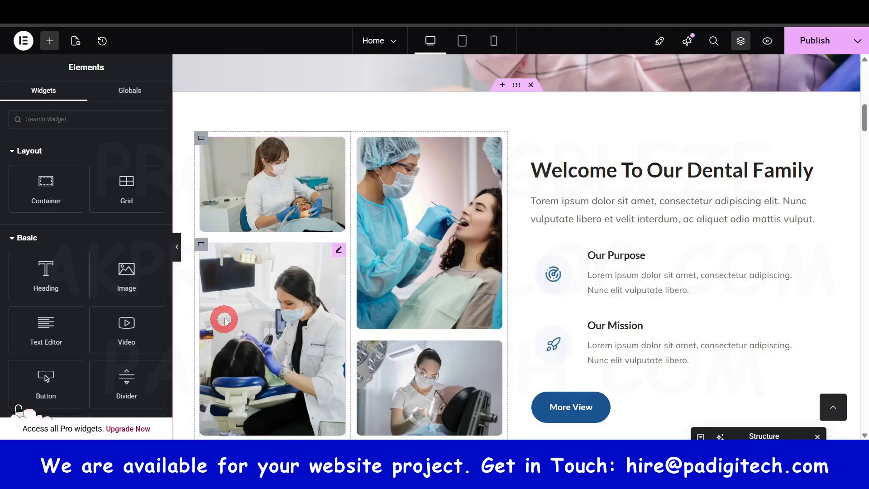
left_click(201, 139)
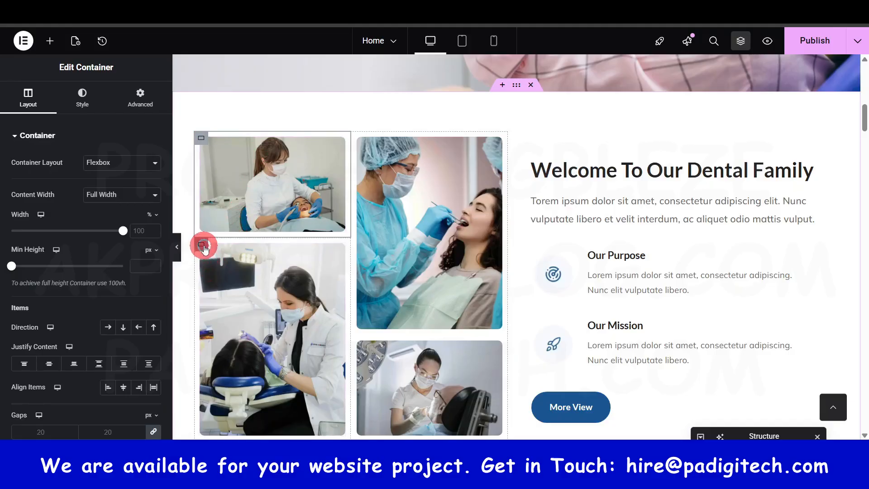
left_click(202, 247)
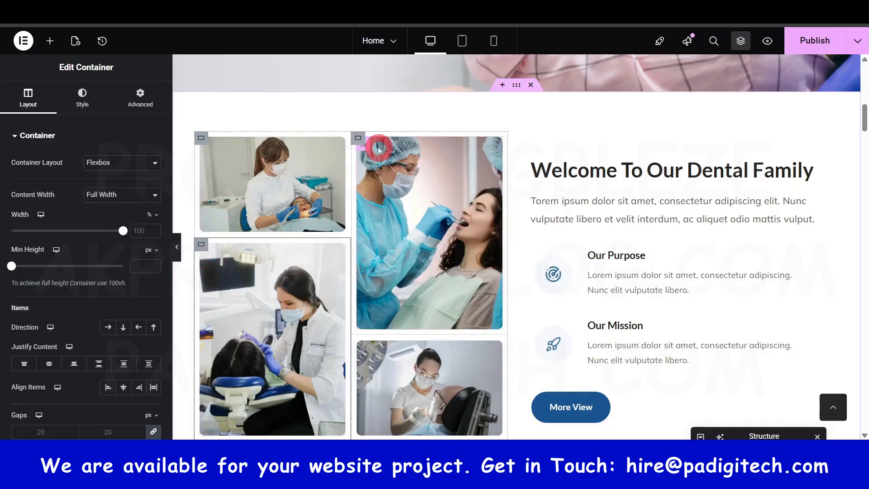
left_click(358, 138)
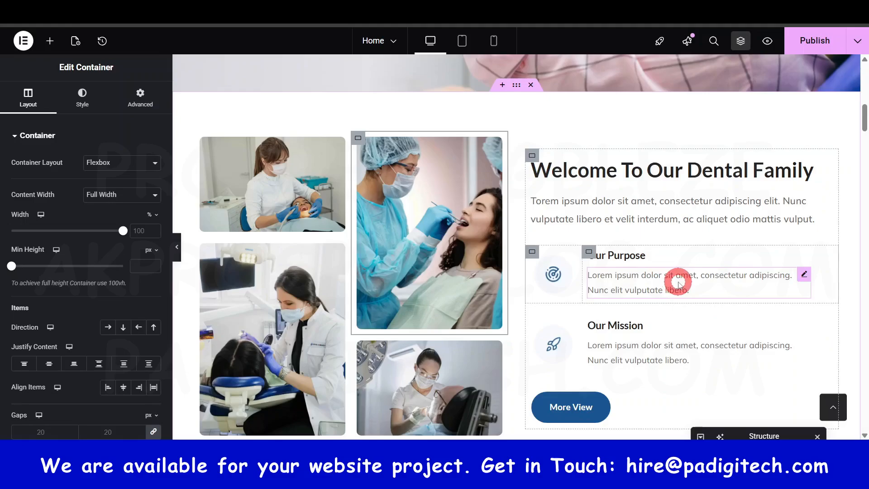
left_click(618, 261)
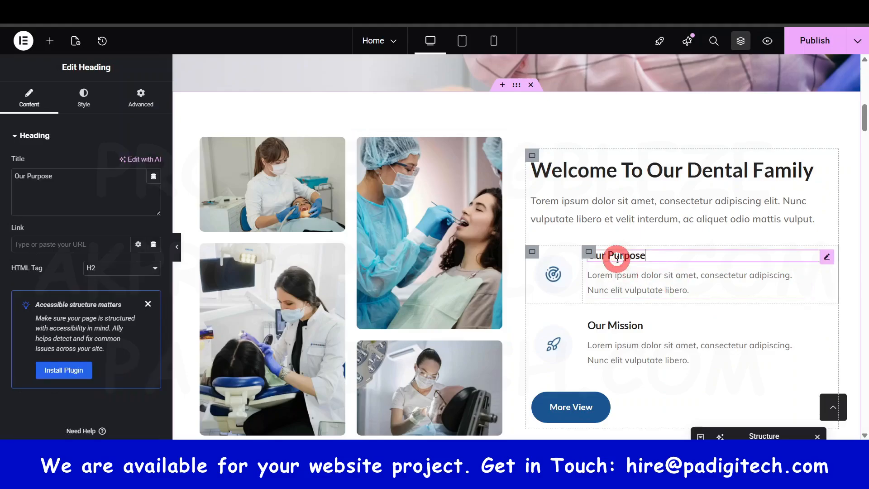
left_click(624, 283)
scroll(639, 306, "down", 5)
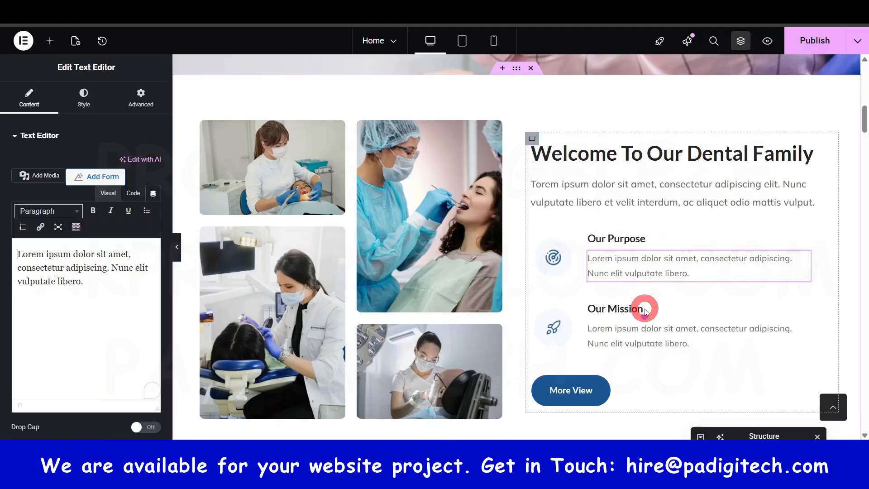
scroll(613, 253, "up", 5)
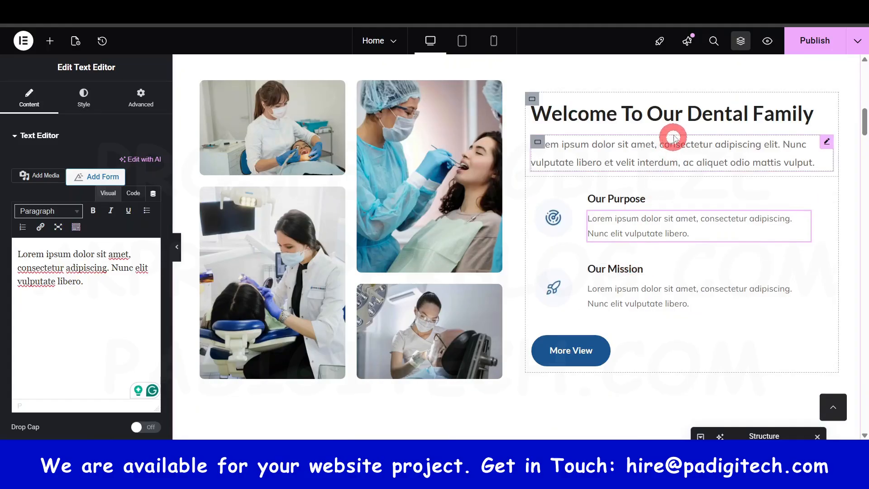
Examine the Best Place For All Kinds Of Treatments section, including its card texts, the Alignment Treatment heading and its Click here button.
scroll(634, 186, "up", 10)
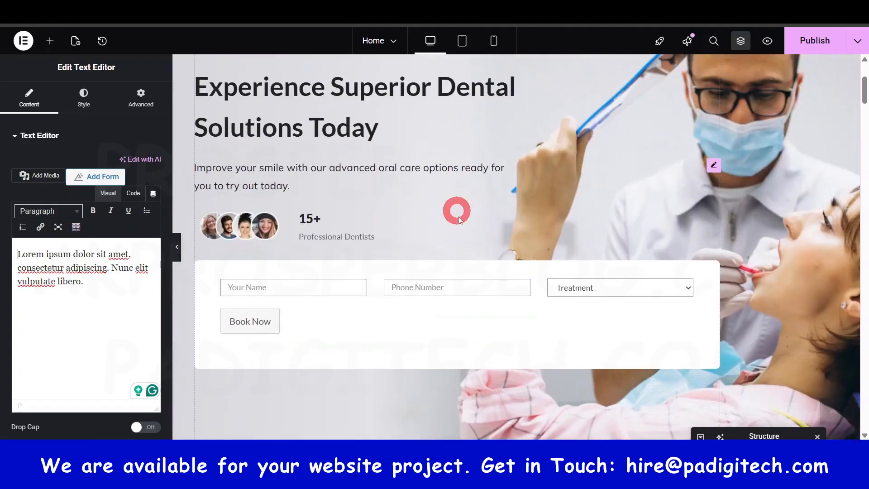
scroll(502, 234, "down", 15)
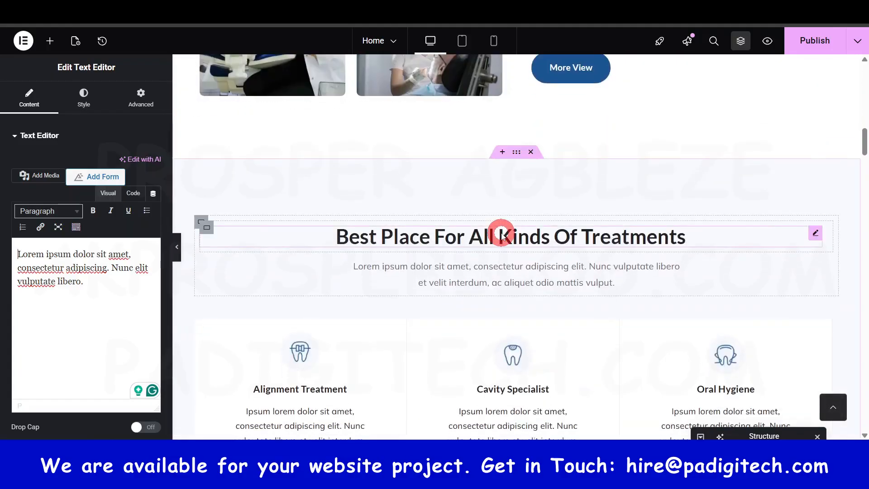
scroll(501, 234, "down", 8)
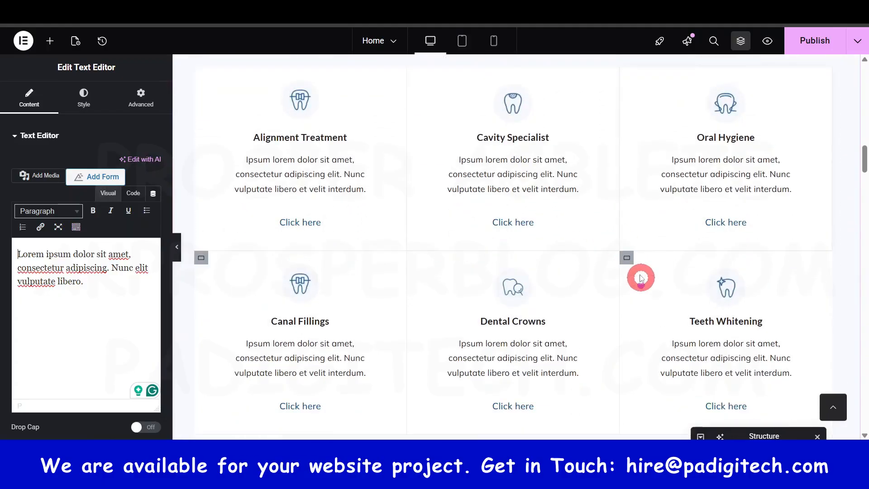
scroll(562, 249, "up", 5)
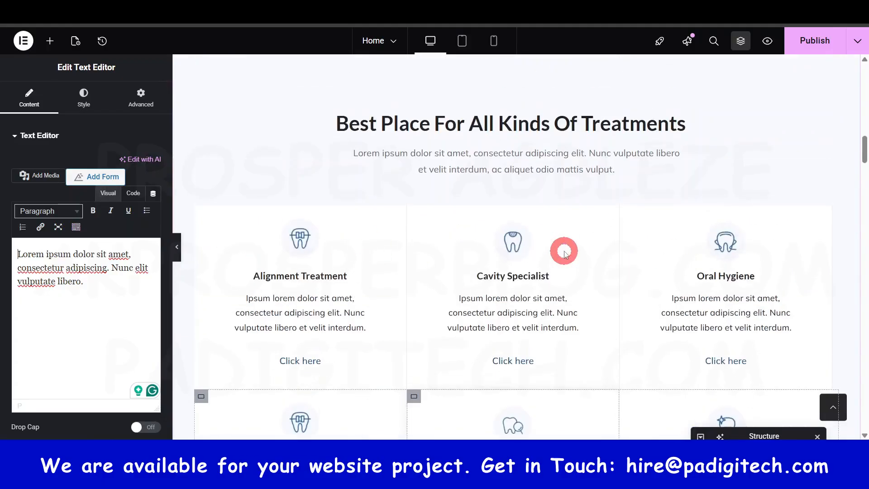
scroll(670, 219, "up", 3)
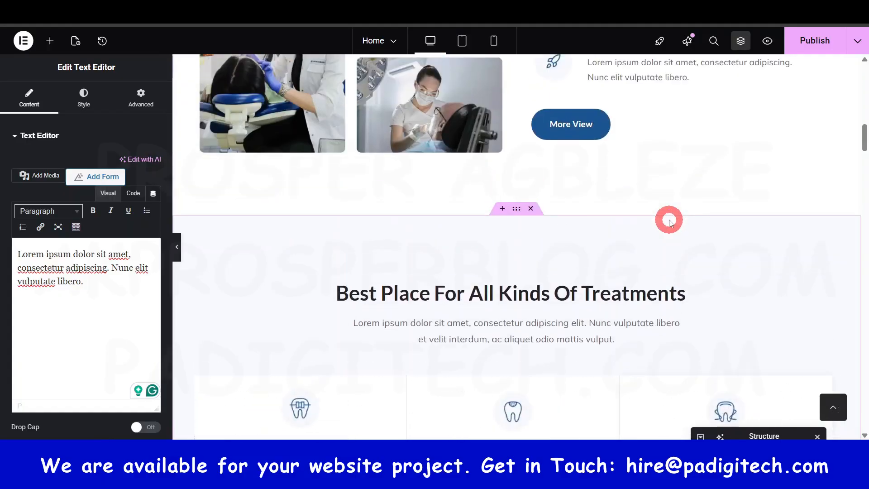
scroll(662, 222, "down", 5)
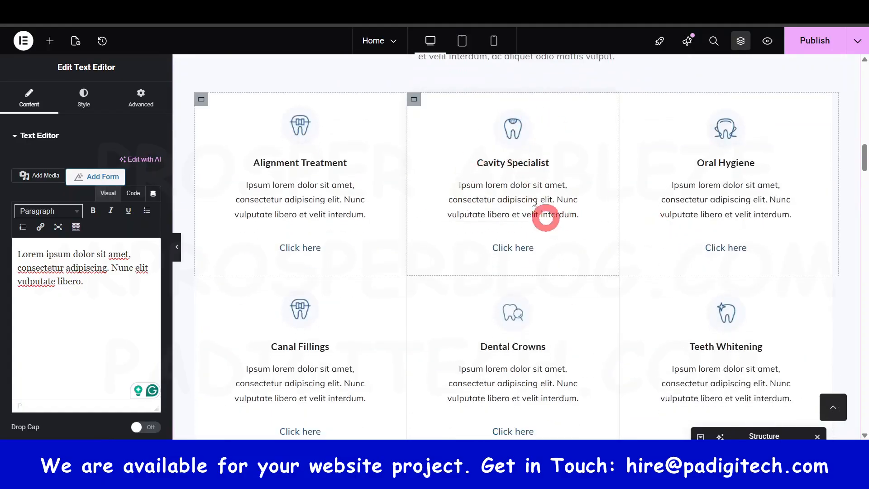
left_click(523, 209)
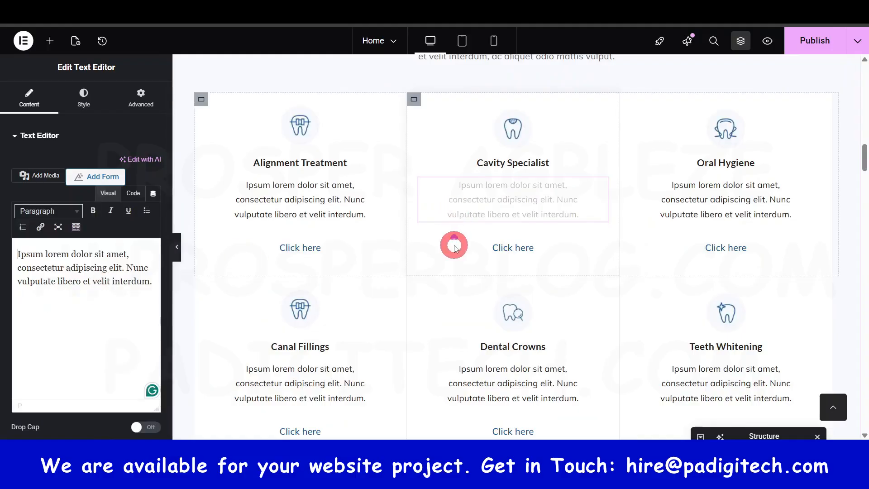
scroll(452, 244, "up", 5)
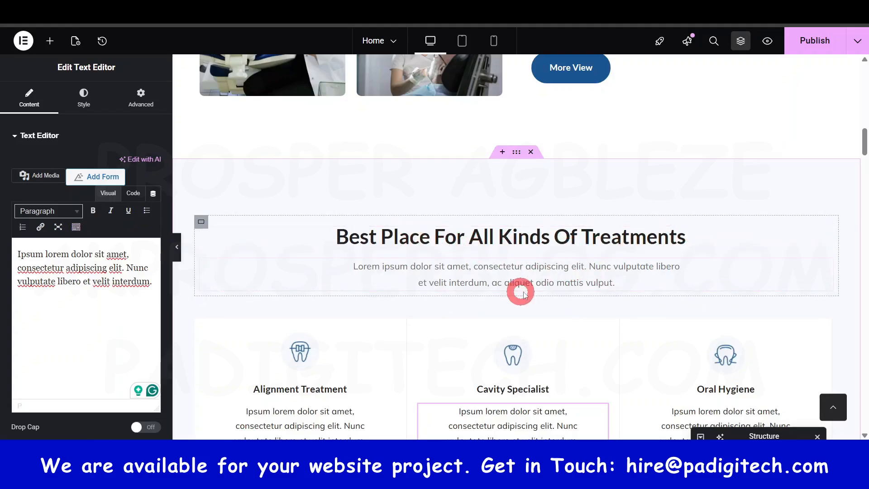
scroll(516, 276, "down", 3)
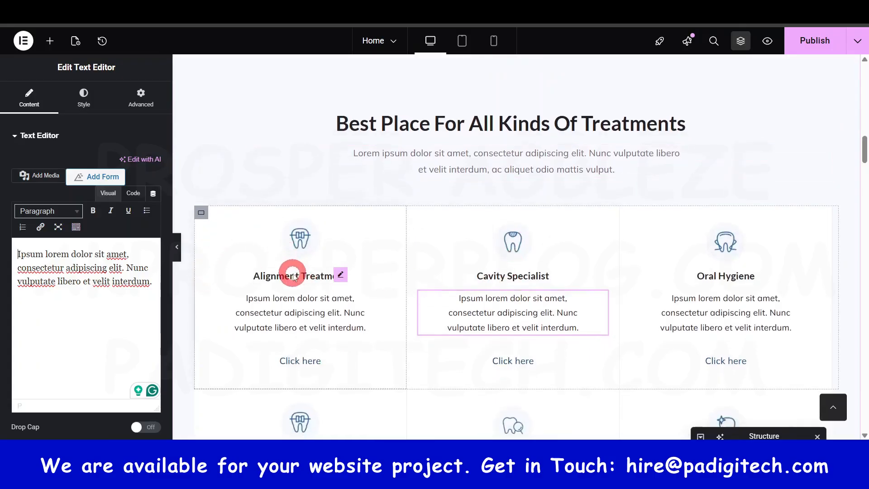
left_click(295, 275)
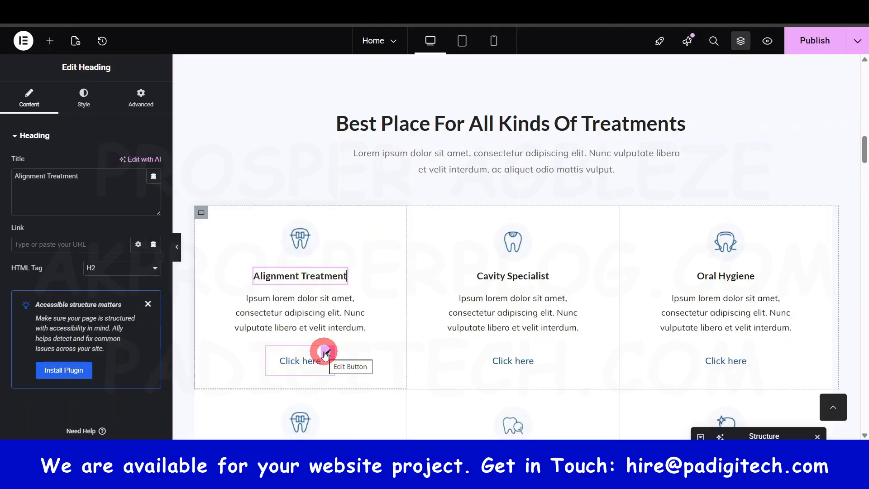
left_click(300, 361)
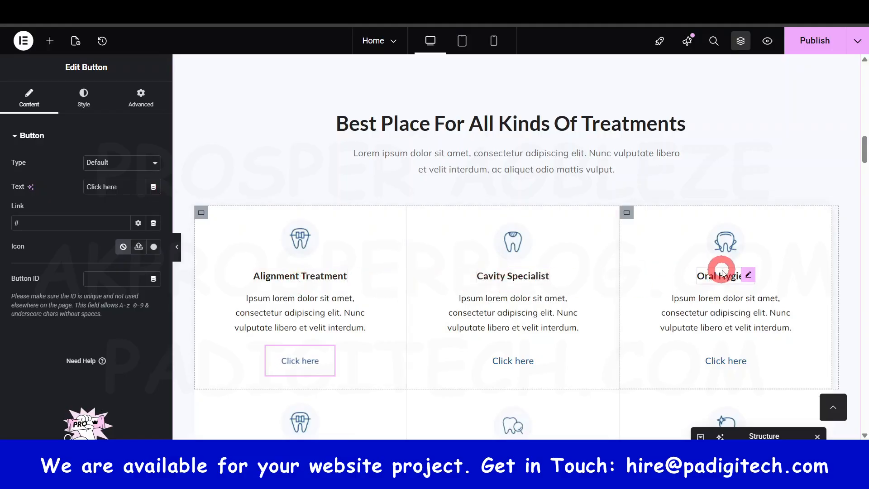
Inspect the View More button's link below the treatment cards and review the sections down to Why Choose Us.
scroll(725, 278, "down", 10)
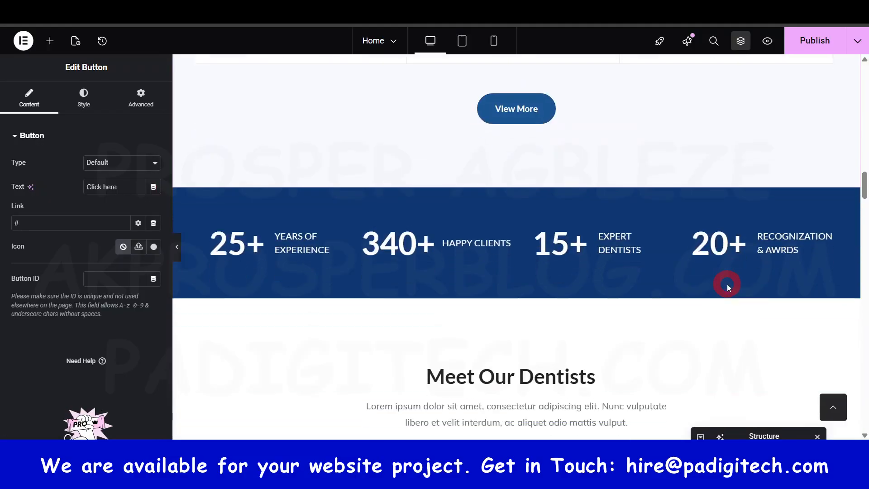
scroll(572, 149, "up", 4)
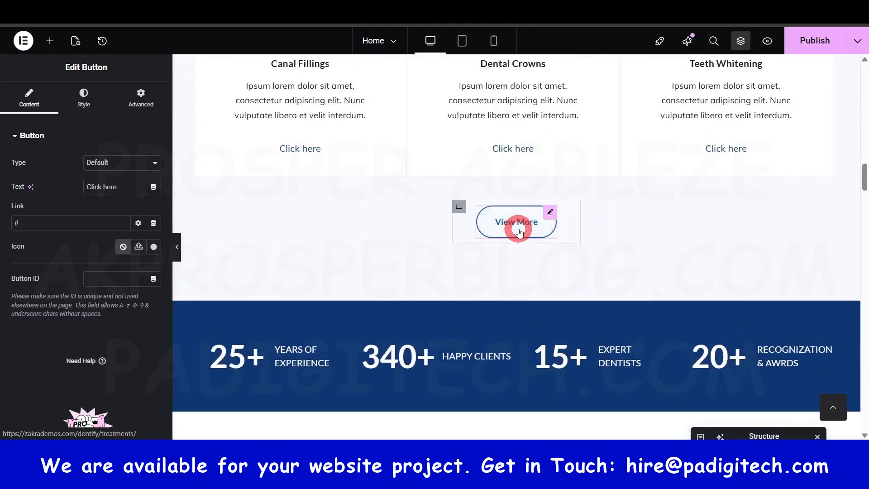
left_click(519, 232)
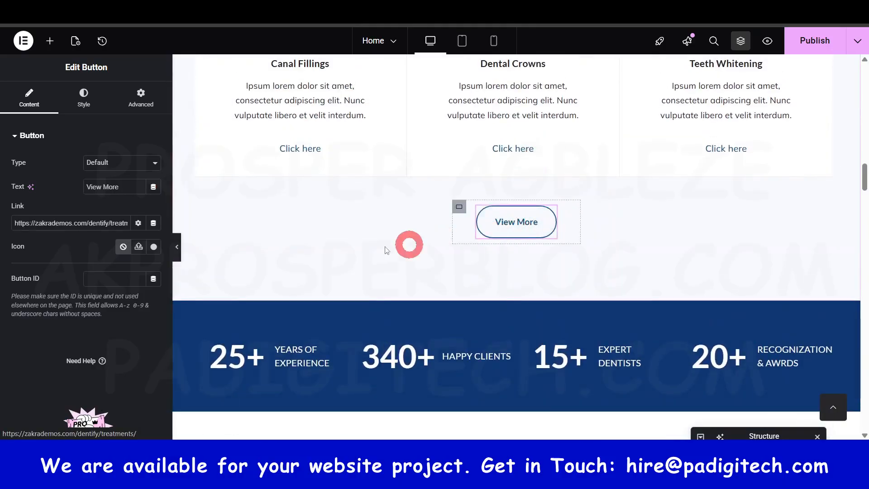
left_click(93, 220)
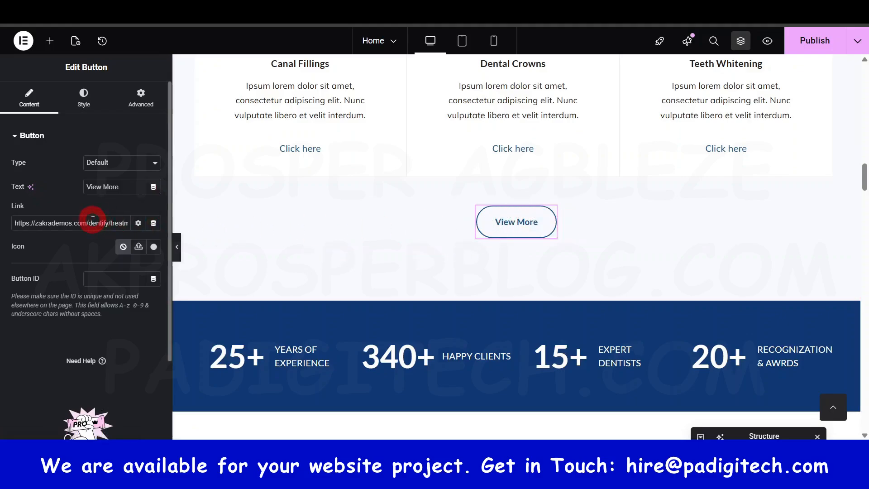
scroll(498, 280, "down", 6)
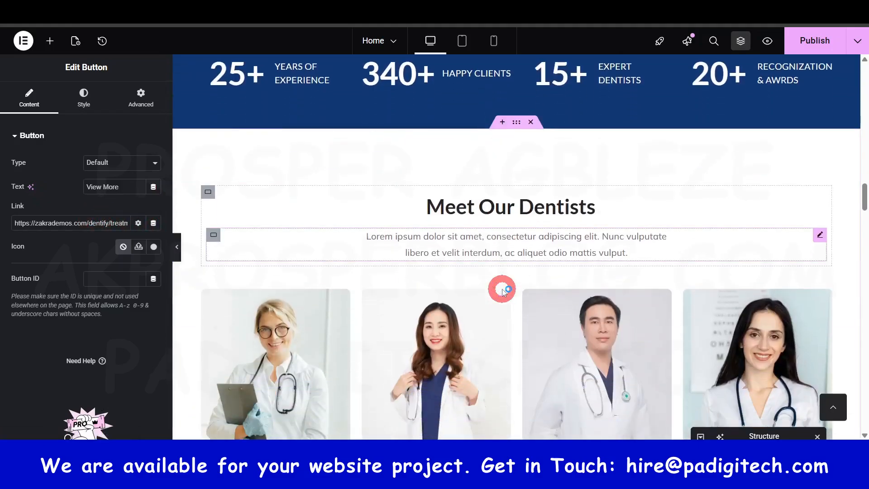
scroll(503, 291, "down", 10)
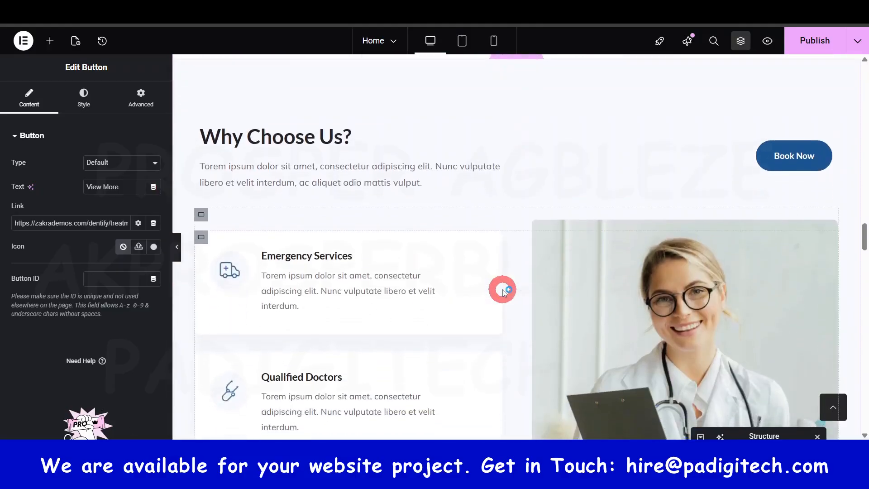
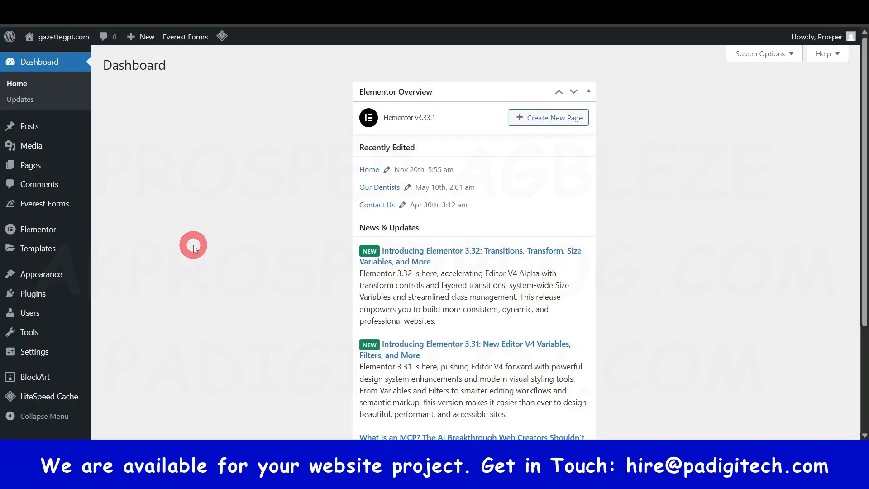
Create a new WordPress page from the Pages list and title it FAQ.
left_click(37, 166)
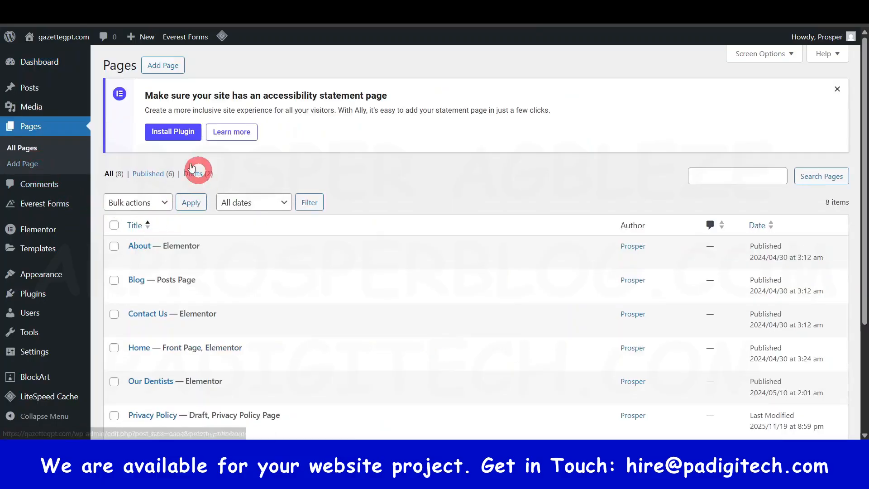
left_click(175, 75)
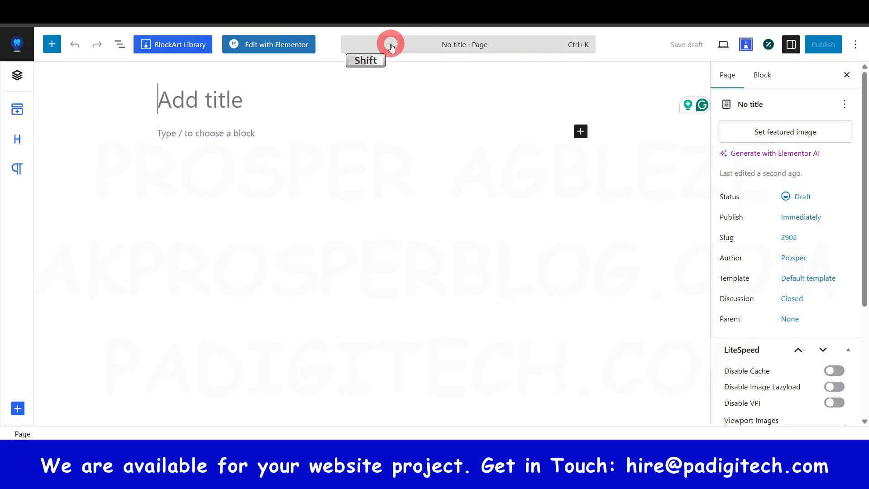
type("FAQ")
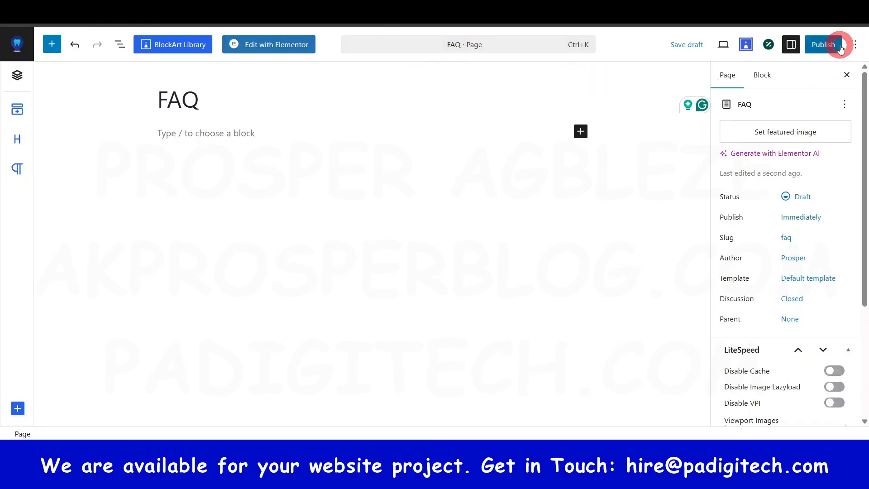
Review the template choices available for the FAQ page and return to its page settings.
left_click(803, 278)
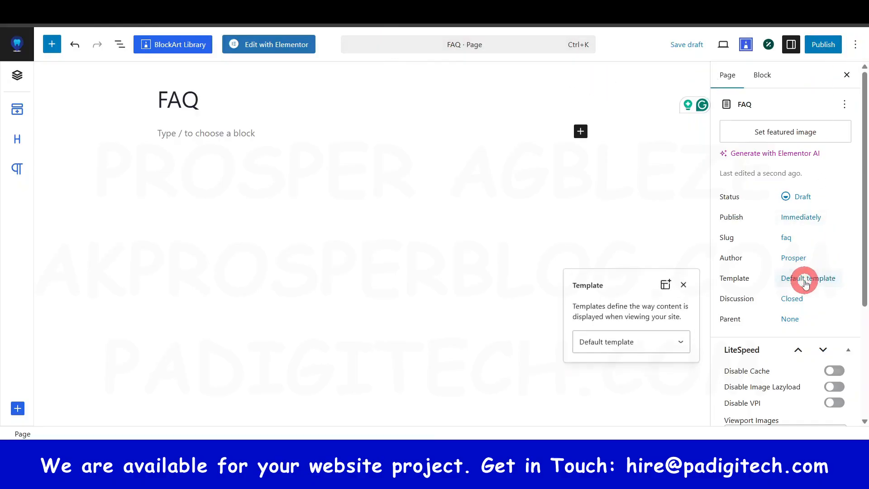
left_click(630, 337)
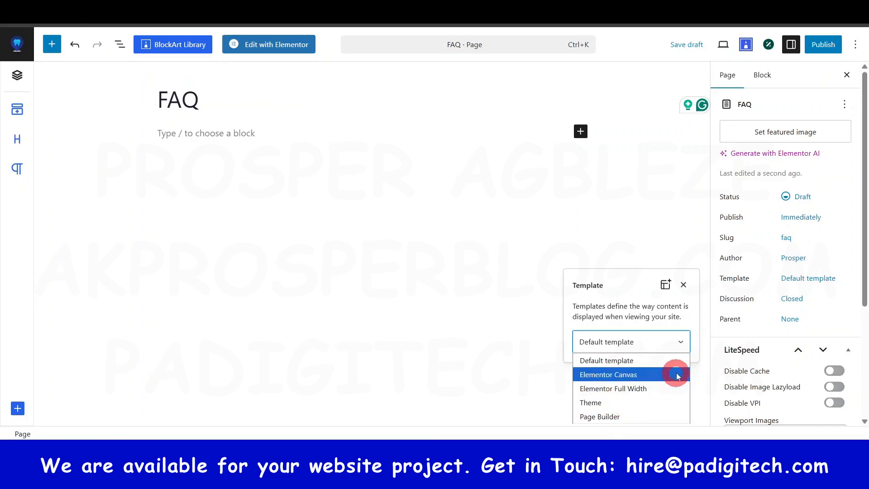
left_click(680, 342)
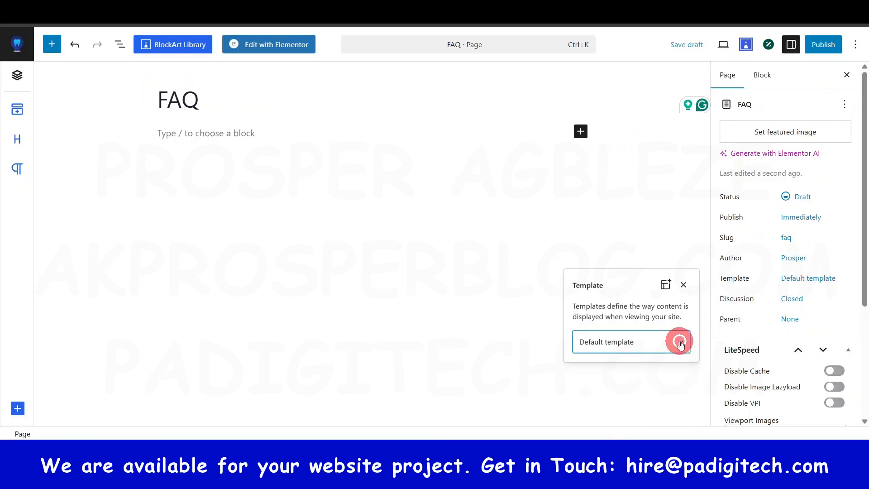
left_click(660, 387)
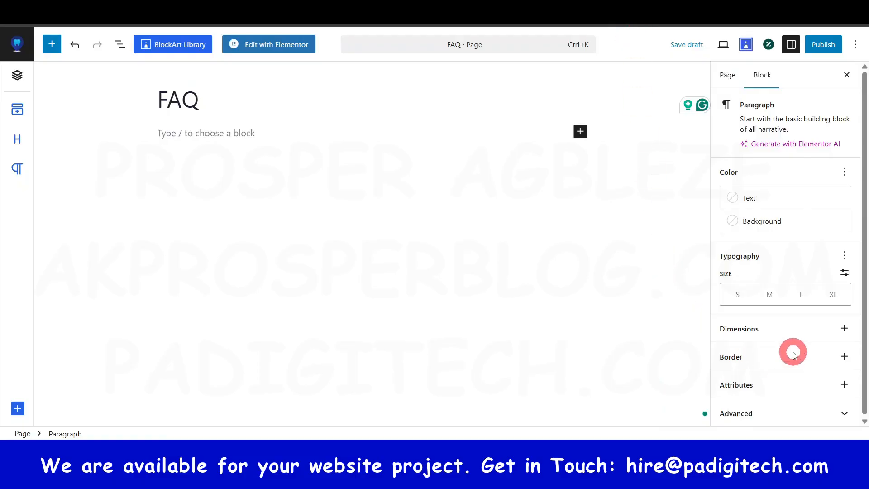
left_click(727, 78)
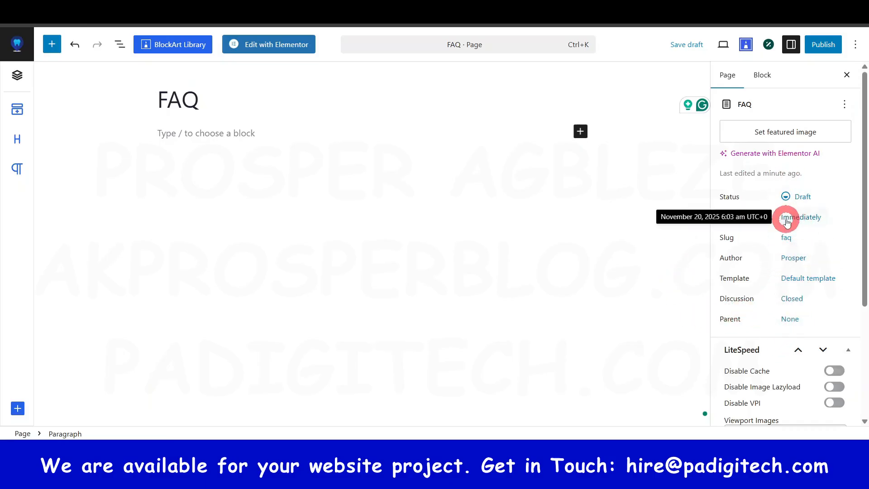
Publish the FAQ page and open the live page in a new browser tab.
left_click(821, 47)
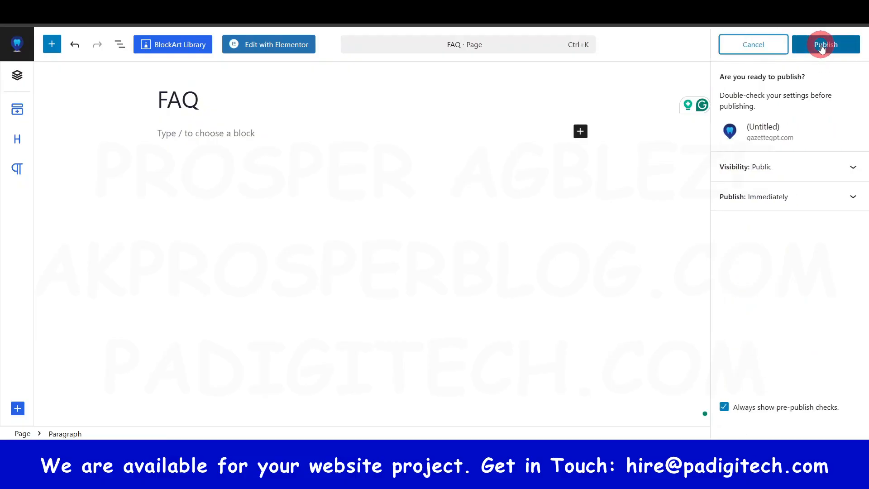
left_click(819, 45)
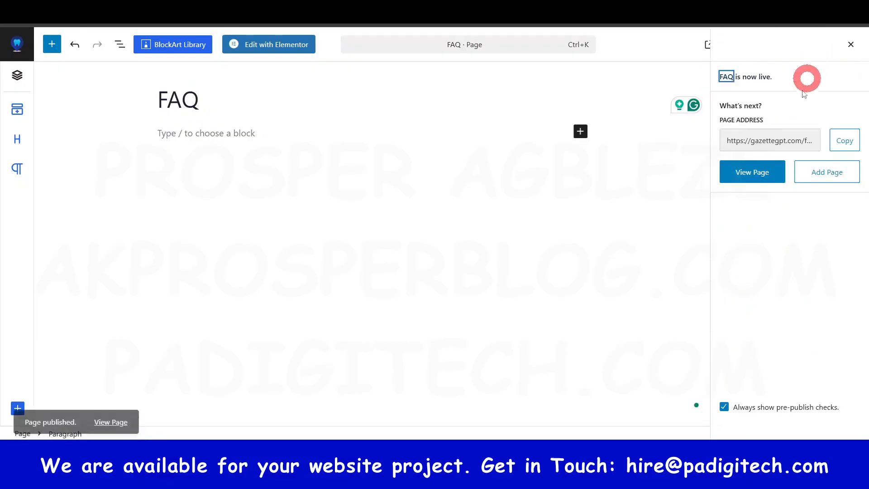
right_click(108, 415)
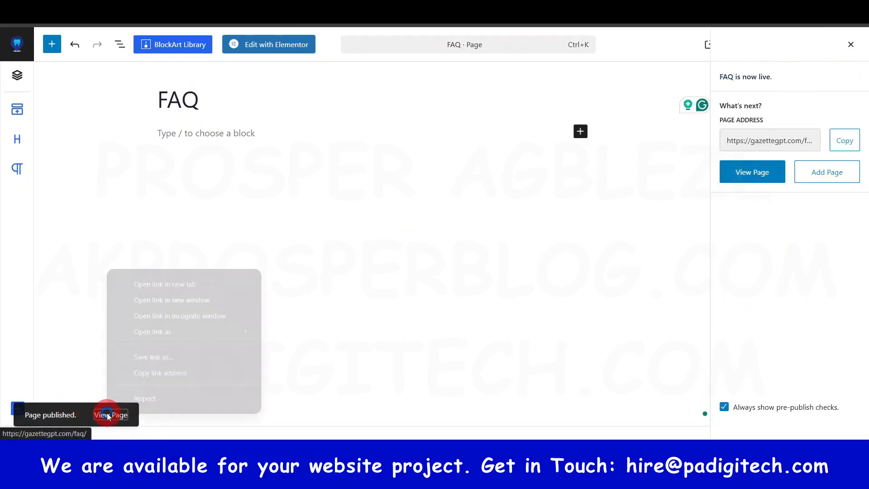
left_click(190, 284)
key("ctrl+Tab")
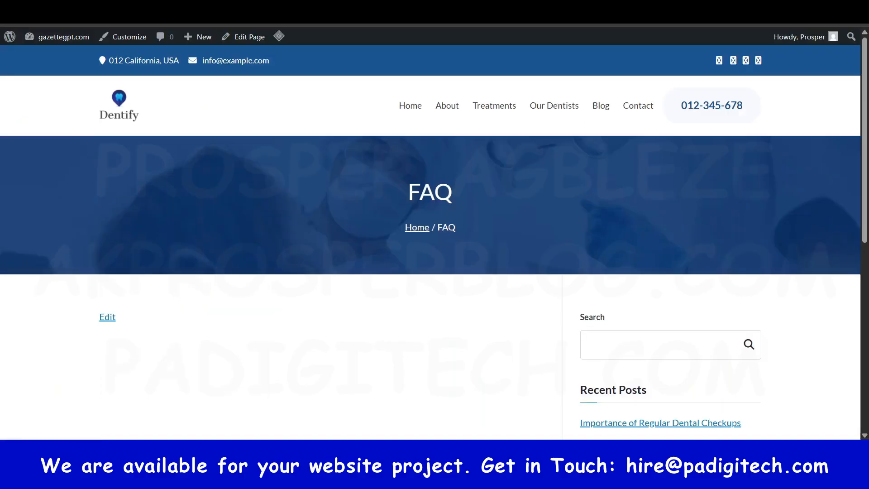
Examine the live FAQ page's default layout, including its header banner, empty content area, sidebar widgets and footer.
scroll(483, 240, "down", 3)
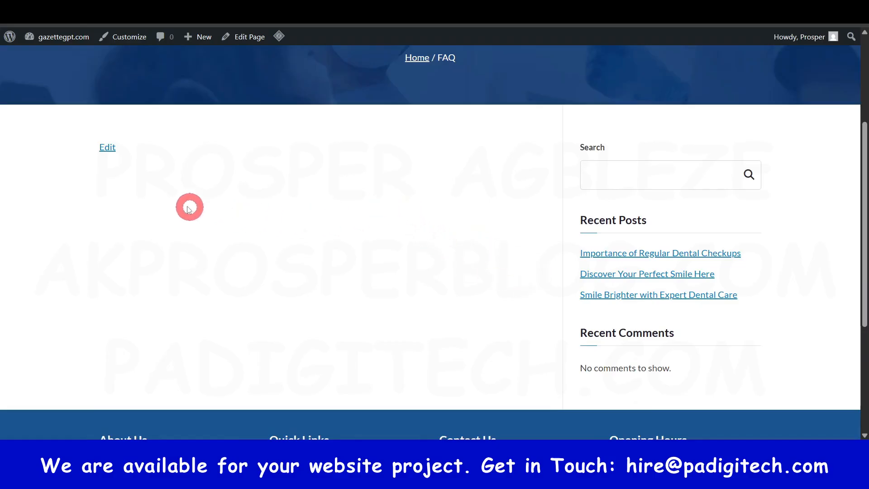
scroll(274, 189, "up", 3)
scroll(275, 190, "down", 2)
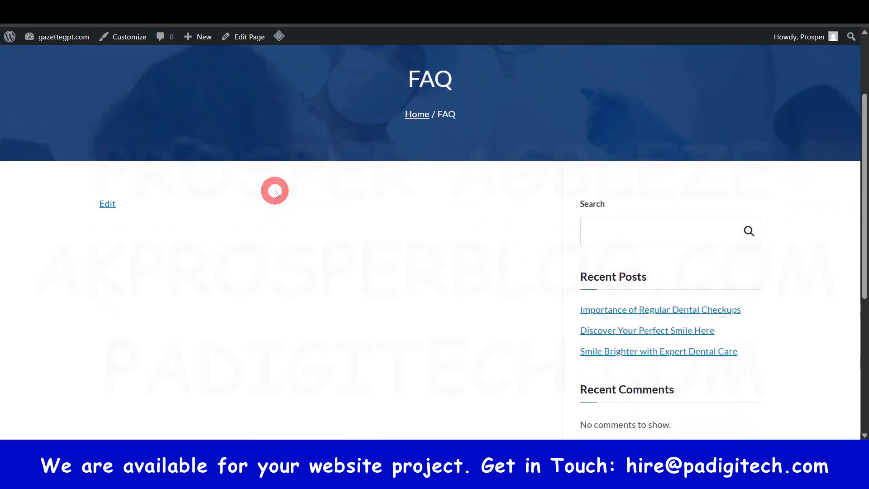
scroll(274, 191, "down", 1)
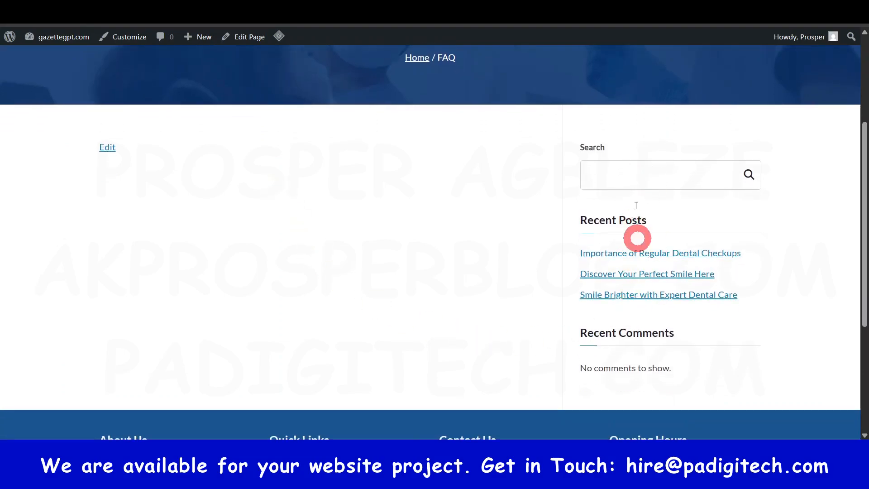
scroll(668, 326, "down", 1)
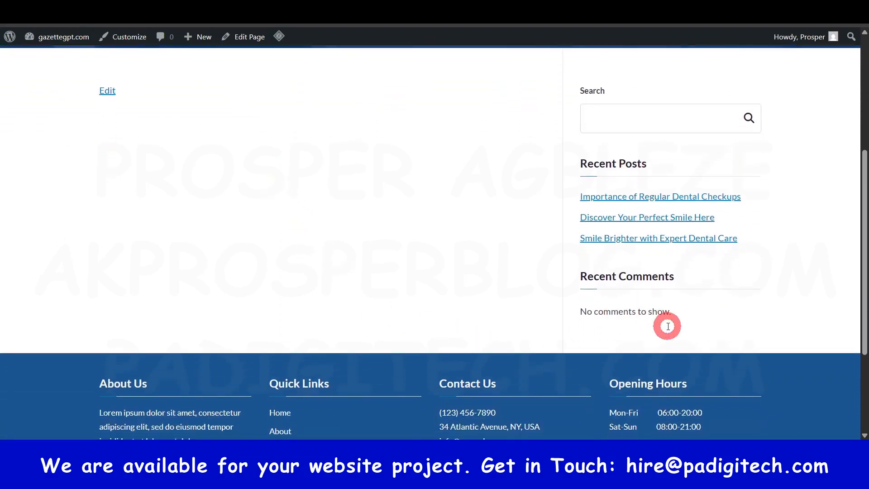
scroll(667, 326, "up", 2)
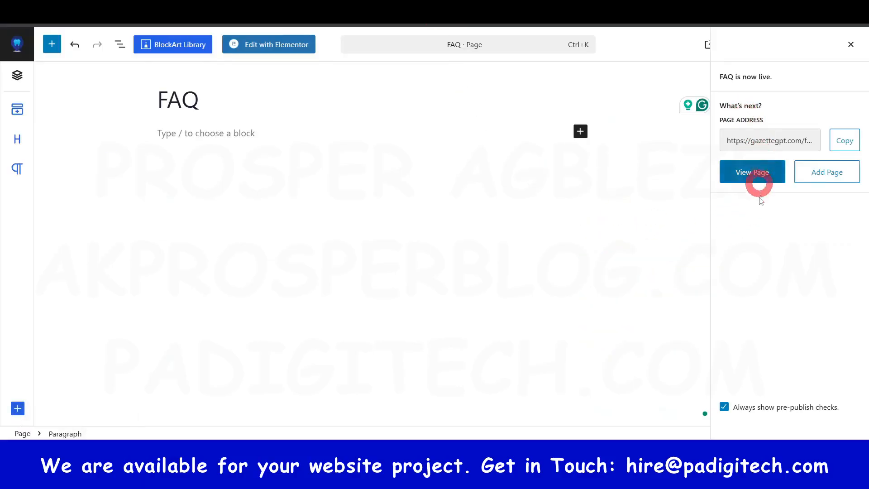
Change the FAQ page's template to Page Builder, save the page, and check its live version.
left_click(850, 44)
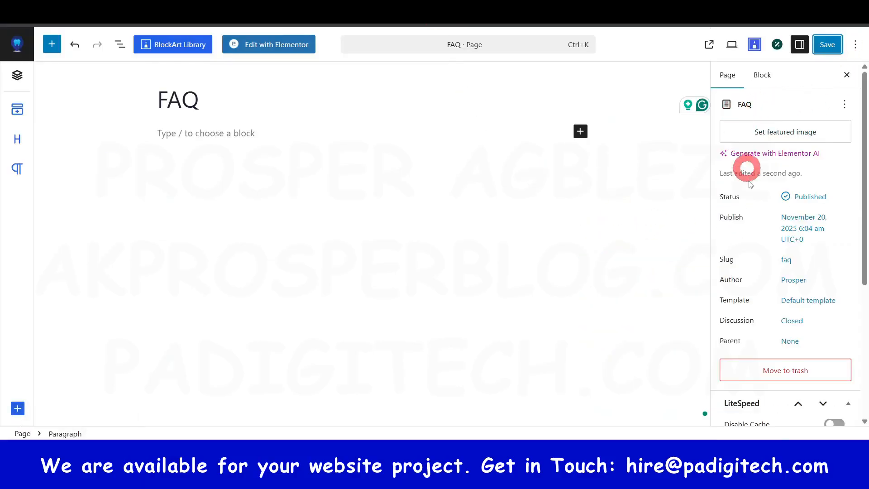
left_click(808, 301)
left_click(650, 368)
left_click(607, 344)
left_click(827, 48)
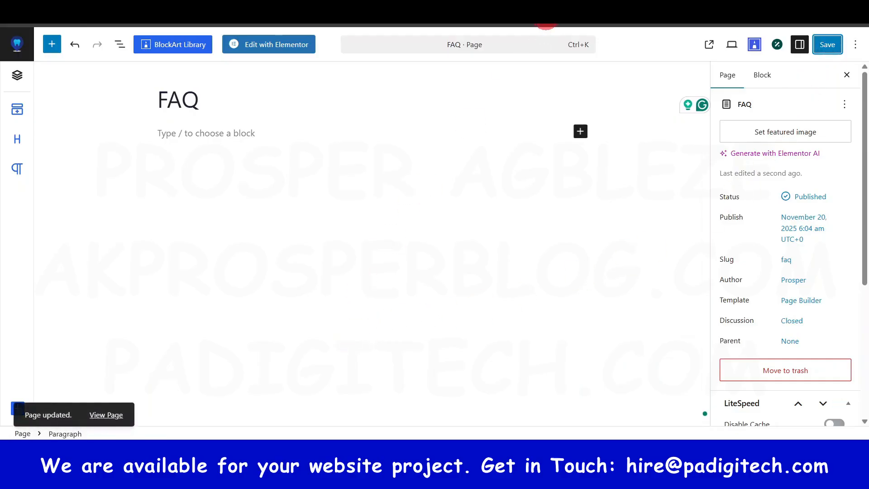
left_click(153, 56)
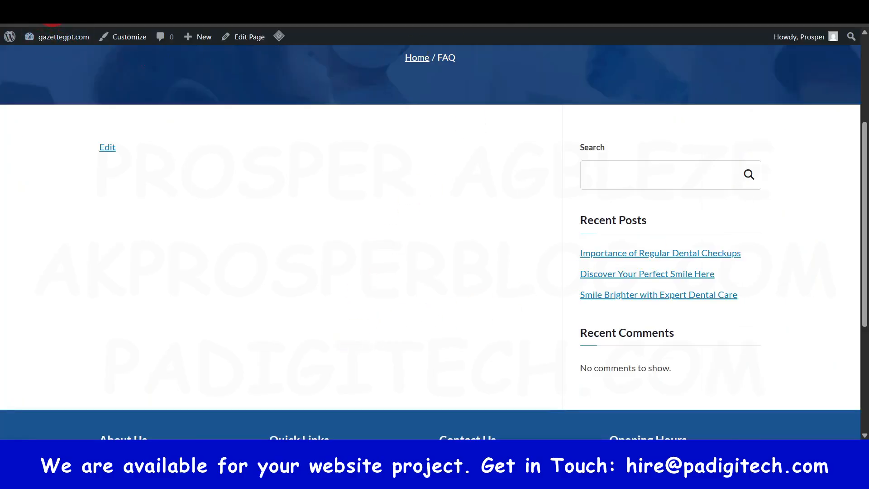
scroll(477, 289, "up", 2)
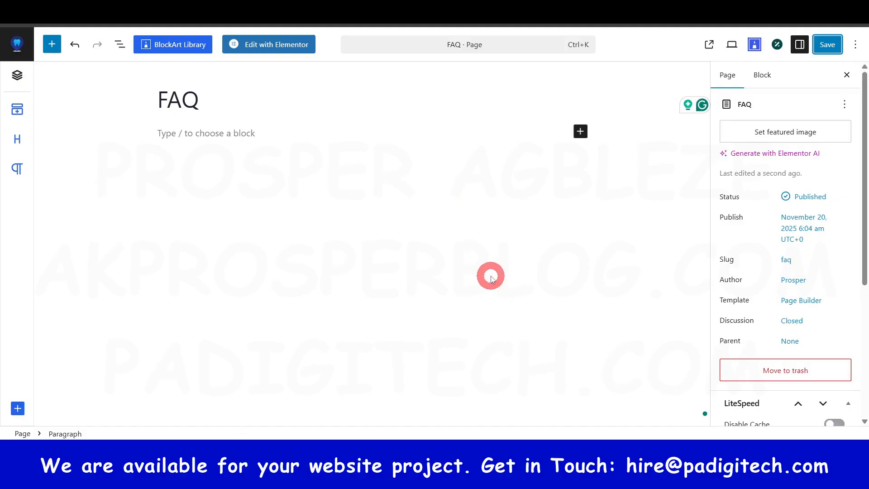
Open the FAQ page in Elementor and inspect its header banner, empty content area and footer.
left_click(270, 46)
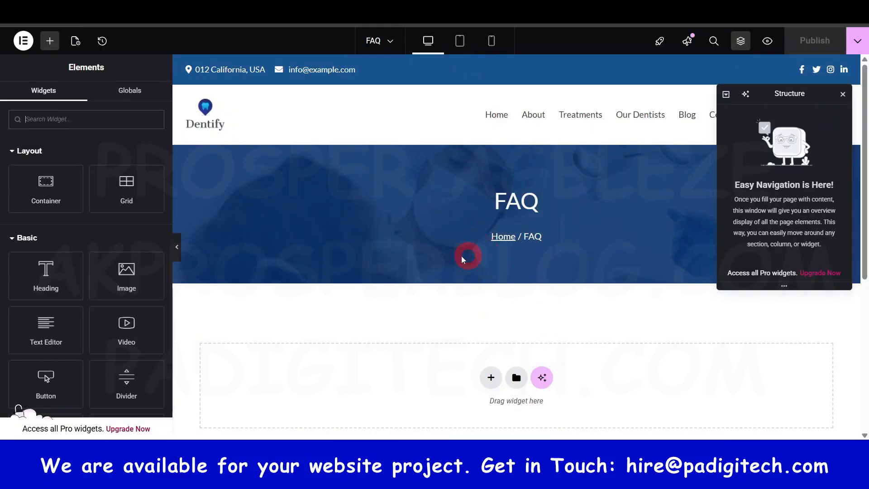
scroll(471, 316, "down", 3)
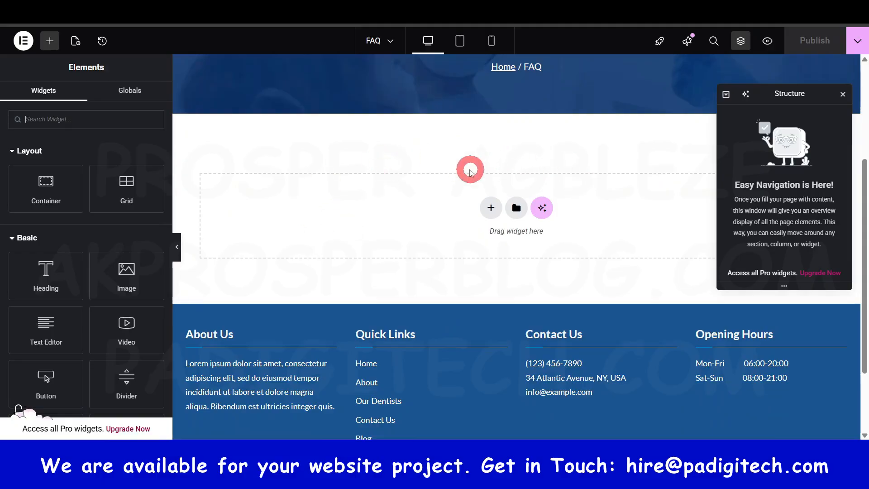
scroll(477, 231, "up", 2)
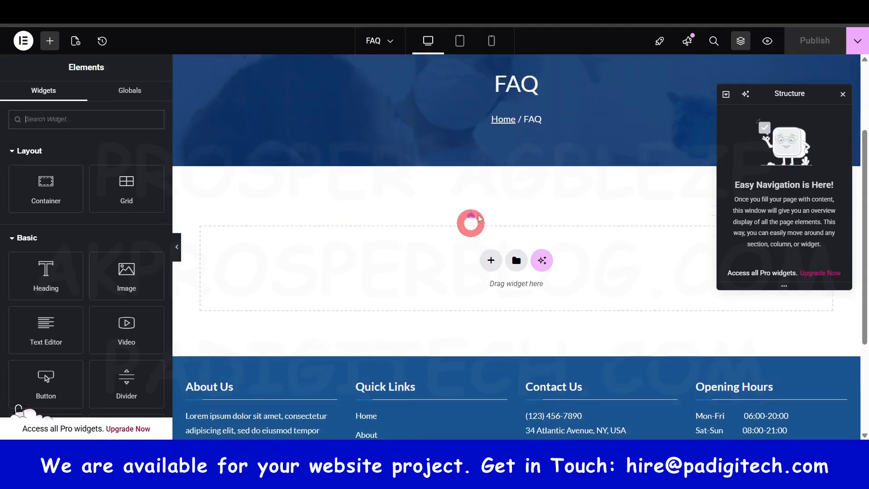
scroll(452, 170, "down", 4)
scroll(478, 278, "up", 5)
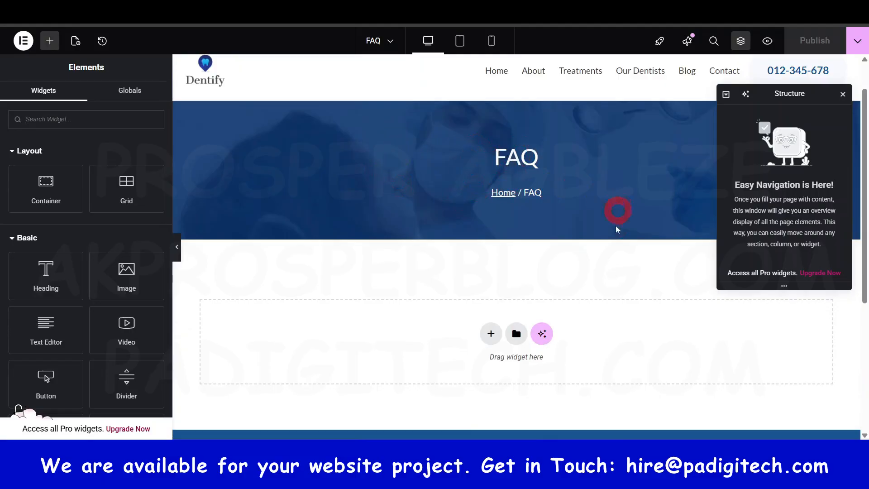
Exit Elementor to the WordPress editor and return to the site's Pages list.
left_click(23, 41)
left_click(51, 190)
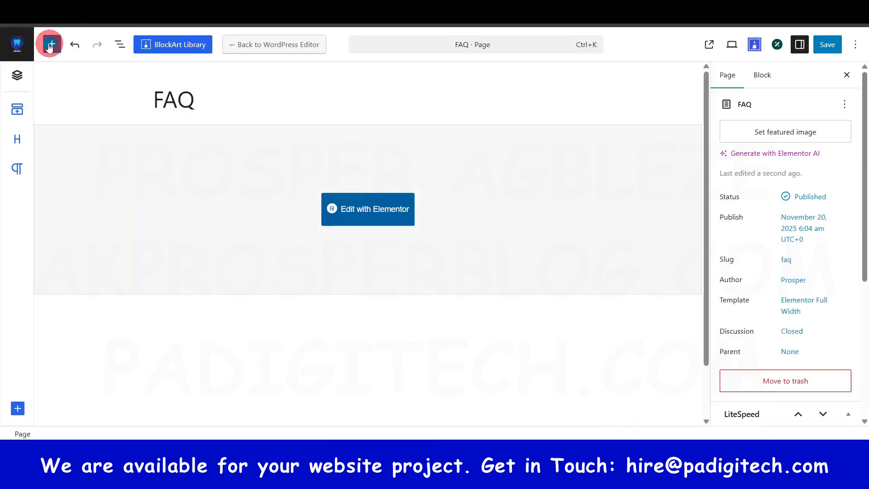
left_click(17, 43)
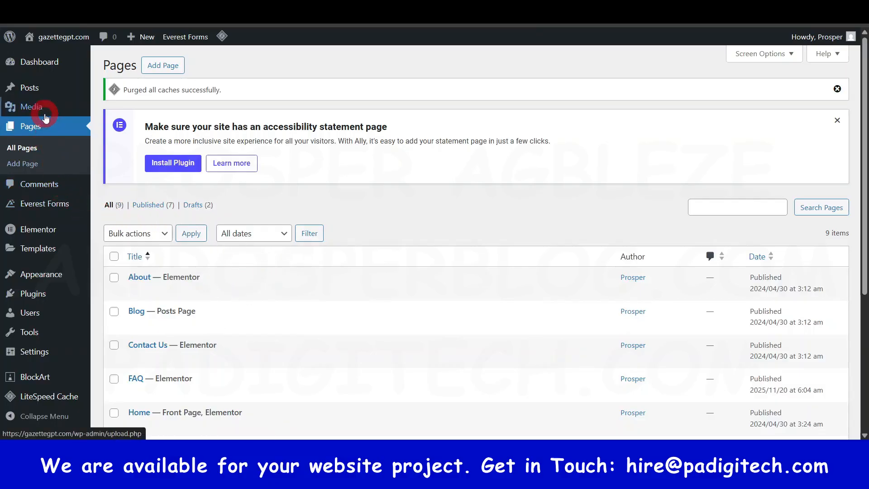
Check the navigation links on the live Home page and open the site's menu management page.
mouse_move(26, 87)
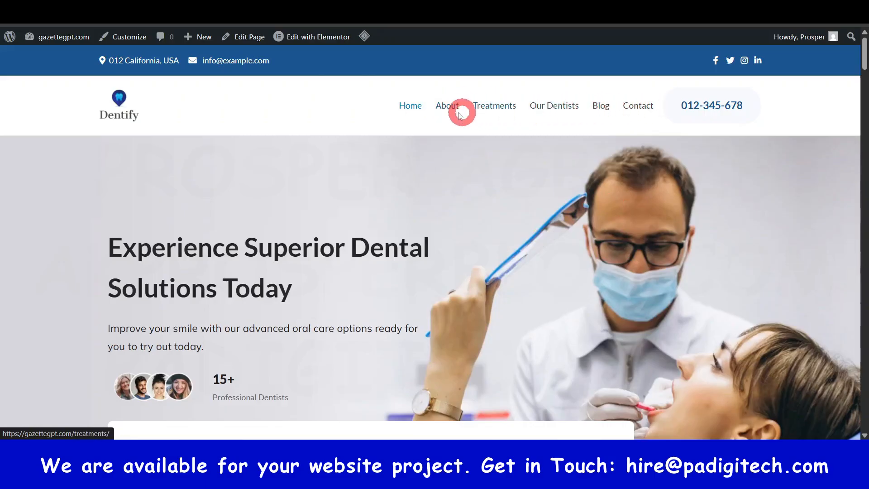
left_click(638, 109)
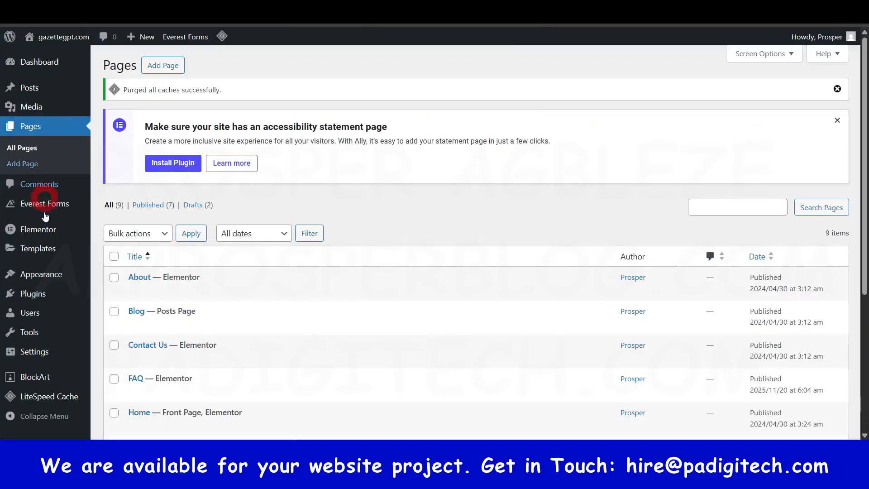
mouse_move(26, 273)
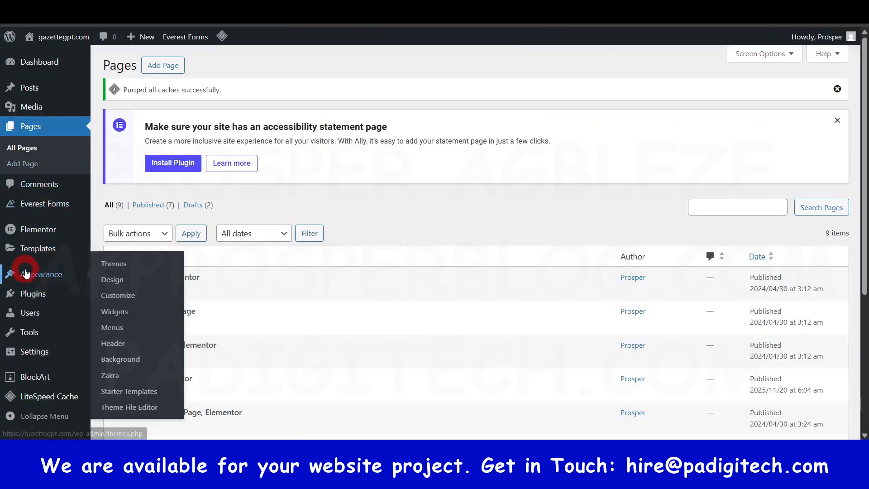
left_click(116, 327)
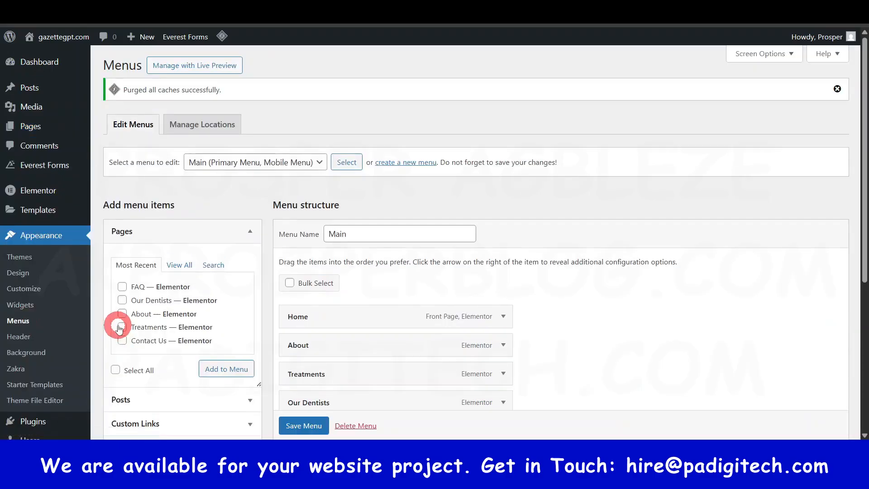
Review the items in the Main menu and the other menus available for editing.
scroll(394, 252, "down", 3)
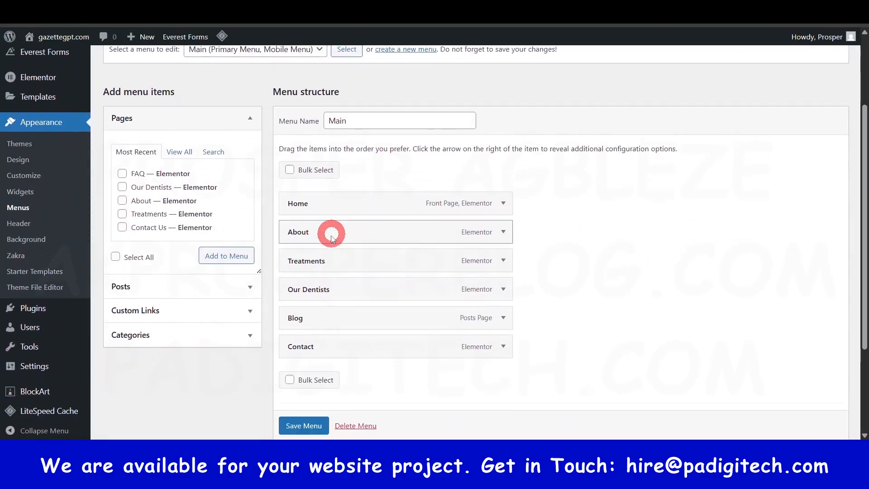
scroll(322, 344, "up", 3)
left_click(217, 161)
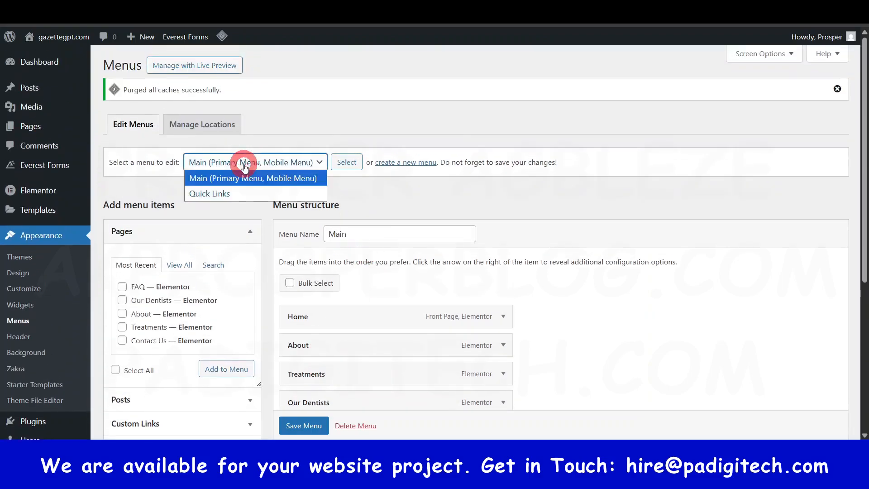
left_click(248, 193)
left_click(319, 161)
left_click(285, 178)
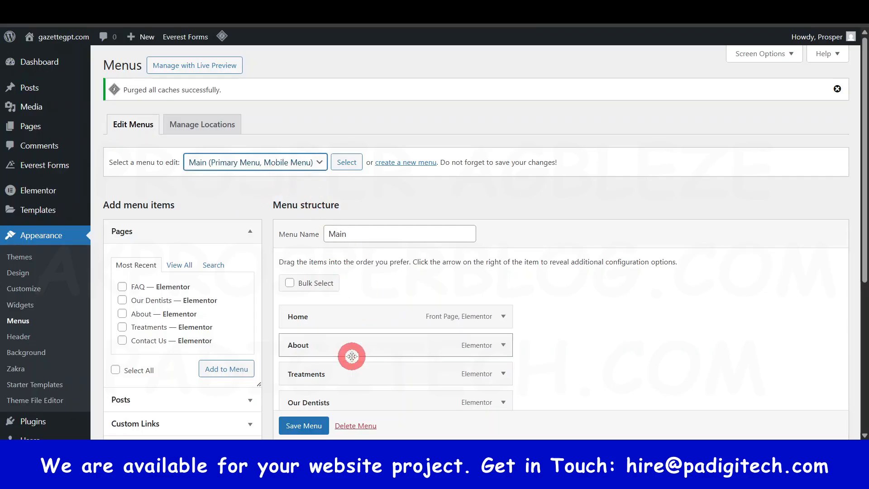
Load the Quick Links menu for editing and look through its items.
left_click(313, 162)
left_click(252, 193)
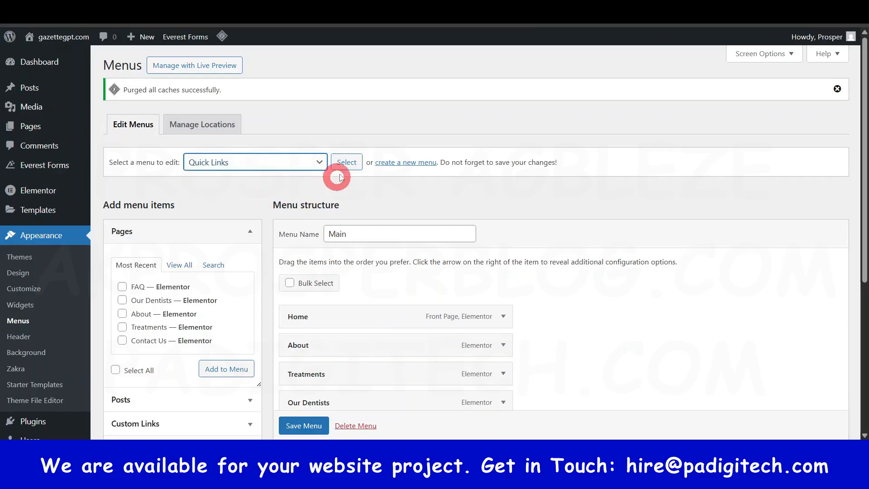
left_click(349, 162)
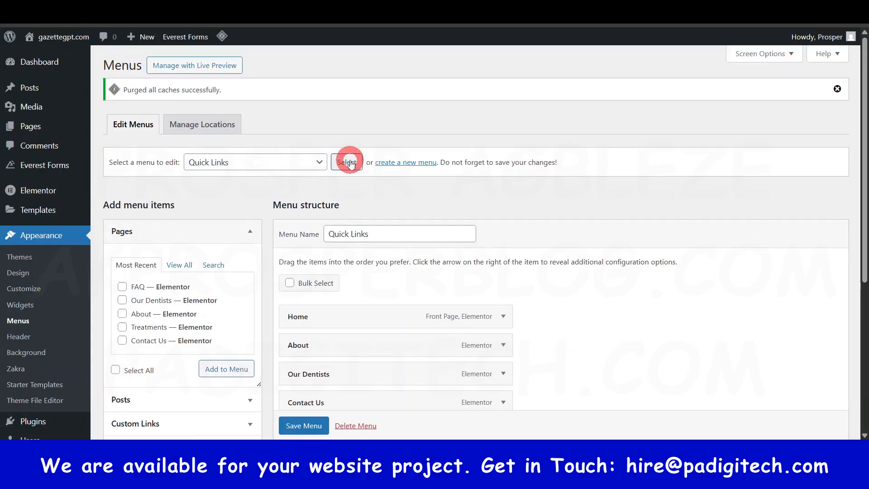
scroll(345, 272, "down", 3)
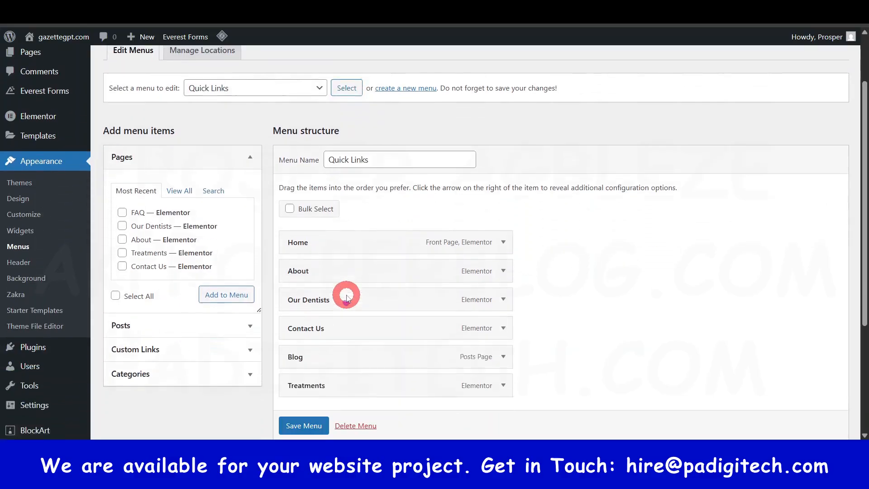
scroll(341, 328, "up", 3)
Load the Main (Primary Menu, Mobile Menu) menu for editing and look over its structure.
left_click(279, 163)
left_click(271, 177)
left_click(348, 163)
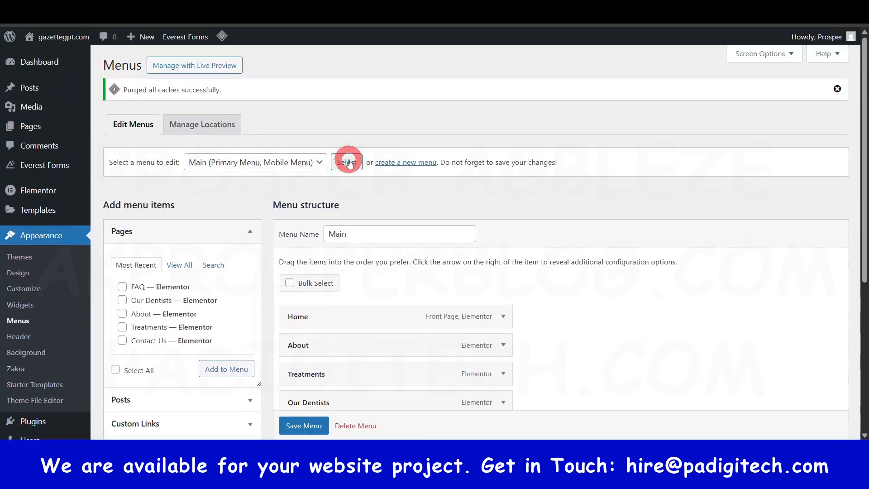
scroll(362, 278, "down", 3)
scroll(362, 291, "up", 3)
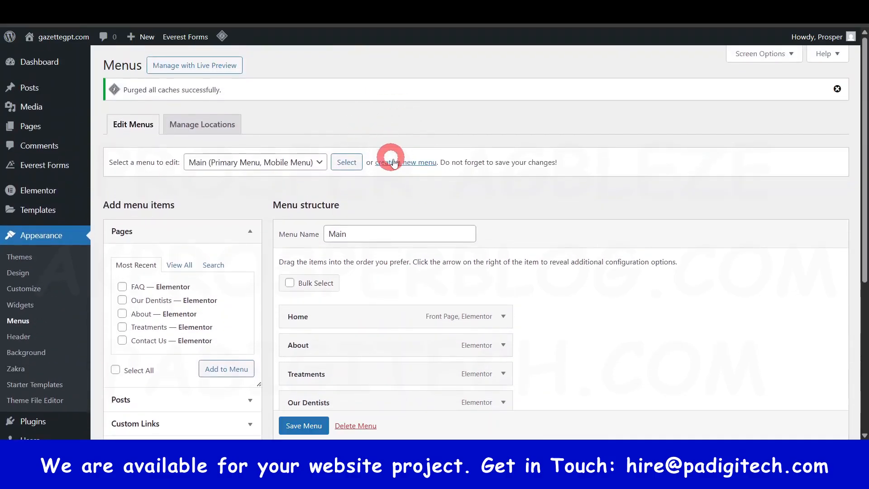
Add the FAQ page to the Main menu from the full list of pages.
scroll(403, 166, "down", 4)
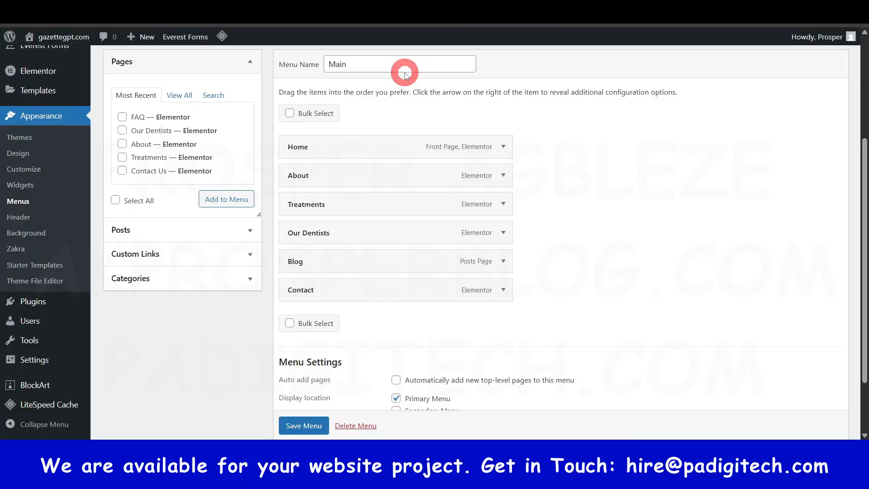
left_click(183, 96)
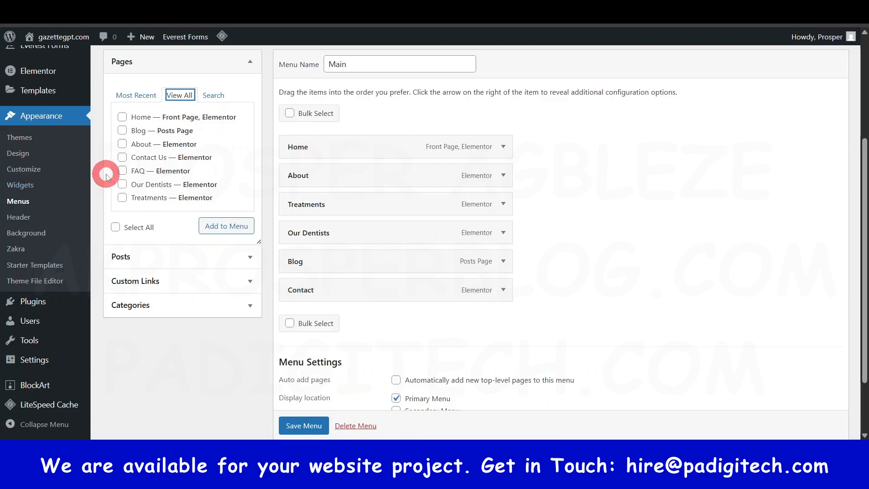
left_click(217, 228)
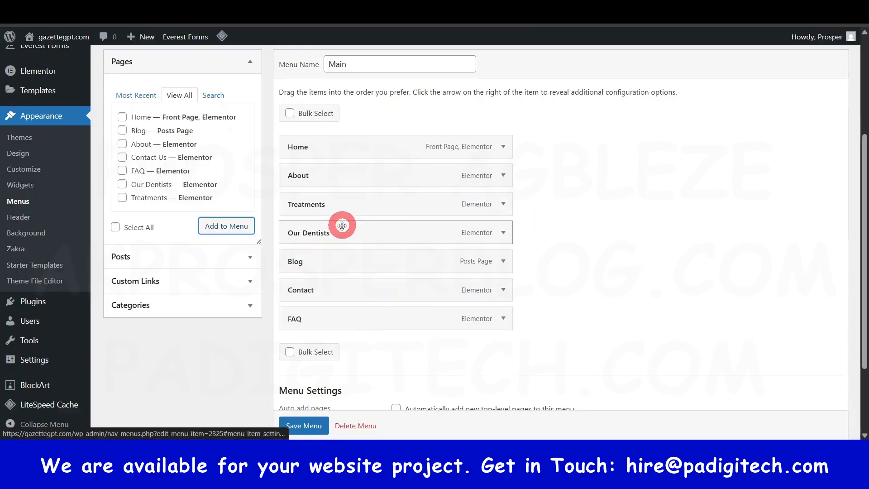
Try the FAQ item above Contact in the Main menu, and nest it under Contact as a sub-item.
mouse_move(297, 318)
left_mouse_down()
mouse_move(313, 307)
mouse_move(294, 274)
mouse_move(294, 301)
left_mouse_up()
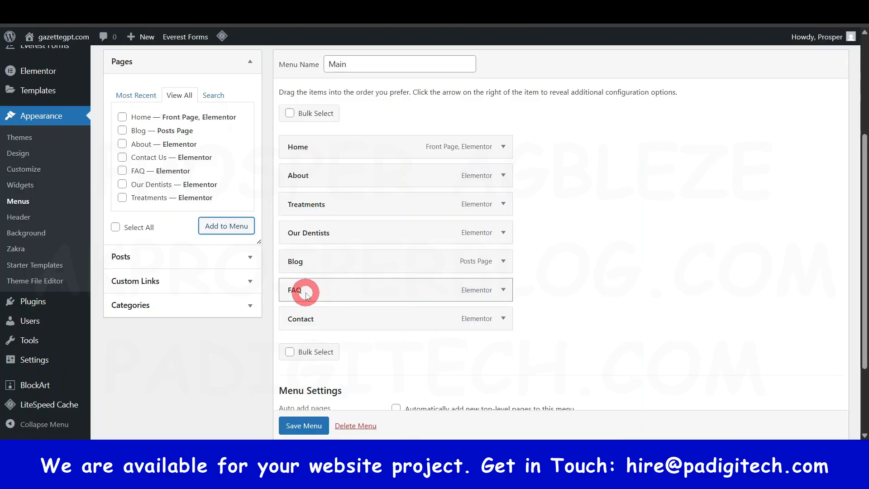
left_click_drag(303, 292, 326, 353)
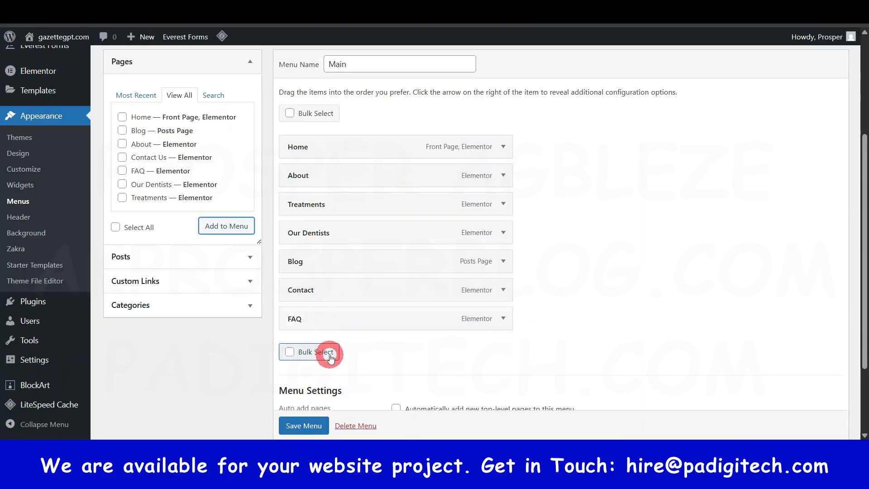
left_click_drag(295, 319, 327, 285)
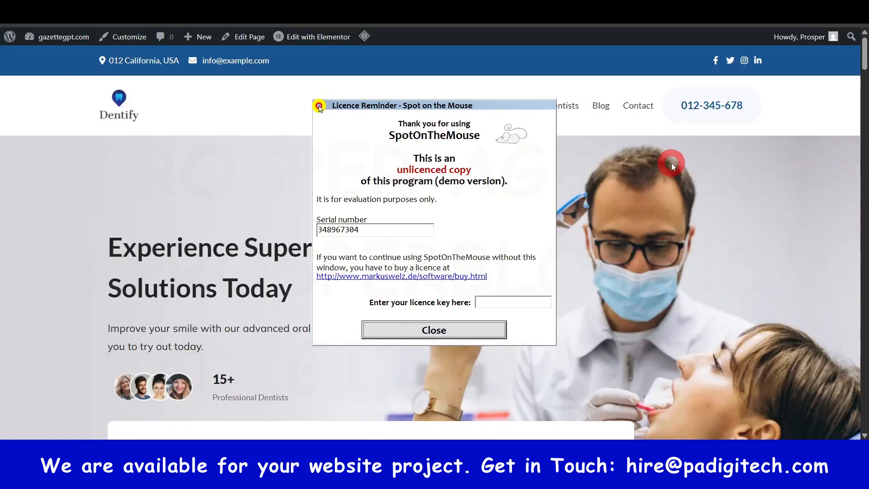
left_click(476, 329)
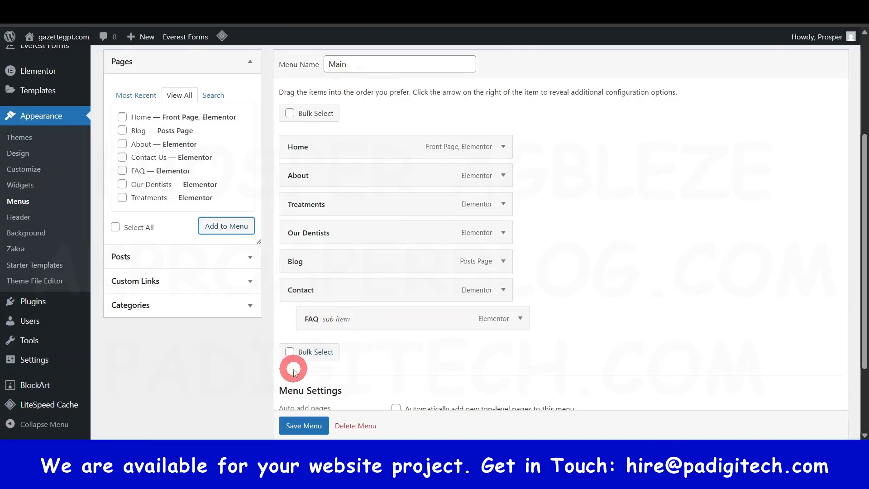
Add the post "Importance of Regular Dental Checkups" to the Main menu.
left_click(249, 258)
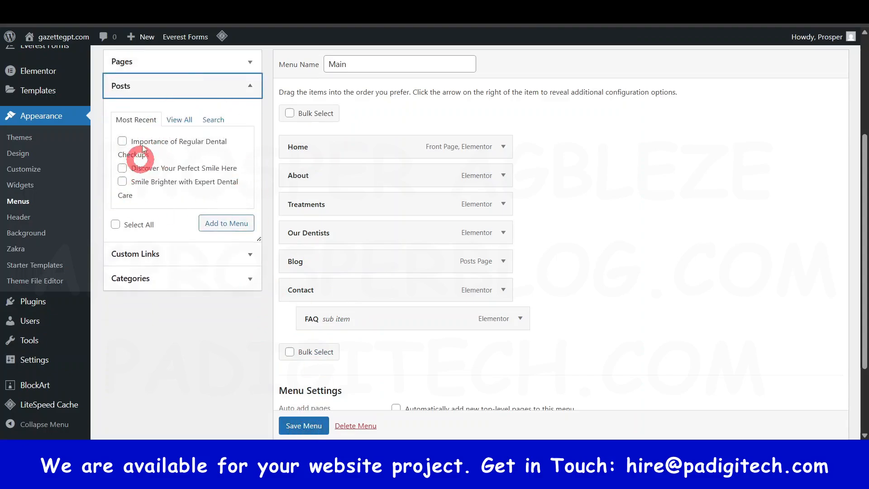
left_click(122, 141)
left_click(230, 226)
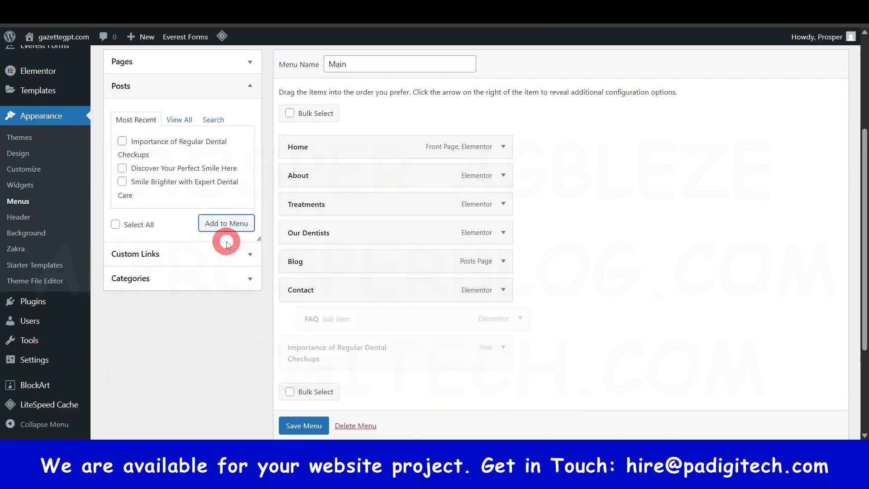
scroll(164, 154, "down", 3)
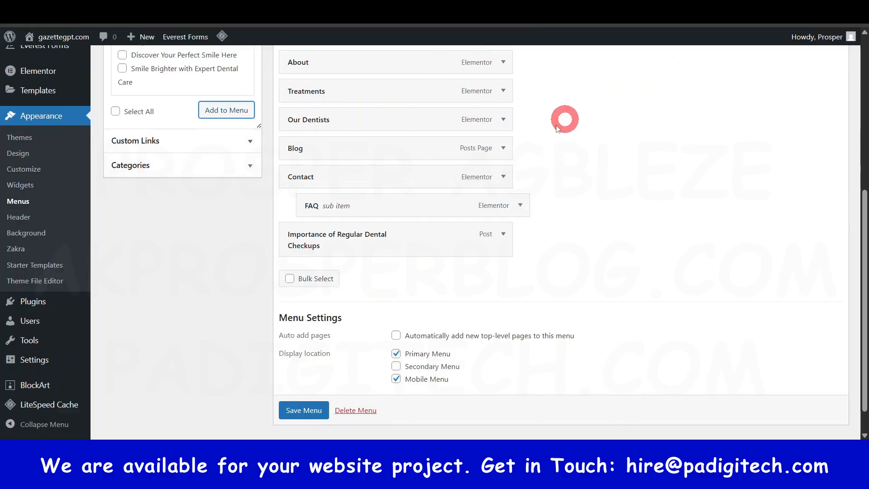
Open the custom link options for the Main menu and review the URL and link text fields.
left_click(245, 141)
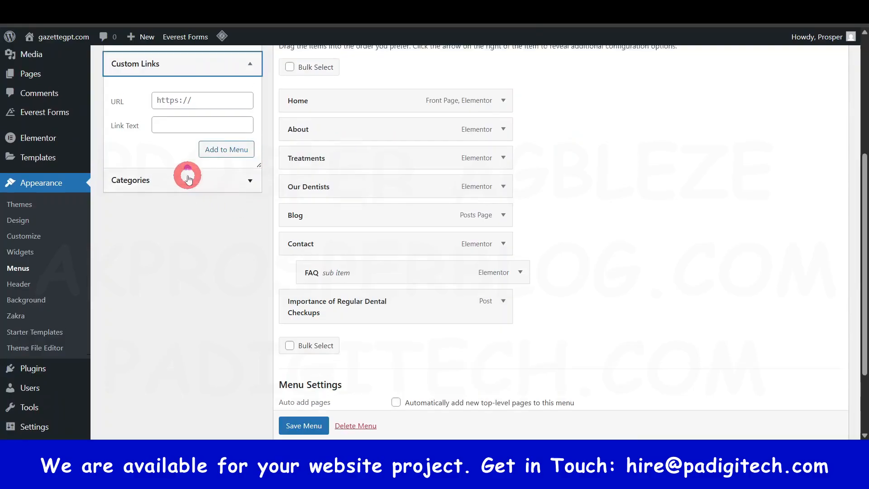
scroll(188, 175, "up", 1)
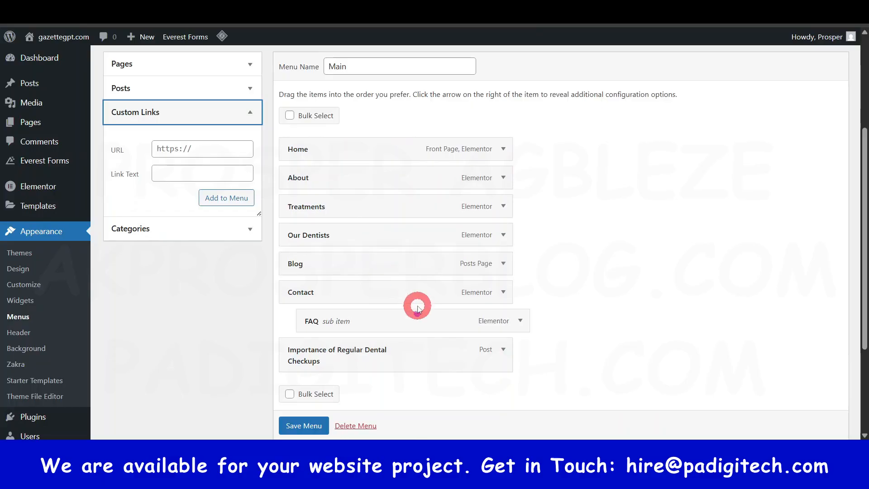
scroll(417, 306, "down", 1)
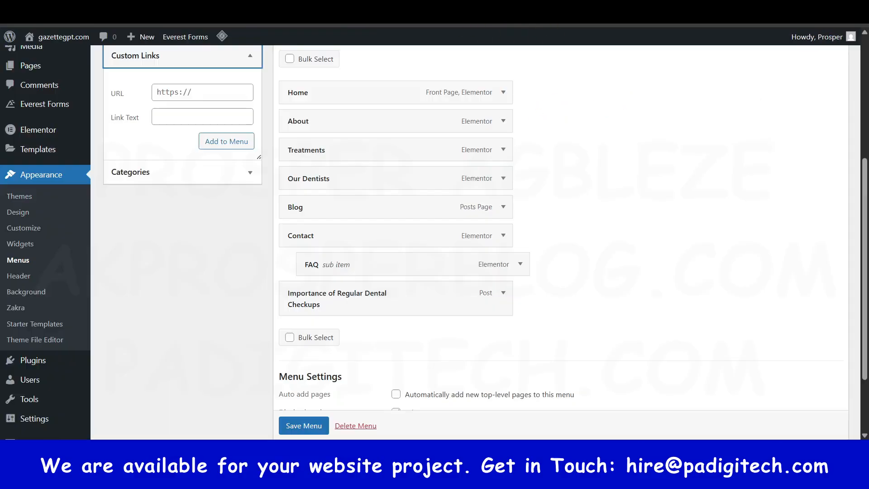
Check the category options available for the Main menu and close them again.
left_click(246, 175)
left_click(248, 80)
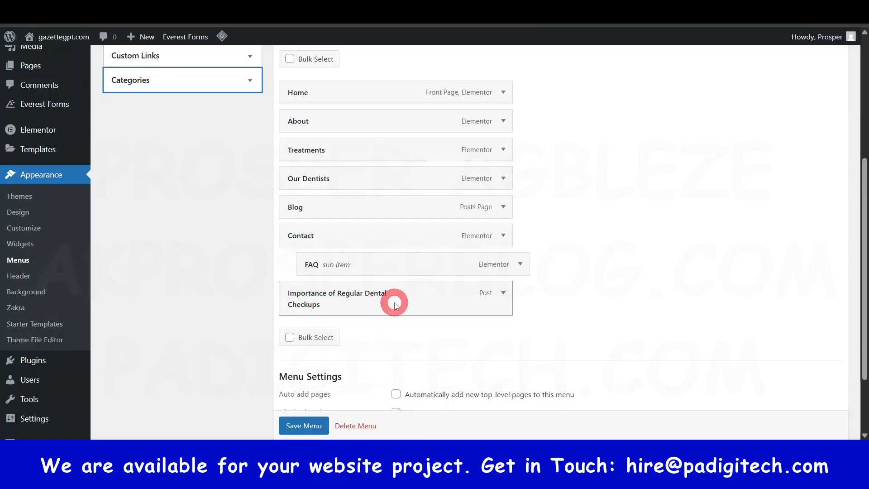
Change the navigation label of the "Importance of Regular Dental Checkups" item to "Dental Tip" and save the Main menu.
left_click(503, 293)
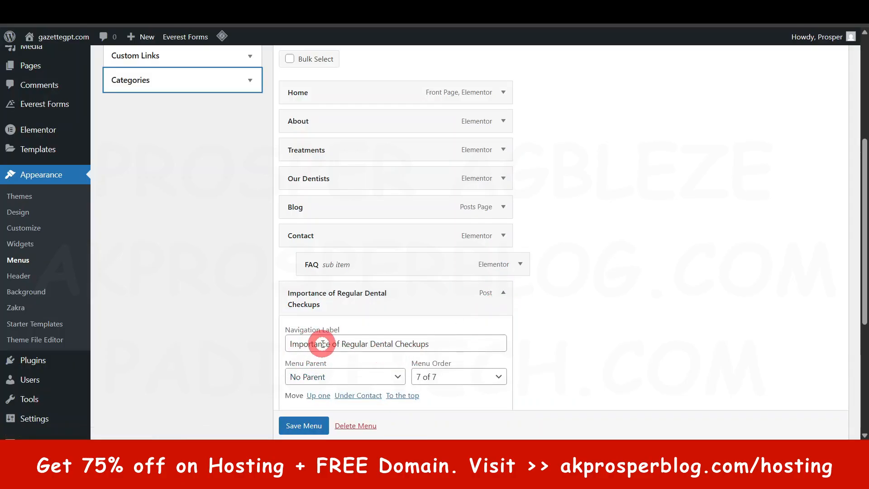
left_click_drag(369, 344, 270, 345)
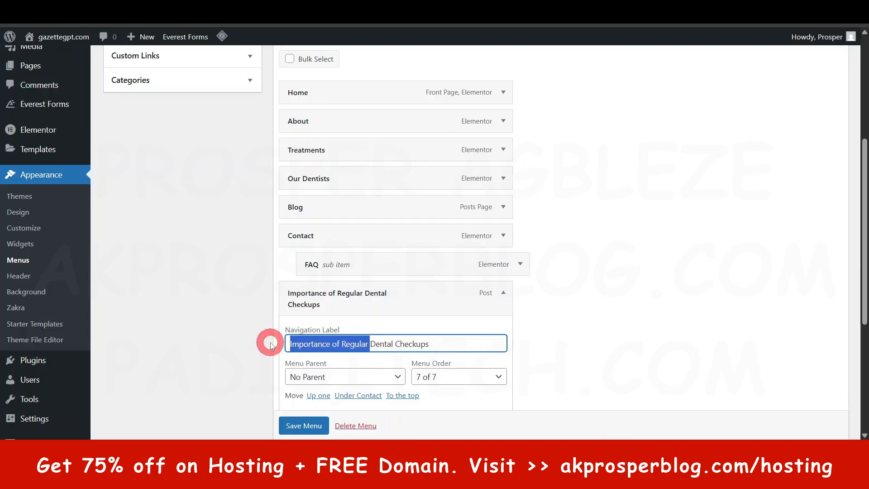
key("BackSpace")
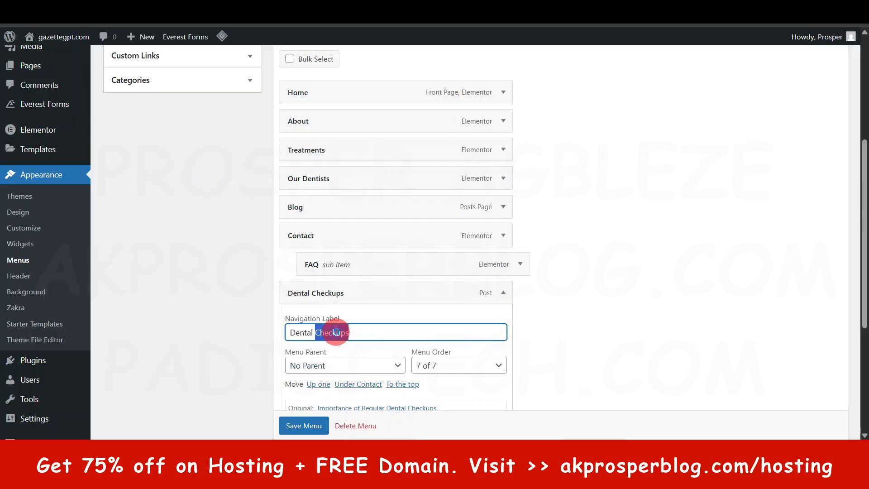
left_click_drag(318, 332, 295, 332)
type("Tip")
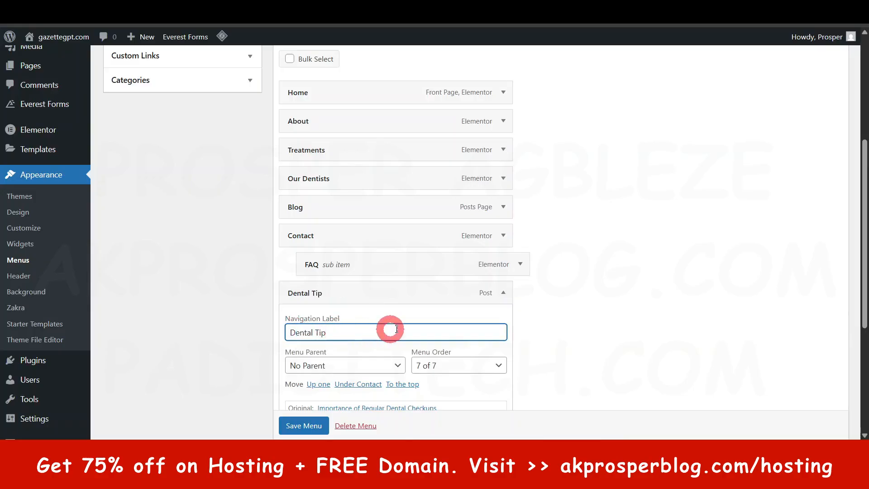
left_click(502, 292)
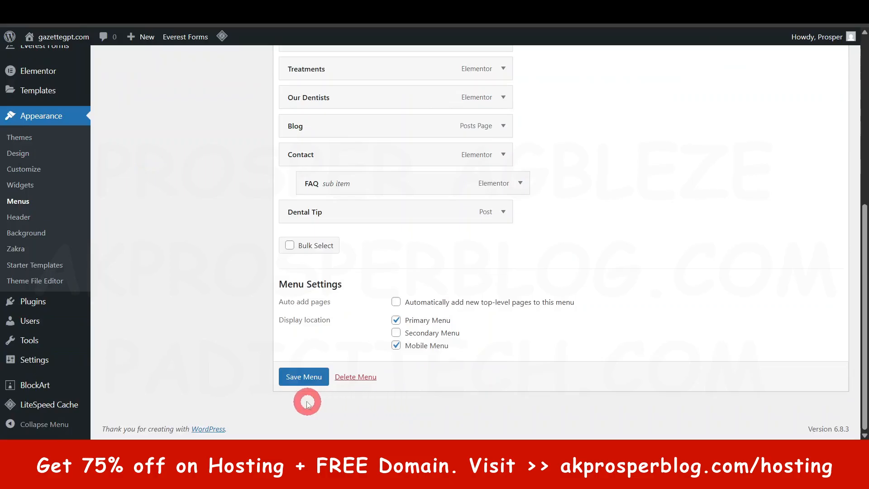
left_click(311, 378)
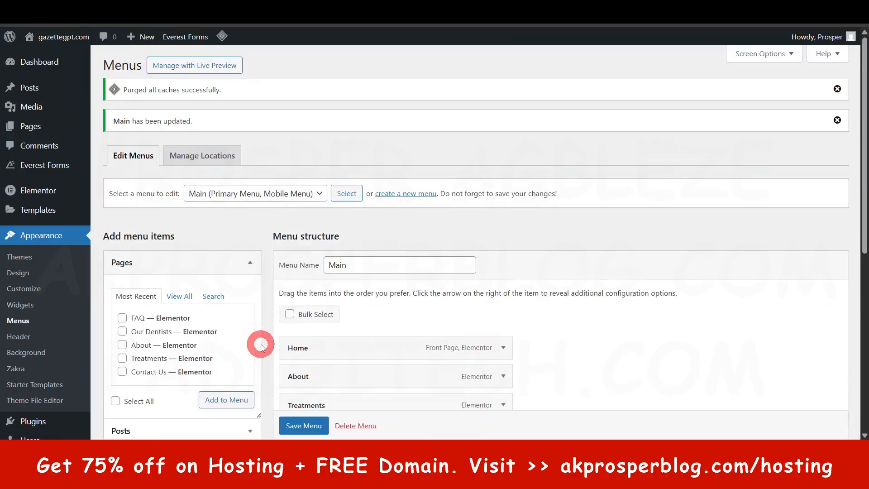
Review the item order and nesting in the saved Main menu, along with the menu selection options.
scroll(261, 344, "down", 3)
scroll(269, 362, "down", 3)
scroll(322, 384, "up", 6)
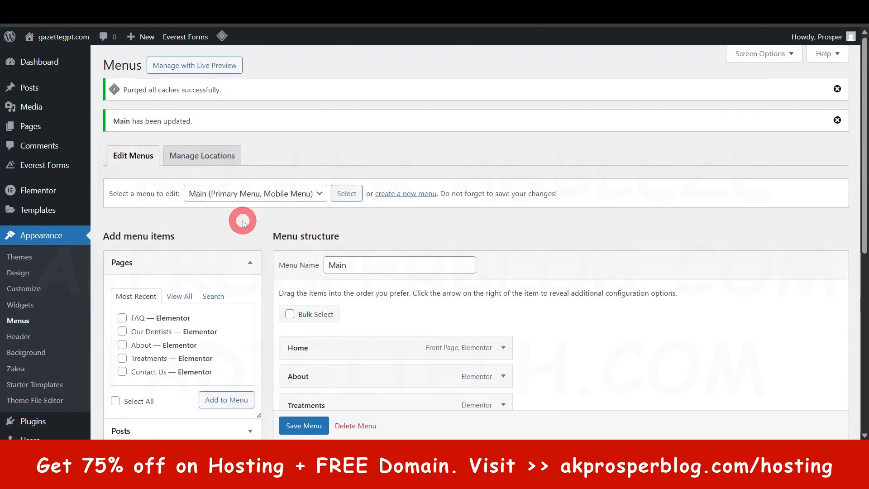
scroll(346, 357, "down", 5)
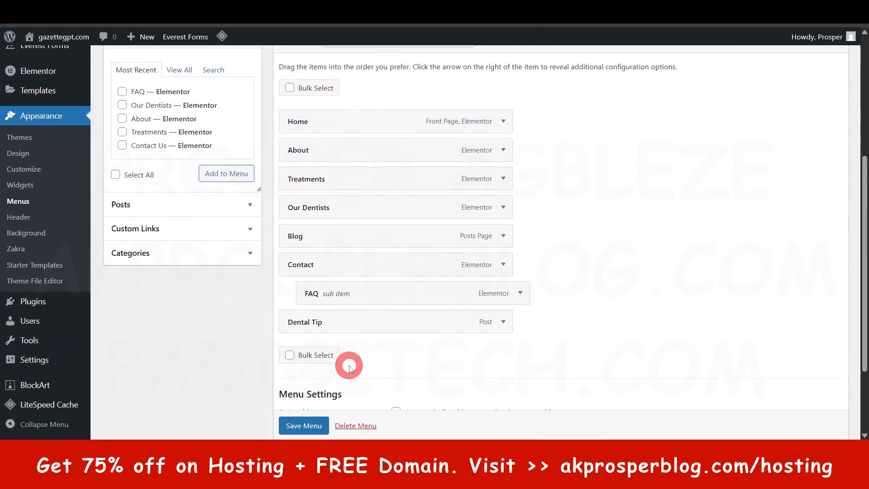
scroll(520, 280, "up", 5)
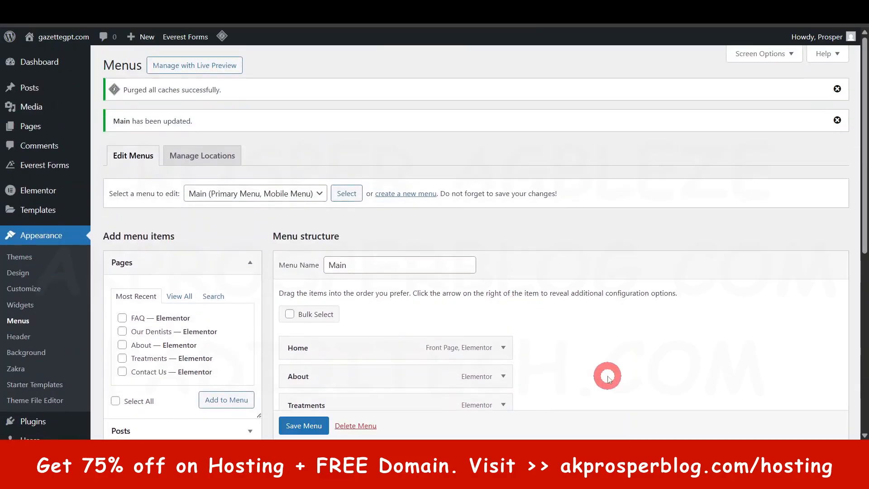
scroll(607, 372, "down", 3)
scroll(607, 378, "down", 1)
scroll(599, 351, "up", 3)
scroll(599, 351, "down", 3)
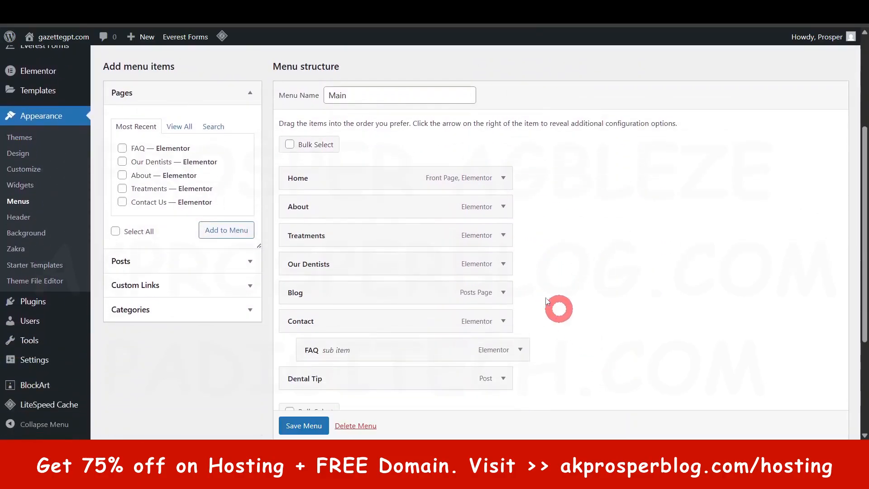
scroll(430, 335, "down", 1)
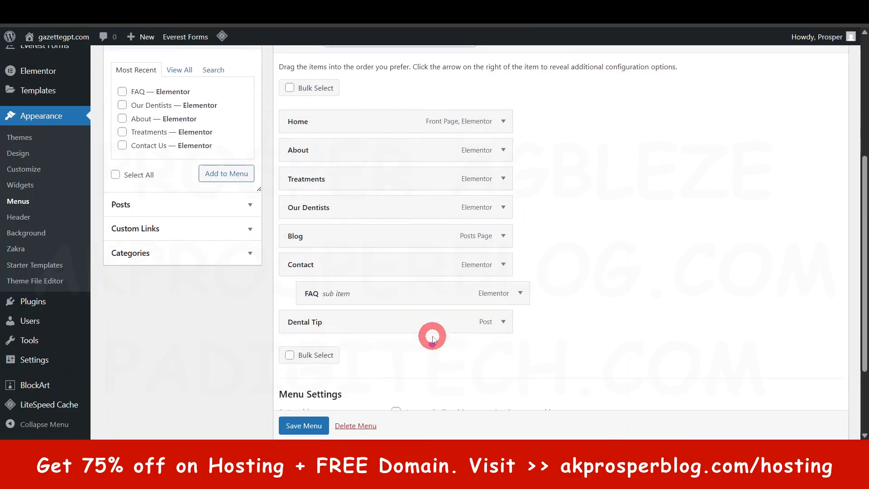
scroll(337, 211, "up", 5)
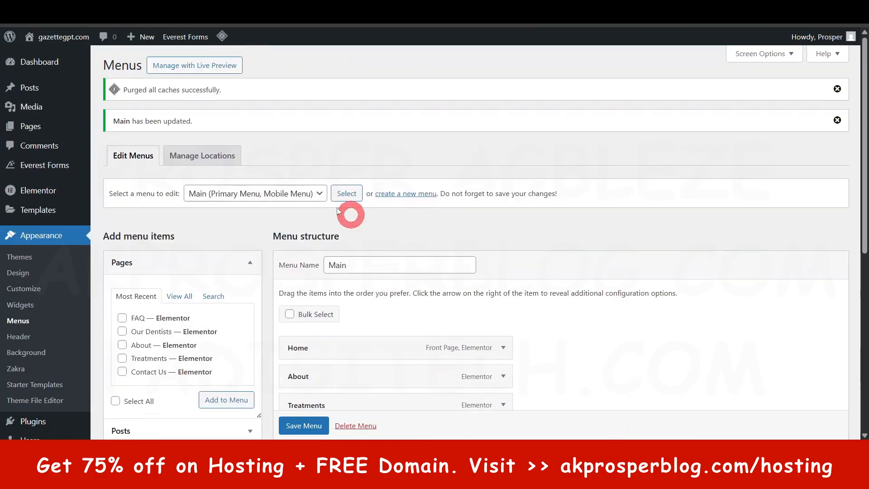
Create a new menu named "Footer" without assigning it a display location.
left_click(404, 199)
left_click(389, 204)
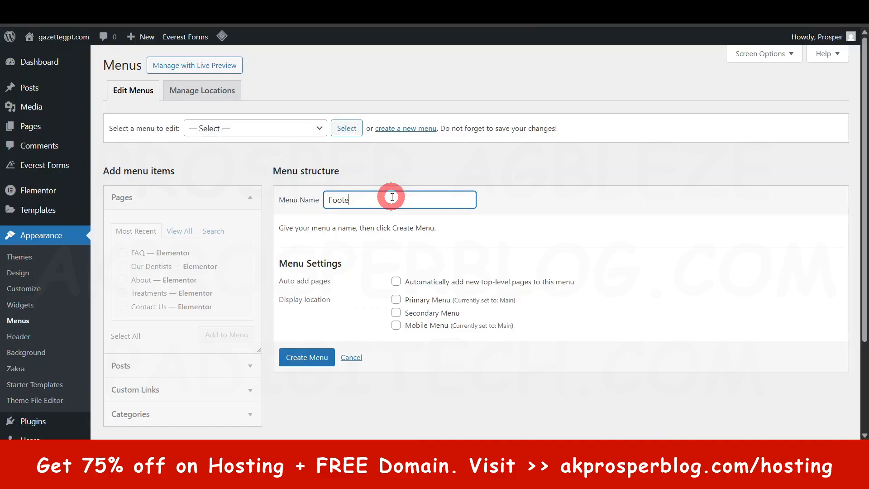
left_click(311, 359)
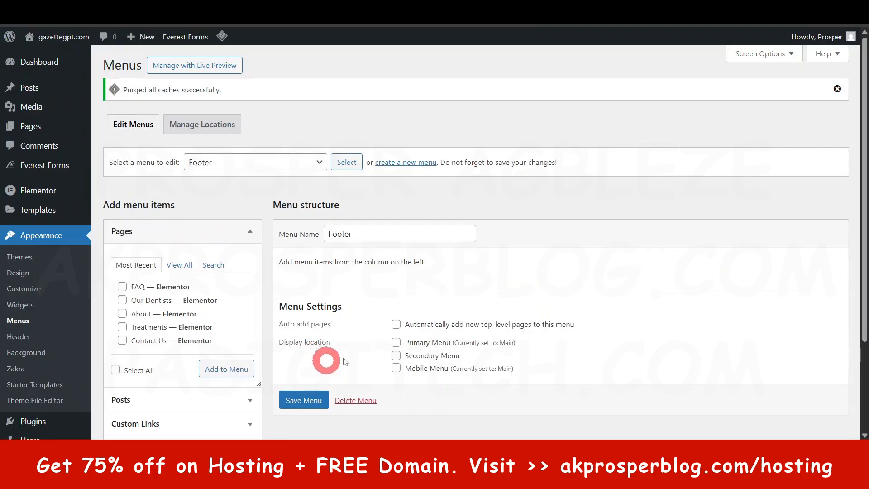
Add the Our Dentists, About and Treatments pages to the Footer menu and save it.
scroll(397, 327, "down", 1)
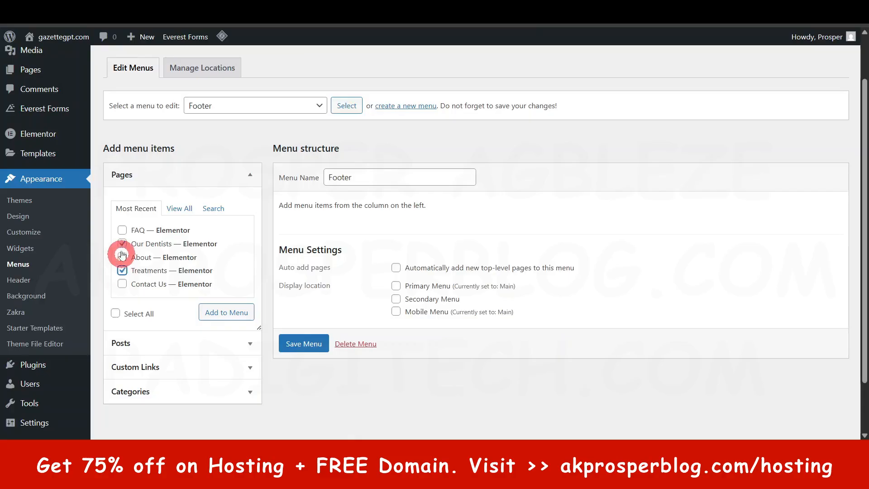
left_click(237, 312)
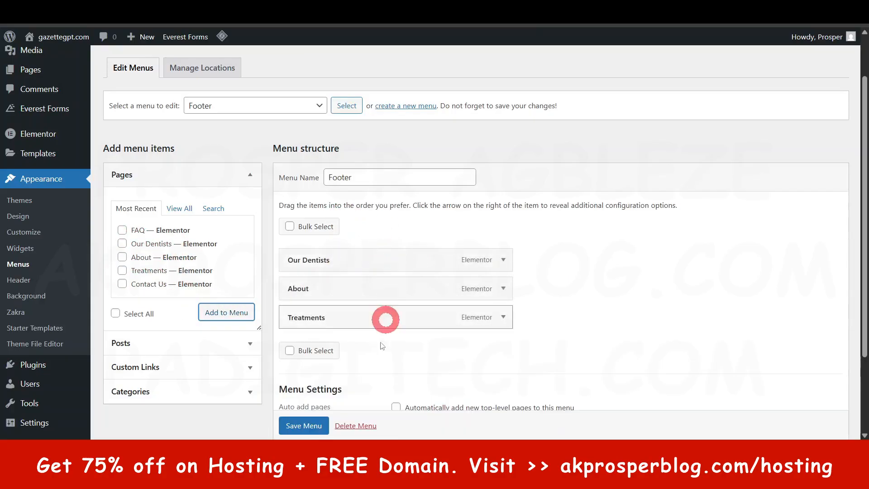
left_click(309, 429)
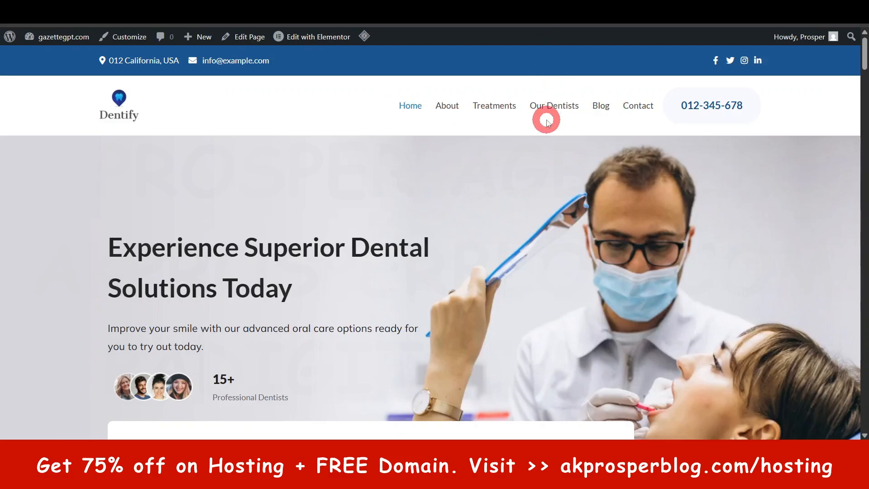
Examine the live home page's footer quick links and header navigation, comparing them with the Footer menu's structure and settings.
left_click_drag(865, 59, 864, 429)
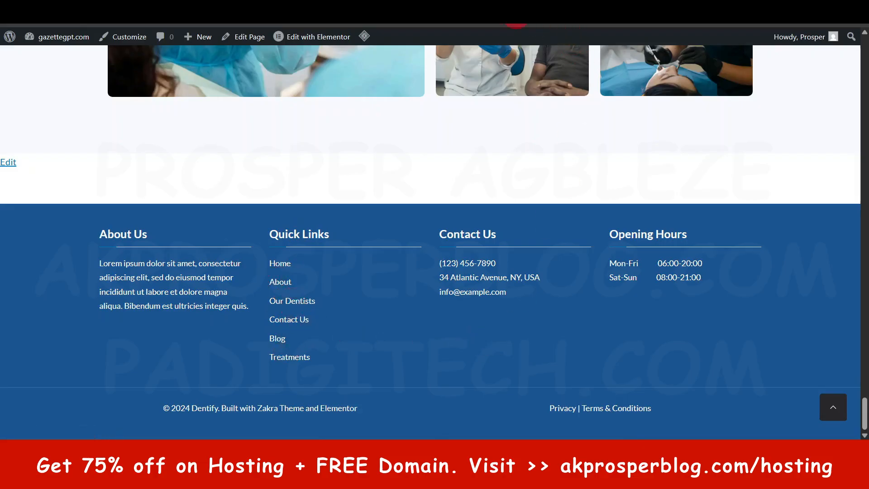
left_click(520, 27)
scroll(351, 365, "down", 3)
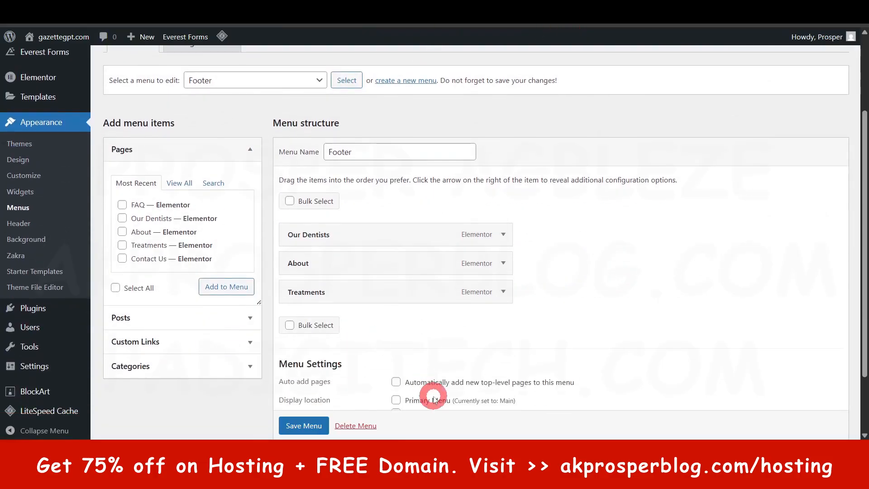
left_click(582, 27)
scroll(510, 244, "up", 10)
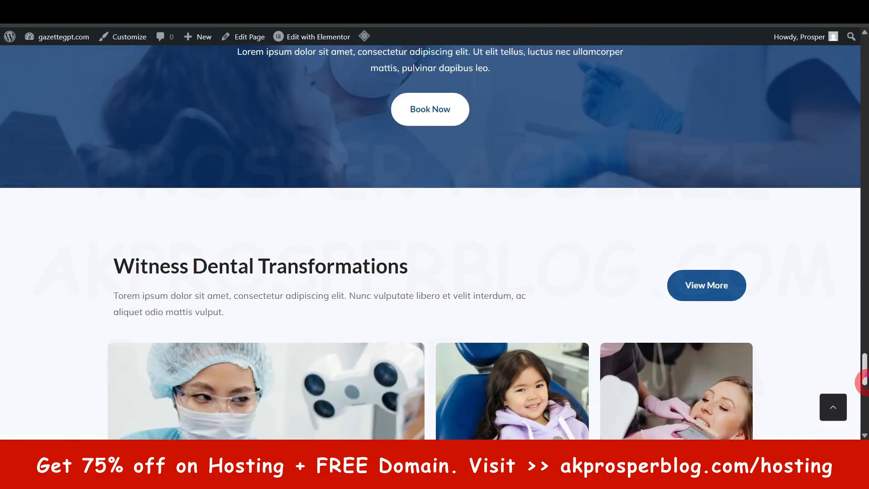
left_click_drag(866, 371, 862, 49)
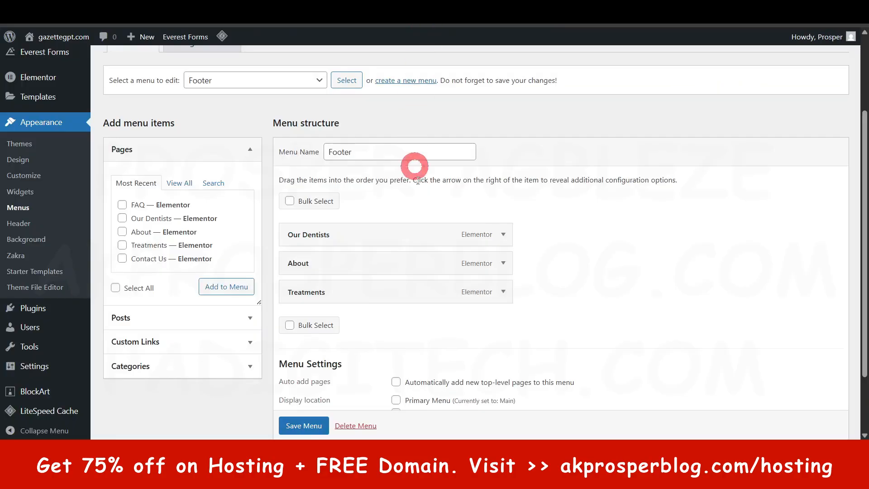
Load the Main menu for editing and save it to publish its pending FAQ item.
left_click(309, 82)
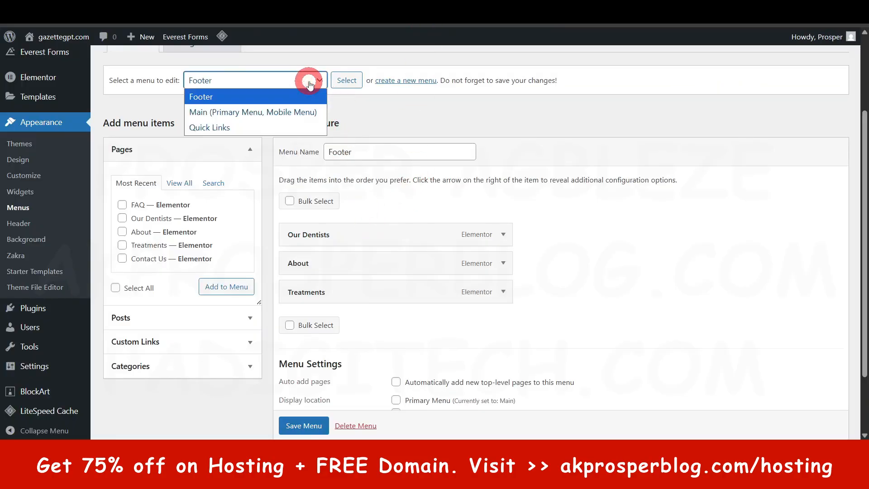
left_click(288, 112)
left_click(353, 83)
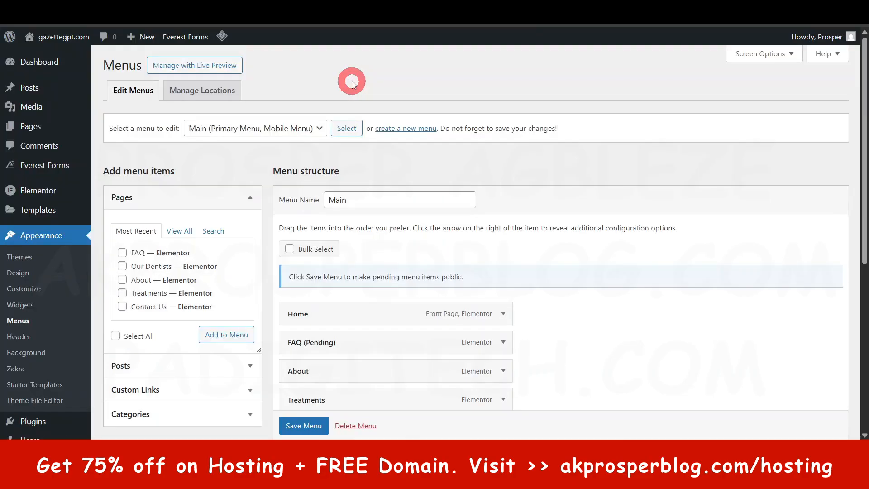
scroll(374, 203, "down", 4)
scroll(317, 240, "down", 2)
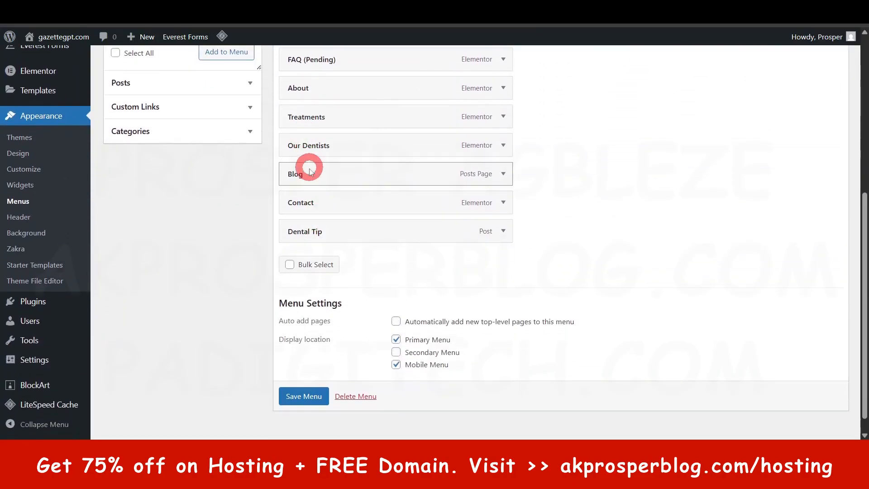
scroll(305, 155, "up", 3)
mouse_move(310, 171)
left_mouse_down()
mouse_move(335, 353)
mouse_move(298, 173)
left_mouse_up()
left_click(304, 425)
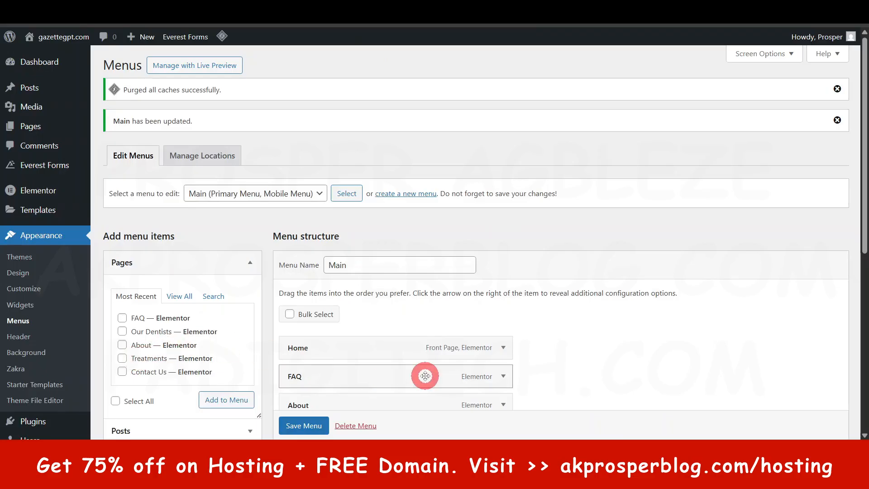
Move the FAQ item below Contact as its sub-item and save the Main menu.
scroll(424, 376, "down", 3)
scroll(332, 277, "down", 1)
left_click_drag(306, 209, 326, 347)
scroll(302, 426, "down", 1)
left_click(310, 427)
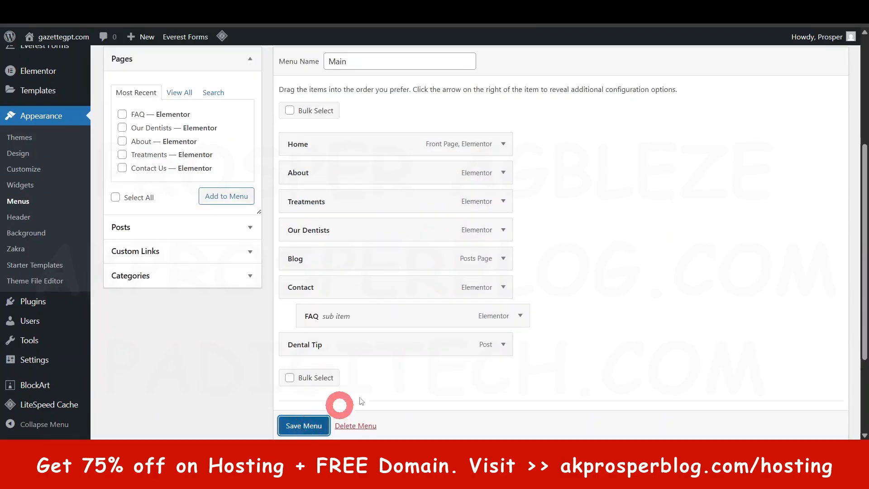
Check the saved Main menu's items and display locations, and open the theme customizer.
scroll(355, 272, "down", 8)
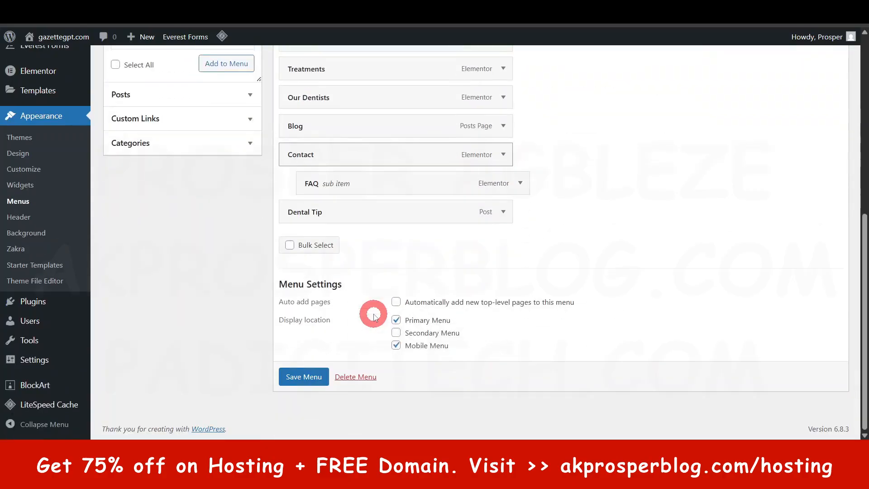
scroll(326, 281, "up", 8)
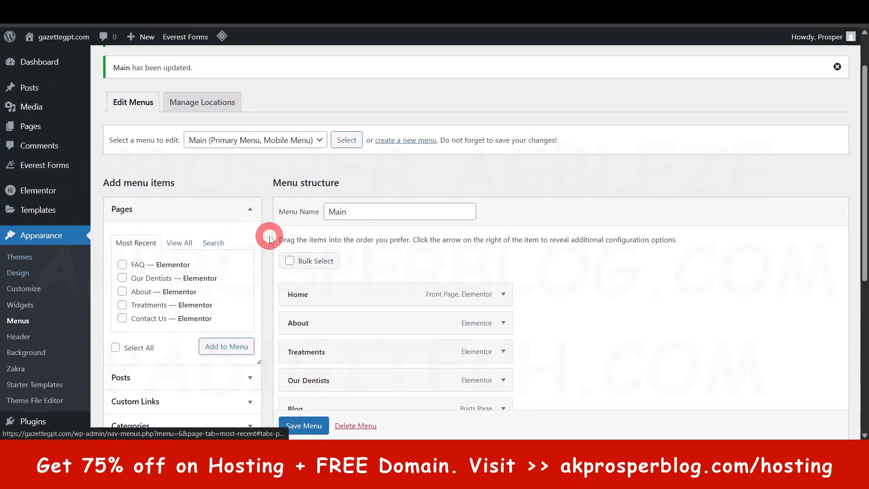
scroll(267, 237, "down", 1)
scroll(272, 239, "down", 1)
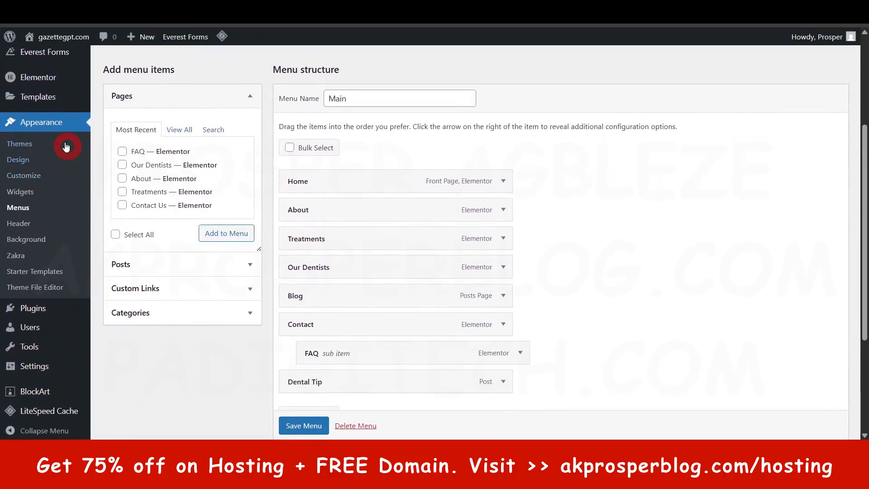
left_click(32, 180)
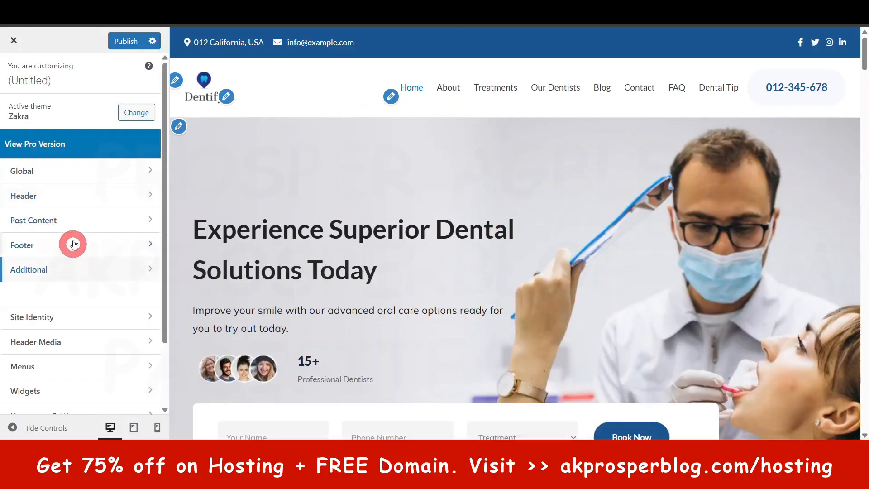
Look over the customizer's settings sections and the home page preview.
scroll(70, 394, "down", 1)
scroll(70, 380, "up", 1)
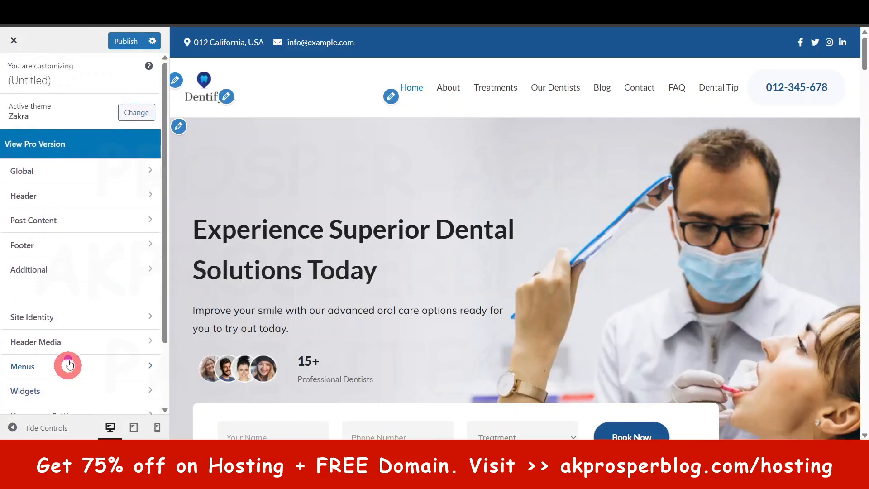
scroll(633, 317, "down", 5)
scroll(557, 310, "down", 6)
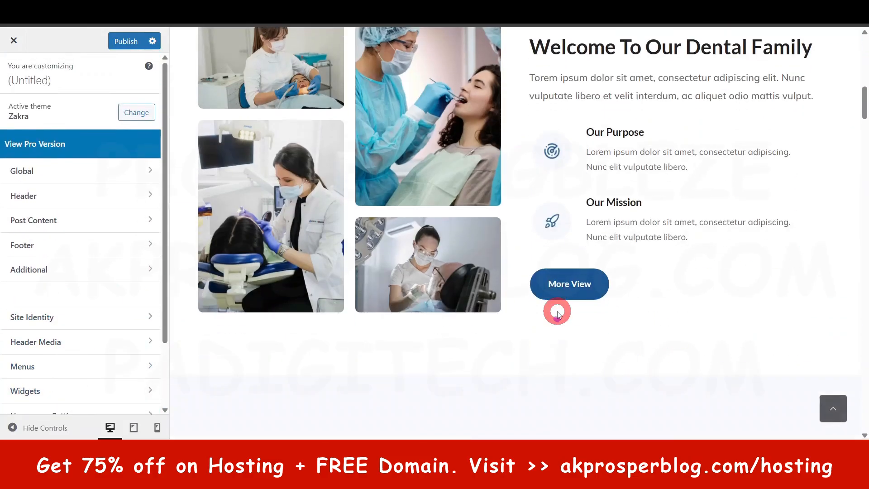
scroll(557, 308, "up", 11)
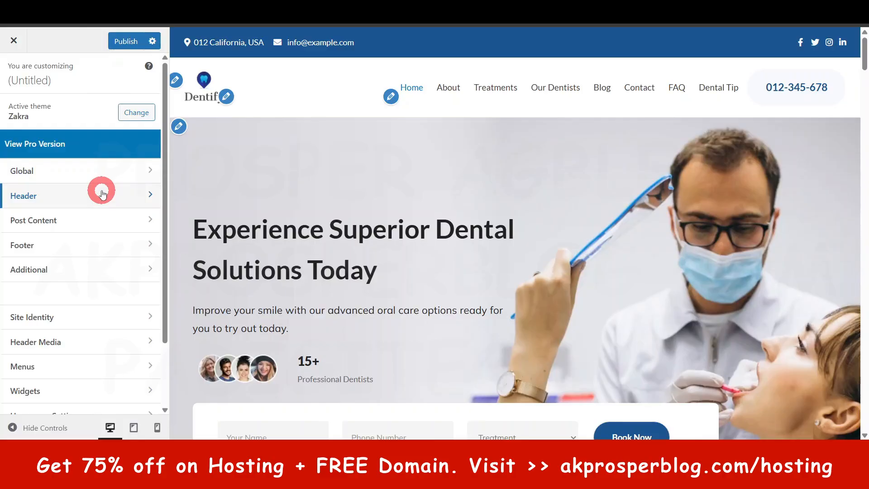
scroll(101, 192, "down", 2)
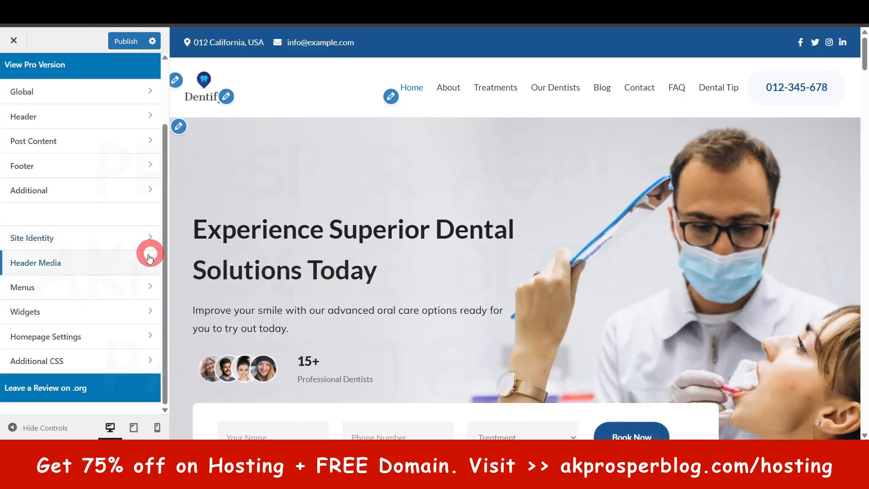
Open the theme's Global Typography settings and review the presets and the body and heading fonts.
scroll(83, 318, "up", 2)
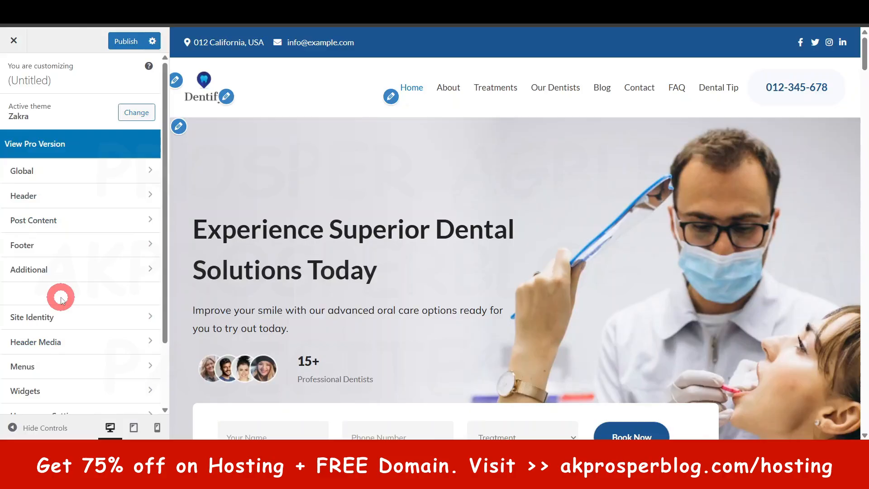
left_click(53, 171)
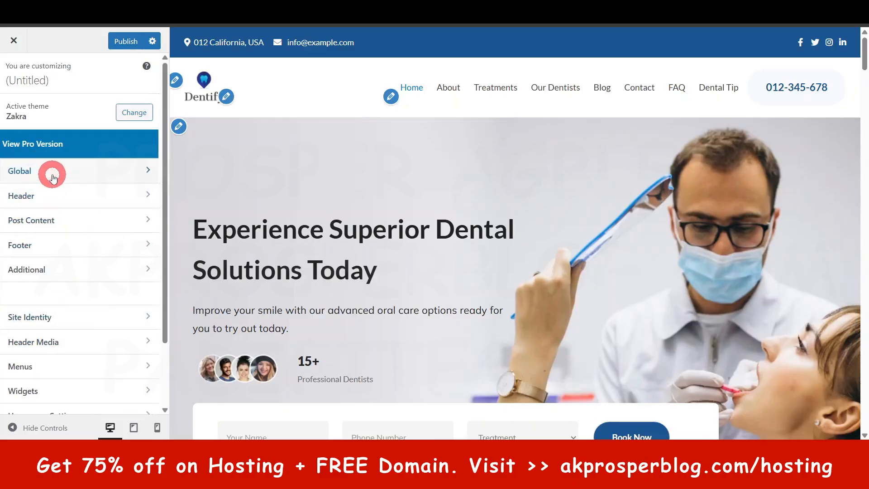
left_click(68, 107)
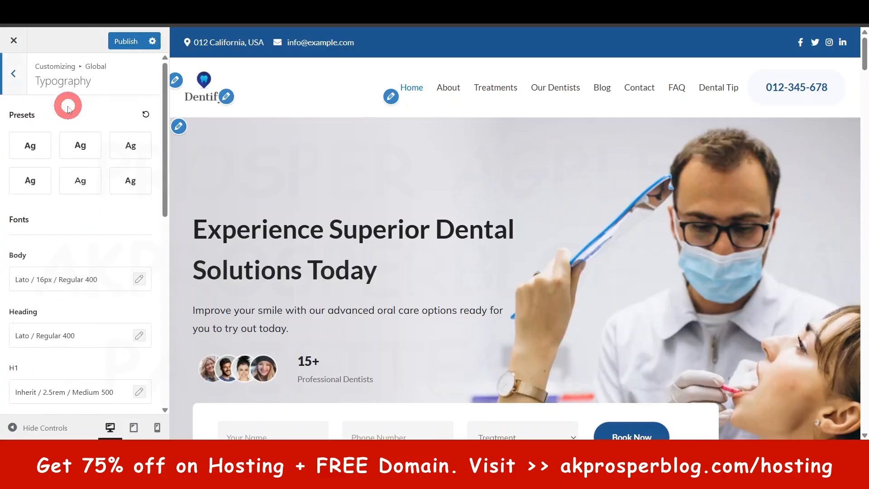
scroll(85, 353, "down", 3)
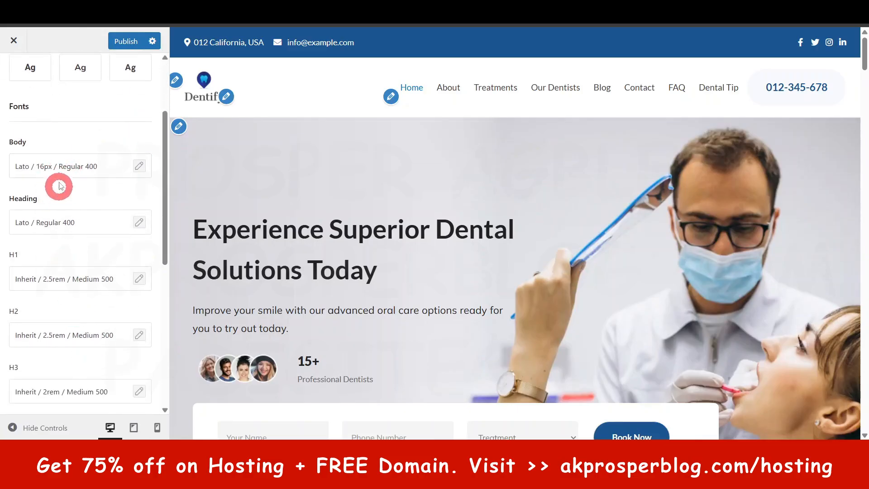
scroll(74, 294, "down", 1)
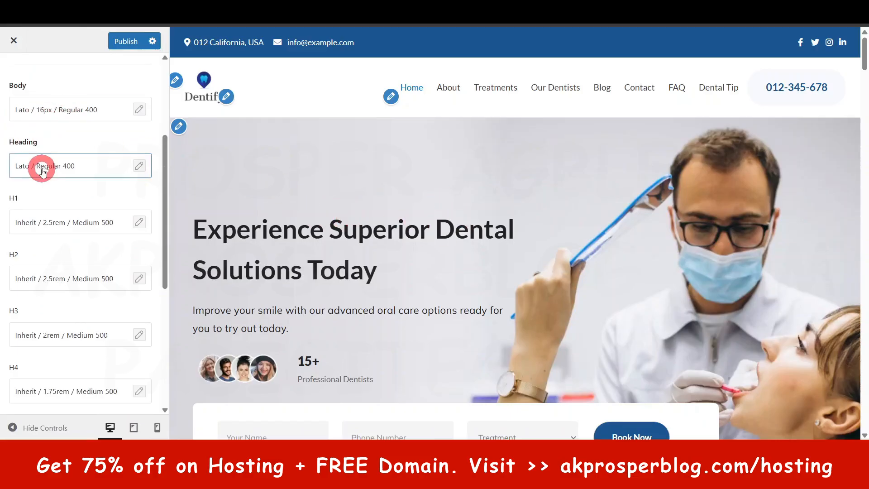
scroll(48, 178, "up", 3)
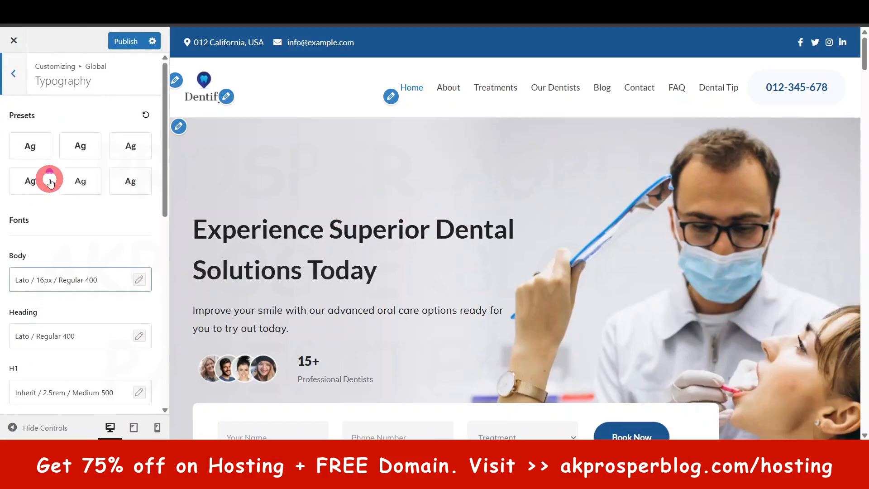
Open the Global Colors settings and review the color palettes and theme colors alongside the home page preview.
left_click(13, 73)
left_click(88, 131)
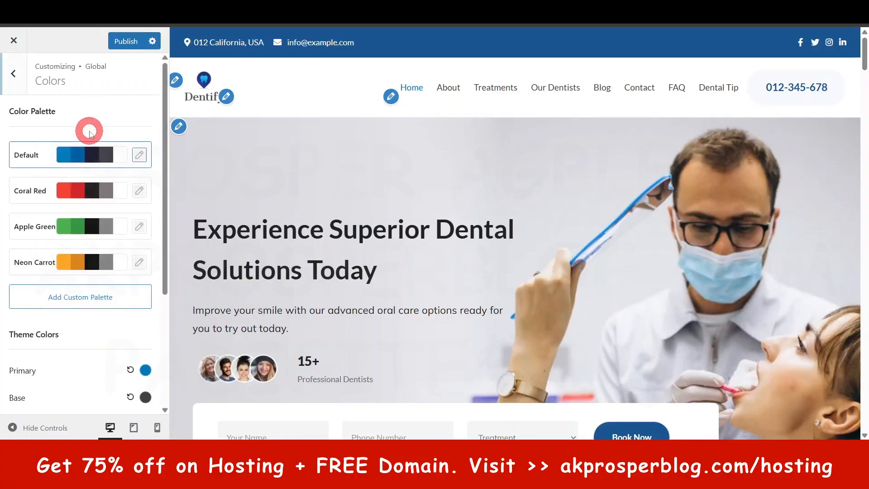
scroll(72, 286, "down", 4)
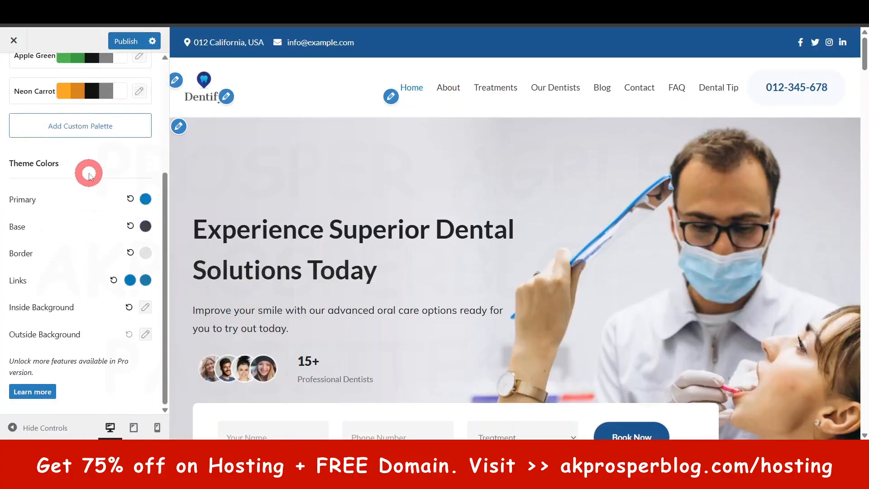
scroll(86, 318, "up", 4)
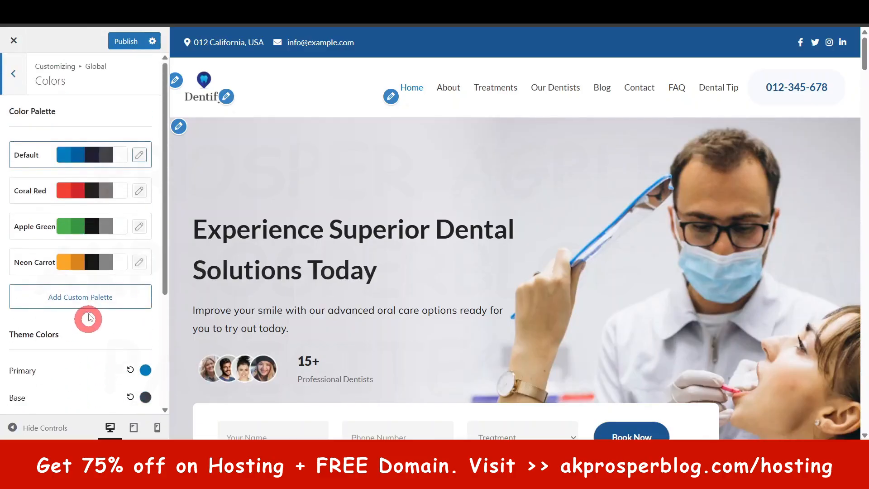
left_click(19, 80)
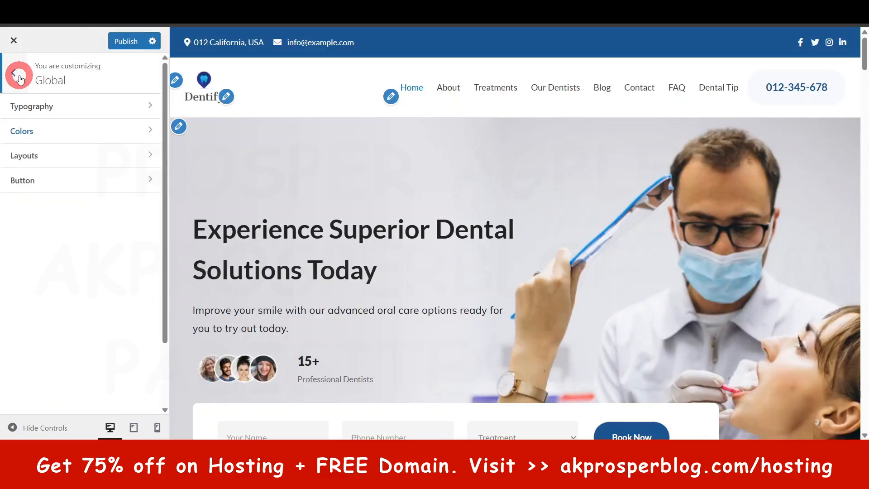
left_click(43, 131)
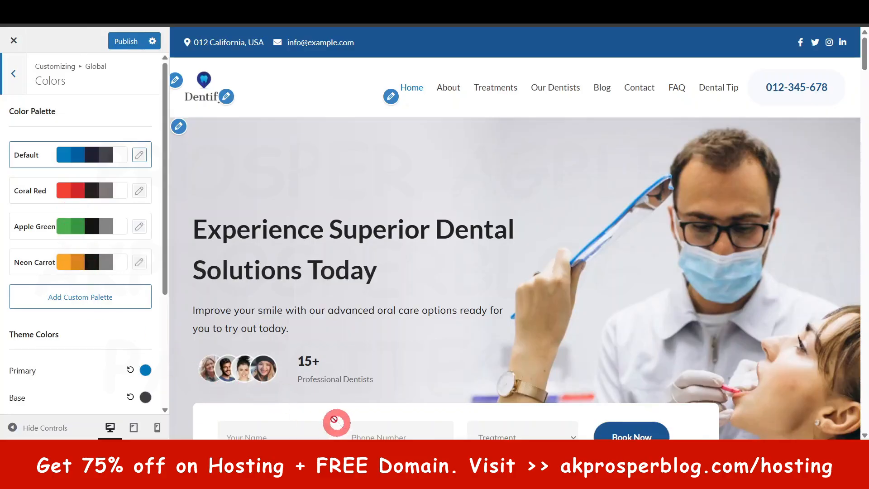
scroll(651, 370, "down", 6)
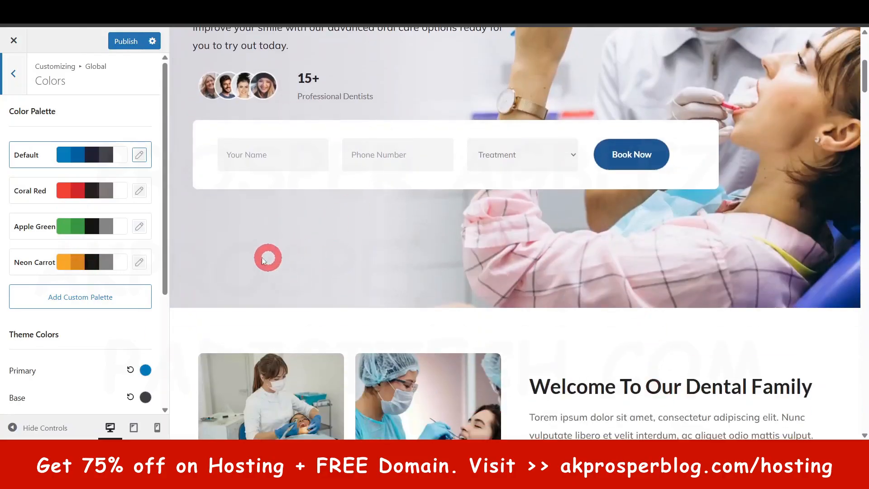
Reopen the Global Typography settings and compare the font options with the text in the home page preview.
left_click(12, 74)
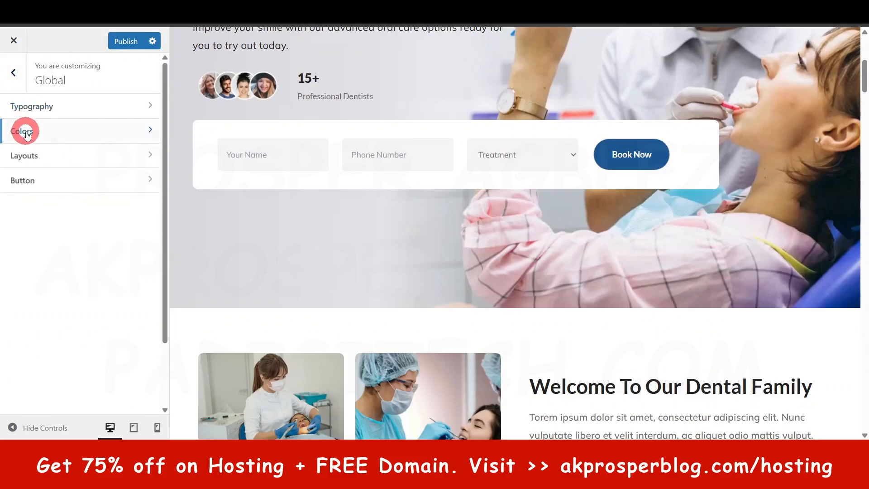
left_click(49, 113)
left_click(37, 280)
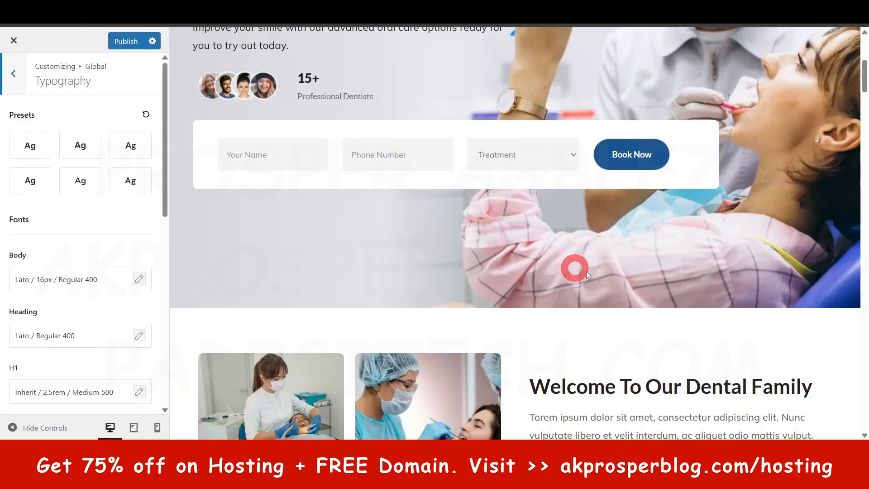
scroll(626, 358, "down", 5)
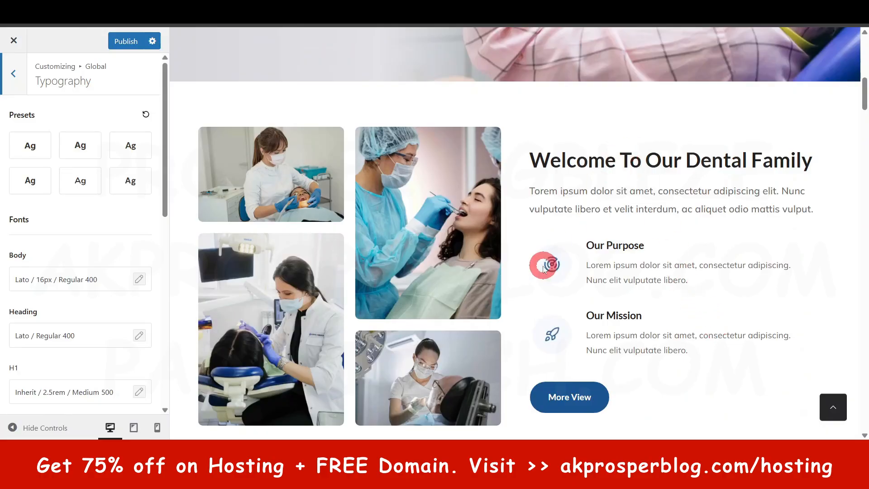
left_click(97, 149)
left_click(13, 74)
left_click(25, 184)
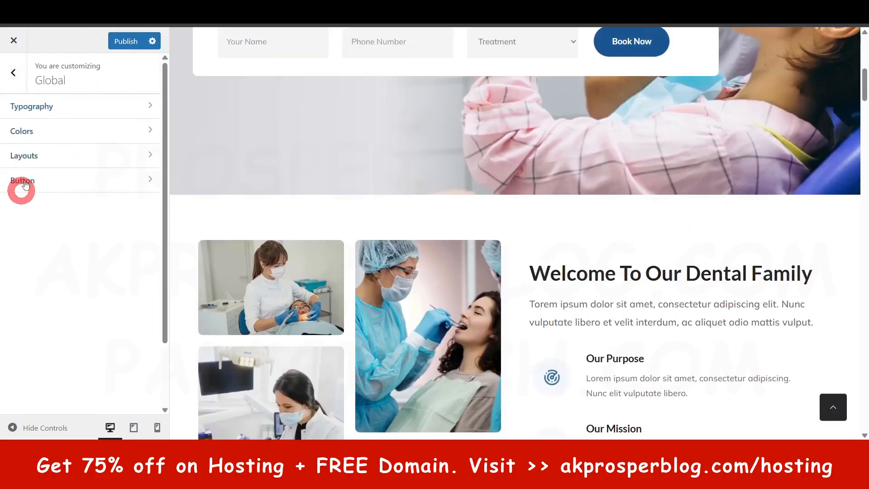
Try the Narrow container layout in the Global Layouts settings, check the home page preview, and restore the Normal layout.
left_click(50, 155)
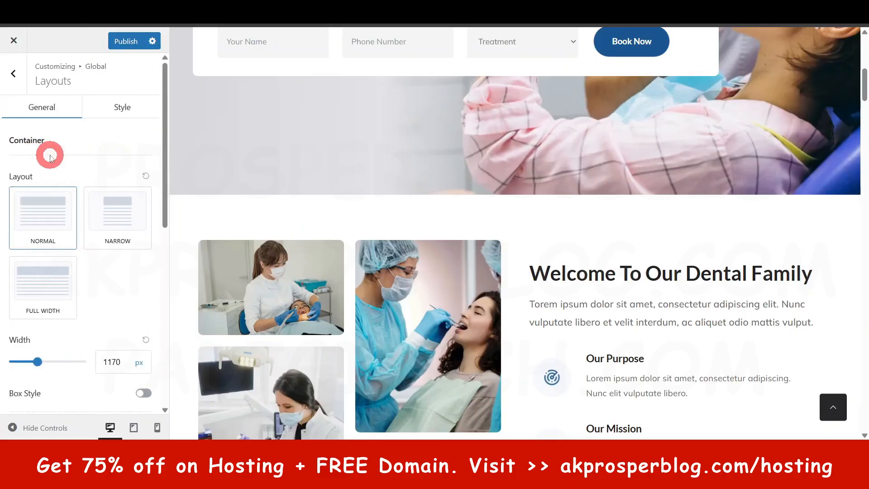
left_click(125, 224)
scroll(411, 300, "up", 8)
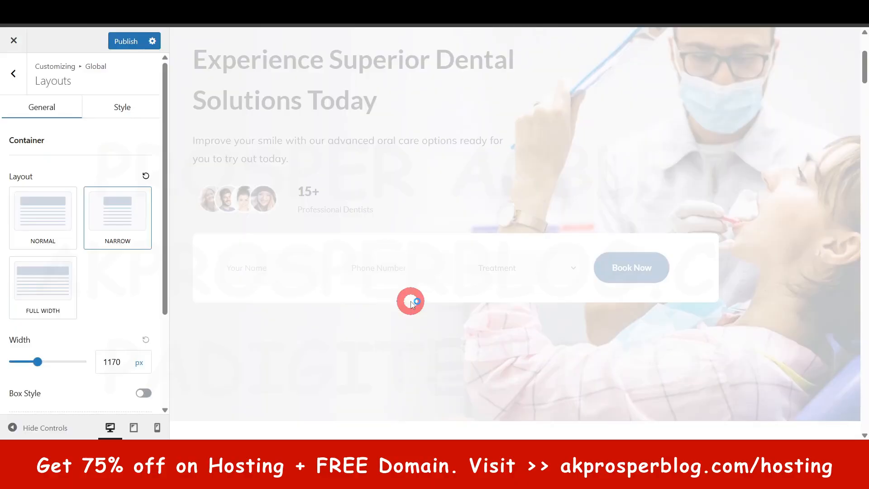
scroll(410, 301, "down", 10)
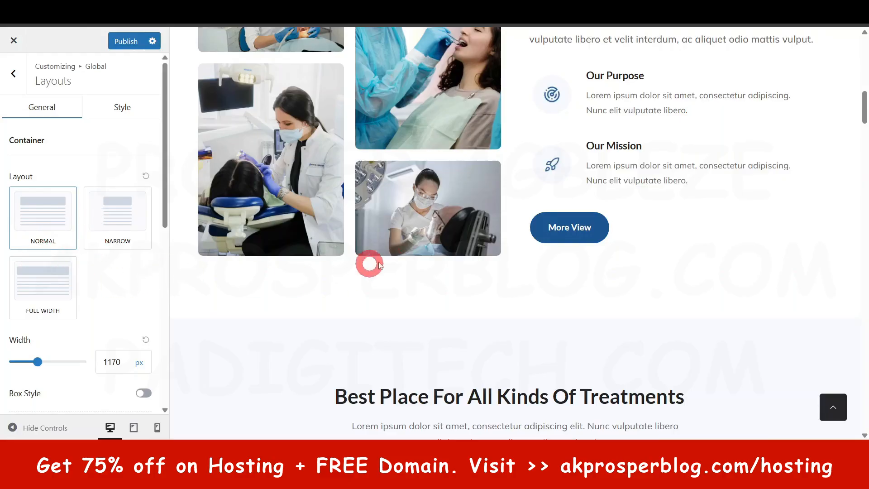
scroll(784, 281, "down", 6)
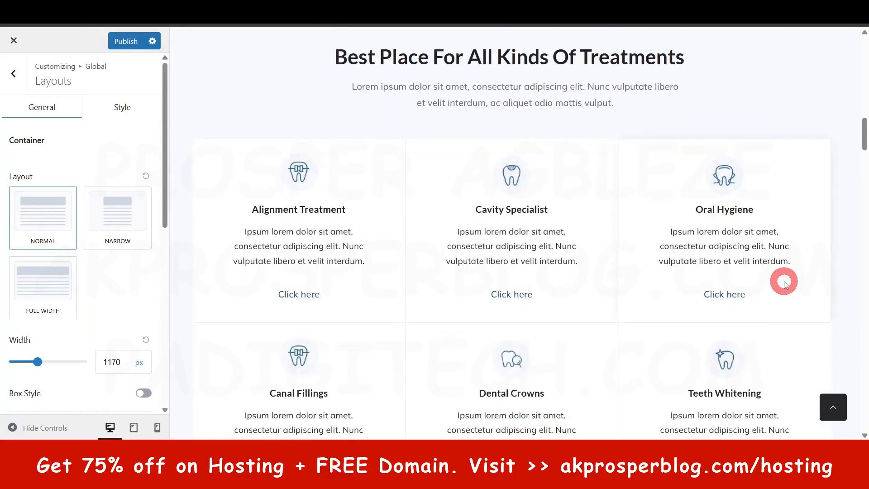
scroll(784, 281, "up", 10)
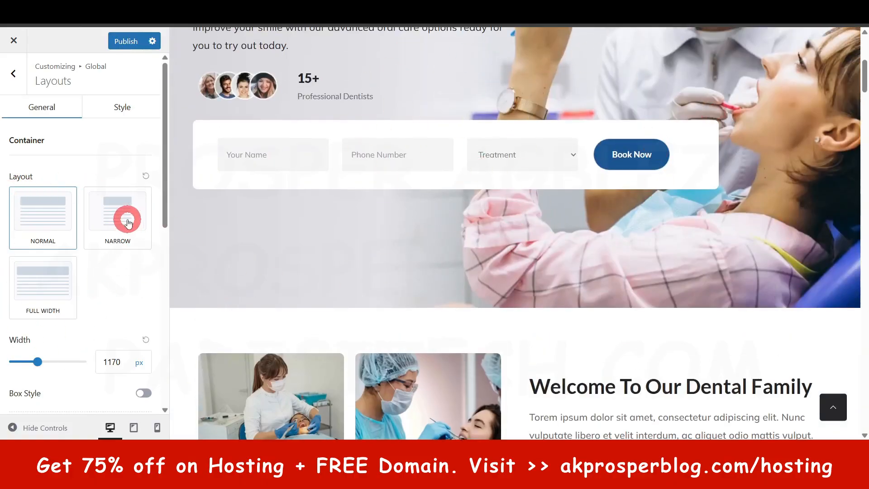
left_click(92, 216)
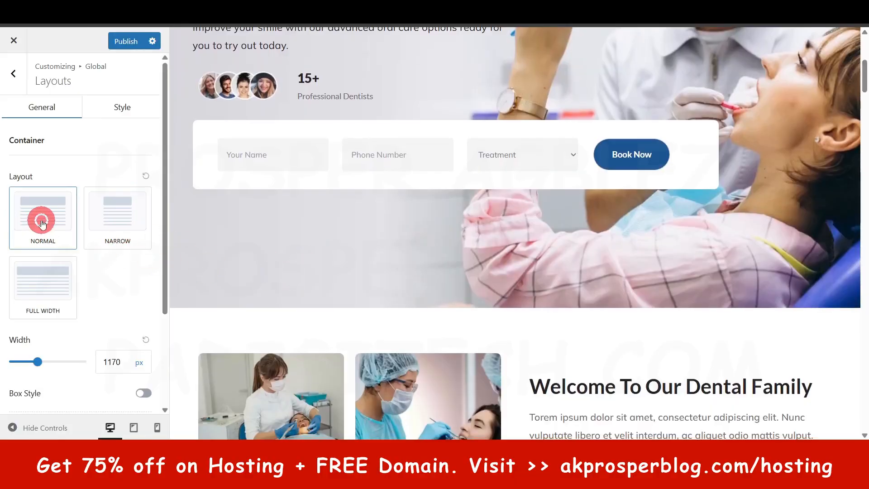
left_click(42, 223)
Try Box Style on the site container in the preview and switch it back off.
scroll(68, 252, "down", 5)
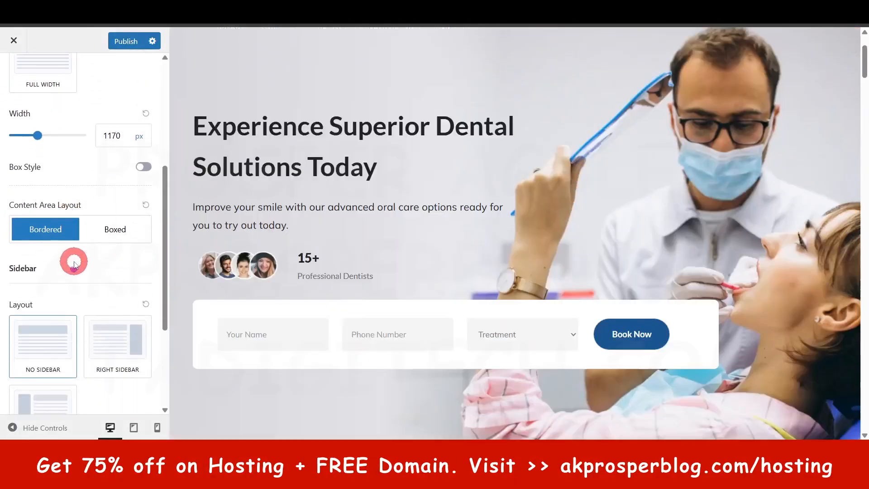
scroll(81, 271, "up", 3)
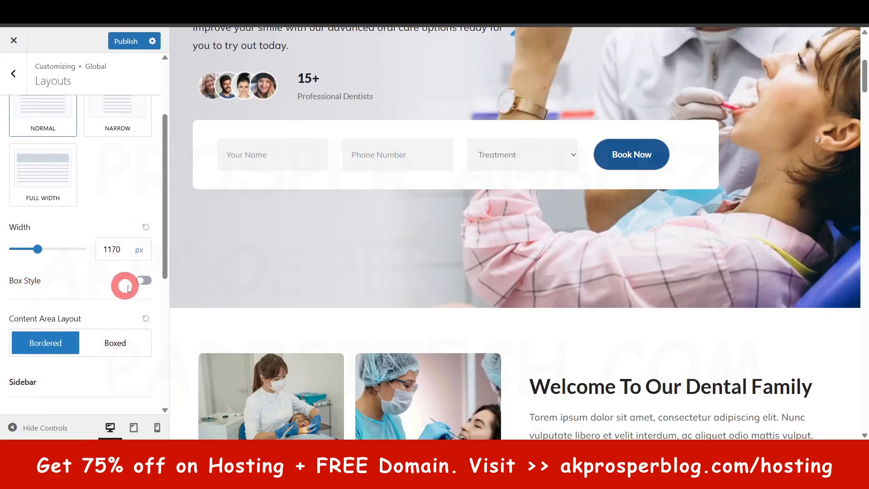
left_click(142, 283)
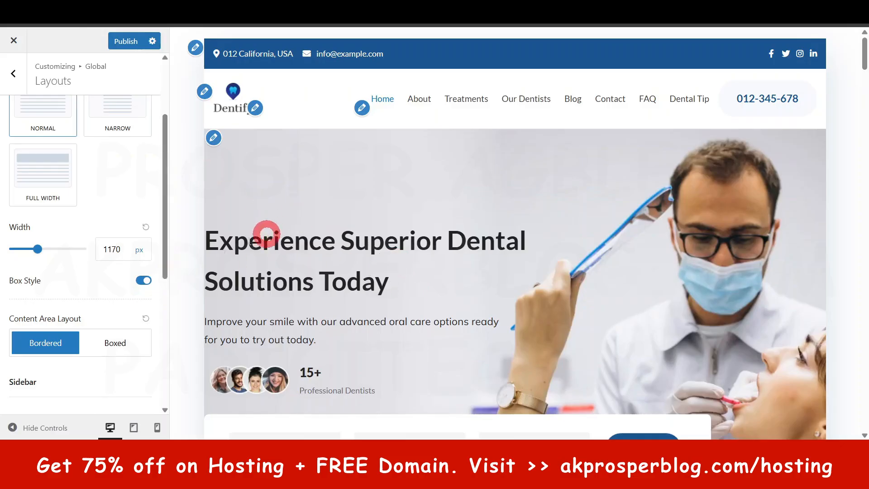
left_click(144, 284)
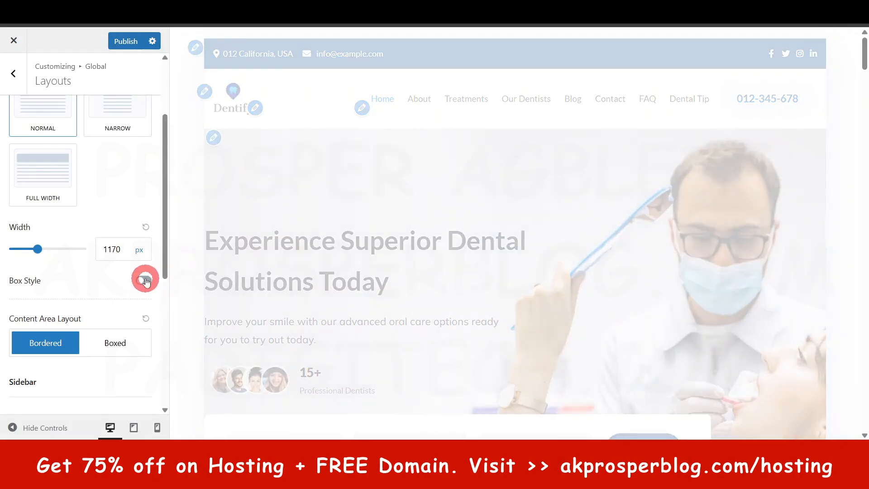
Review the sidebar layout and width options and dismiss the licence reminder window.
scroll(135, 294, "down", 6)
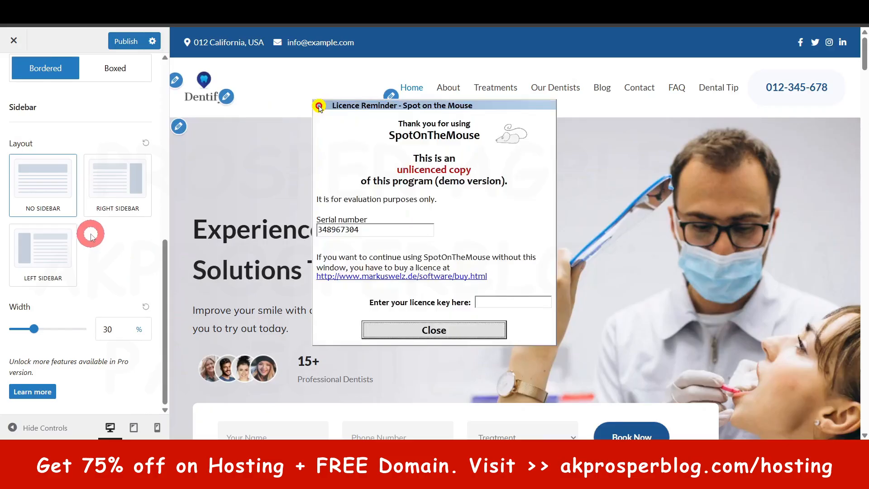
left_click(466, 330)
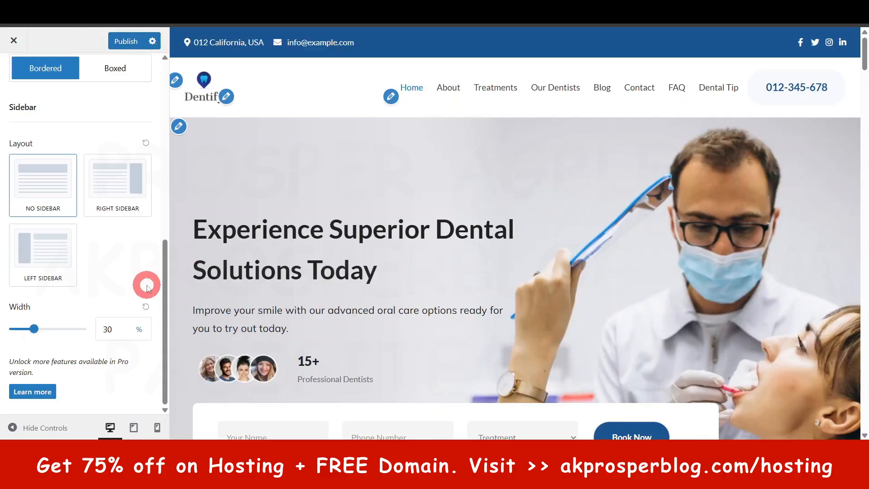
scroll(149, 272, "up", 6)
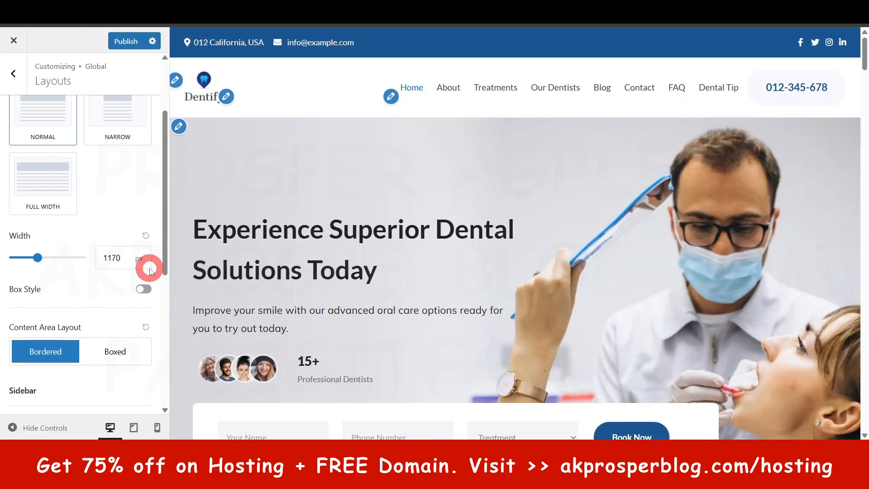
Try the Narrow container layout once more, restore Normal, and look over the remaining layout settings.
scroll(154, 267, "up", 3)
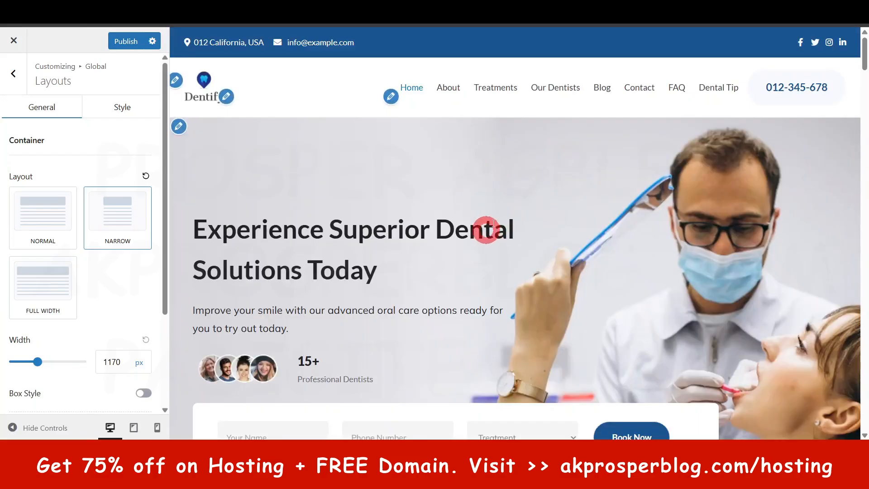
left_click(63, 230)
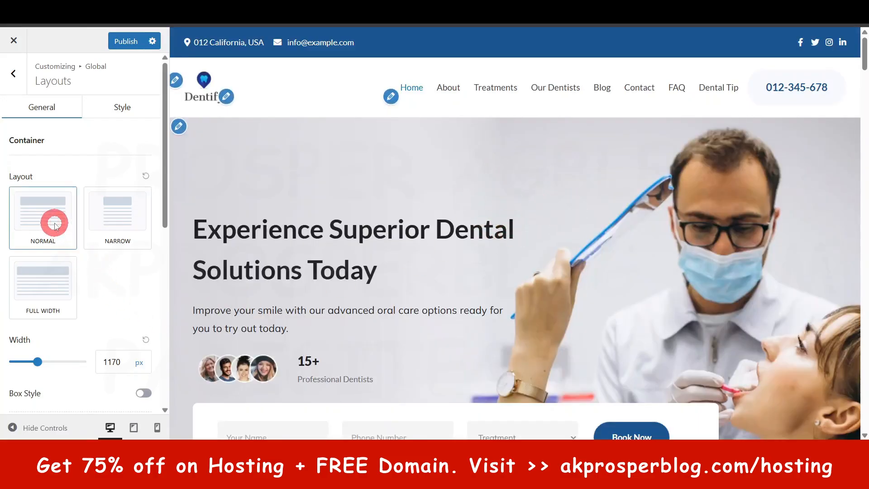
scroll(57, 236, "down", 8)
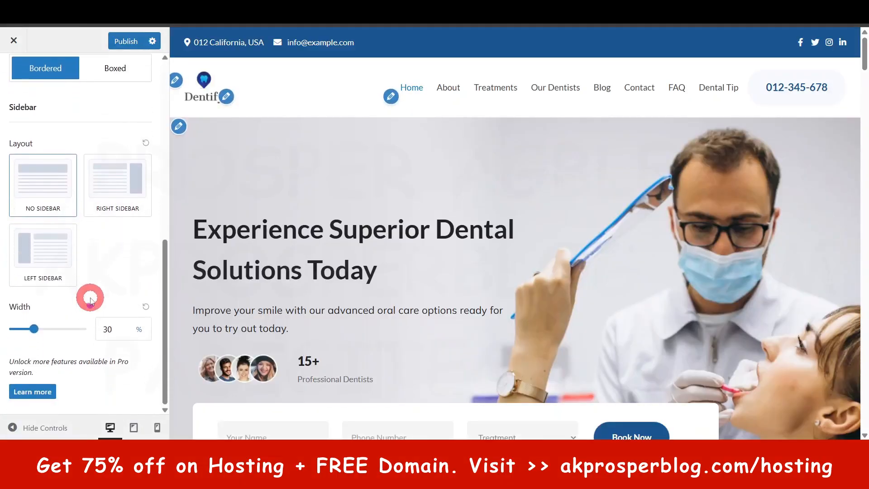
scroll(112, 289, "up", 4)
scroll(111, 270, "up", 5)
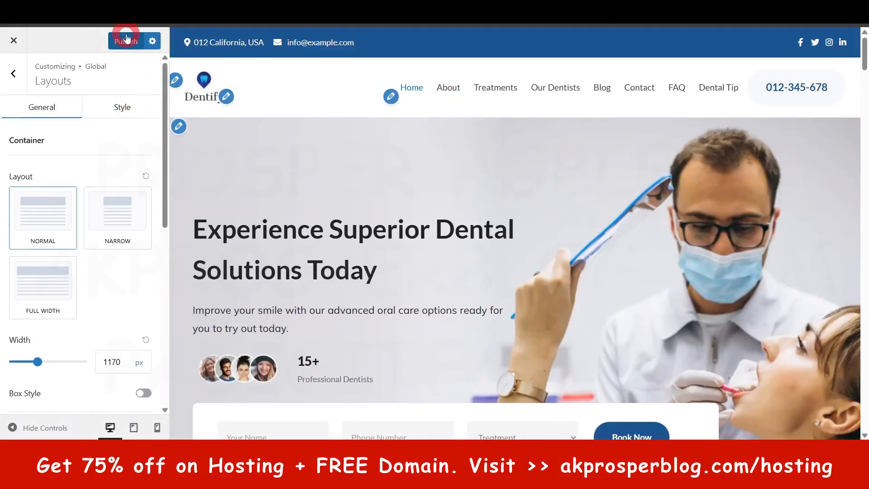
Open the Global Button settings and examine them alongside the buttons in the home page preview.
left_click(13, 73)
left_click(34, 179)
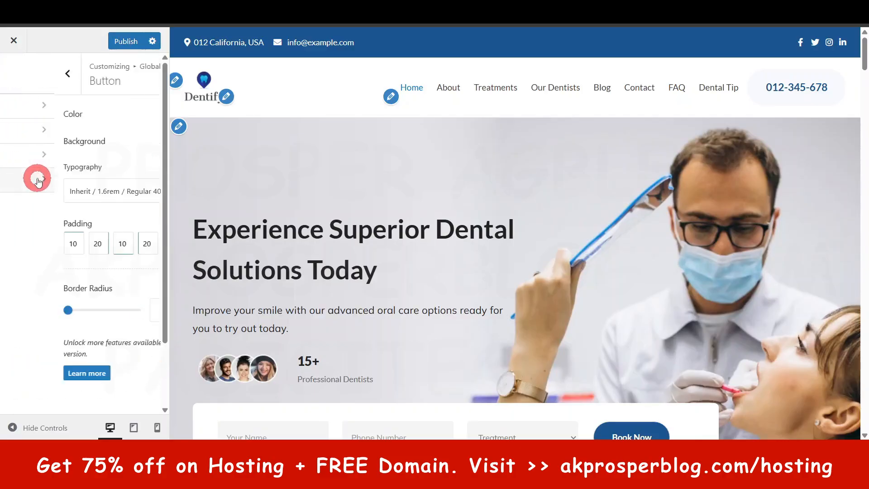
scroll(334, 296, "down", 20)
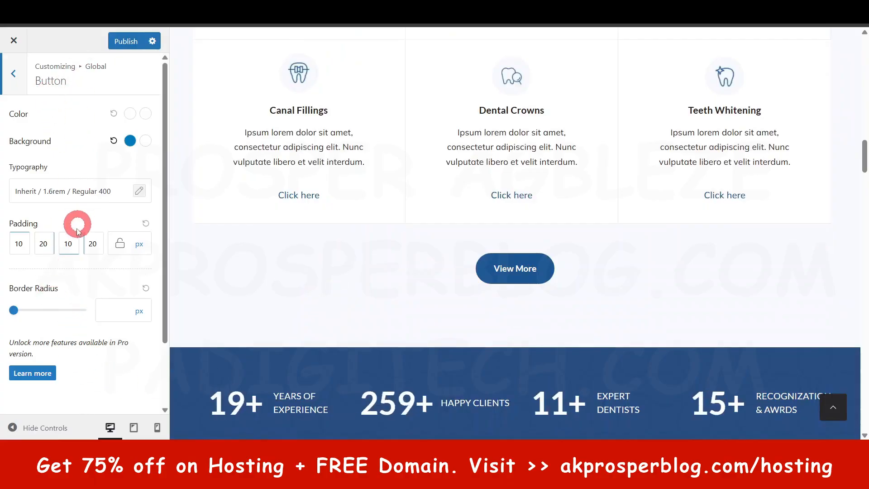
Leave the Global settings, open the Header builder and bring the site header into view in the preview.
scroll(446, 364, "down", 9)
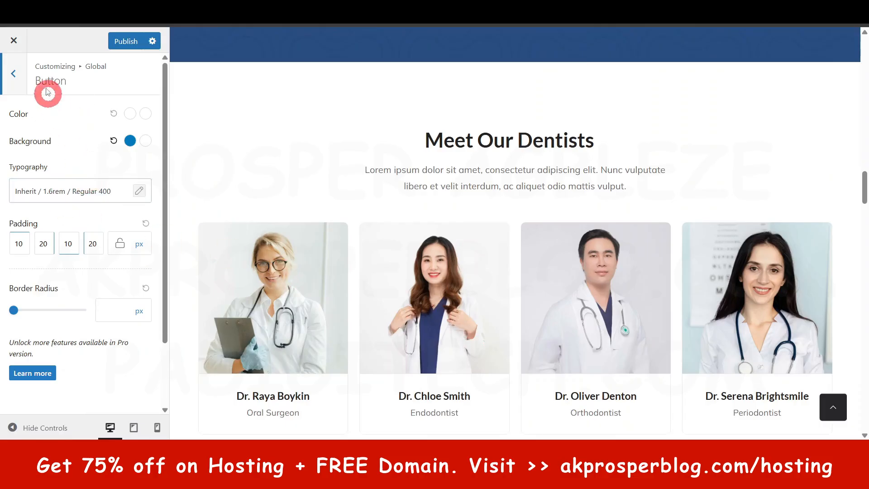
left_click(18, 76)
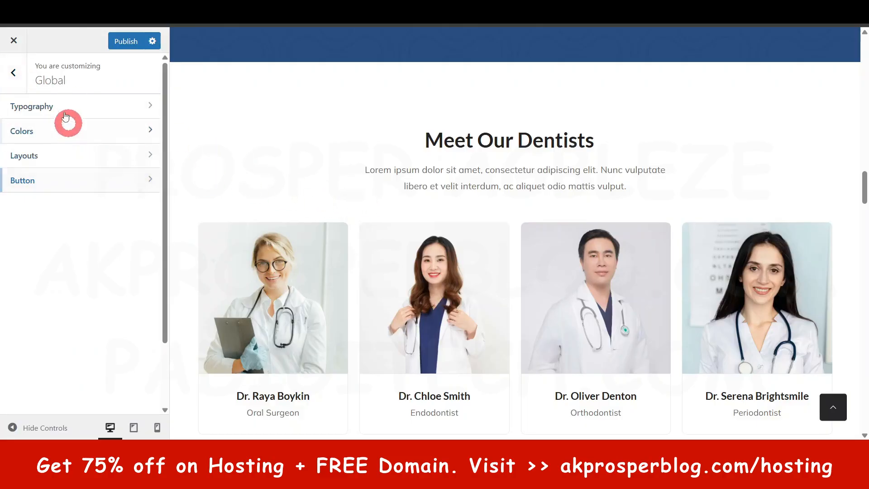
left_click(15, 75)
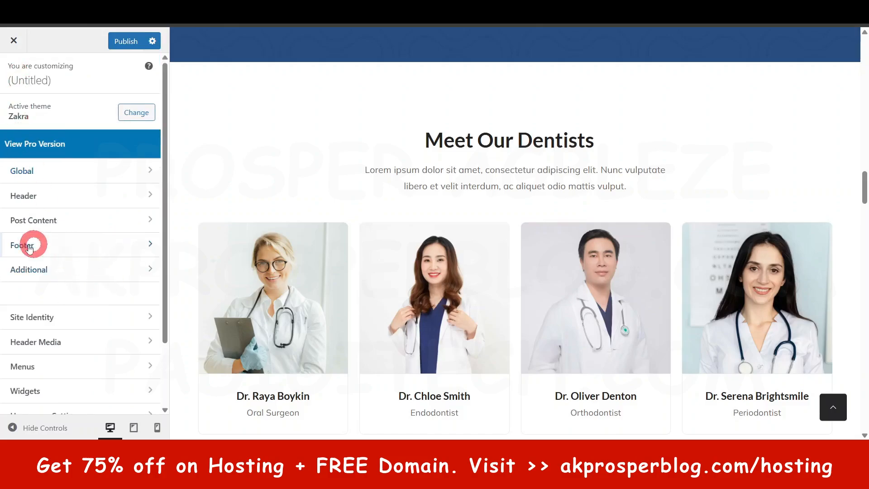
left_click(55, 201)
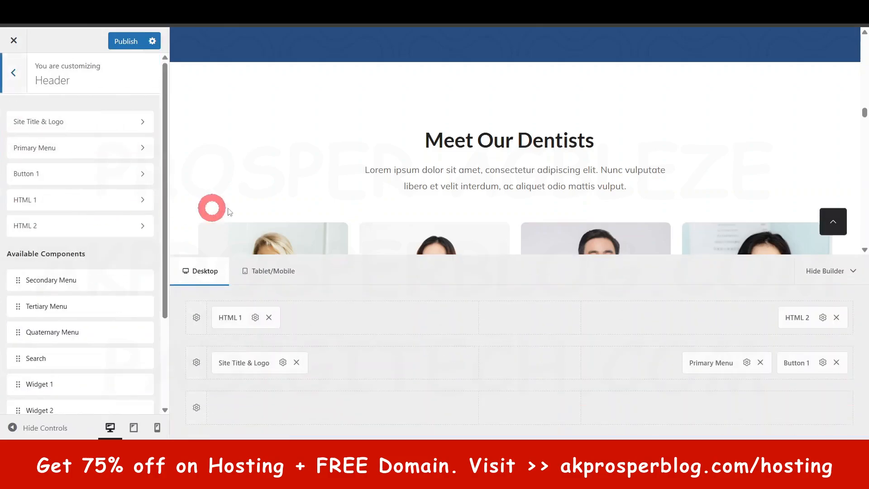
scroll(456, 170, "down", 5)
scroll(456, 168, "up", 15)
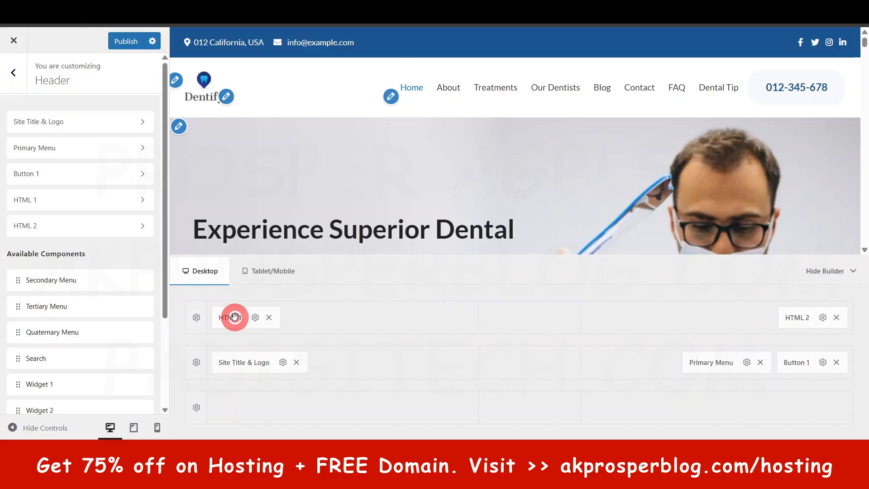
Open the Site Title & Logo component and review its identity, logo, site title and tagline options.
left_click(61, 123)
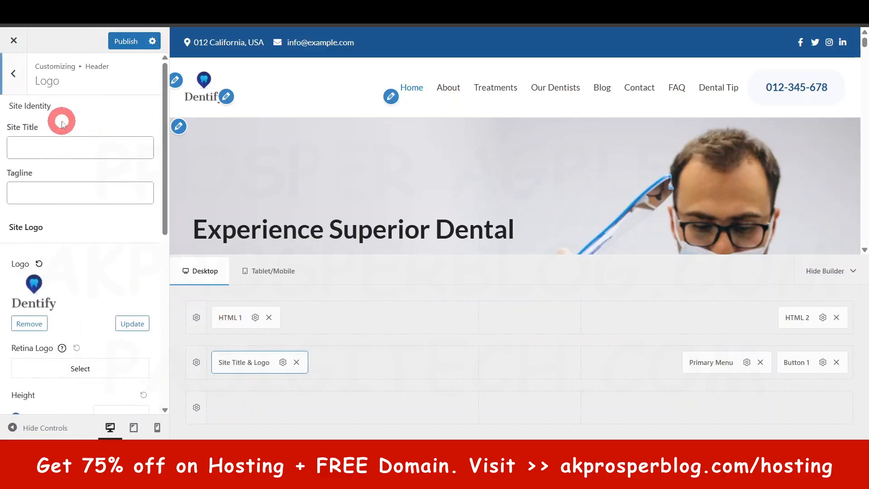
left_click(22, 143)
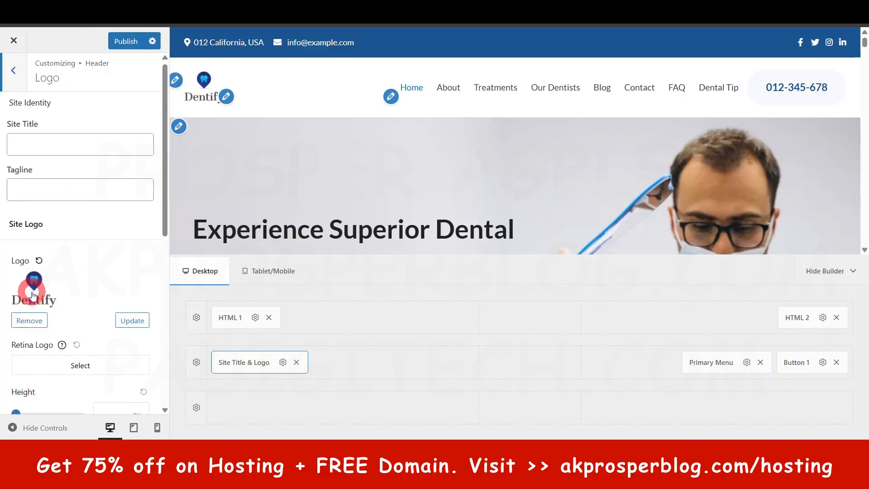
scroll(32, 289, "down", 2)
scroll(97, 315, "down", 2)
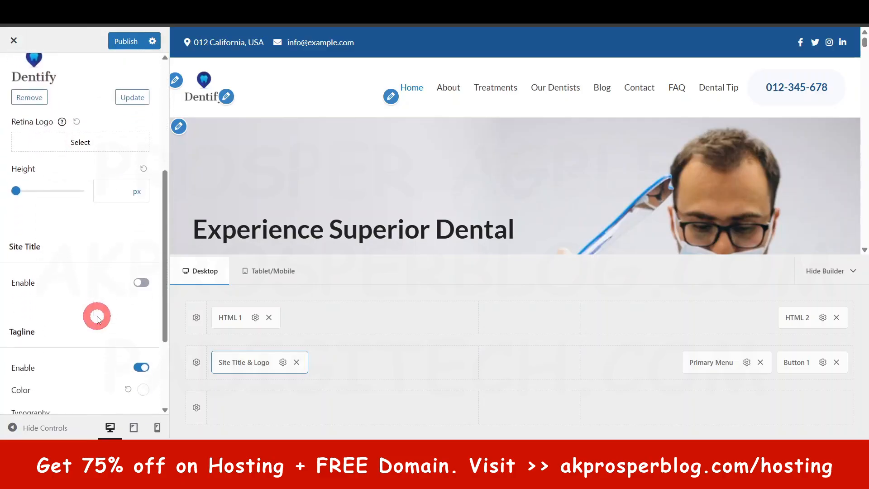
scroll(71, 283, "down", 2)
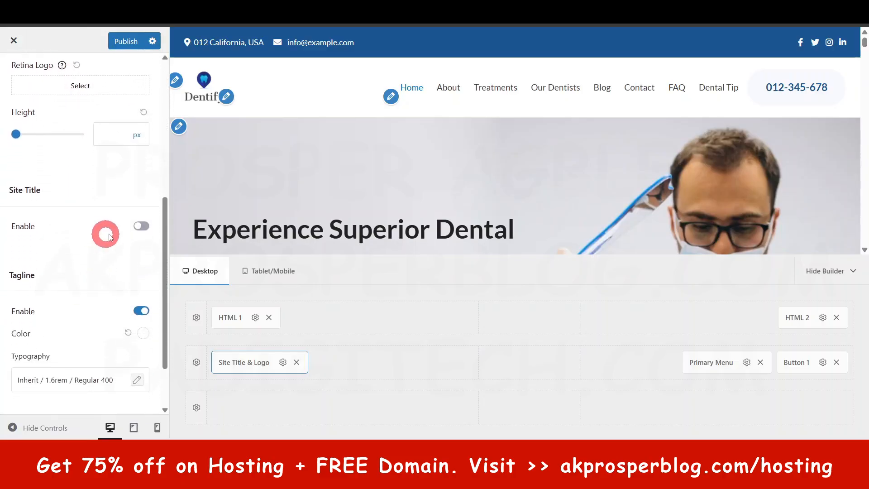
scroll(107, 237, "up", 10)
Set the site title to "Prosper dental Services" and the tagline to "Professional dental service in Ibadan".
left_click(103, 143)
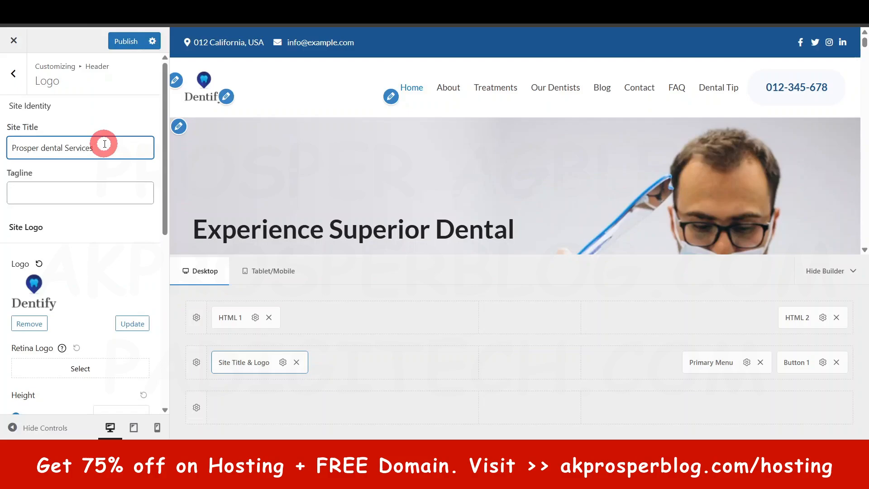
left_click(108, 192)
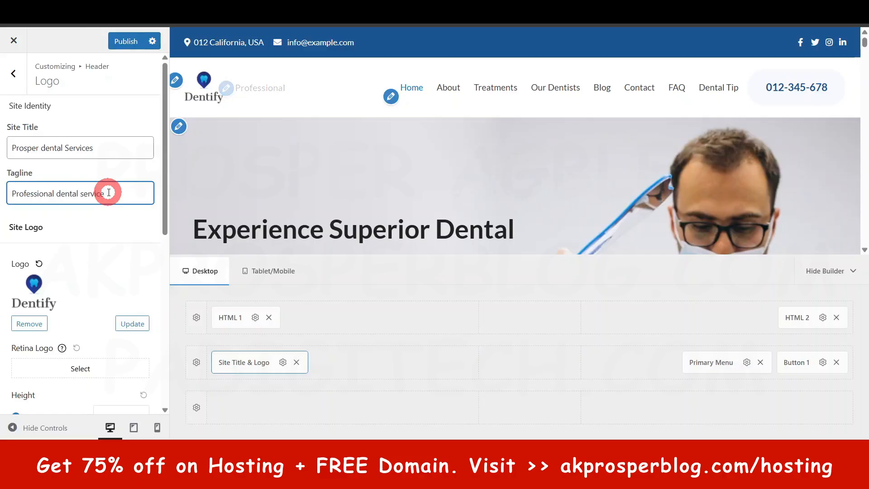
left_click(124, 232)
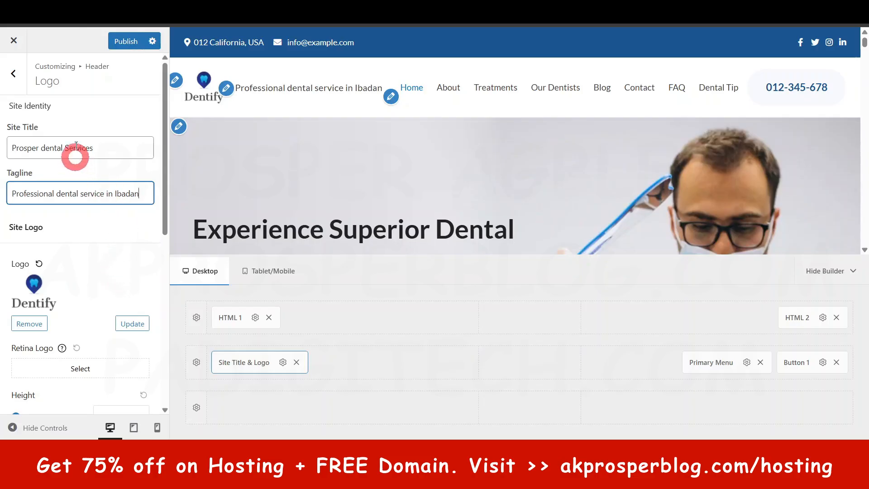
Try a smaller logo height of 32 px and reset the height to its default.
scroll(23, 294, "down", 4)
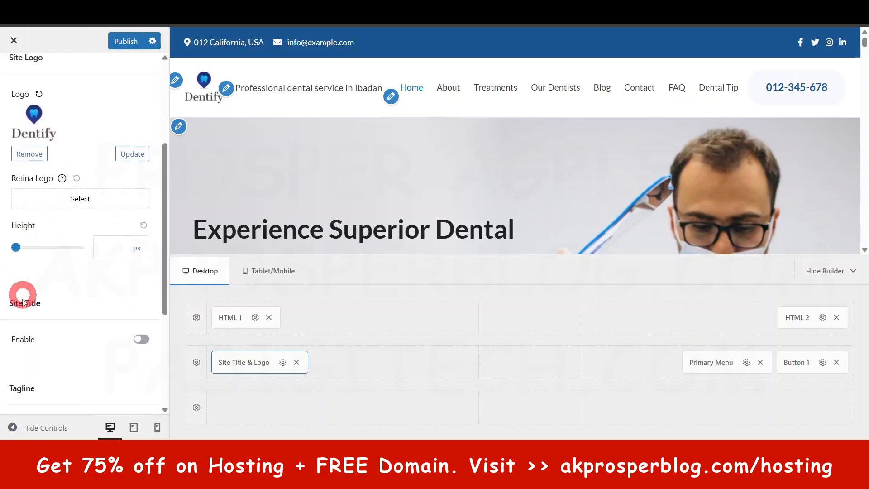
scroll(54, 238, "up", 2)
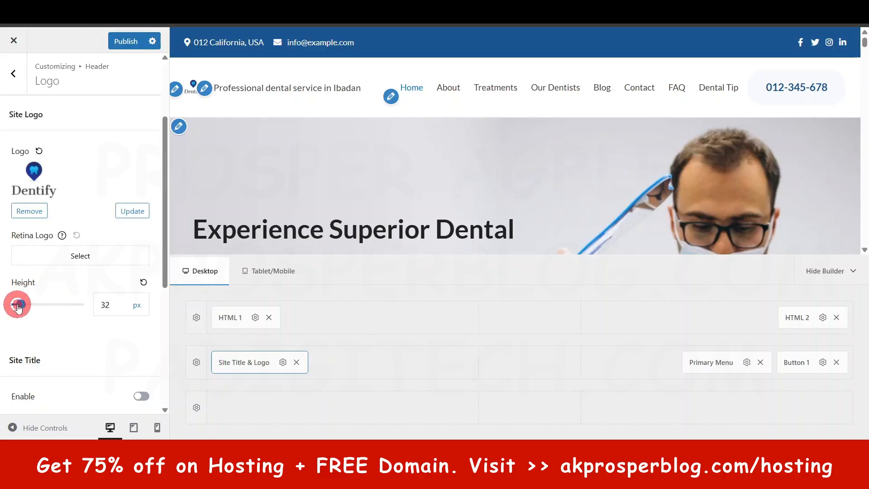
left_click(142, 281)
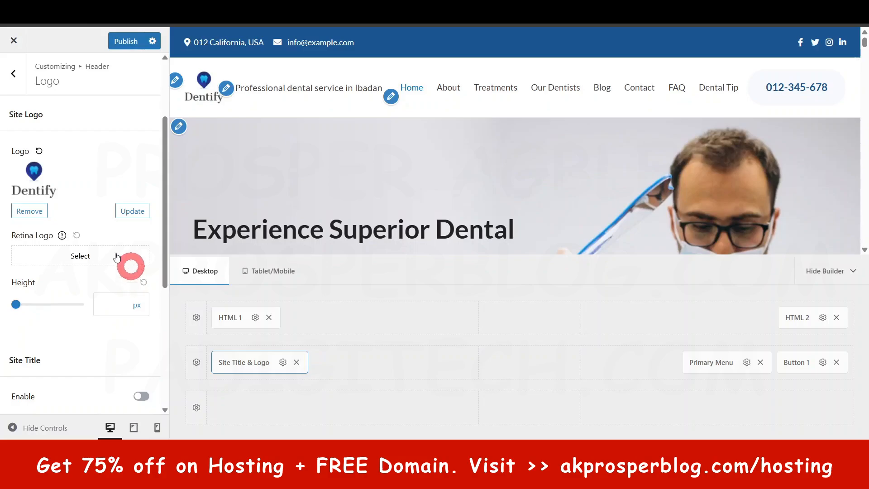
Enable the site title in the header and extend it to "Prosper dental Services | Dental Services in Lagos".
scroll(64, 304, "down", 3)
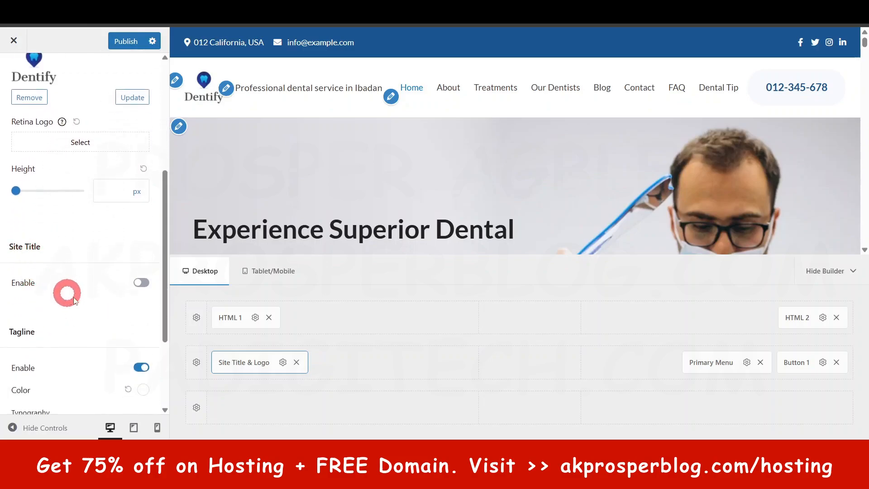
left_click(138, 284)
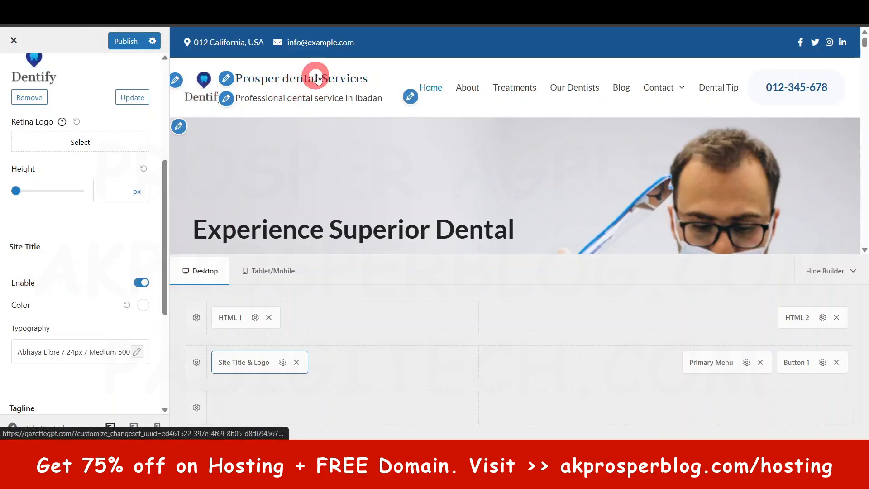
scroll(86, 169, "up", 5)
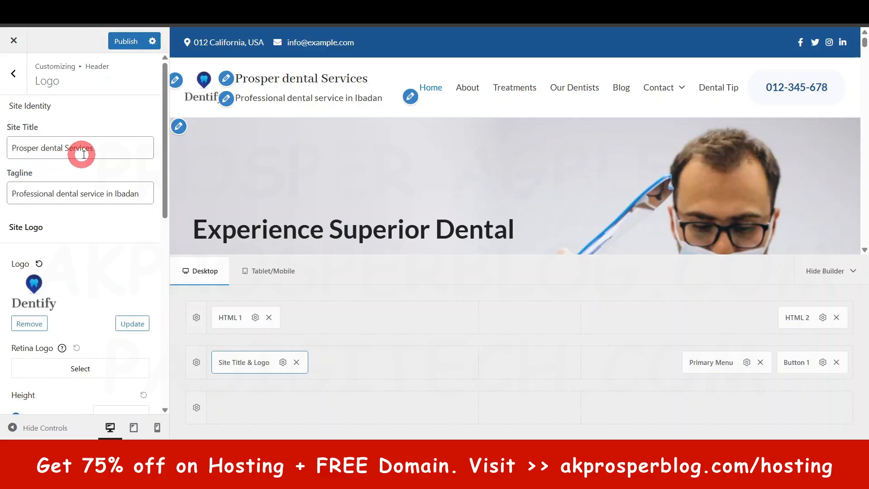
left_click(98, 148)
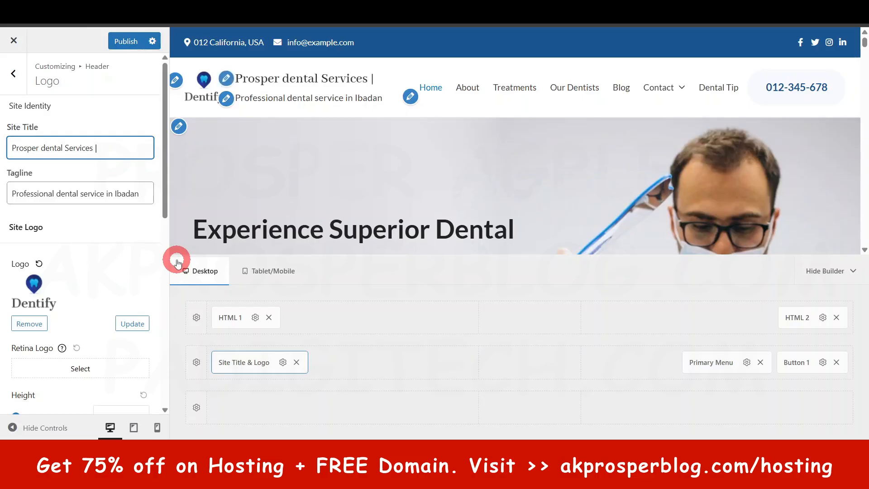
type("Dental Servic")
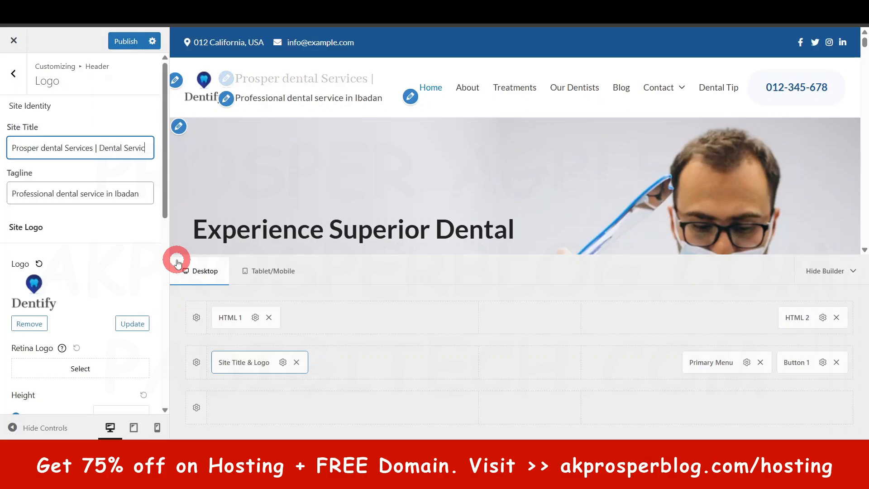
type("es in Lagos")
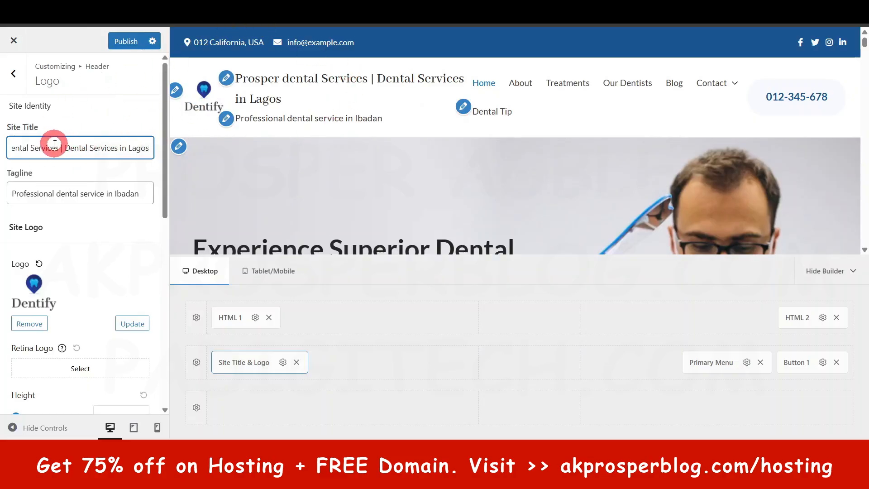
Disable the display of both the site title and the tagline in the header, and publish the changes.
scroll(101, 253, "down", 5)
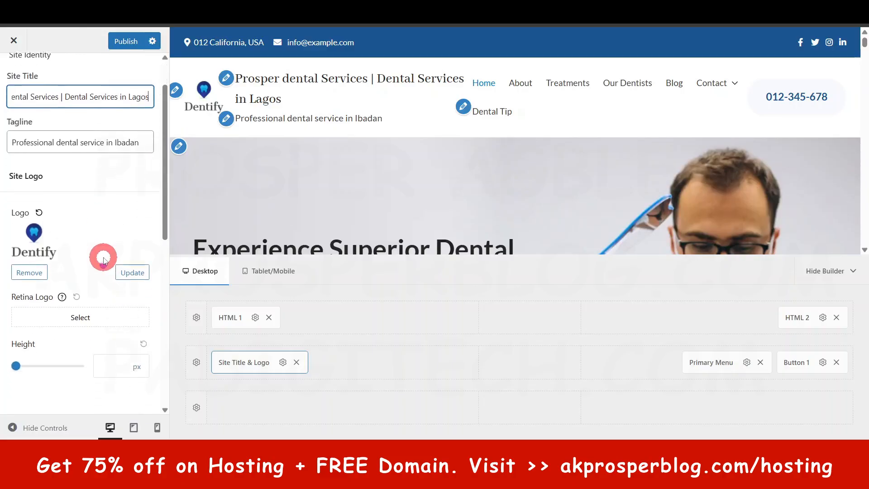
scroll(99, 270, "down", 1)
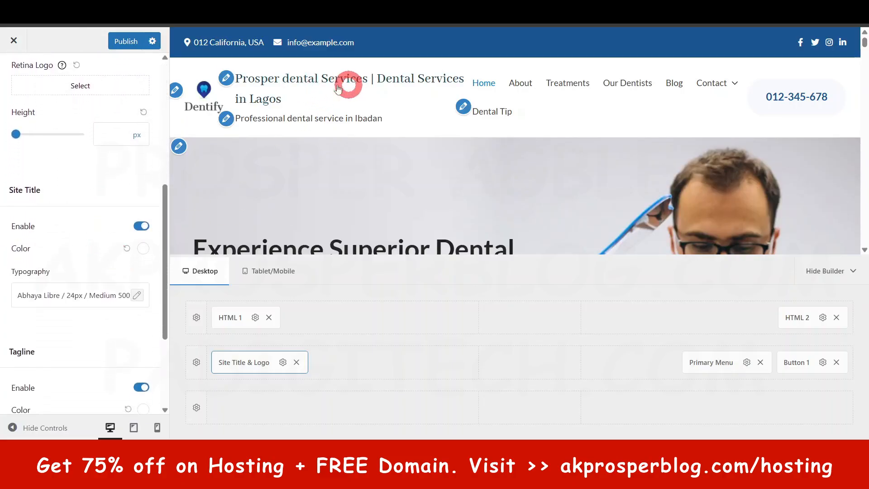
left_click(141, 225)
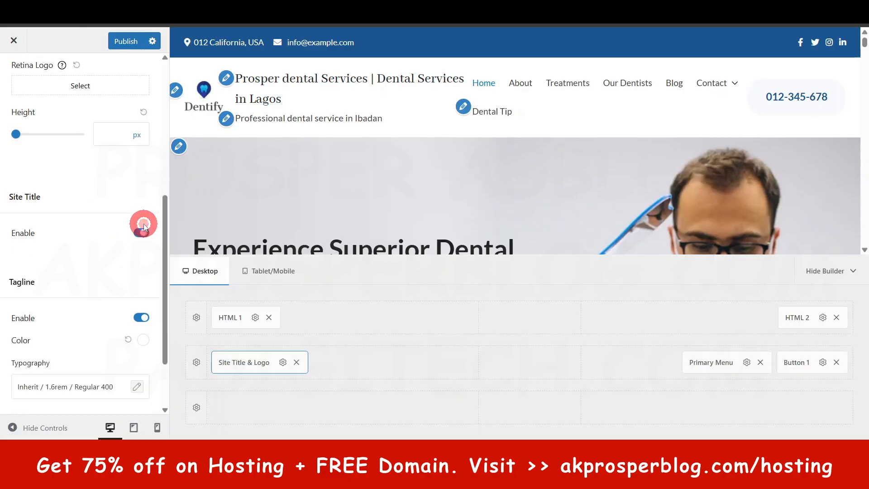
left_click(142, 311)
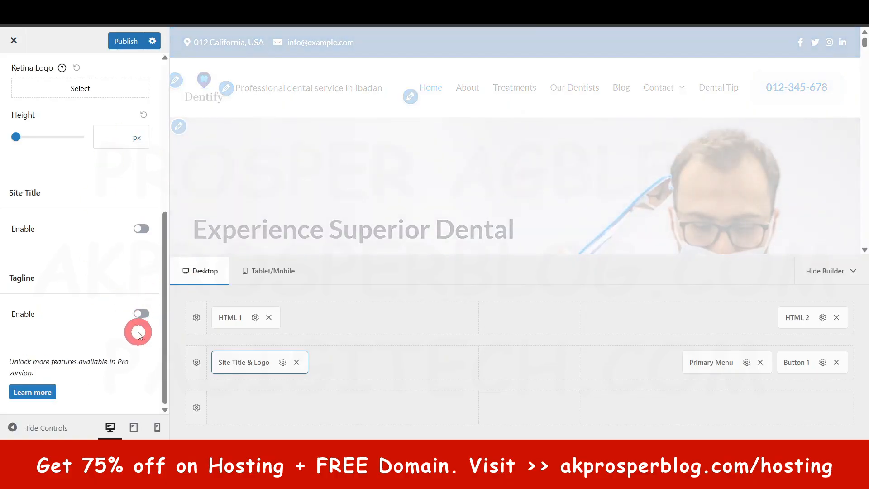
scroll(132, 308, "up", 6)
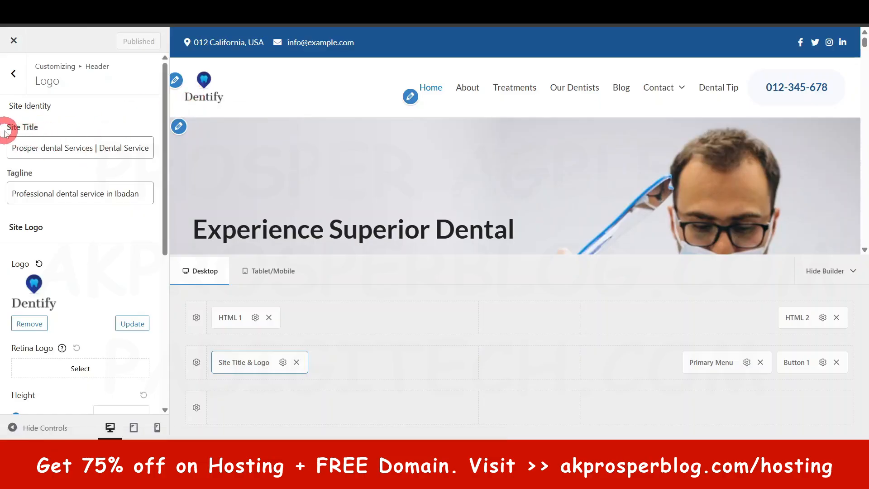
scroll(30, 176, "down", 5)
scroll(31, 178, "up", 5)
scroll(62, 238, "down", 5)
scroll(46, 172, "up", 5)
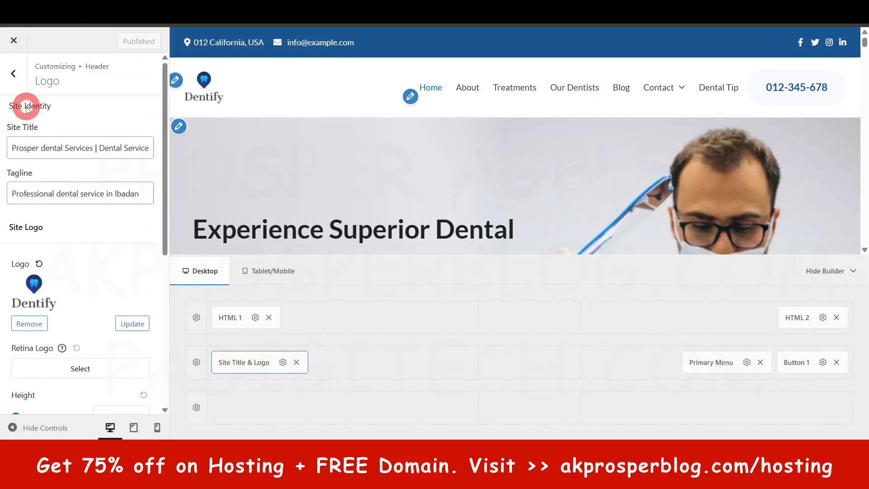
Examine the header's HTML 2 component settings, including its text editor, and return to the header component list.
left_click(20, 80)
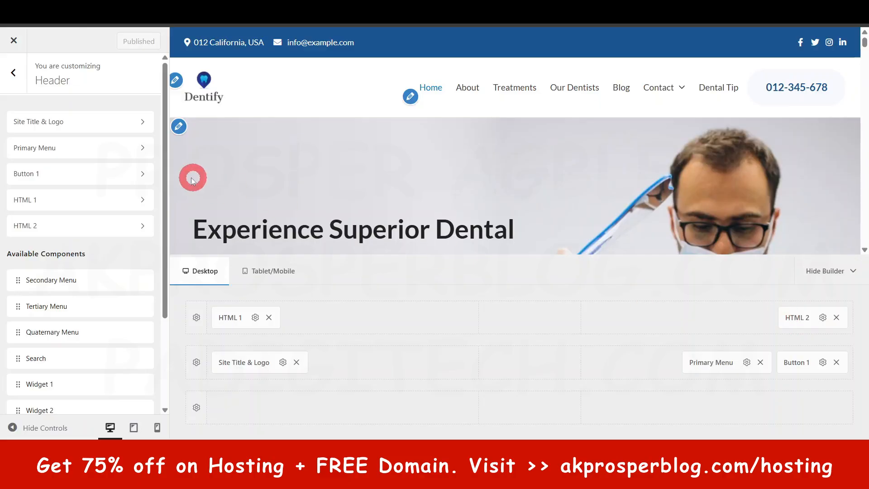
left_click(37, 228)
scroll(89, 316, "down", 3)
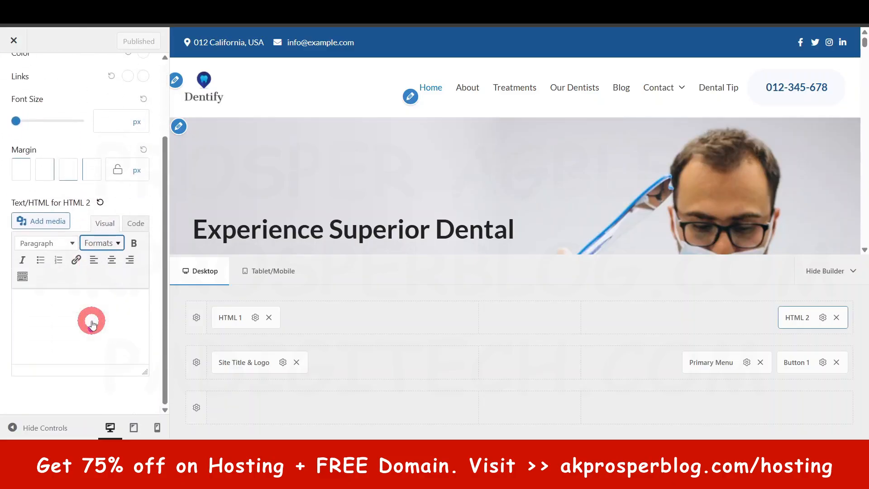
scroll(92, 335, "up", 3)
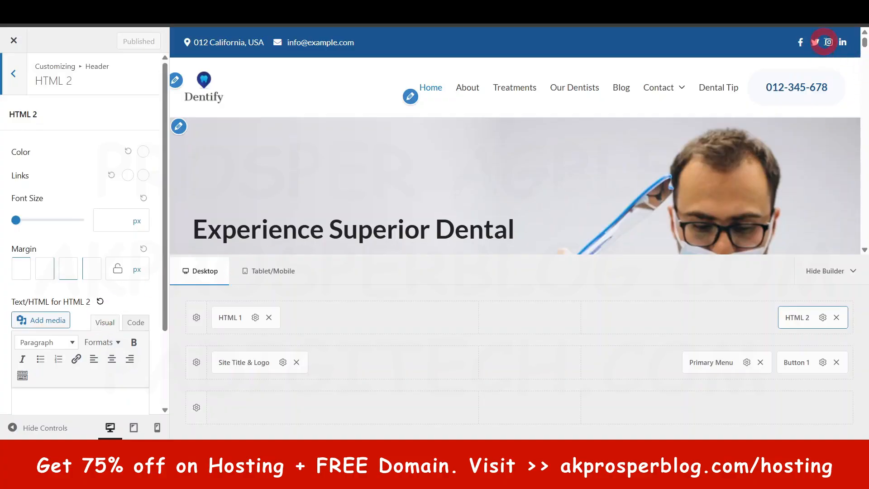
left_click(14, 74)
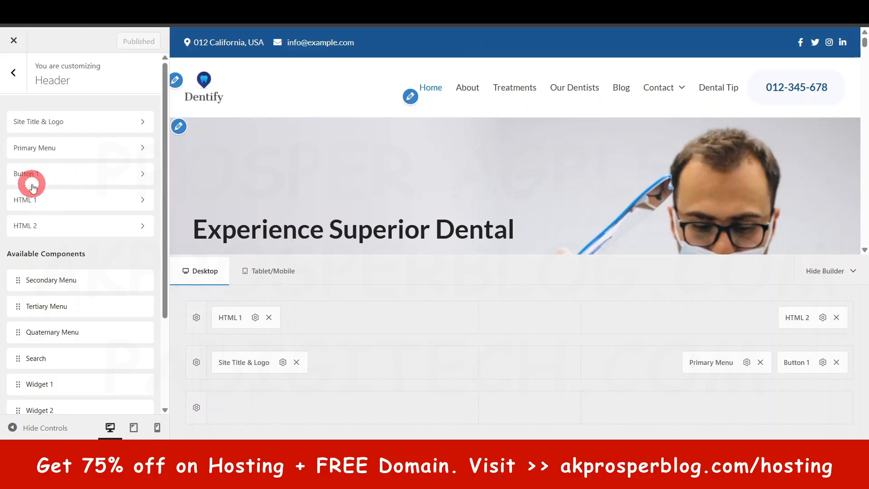
Set the Main Menu advanced style of the header's Primary Menu to Underline Border.
left_click(47, 147)
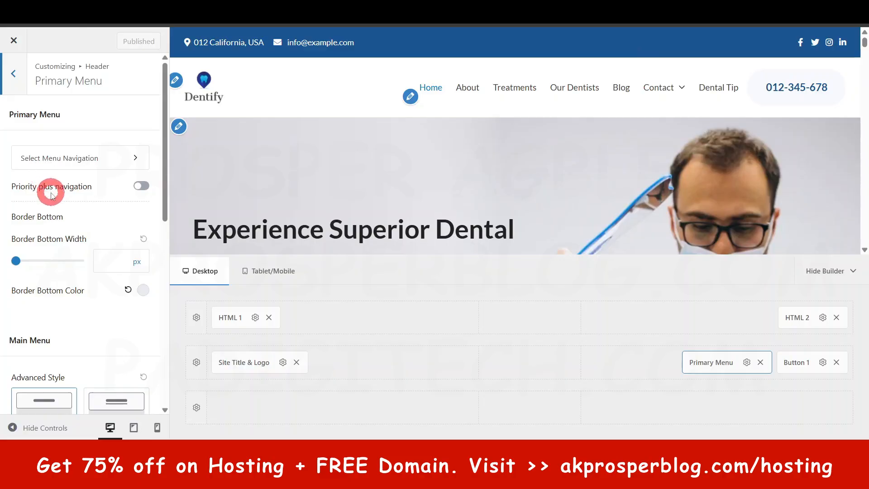
scroll(51, 190, "down", 4)
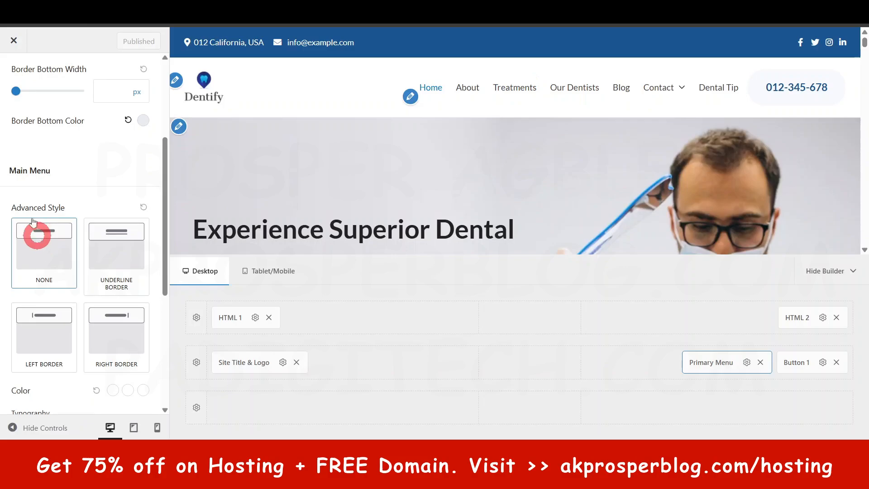
left_click(121, 257)
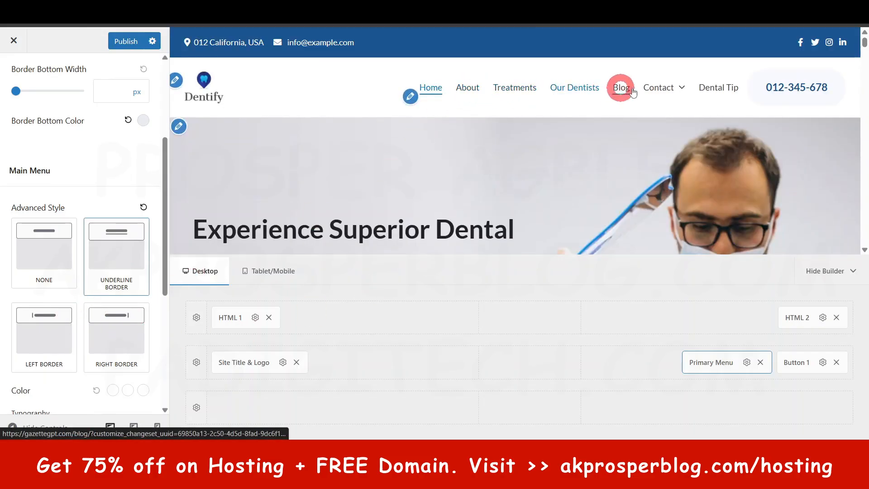
scroll(68, 294, "down", 5)
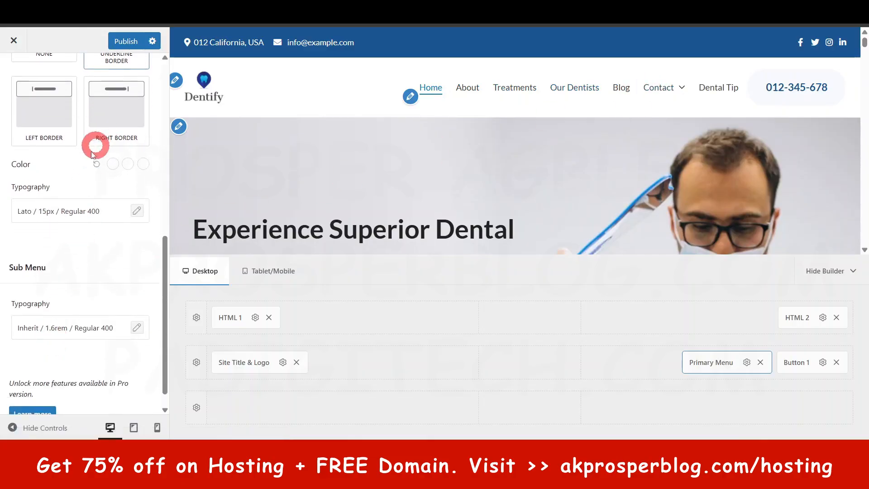
Examine the remaining Primary Menu settings for the main menu and submenu, and review the header's available components.
scroll(61, 190, "down", 1)
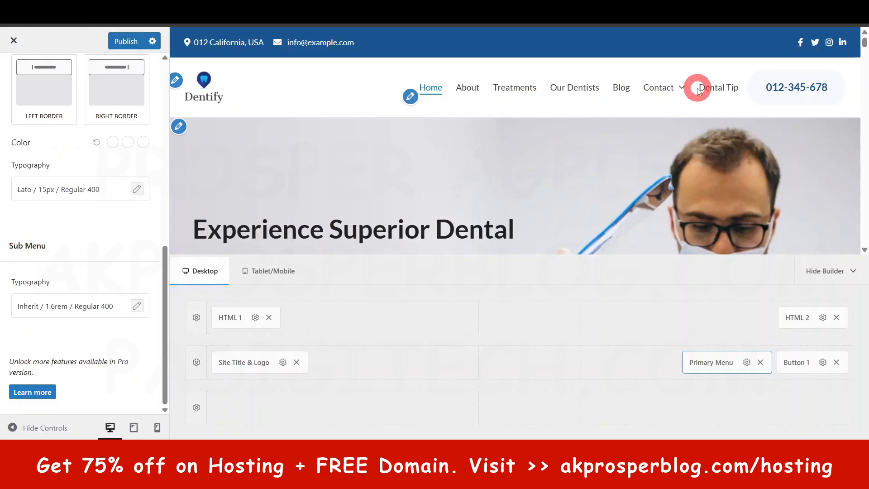
mouse_move(674, 88)
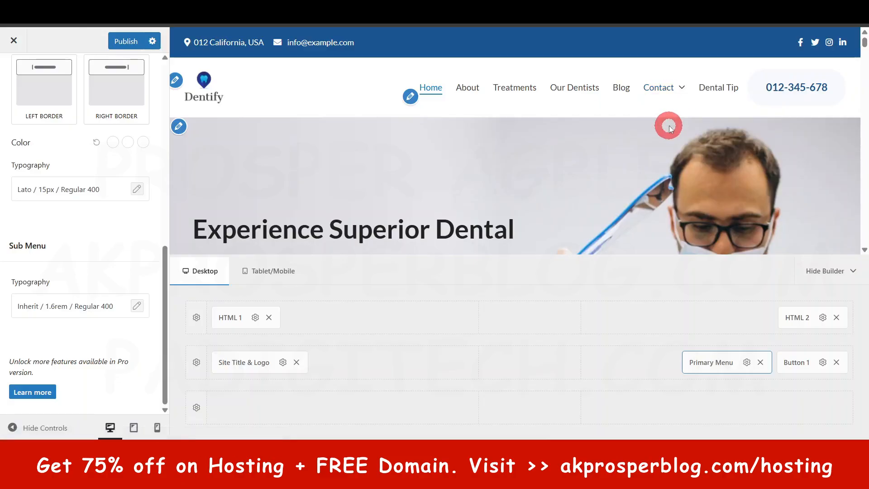
scroll(74, 276, "up", 10)
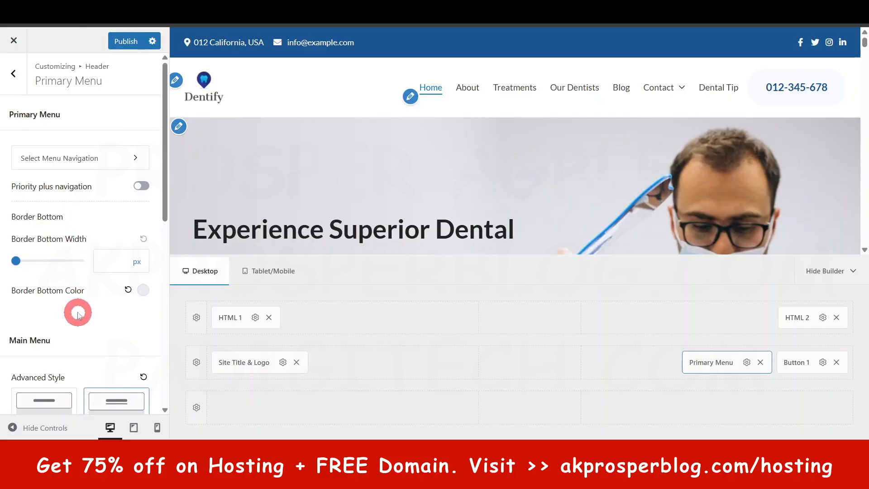
scroll(132, 306, "down", 4)
scroll(111, 248, "up", 4)
left_click(16, 78)
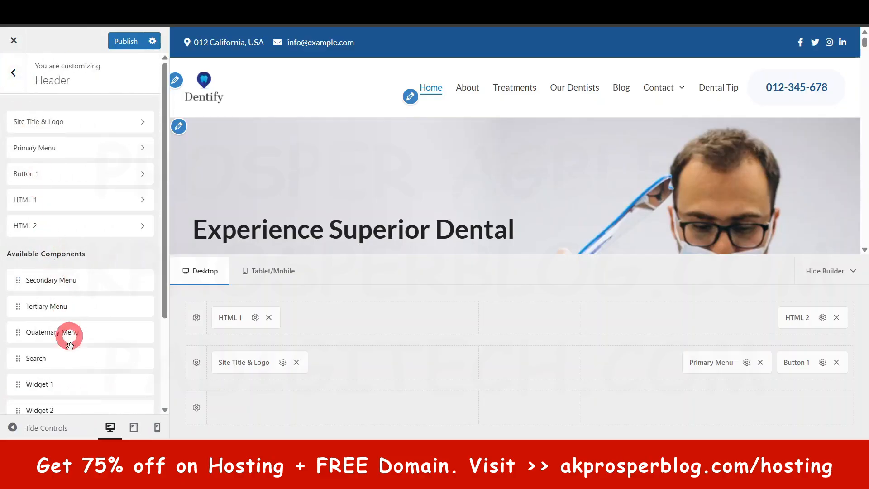
scroll(85, 336, "down", 2)
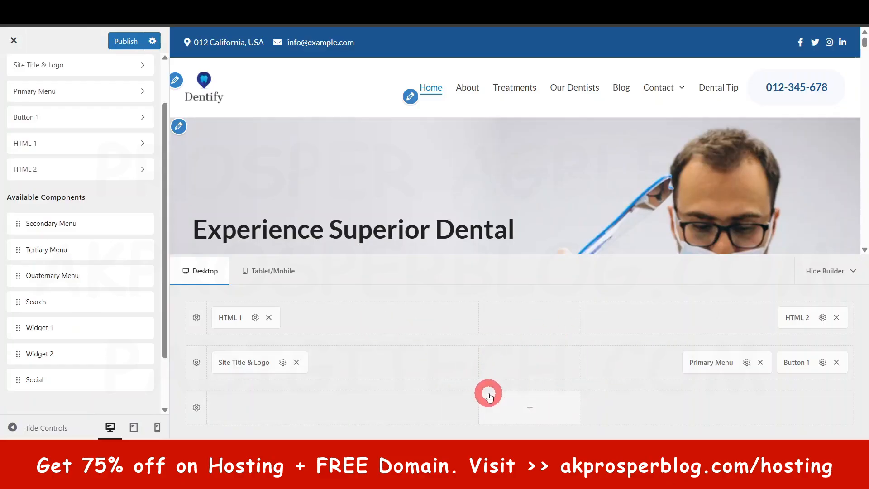
scroll(34, 222, "up", 2)
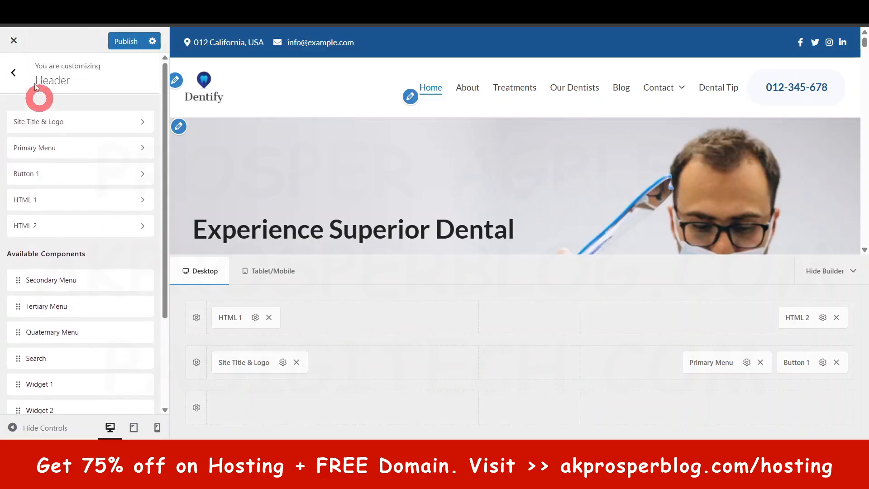
Examine the Blog container and sidebar layout options in the Post Content settings with the Blog page shown in the preview.
left_click(13, 73)
left_click(65, 221)
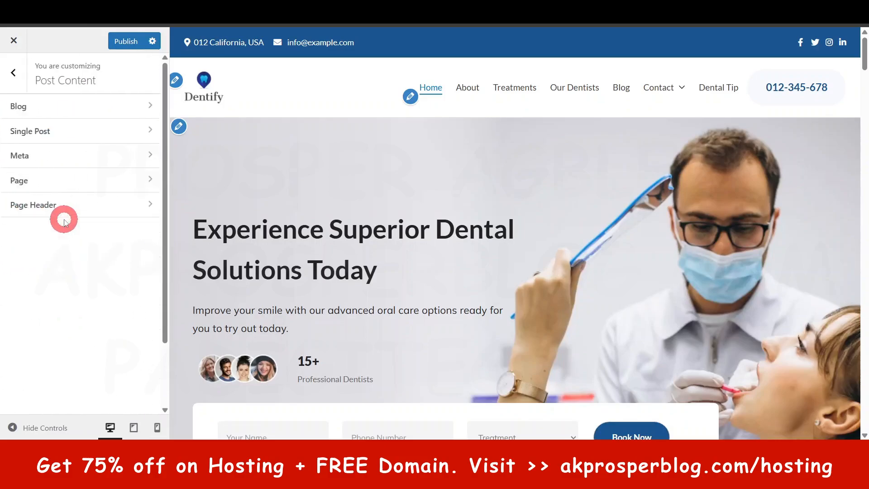
left_click(623, 88)
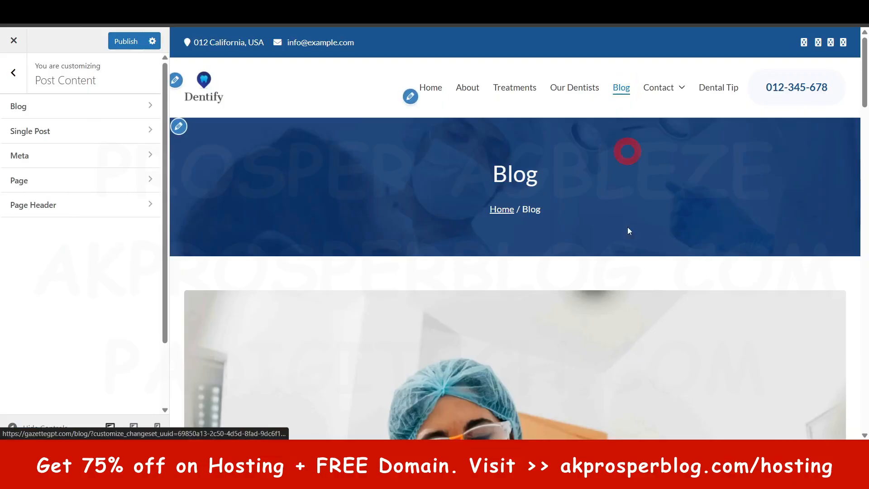
scroll(628, 204, "down", 6)
left_click(106, 103)
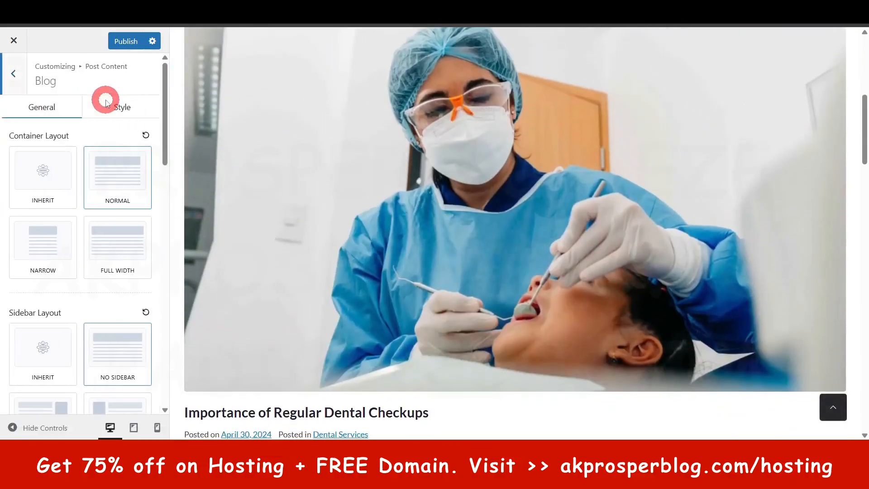
left_click(566, 266)
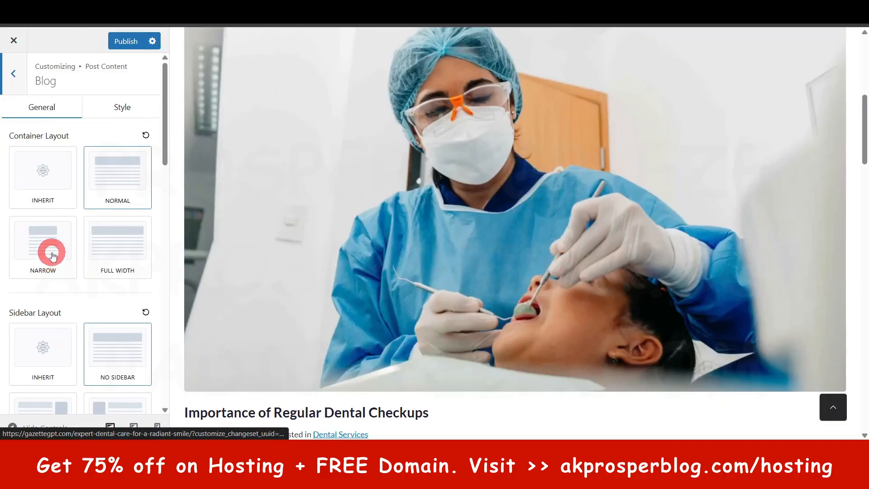
scroll(57, 258, "down", 7)
scroll(61, 267, "up", 7)
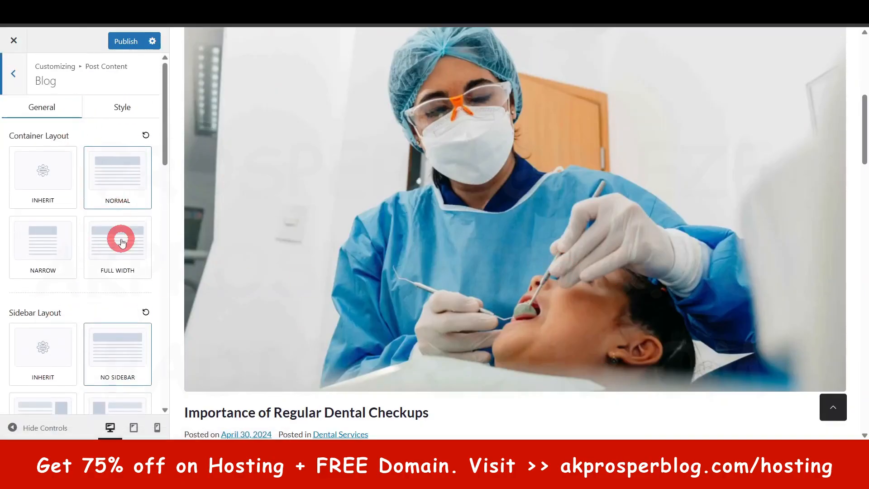
left_click(17, 74)
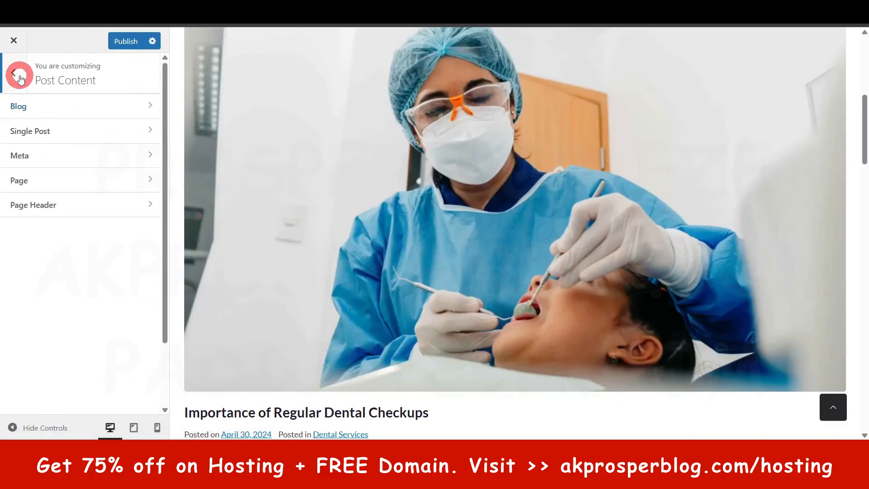
Examine the Single Post layout settings with the post "Discover Your Perfect Smile Here" and its sidebar shown in the preview.
left_click(44, 141)
scroll(502, 265, "down", 7)
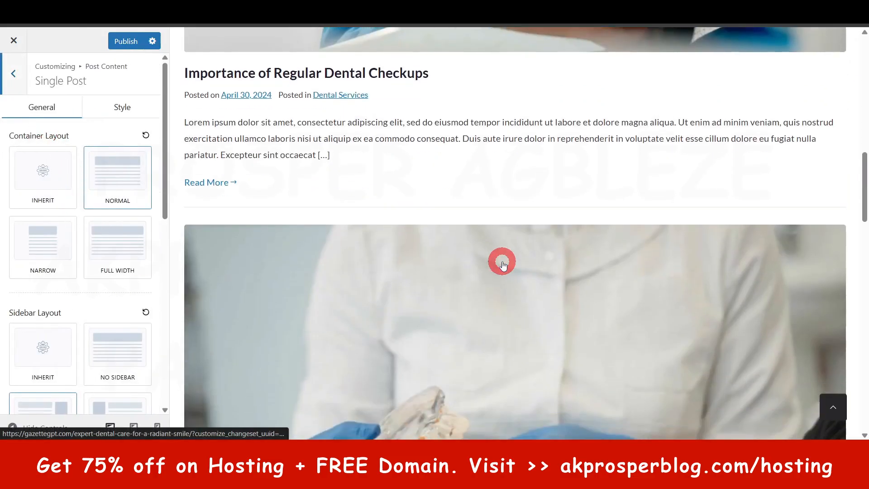
scroll(451, 253, "down", 6)
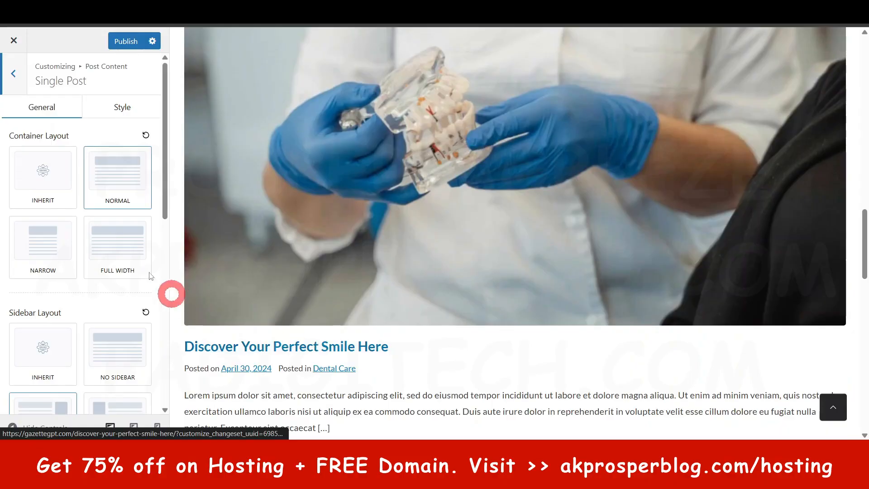
scroll(149, 276, "down", 5)
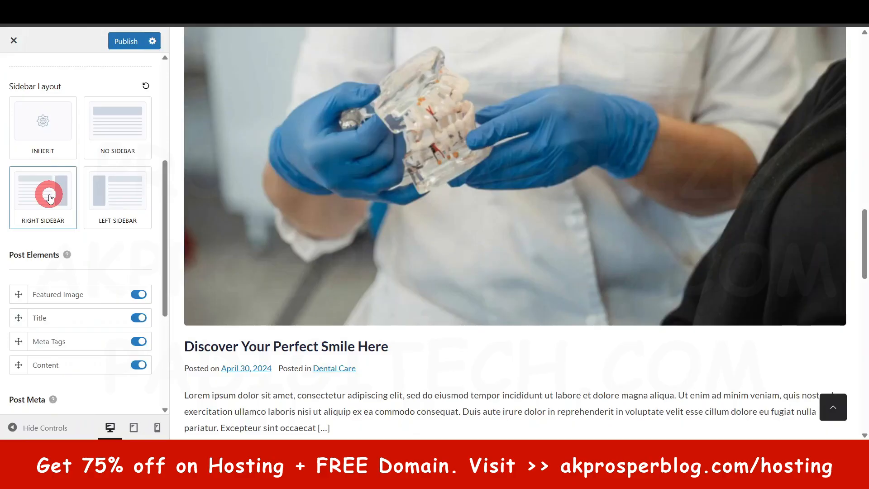
scroll(510, 267, "down", 4)
left_click(345, 181)
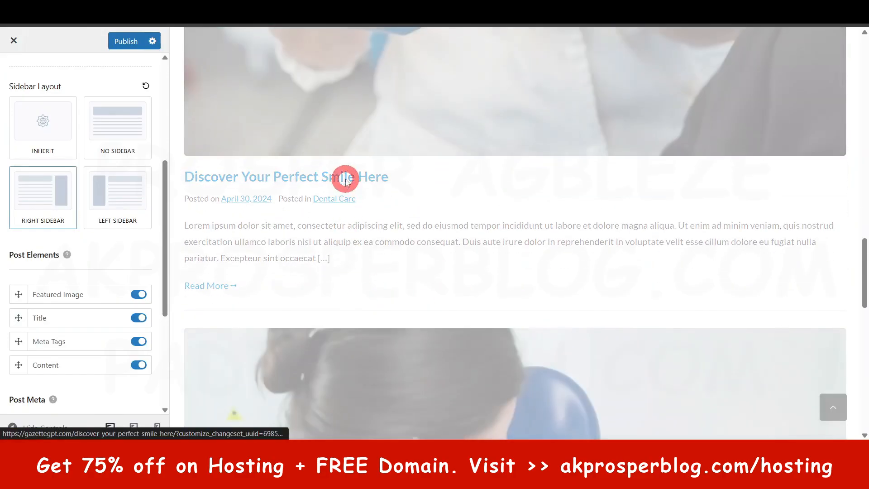
scroll(606, 272, "down", 6)
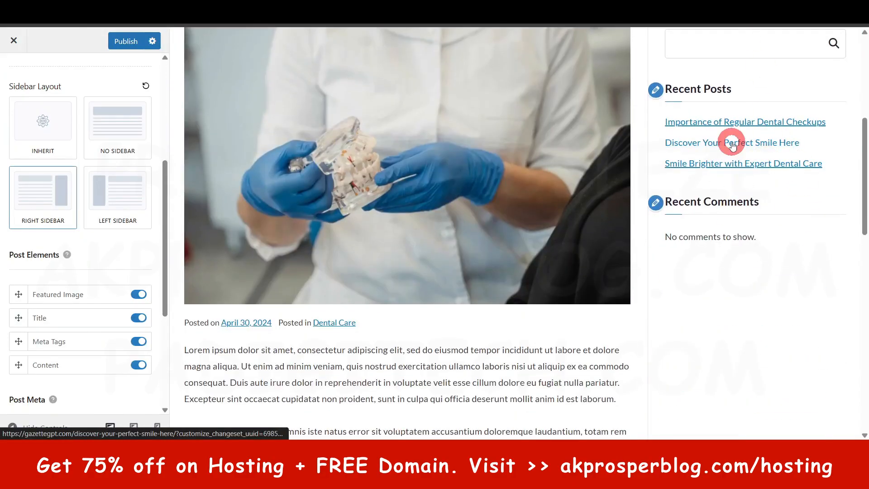
Try the Left Sidebar and No Sidebar layouts for single posts, and set the sidebar layout back to Right Sidebar.
left_click(109, 198)
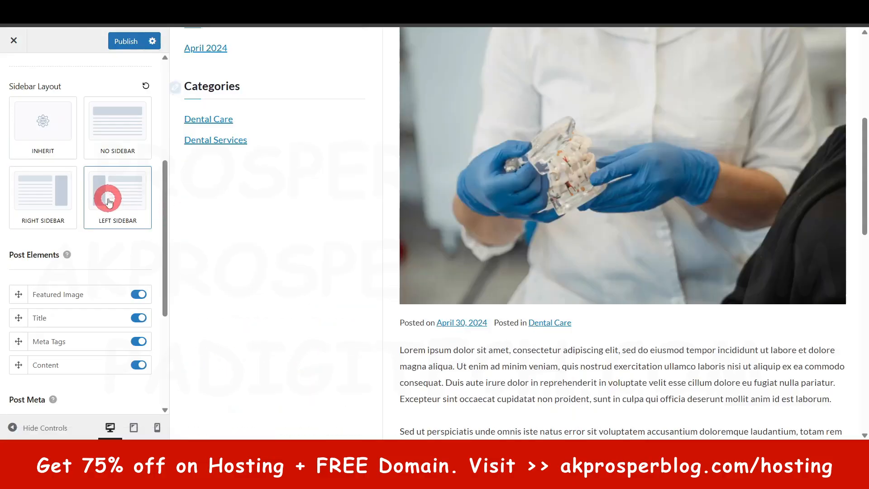
scroll(111, 208, "up", 5)
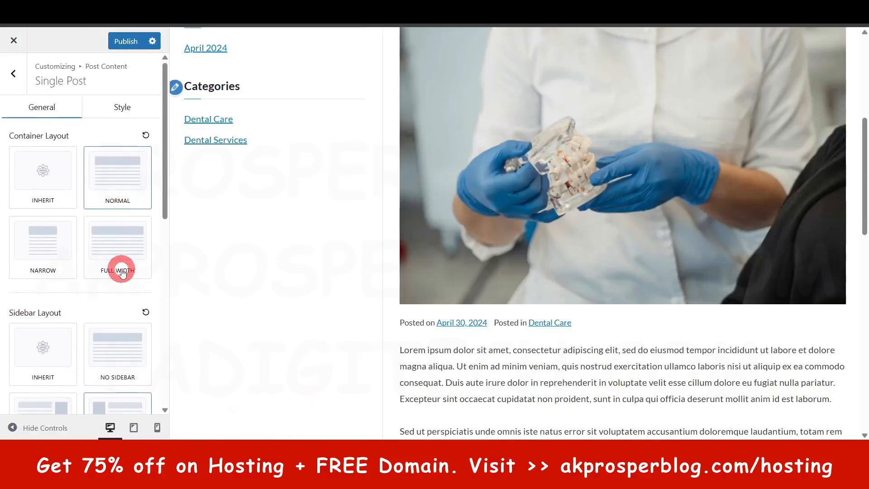
scroll(118, 272, "down", 4)
left_click(119, 261)
left_click(114, 255)
scroll(467, 352, "down", 1)
left_click(116, 182)
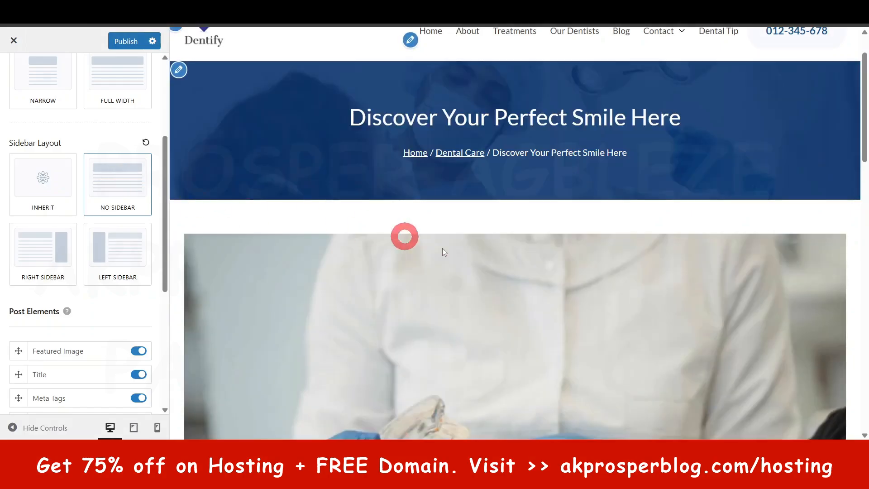
scroll(484, 267, "down", 7)
left_click(53, 248)
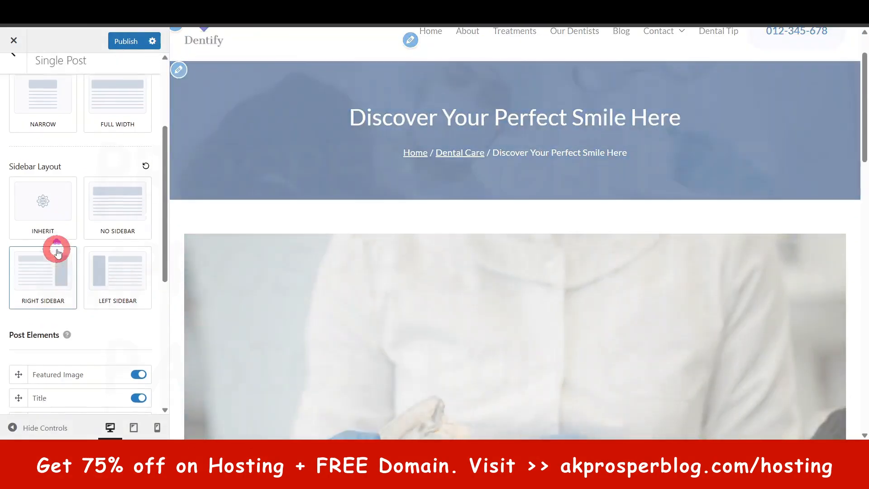
Compare the Single Post's Post Elements and Post Meta options with the previewed post, and return to the Post Content settings.
scroll(56, 251, "down", 3)
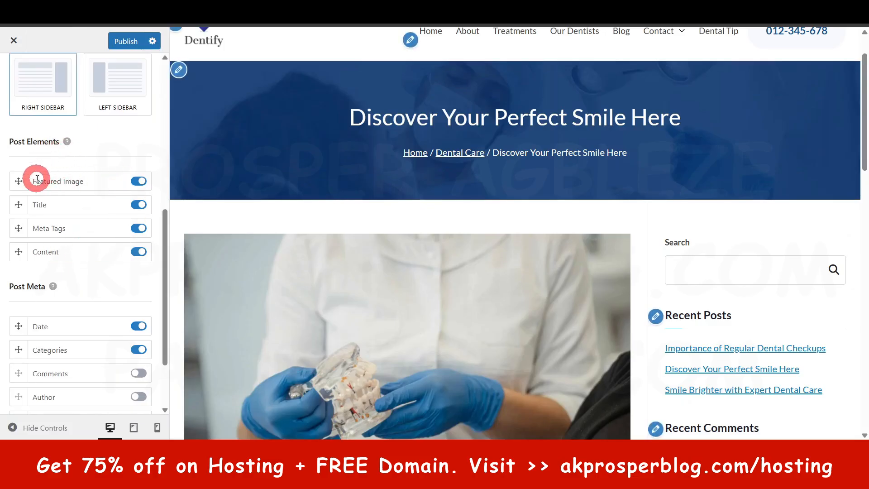
scroll(509, 307, "down", 8)
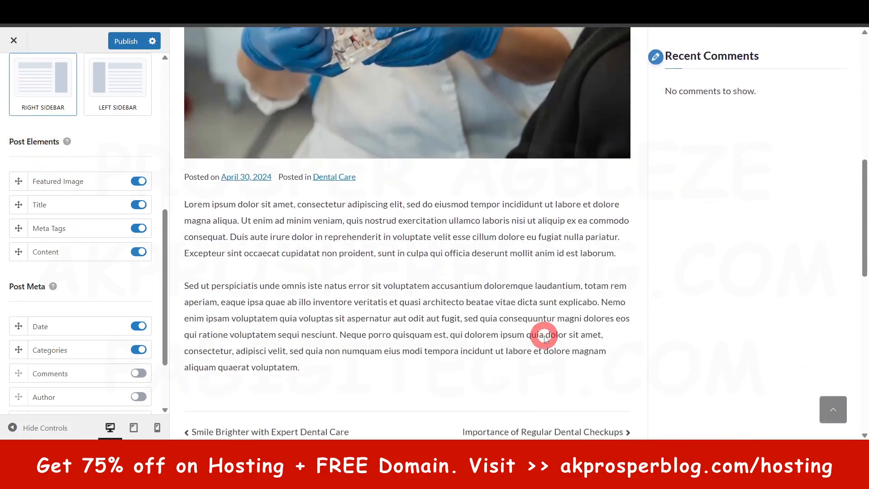
scroll(544, 337, "down", 1)
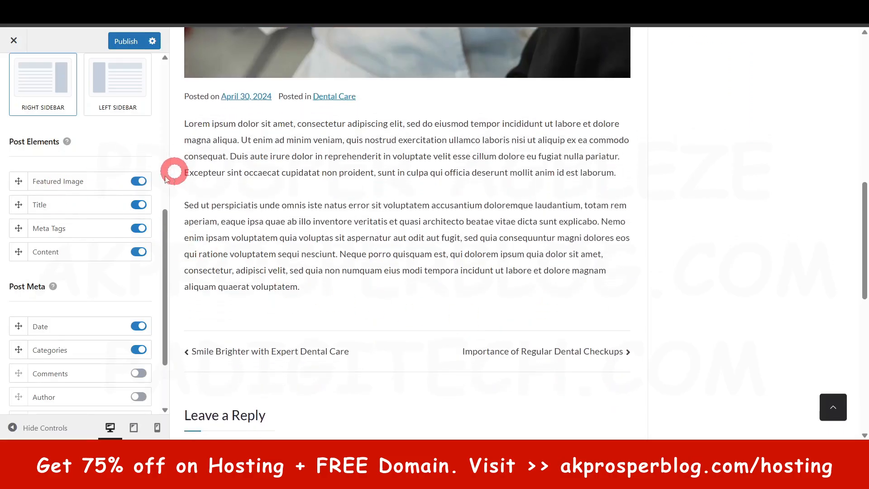
scroll(335, 122, "up", 8)
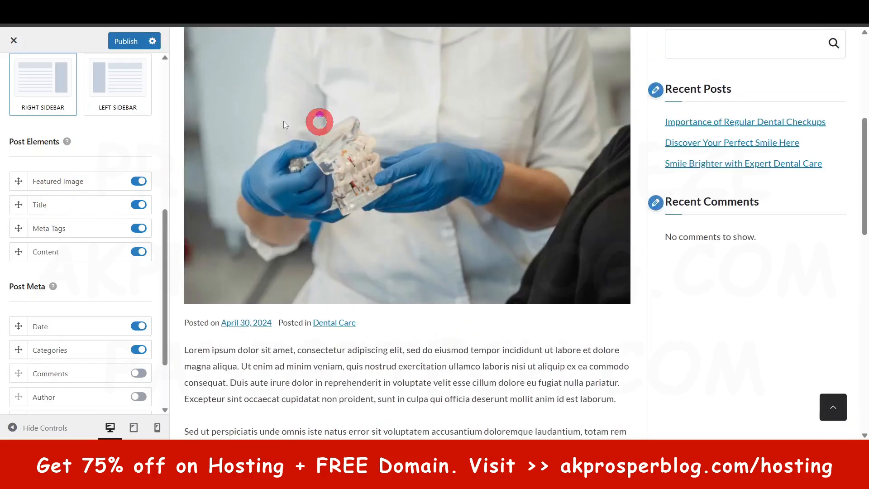
scroll(400, 296, "down", 6)
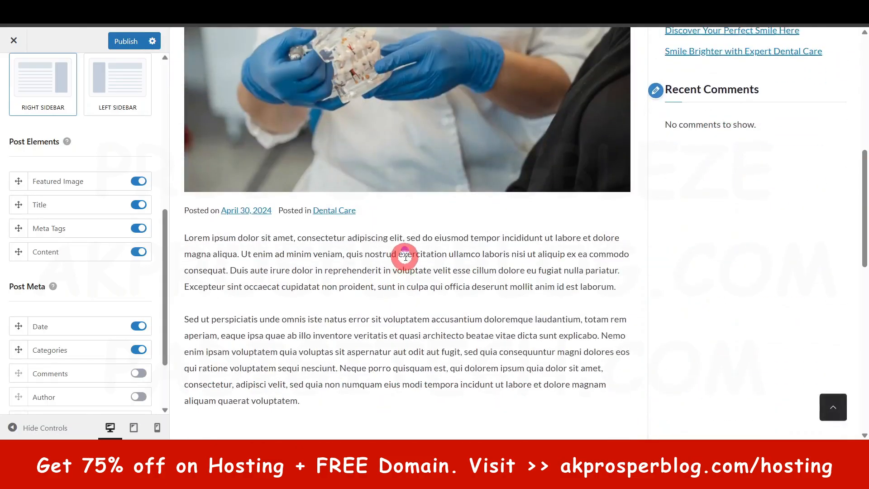
scroll(405, 256, "up", 5)
scroll(405, 257, "down", 6)
scroll(405, 256, "up", 8)
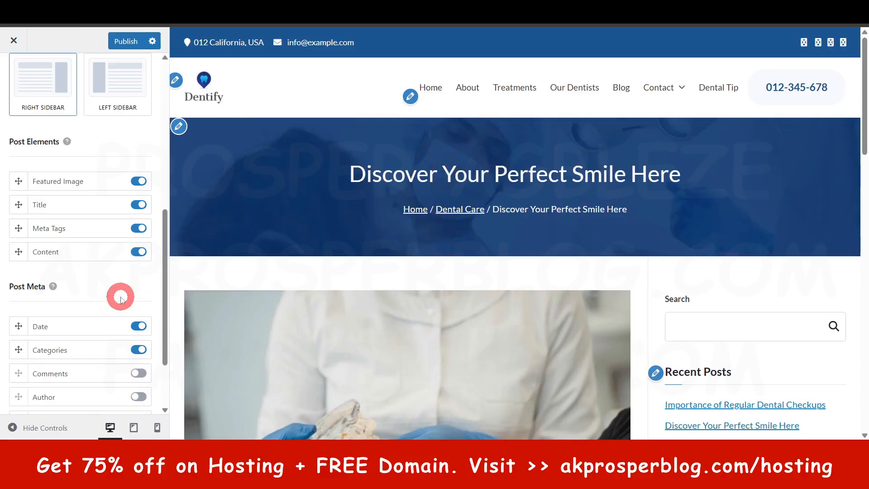
scroll(107, 280, "down", 2)
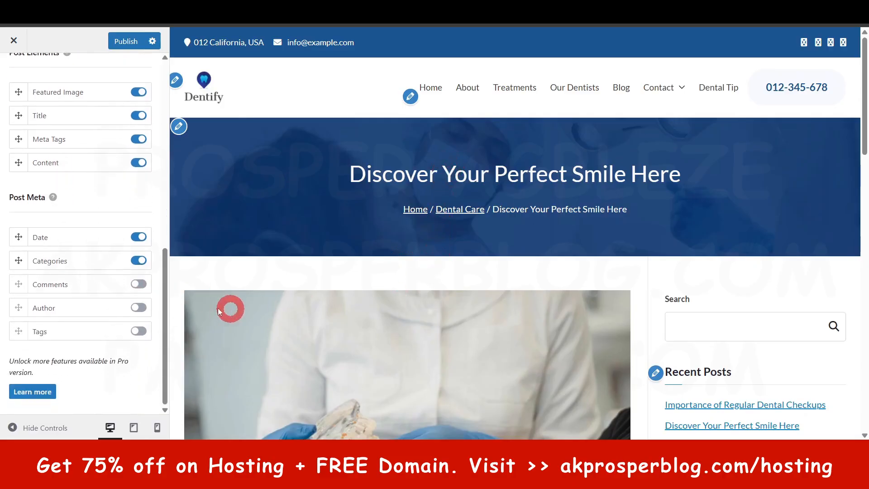
scroll(368, 390, "down", 6)
scroll(72, 204, "up", 4)
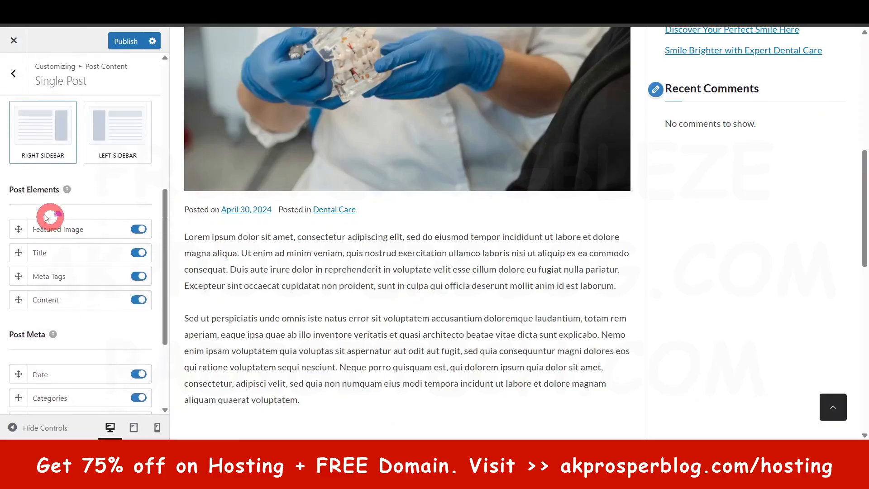
scroll(72, 290, "up", 5)
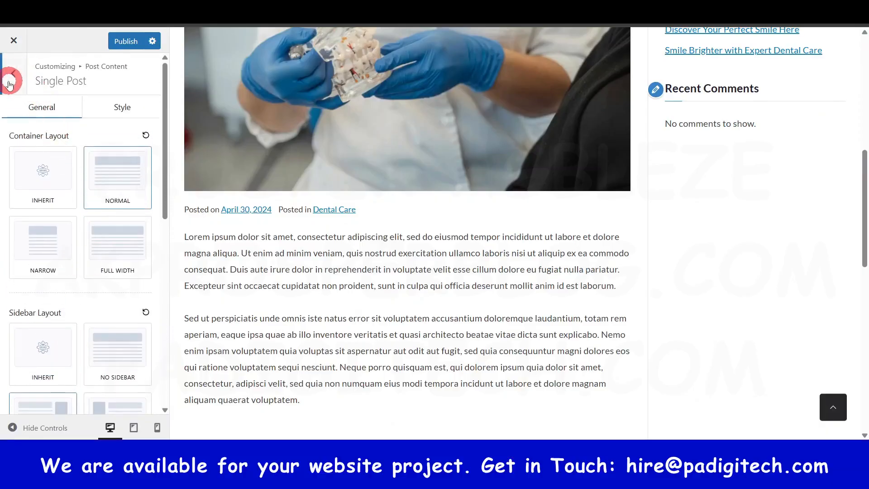
left_click(14, 74)
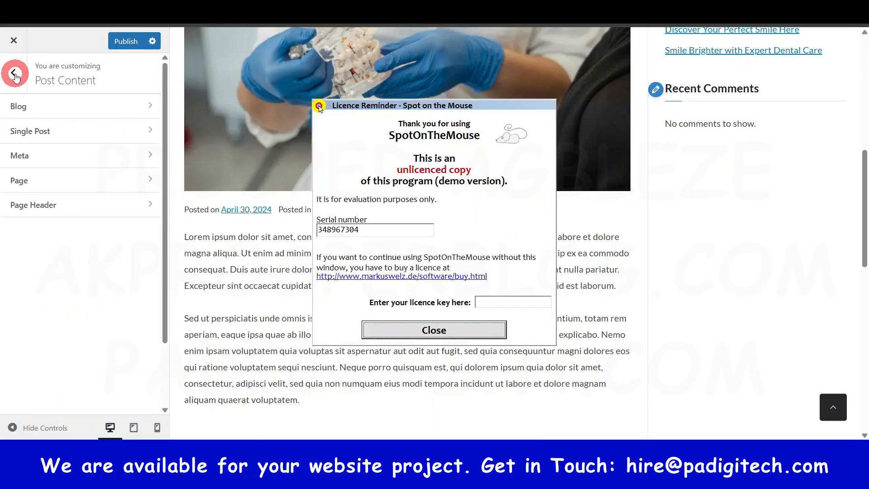
Dismiss the licence reminder and set the post Meta layout to the style with icons.
left_click(443, 329)
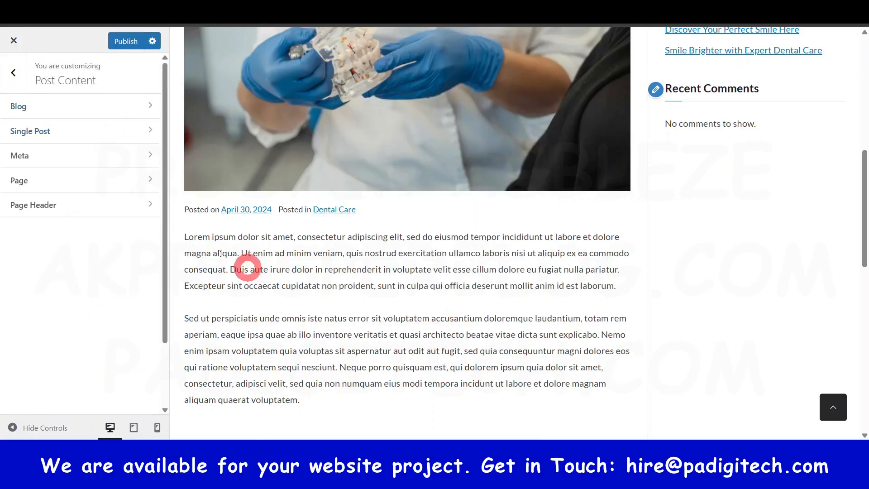
left_click(84, 161)
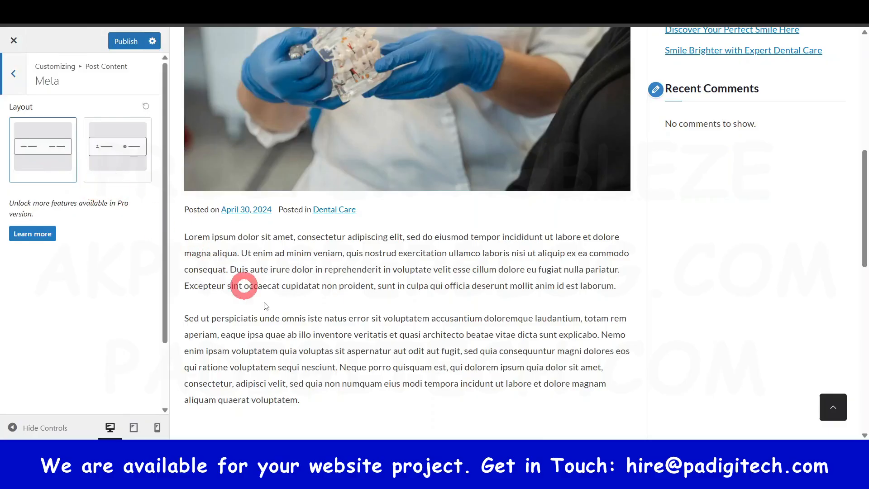
scroll(406, 321, "up", 9)
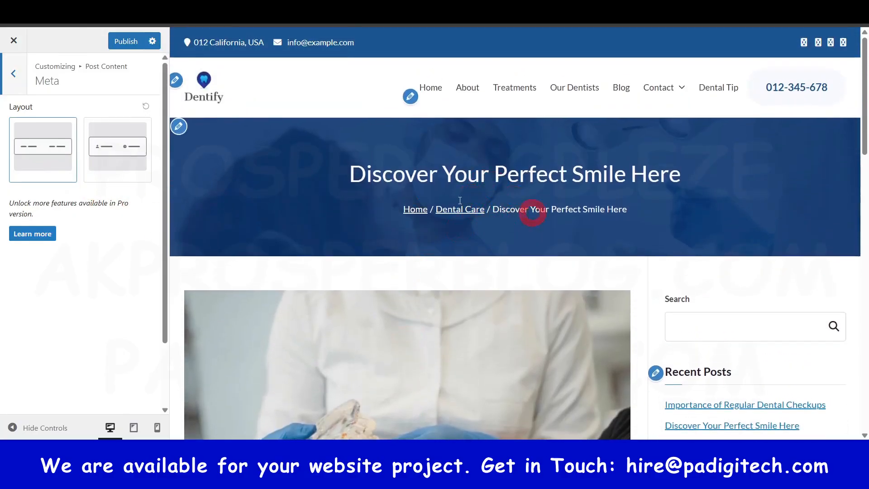
left_click(116, 147)
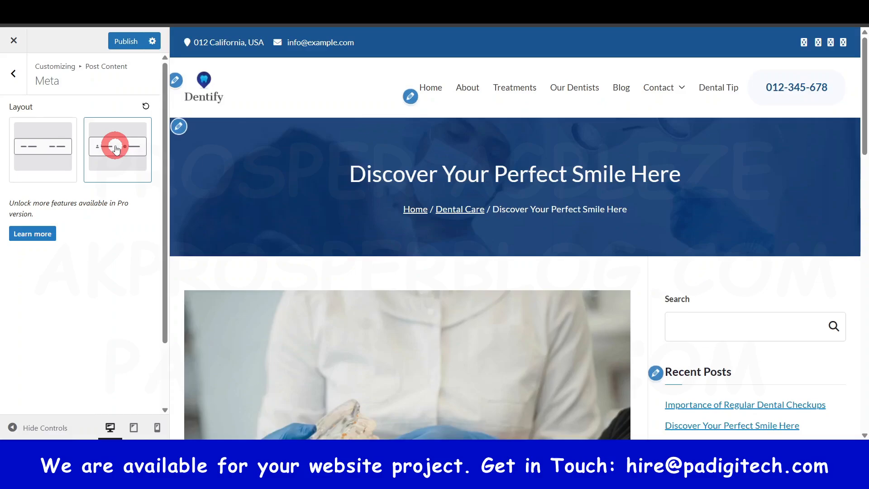
Set the post Meta layout to the plain style without icons, check it on the Blog page, and leave the Post Content settings.
left_click(48, 154)
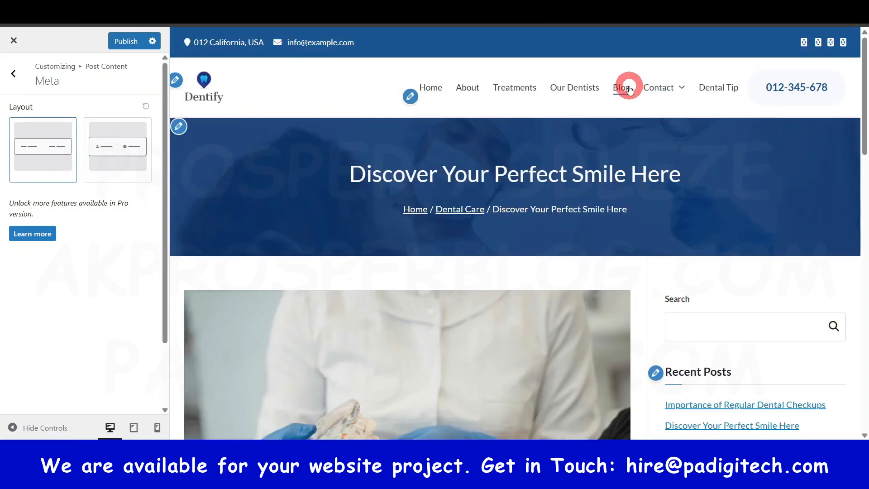
left_click(629, 89)
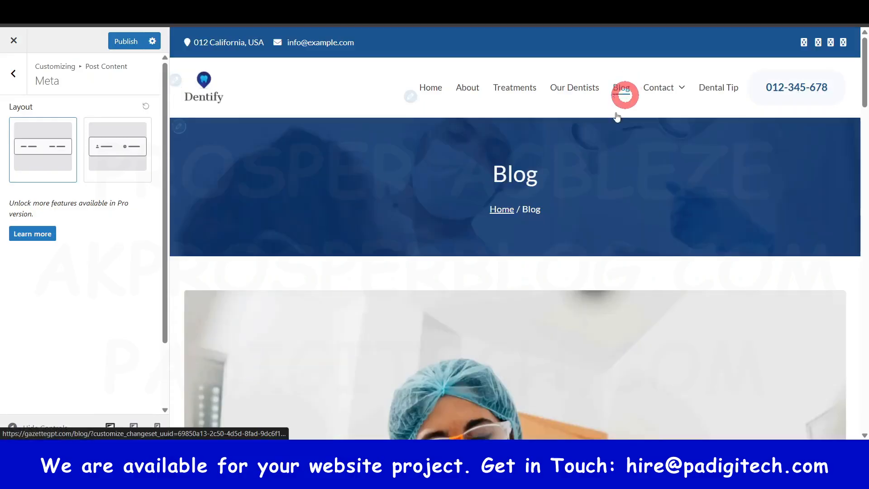
scroll(565, 259, "down", 6)
scroll(565, 258, "down", 6)
left_click(5, 74)
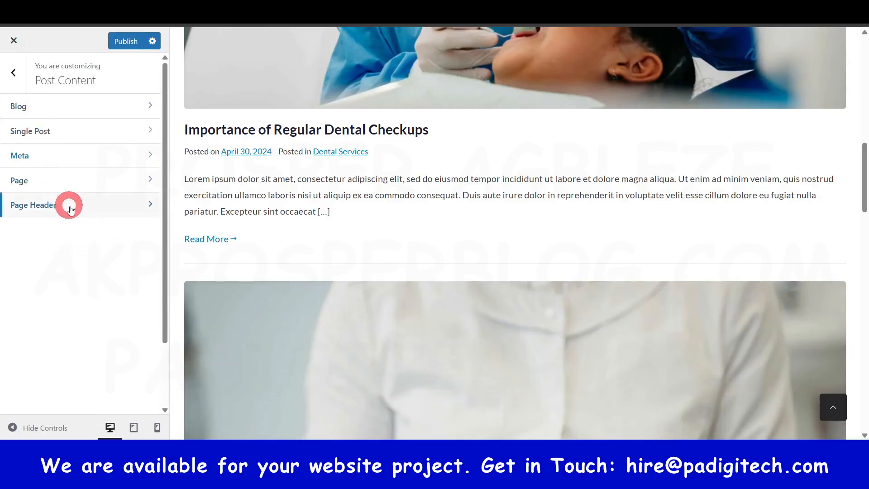
left_click(15, 74)
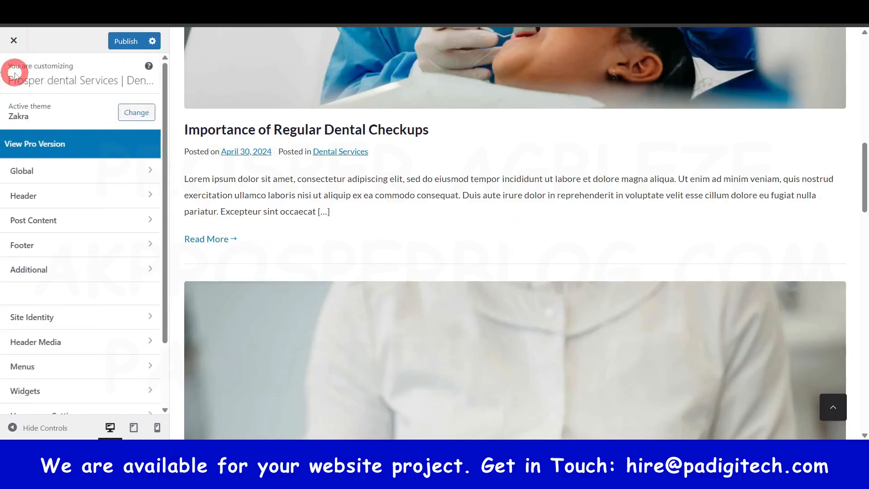
Show the Home page in the preview and open the Footer builder with the page footer in view.
scroll(374, 277, "up", 5)
scroll(374, 277, "up", 5)
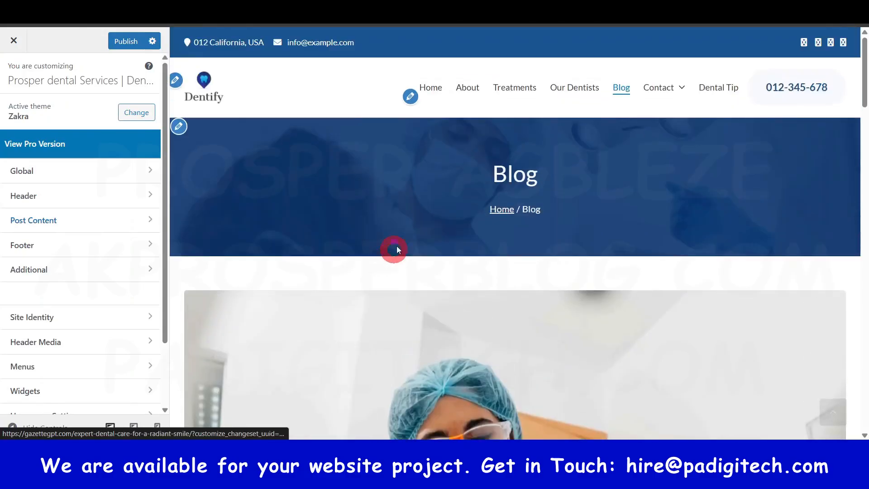
left_click(441, 89)
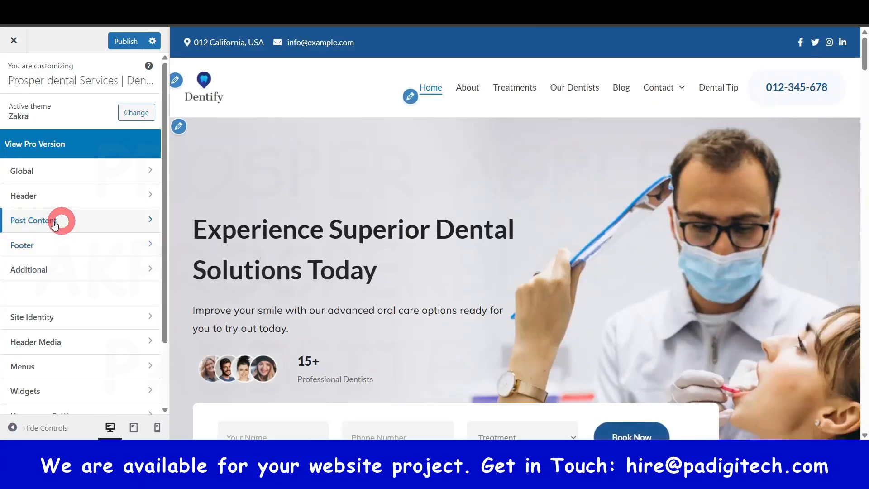
left_click(55, 251)
left_click(414, 308)
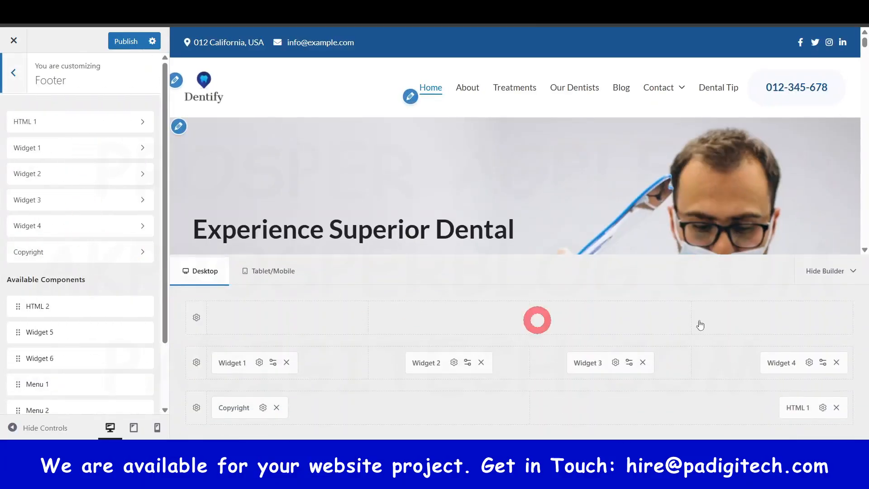
left_click_drag(864, 44, 862, 268)
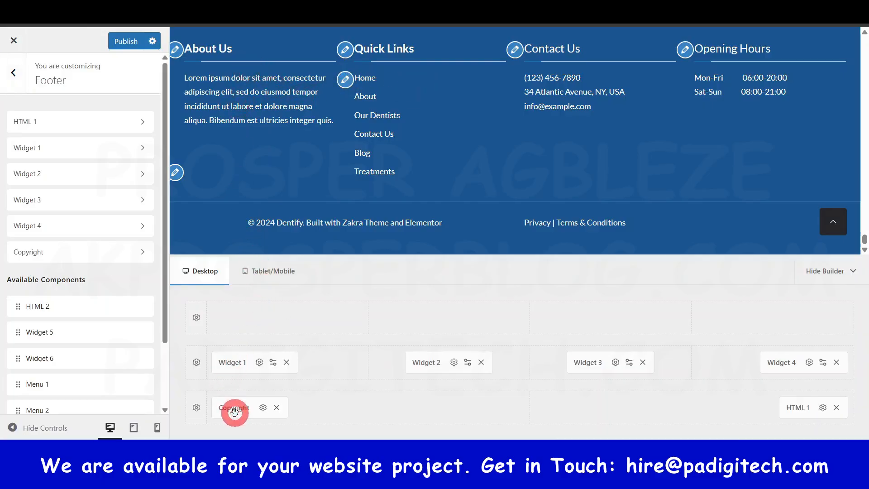
Change the footer copyright text to "© 2024 Dentify. Built and Manage by PA DigiTech".
left_click(54, 258)
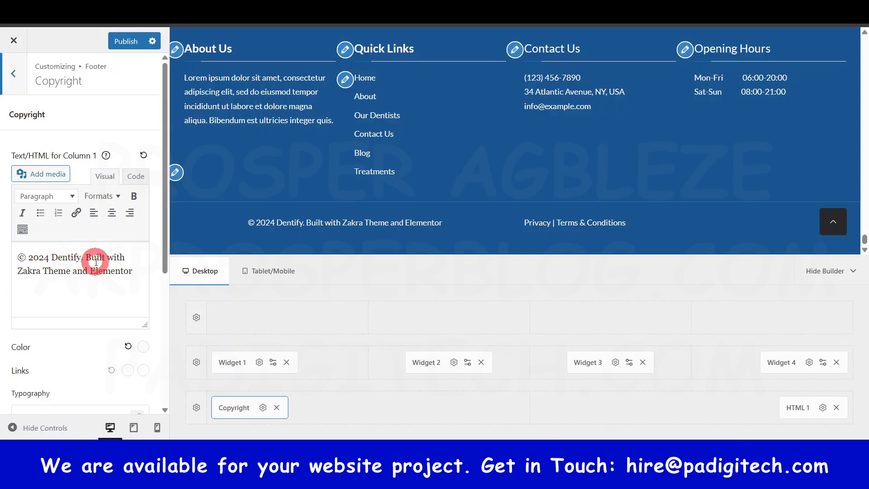
left_click_drag(20, 272, 150, 277)
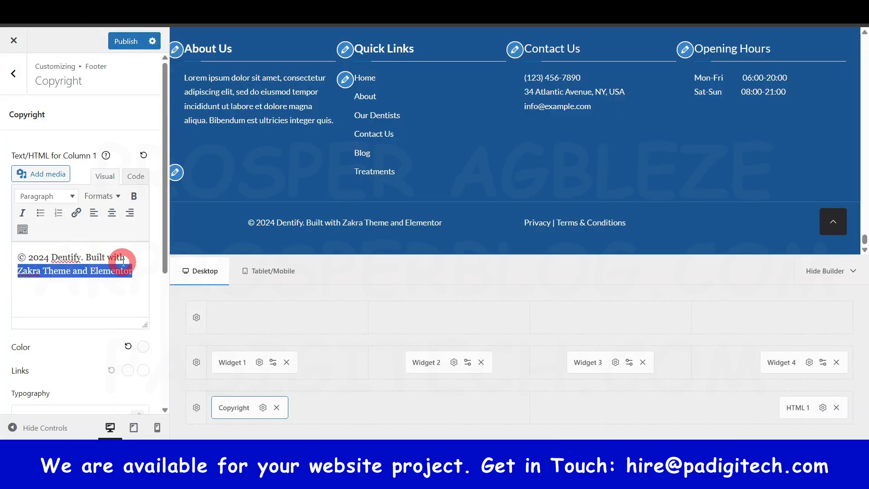
key("BackSpace")
key("BackSpace")
key("BackSpace")
key("BackSpace")
key("BackSpace")
key("BackSpace")
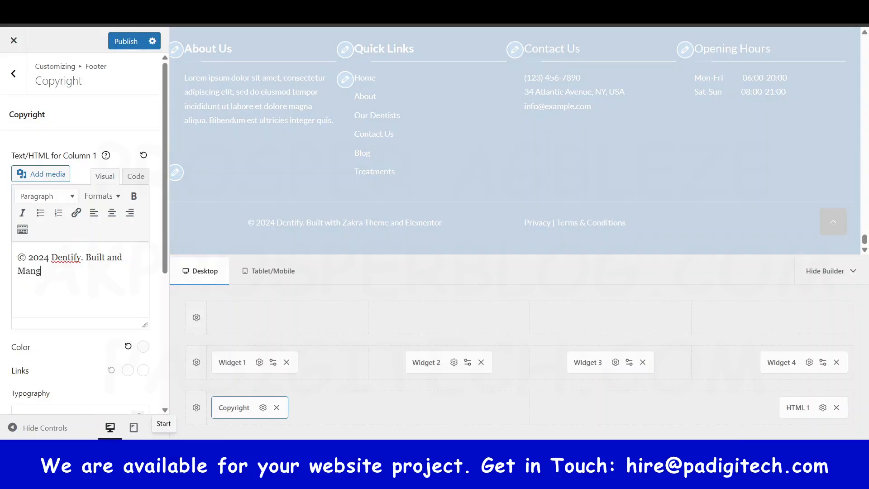
type("and Manage by PA DigiTech")
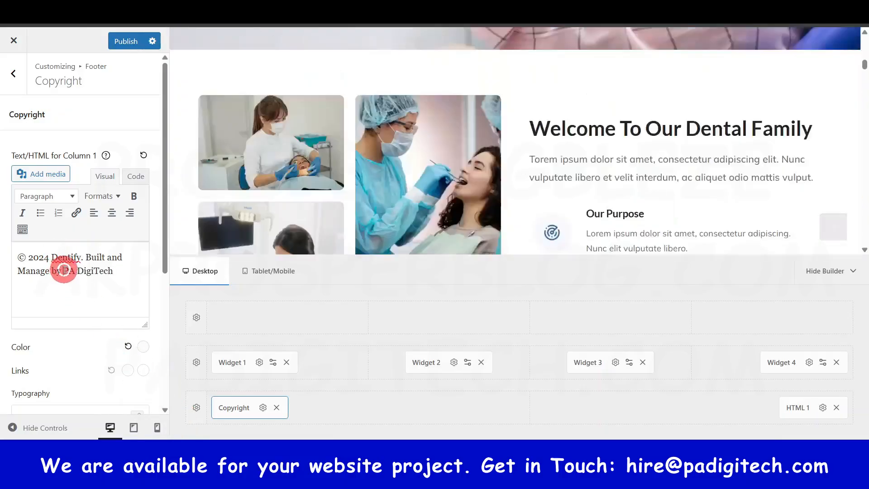
Link "PA DigiTech" in the copyright text to padigitech.com and check the footer in the preview.
left_click_drag(63, 271, 111, 273)
left_click(76, 212)
left_click(97, 294)
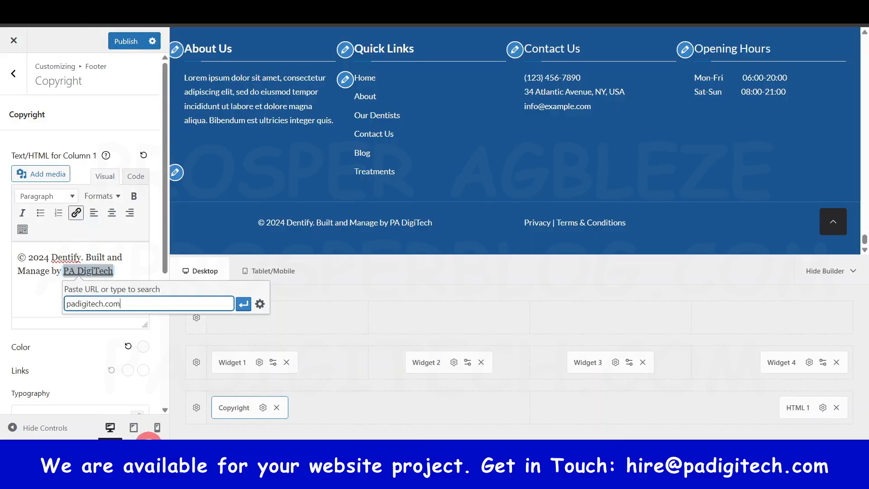
left_click(239, 306)
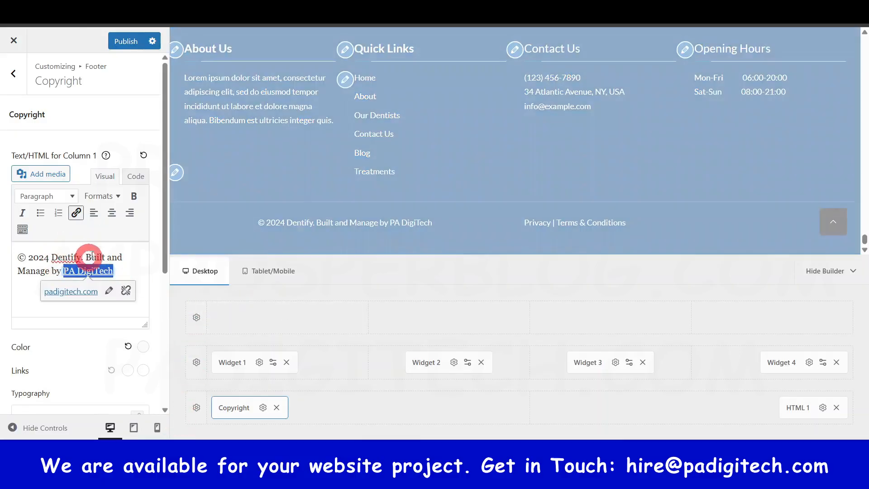
left_click(89, 258)
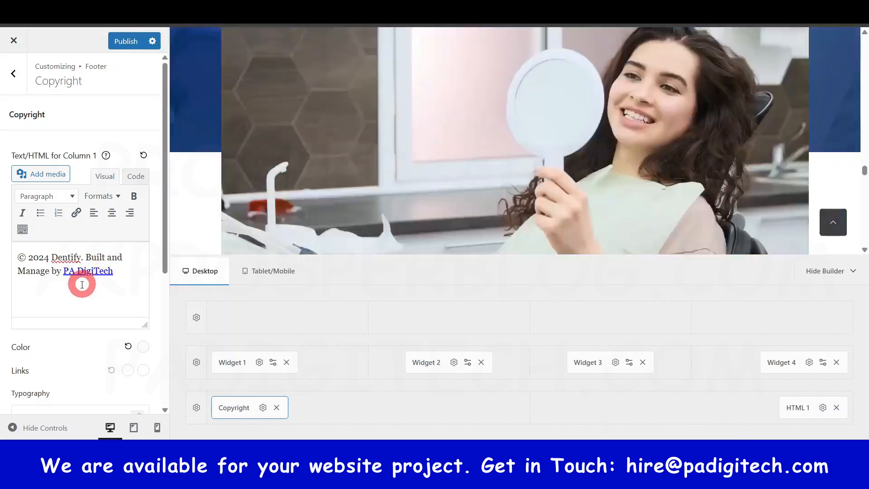
scroll(97, 362, "down", 3)
scroll(59, 242, "up", 3)
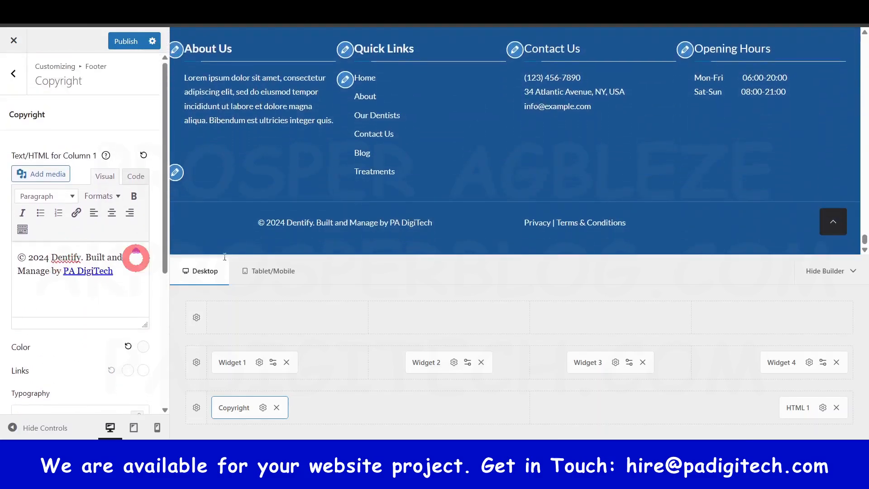
scroll(421, 233, "up", 4)
scroll(436, 222, "down", 3)
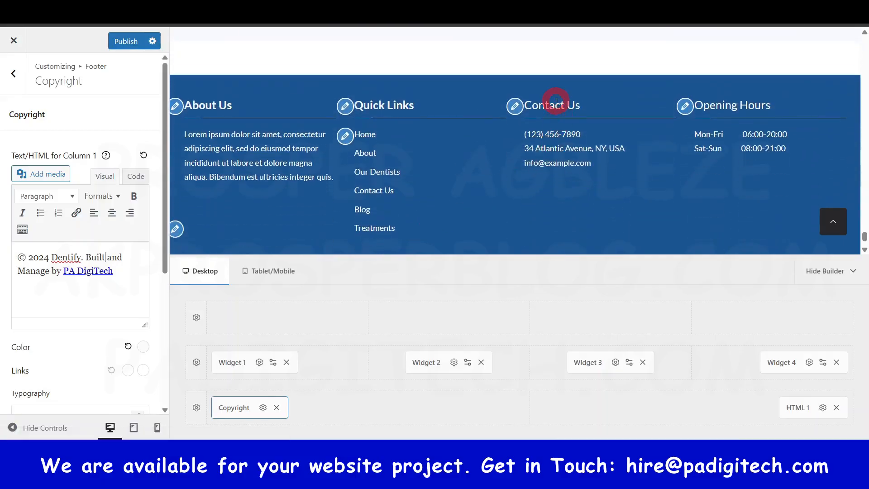
Review the footer's Widget 4 styling options and the Contact Us column's block widget area, and return to the Footer settings.
left_click(14, 73)
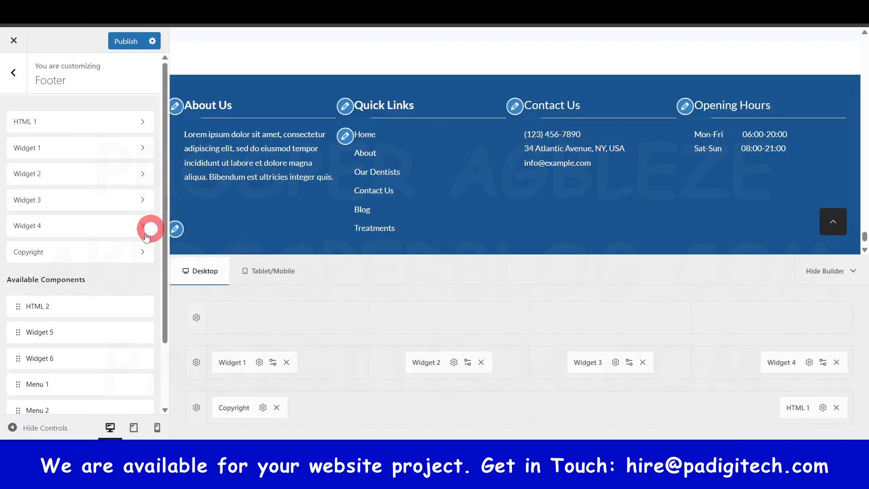
left_click(57, 224)
scroll(70, 260, "down", 2)
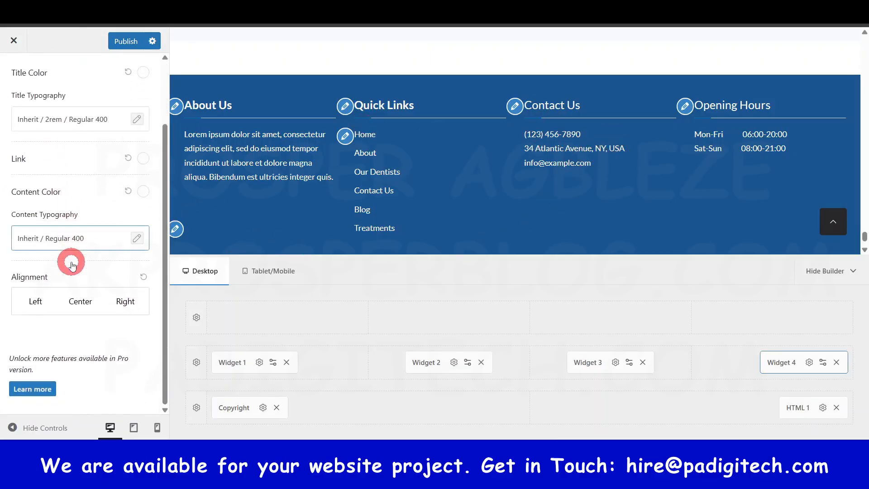
scroll(69, 288, "up", 2)
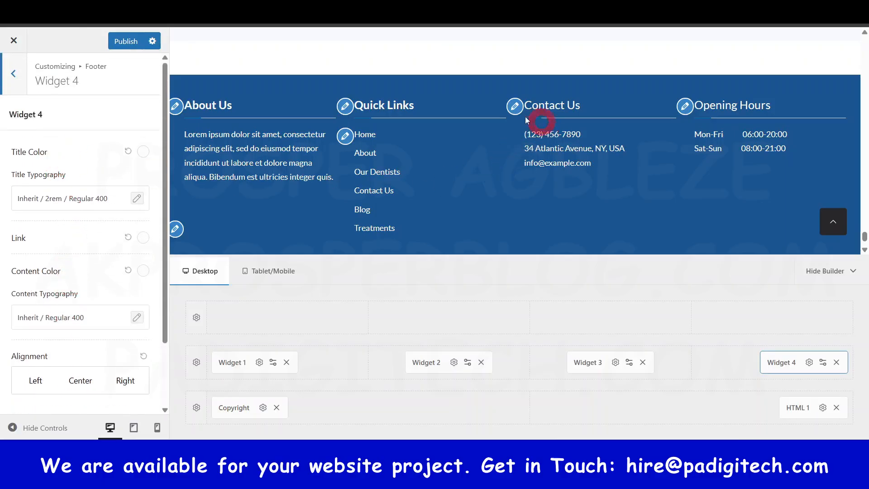
left_click(514, 107)
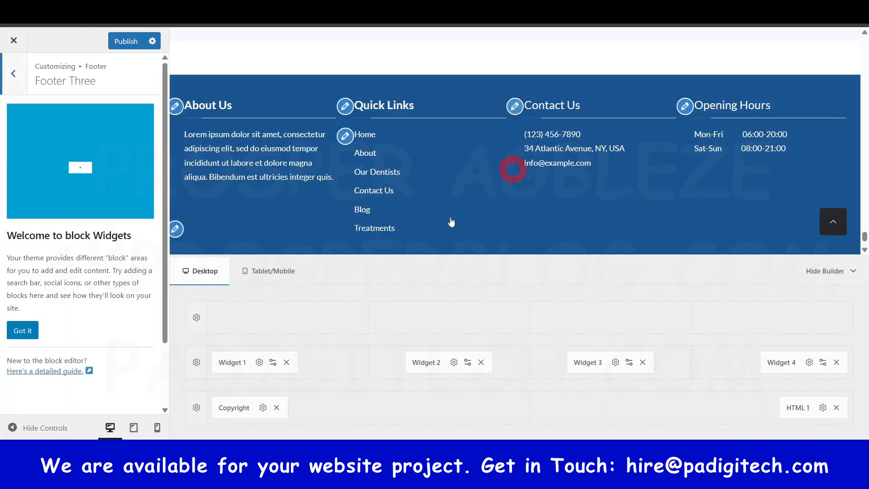
left_click(18, 79)
Look through the available footer components and Widget 3's color, typography and alignment options, and leave the Footer settings.
scroll(64, 292, "down", 2)
scroll(65, 295, "up", 1)
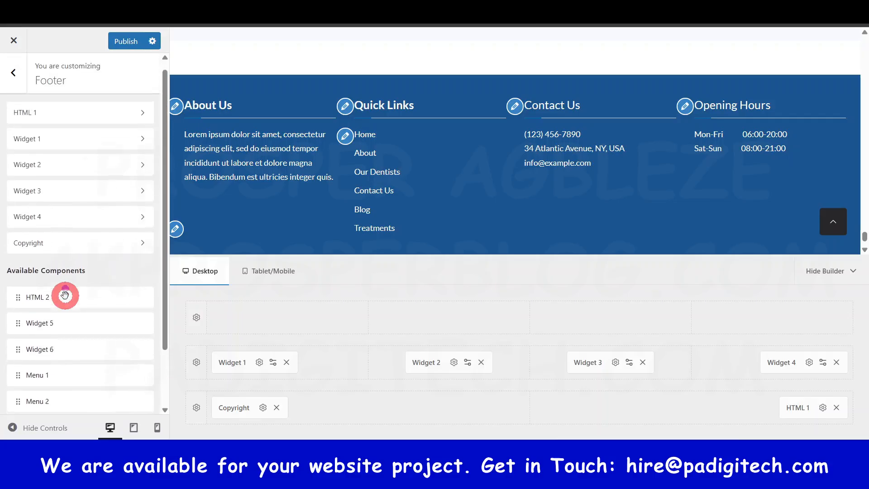
scroll(64, 294, "down", 1)
scroll(64, 289, "up", 1)
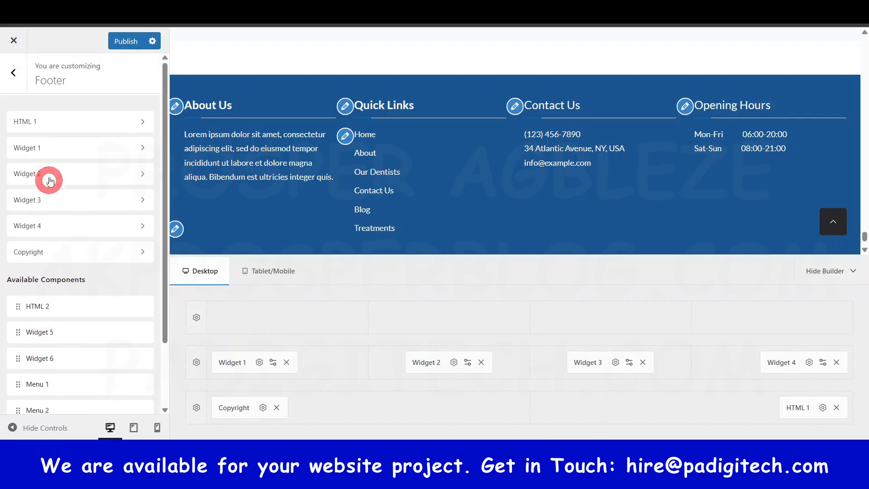
left_click(41, 206)
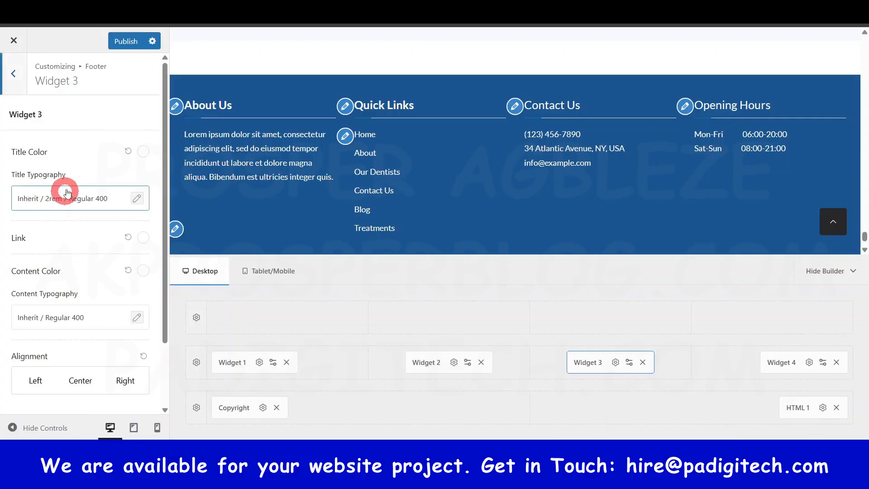
scroll(68, 186, "down", 2)
scroll(68, 186, "up", 2)
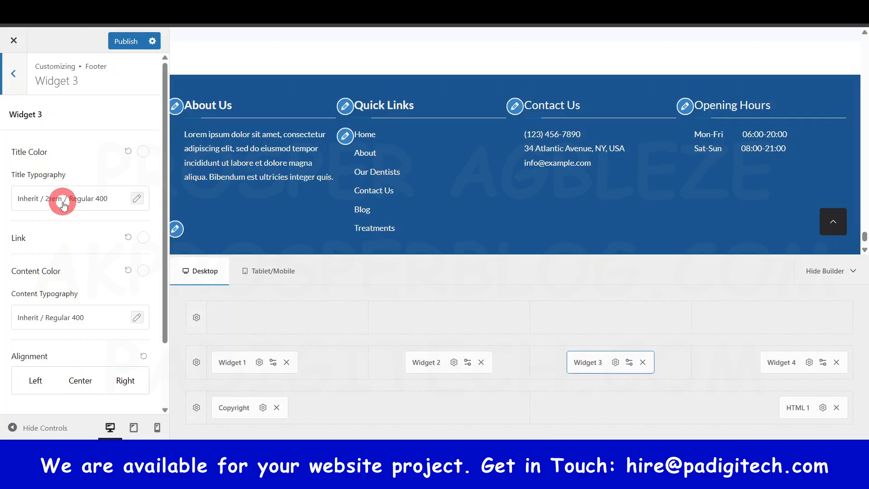
left_click(17, 77)
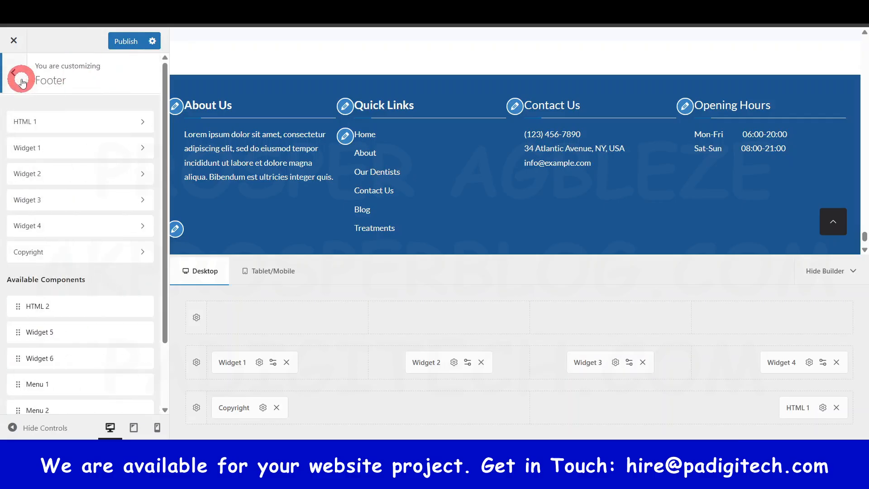
left_click(22, 81)
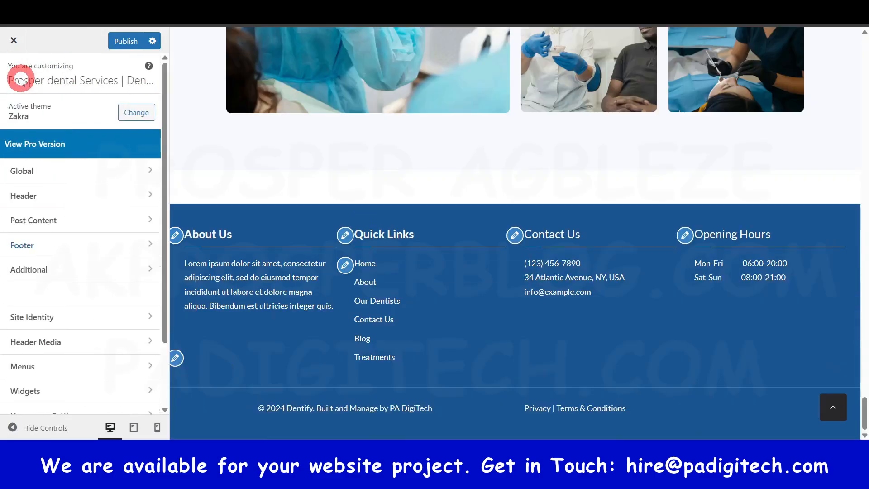
Review the Optimization and Scroll to Top options in the Additional settings.
left_click(60, 270)
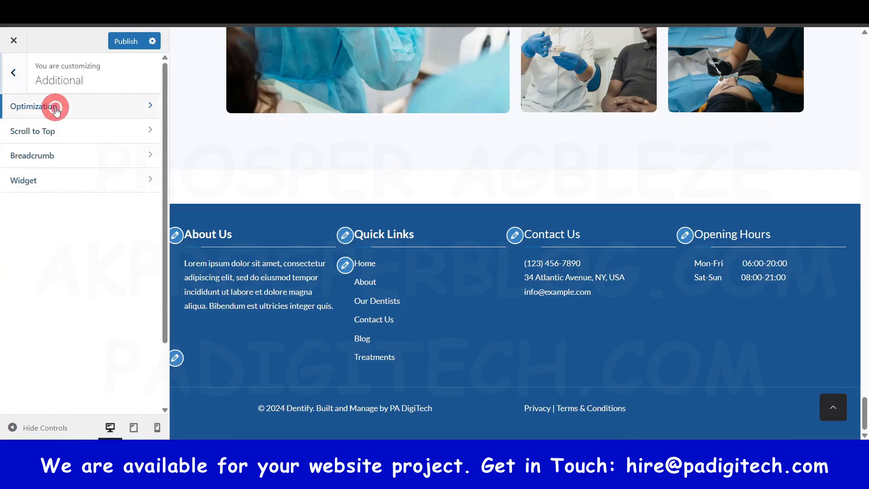
left_click(55, 110)
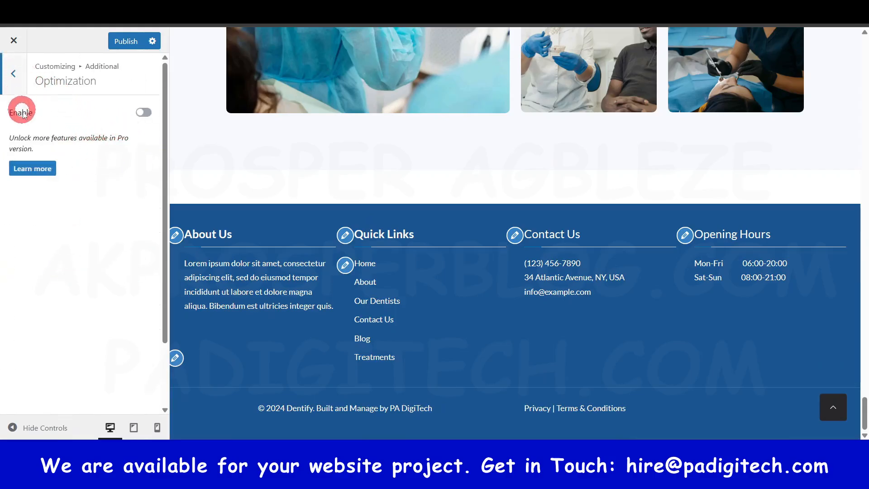
left_click(13, 73)
left_click(64, 131)
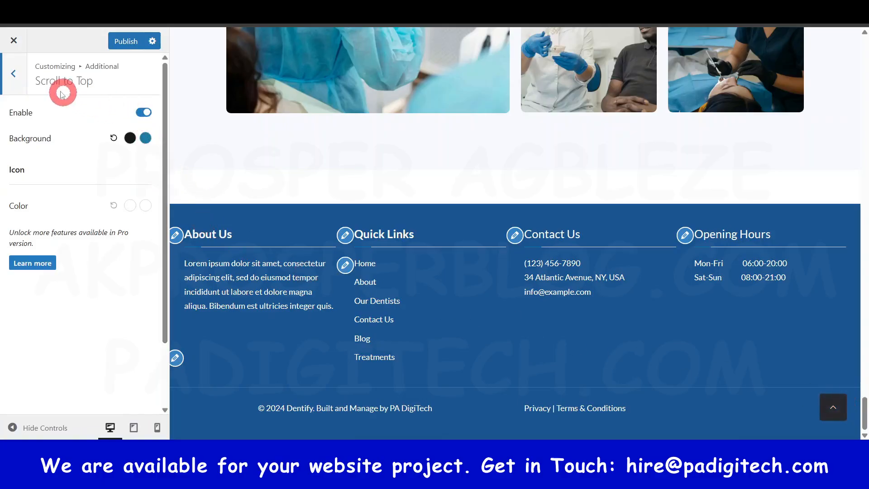
left_click(26, 80)
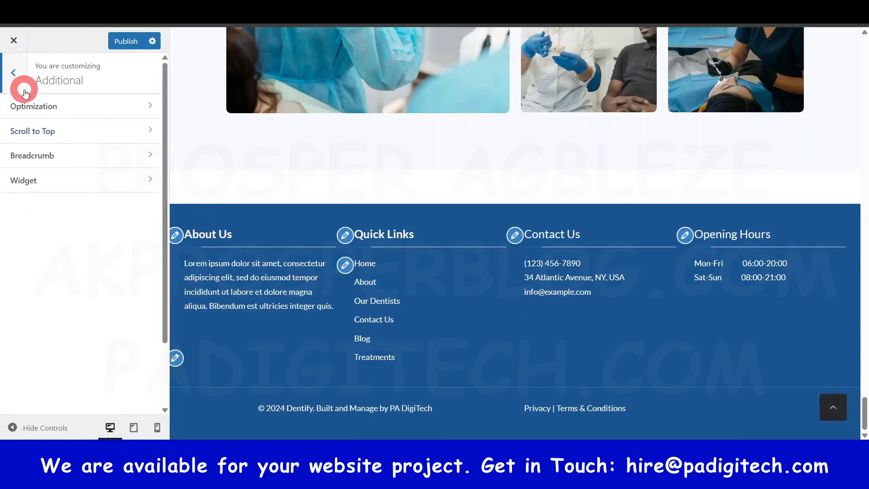
Review the Breadcrumb and Widget options in the Additional settings, with the preview returned to the top of the Home page.
left_click(31, 154)
scroll(585, 348, "up", 13)
scroll(585, 349, "down", 6)
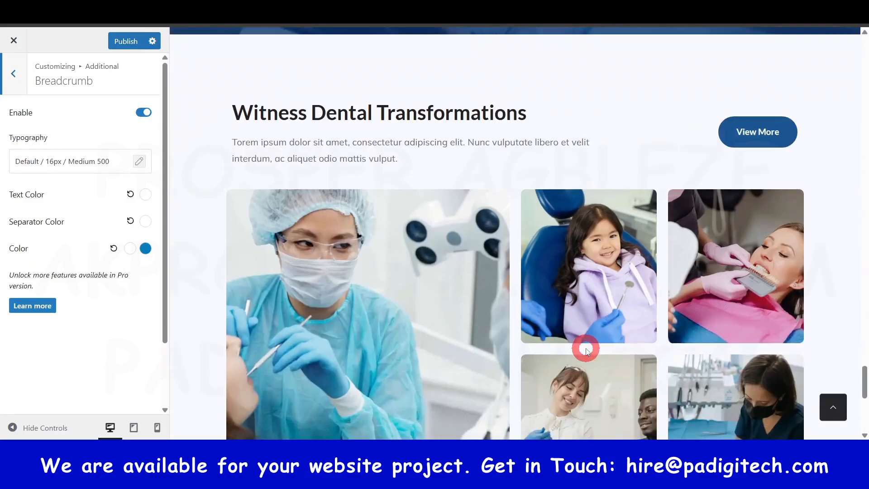
scroll(585, 348, "up", 7)
left_click_drag(860, 346, 862, 45)
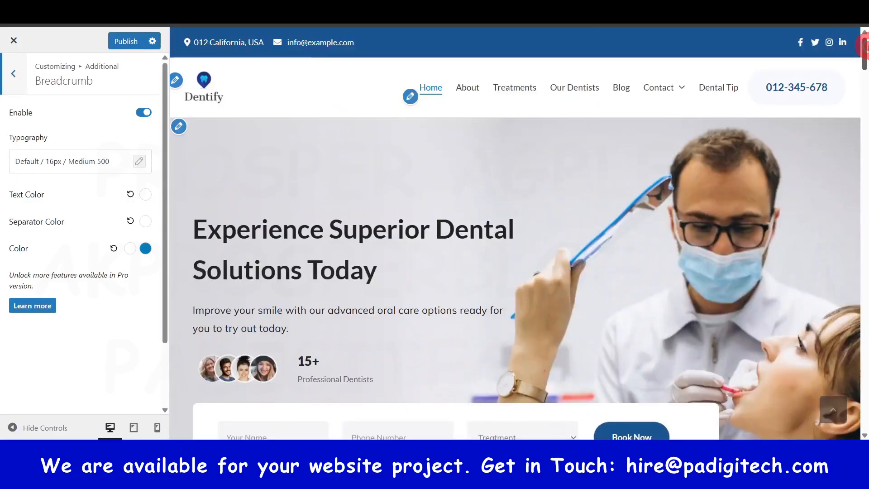
left_click(21, 82)
left_click(36, 180)
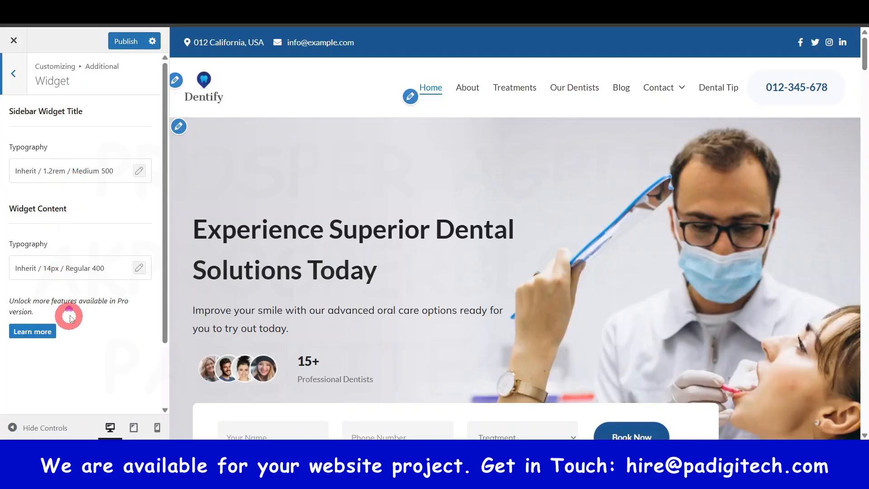
left_click(14, 74)
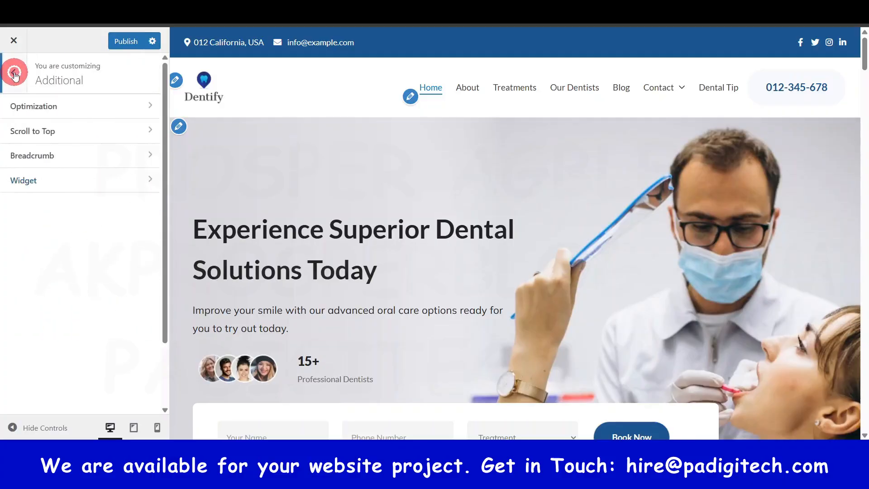
Review the Site Identity and Header Media options in the Customizer.
left_click(14, 73)
scroll(93, 326, "down", 1)
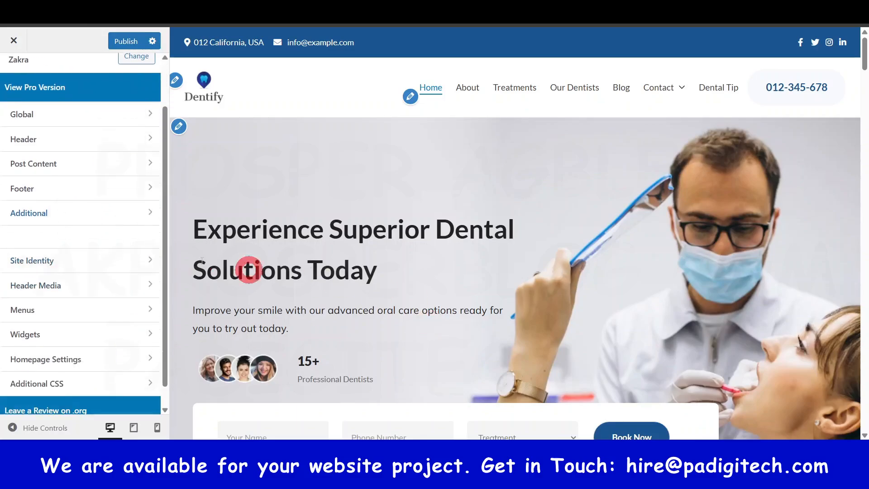
left_click(51, 269)
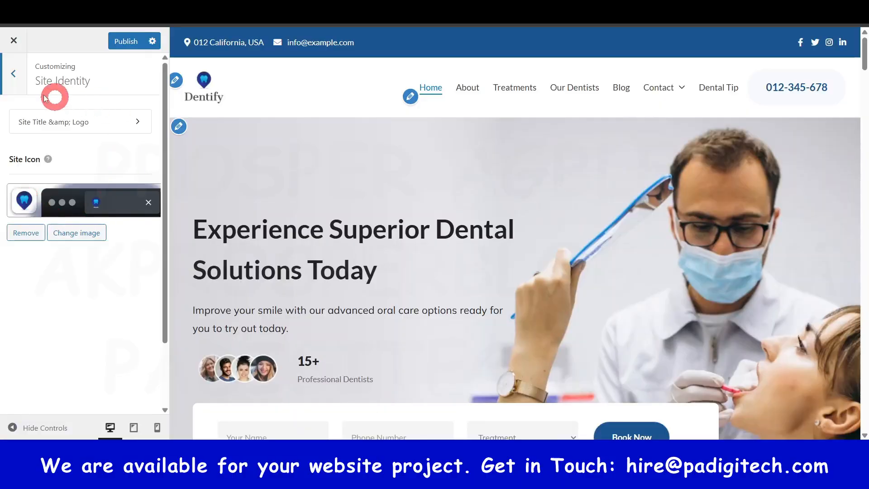
left_click(18, 77)
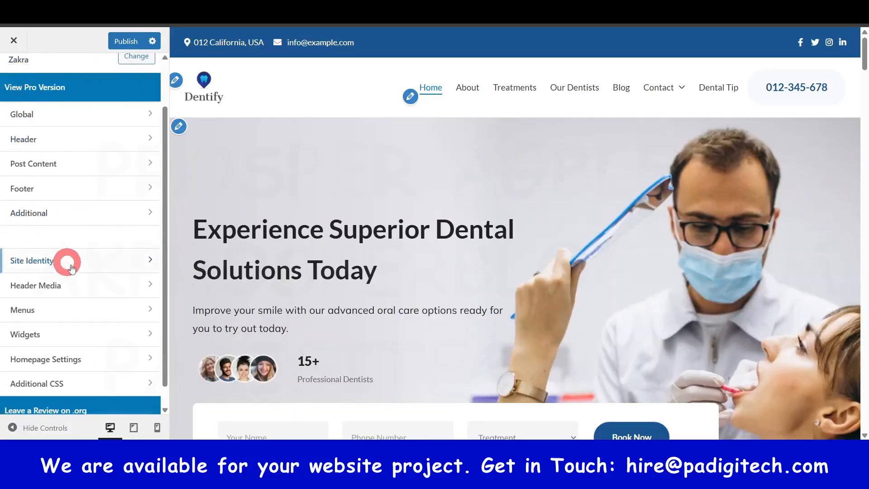
left_click(83, 286)
scroll(109, 271, "down", 2)
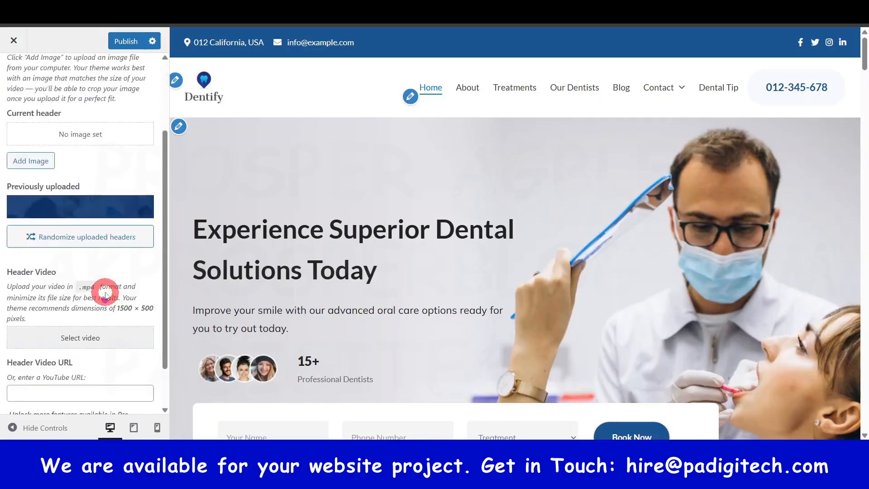
scroll(107, 290, "up", 1)
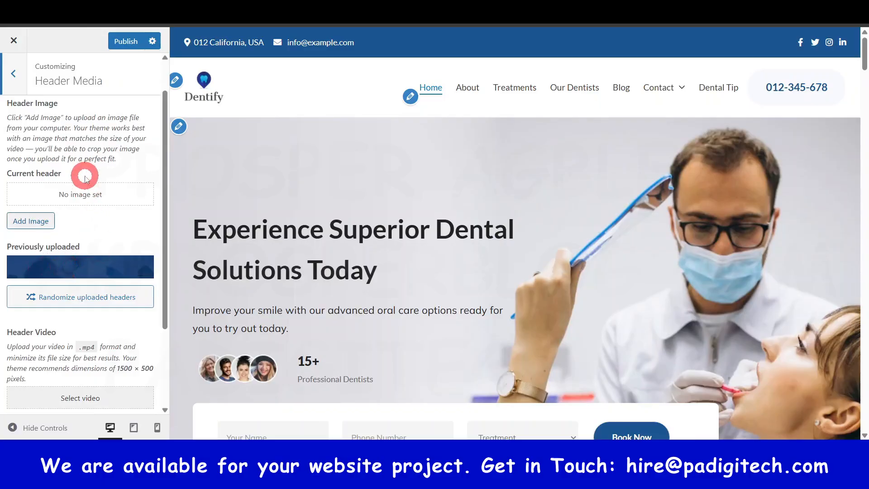
left_click(13, 75)
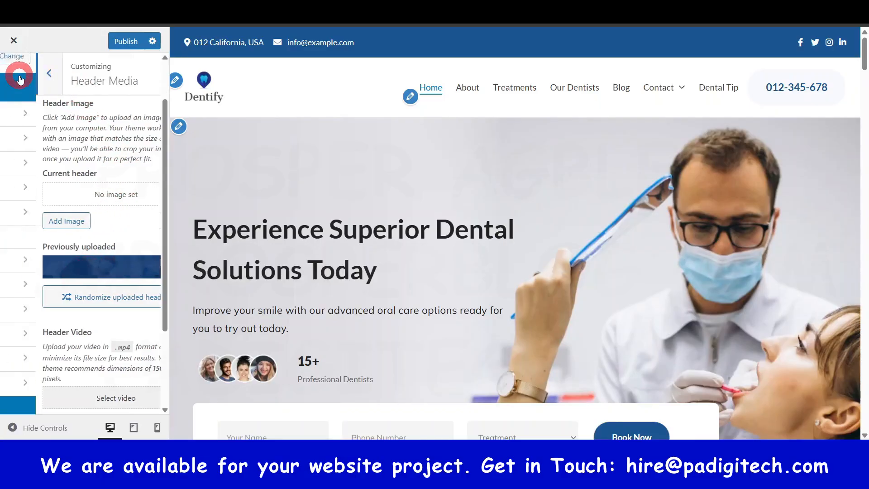
Review the Menus section with its menu locations, and check the Widgets section of the Customizer.
left_click(49, 311)
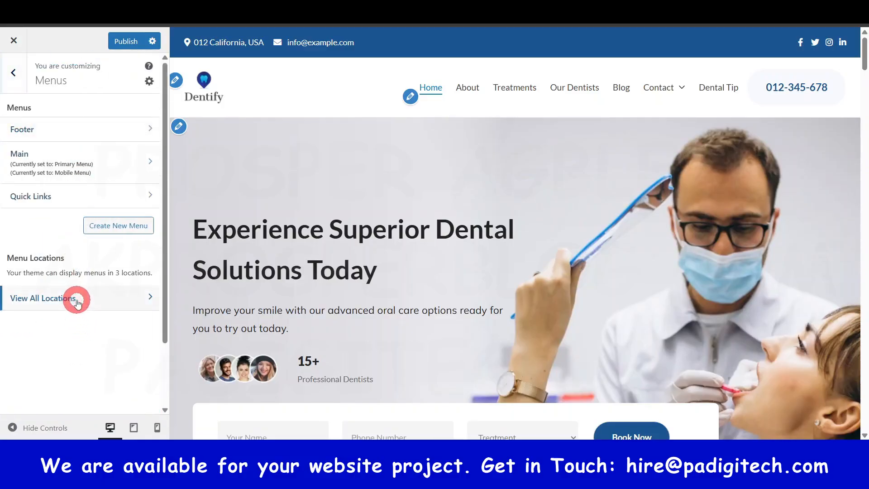
left_click(77, 302)
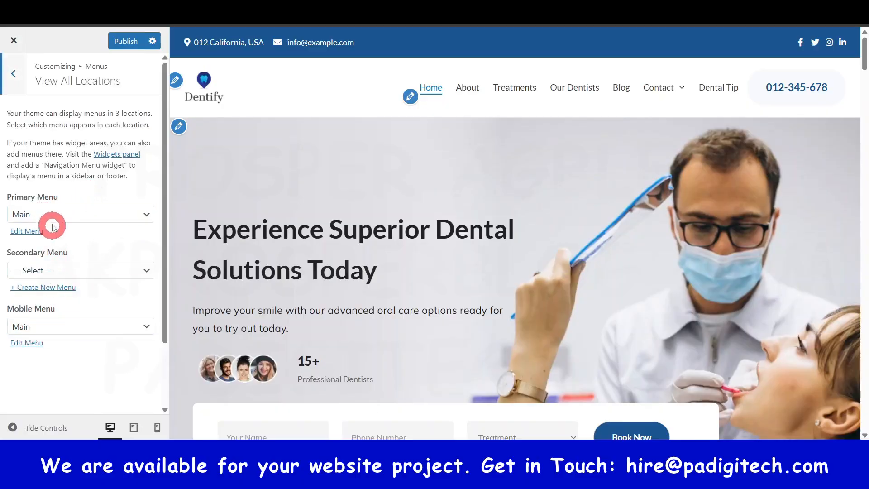
left_click(13, 82)
left_click(23, 84)
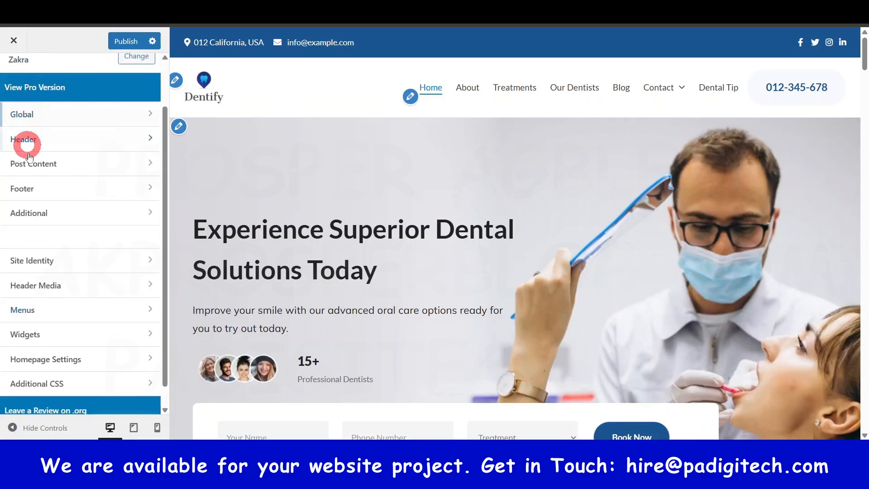
left_click(45, 337)
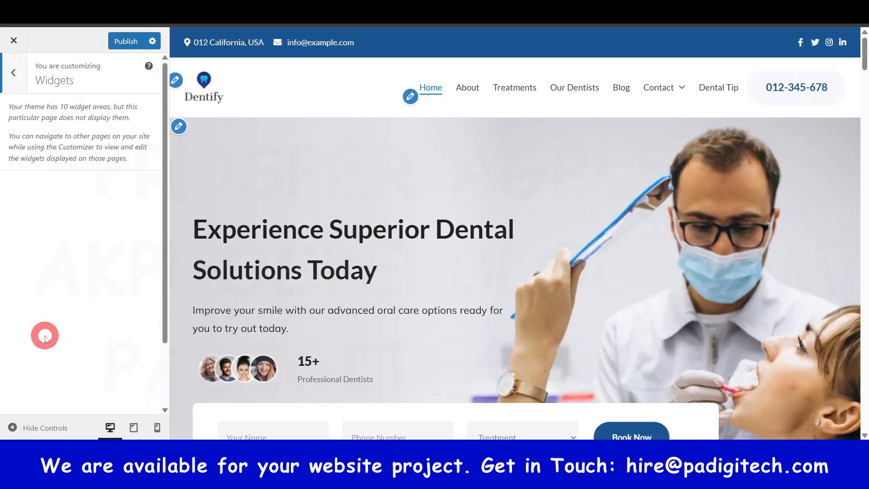
left_click(15, 73)
scroll(80, 322, "down", 1)
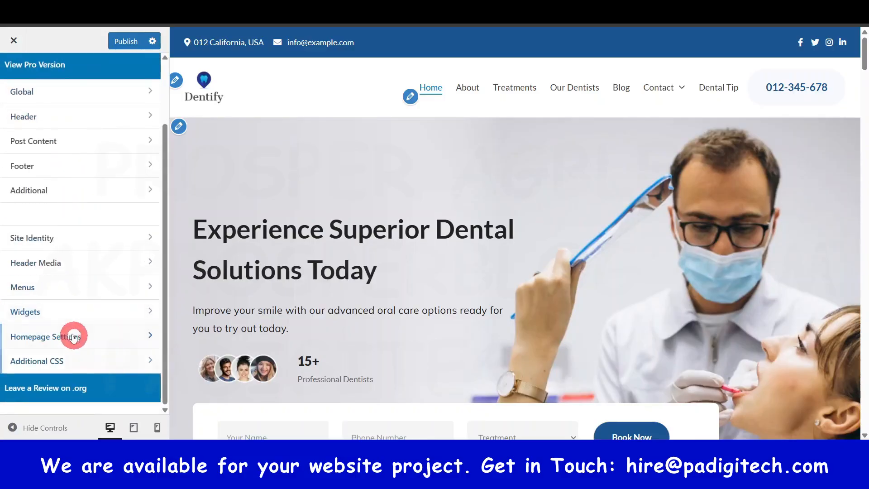
Review the Homepage Settings and choose Home as the static homepage.
left_click(66, 338)
scroll(87, 235, "down", 3)
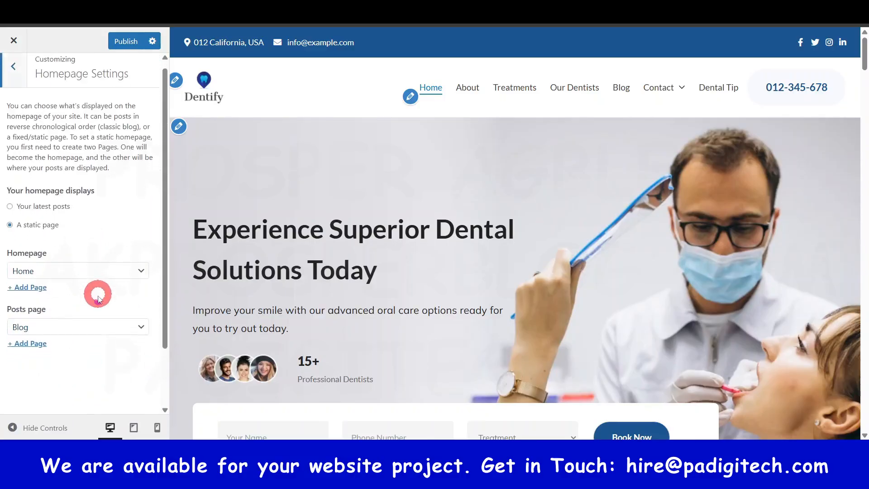
scroll(101, 346, "down", 3)
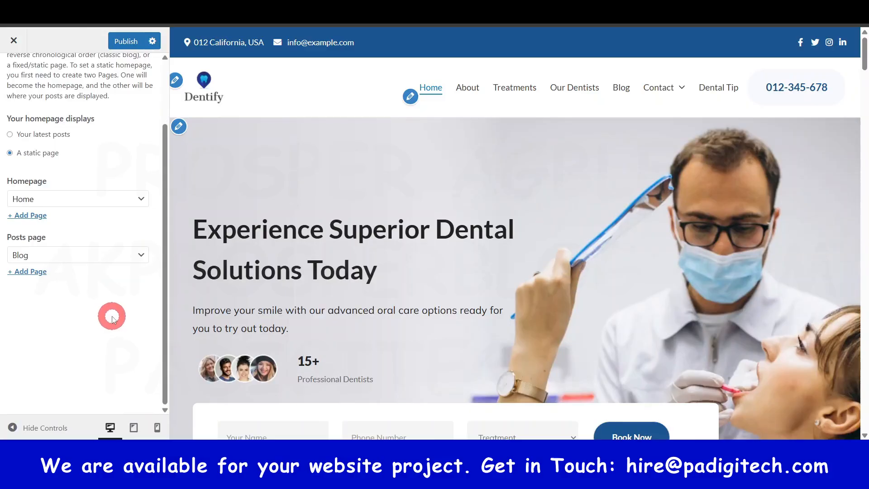
left_click(91, 201)
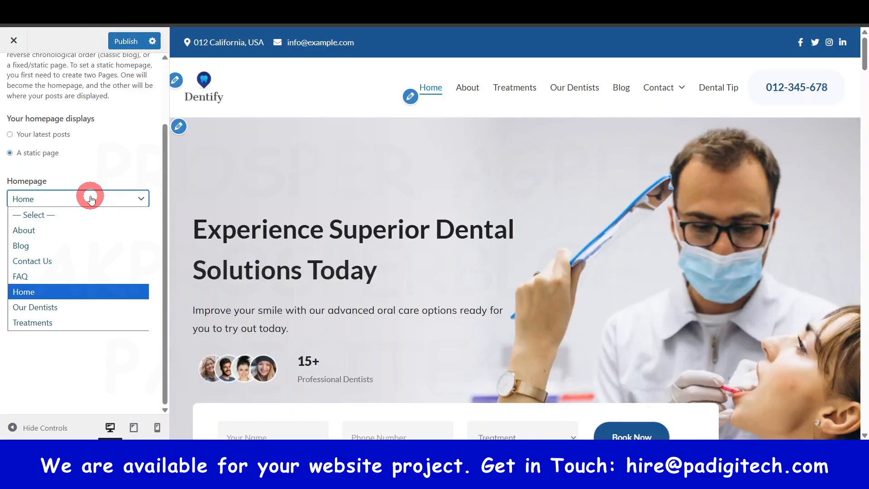
left_click(88, 196)
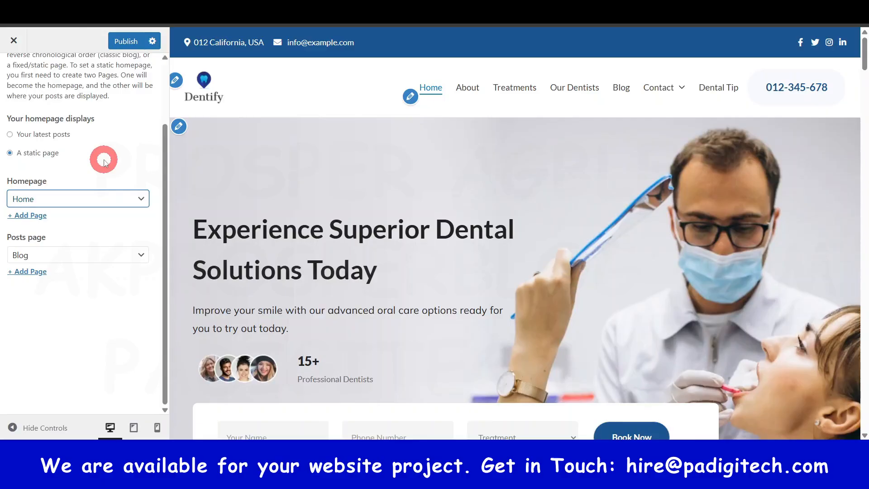
left_click(113, 200)
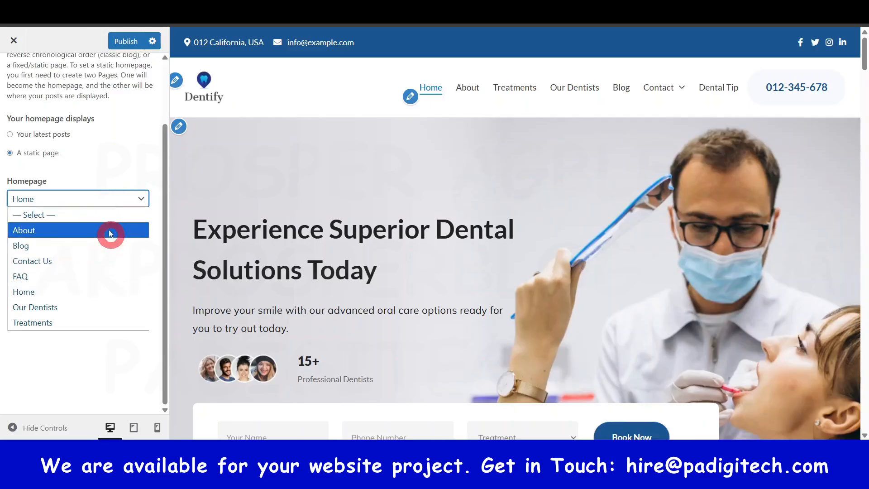
left_click(62, 291)
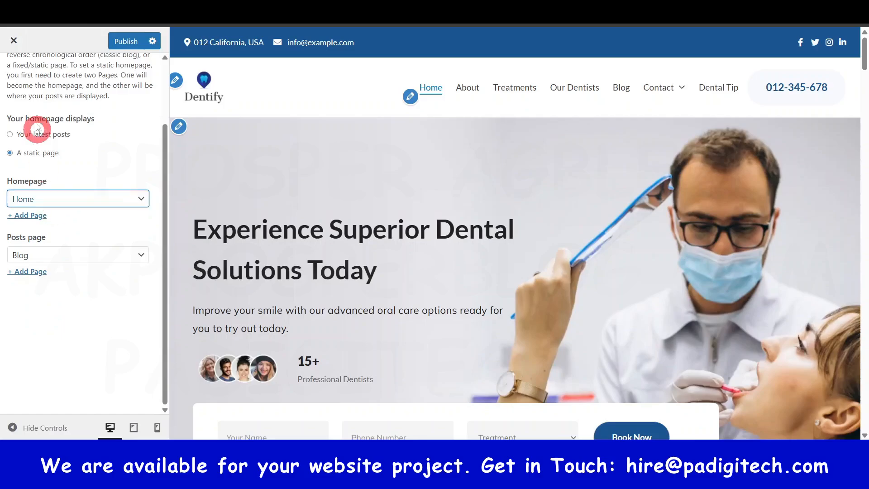
Publish the theme customizations and close the Customizer.
scroll(41, 113, "up", 3)
left_click(22, 73)
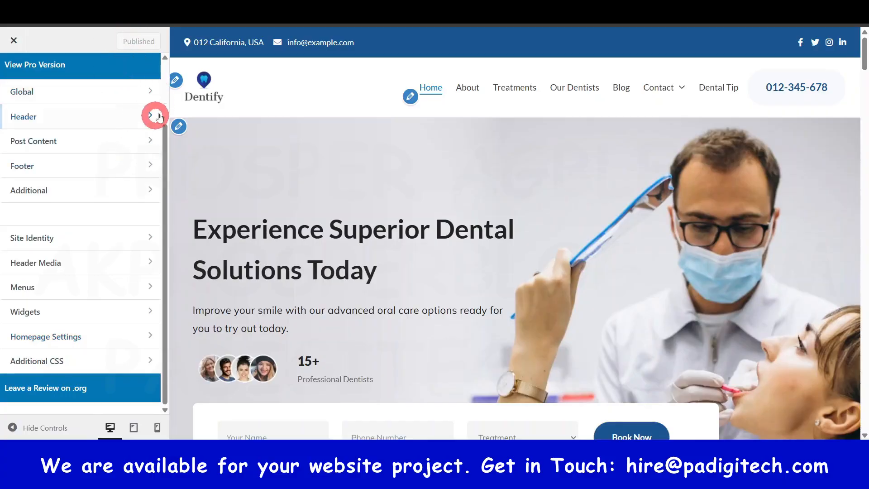
left_click(15, 42)
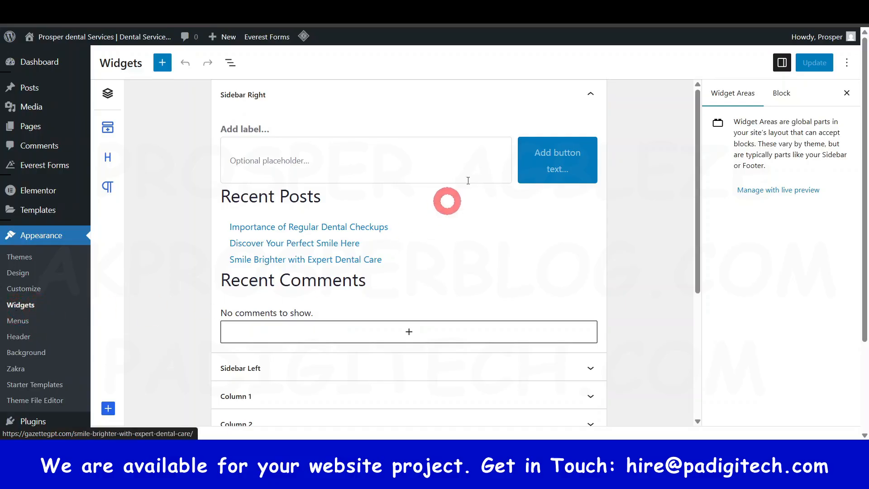
Review the Sidebar Right widget area on the Widgets screen and display the blocks that can be added.
left_click(590, 94)
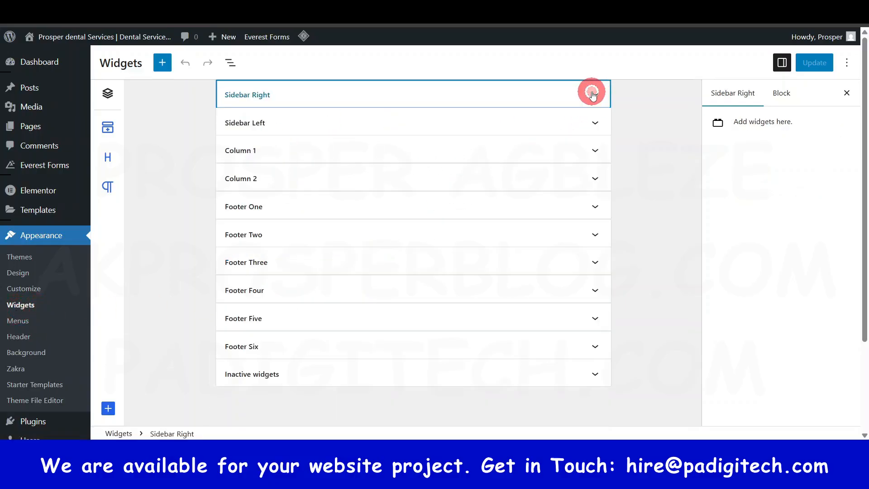
left_click(590, 94)
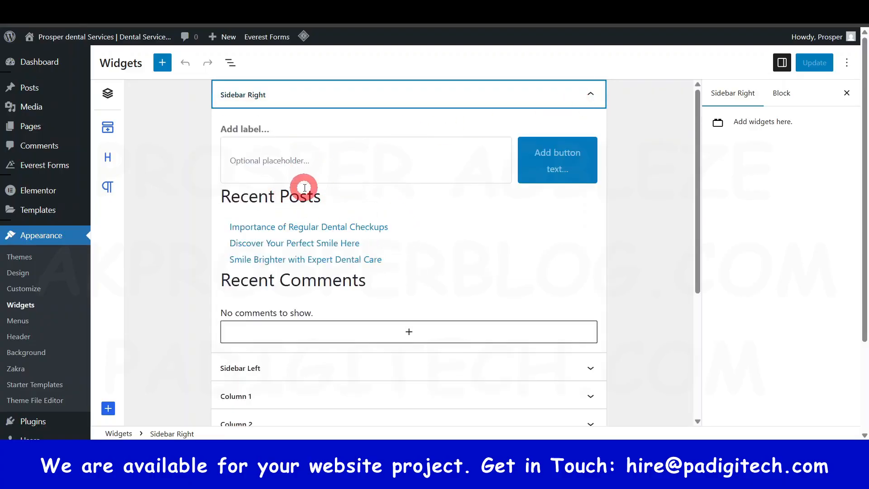
left_click(163, 62)
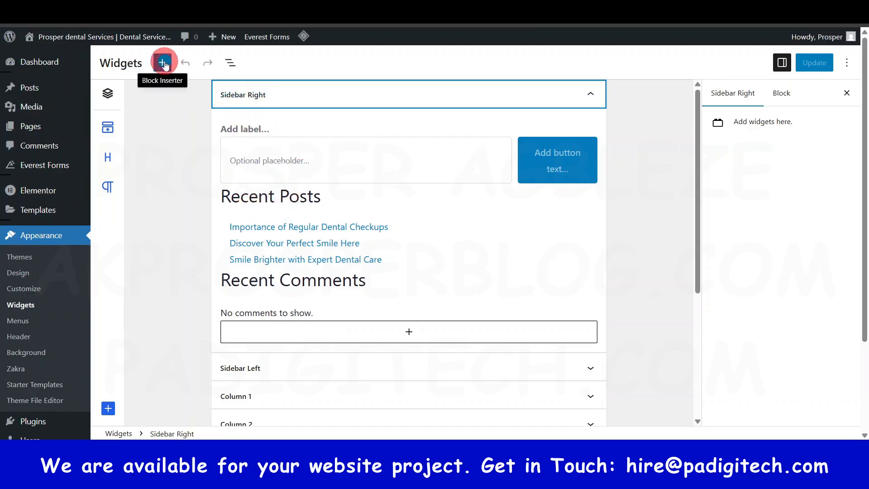
left_click(163, 63)
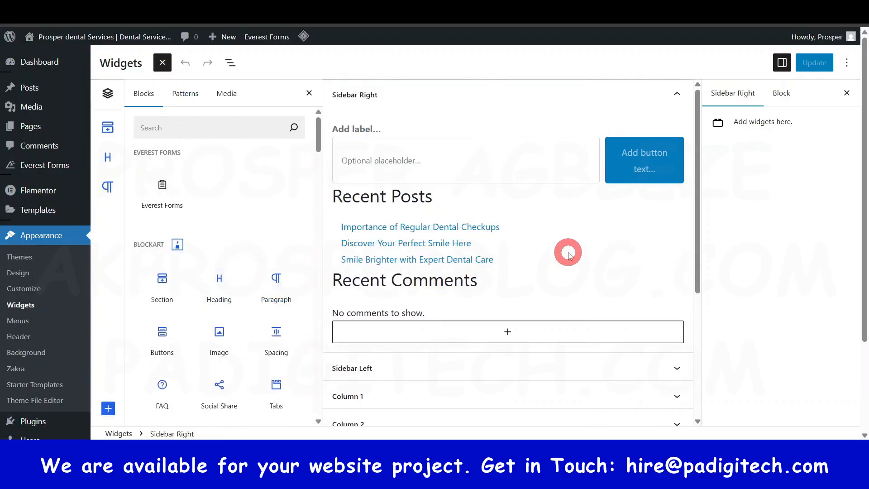
scroll(568, 252, "down", 1)
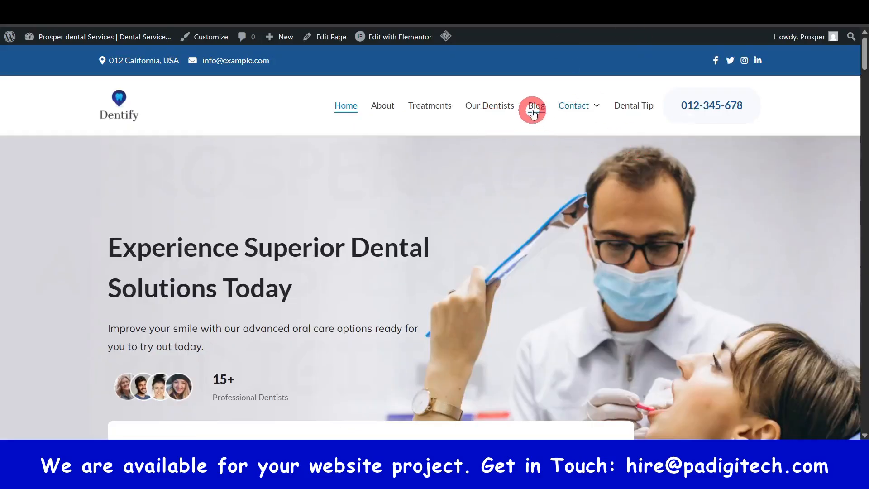
View the live Blog page and open the post about regular dental checkups to examine its sidebar.
left_click(537, 120)
scroll(502, 269, "down", 6)
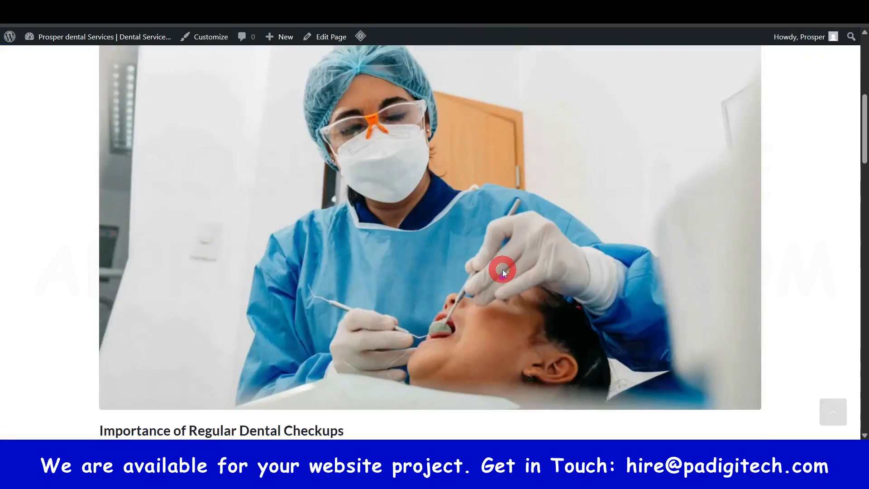
left_click(271, 319)
left_click(458, 328)
scroll(701, 199, "down", 5)
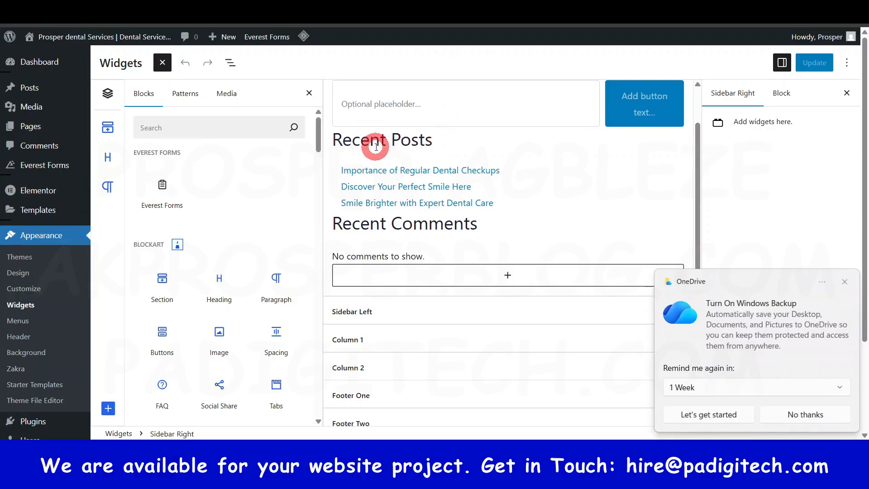
Dismiss the OneDrive backup notification, look through the available widget blocks and close the block list.
left_click(844, 283)
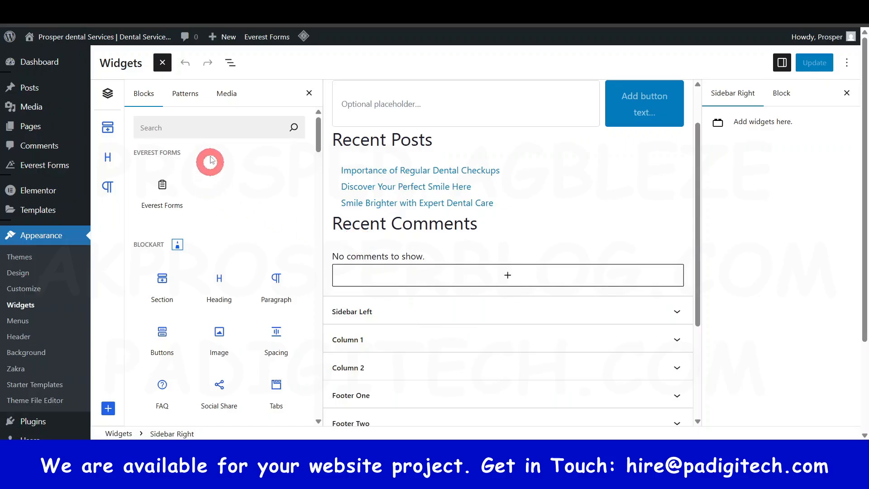
scroll(188, 271, "down", 4)
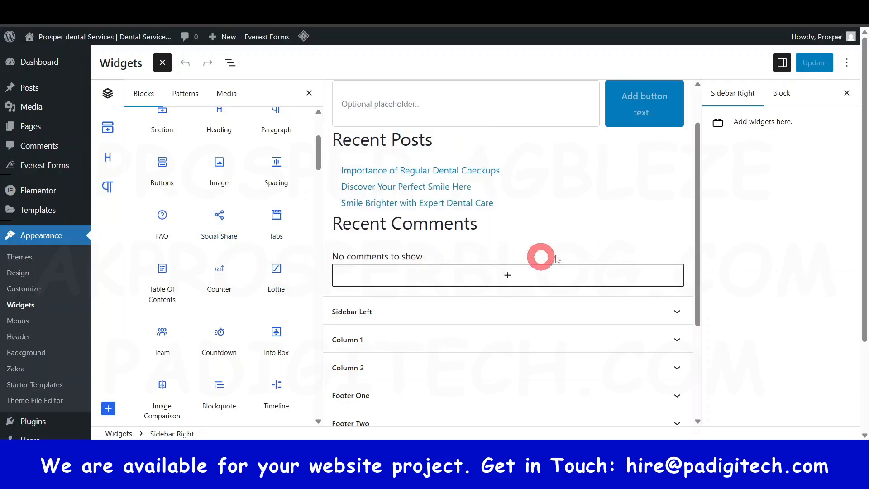
scroll(218, 265, "down", 8)
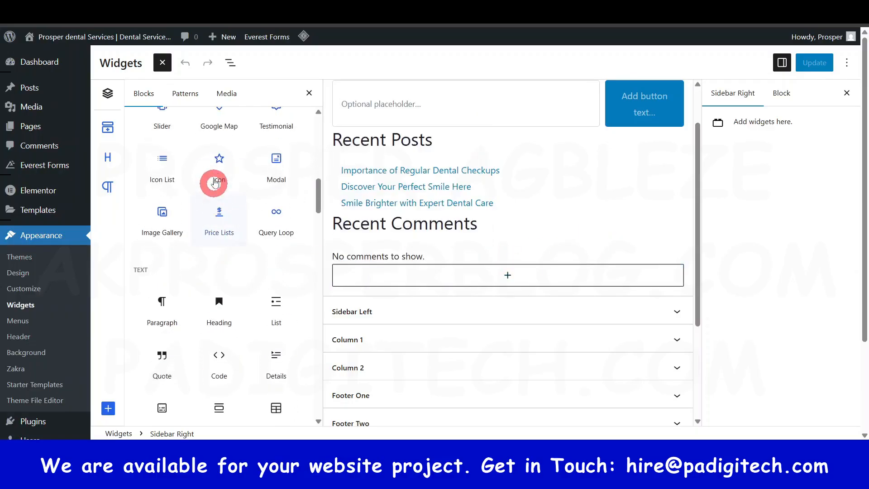
scroll(217, 272, "down", 7)
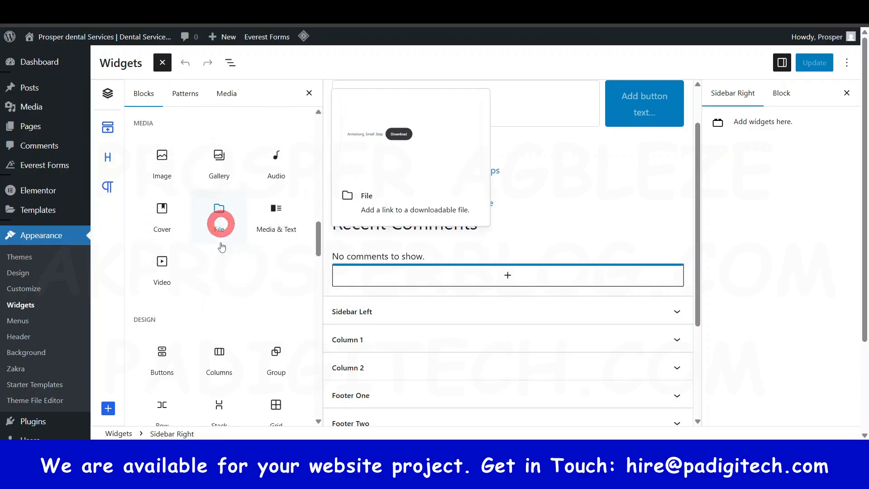
left_click(309, 92)
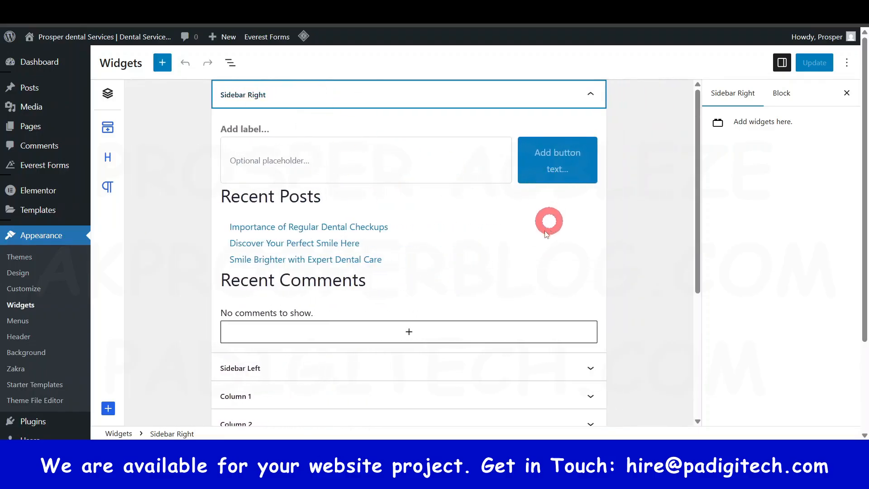
Examine the Column 1 and footer widget areas, and view the lower part of the live blog post.
scroll(534, 249, "down", 4)
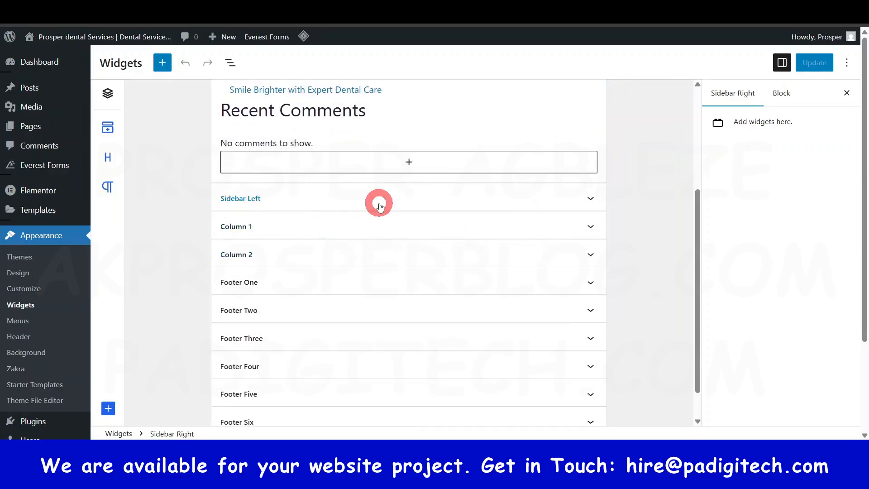
left_click(588, 227)
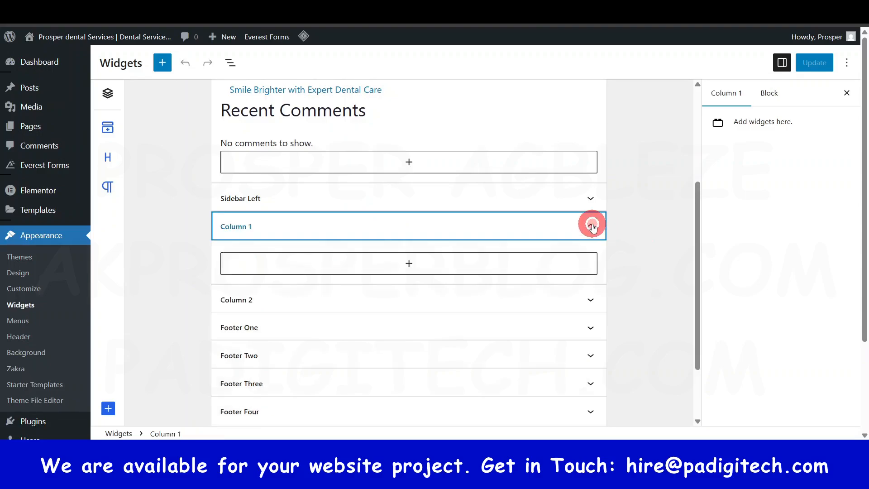
left_click(592, 226)
scroll(410, 296, "down", 1)
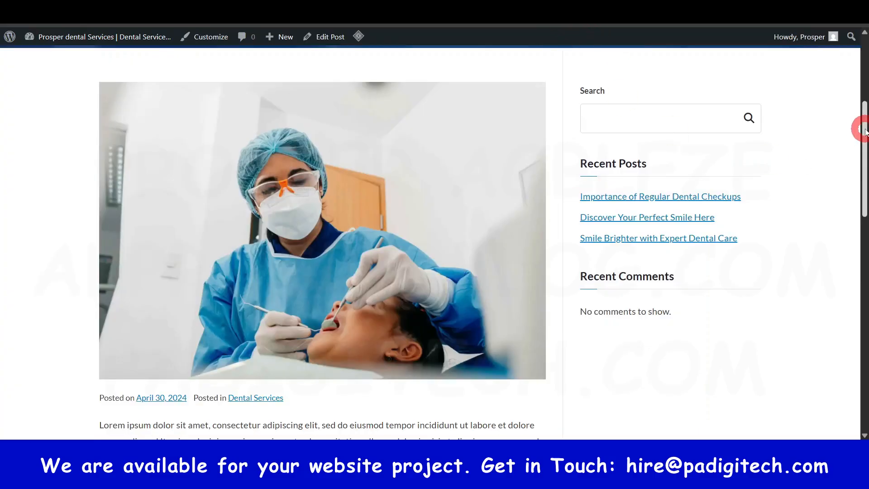
left_click_drag(864, 131, 864, 343)
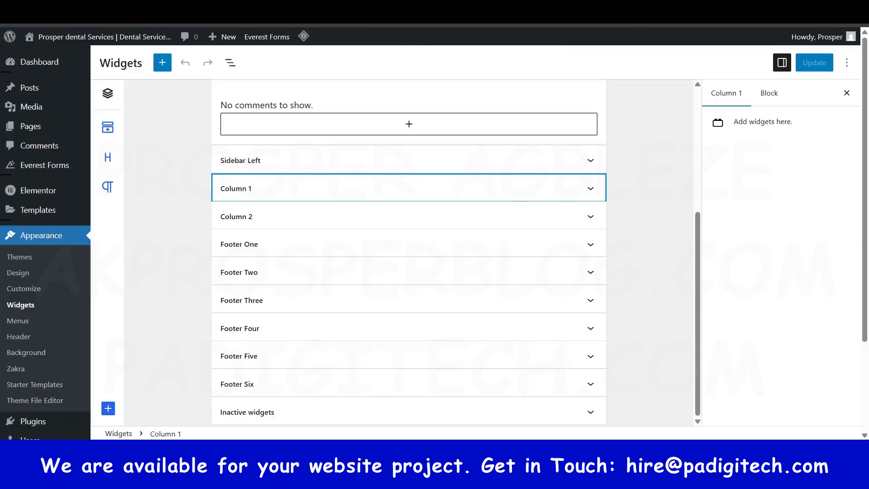
Expand the Footer One widget area, examine its About Us content and collapse the area.
left_click(588, 247)
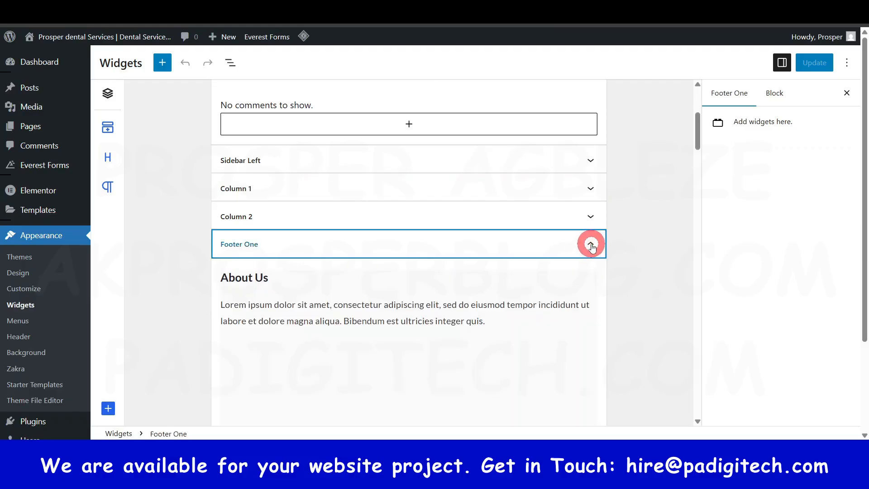
scroll(331, 266, "down", 3)
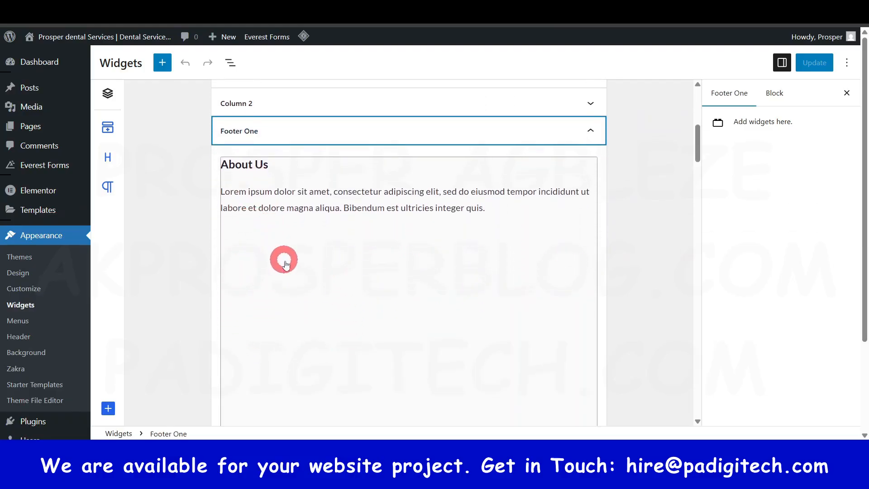
scroll(285, 262, "down", 5)
scroll(287, 232, "up", 7)
scroll(361, 295, "down", 6)
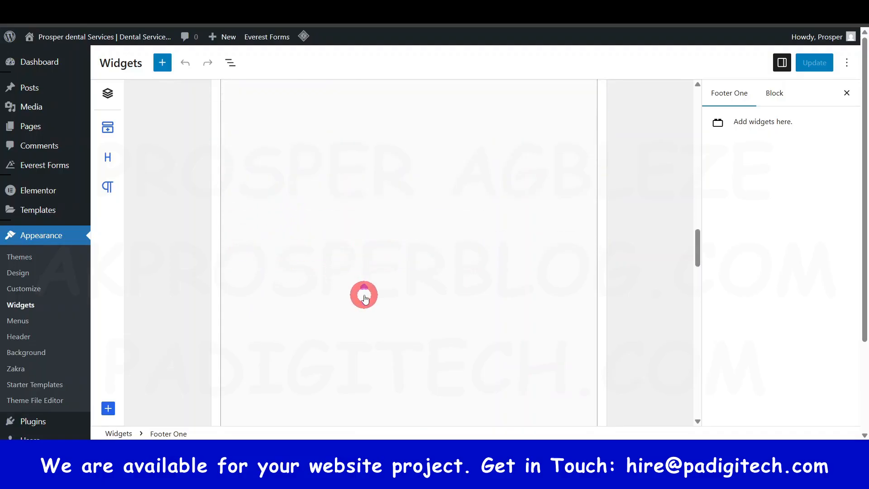
scroll(368, 275, "up", 10)
scroll(320, 262, "down", 5)
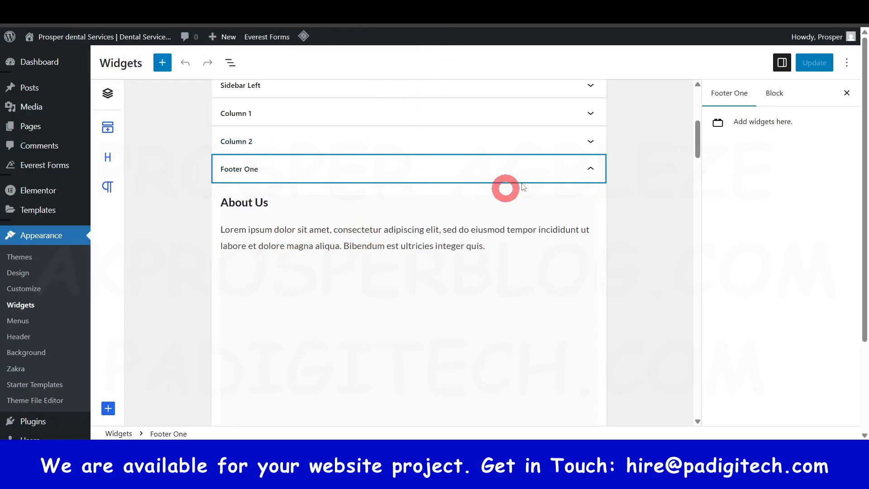
left_click(591, 169)
Examine the Navigation Menu widget in Footer Two, including the menus it can use, and collapse the area.
left_click(598, 273)
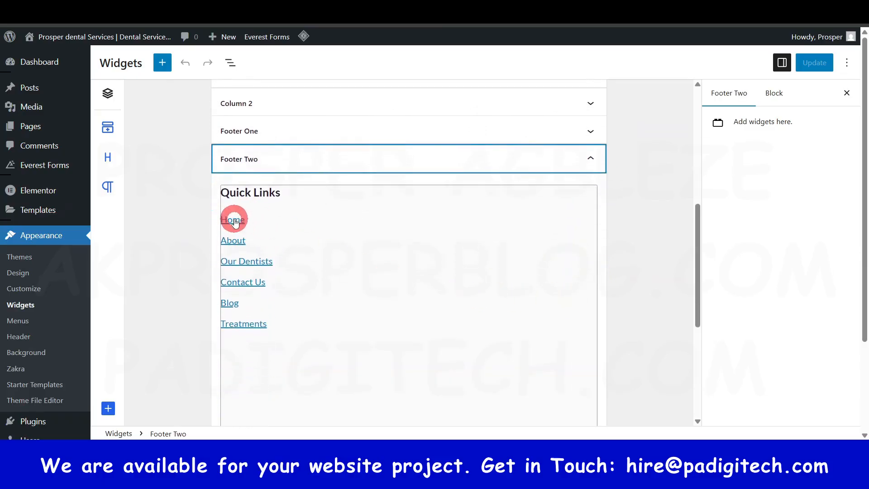
left_click(316, 254)
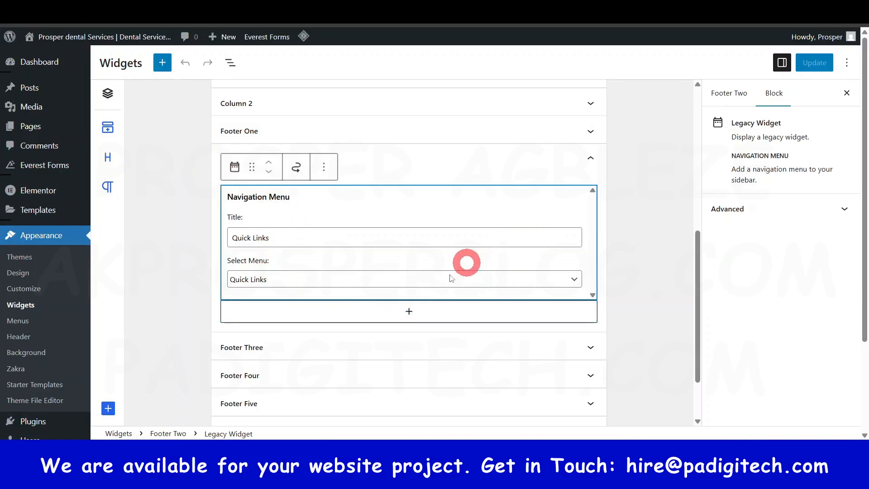
scroll(335, 269, "up", 2)
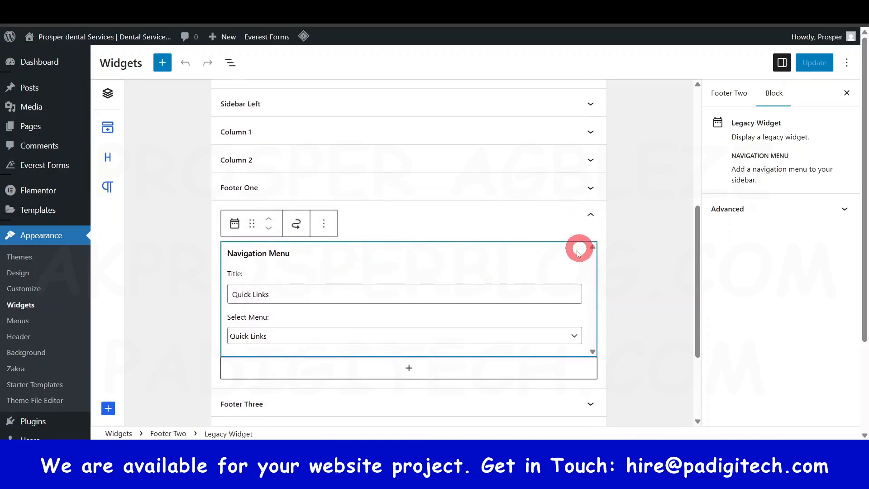
left_click(574, 336)
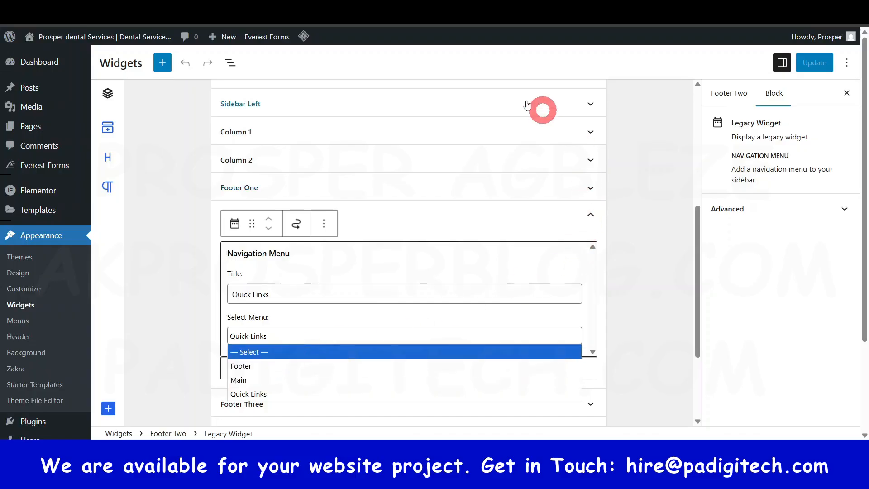
left_click(588, 212)
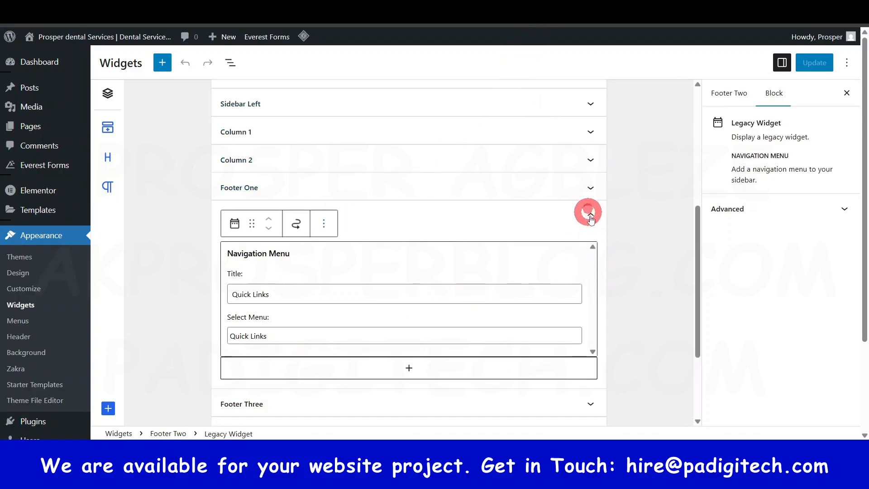
left_click(590, 214)
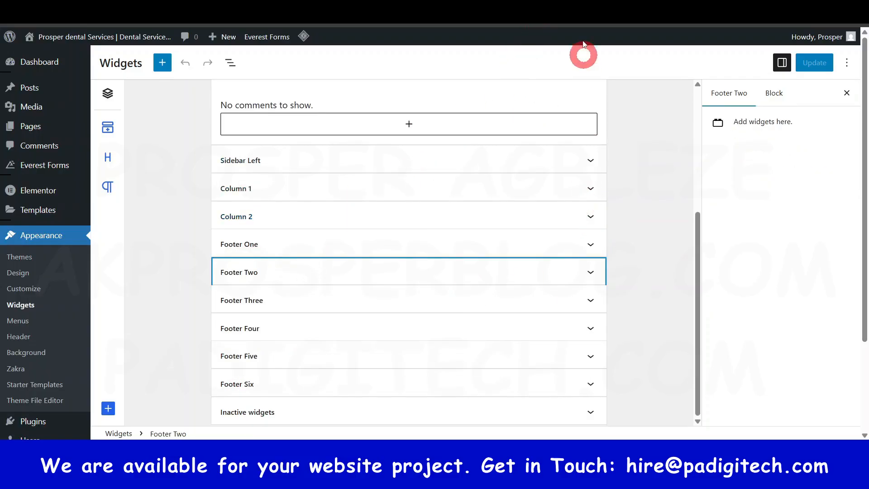
Expand Footer Three, inspect the Custom HTML block with the contact details and collapse the area.
left_click(592, 300)
scroll(587, 325, "down", 2)
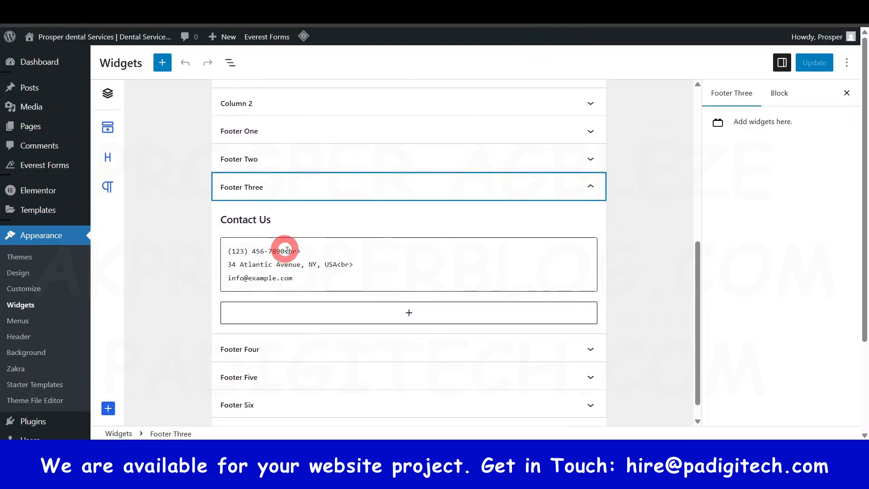
left_click(329, 271)
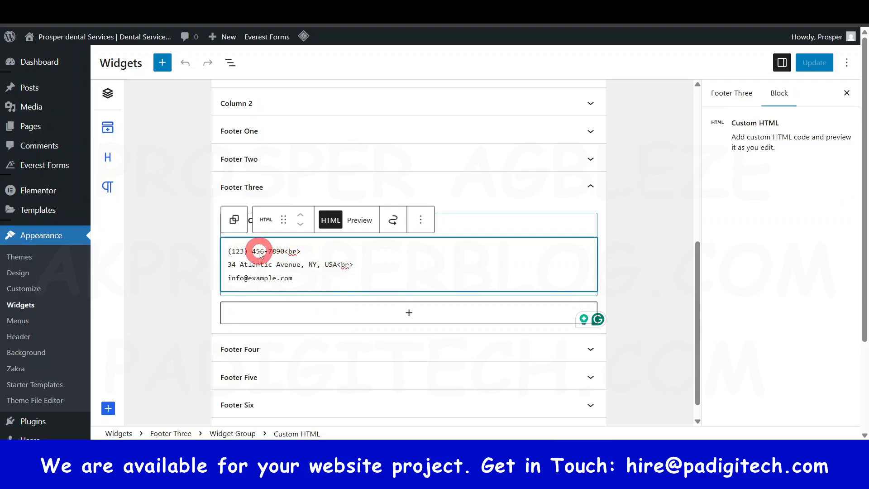
left_click(590, 186)
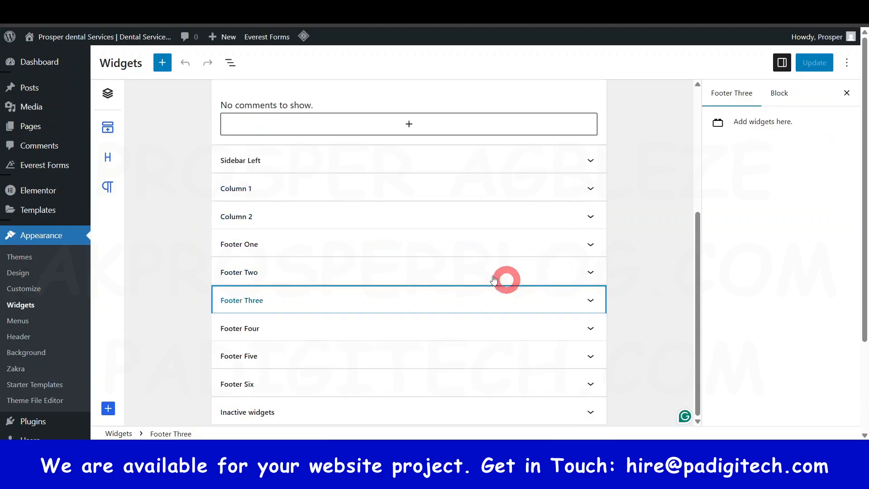
Expand the Footer Four, Footer Five and Footer Six widget areas to examine their contents.
left_click(589, 328)
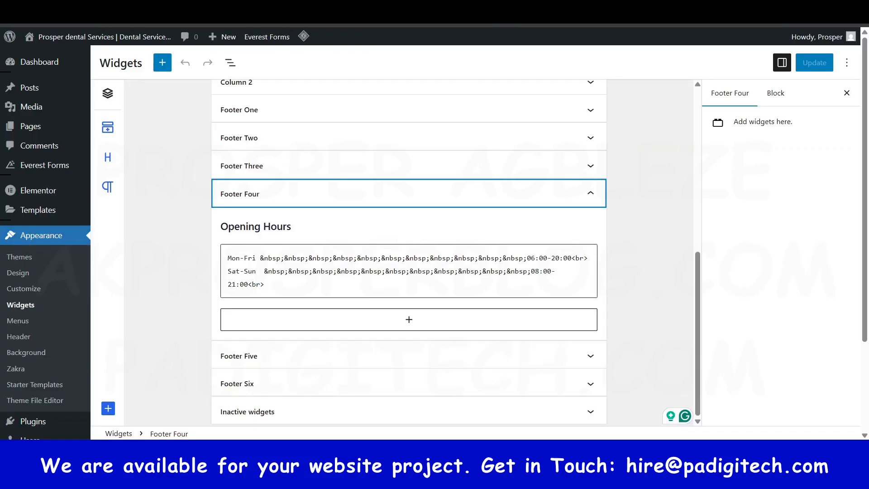
left_click(586, 356)
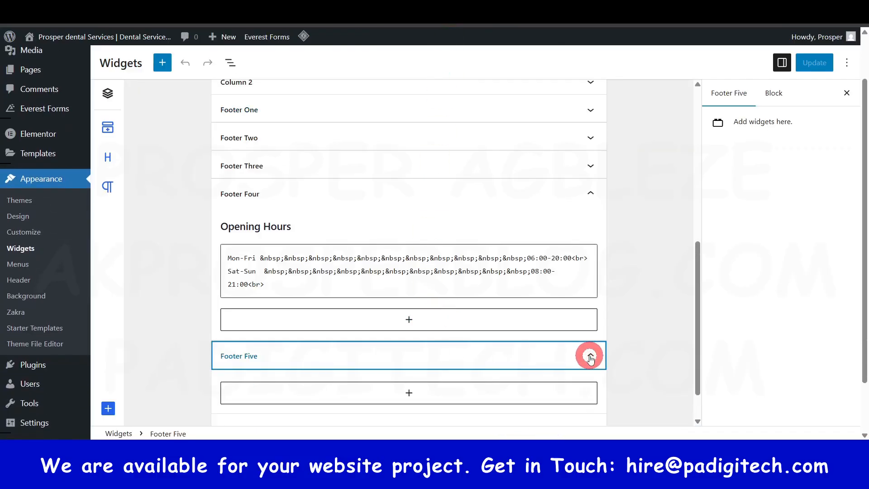
left_click(586, 384)
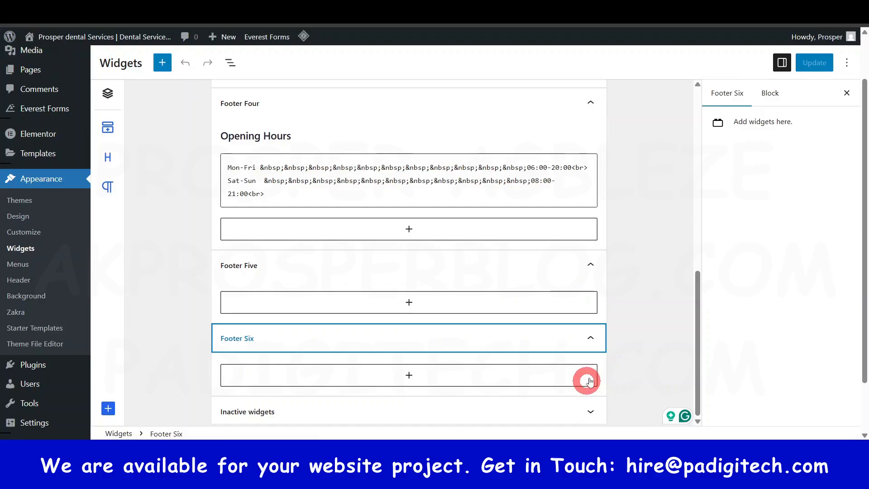
View the live dental checkups post from its header down to the footer columns to compare them with the widget areas.
left_click(607, 241)
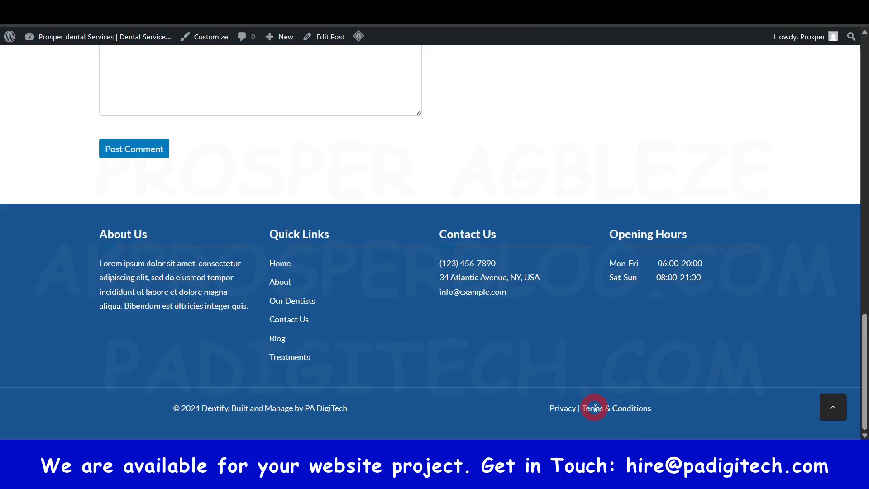
left_click_drag(862, 375, 854, 82)
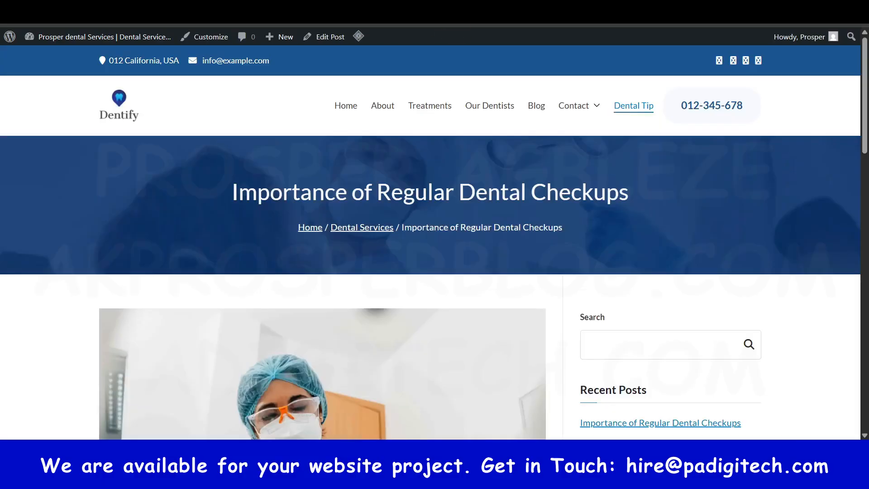
scroll(753, 292, "down", 10)
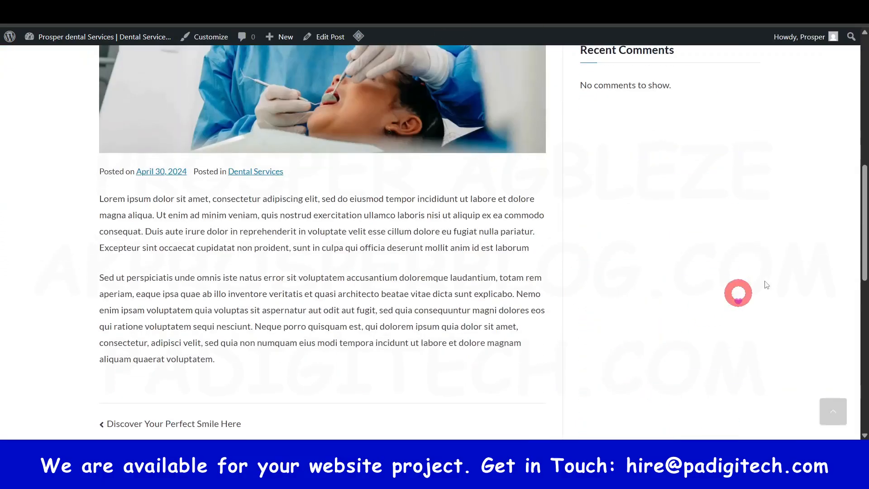
left_click_drag(860, 178, 851, 416)
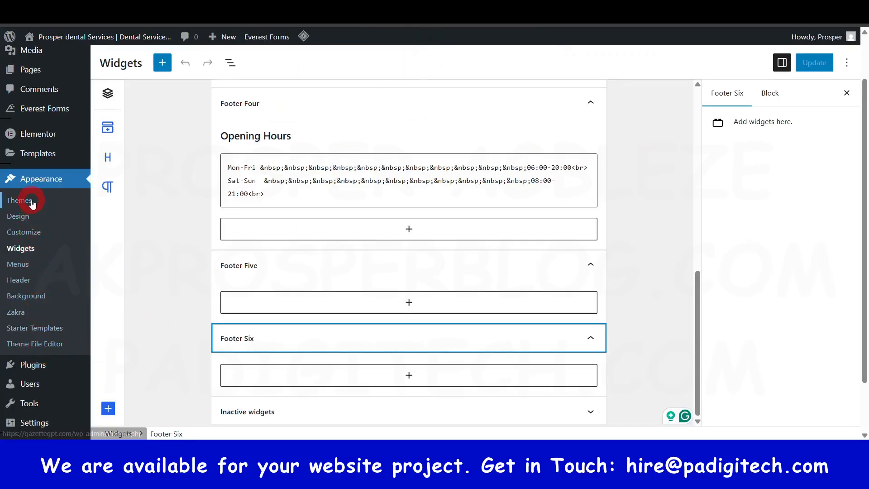
Open the installed plugins list, go to the Add Plugins screen and get the plugin search ready for a keyword.
left_click(41, 374)
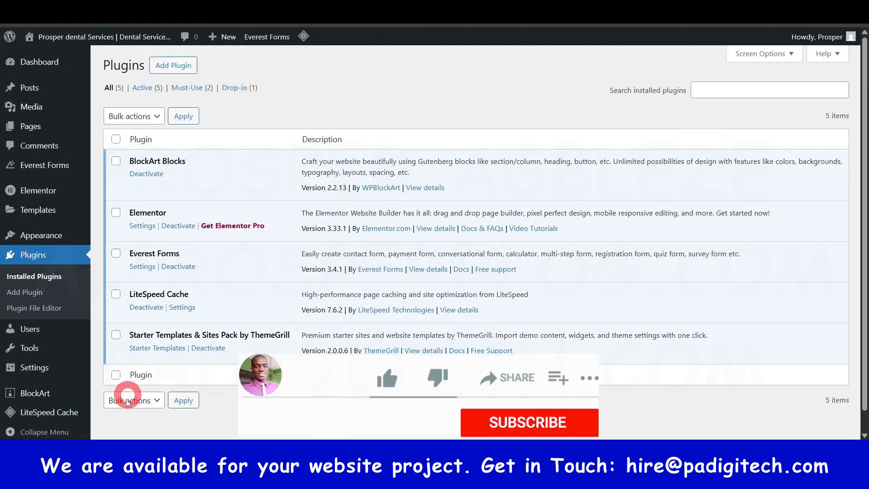
left_click(165, 64)
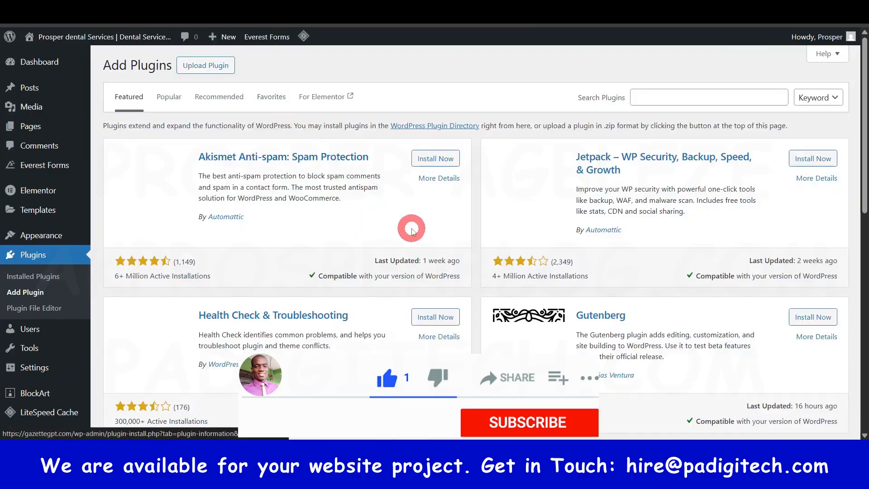
left_click(699, 96)
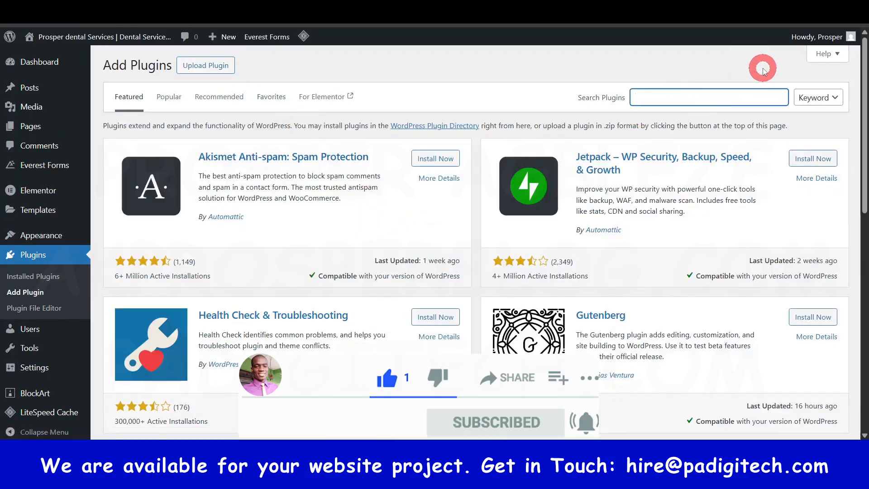